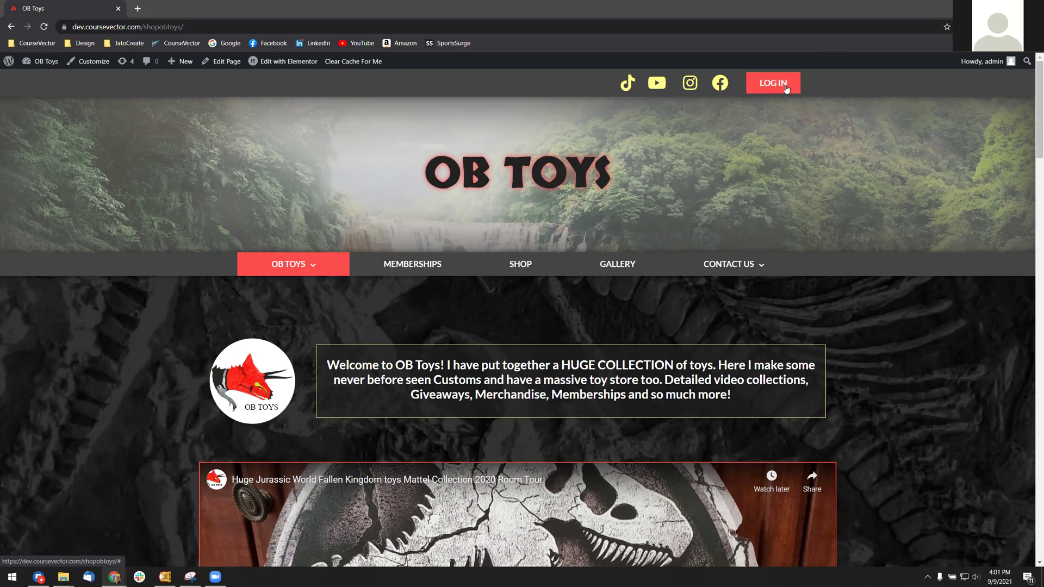
mouse_move(299, 267)
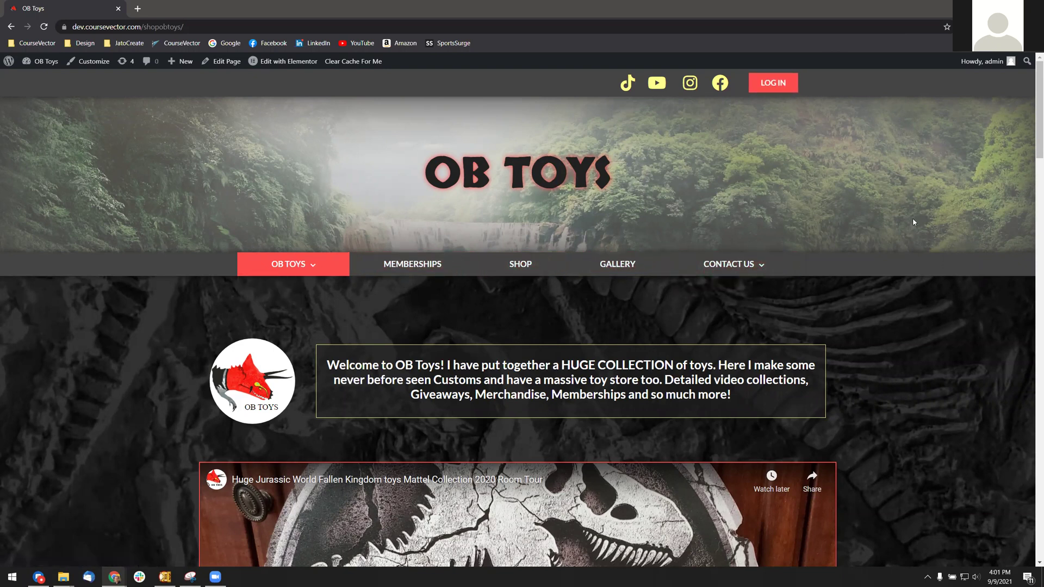
click(215, 576)
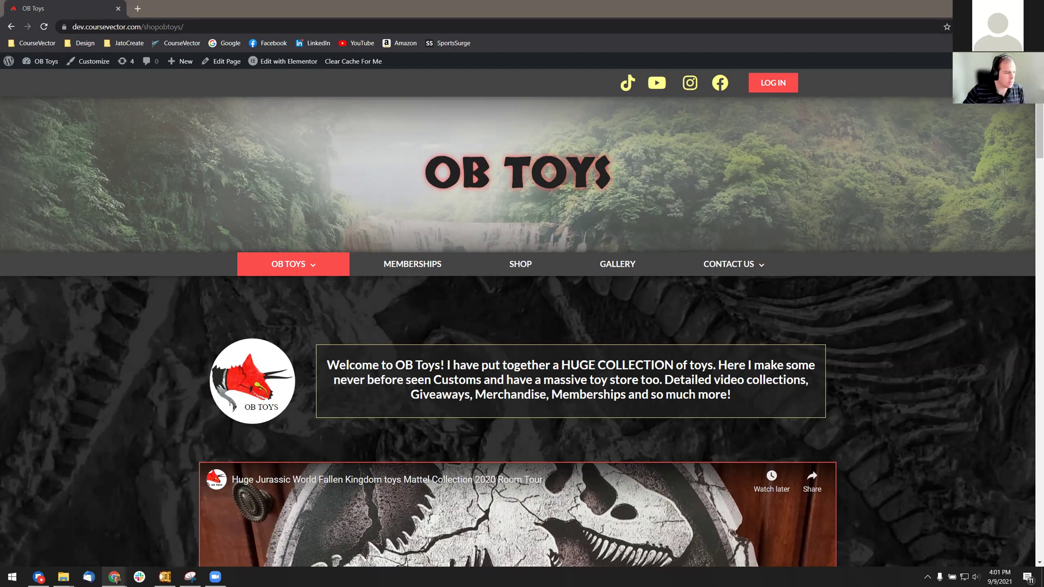
- Look through the OB Toys homepage, including the welcome video, gallery, membership tiers and current giveaway, and return to its beginning
scroll(581, 212, down, 3)
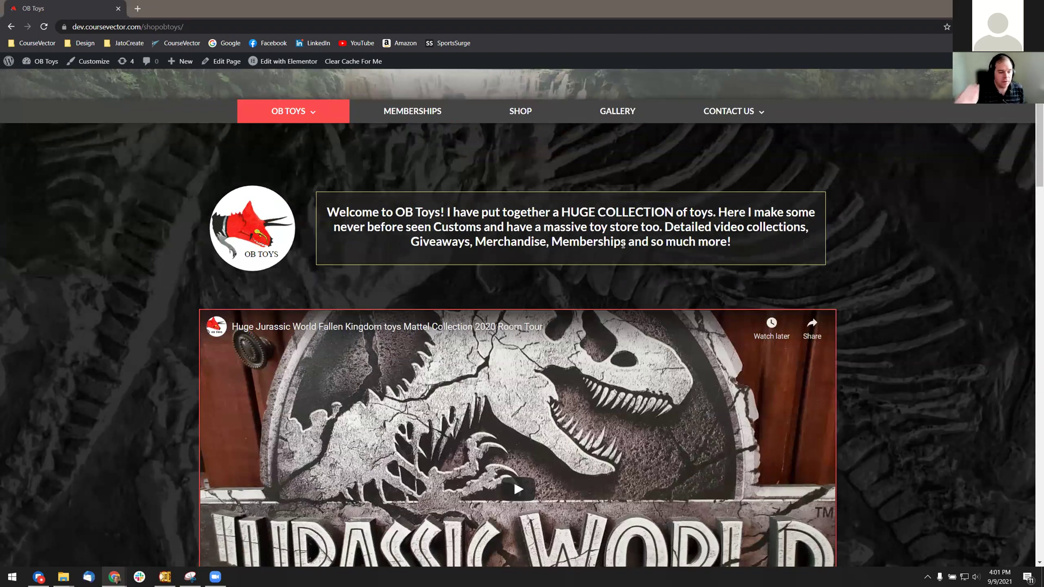
scroll(526, 204, down, 13)
scroll(517, 212, down, 6)
scroll(490, 228, up, 3)
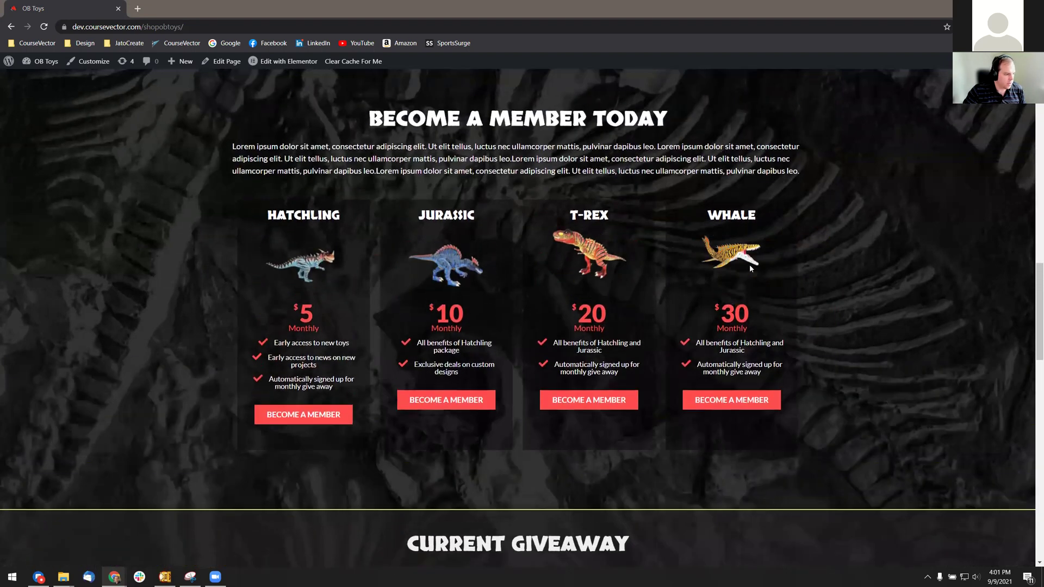
scroll(566, 327, up, 7)
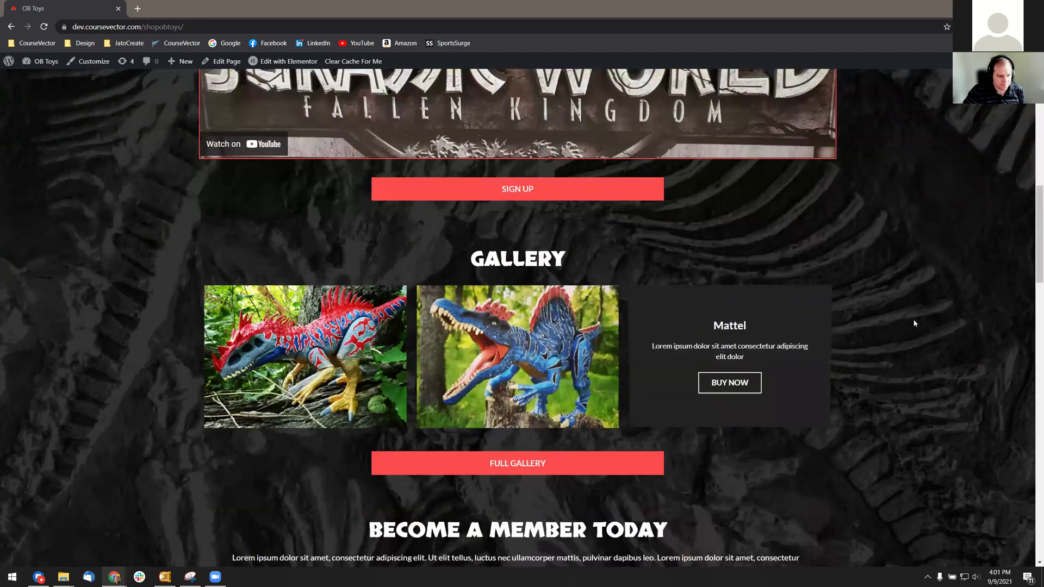
scroll(909, 320, down, 15)
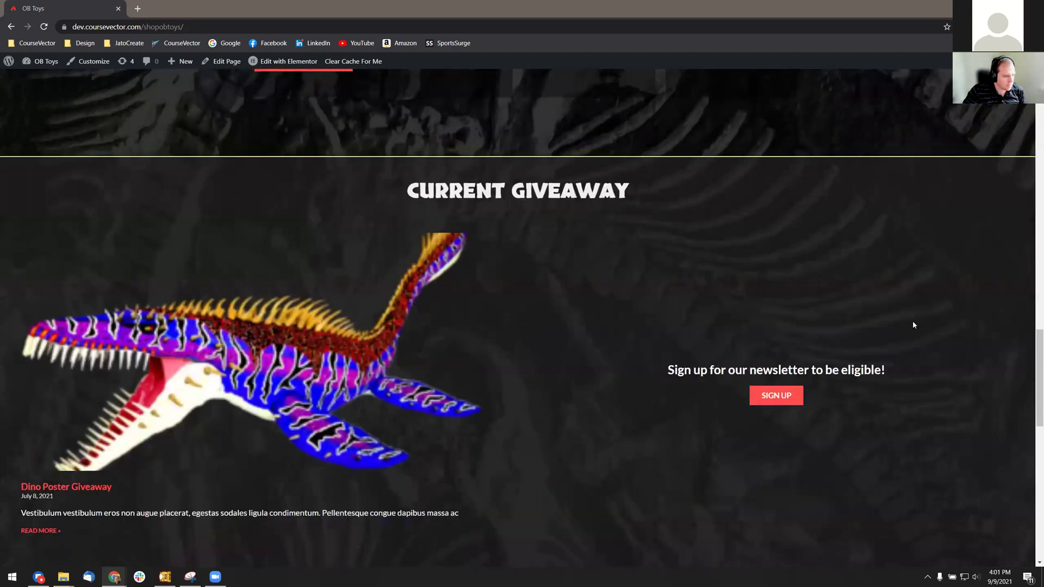
scroll(913, 321, down, 10)
scroll(913, 321, up, 18)
scroll(913, 324, up, 20)
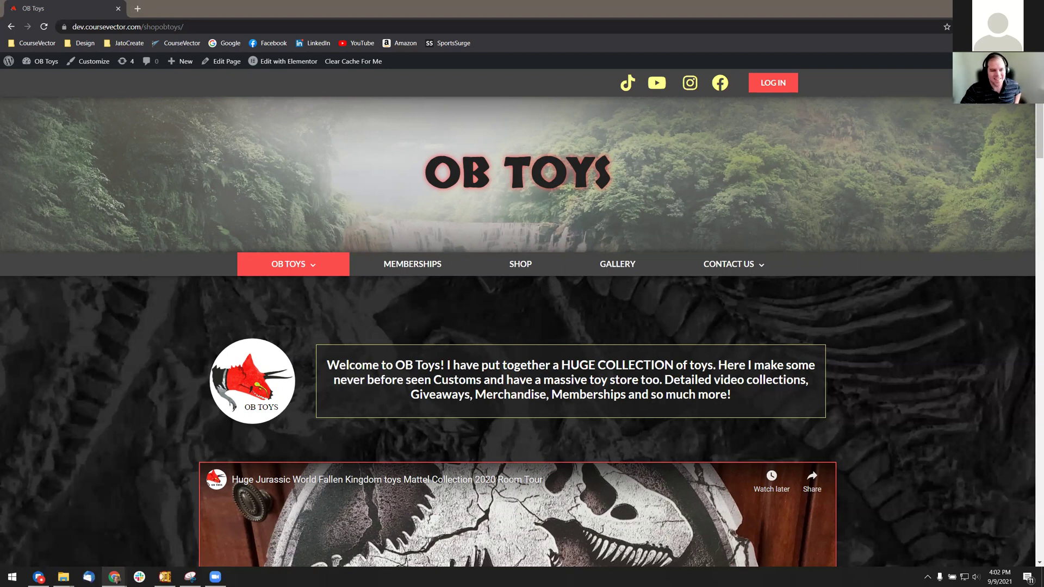
- Adjust the system's audio volume down slightly and back up to a louder level
key(XF86AudioLowerVolume)
key(XF86AudioLowerVolume)
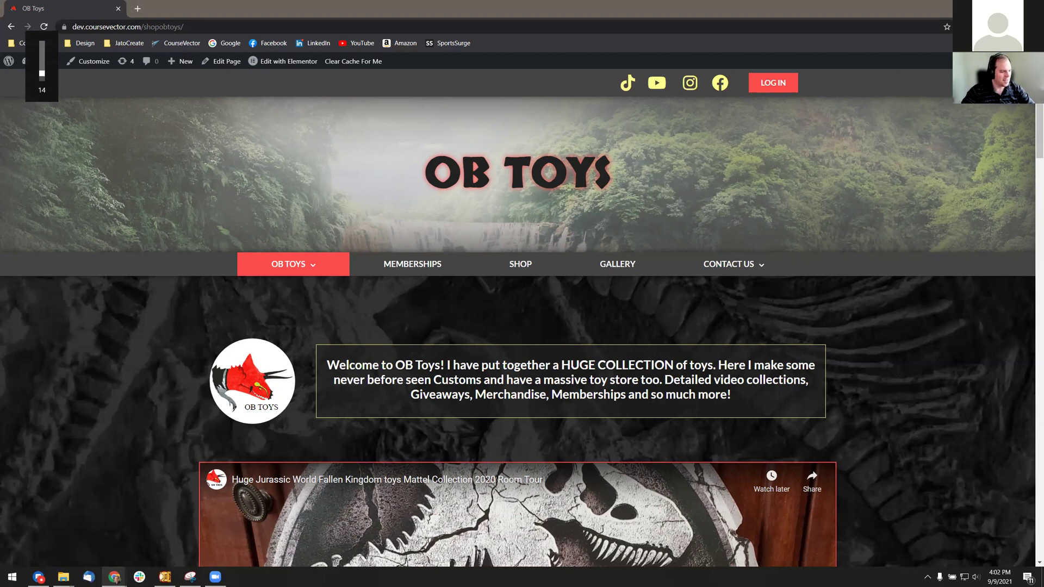
key(XF86AudioRaiseVolume)
key(XF86AudioRaiseVolume)
key(XF86AudioRaiseVolume)
key(XF86AudioRaiseVolume)
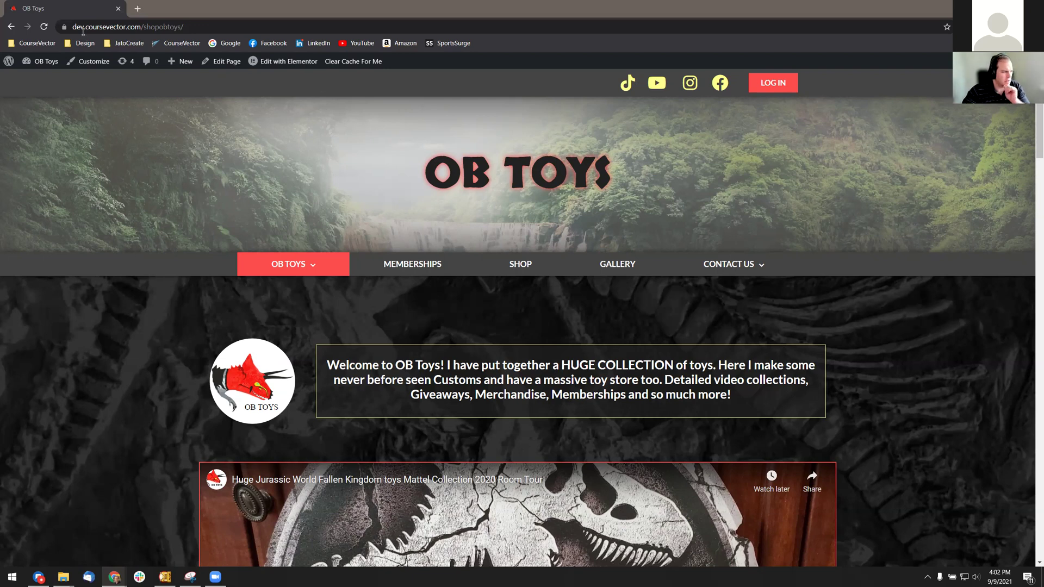
- View the OB Toys site's WordPress dashboard and return to the public homepage
mouse_move(47, 64)
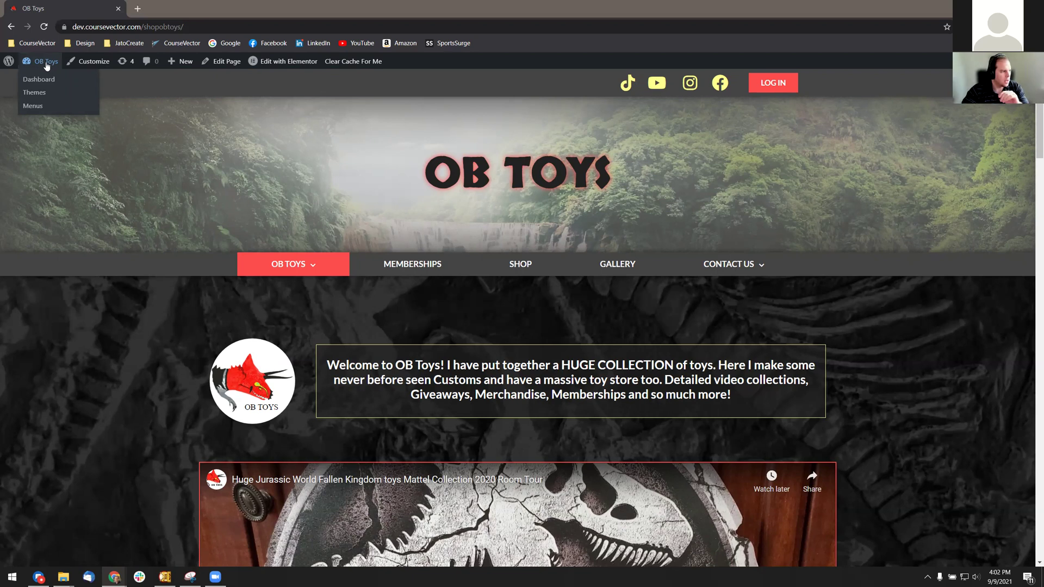
click(44, 80)
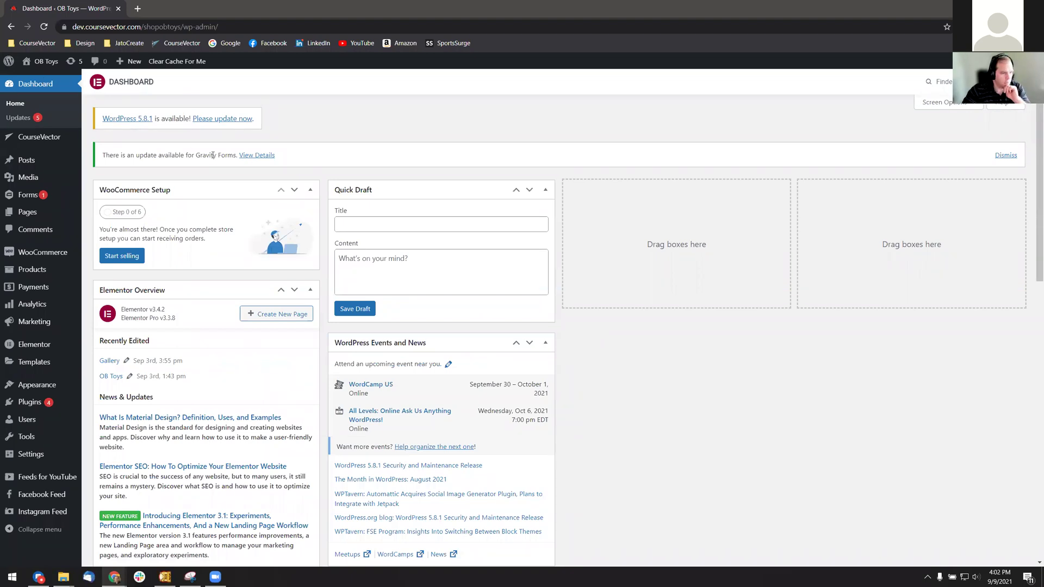
click(49, 80)
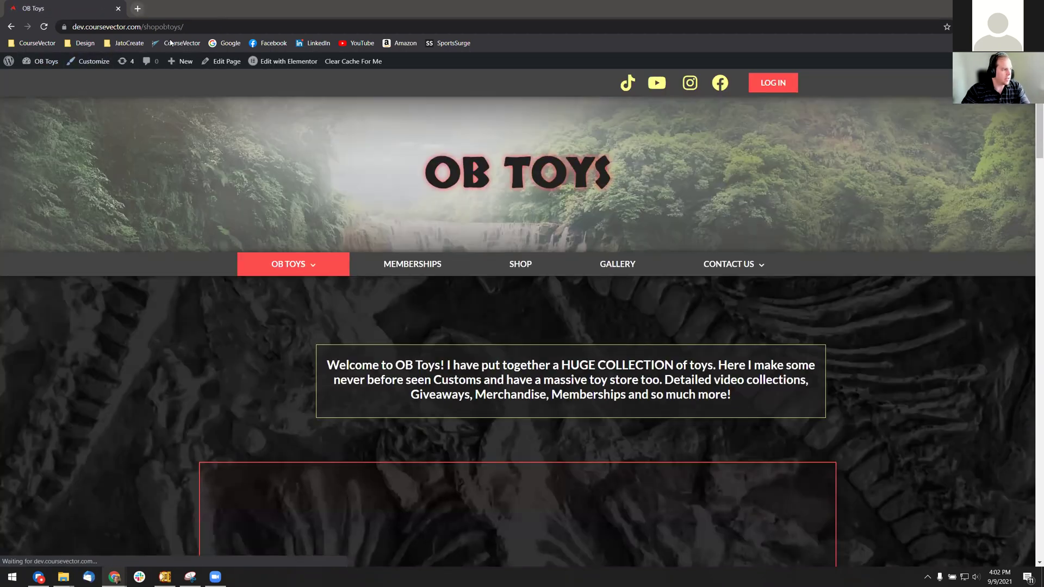
- Copy shopobtoys from the development site's address and compose shopobtoys.com/wp-admin in a new browser tab without loading it
click(168, 28)
double_click(168, 28)
key(ctrl+c)
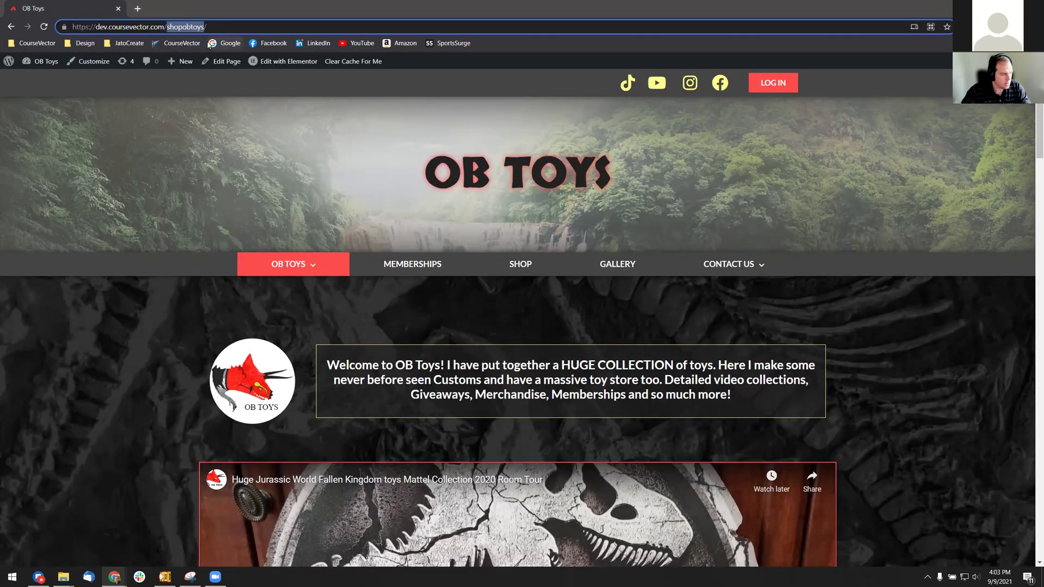
click(142, 14)
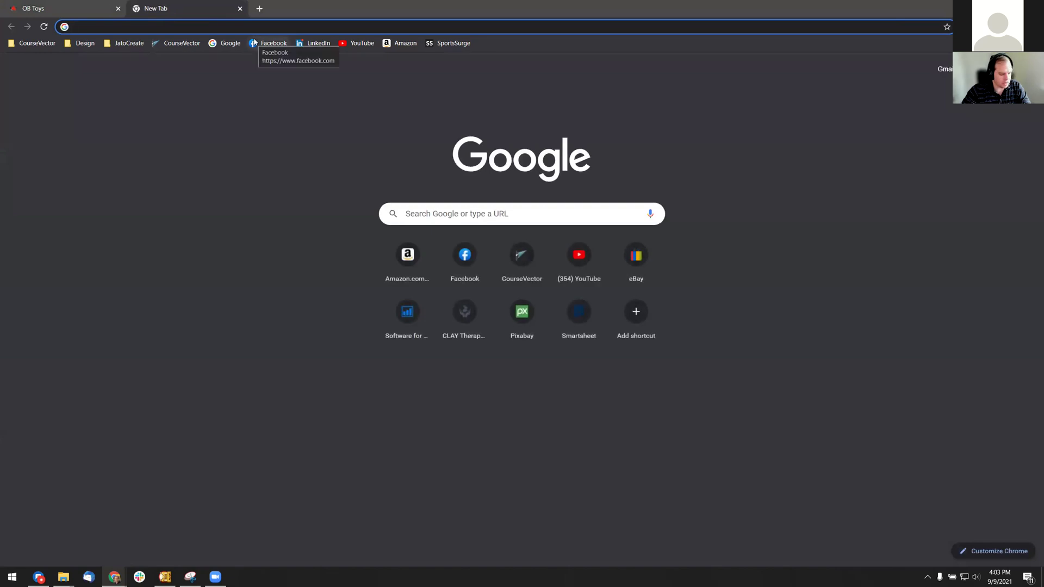
key(ctrl+v)
text(.com/)
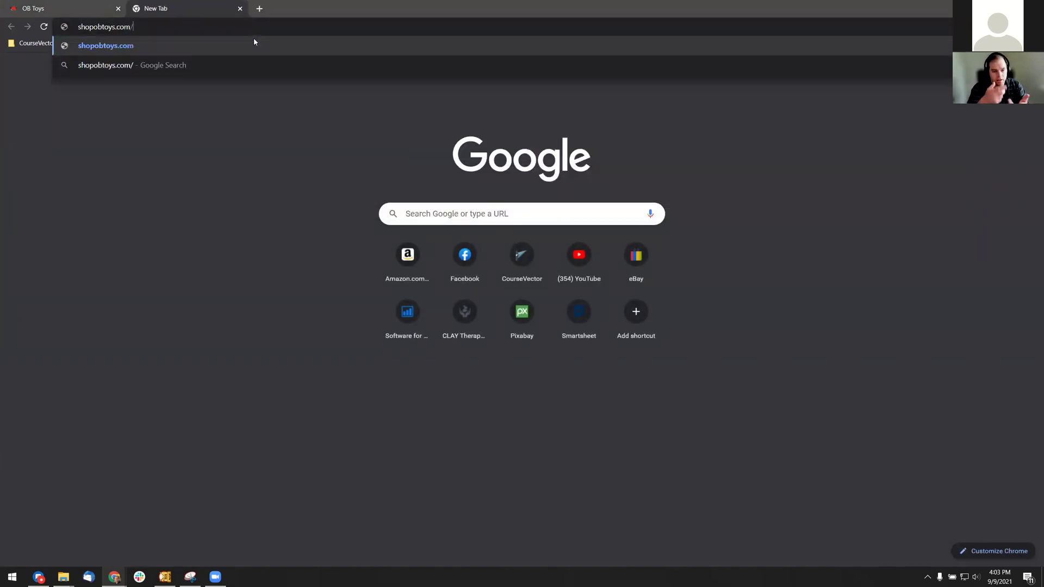
text(w)
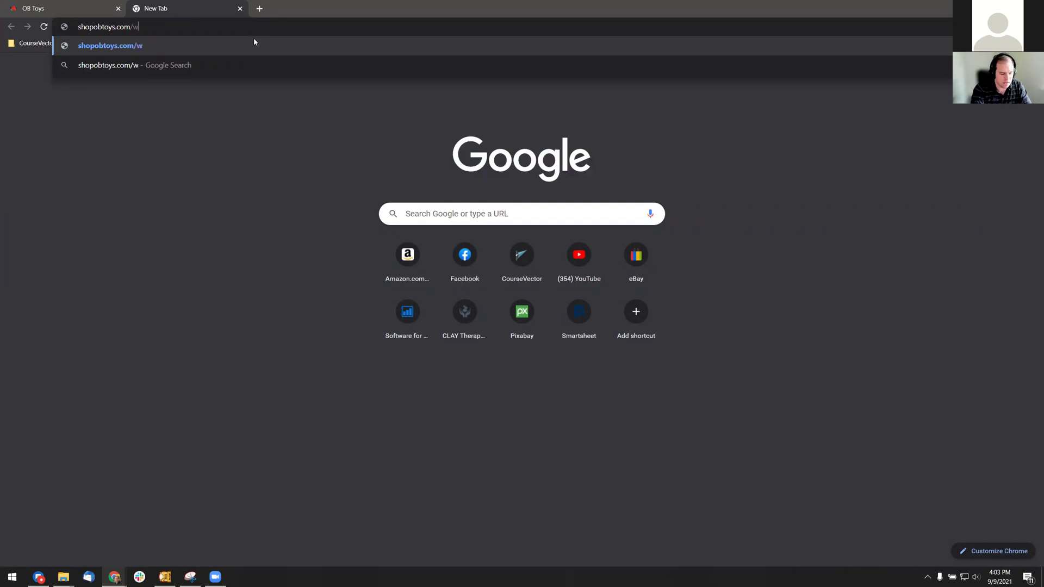
text(p-admin)
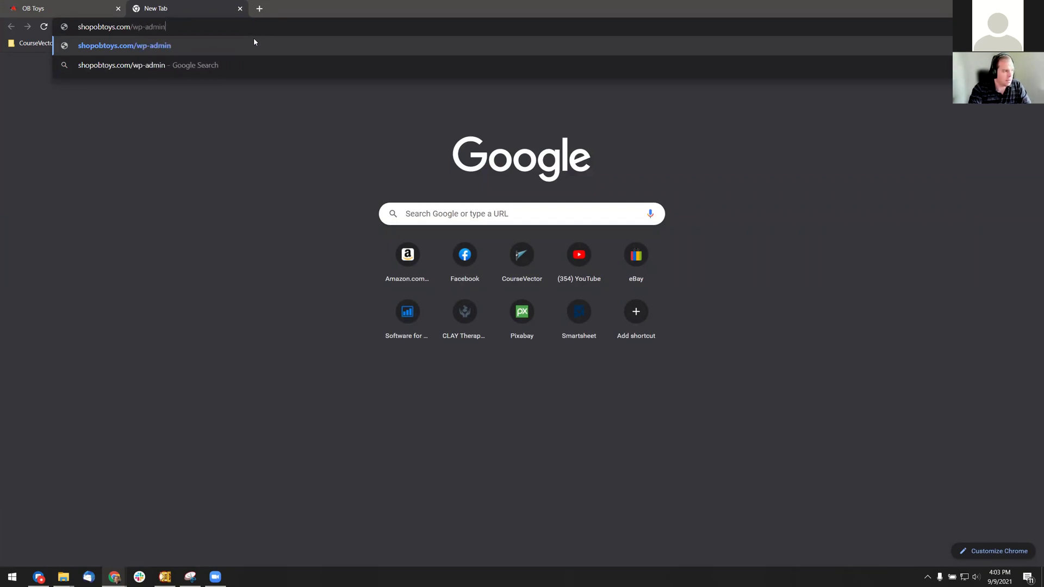
drag(190, 30, 107, 38)
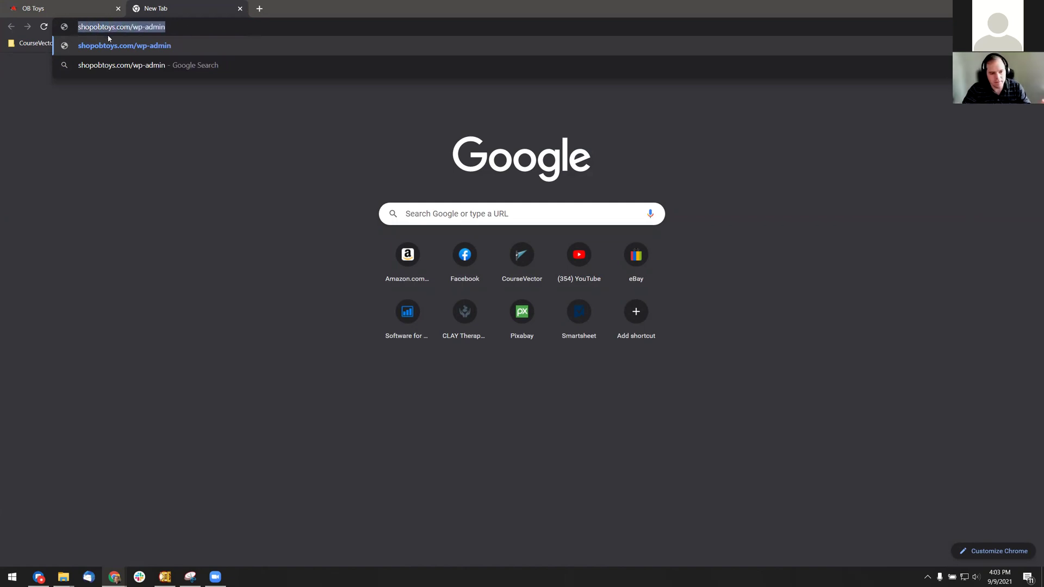
- Check the development site's address on the OB Toys page and close the extra browser tab
click(52, 5)
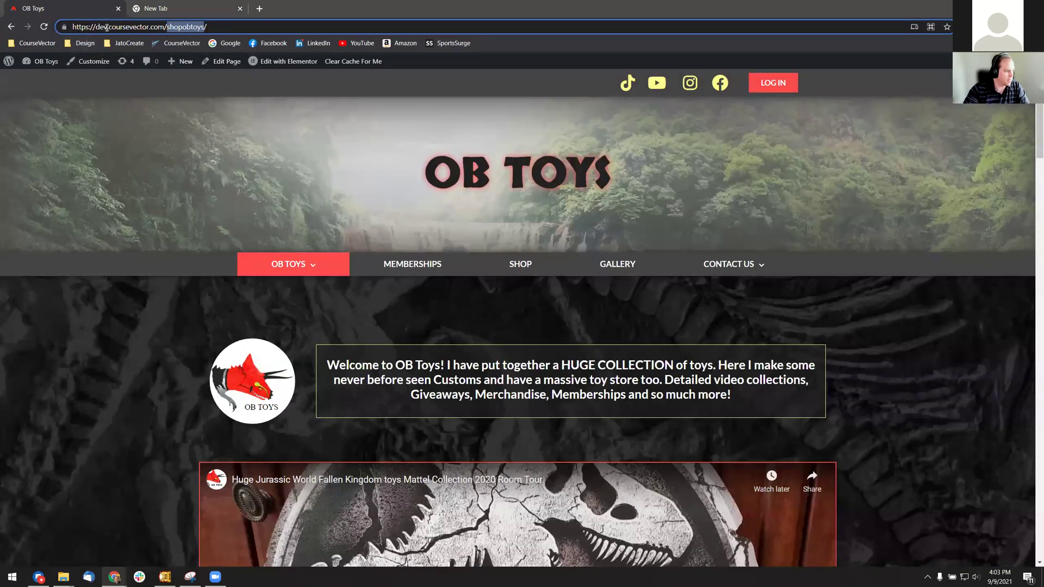
click(213, 11)
click(240, 8)
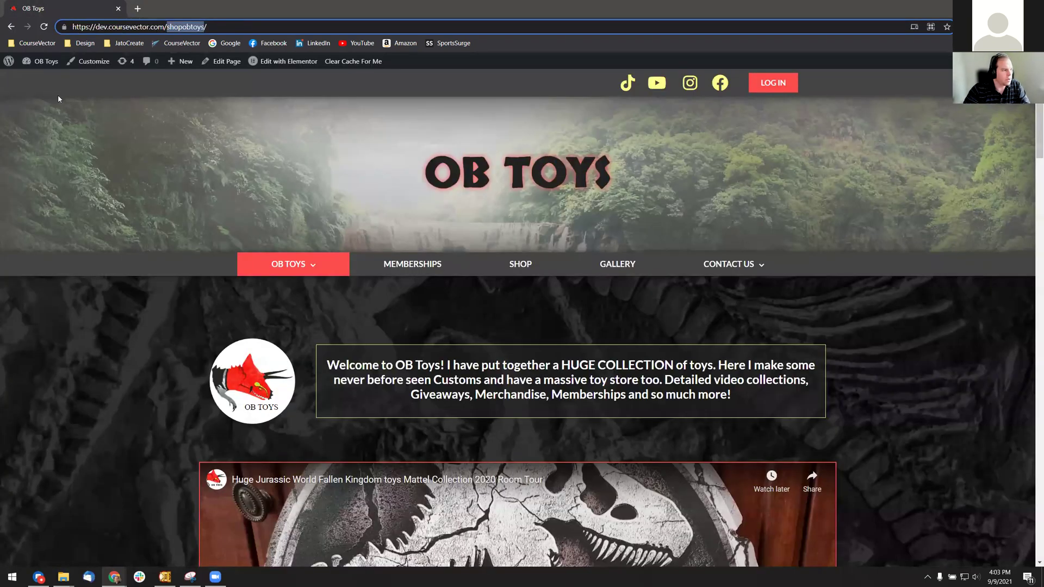
- Open the OB Toys WordPress dashboard and dismiss the Gravity Forms update notice
mouse_move(45, 67)
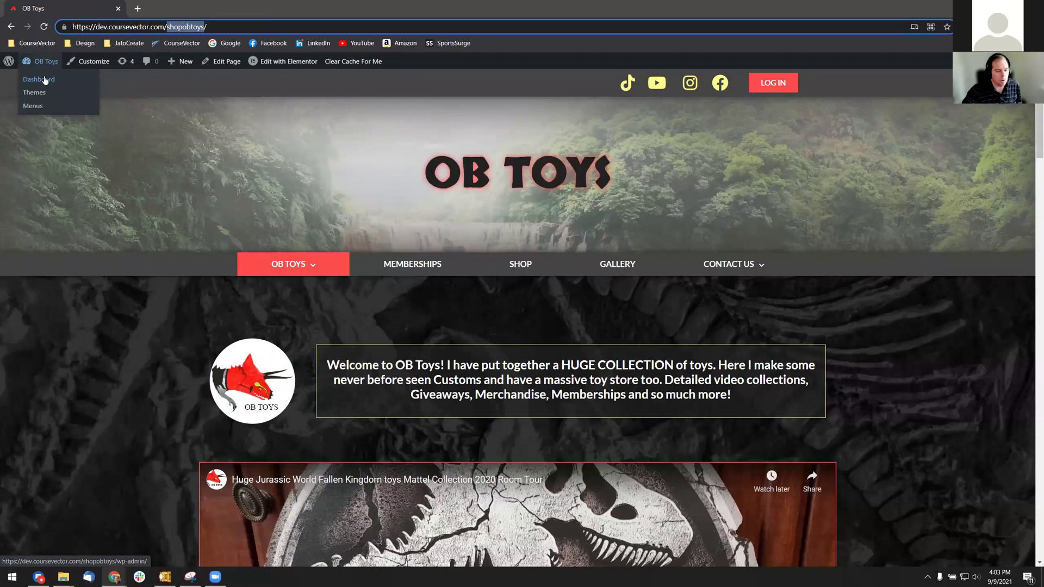
click(45, 79)
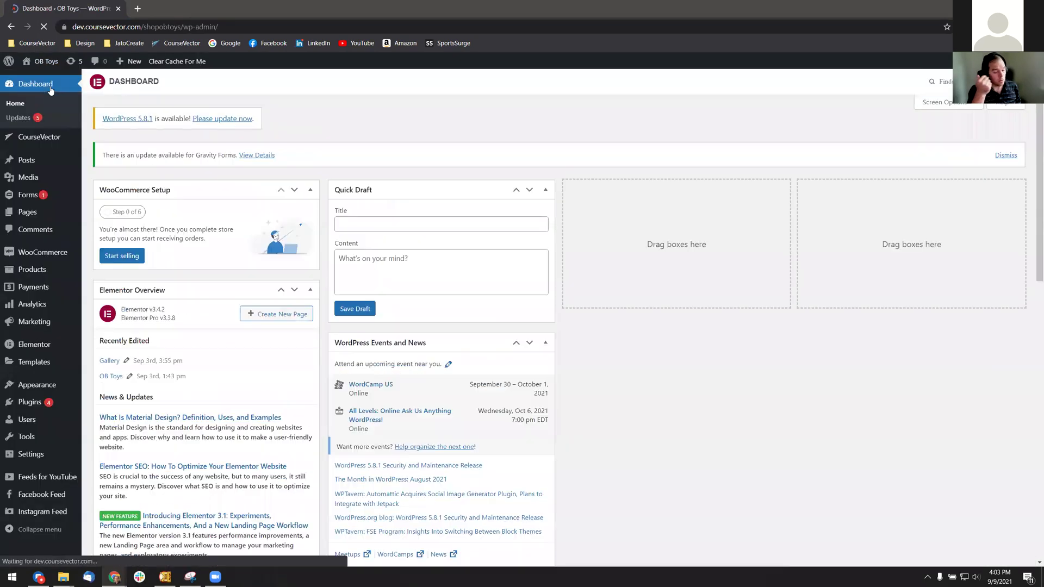
click(1005, 156)
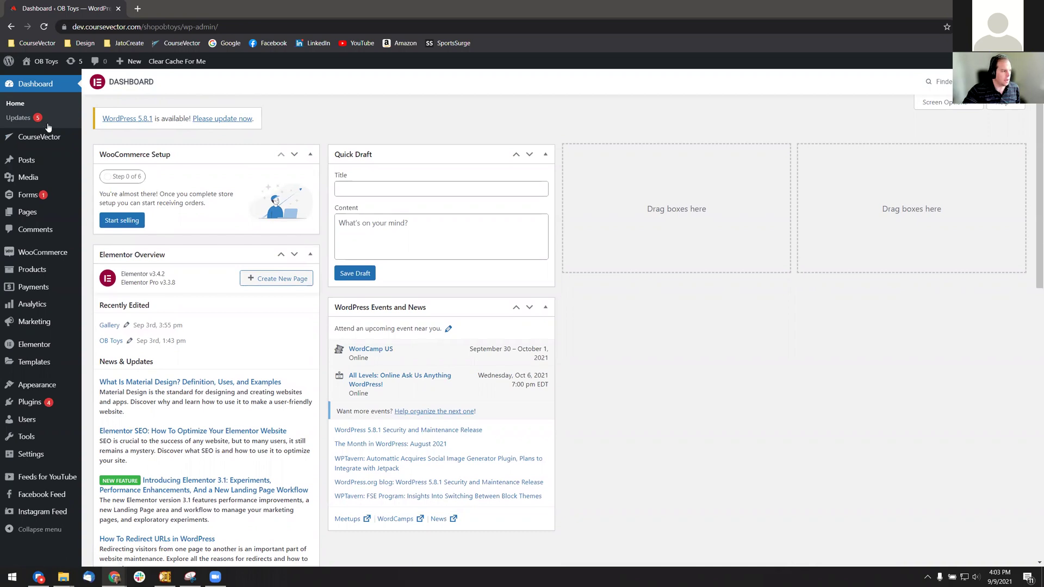
- Open the WordPress Updates page and review the available core version and plugin updates
click(19, 117)
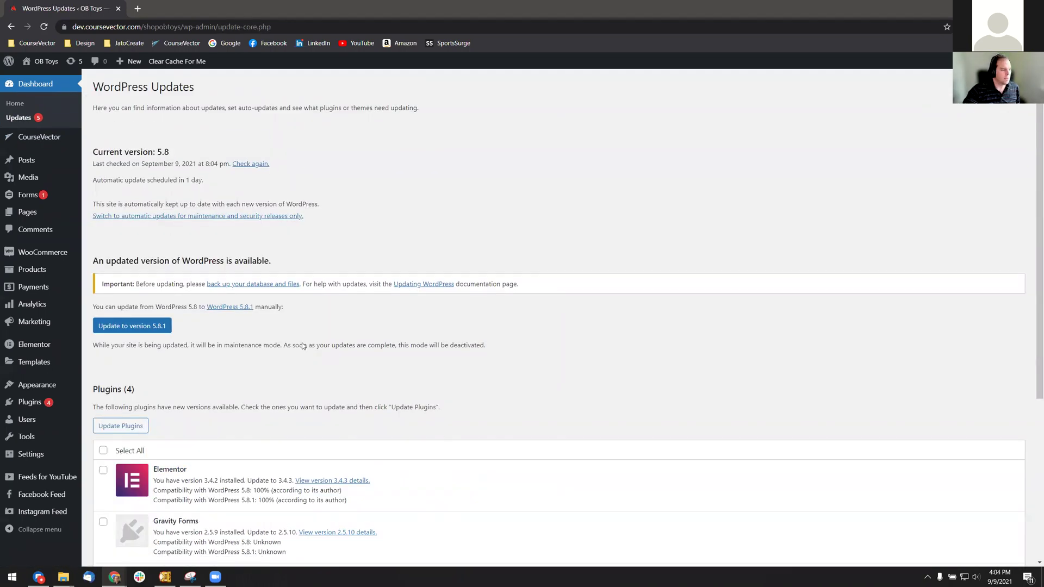
scroll(216, 308, down, 3)
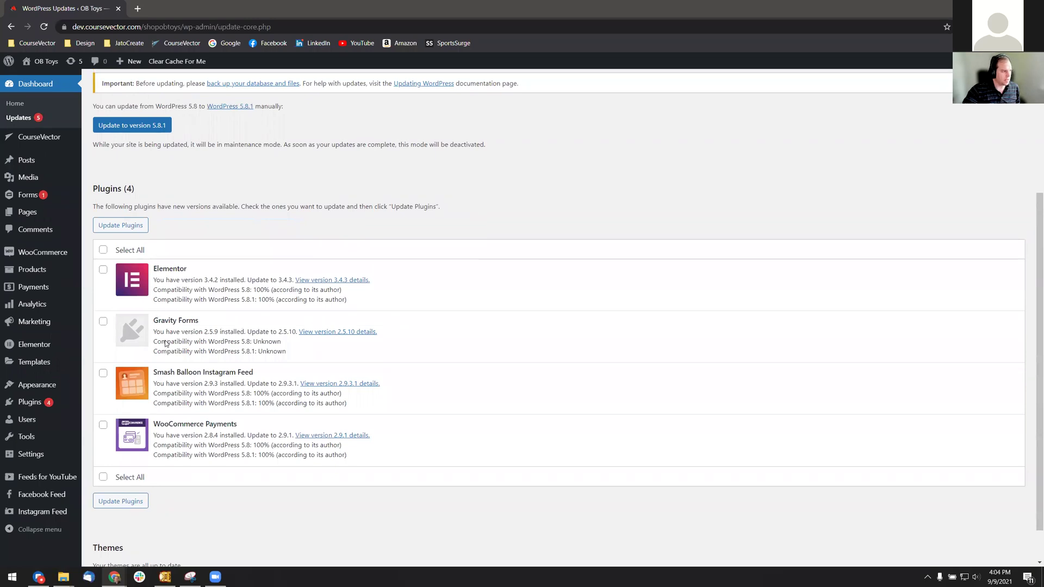
scroll(166, 341, up, 2)
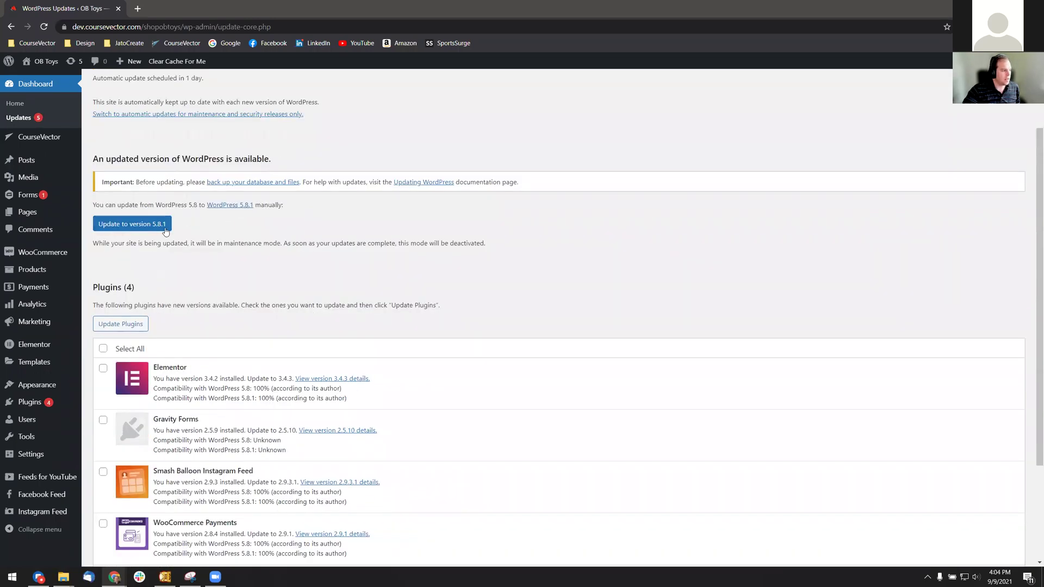
scroll(384, 292, up, 2)
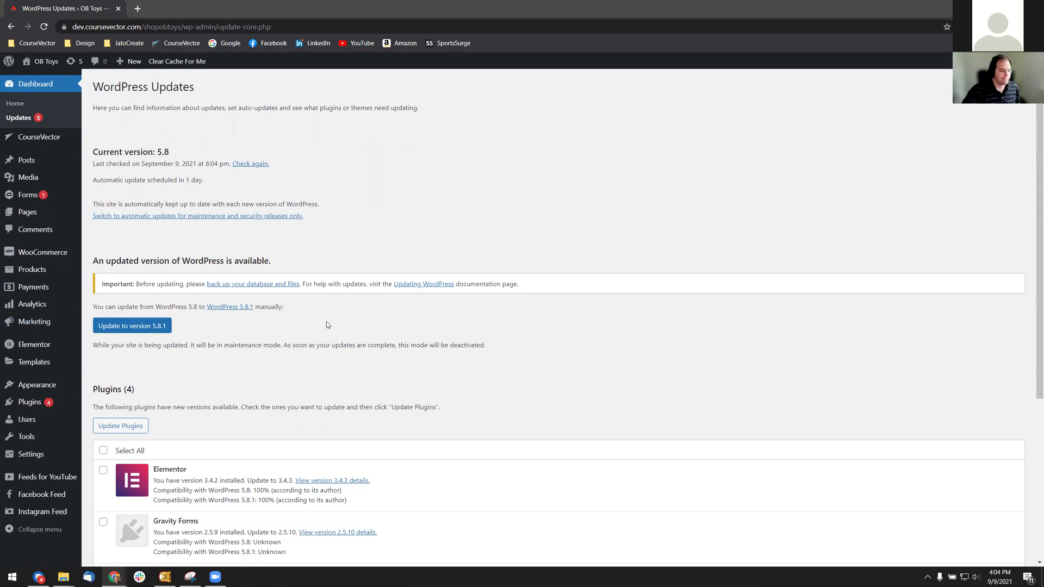
scroll(326, 325, down, 4)
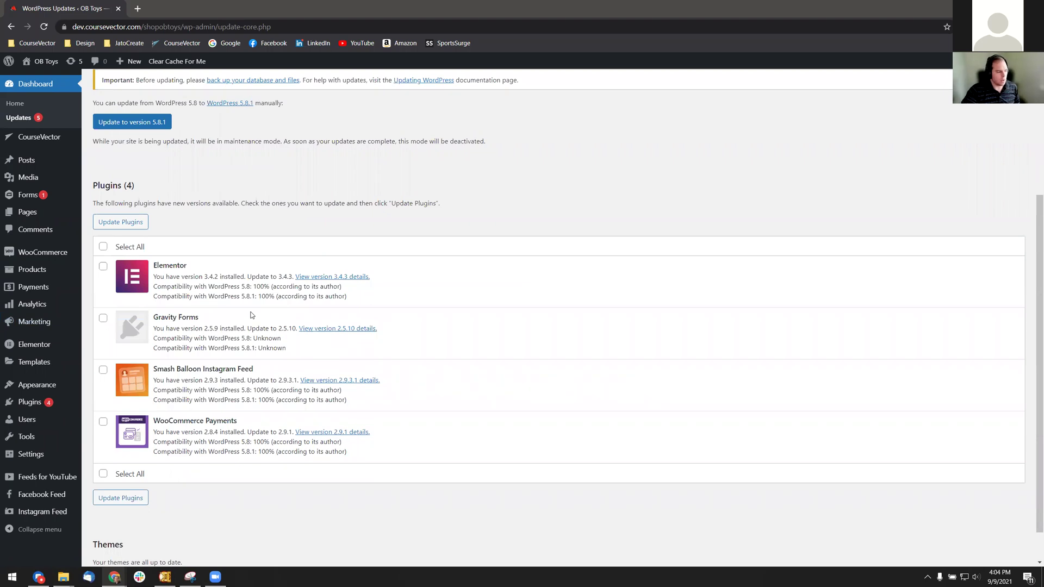
mouse_move(188, 265)
mouse_down()
mouse_move(116, 265)
mouse_move(188, 264)
mouse_up()
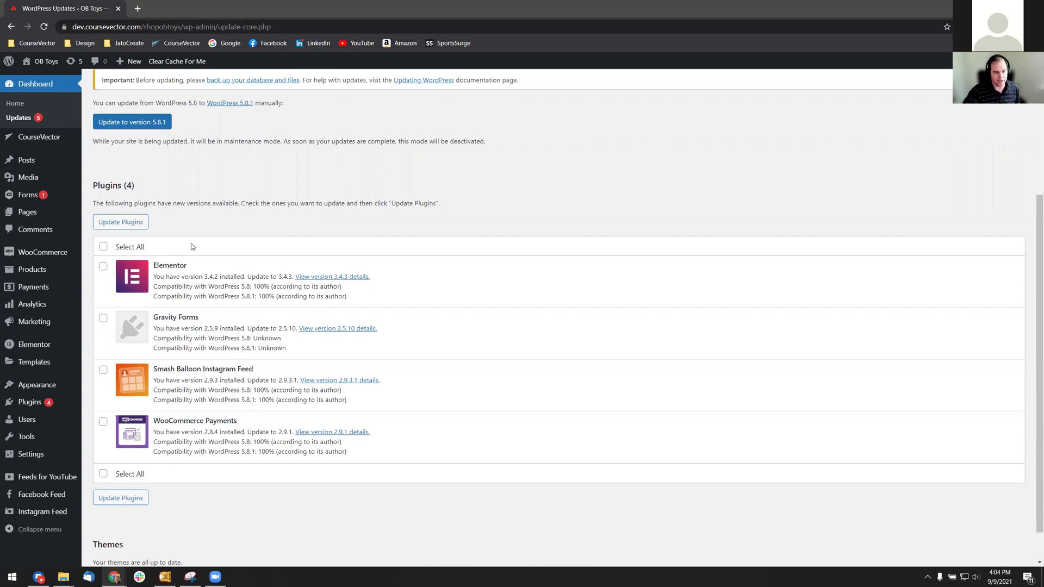
- Return to the dashboard's home page and look over its widgets
click(57, 84)
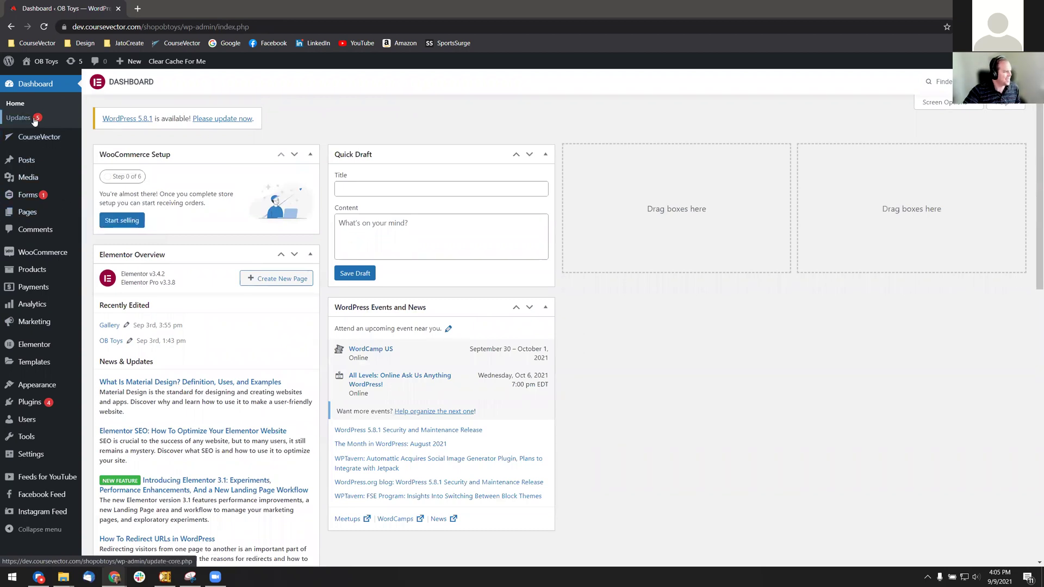
scroll(60, 247, down, 1)
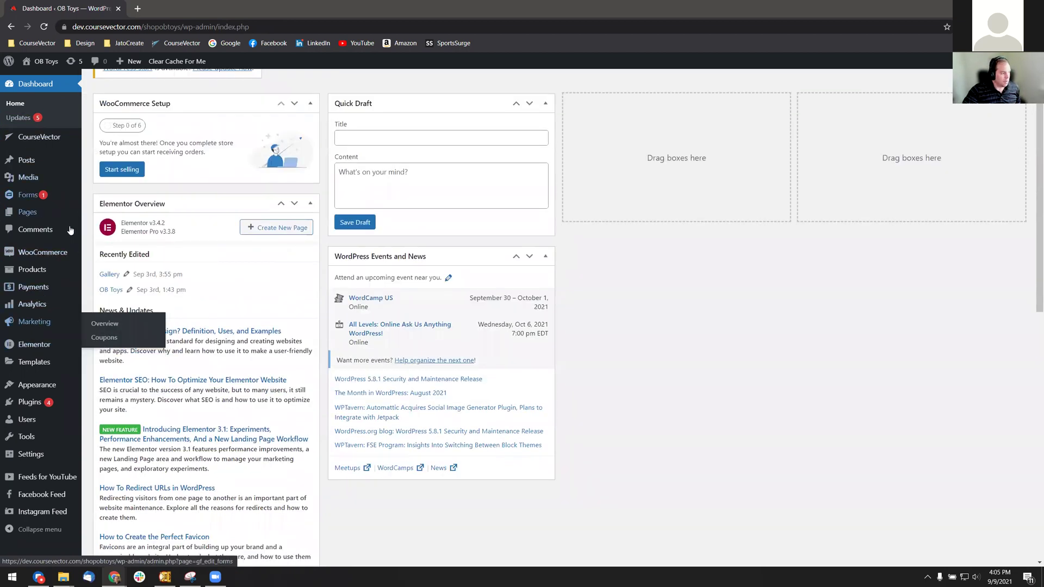
scroll(73, 126, up, 1)
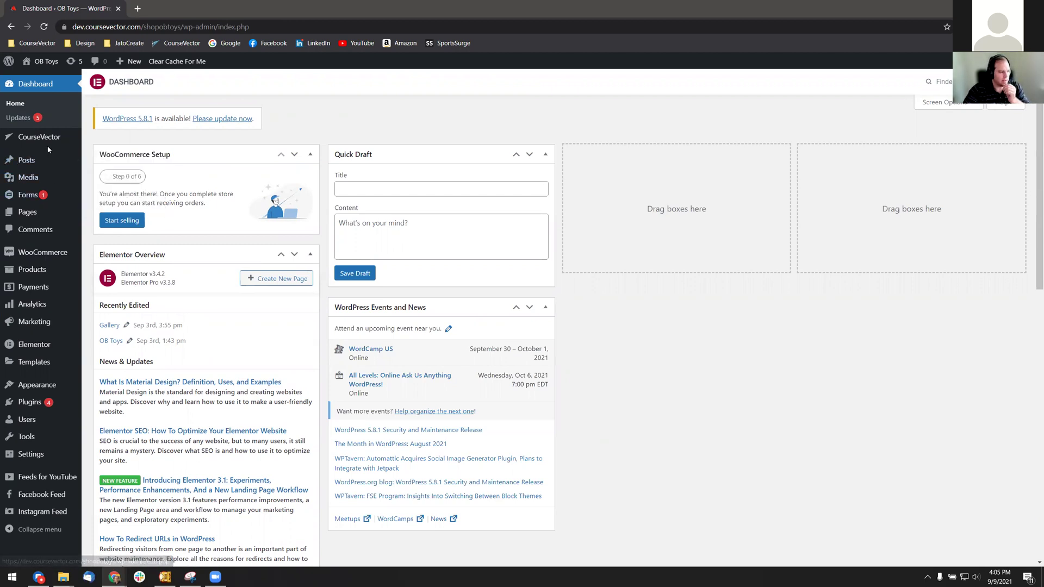
- Open the list of all blog posts from the dashboard
mouse_move(36, 163)
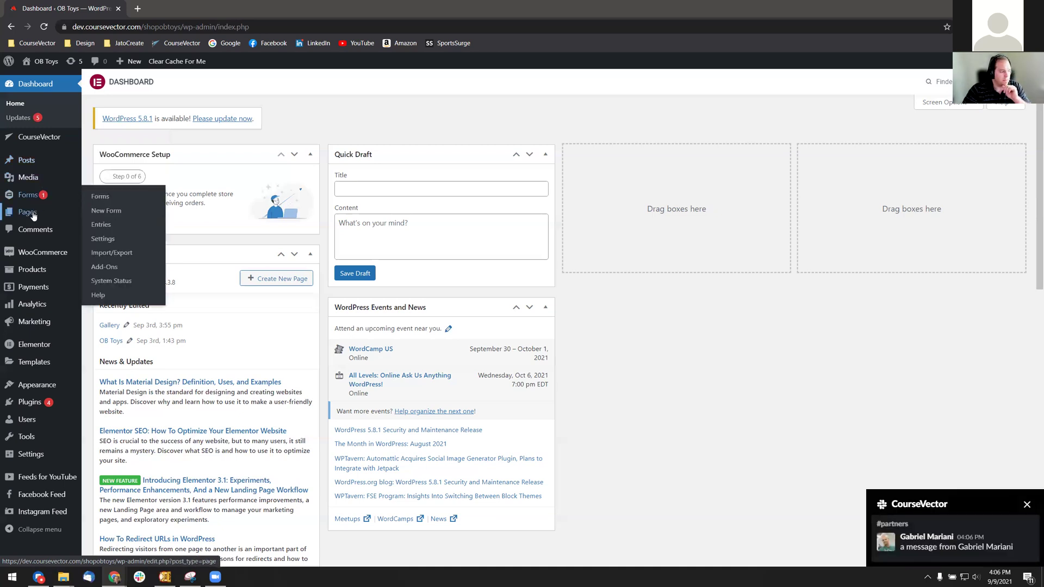
mouse_move(33, 216)
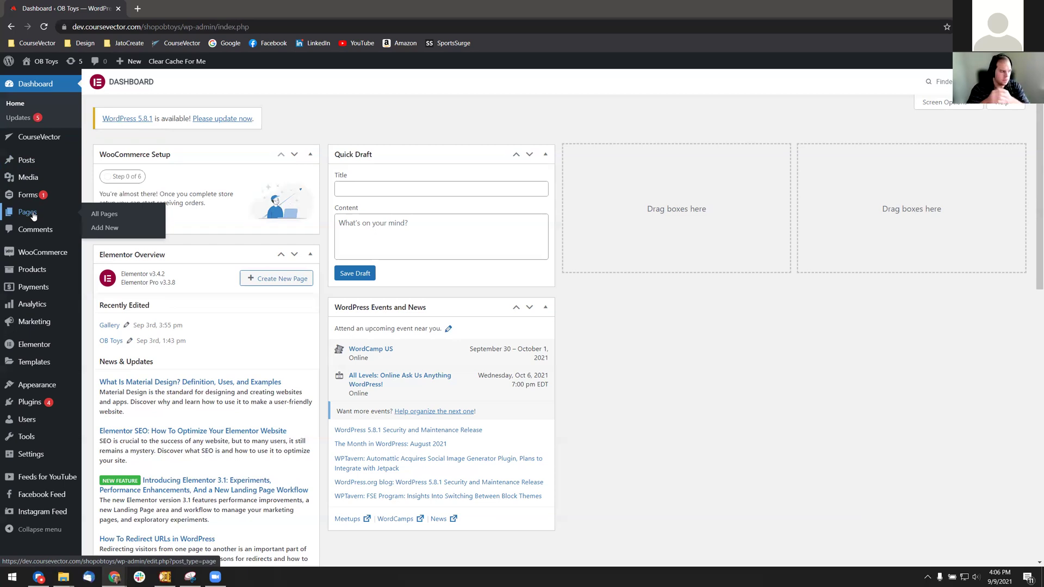
mouse_move(34, 270)
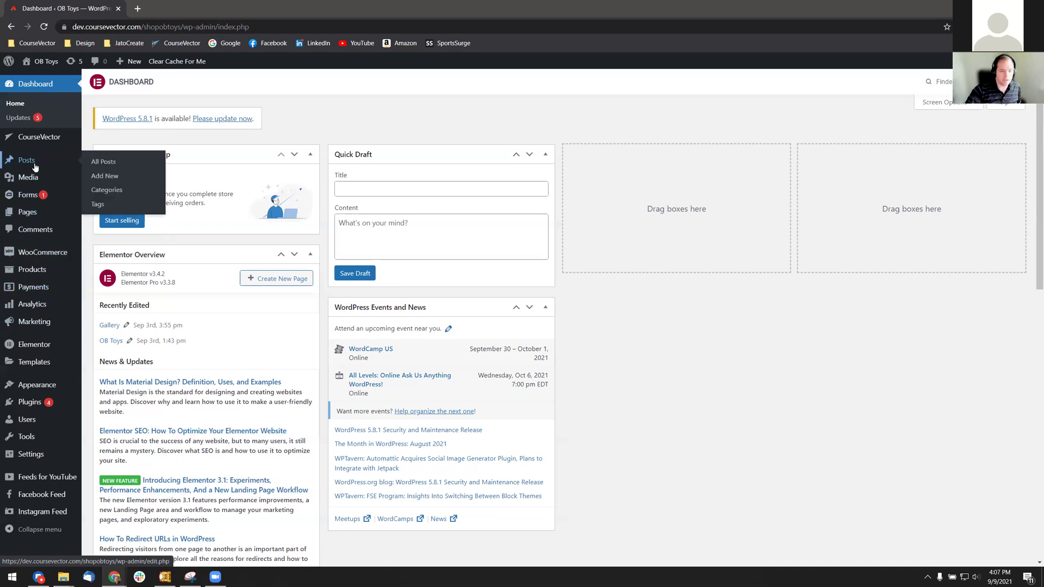
click(34, 167)
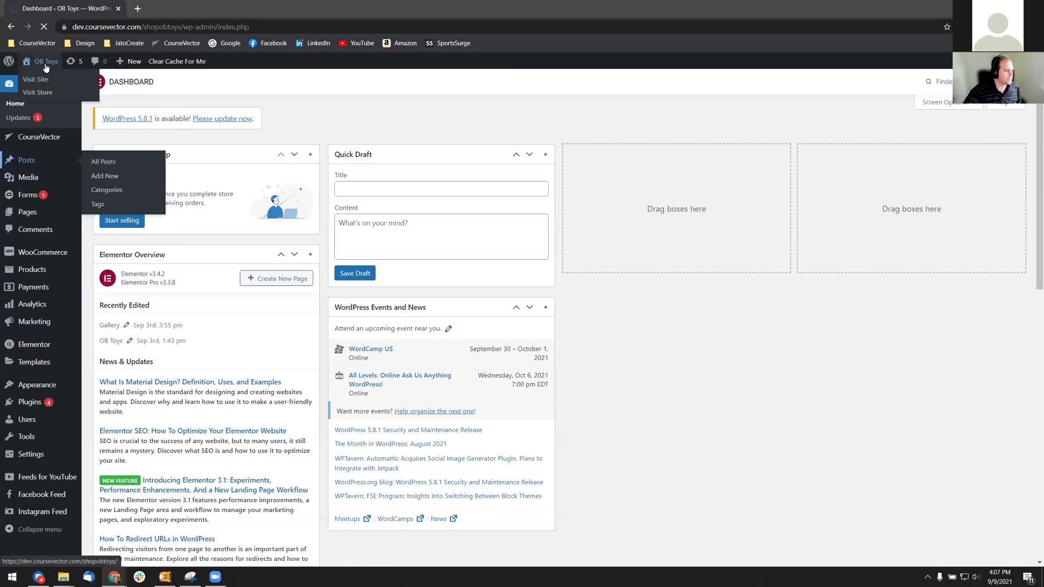
- Open the OB Toys site in a separate browser tab and examine the homepage's Current Giveaway section
middle_click(43, 82)
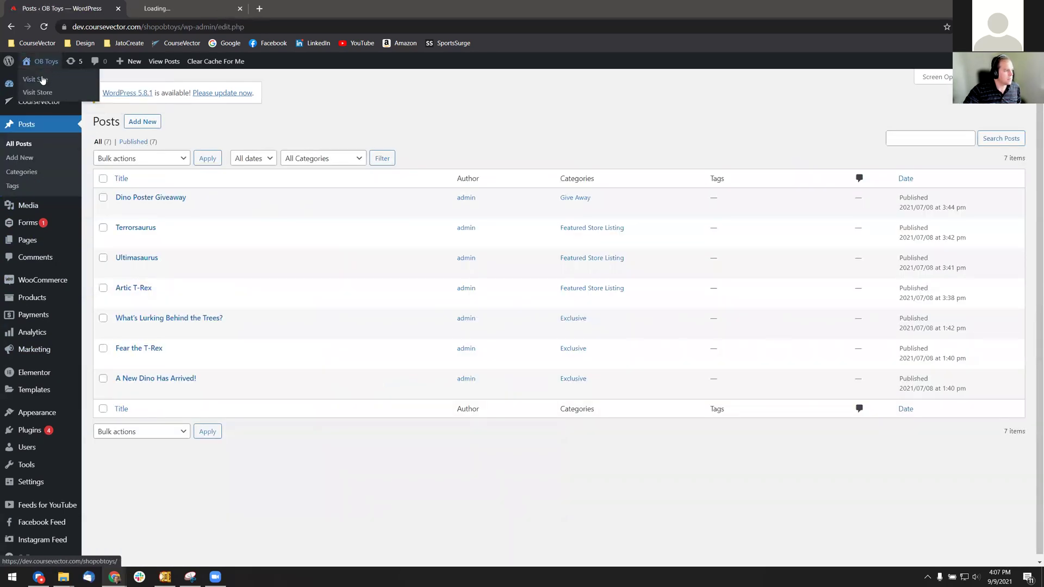
middle_click(43, 82)
click(231, 8)
click(240, 8)
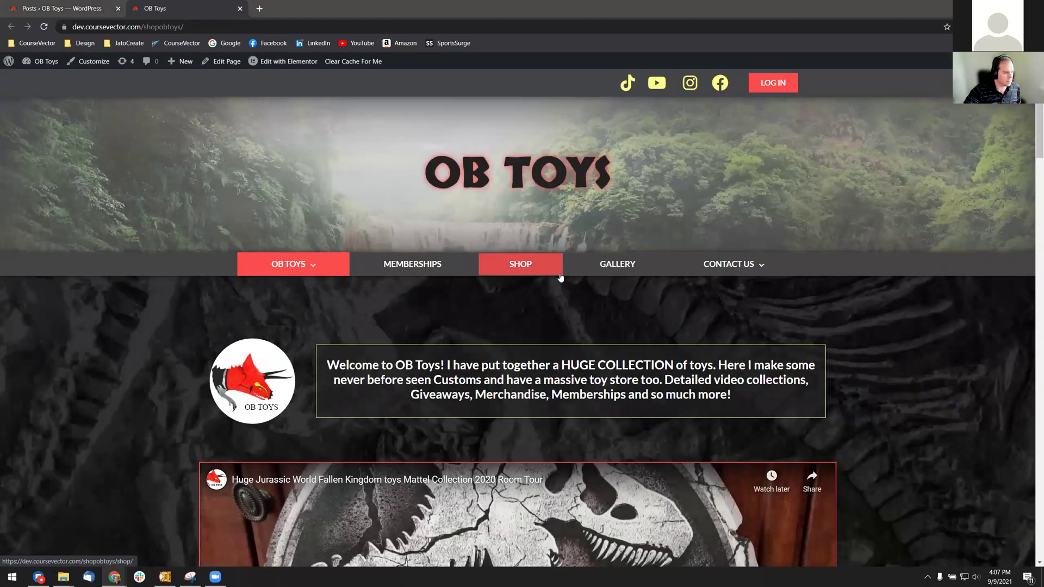
scroll(560, 271, down, 3)
scroll(559, 275, down, 20)
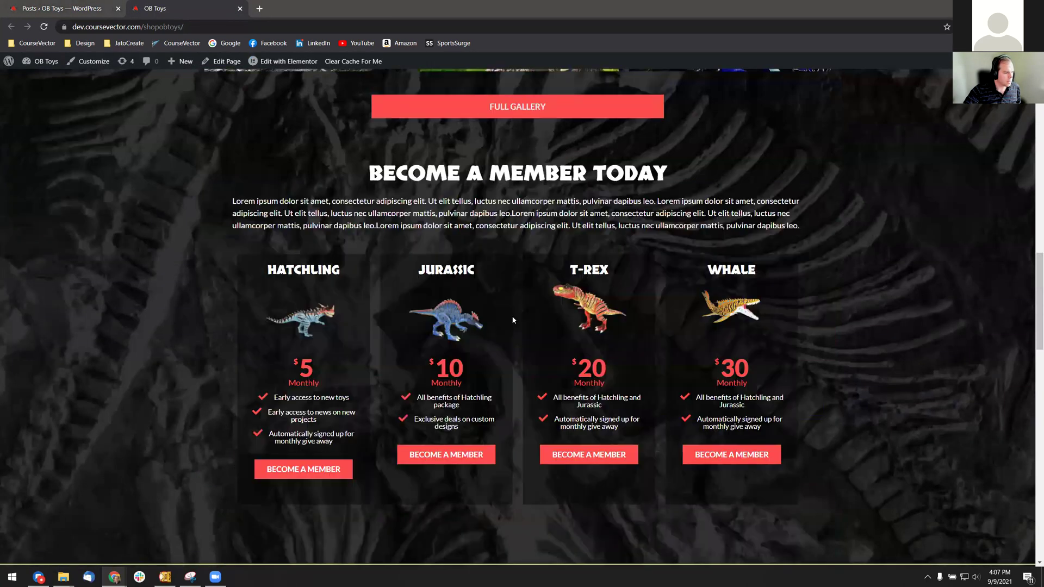
scroll(423, 309, down, 6)
scroll(423, 313, up, 6)
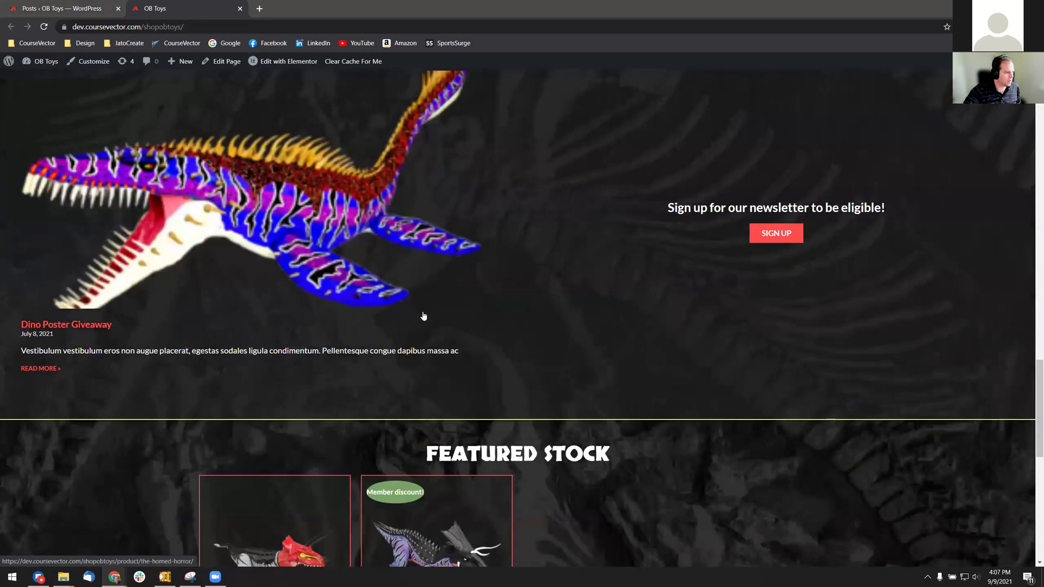
scroll(90, 425, up, 1)
scroll(89, 423, up, 1)
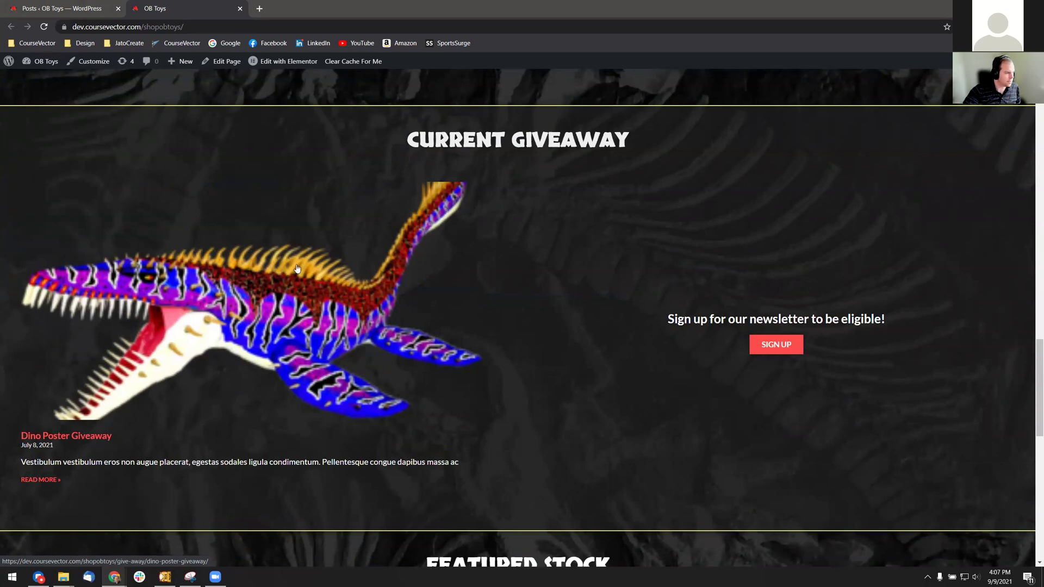
- Return to the posts list and create a new post titled "This is a New Post"
click(75, 9)
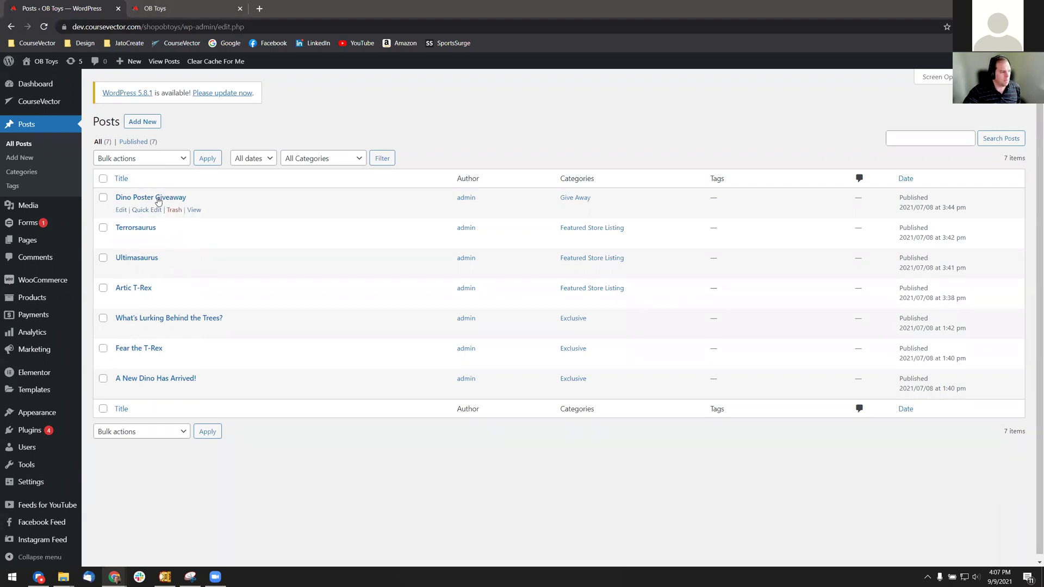
click(145, 122)
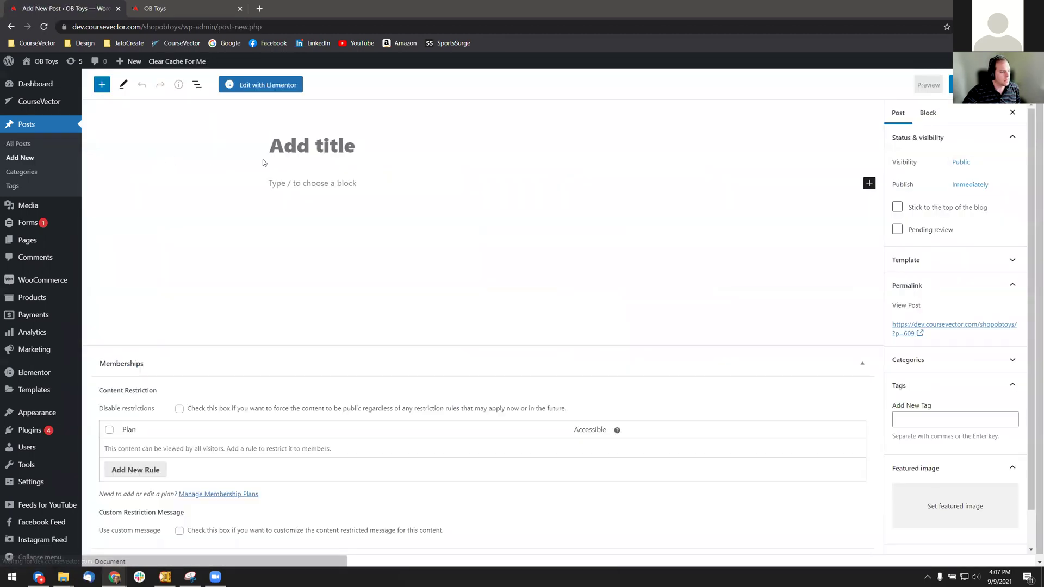
text(is a JNew)
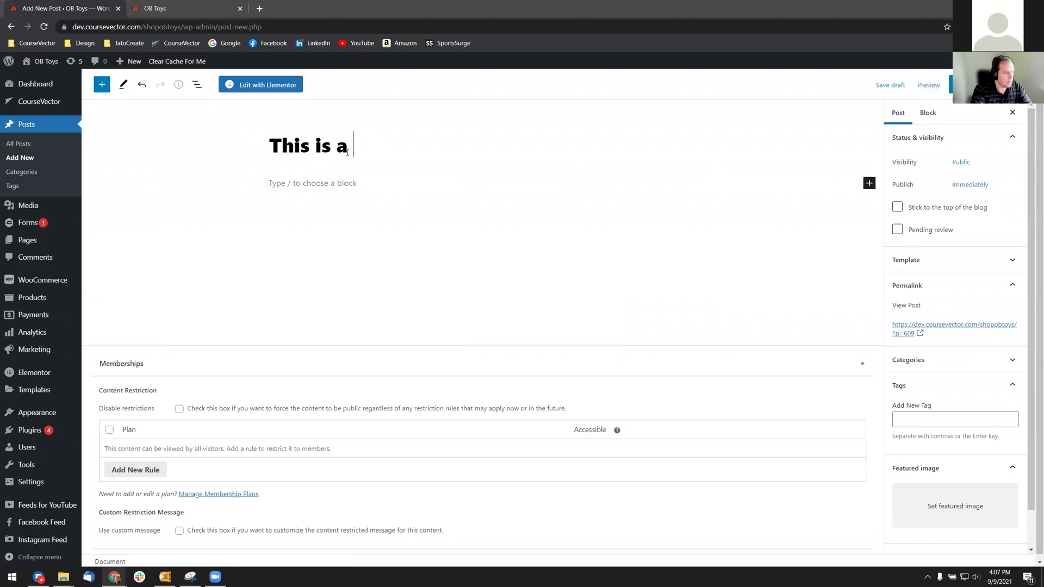
key(BackSpace)
key(BackSpace)
key(BackSpace)
key(BackSpace)
text(New Ti)
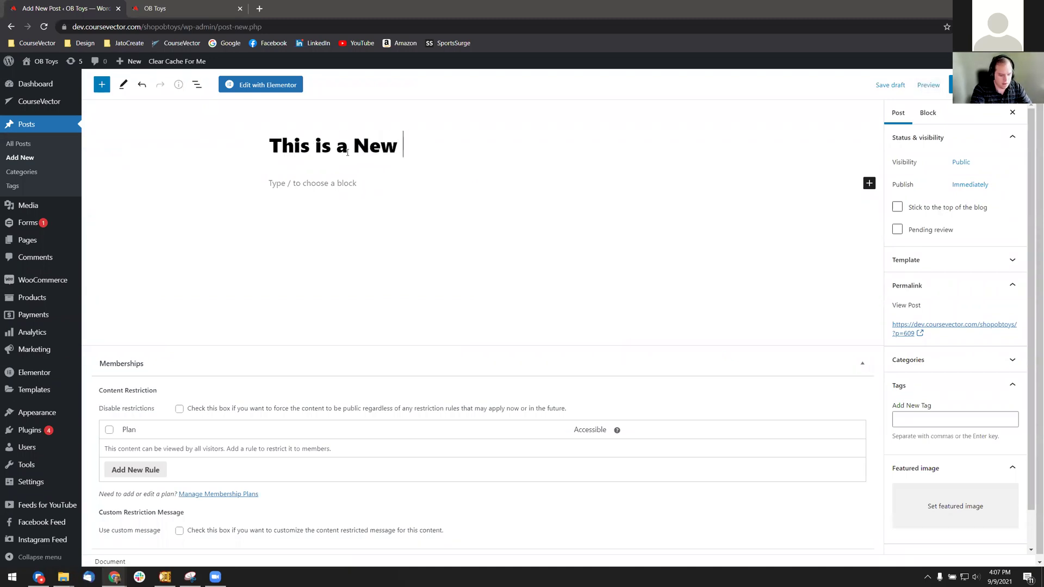
key(BackSpace)
key(BackSpace)
text(Post)
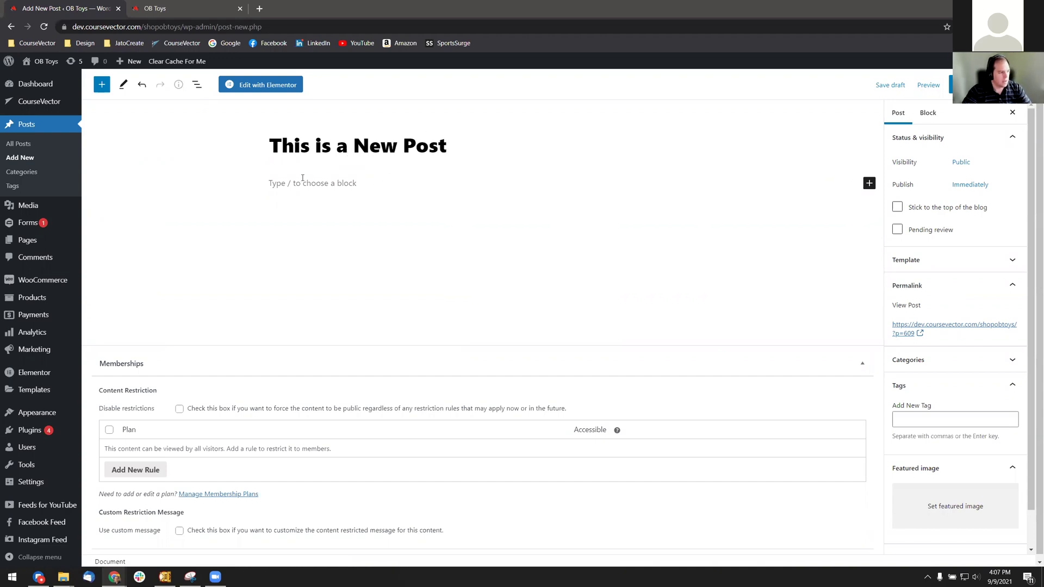
- Browse the full block library for the empty block below the post title
click(351, 185)
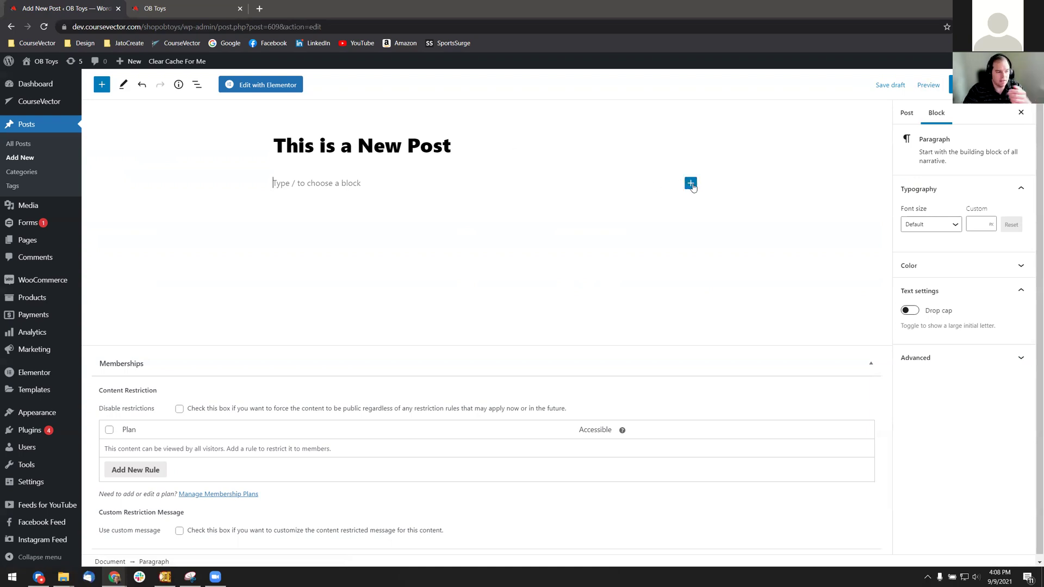
click(691, 184)
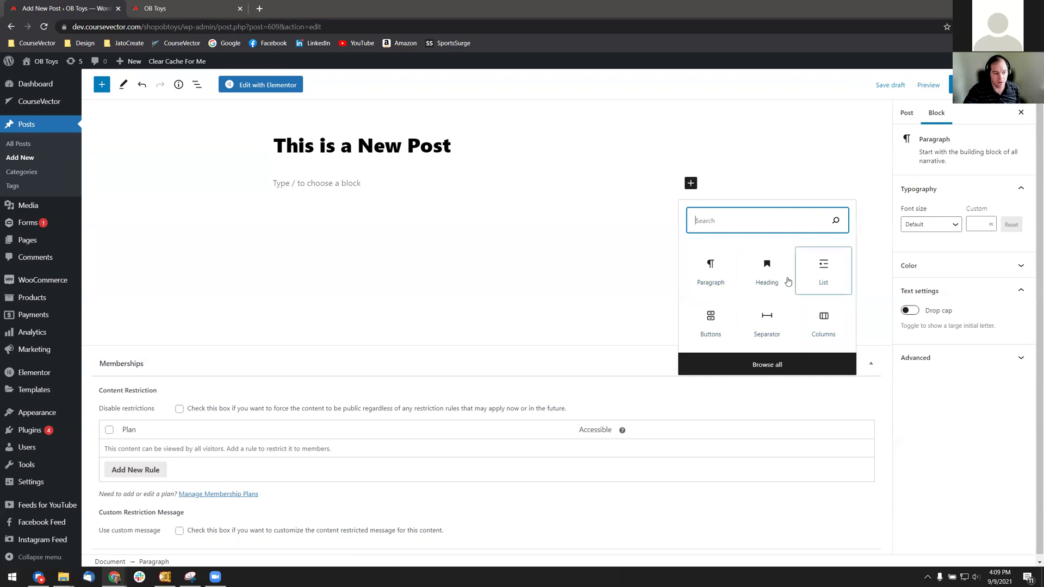
click(772, 365)
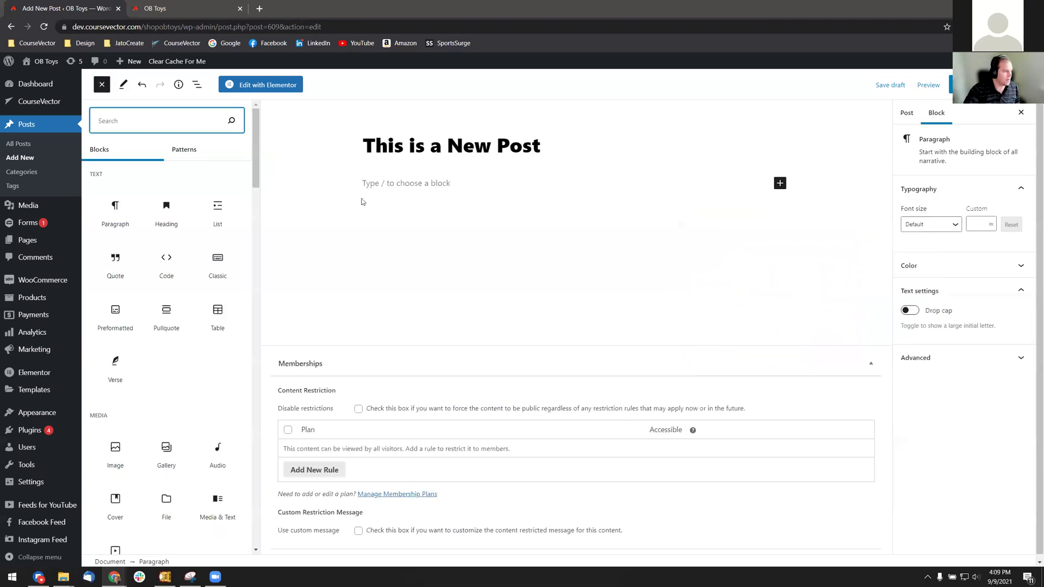
scroll(163, 206, down, 3)
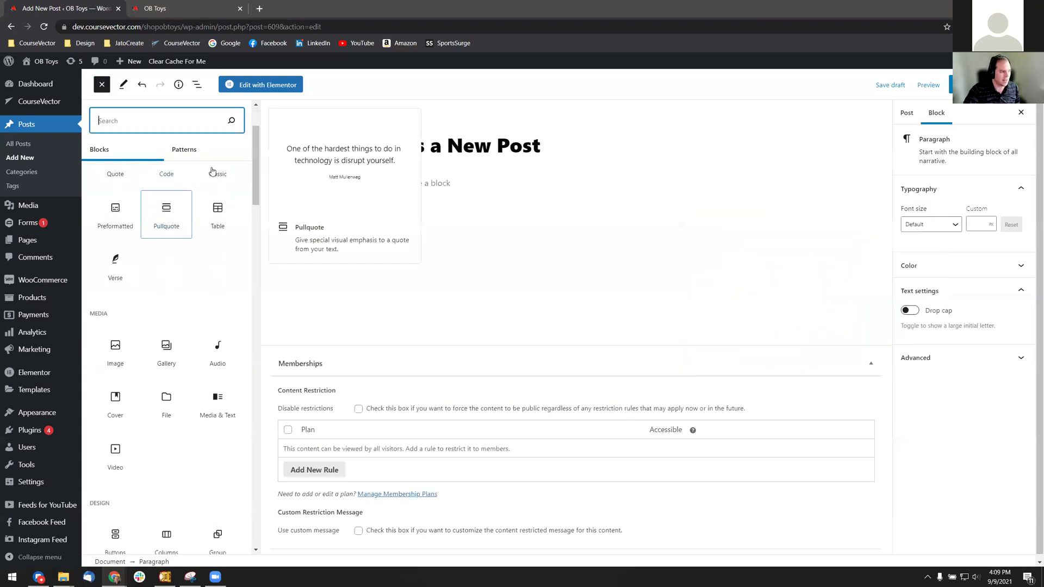
drag(259, 163, 282, 111)
click(426, 176)
click(425, 180)
- Insert a Quote block below the post title from the full block library
click(691, 183)
click(767, 365)
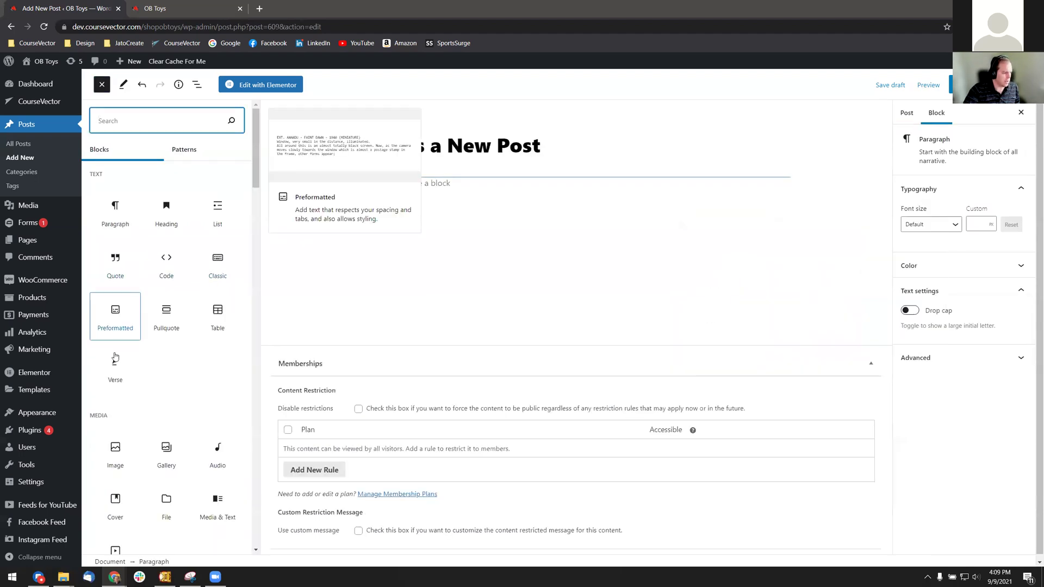
drag(116, 267, 404, 203)
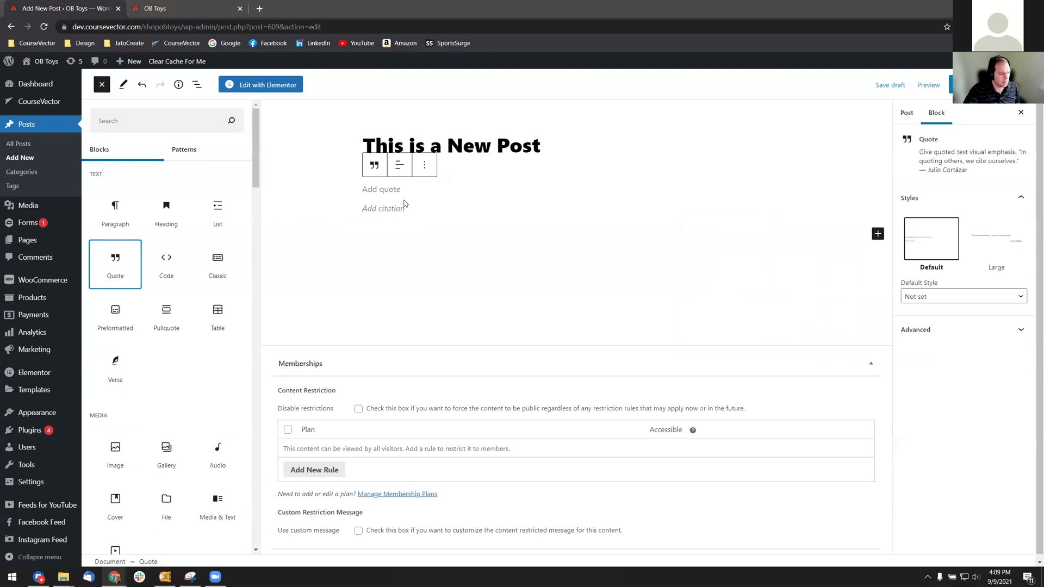
- Fill in the quote with "This is a quote." and the citation "Billy Joel", and start a new block below it
click(395, 190)
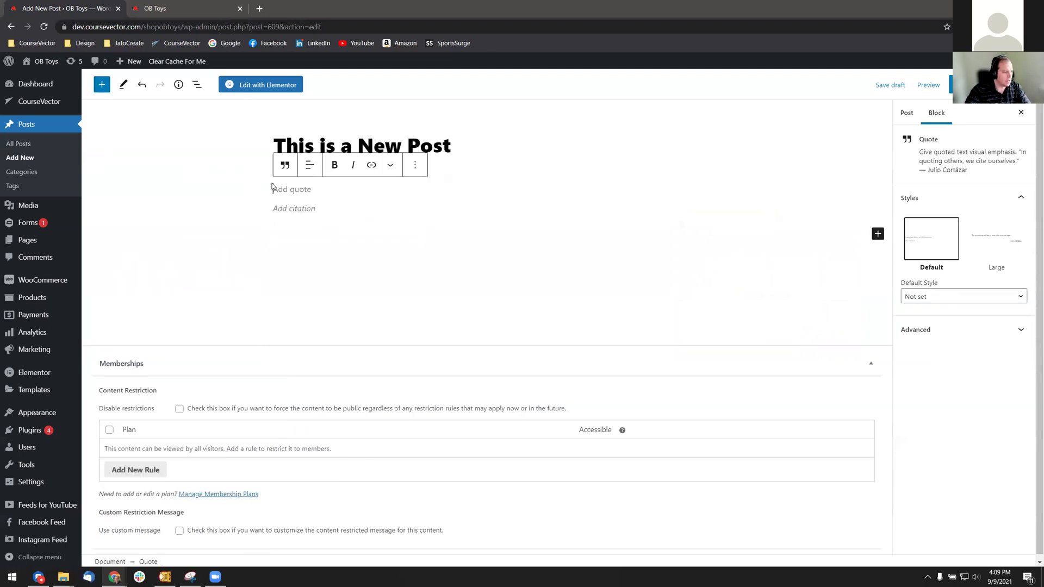
text(This is )
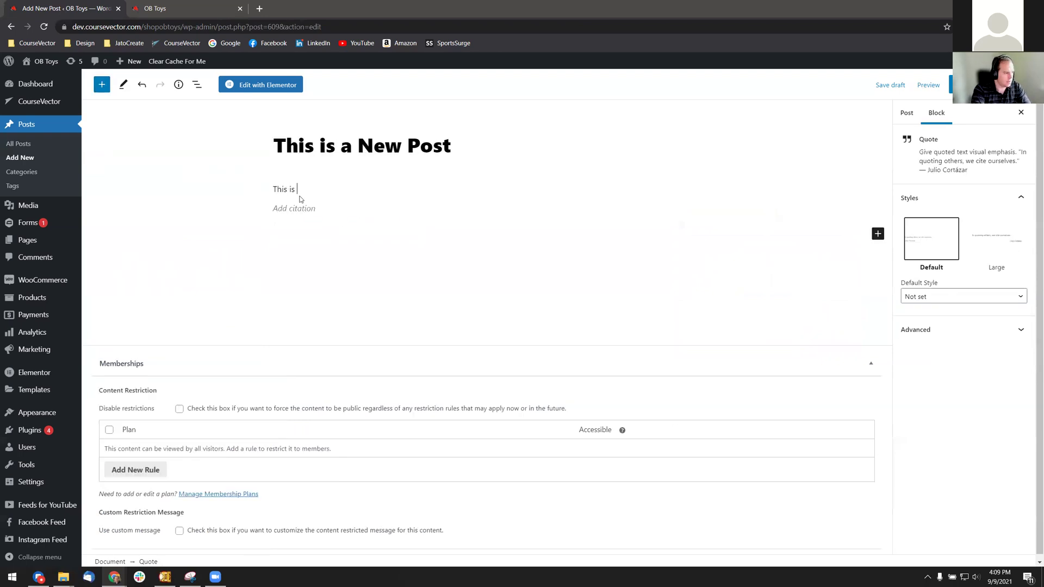
text(aquote)
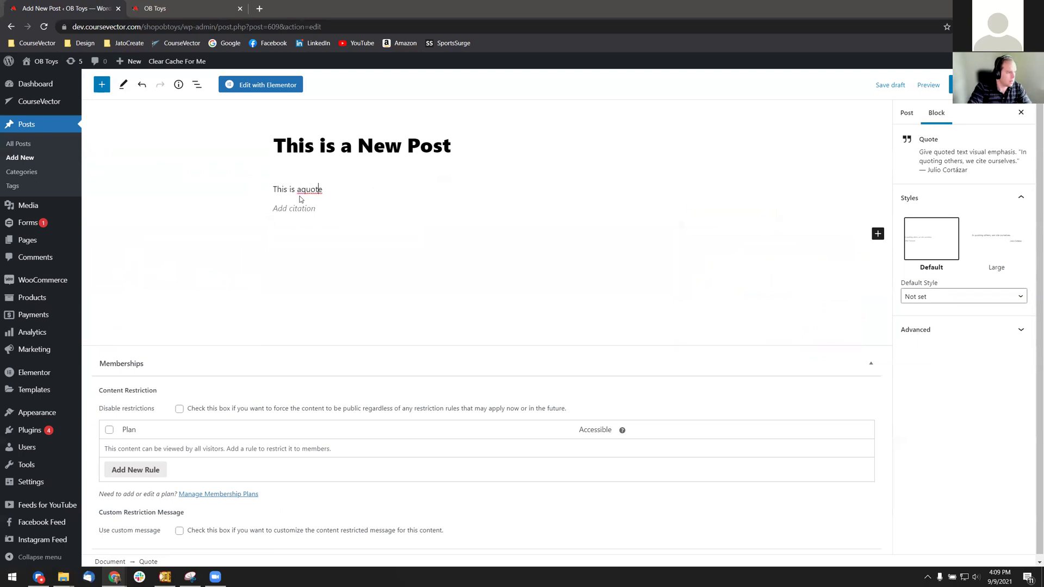
key(Left)
key(BackSpace)
key(Right)
text(.)
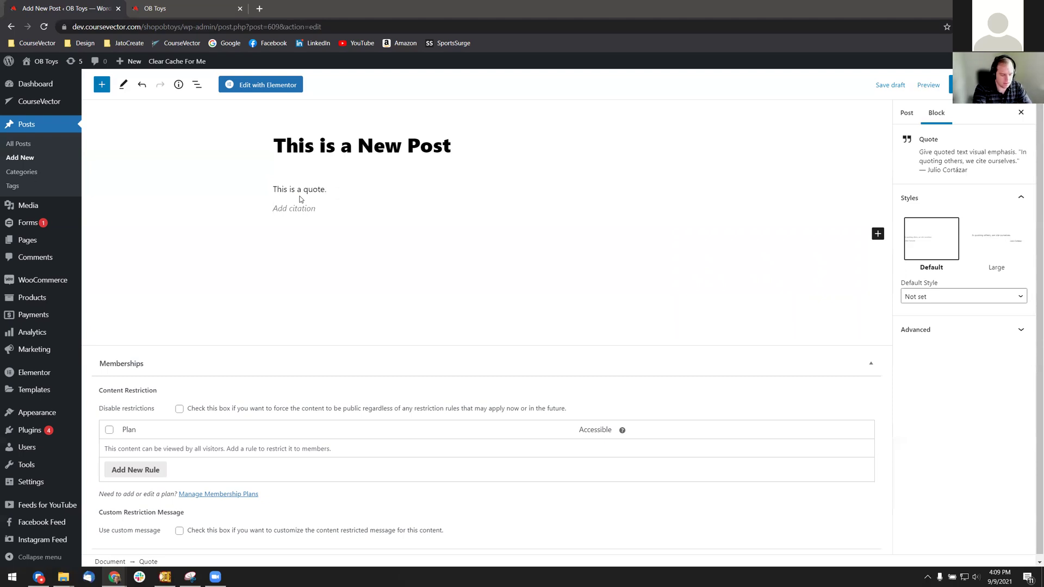
text(Billy Joel)
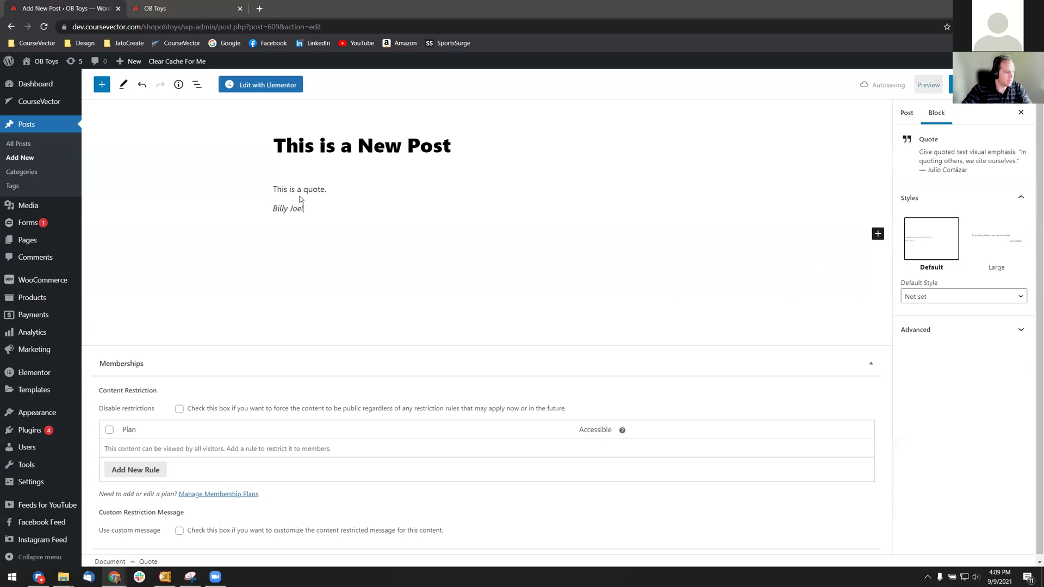
key(Return)
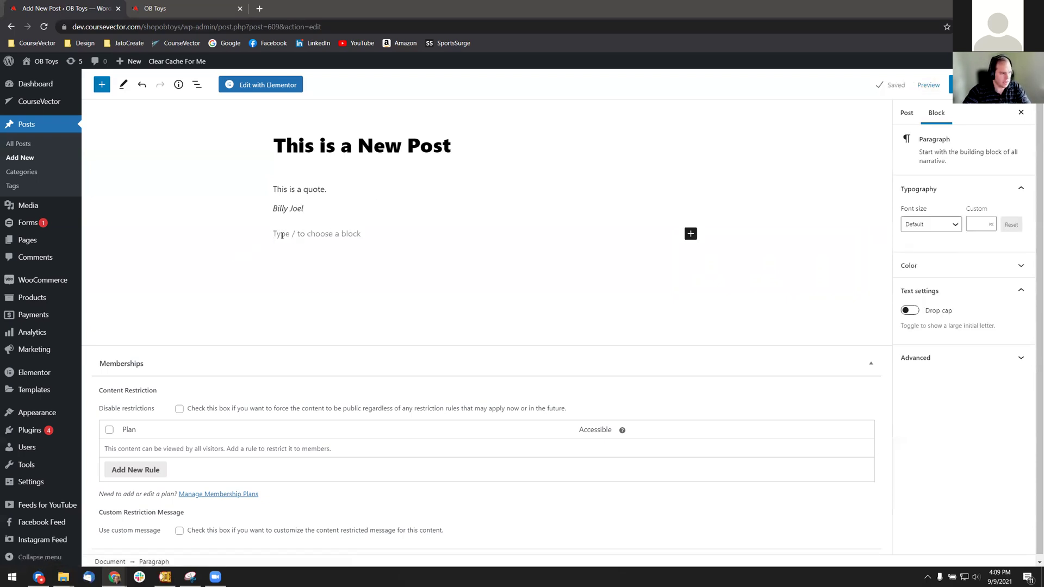
- Search the blocks for "image" and add an Image block below the quote
click(691, 233)
text(image)
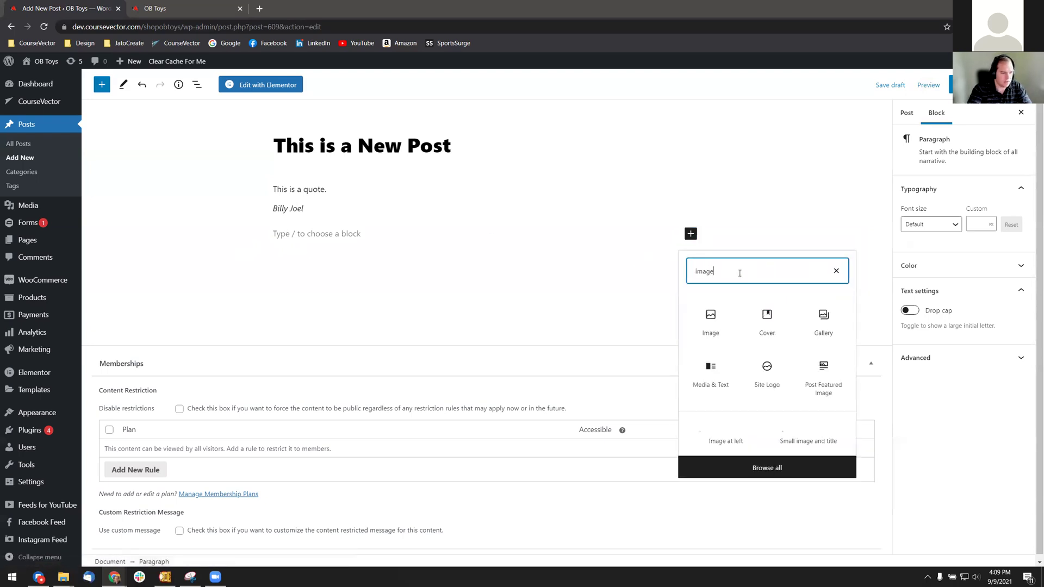
click(718, 321)
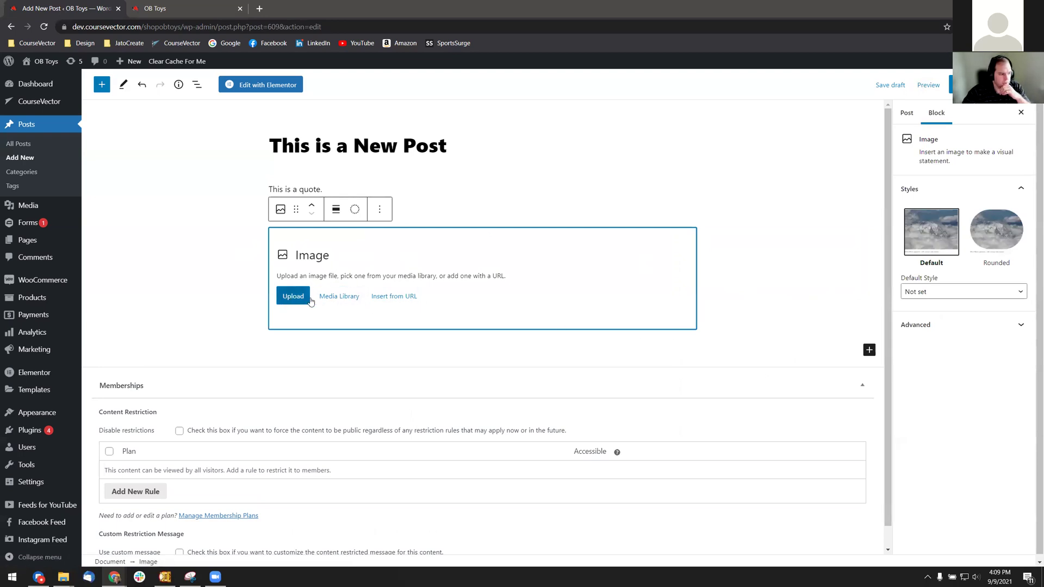
- Fill the Image block with the red-and-yellow T-Rex picture 6.png from the media library
click(348, 298)
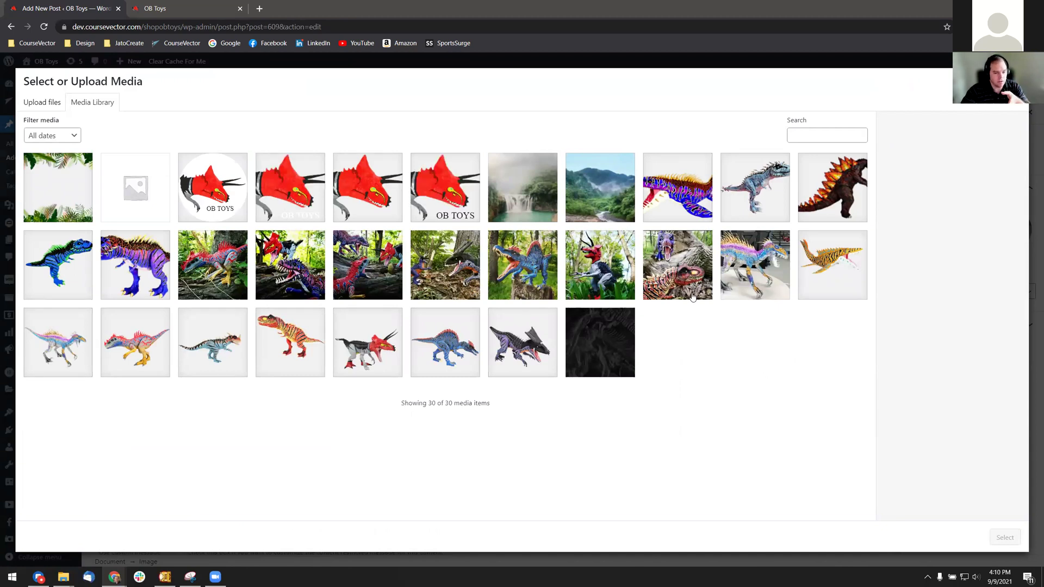
drag(420, 403, 508, 402)
click(505, 407)
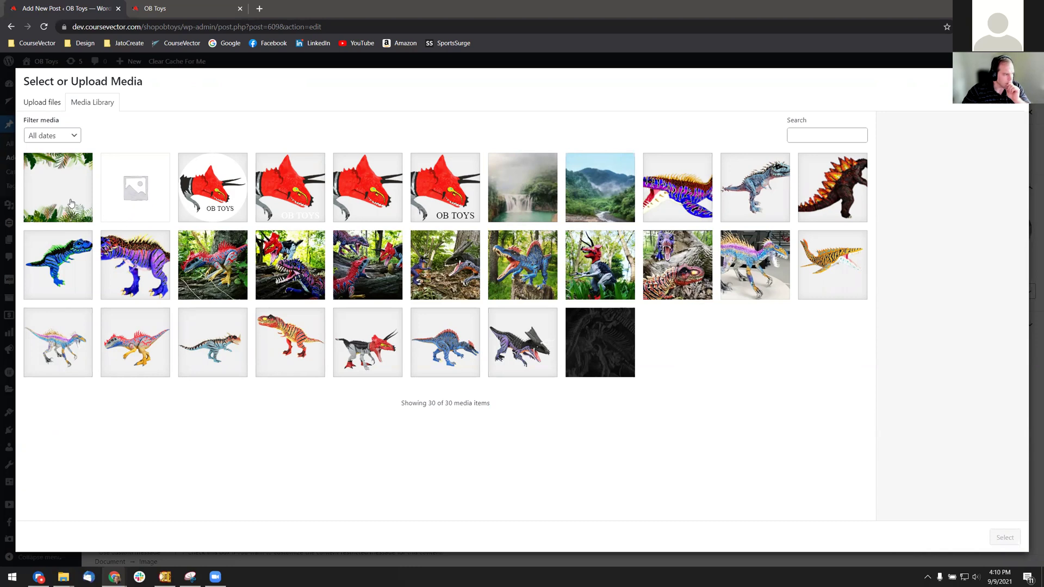
click(292, 346)
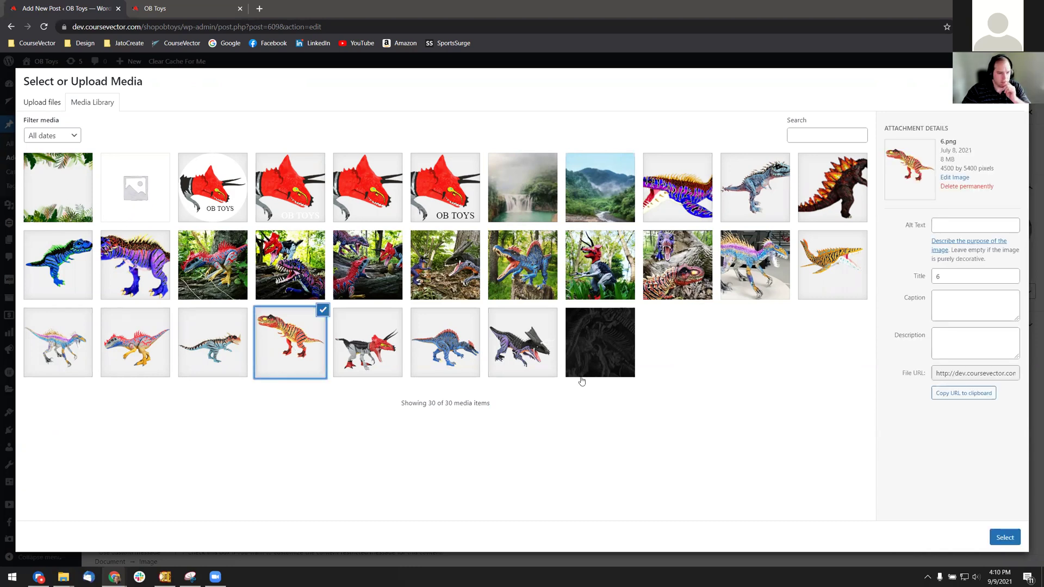
click(1005, 537)
scroll(513, 350, down, 3)
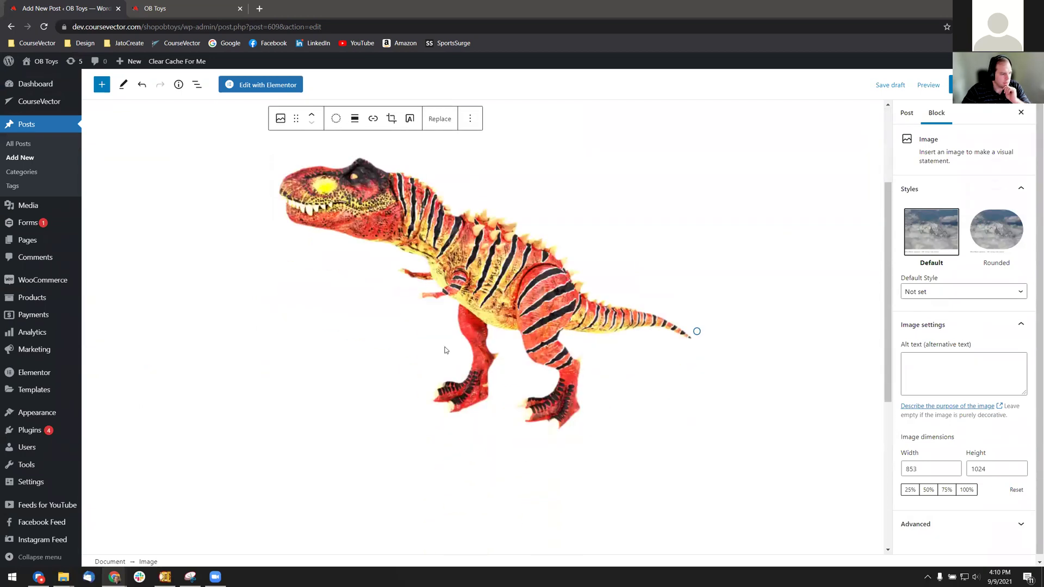
- Select the T-Rex image and start cropping it with the 2:3 portrait aspect ratio
scroll(433, 318, up, 2)
click(421, 284)
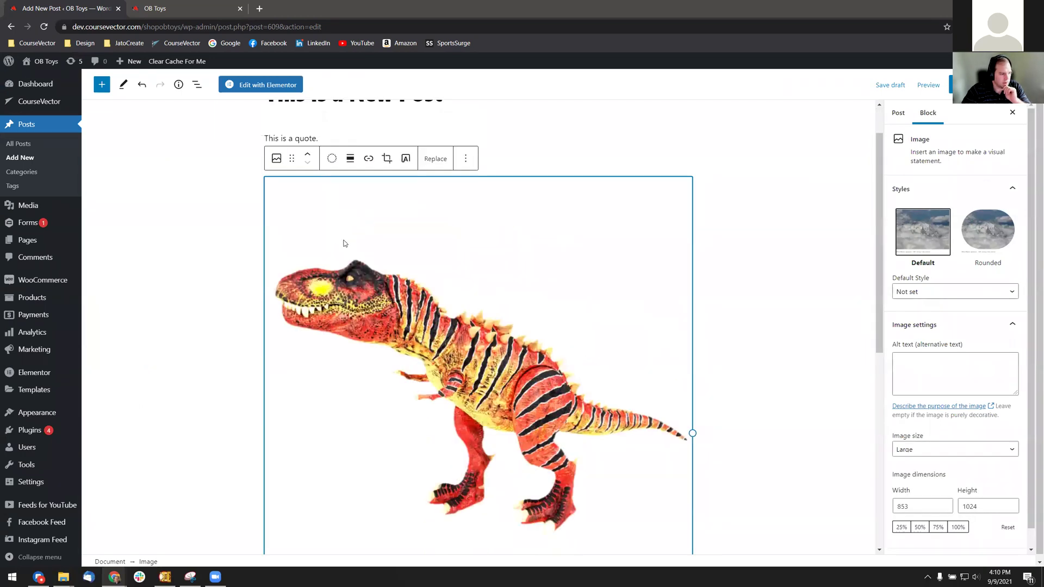
scroll(343, 244, down, 4)
scroll(575, 346, up, 3)
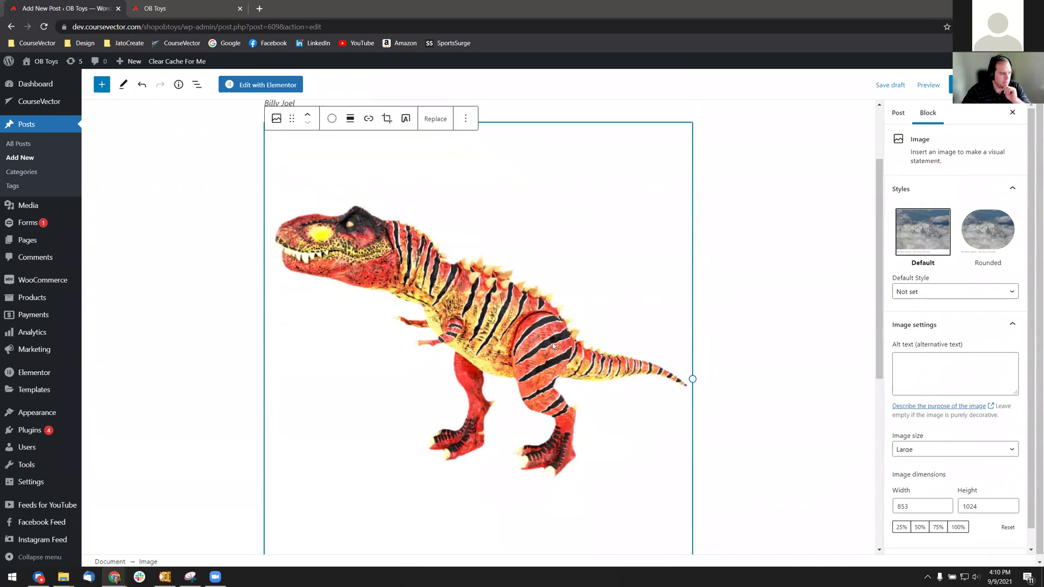
click(386, 119)
scroll(485, 207, up, 3)
scroll(478, 232, down, 3)
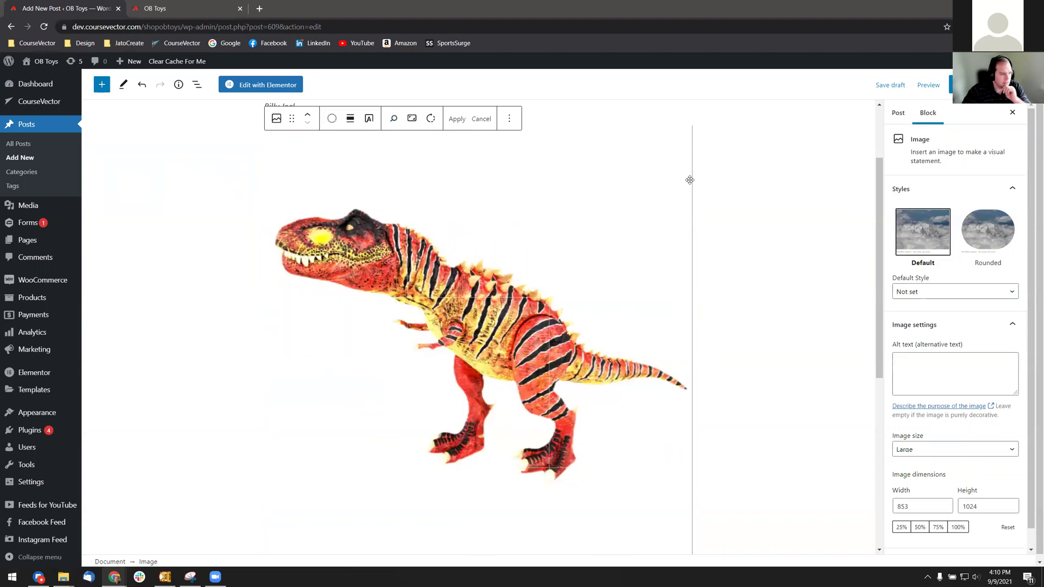
click(411, 119)
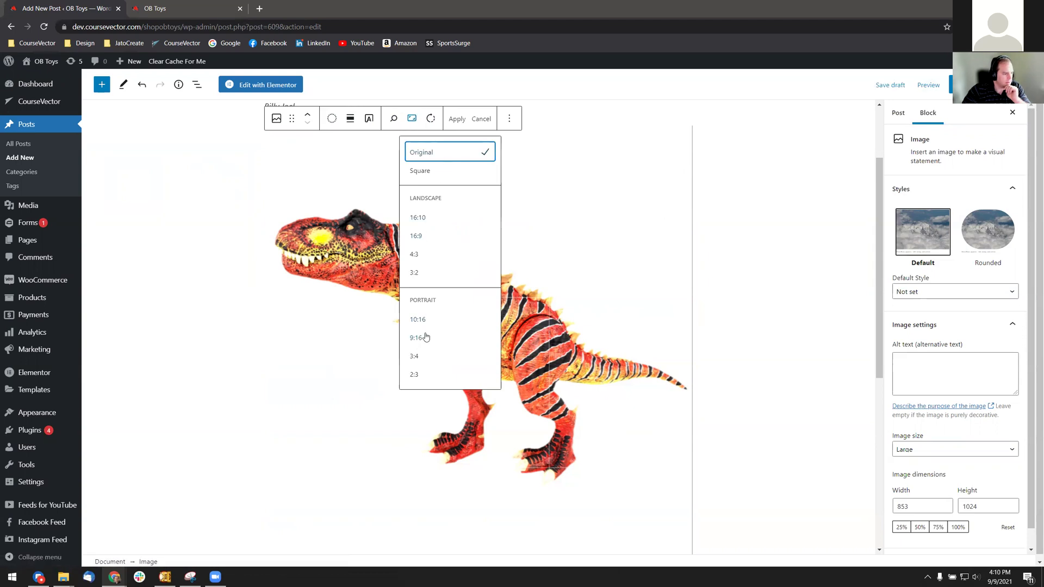
click(420, 372)
- Zoom and reposition the crop so it frames the dinosaur's head, and apply it to the image
drag(506, 281, 577, 285)
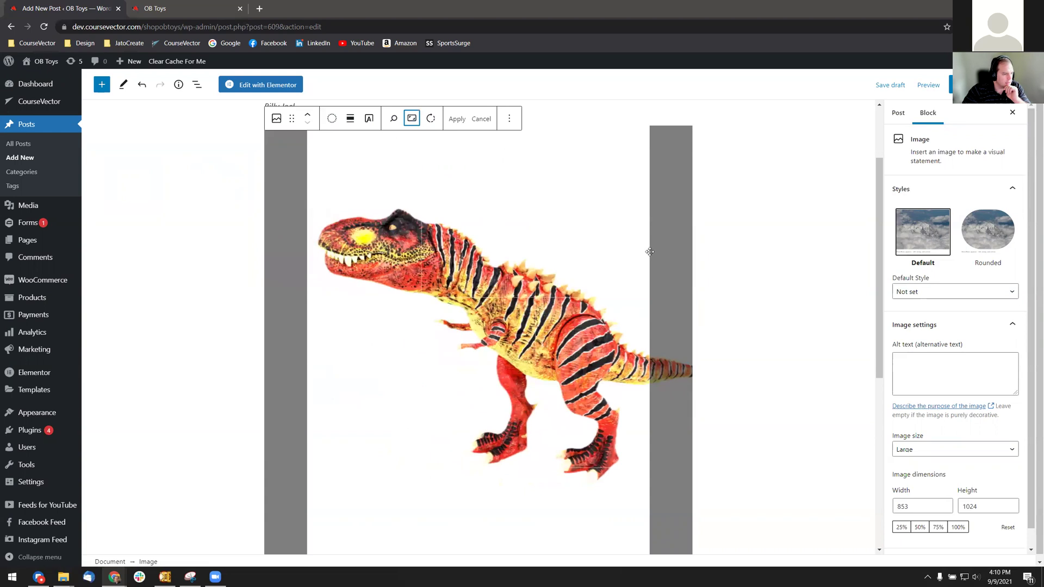
drag(613, 240, 462, 315)
scroll(482, 302, up, 3)
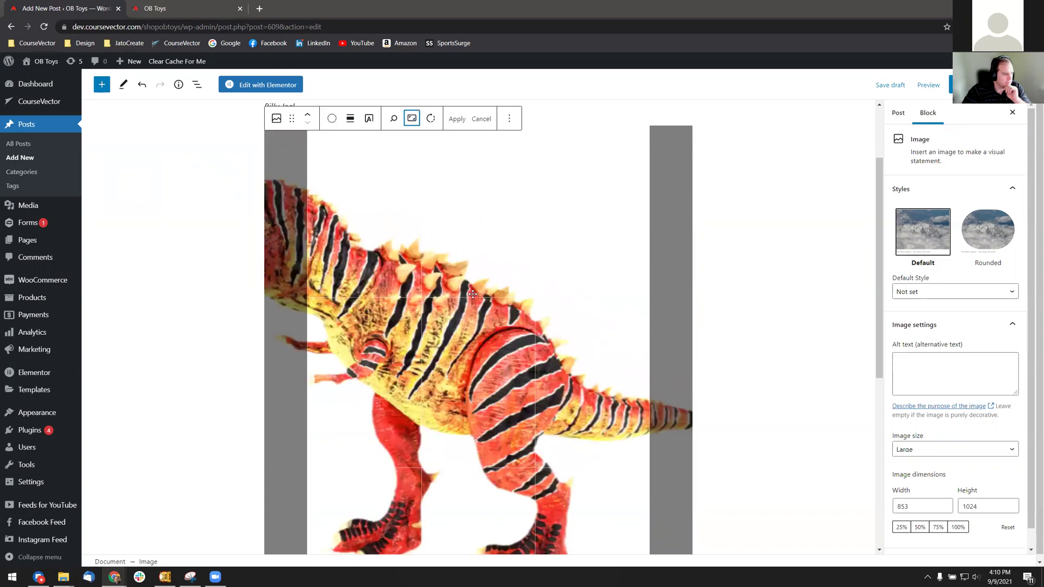
scroll(471, 295, down, 3)
scroll(469, 300, up, 4)
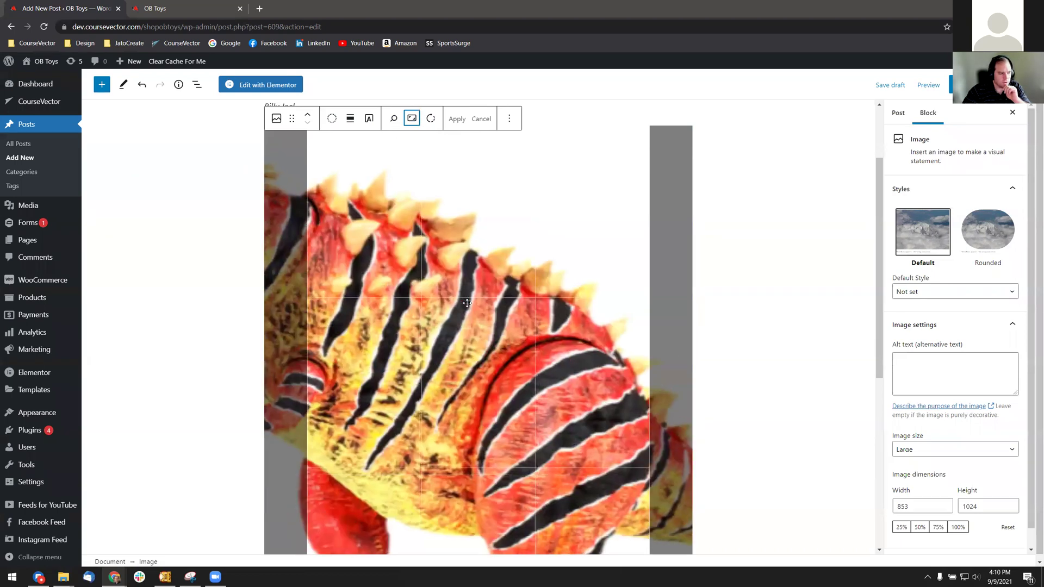
scroll(454, 286, down, 5)
drag(382, 323, 537, 341)
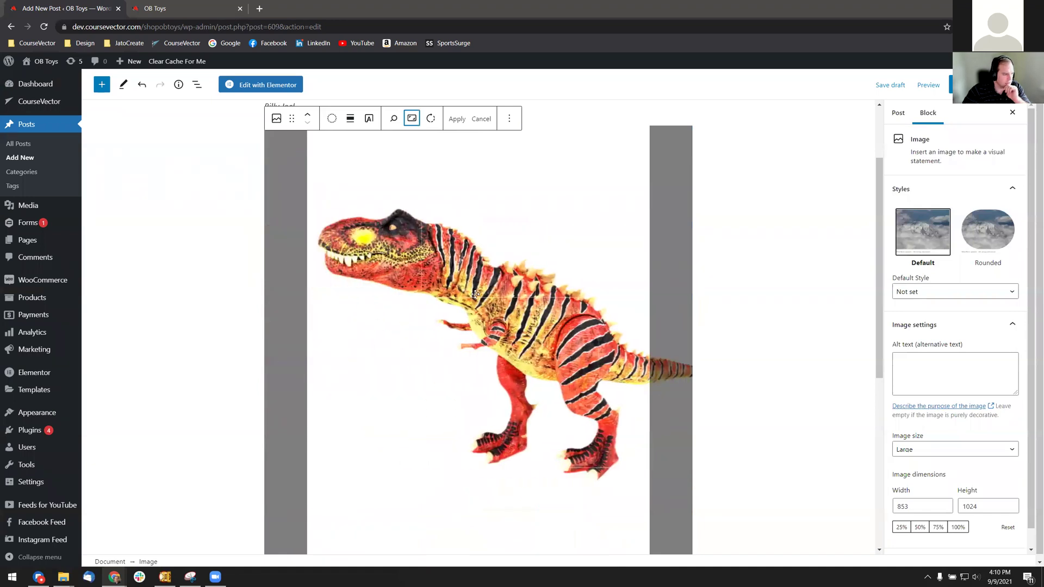
scroll(473, 293, up, 4)
drag(461, 281, 662, 382)
scroll(662, 382, down, 3)
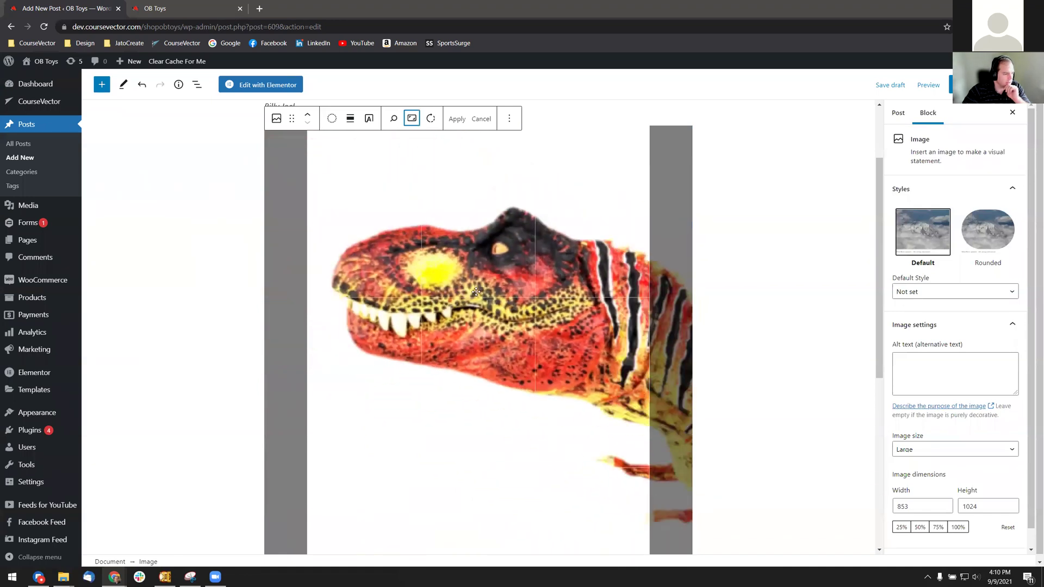
scroll(638, 298, down, 1)
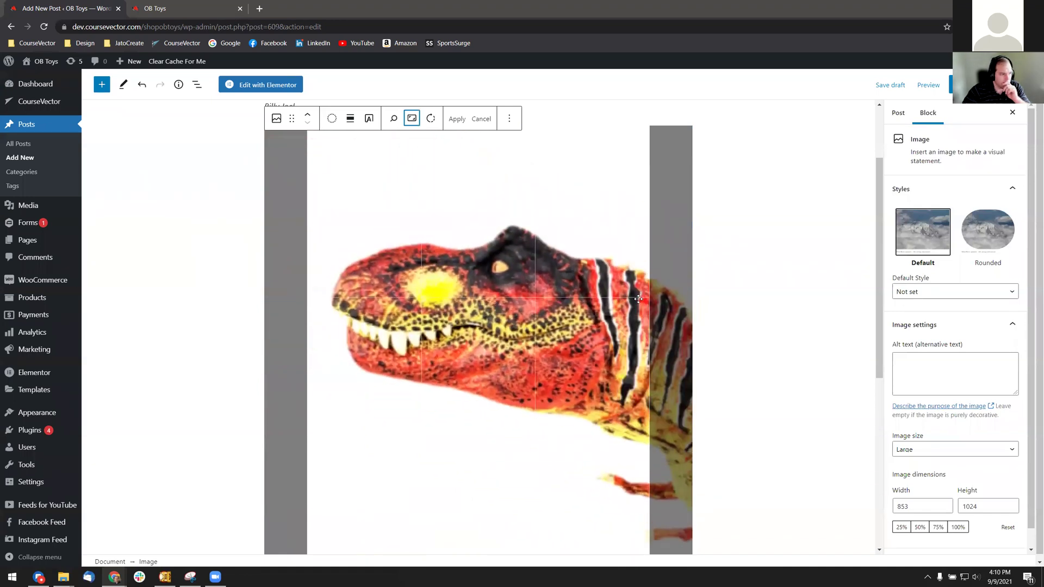
click(456, 119)
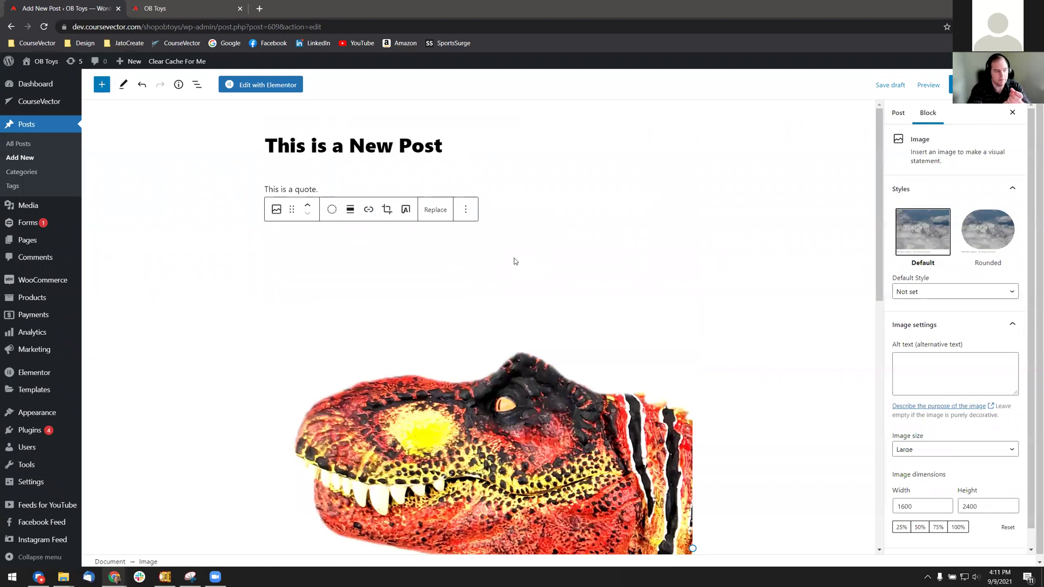
- Remove the cropped image block from the post
scroll(514, 261, down, 2)
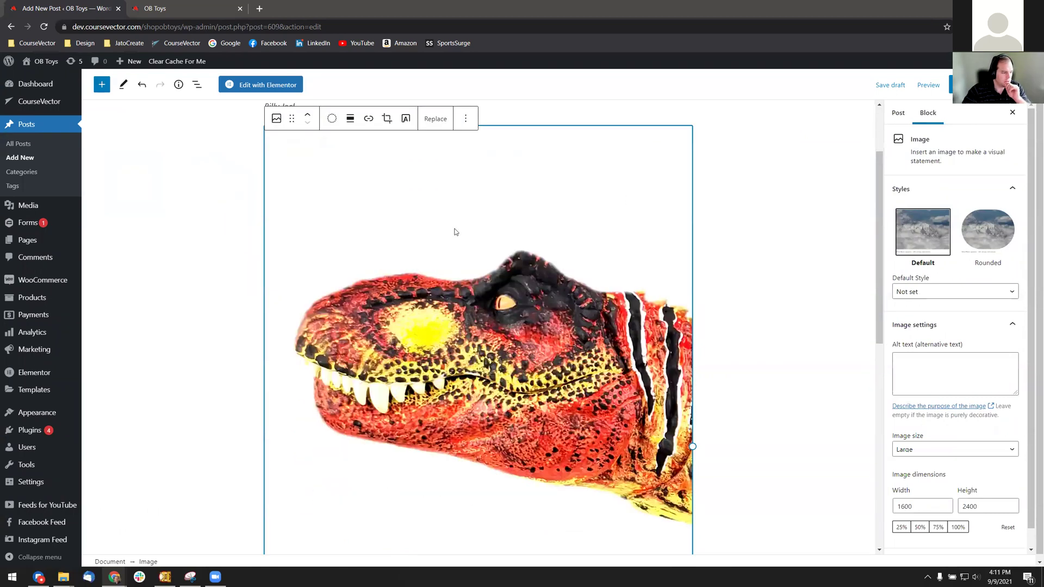
click(461, 122)
click(523, 343)
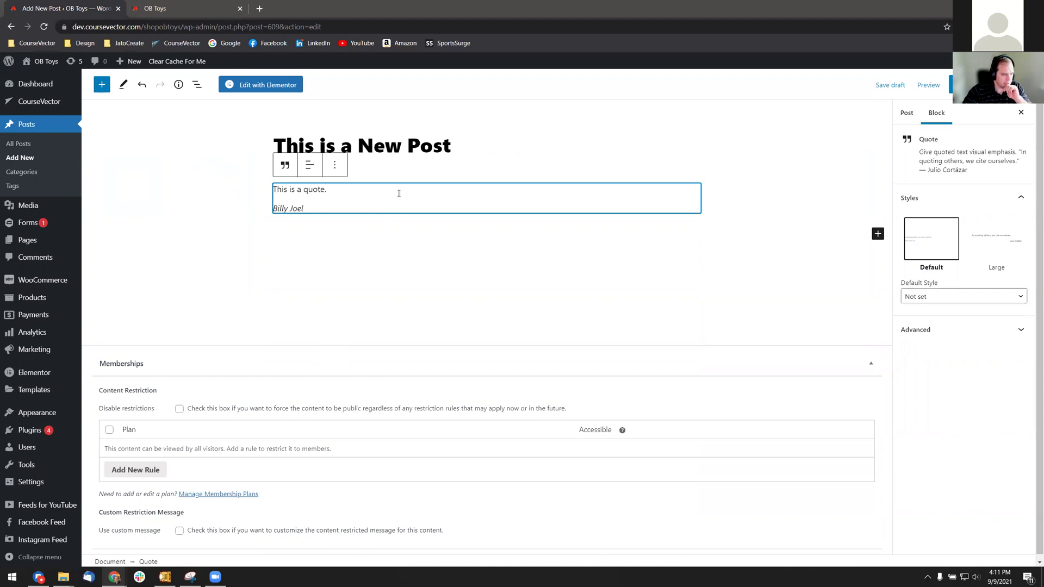
- Center-align the text of the Quote block
click(310, 169)
click(310, 170)
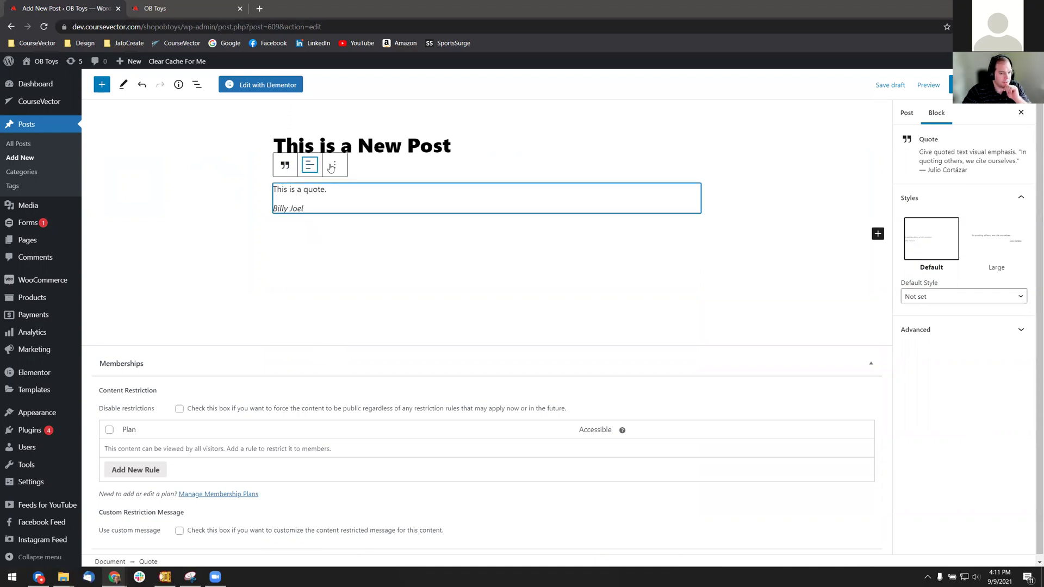
click(310, 165)
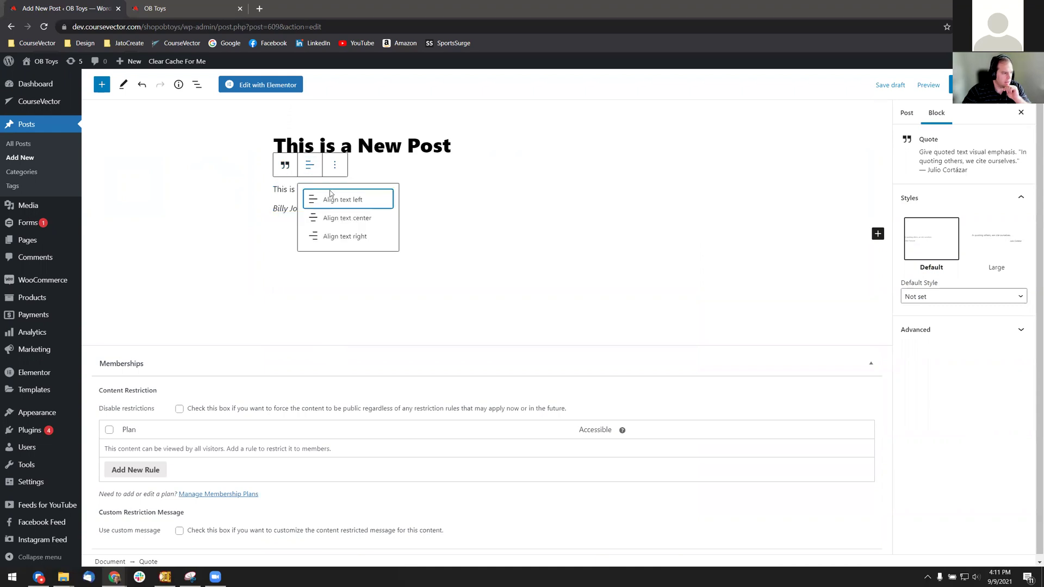
click(341, 220)
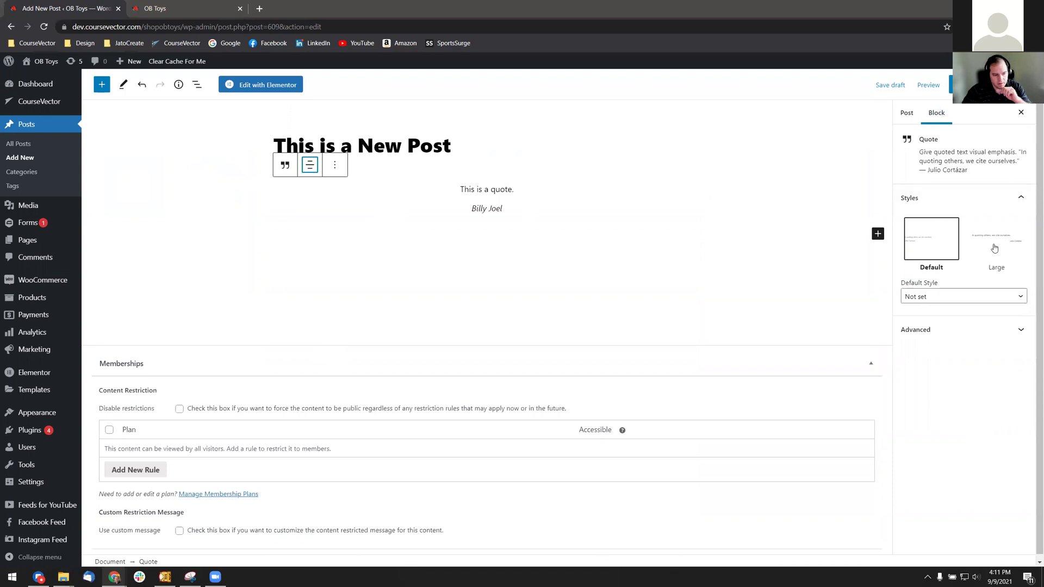
- Expand the Quote block's advanced settings and apply the Large style to the quote
click(934, 328)
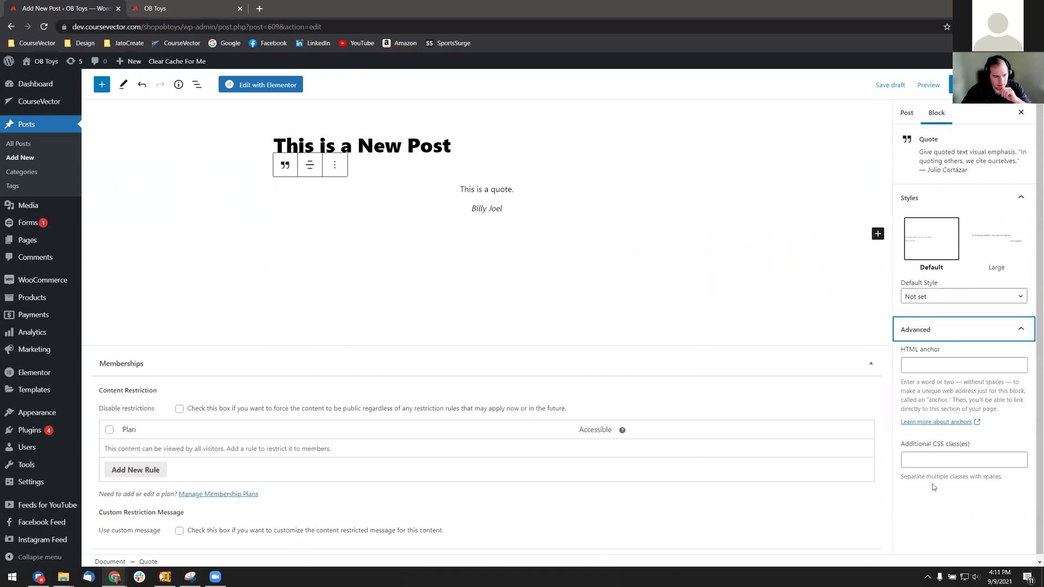
click(992, 242)
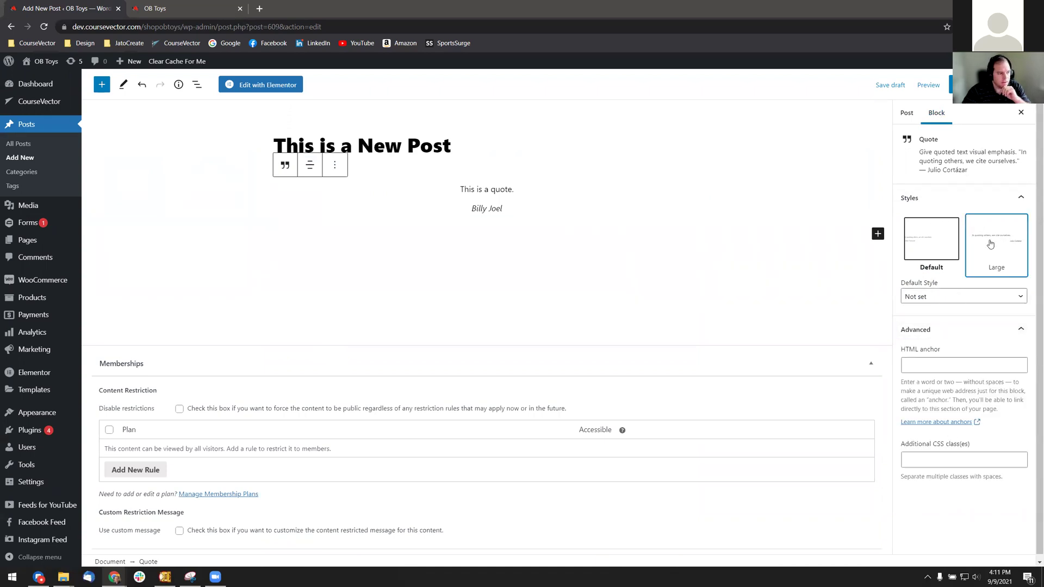
click(948, 254)
click(988, 252)
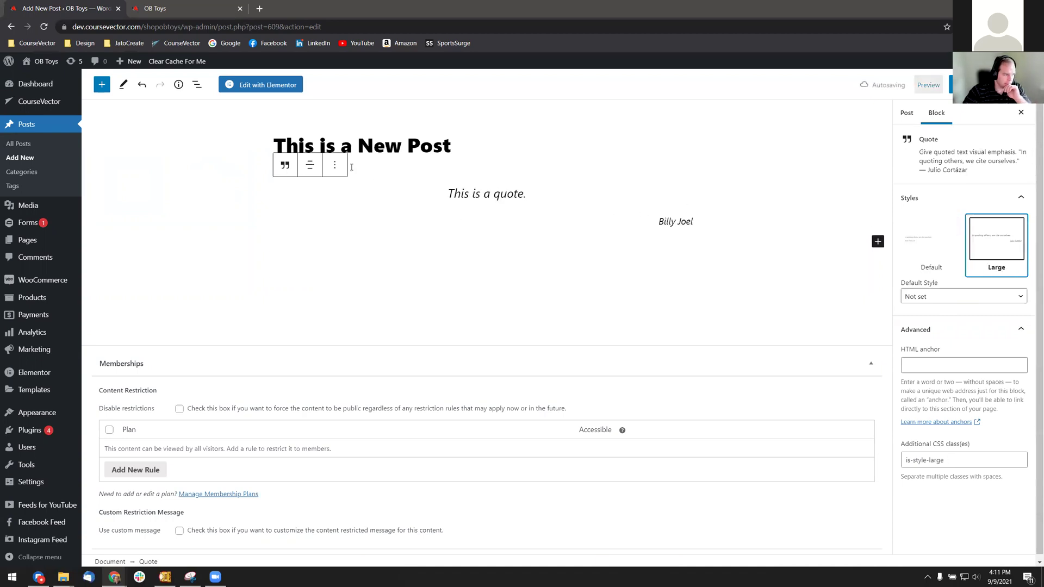
- Remove the Quote block from the post
click(335, 165)
click(370, 390)
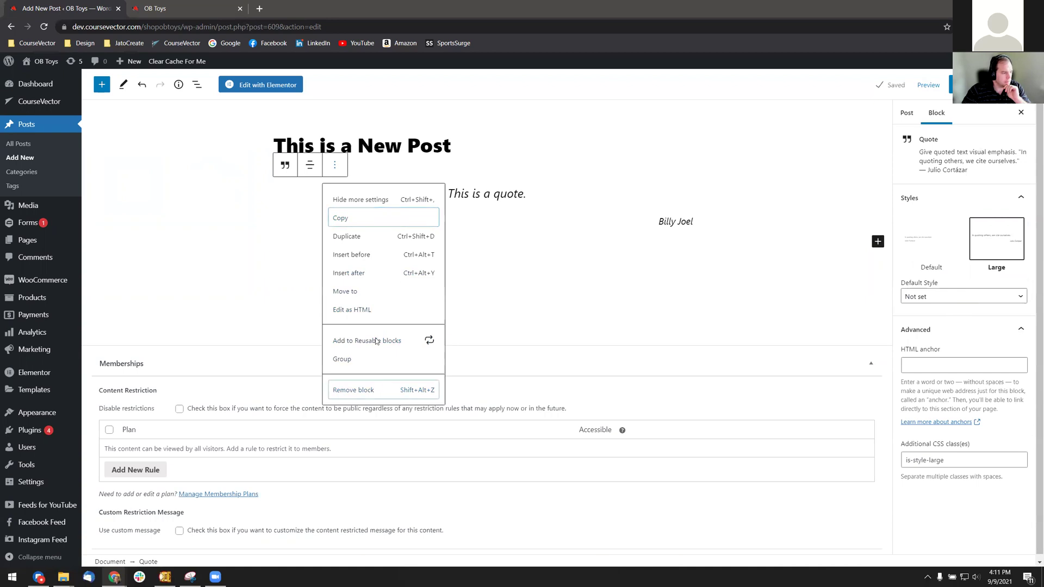
- Write the paragraph "This is some text." below the post title
click(700, 185)
click(694, 183)
click(690, 182)
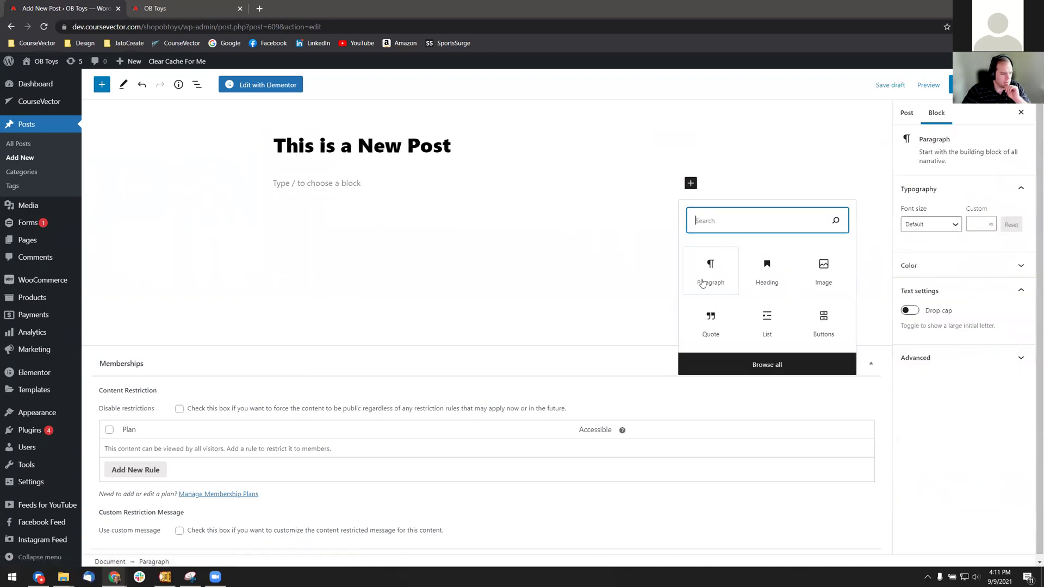
key(Escape)
text(This is)
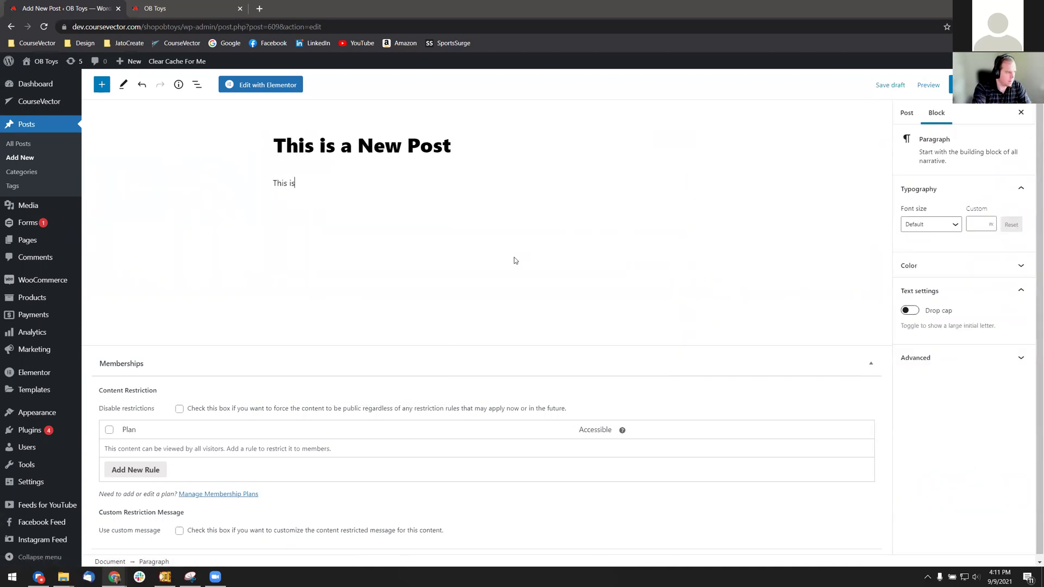
text( some text.)
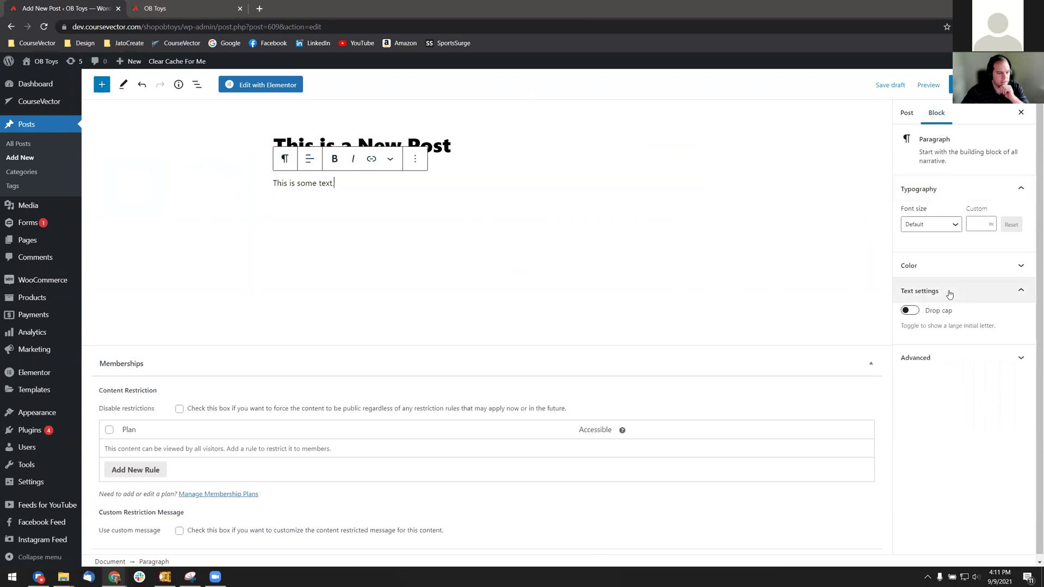
- Show the paragraph's color options and toggle its drop cap on and back off
click(940, 268)
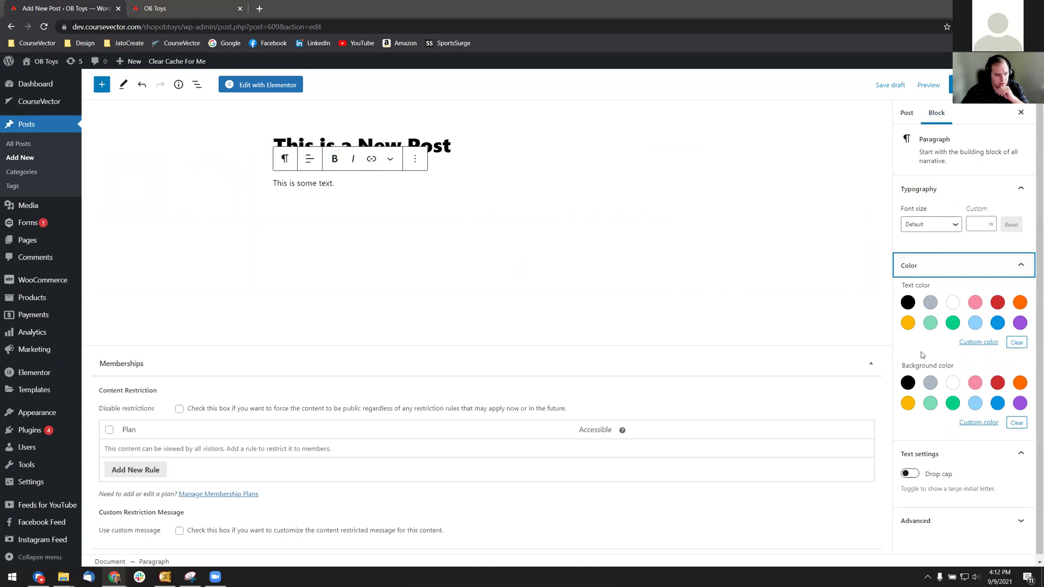
click(910, 475)
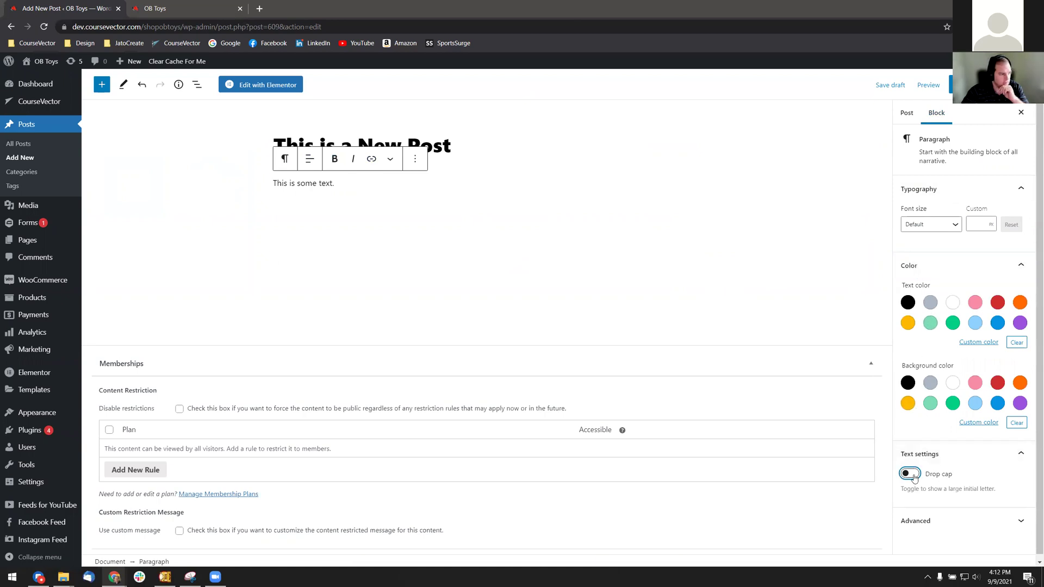
click(909, 474)
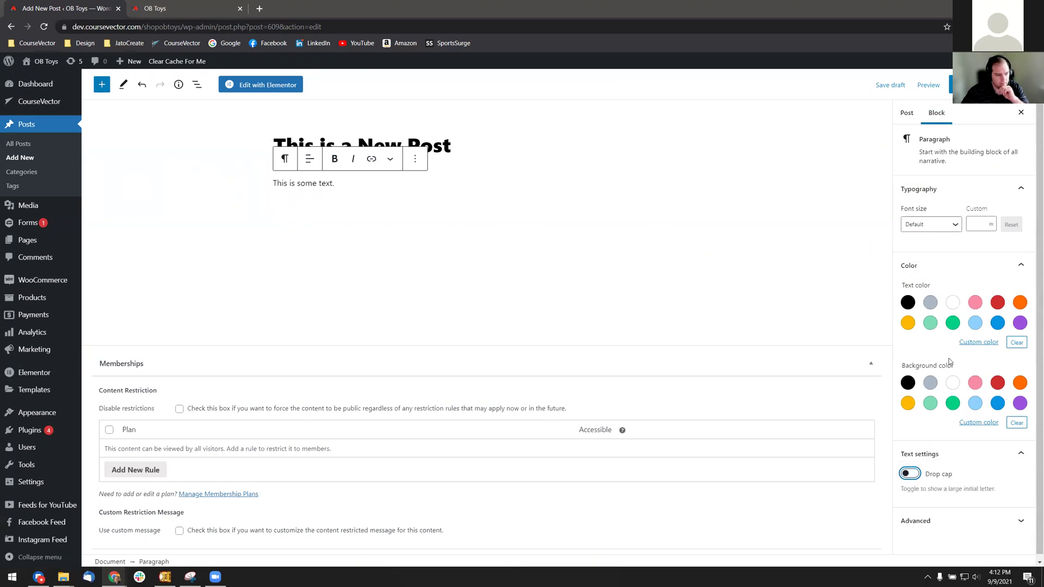
- Format the paragraph with the Huge font size, centered alignment and bold on most of its text
click(929, 225)
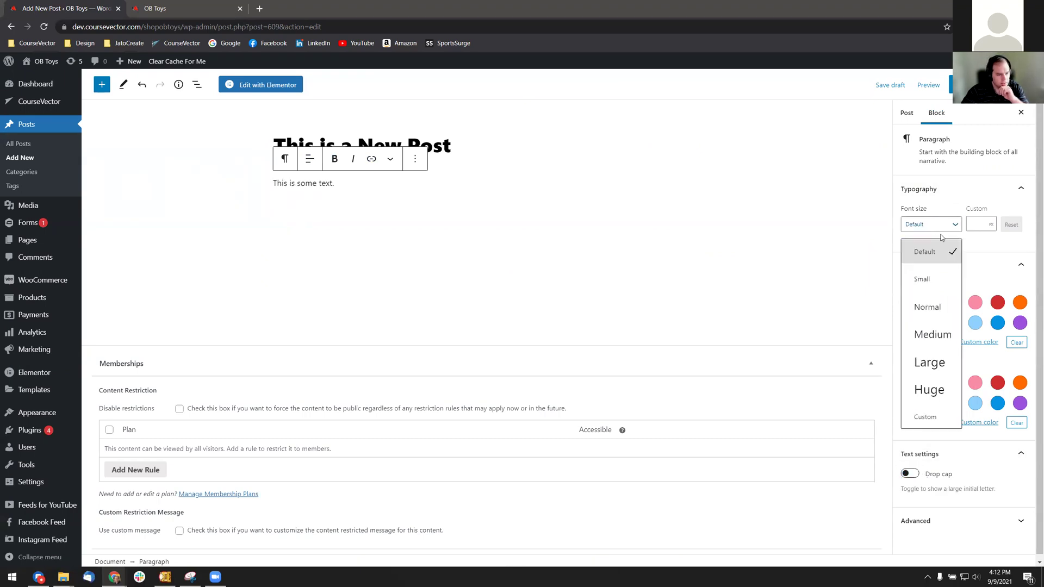
click(925, 389)
drag(440, 208, 316, 175)
click(315, 174)
click(338, 220)
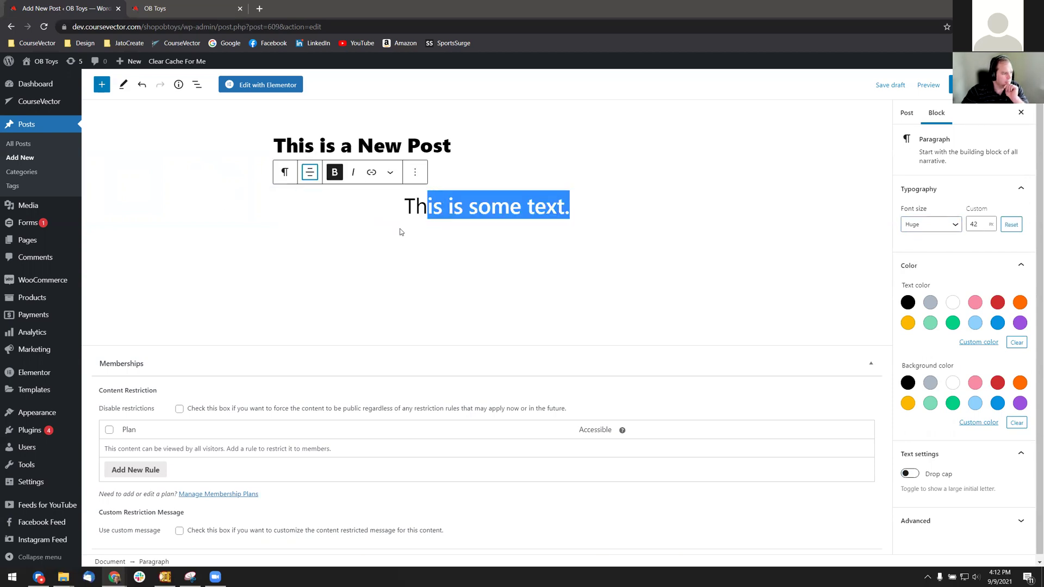
- Remove the formatted paragraph block from the post
click(542, 341)
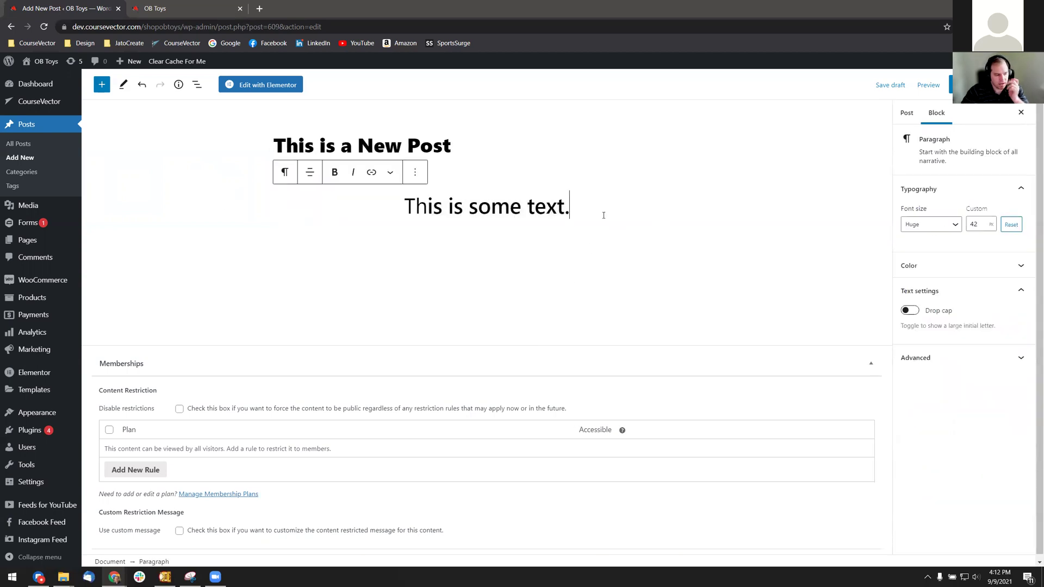
click(414, 173)
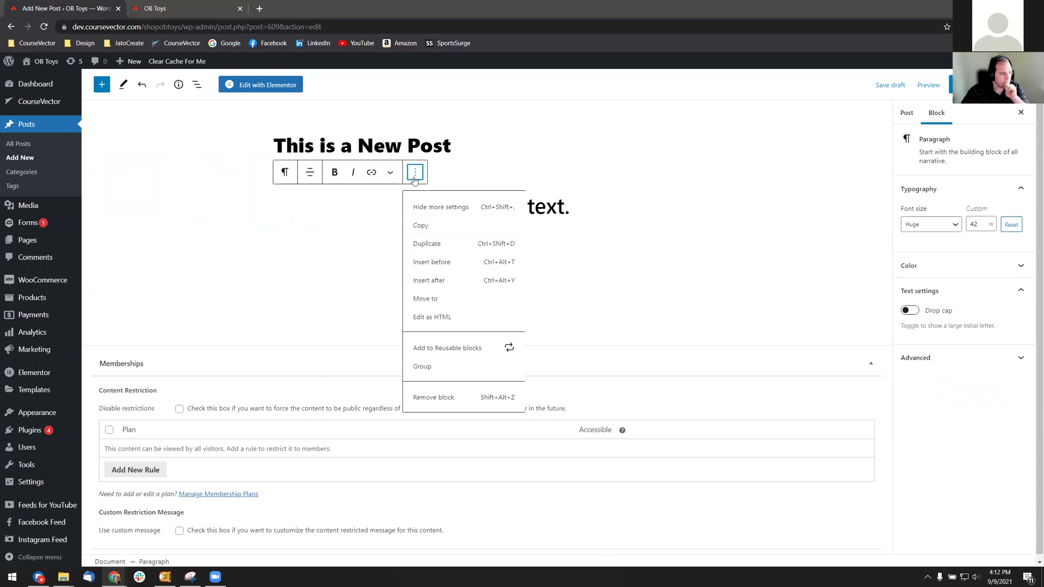
click(465, 396)
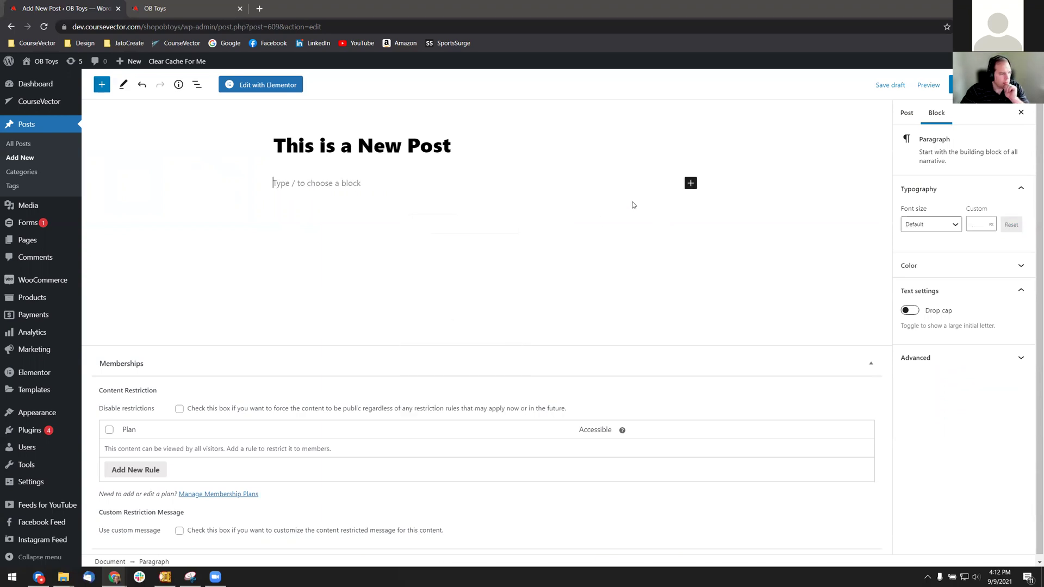
- Look over the quick block picker, the post-level settings and the block settings
click(691, 183)
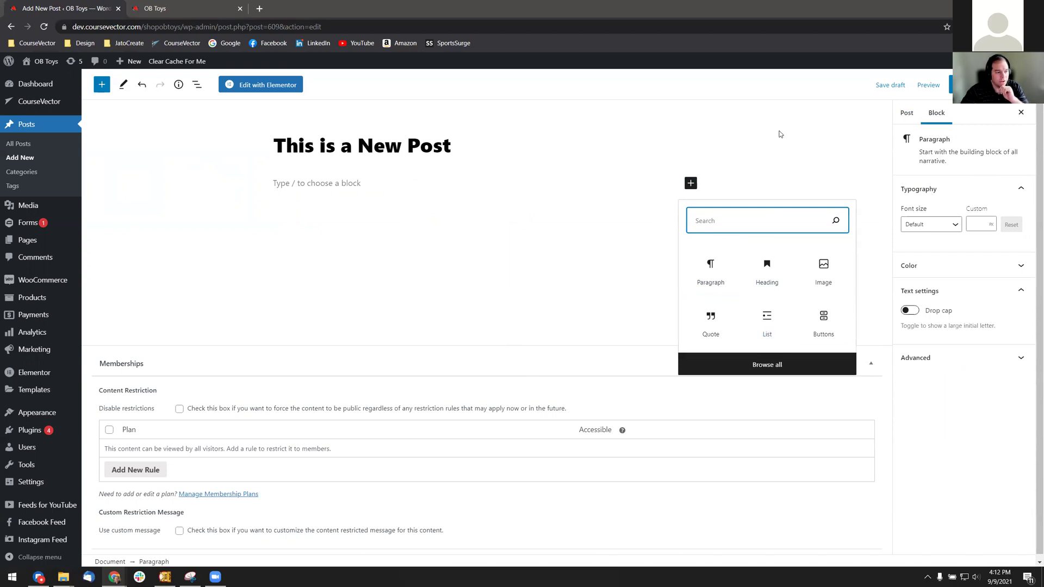
click(706, 148)
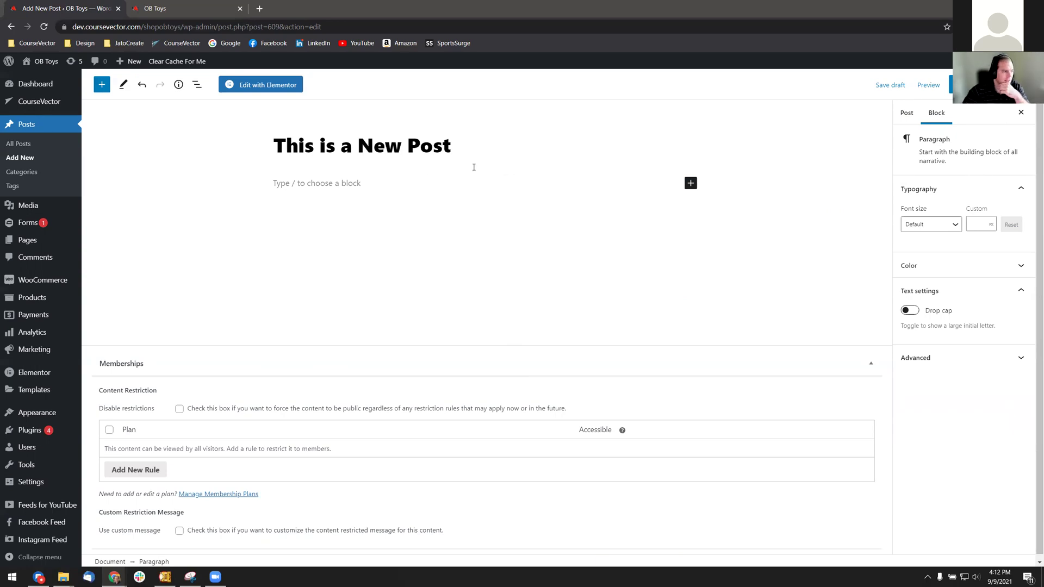
click(423, 156)
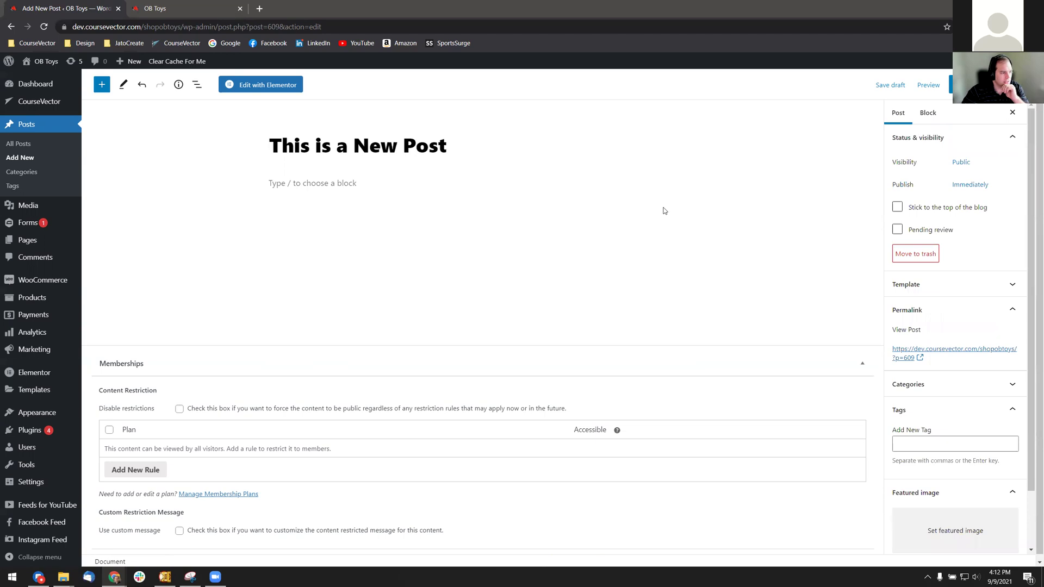
click(924, 114)
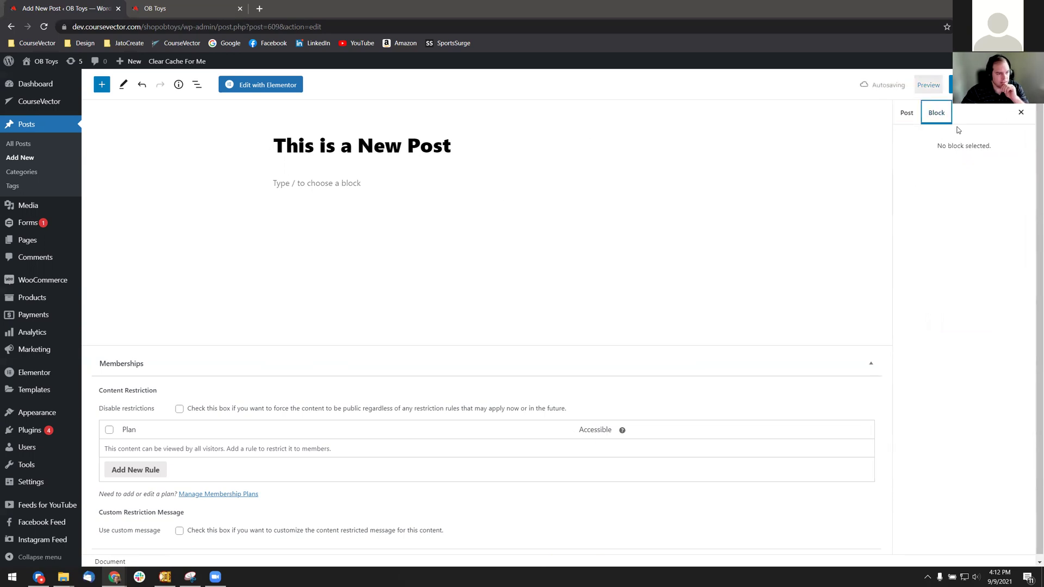
- Schedule the post's publication for October 1, 2021 at 9:00 AM in the post settings
click(906, 117)
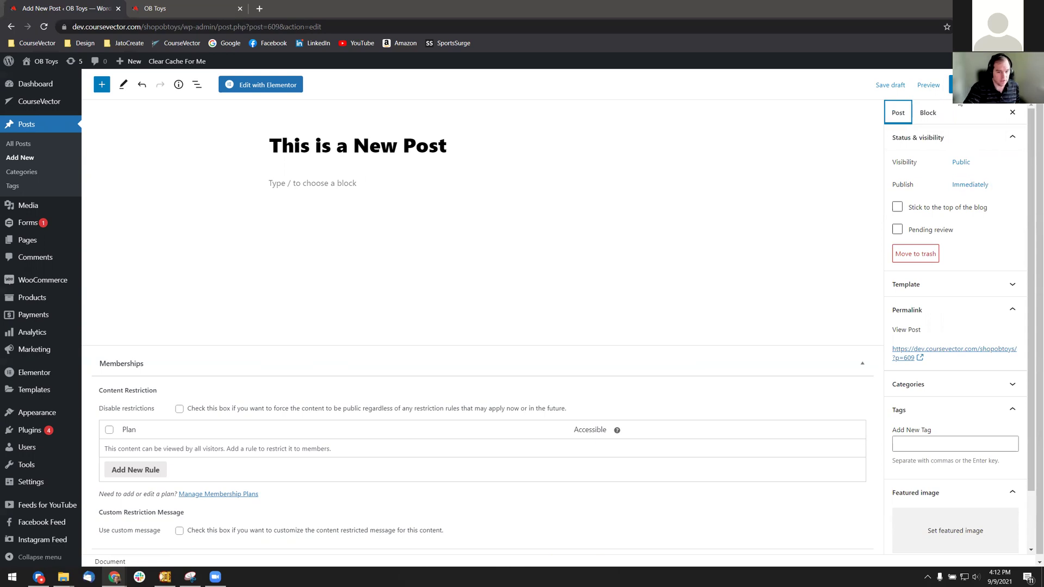
click(961, 188)
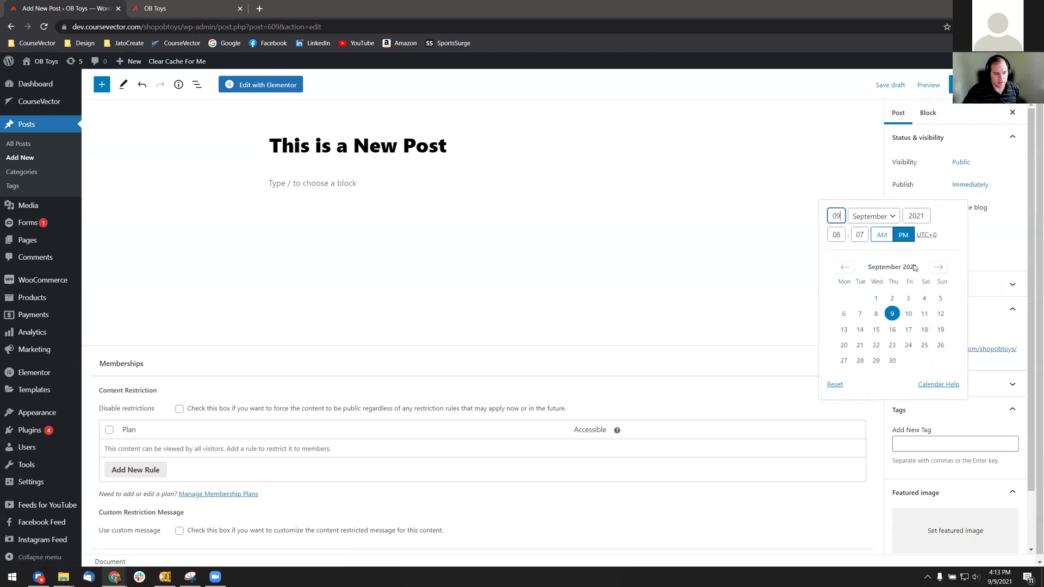
click(939, 268)
click(924, 298)
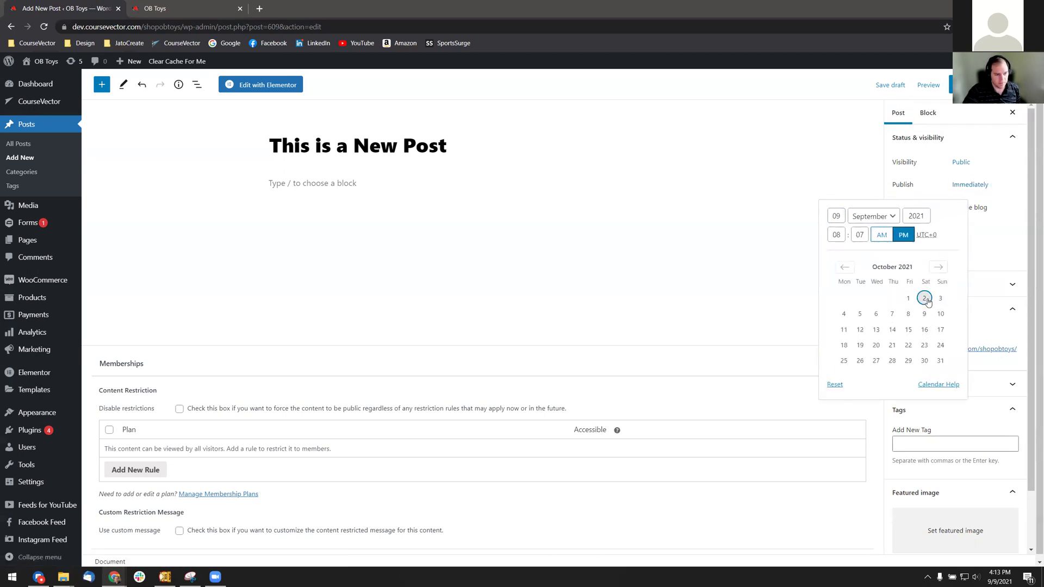
click(909, 298)
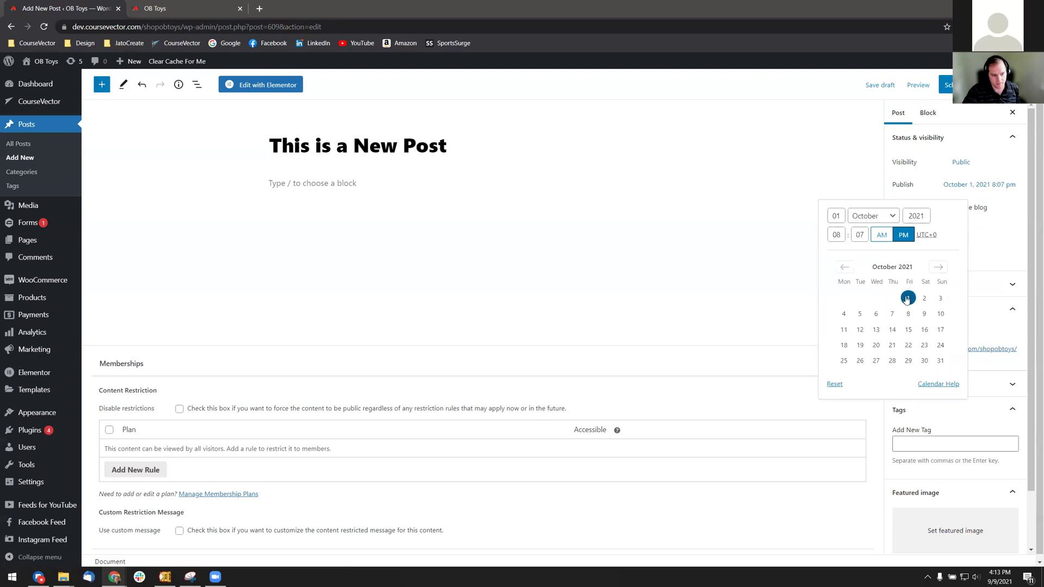
double_click(840, 234)
text(9)
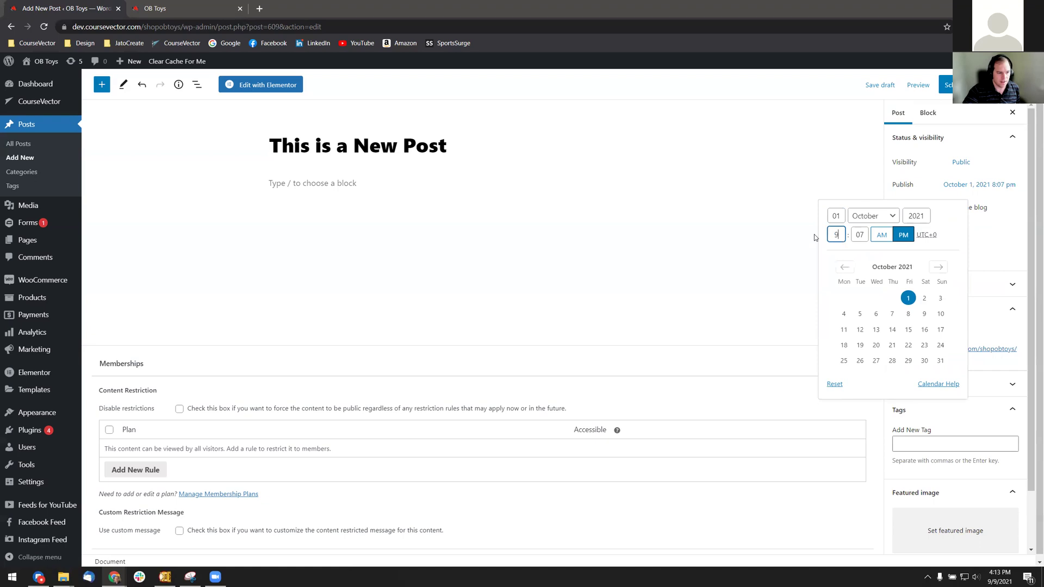
key(Tab)
text(00)
key(Tab)
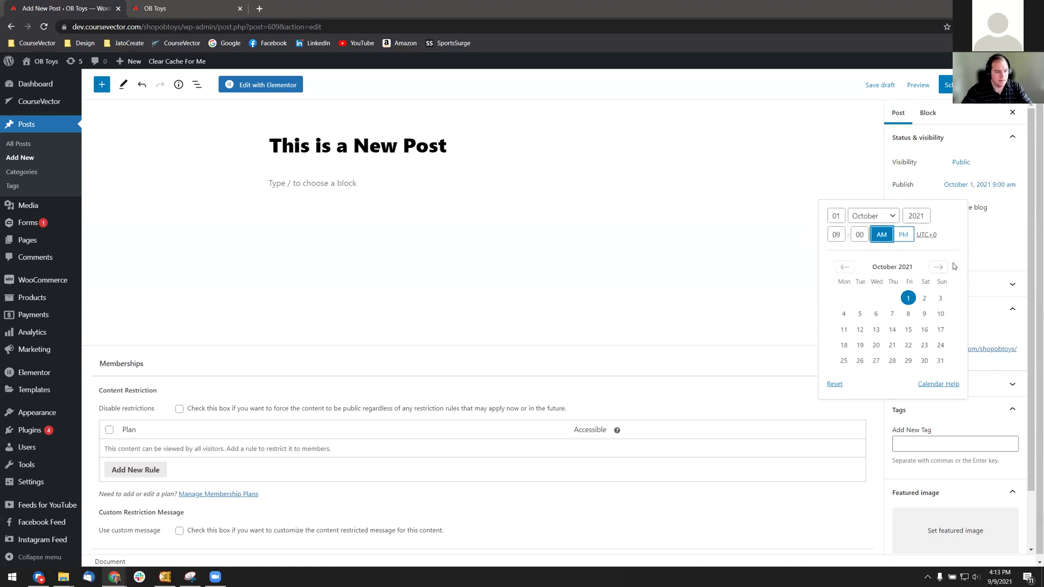
click(981, 249)
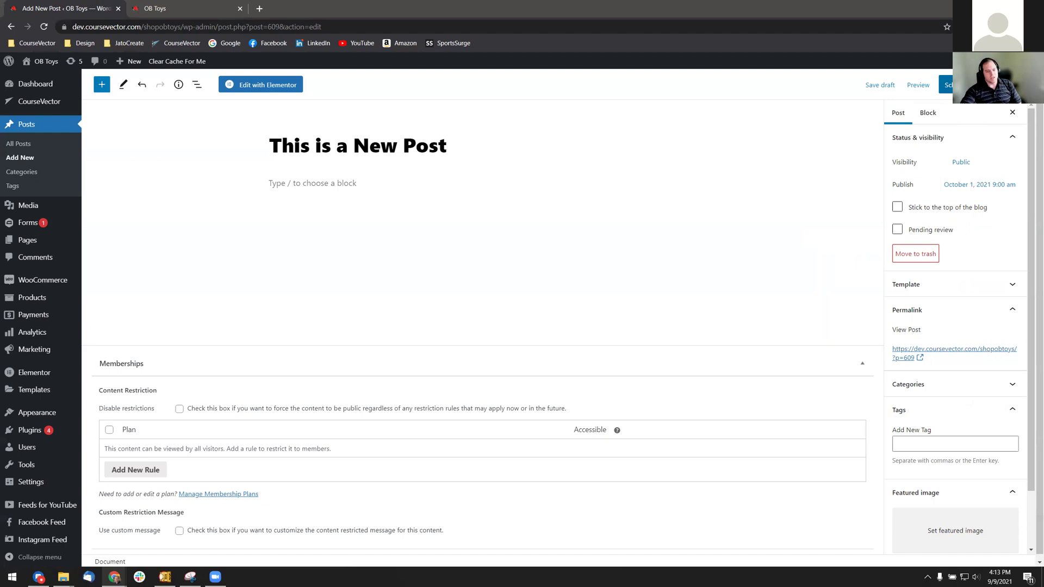
- Look over the post's visibility options, leaving them as they are, and save the draft
click(961, 162)
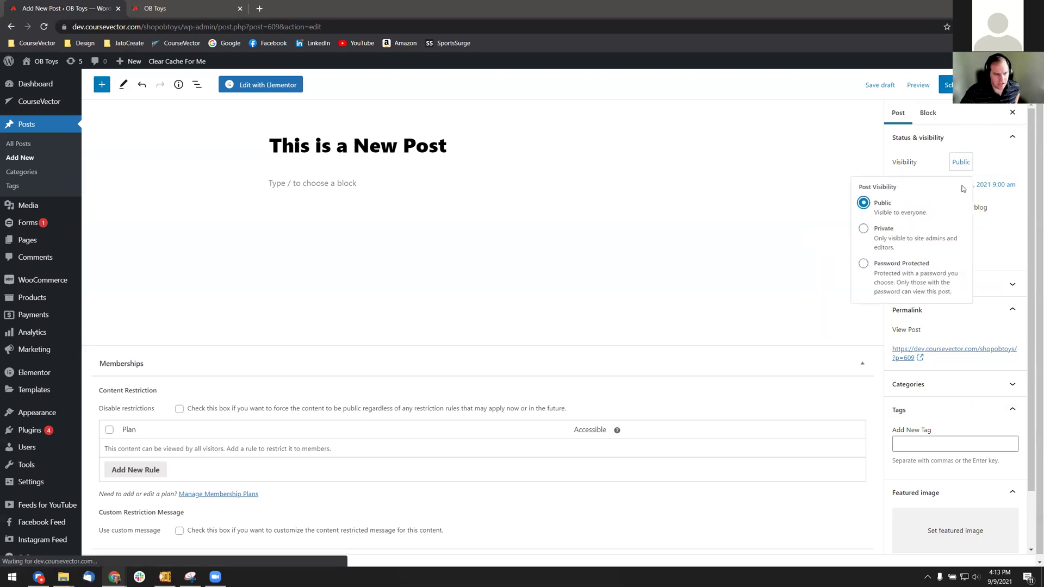
click(979, 184)
click(961, 162)
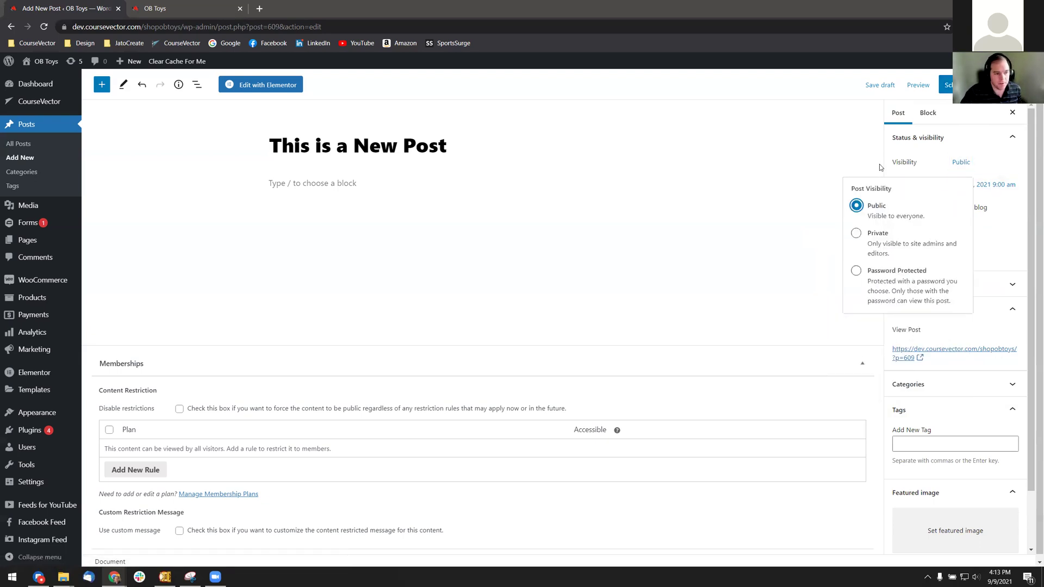
click(836, 160)
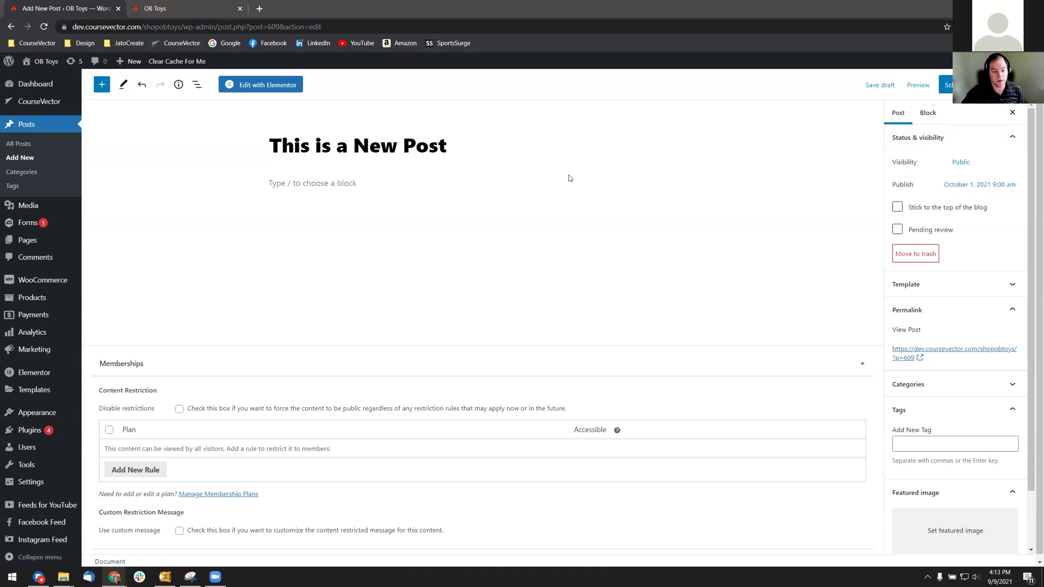
click(879, 87)
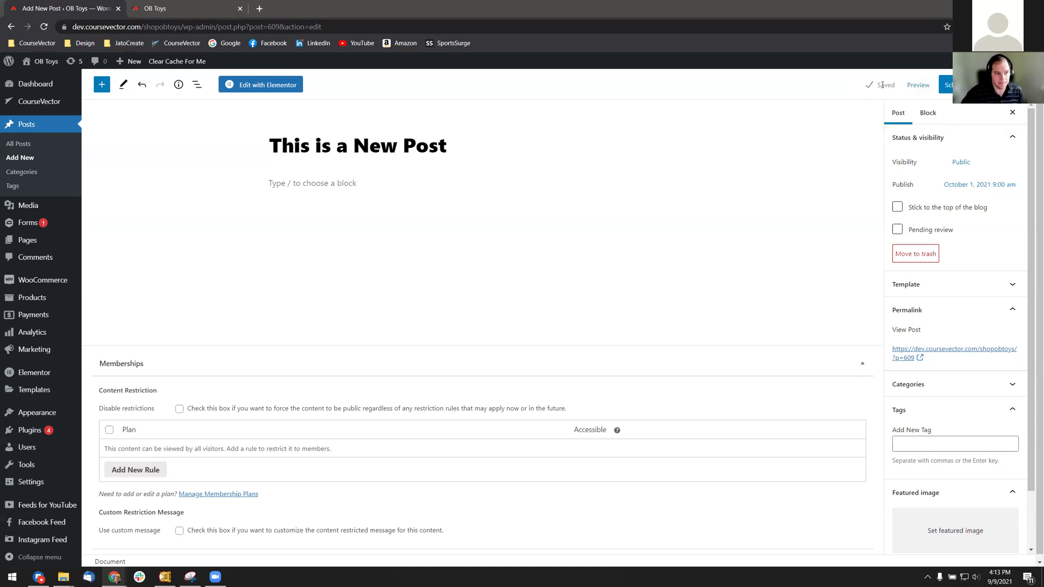
click(879, 86)
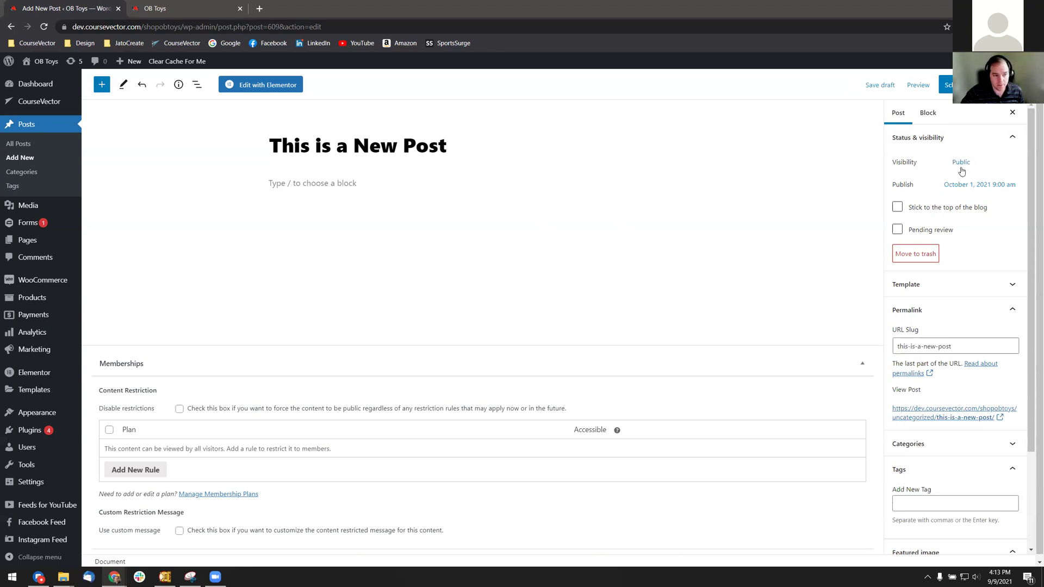
- Change the post's publish date to January 1, 2020
click(965, 185)
drag(840, 216, 759, 224)
text(1)
key(Tab)
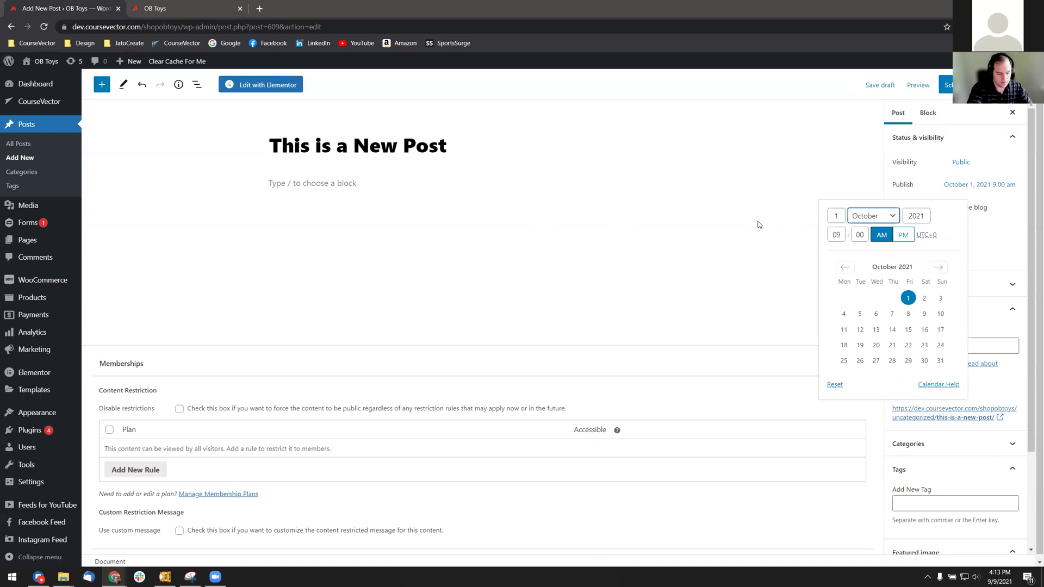
key(j)
key(Tab)
text(20)
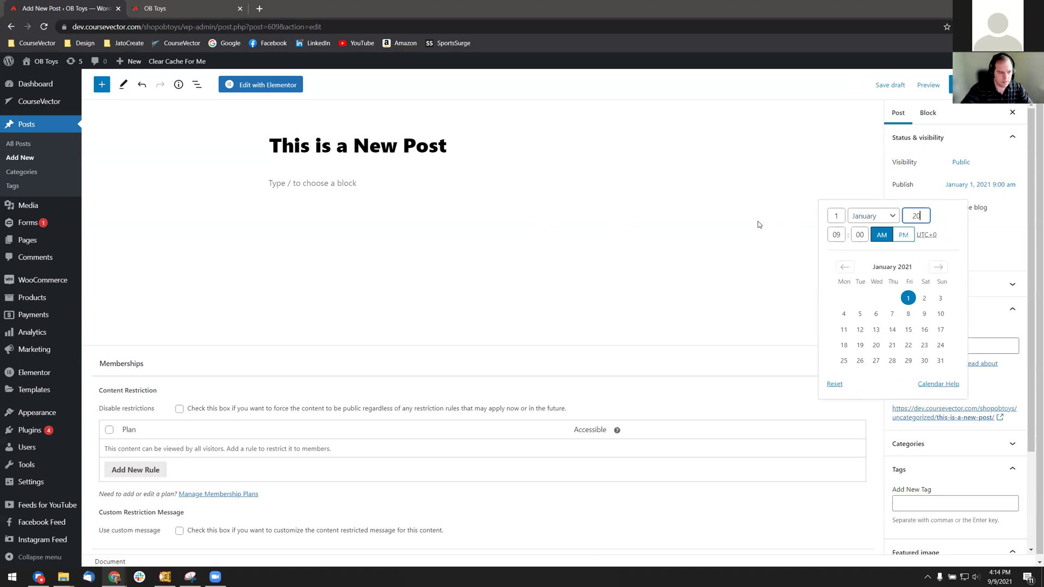
text(20)
key(Tab)
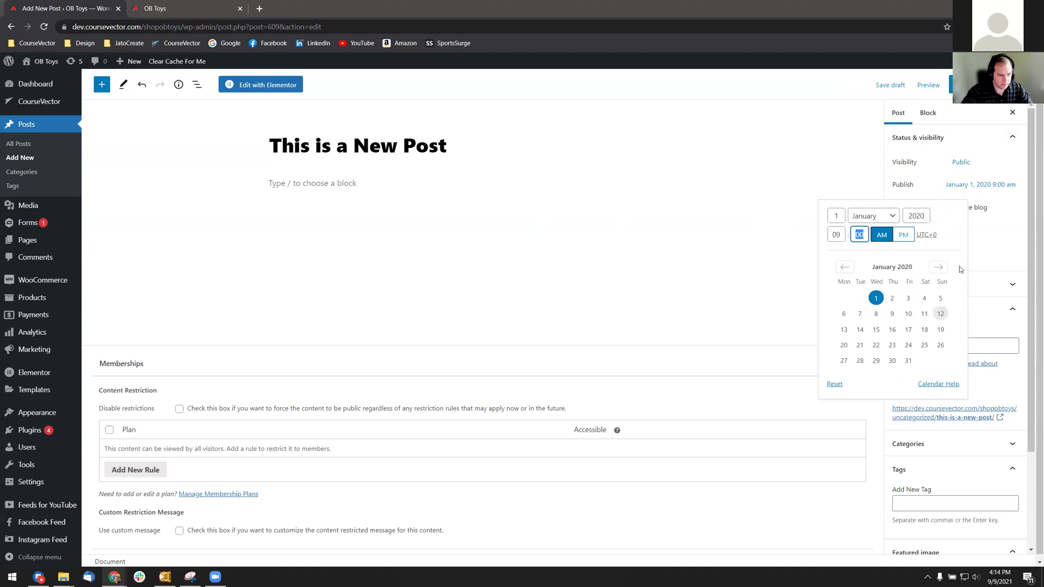
click(1012, 234)
- Set the post's visibility to Private and confirm publishing it privately
click(961, 162)
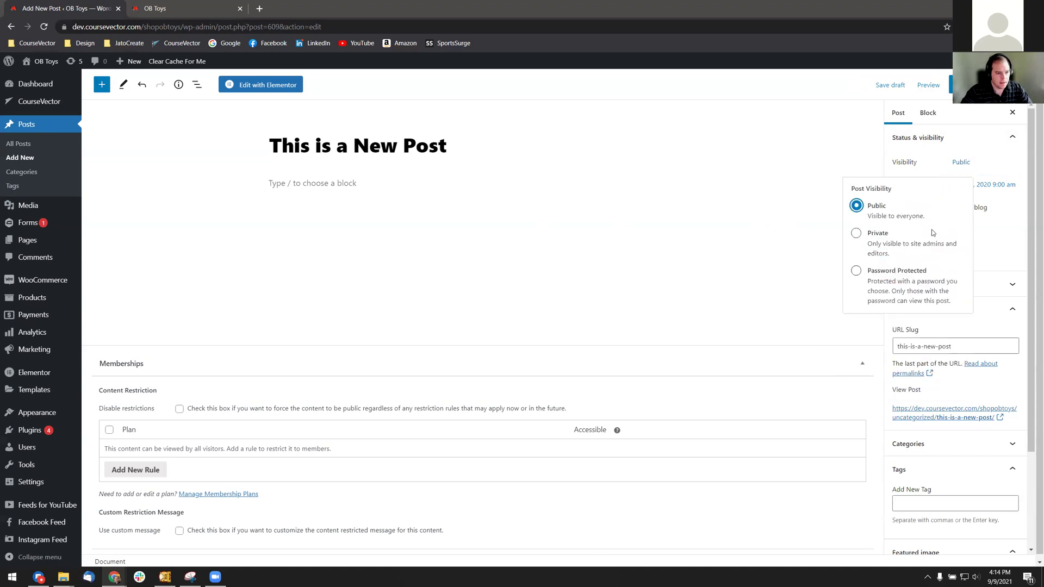
click(878, 234)
key(Return)
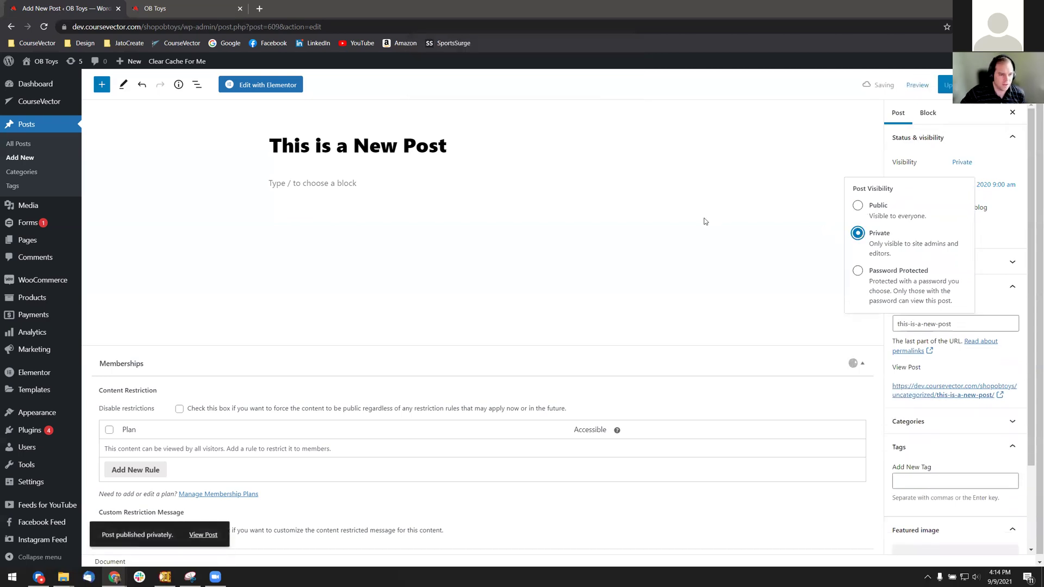
- Replace the post title with the person's first name followed by "Playground"
triple_click(457, 149)
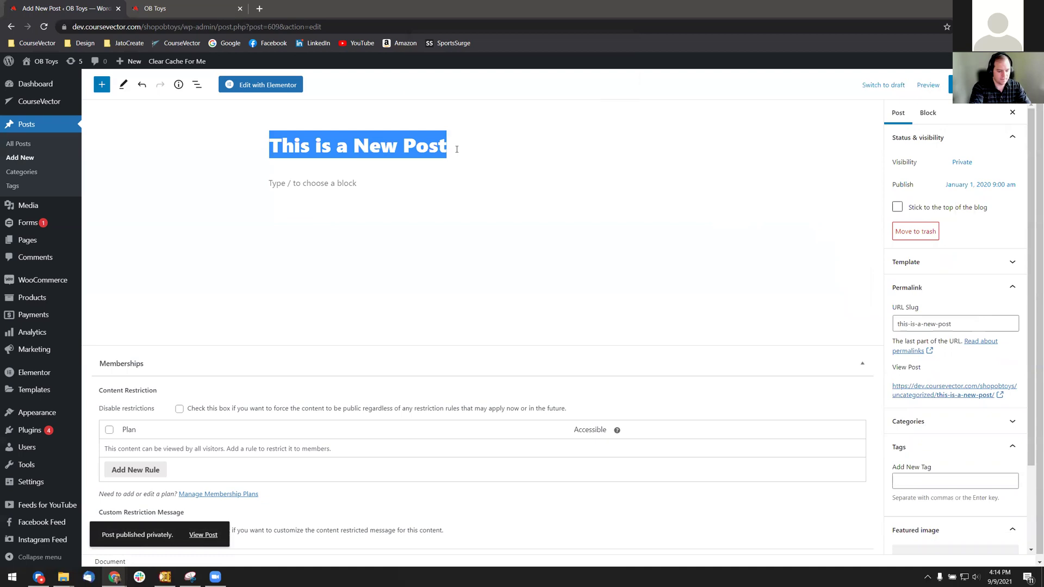
text(Pl)
key(BackSpace)
key(BackSpace)
text(Ondre)
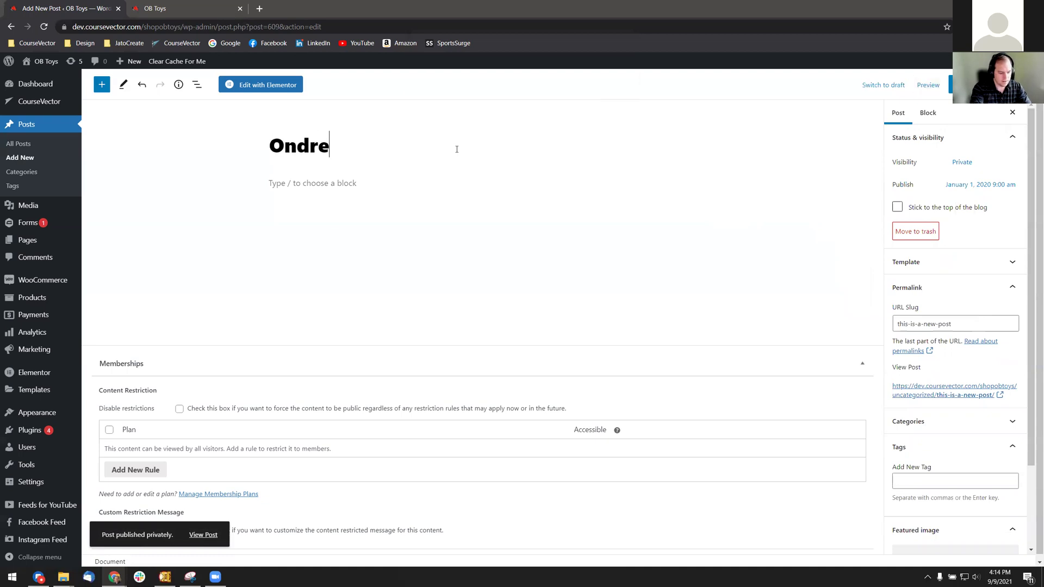
text( Playground)
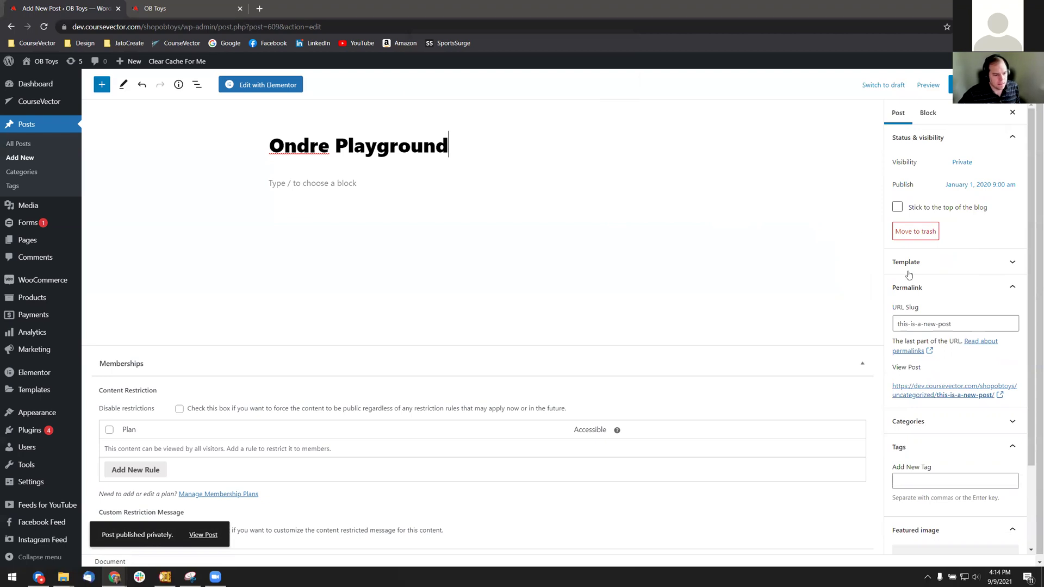
- Change the URL slug to the person's first name followed by "-playground" in lowercase and save the post
drag(974, 324, 810, 325)
text(ondr)
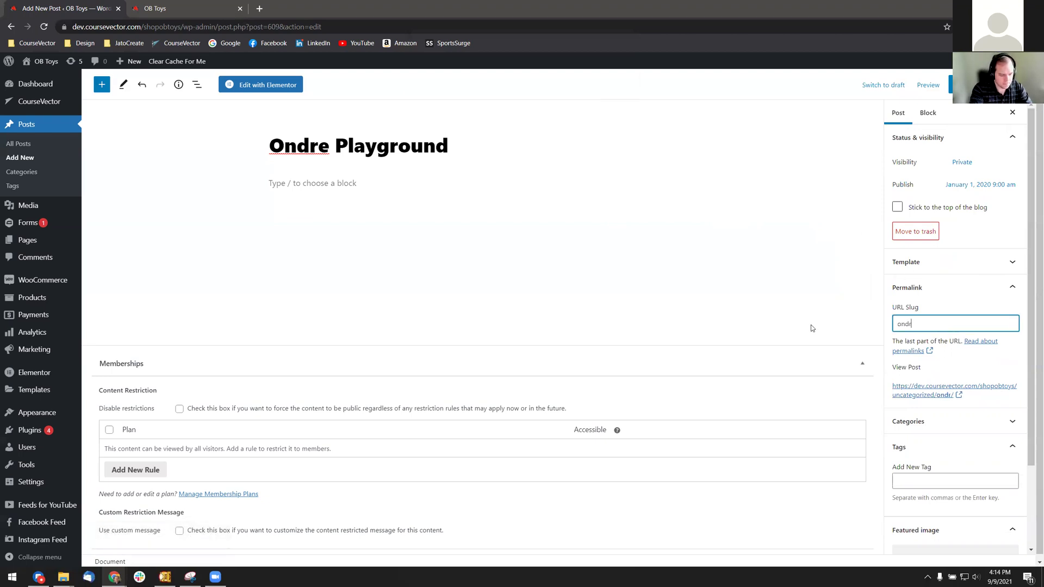
text(e-playground)
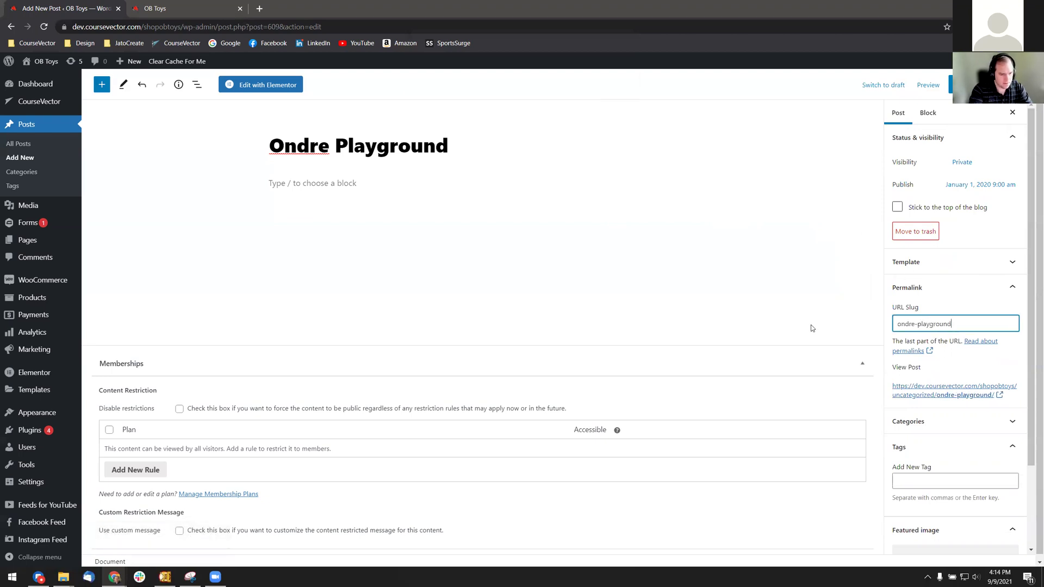
key(ctrl+s)
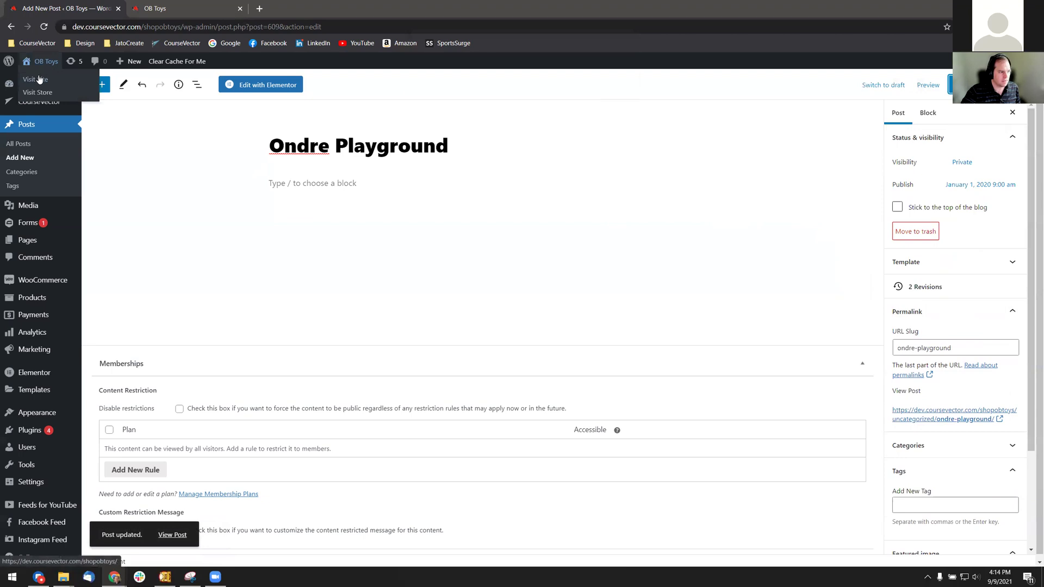
- Open the site's front page in a new tab and examine the posts displayed in its Current Giveaway section
middle_click(39, 80)
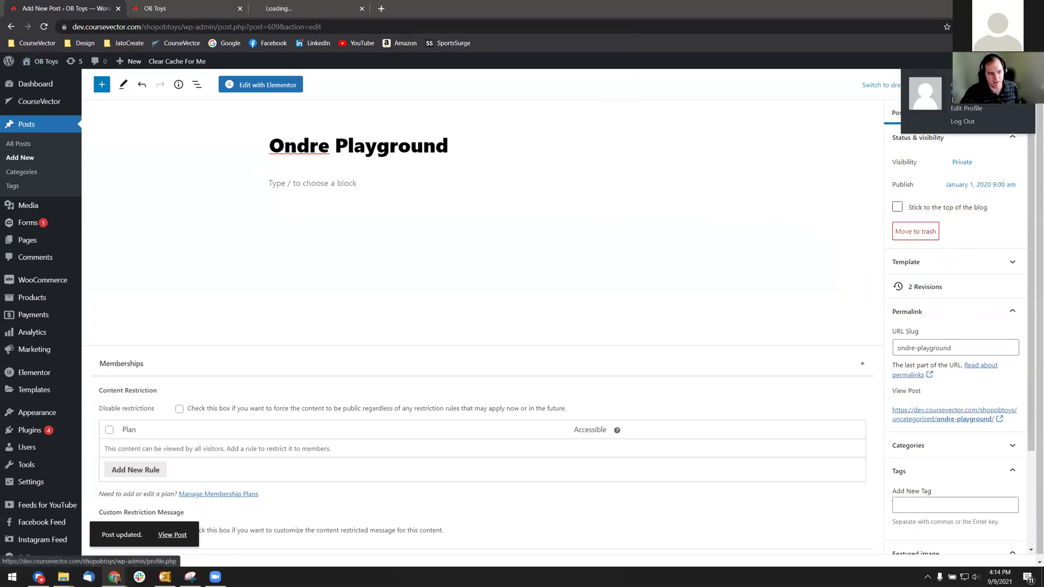
key(ctrl+3)
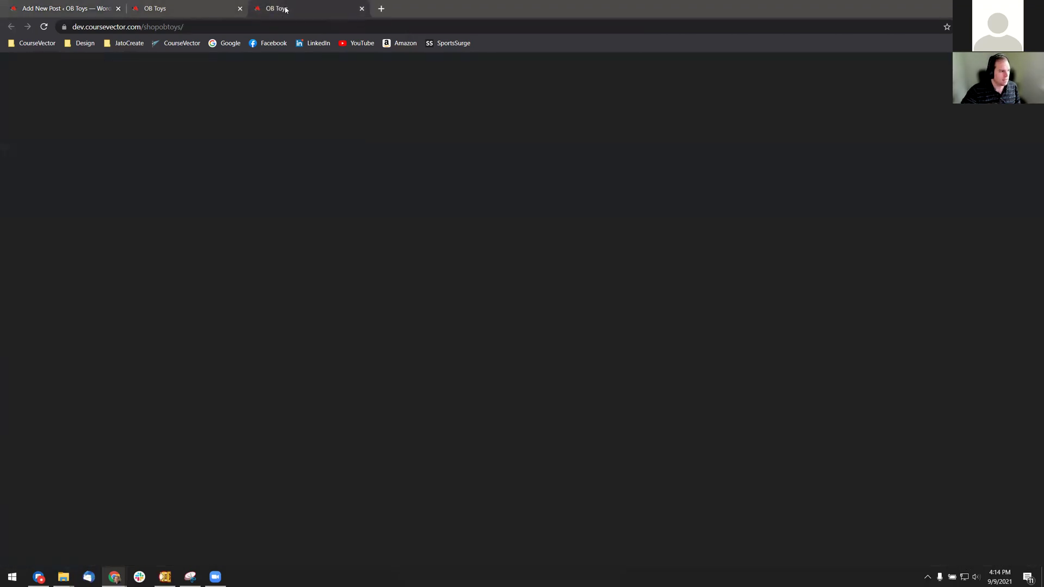
scroll(518, 240, down, 8)
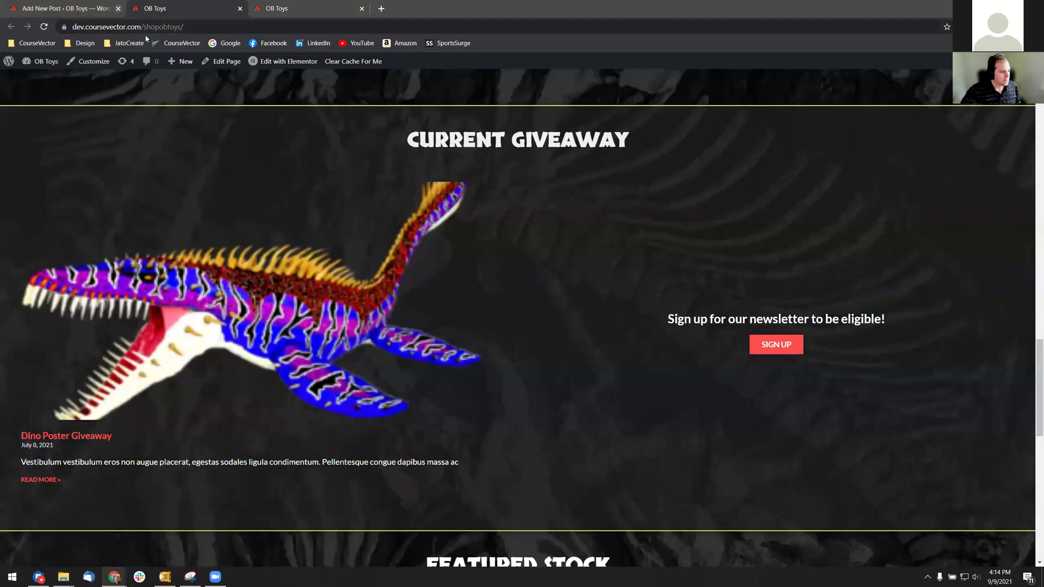
- Return to the post editor, update the post and select its empty paragraph block
click(65, 4)
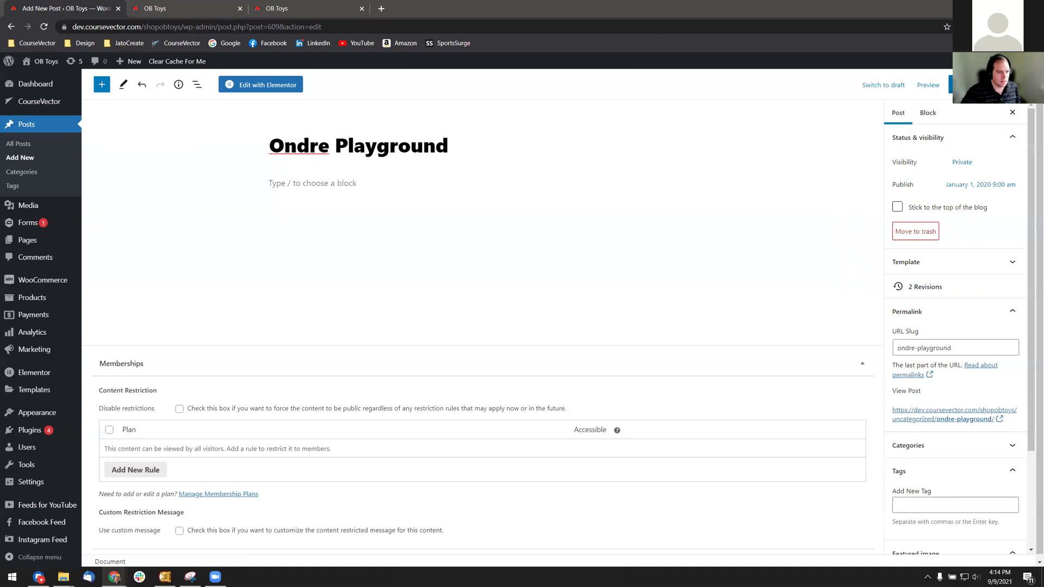
click(951, 85)
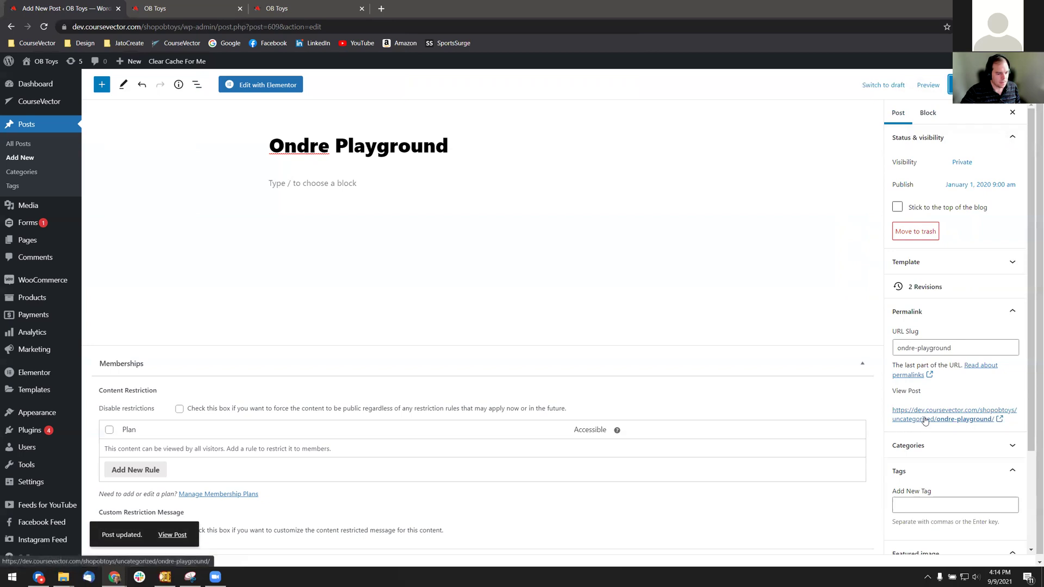
click(348, 204)
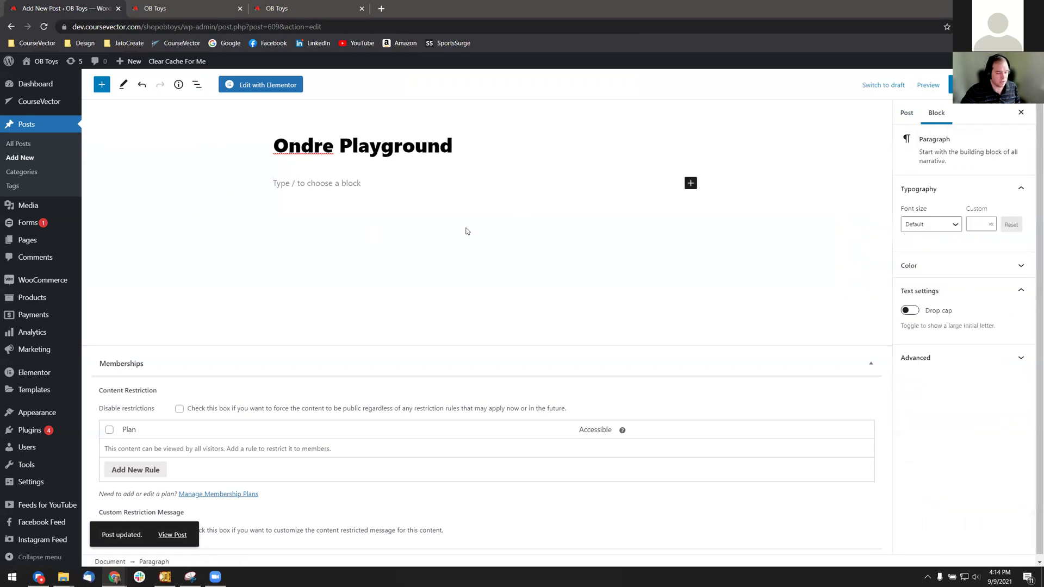
- Open the Posts list in a new tab, check the playground post's privacy label, and revisit the site's front page
middle_click(29, 130)
click(429, 8)
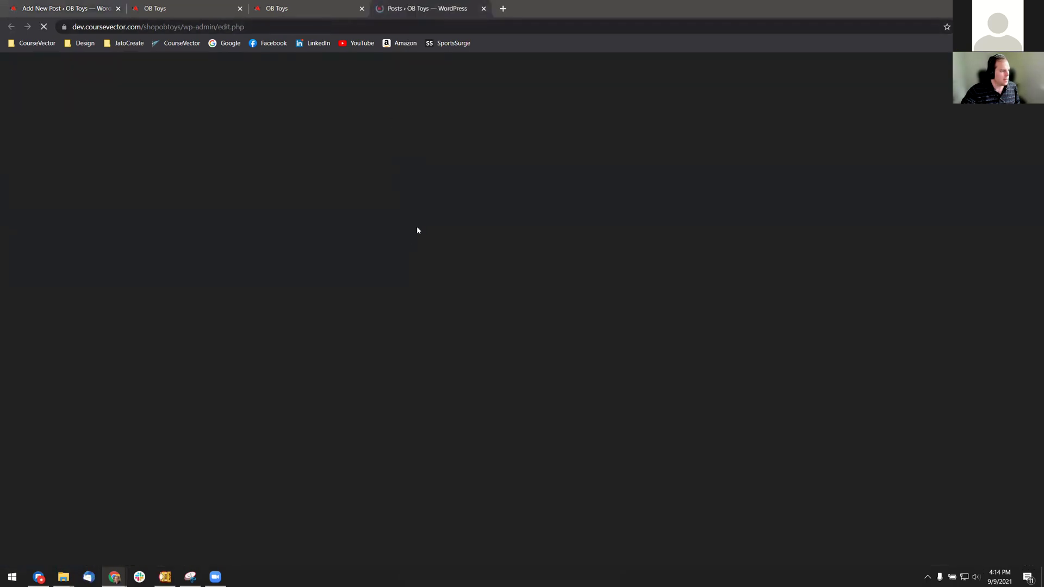
drag(214, 408, 177, 406)
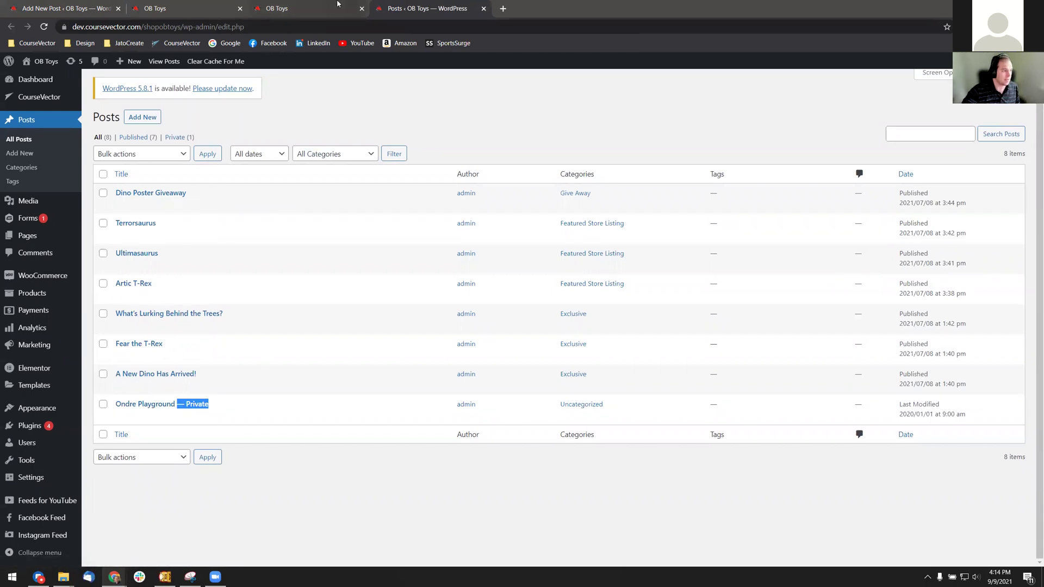
click(319, 4)
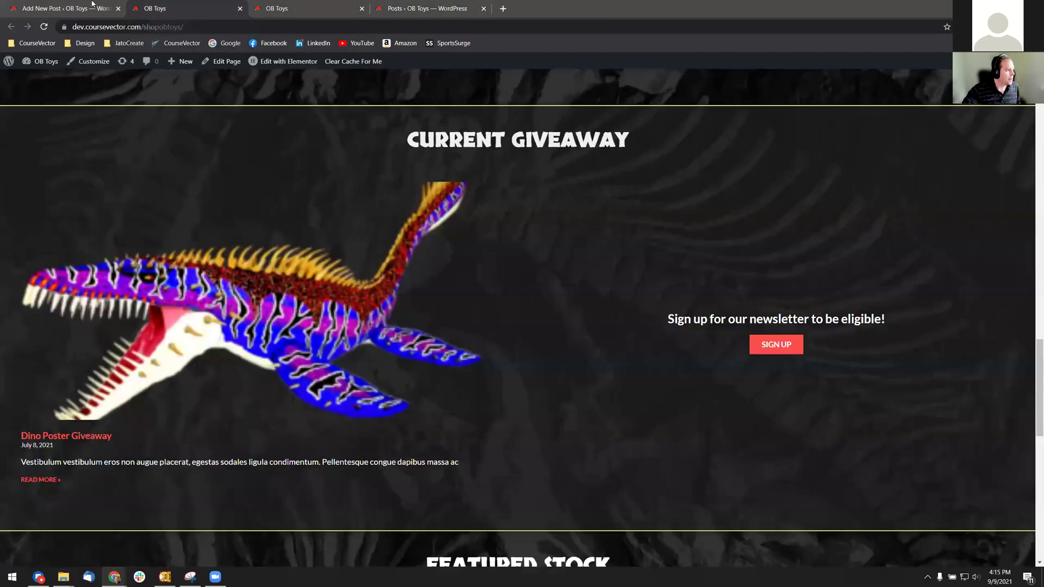
- Return to the post editor and add a Buttons block beneath the title
key(ctrl+1)
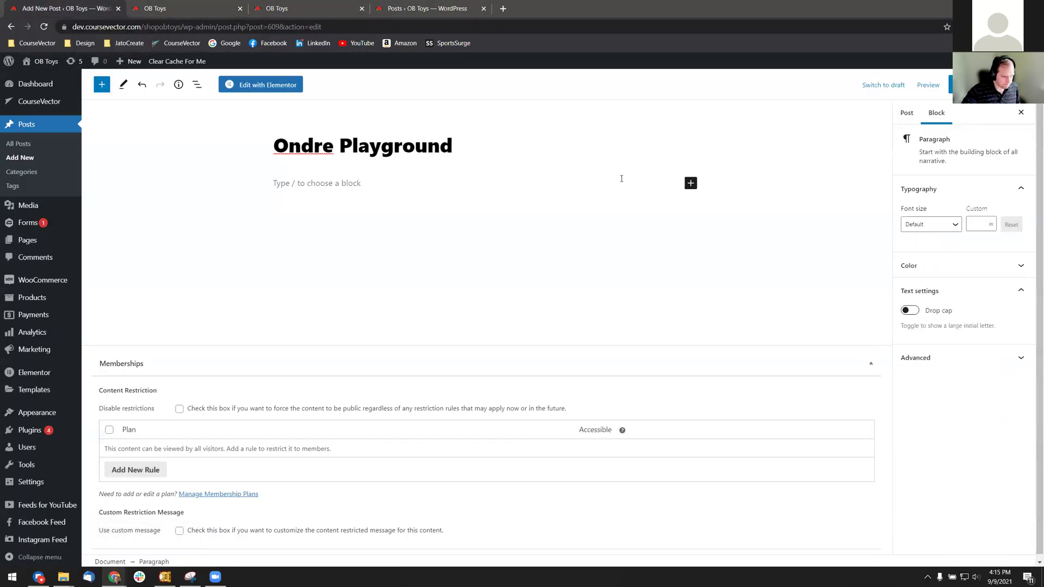
click(691, 183)
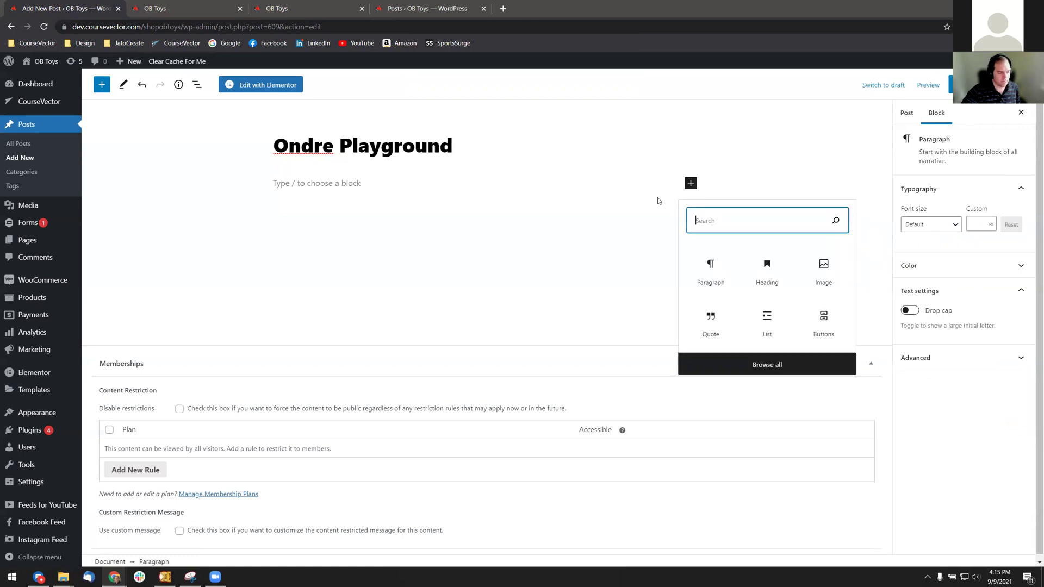
click(825, 330)
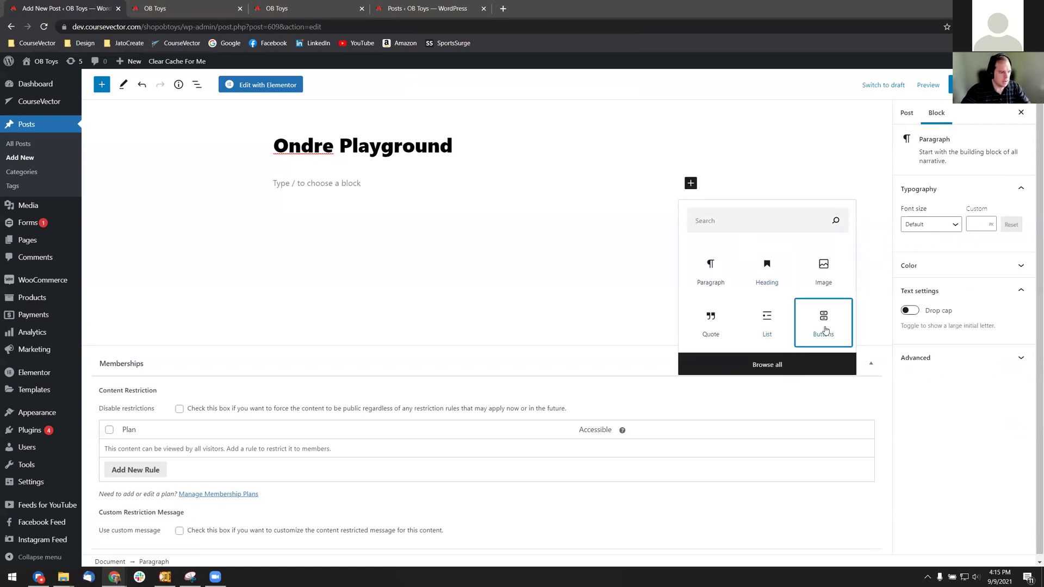
- Label the new button "This is a Button" and look over its text and background color settings
text(This is a Button)
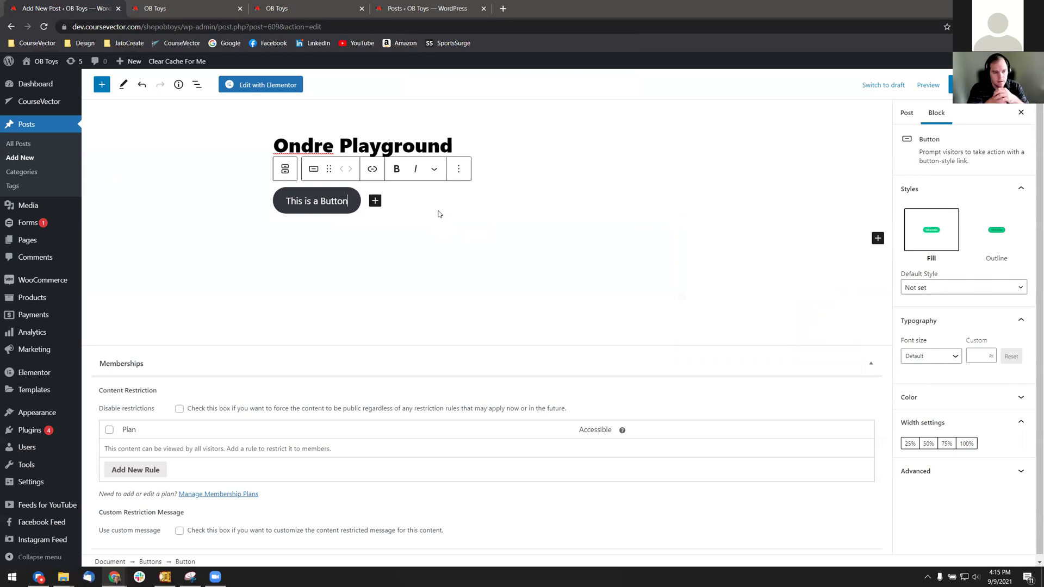
click(976, 397)
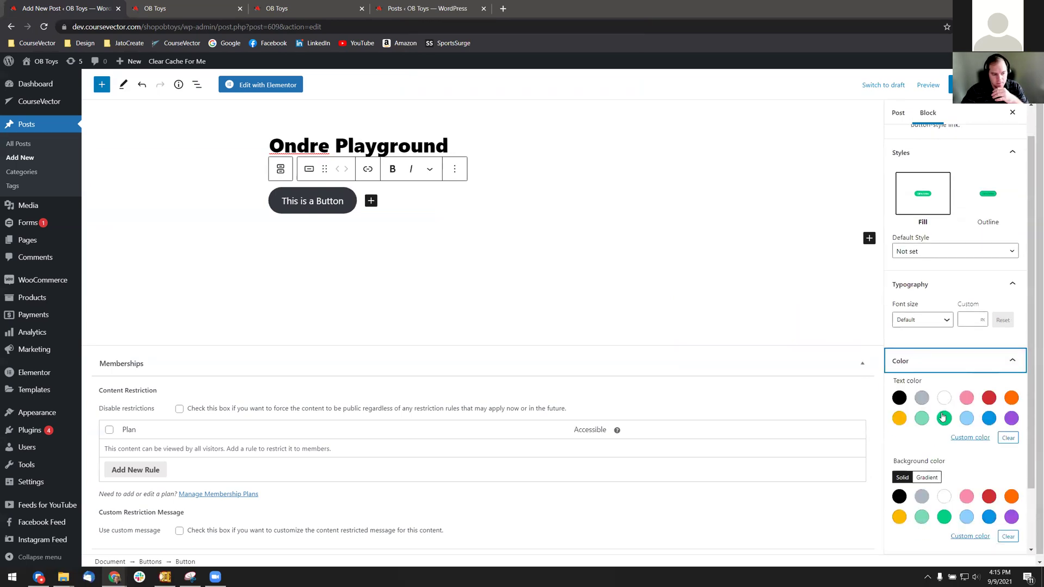
scroll(925, 451, down, 1)
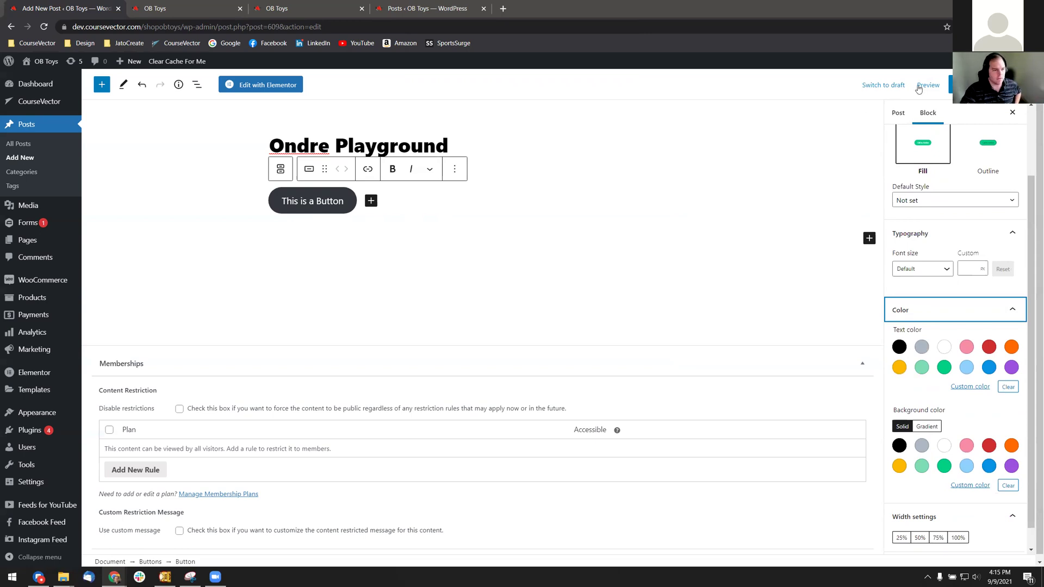
click(493, 205)
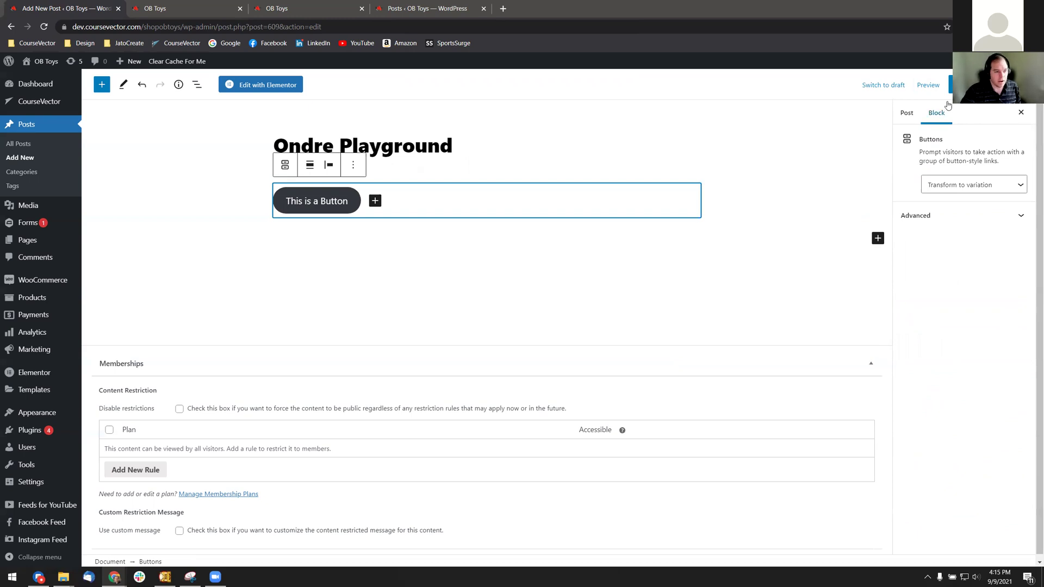
- Preview the playground post in a new tab and examine its title, button and date
click(929, 85)
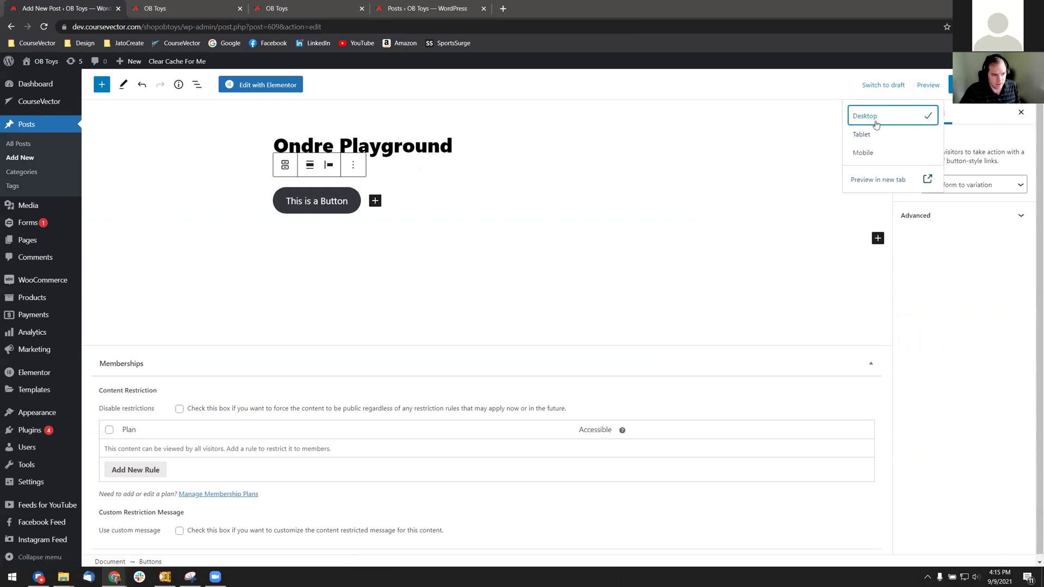
click(869, 182)
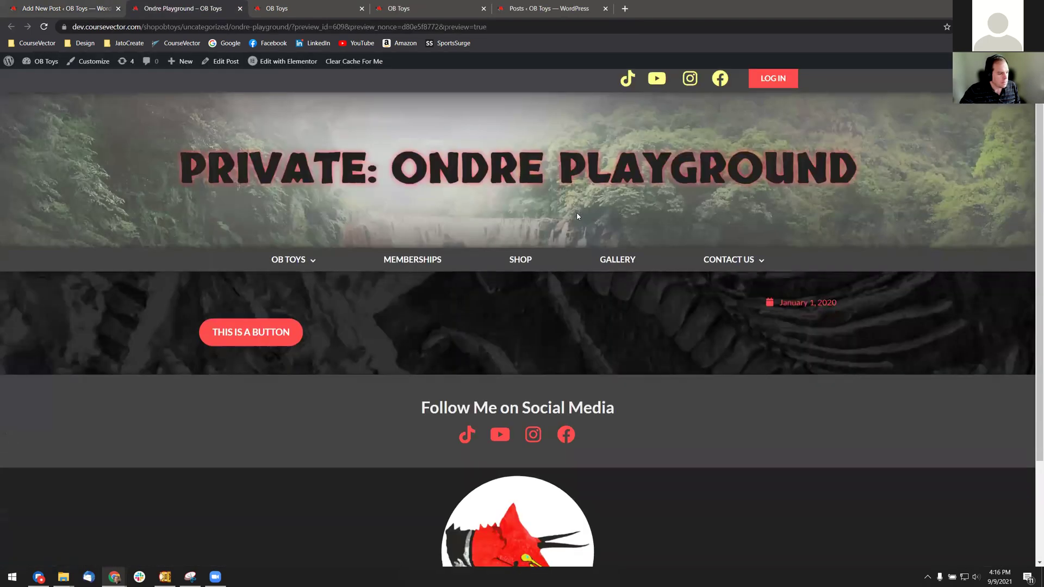
scroll(640, 252, down, 2)
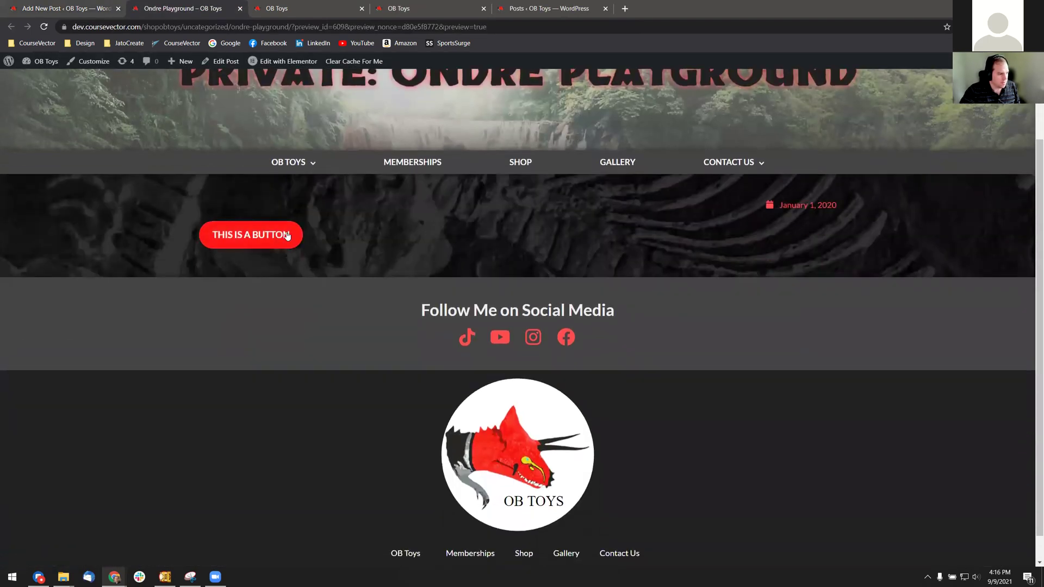
scroll(274, 243, up, 1)
drag(180, 122, 828, 130)
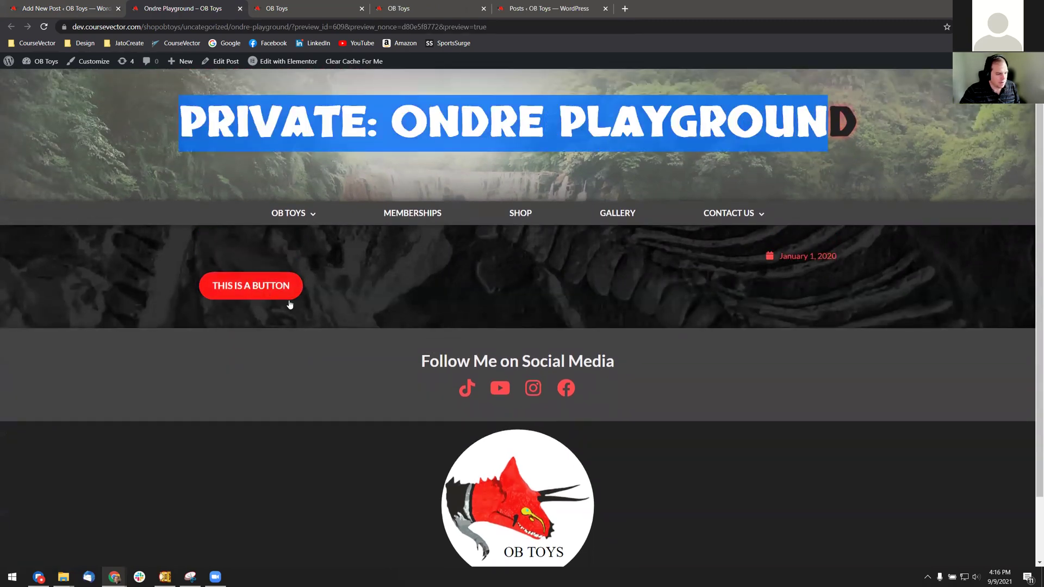
click(777, 258)
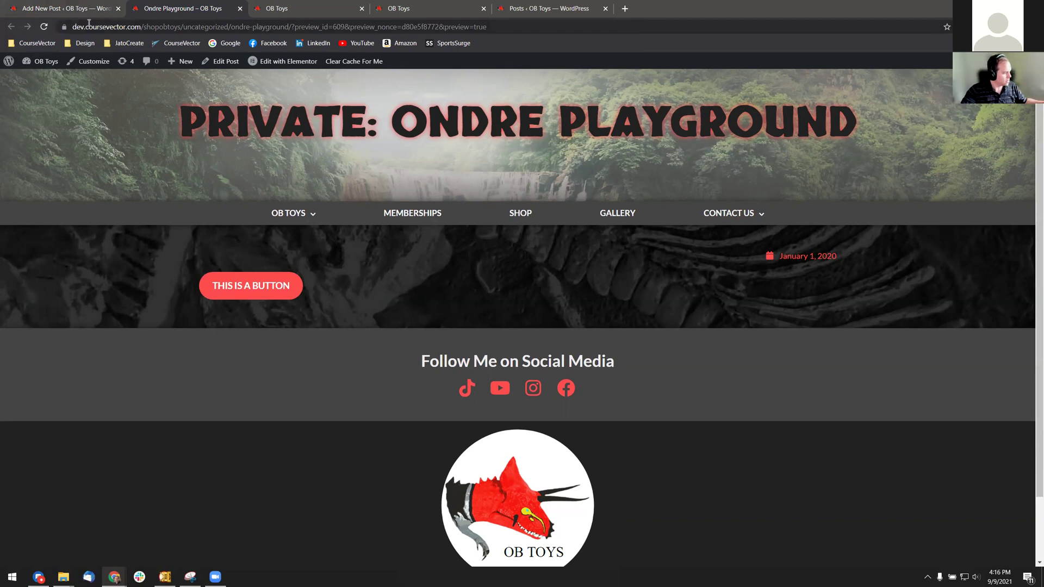
- Return to the post editor and add an empty paragraph block below the button
click(81, 17)
click(447, 189)
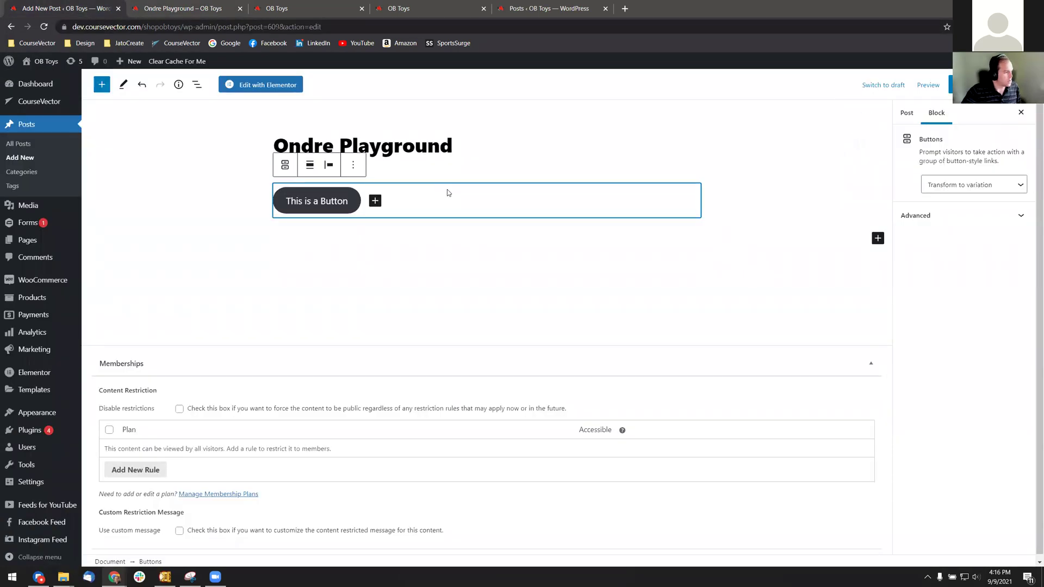
click(617, 271)
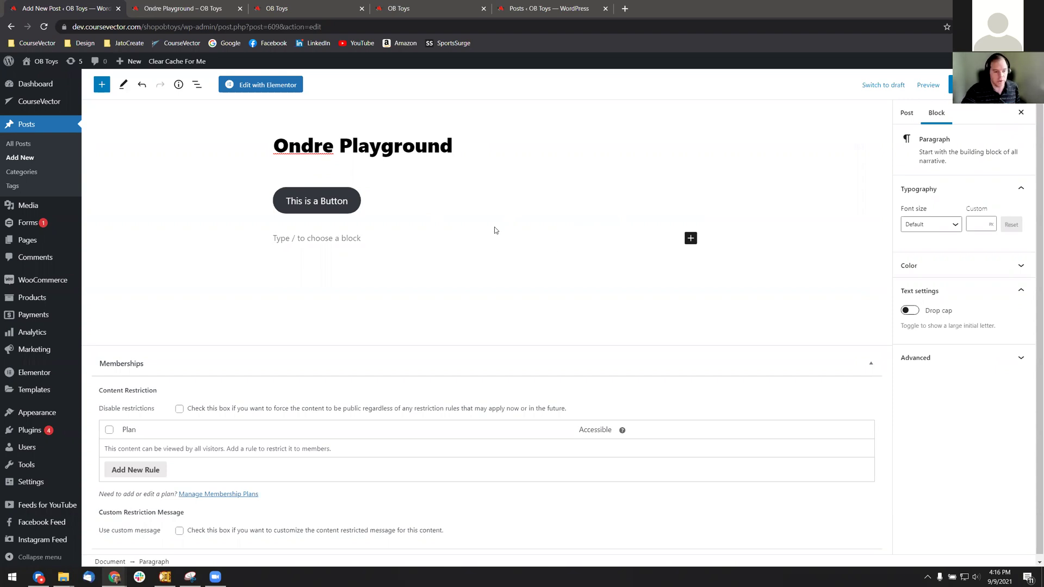
click(463, 200)
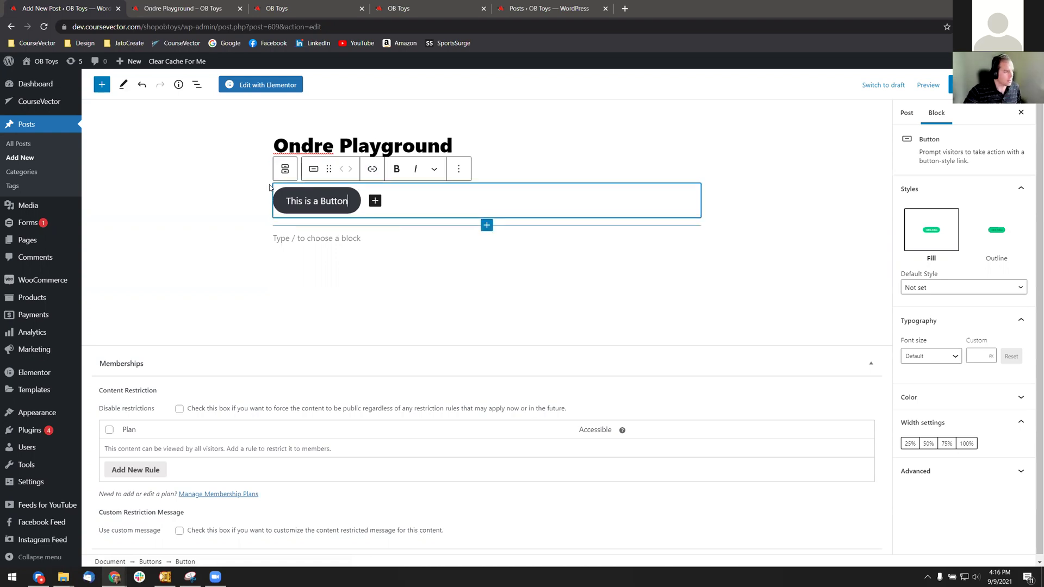
scroll(194, 220, down, 1)
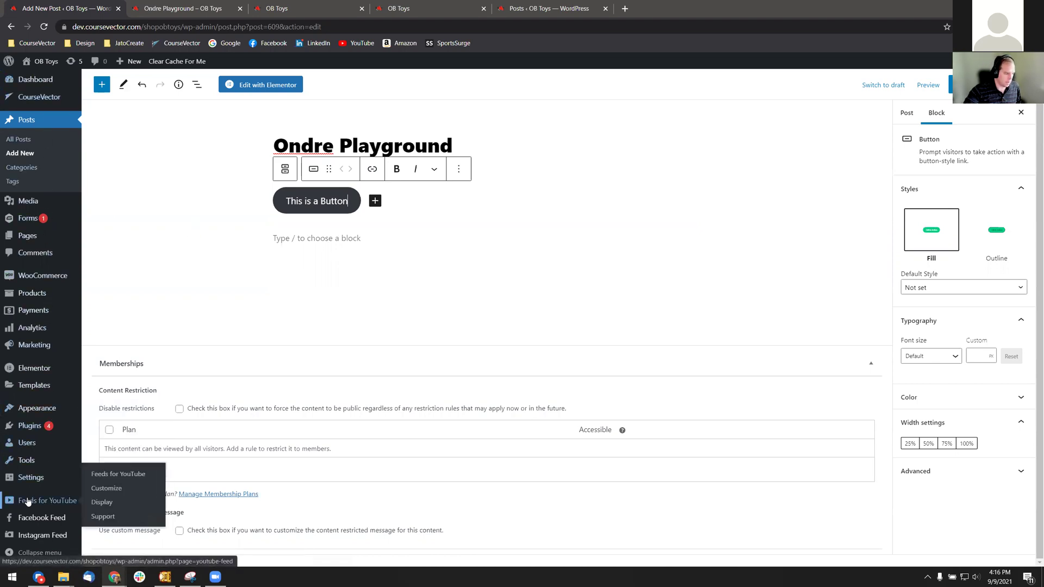
mouse_move(26, 476)
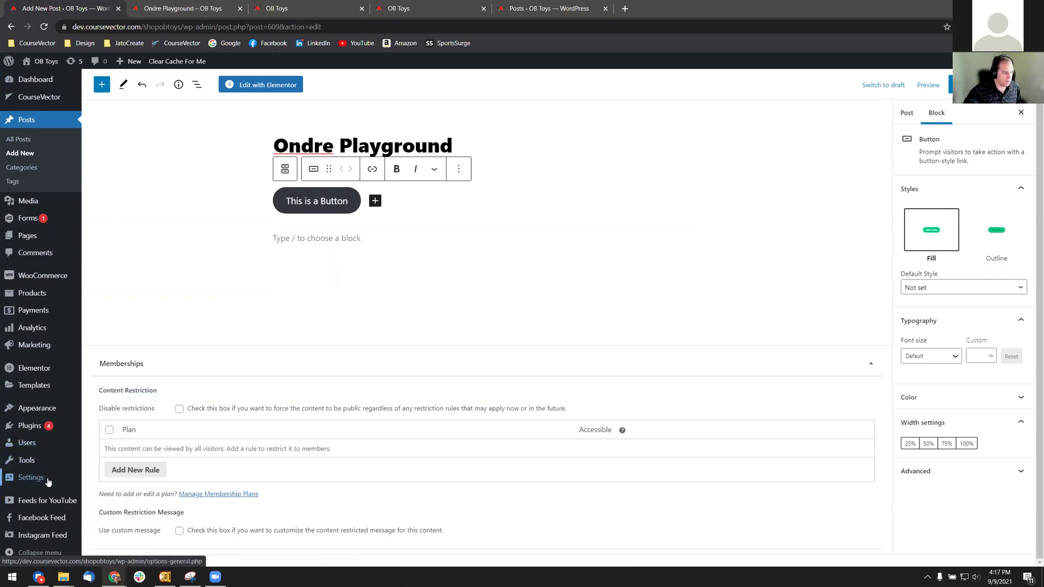
mouse_move(59, 480)
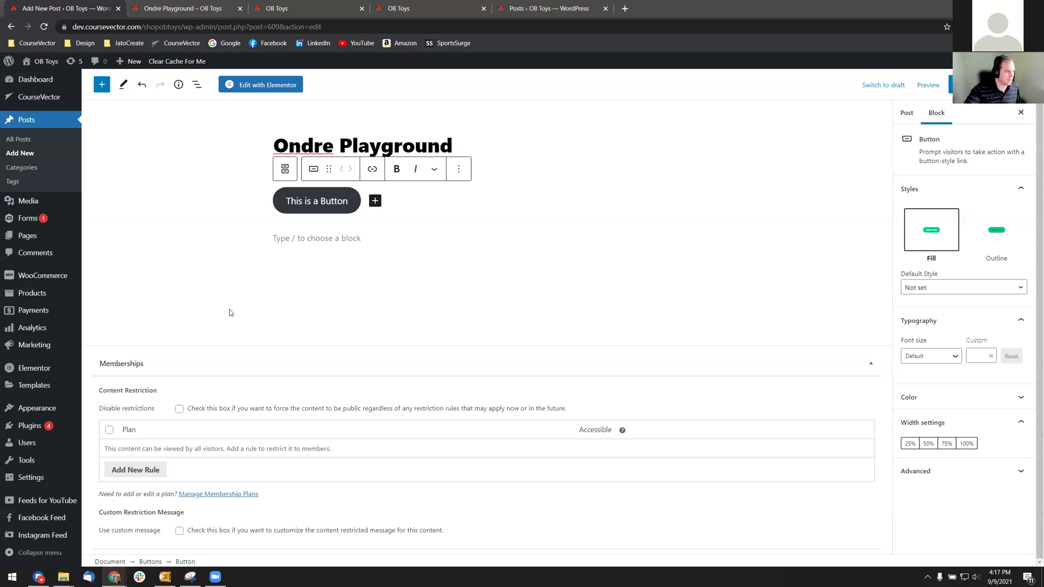
click(434, 203)
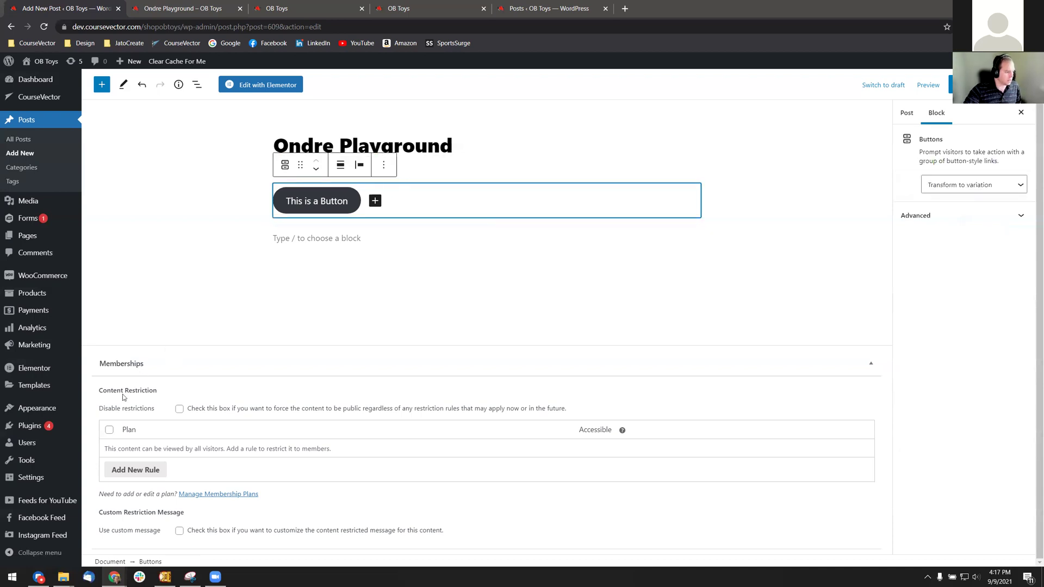
click(315, 278)
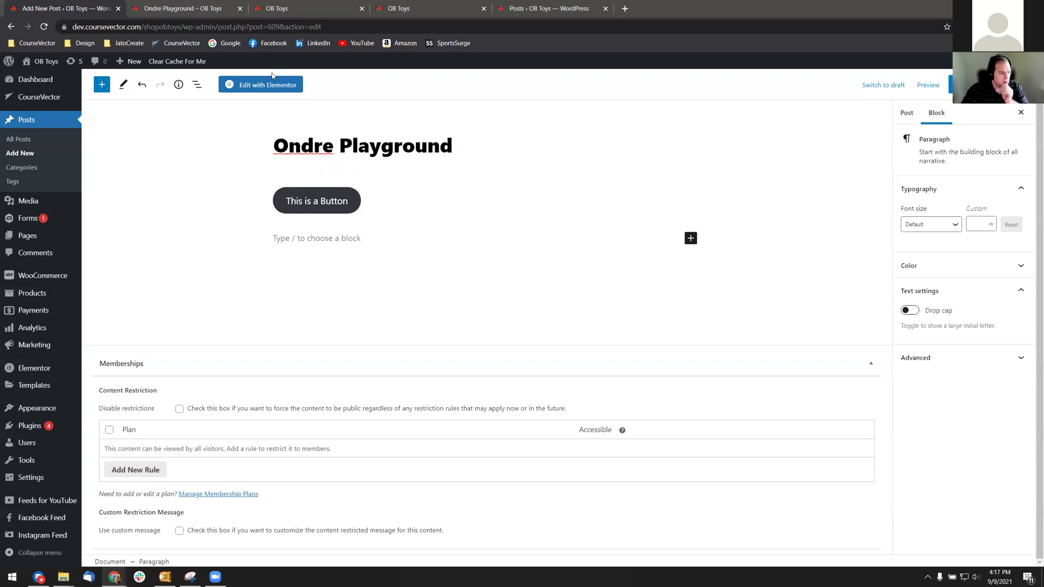
- Remove the Buttons block from the playground post
click(440, 219)
click(383, 164)
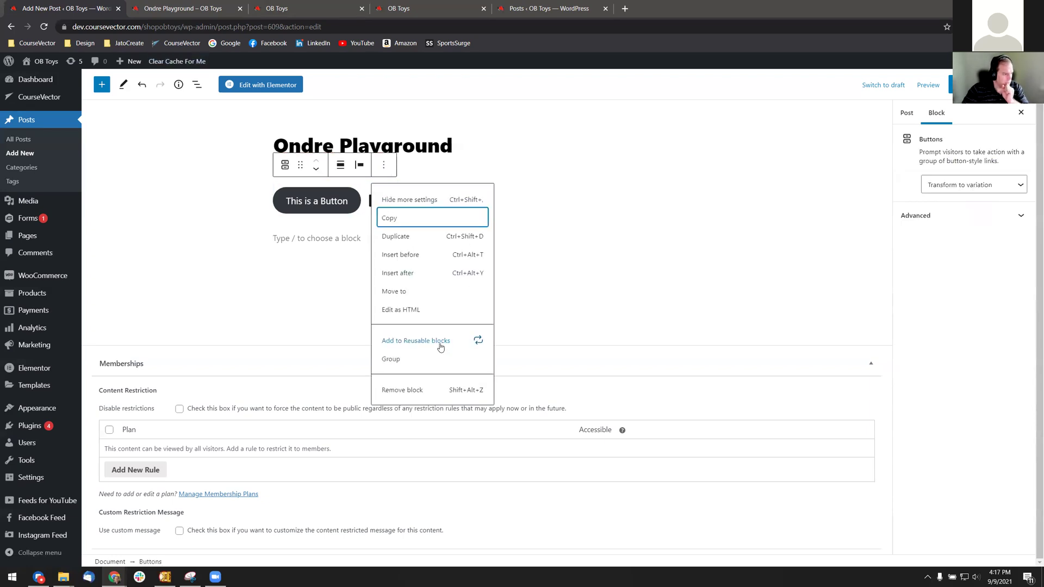
click(429, 390)
- Write "This a playground to test different blocks." in the paragraph block beneath the title
click(359, 188)
text(This a )
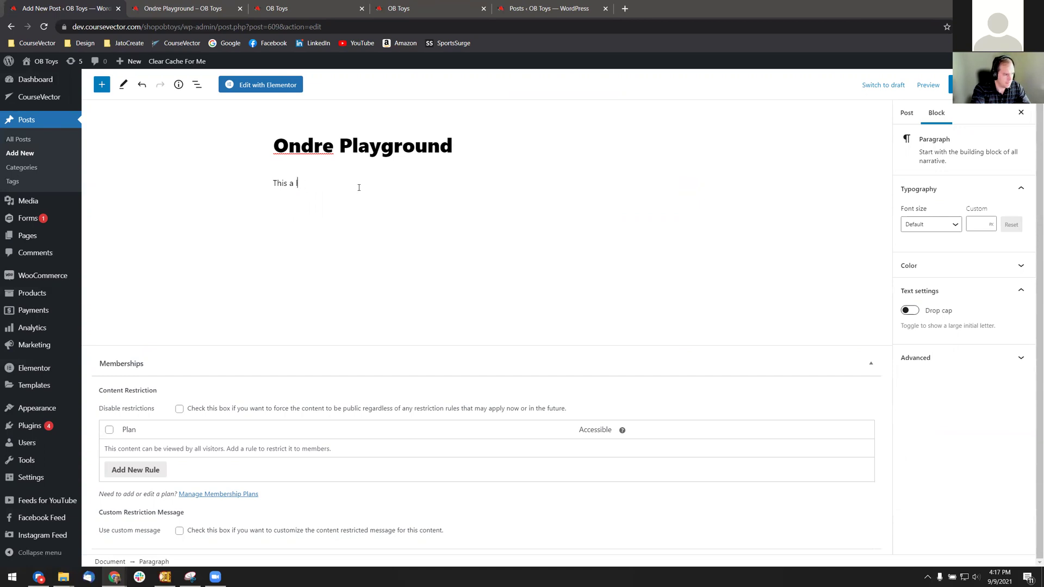
text(p[laygourngound)
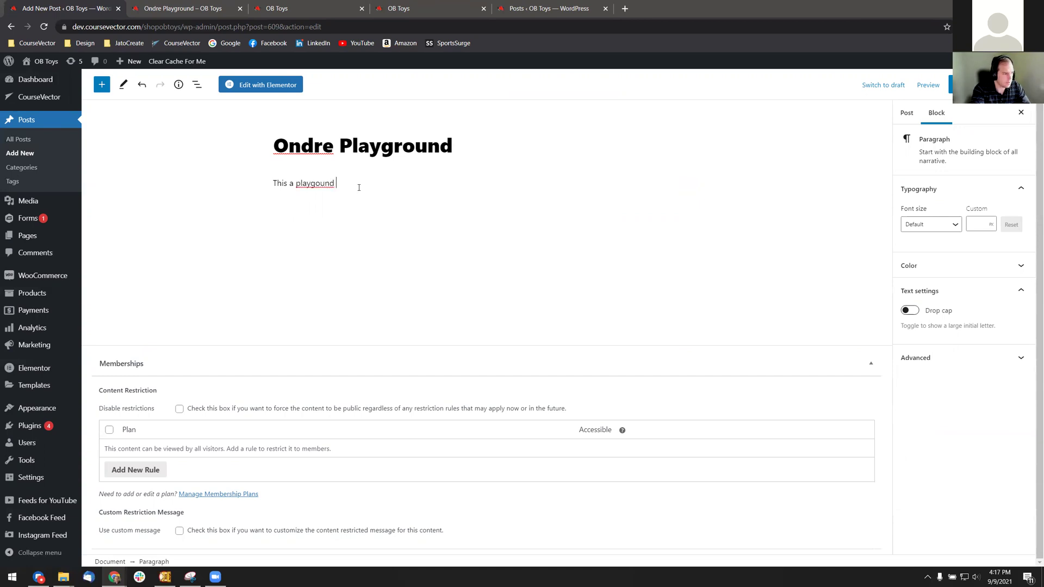
key(BackSpace)
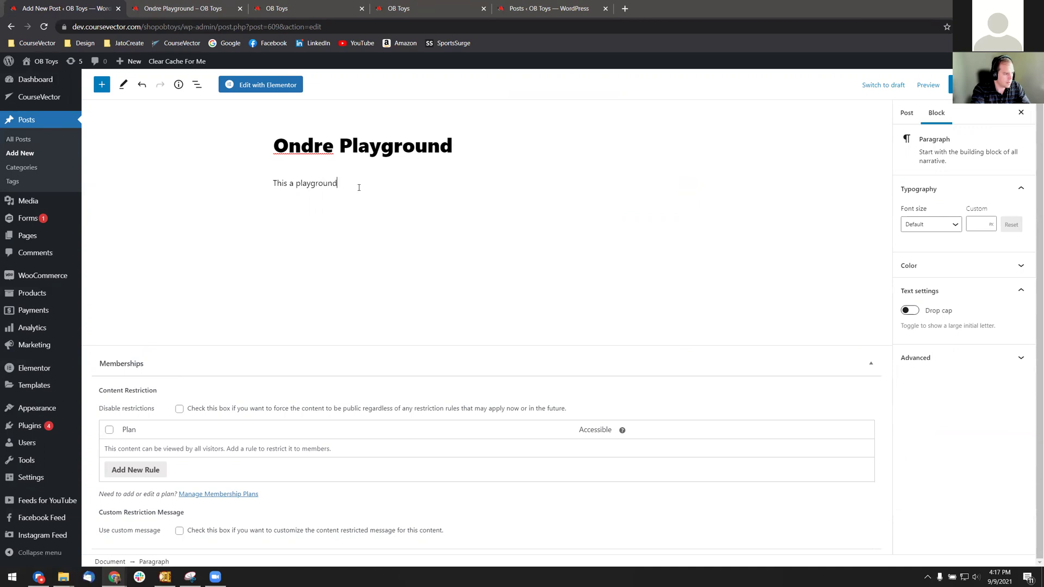
text(diff)
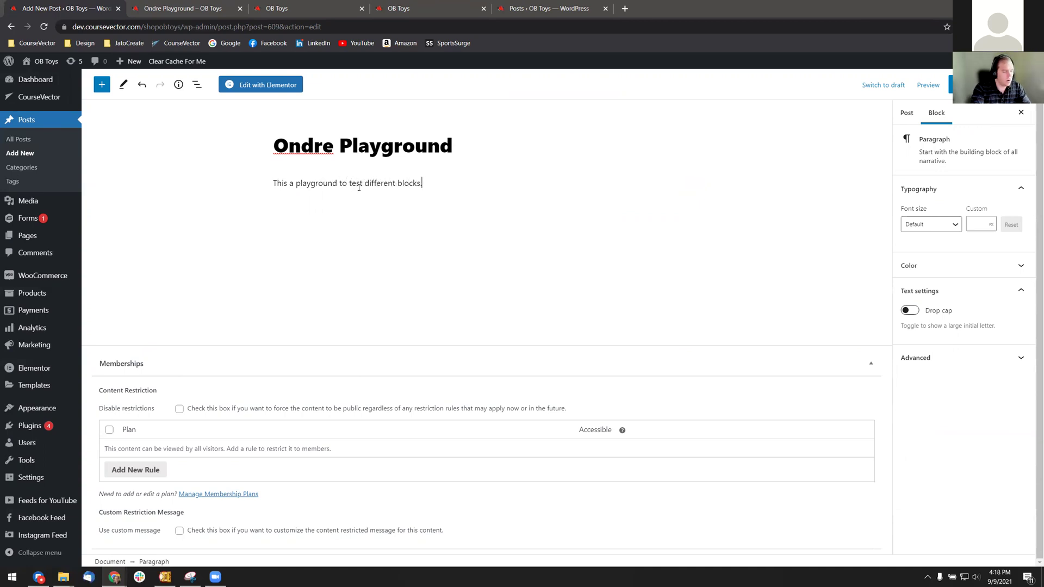
text(erent blocks.)
- Insert a Columns block with the 30 / 70 layout below the paragraph
key(Return)
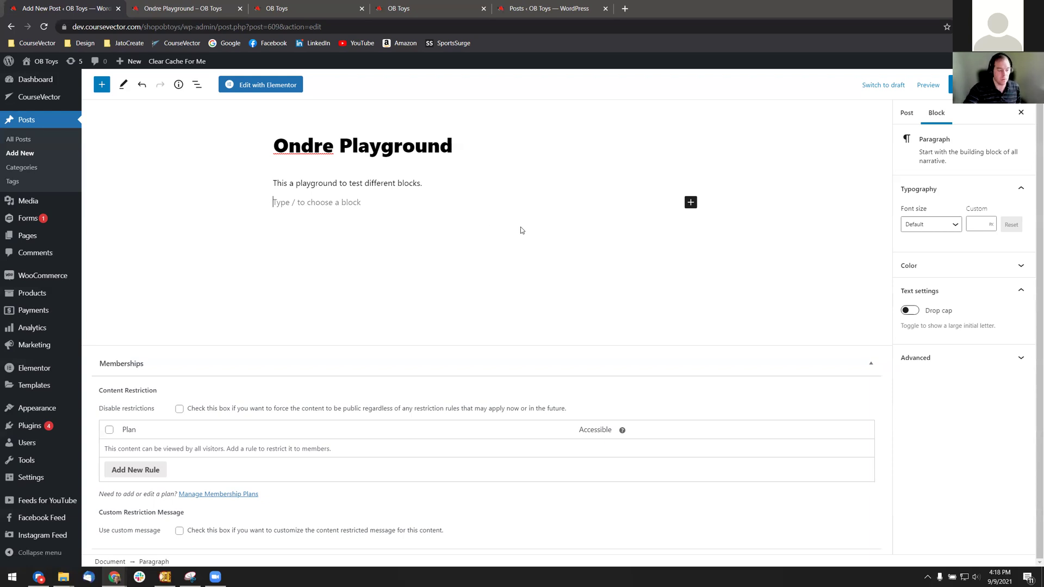
click(691, 204)
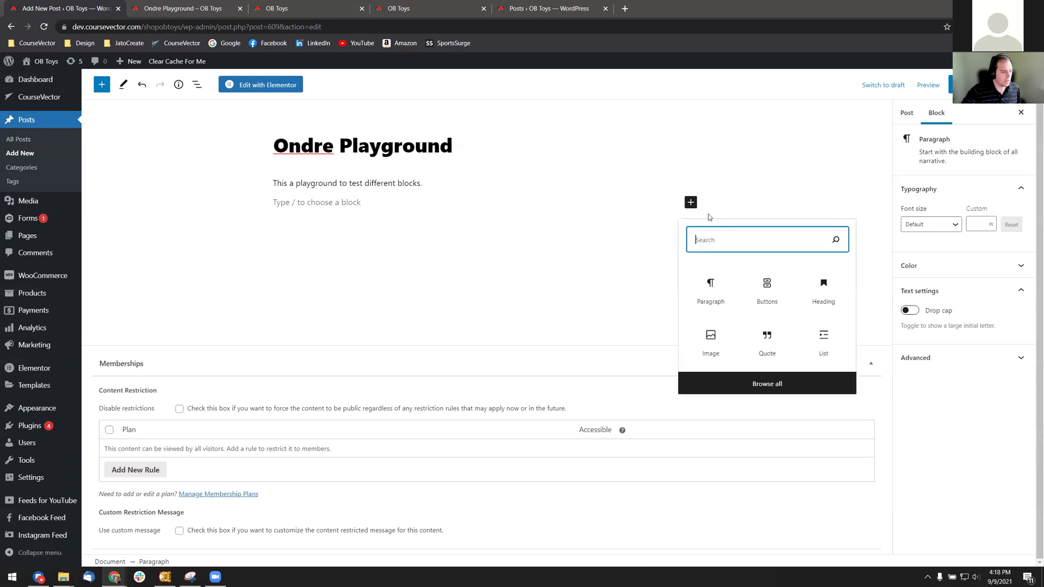
text(column)
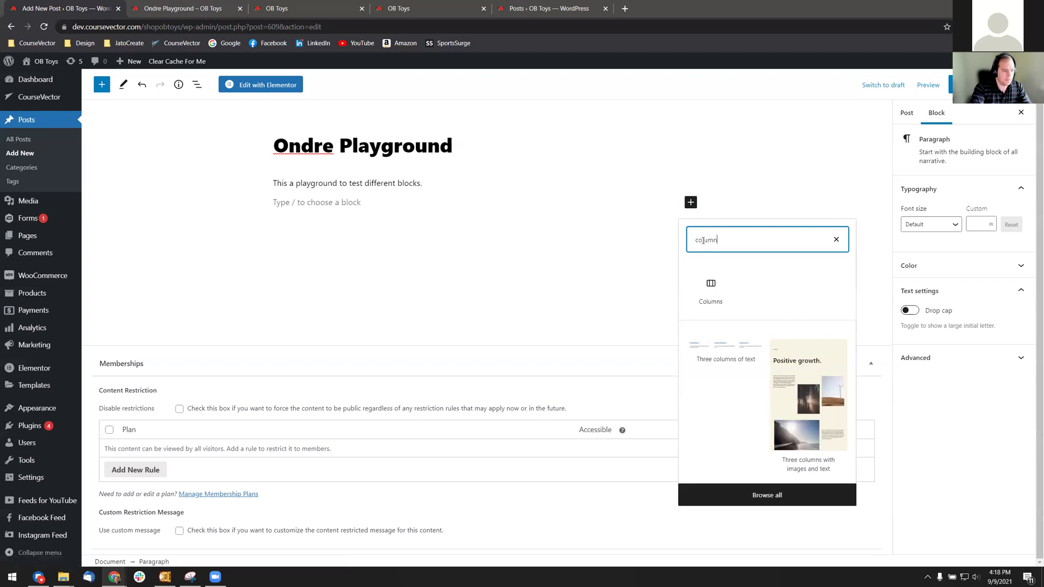
click(711, 291)
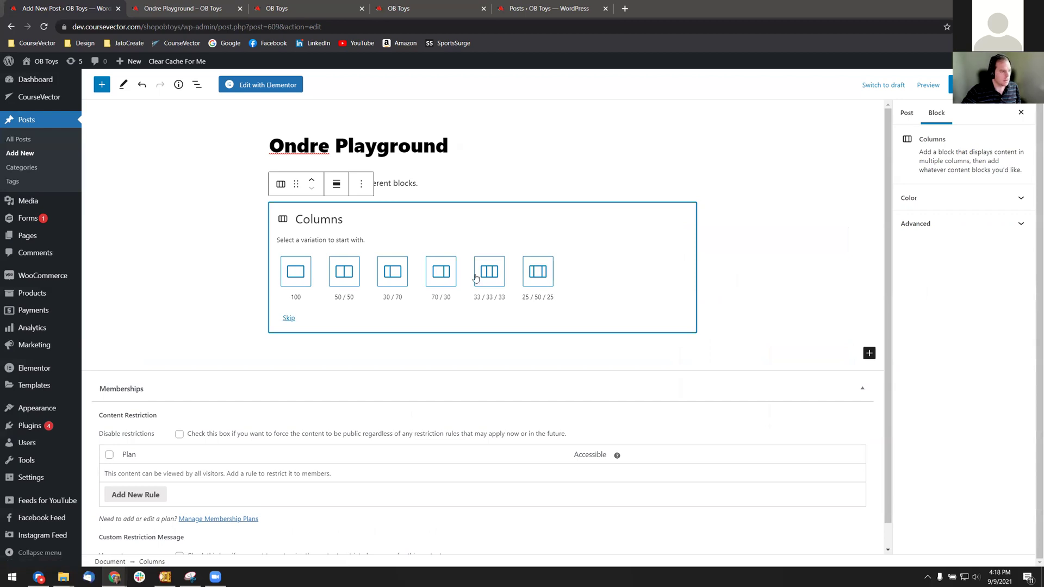
click(401, 277)
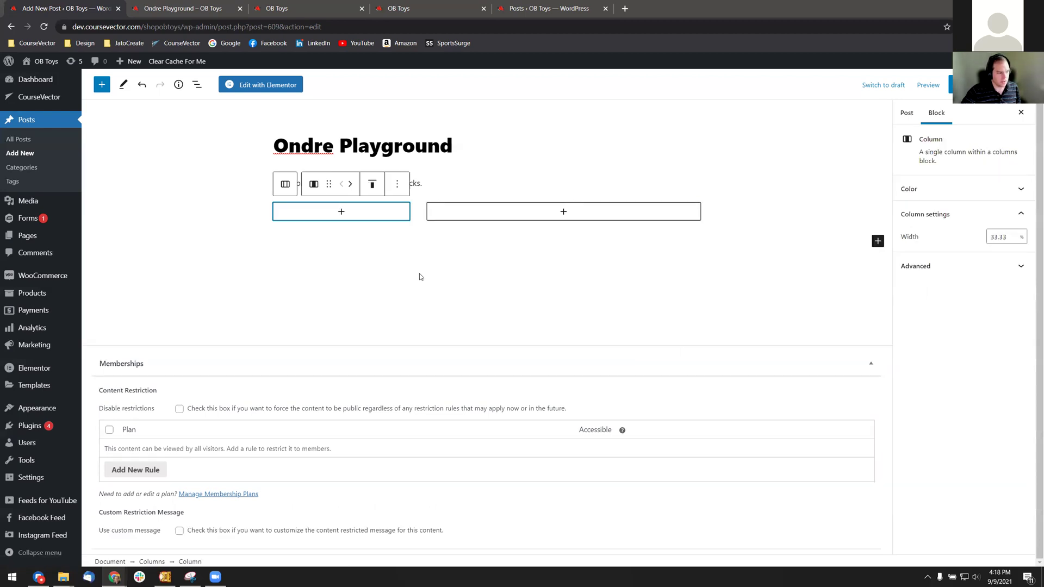
- Add an Image block to the narrow column and insert the red and blue dinosaur photo from the Media Library
click(343, 212)
text(image)
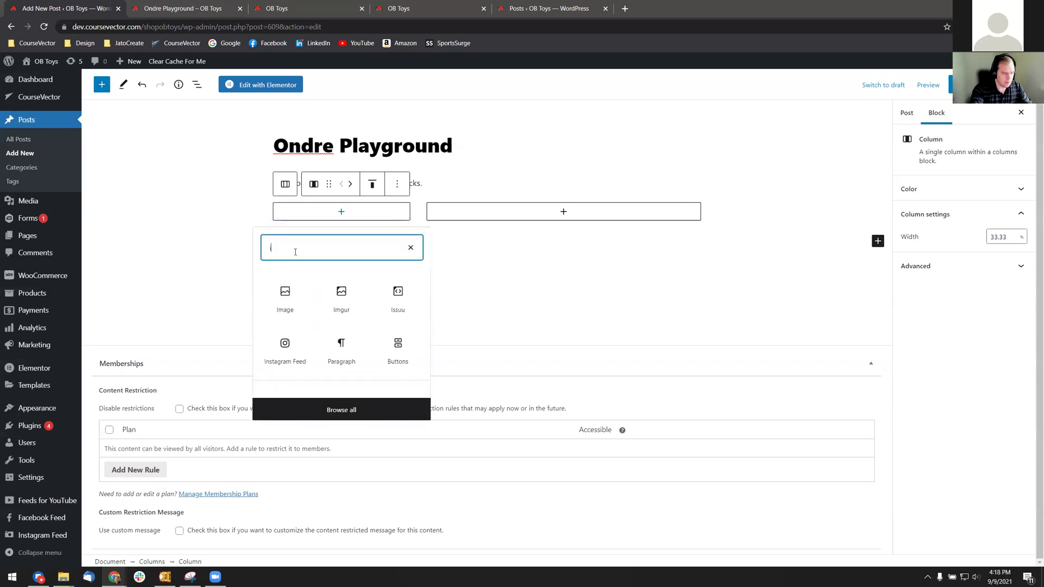
click(285, 296)
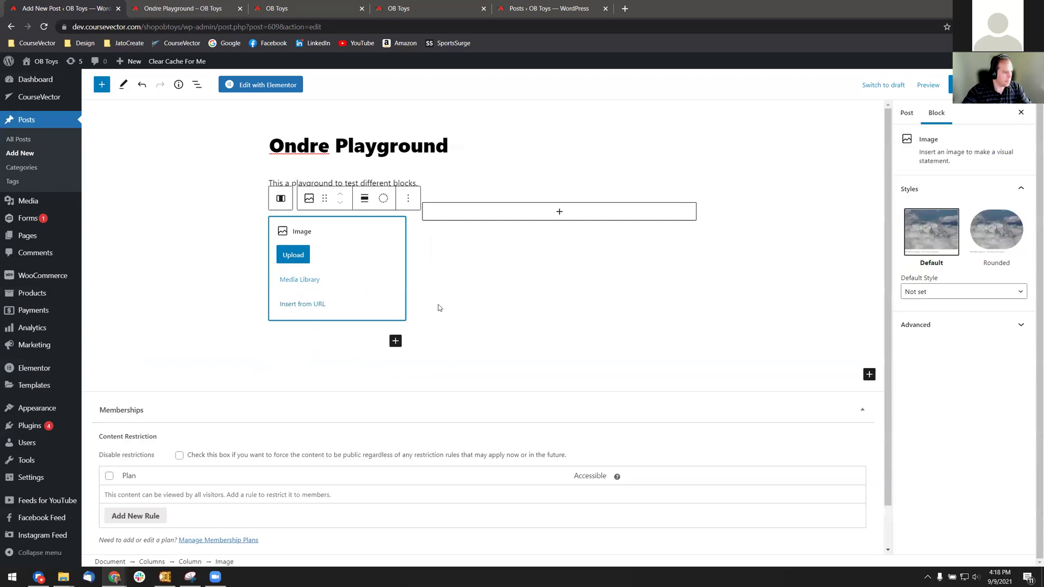
click(299, 280)
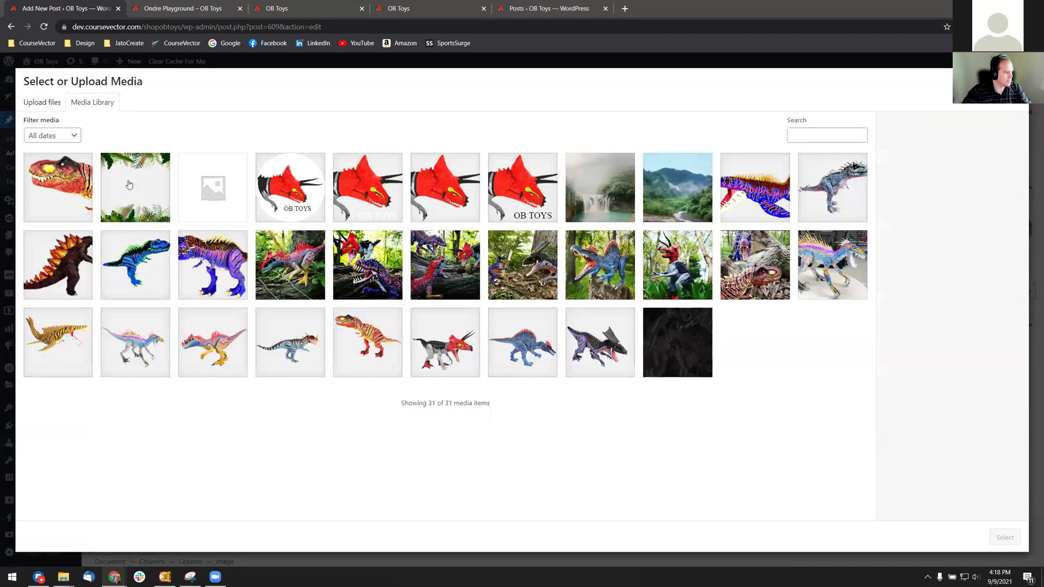
click(293, 250)
click(1007, 539)
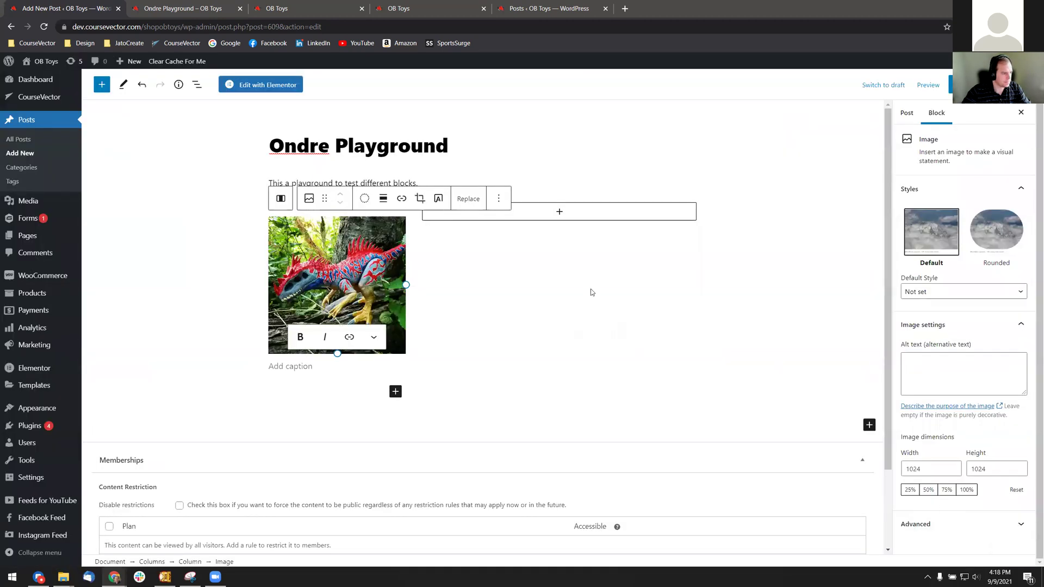
- Search the web for lorem ipsum in a new tab, open lipsum.com and generate five paragraphs of placeholder text
click(624, 8)
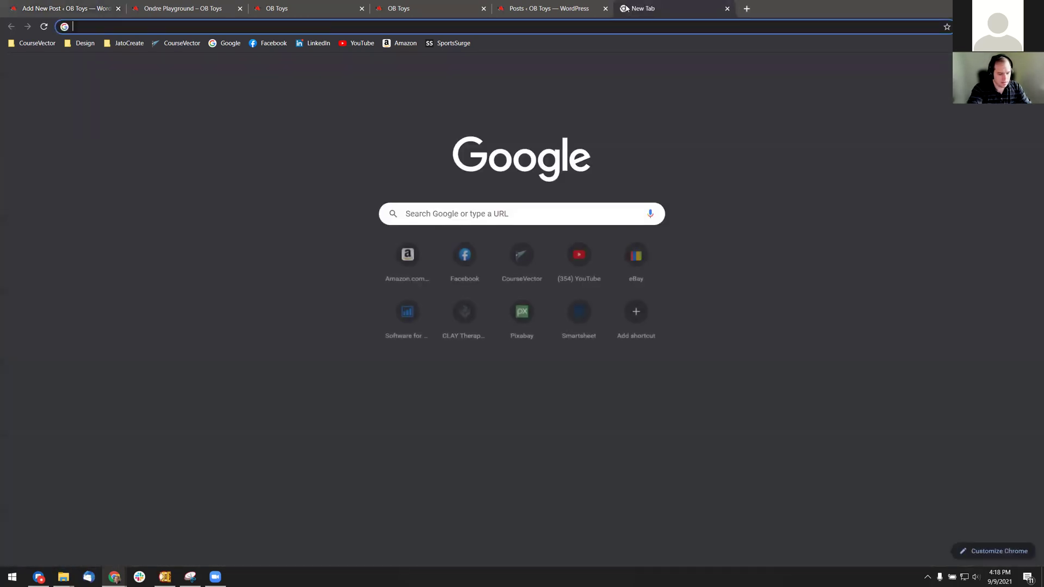
text(lorem ipsum)
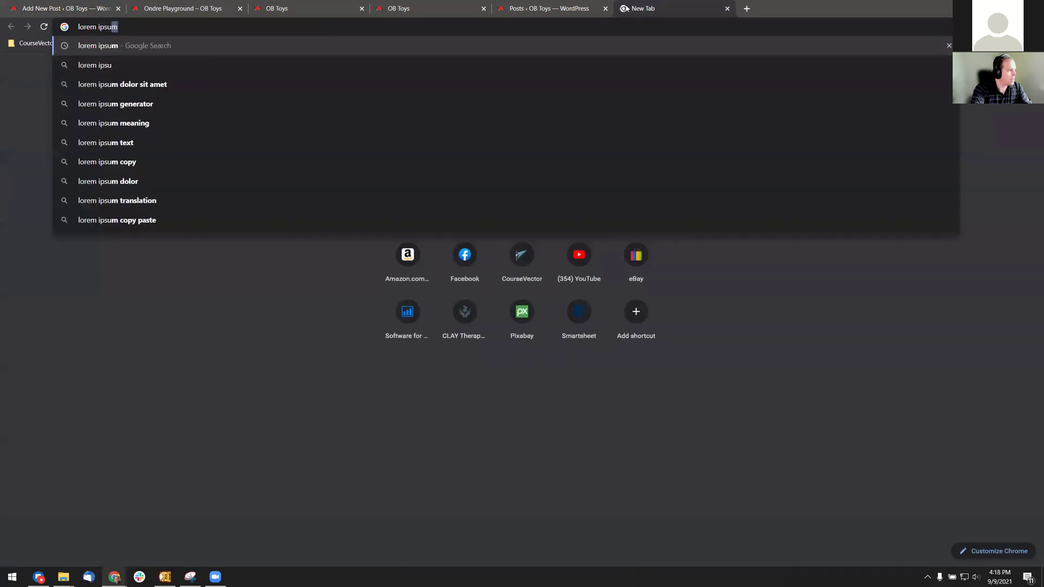
key(Return)
click(208, 202)
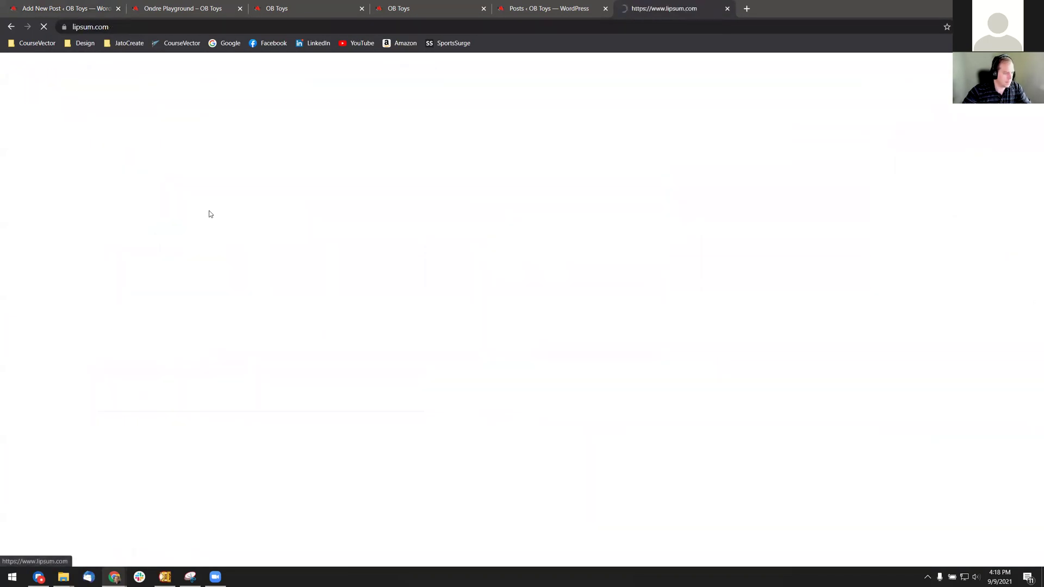
scroll(512, 234, down, 3)
click(675, 344)
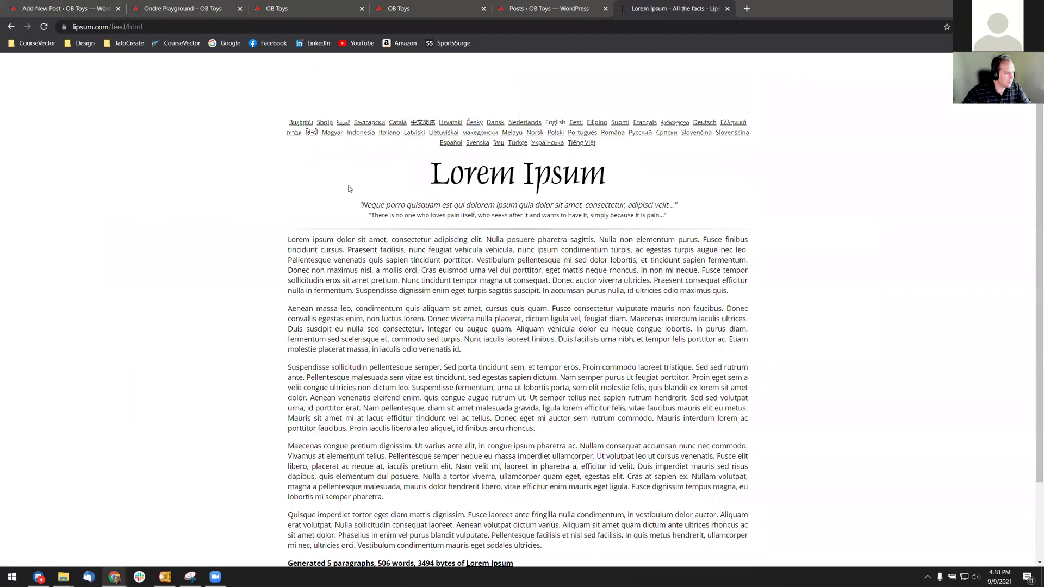
- Copy the first two generated lorem ipsum paragraphs and paste them into the empty wide column of the playground post
scroll(302, 156, down, 2)
drag(288, 147, 481, 260)
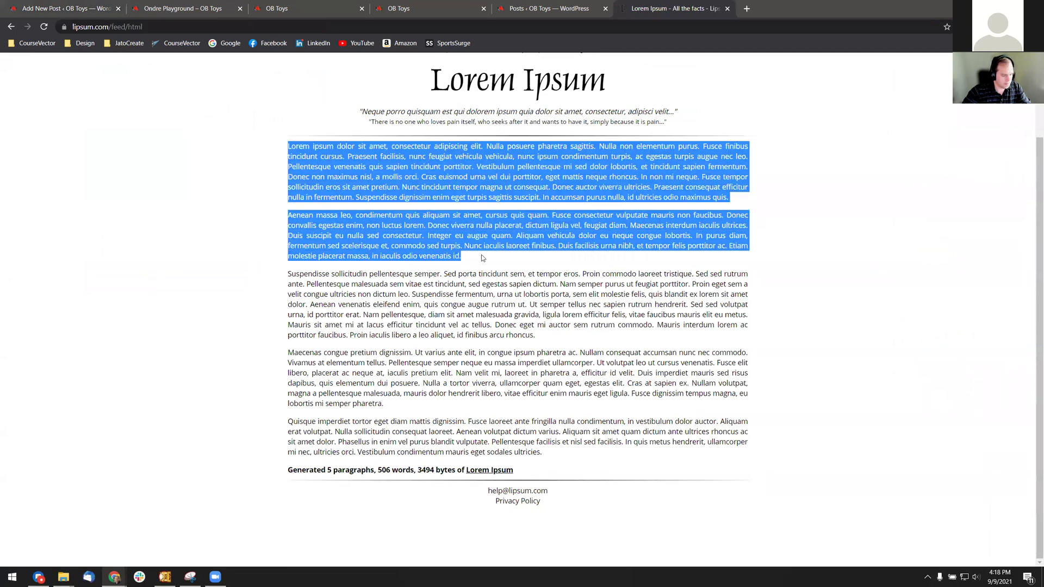
click(228, 7)
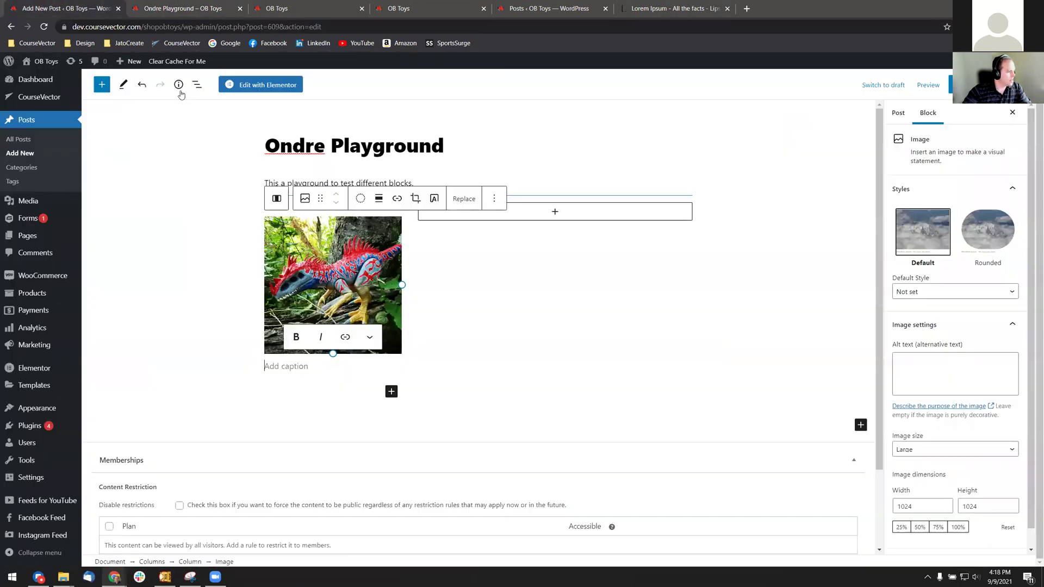
click(560, 211)
click(503, 300)
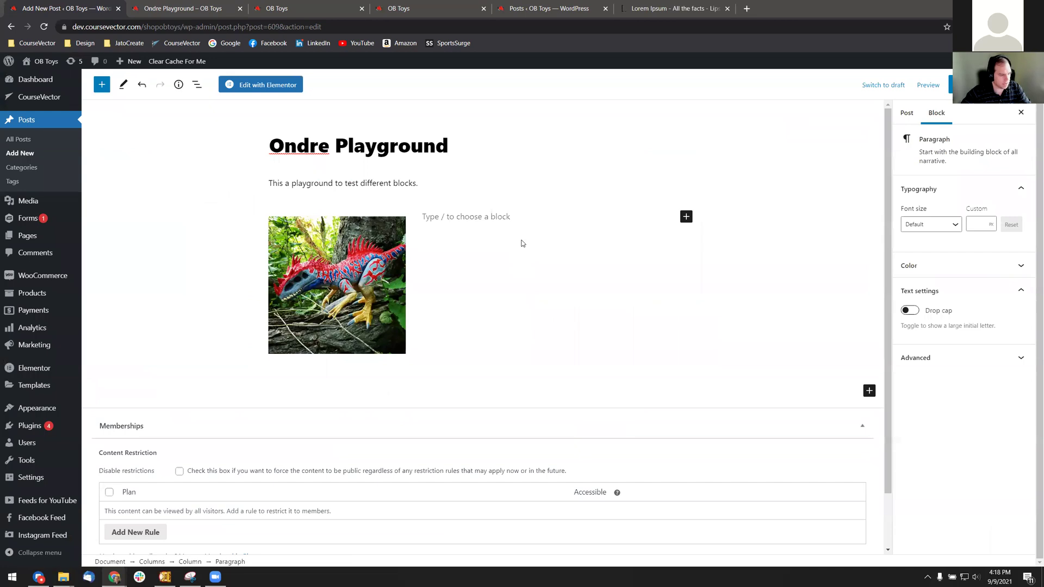
key(ctrl+v)
click(772, 202)
scroll(762, 228, up, 3)
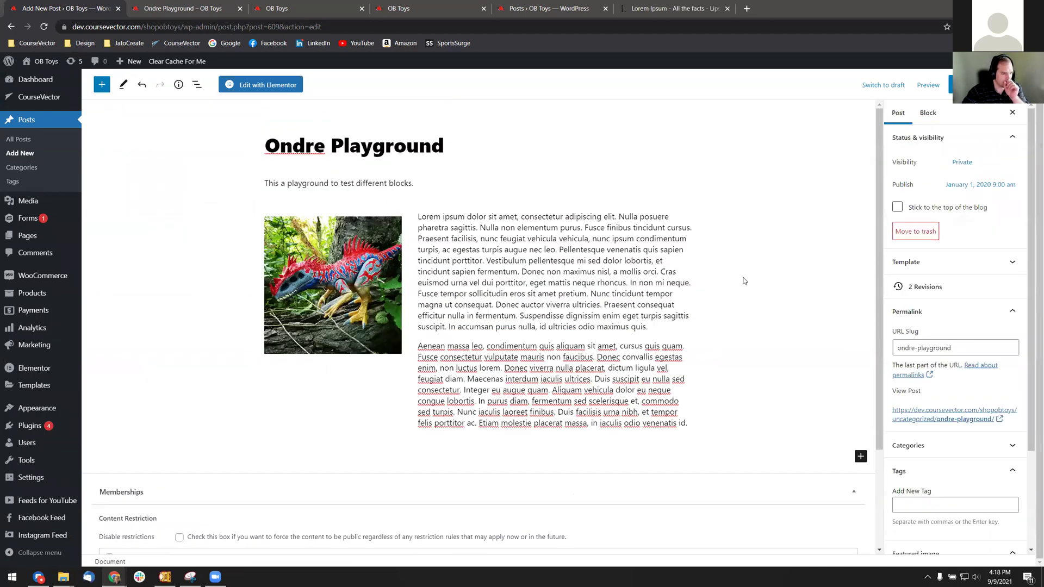
- Preview the playground post in a new tab and examine how the image and text columns sit side by side
click(930, 86)
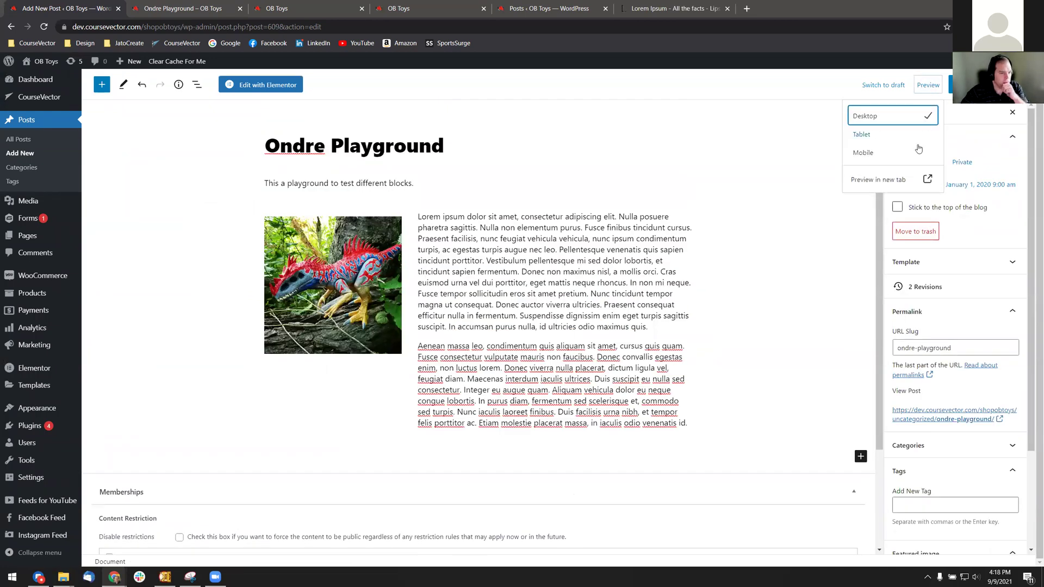
click(914, 180)
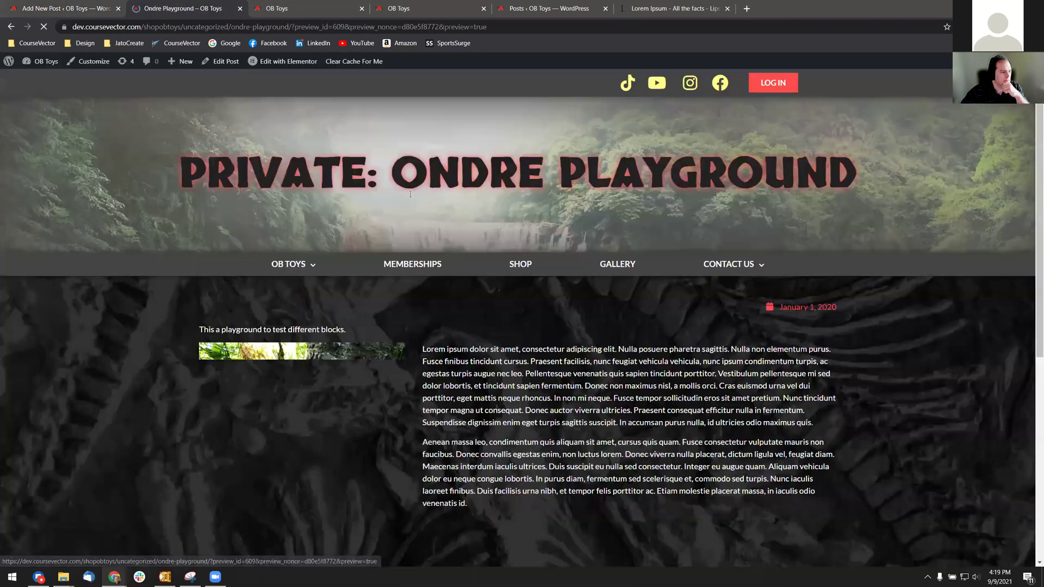
scroll(516, 244, down, 2)
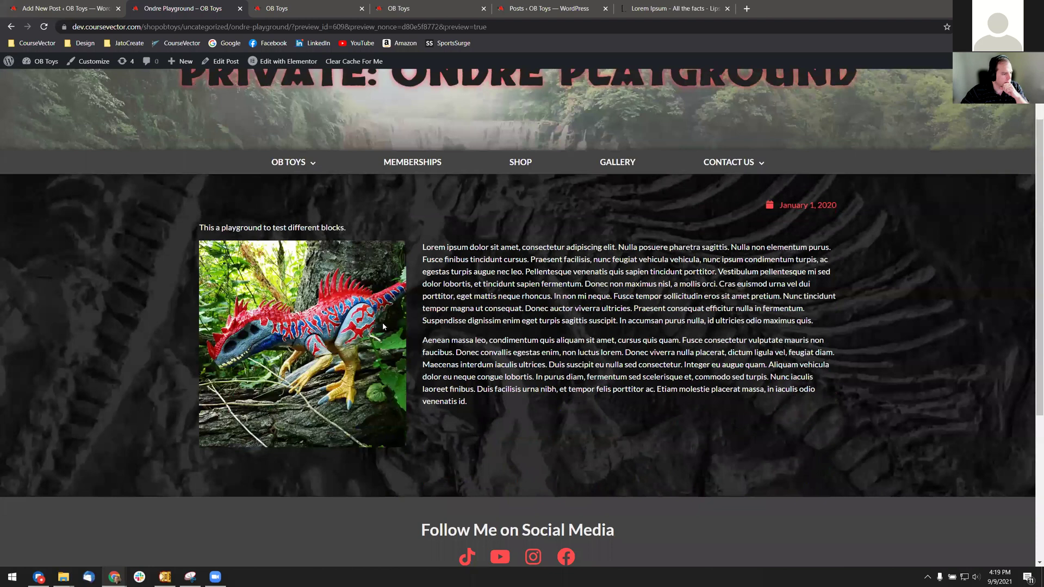
drag(483, 280, 660, 361)
click(660, 365)
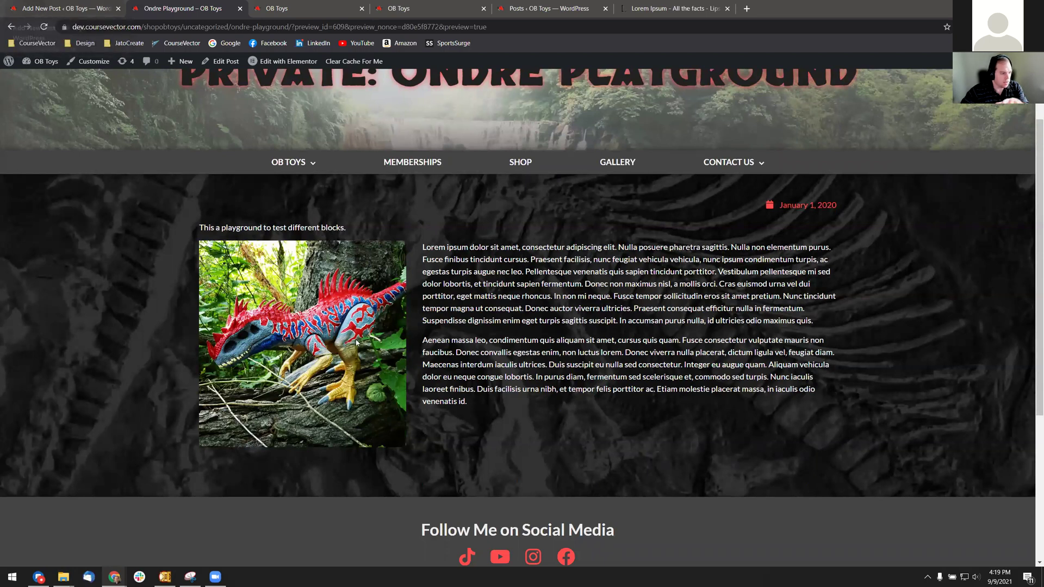
- Copy the last three lorem ipsum paragraphs and paste them after the second paragraph in the post's wide column
click(705, 3)
click(316, 281)
drag(291, 272, 489, 383)
drag(547, 453, 288, 273)
key(ctrl+1)
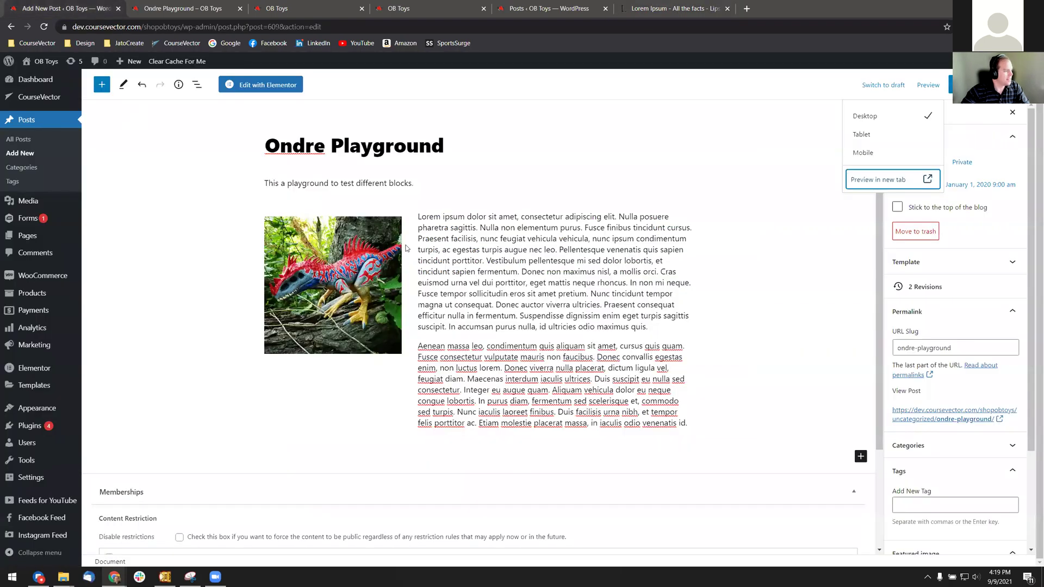
click(686, 422)
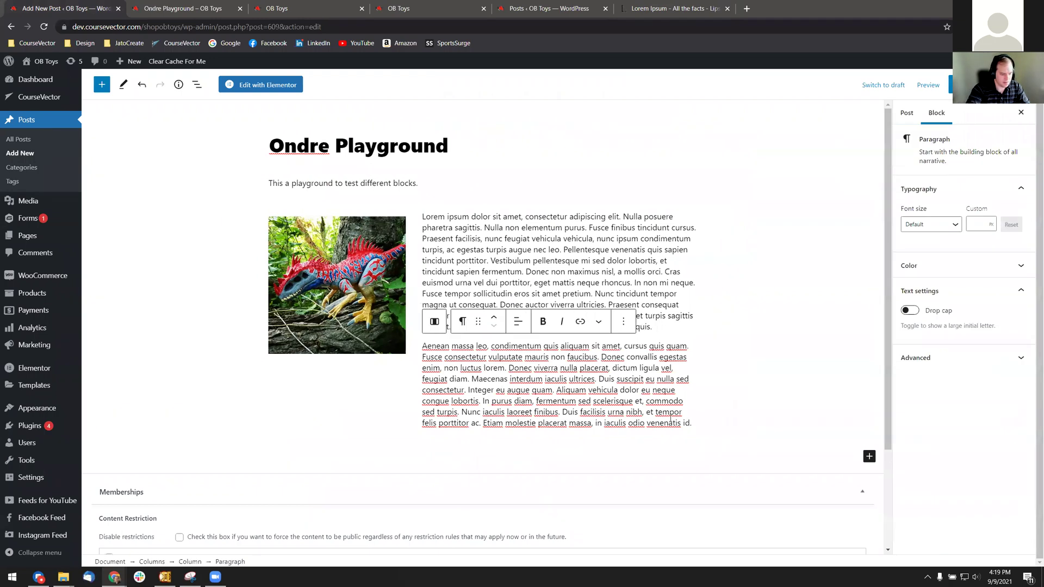
key(ctrl+v)
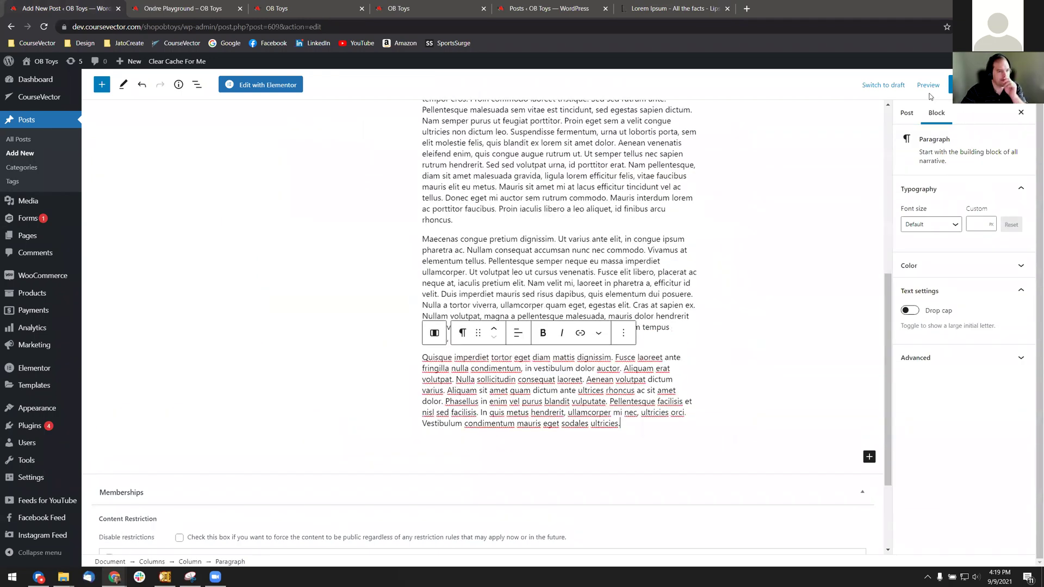
- Preview the post in a new tab again and examine the image's placement against the longer text column
click(927, 85)
click(869, 177)
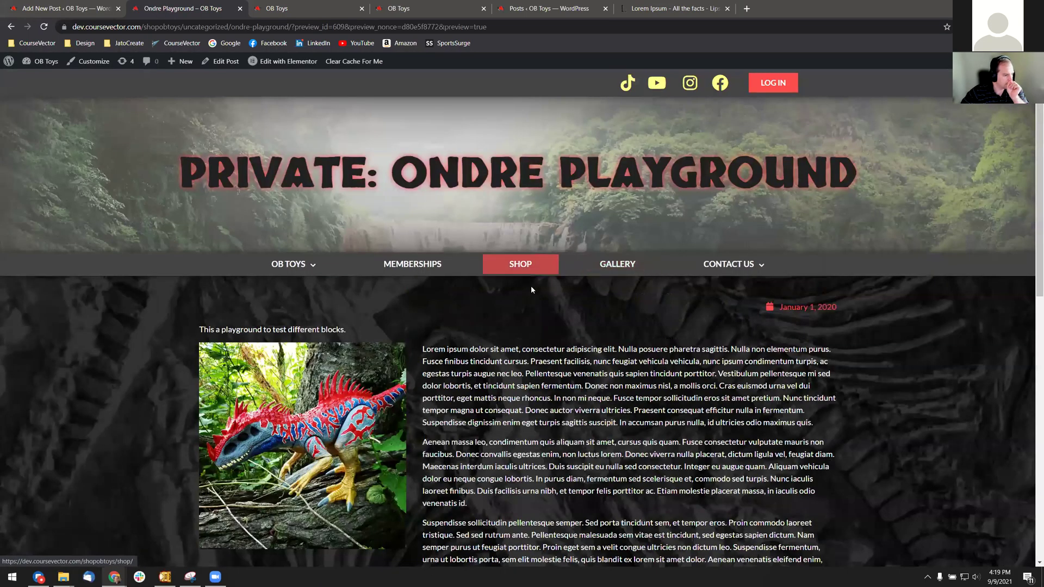
scroll(531, 286, down, 8)
scroll(509, 170, up, 5)
drag(507, 208, 528, 477)
scroll(252, 236, down, 1)
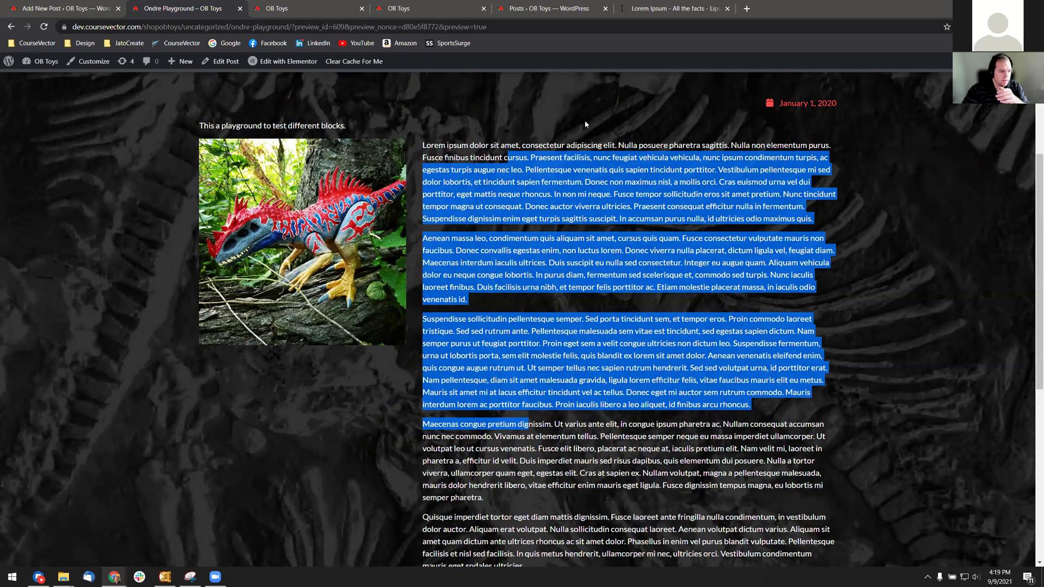
scroll(571, 305, up, 2)
click(636, 354)
scroll(640, 357, down, 2)
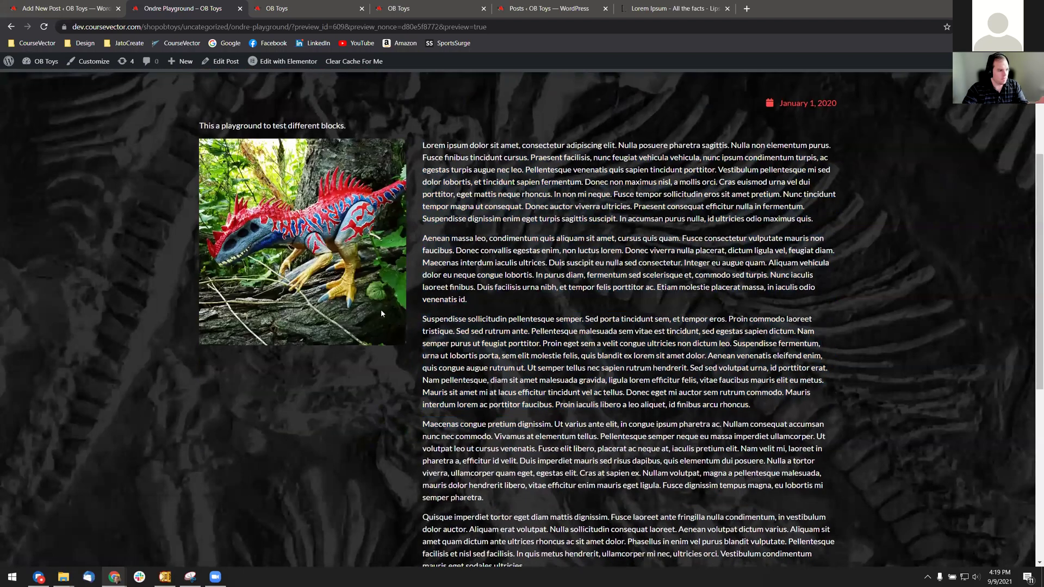
scroll(278, 214, down, 1)
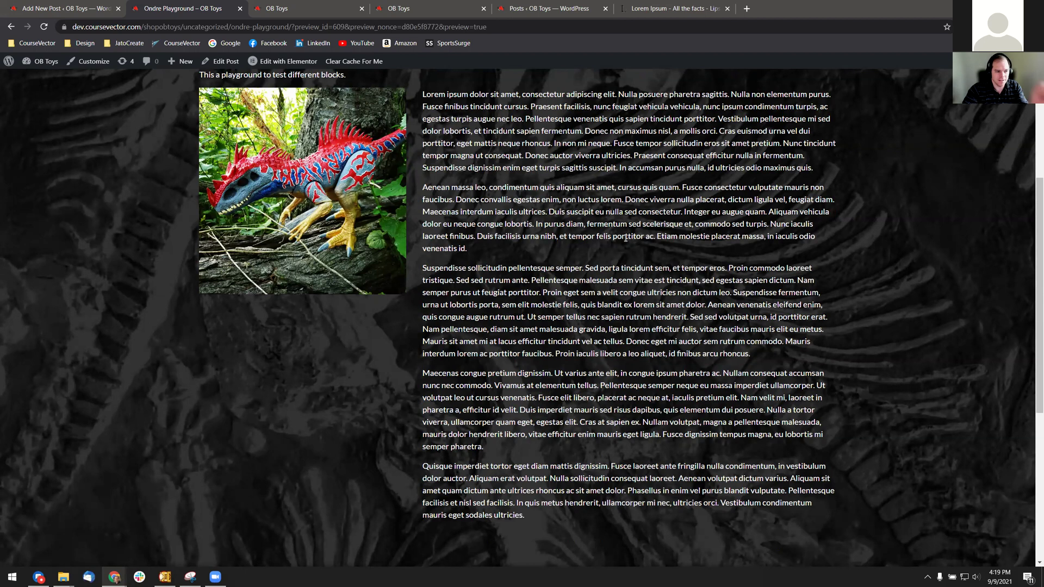
drag(643, 109, 692, 482)
click(692, 473)
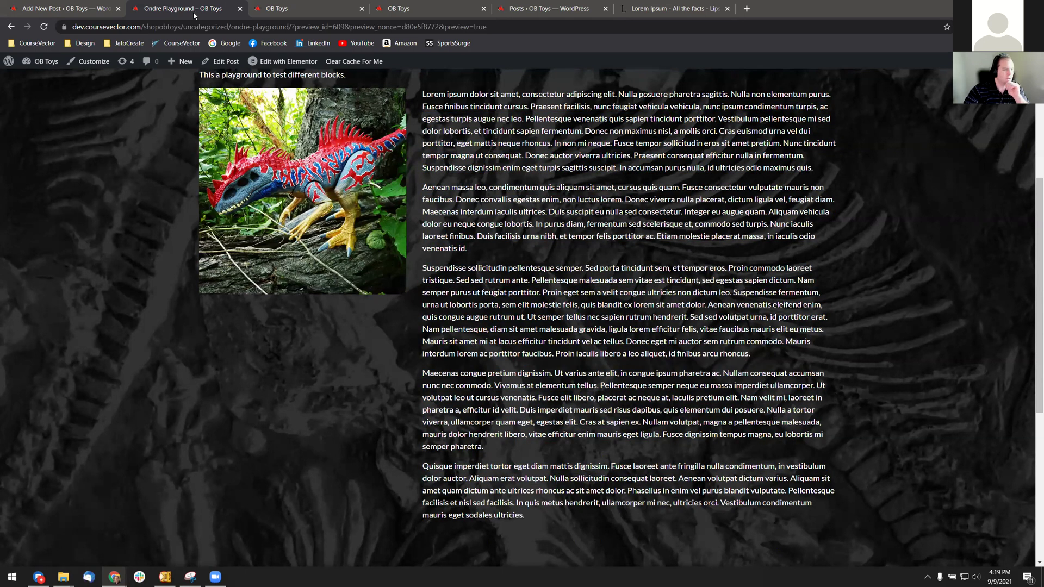
- Return to the post editor and compare selecting the dinosaur image with selecting the narrow column that contains it
click(19, 4)
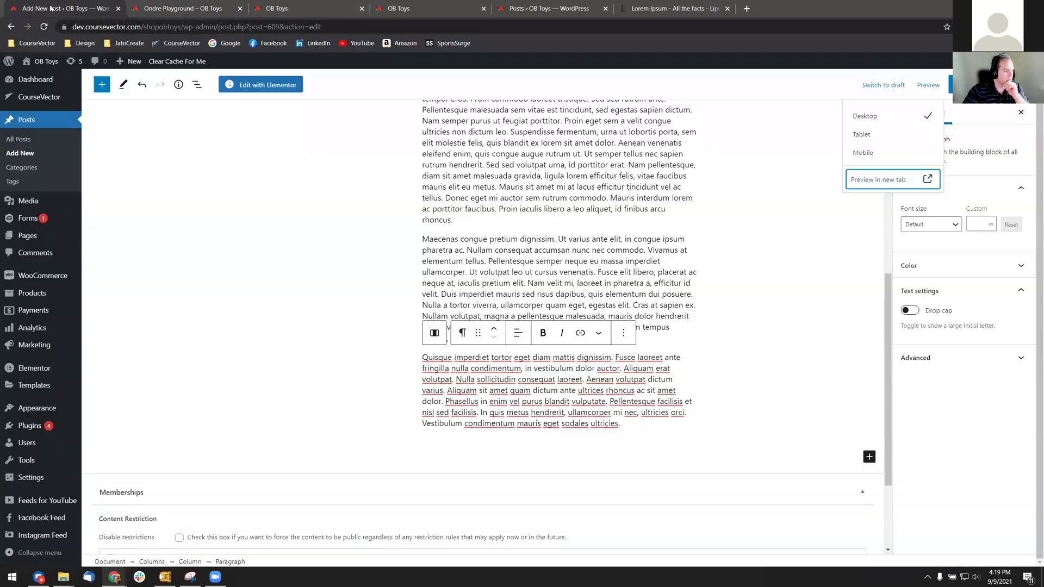
scroll(289, 237, up, 5)
scroll(289, 237, up, 2)
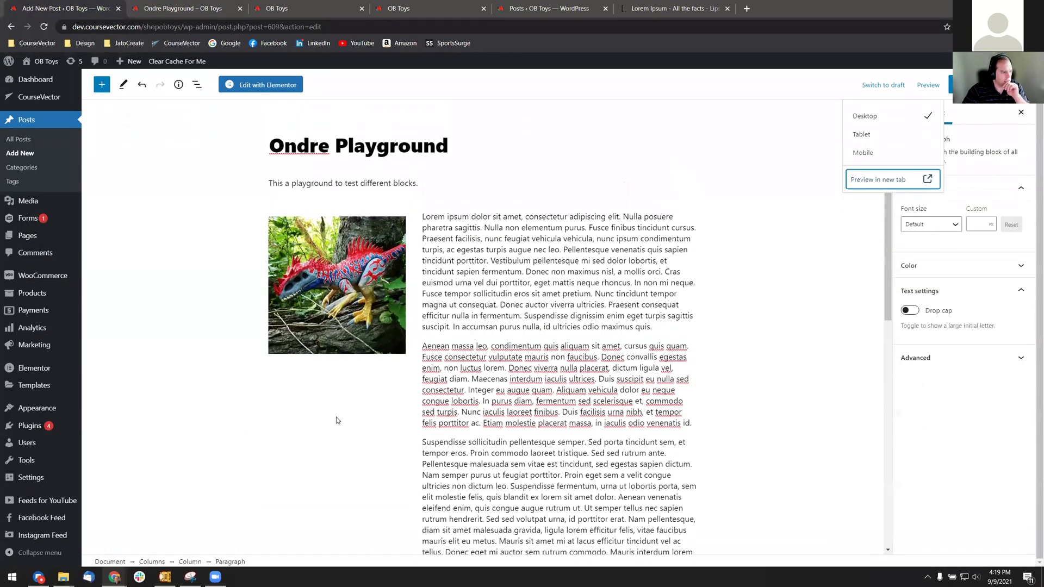
click(339, 422)
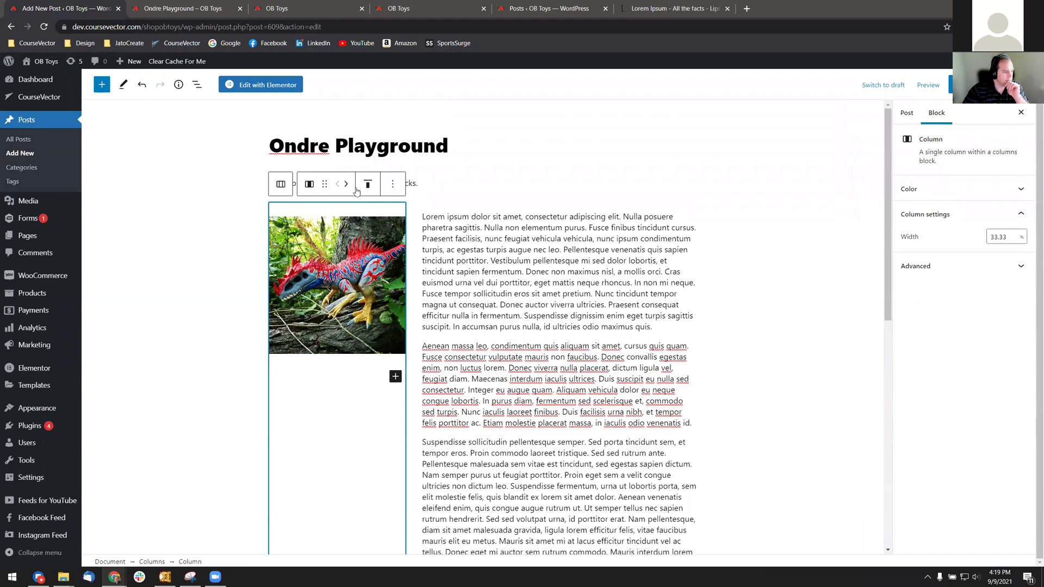
click(354, 266)
click(221, 232)
click(306, 239)
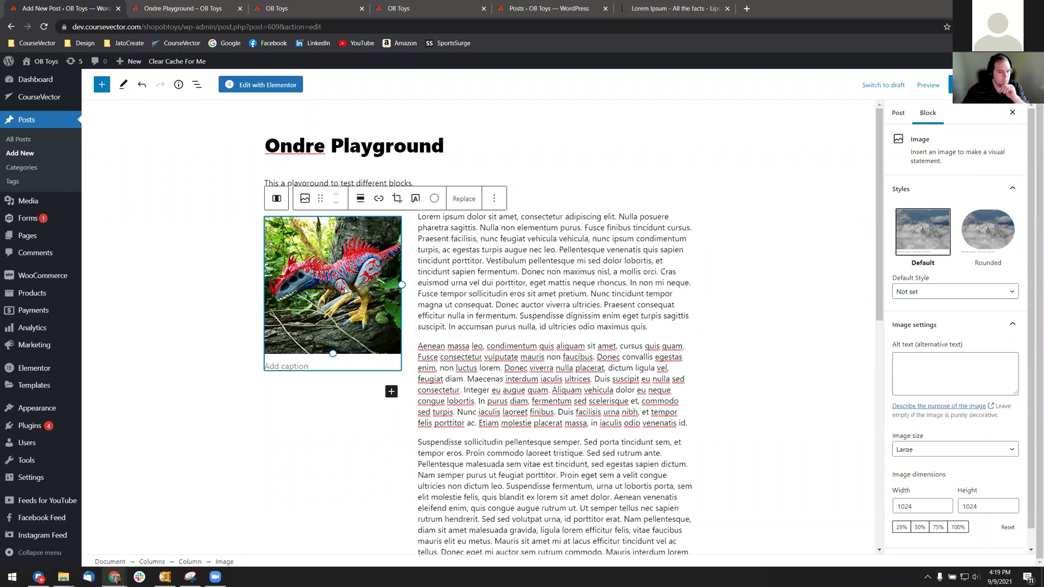
click(204, 286)
click(269, 224)
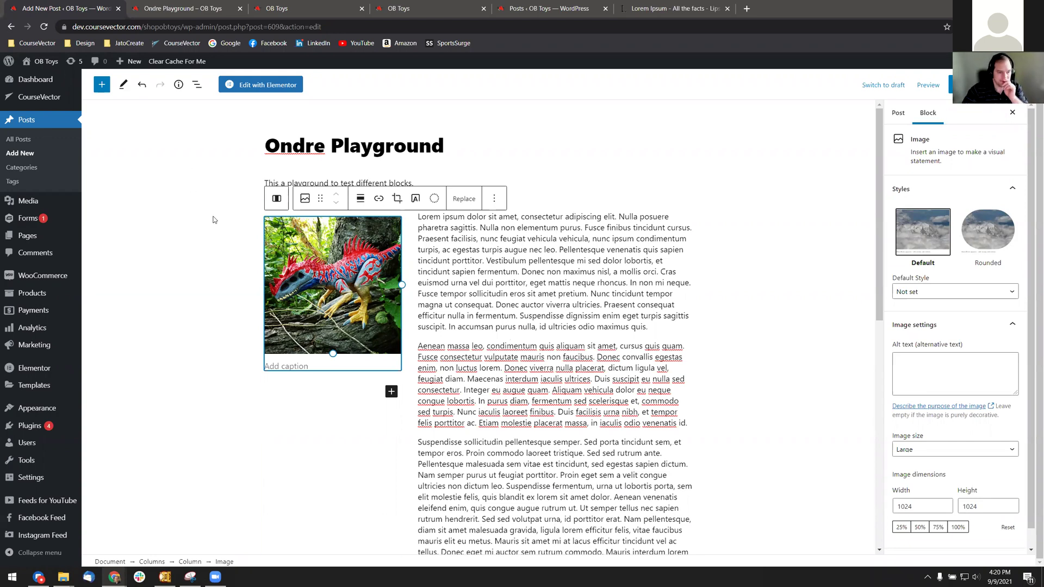
click(304, 396)
click(278, 305)
click(336, 411)
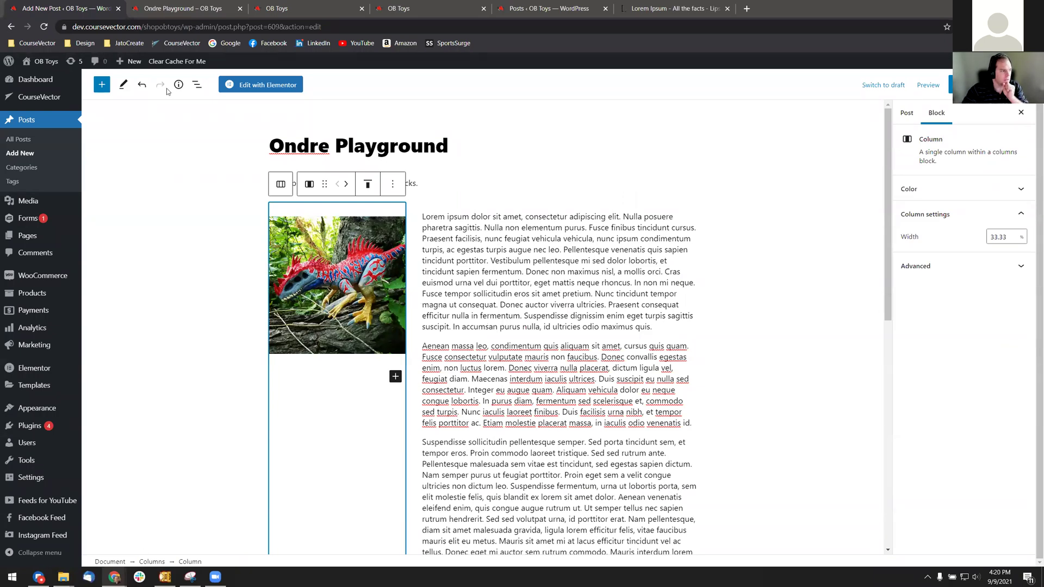
- Show the post's block list, select the parent Columns block and set its vertical alignment to middle
click(197, 86)
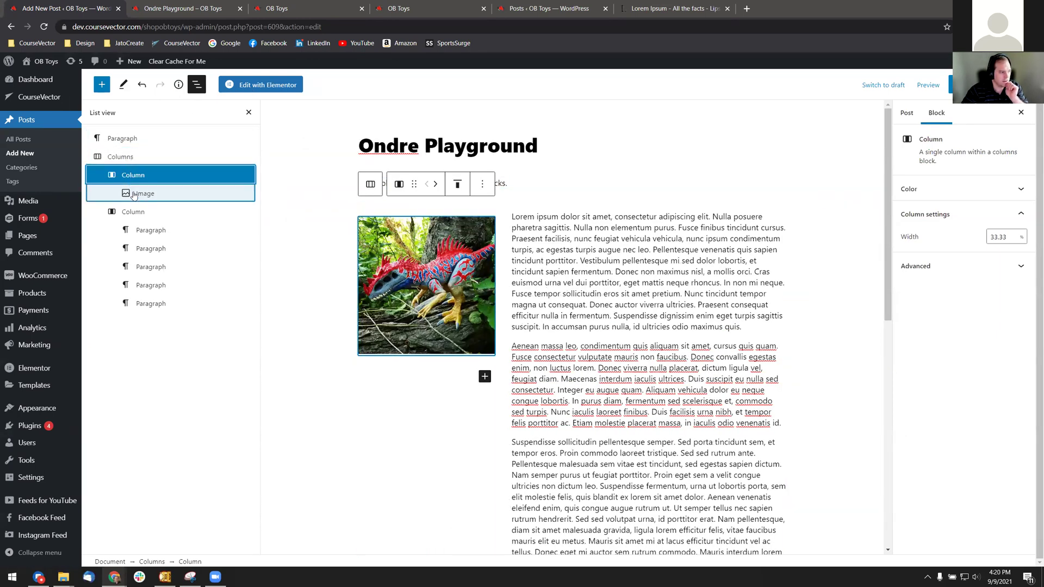
click(123, 162)
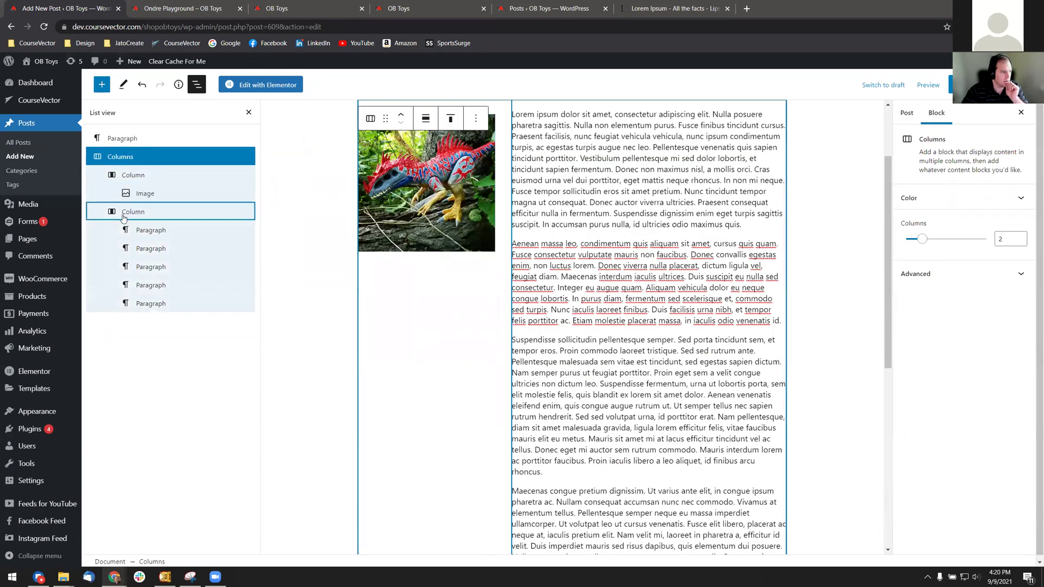
scroll(374, 203, up, 2)
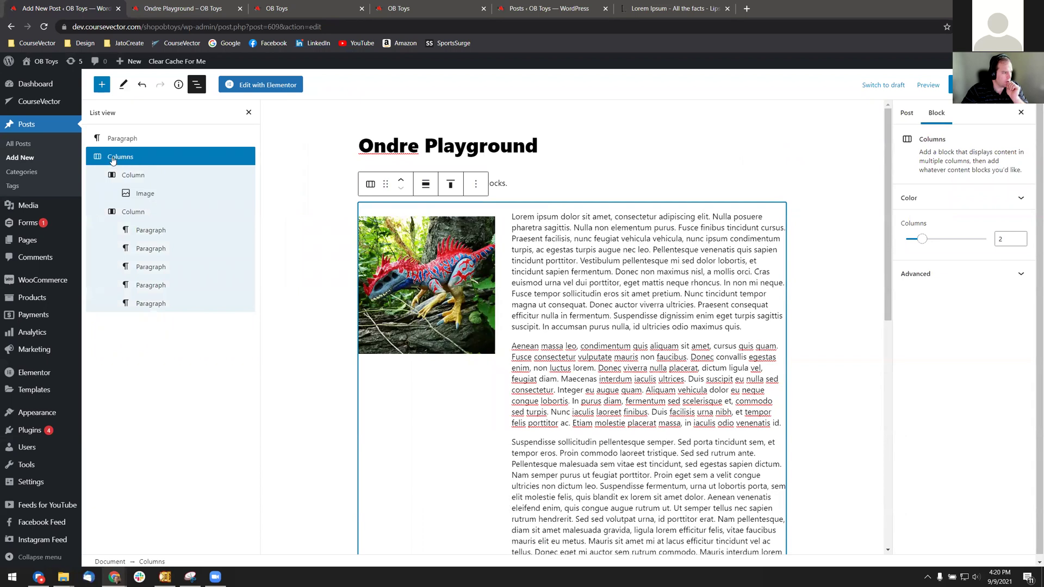
click(447, 188)
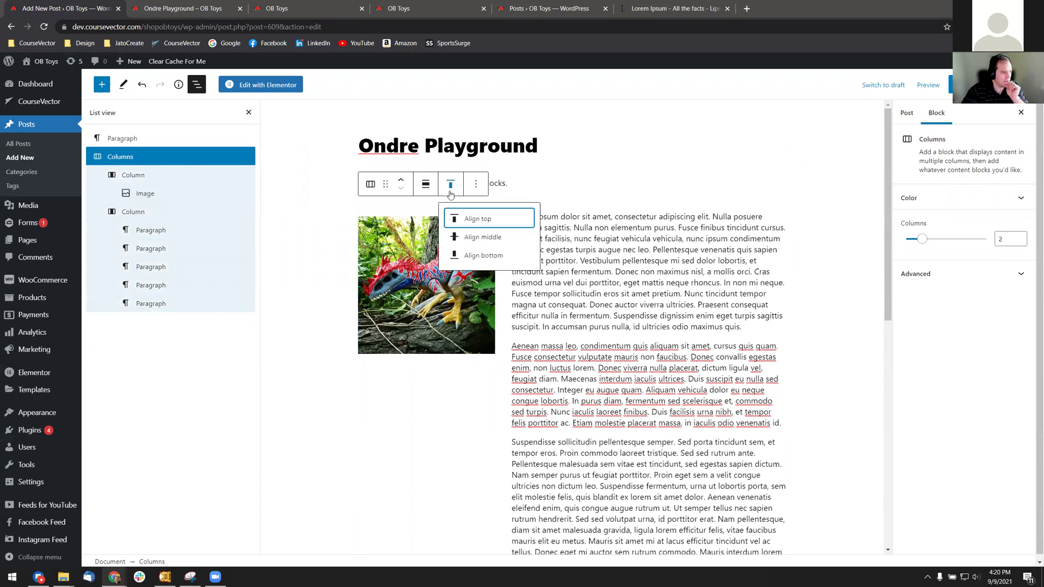
click(479, 253)
scroll(563, 352, down, 2)
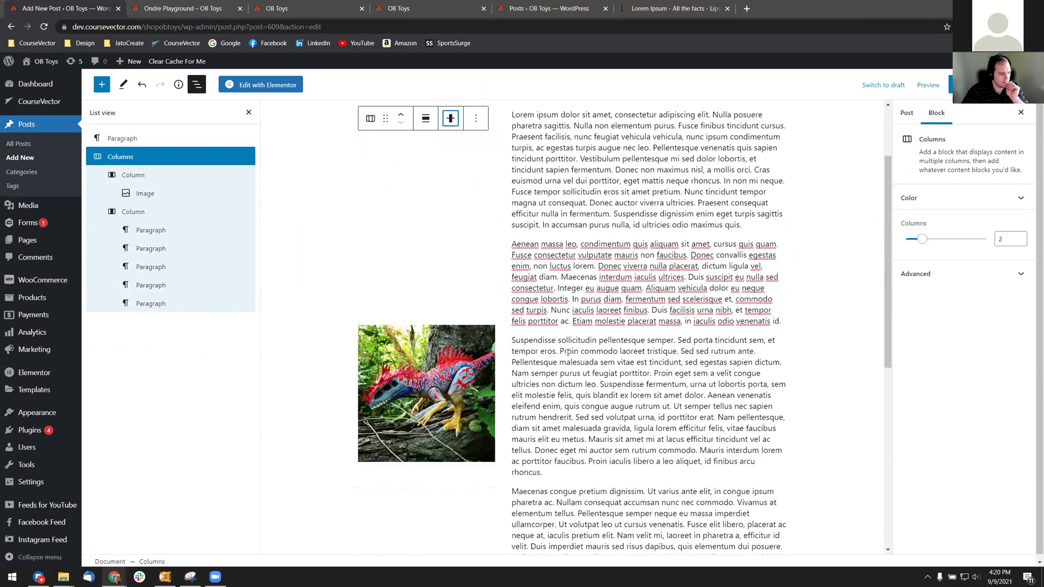
- Select the narrow column holding the image and set its width to 40%
click(136, 176)
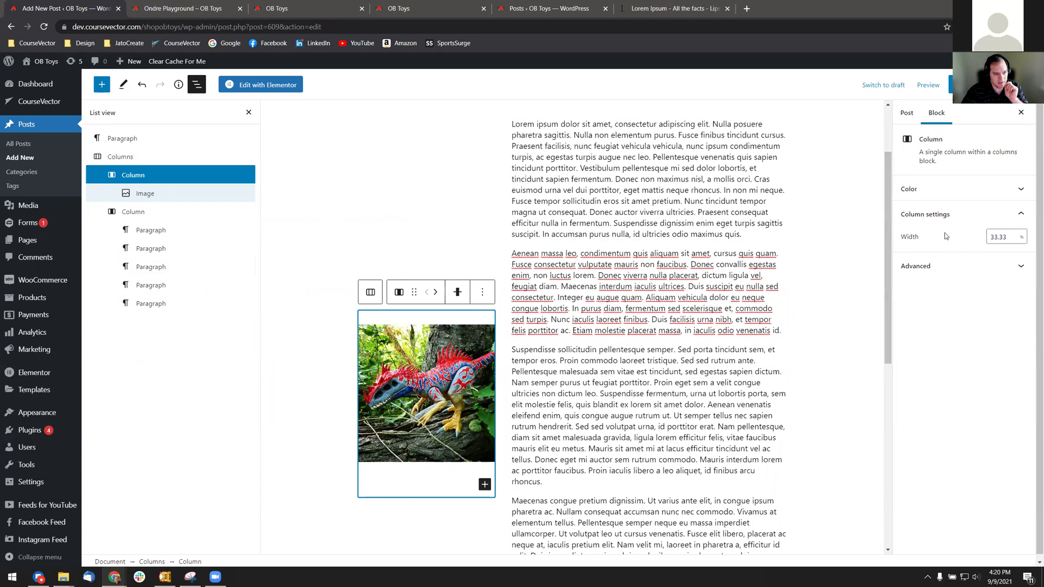
drag(1002, 238, 977, 244)
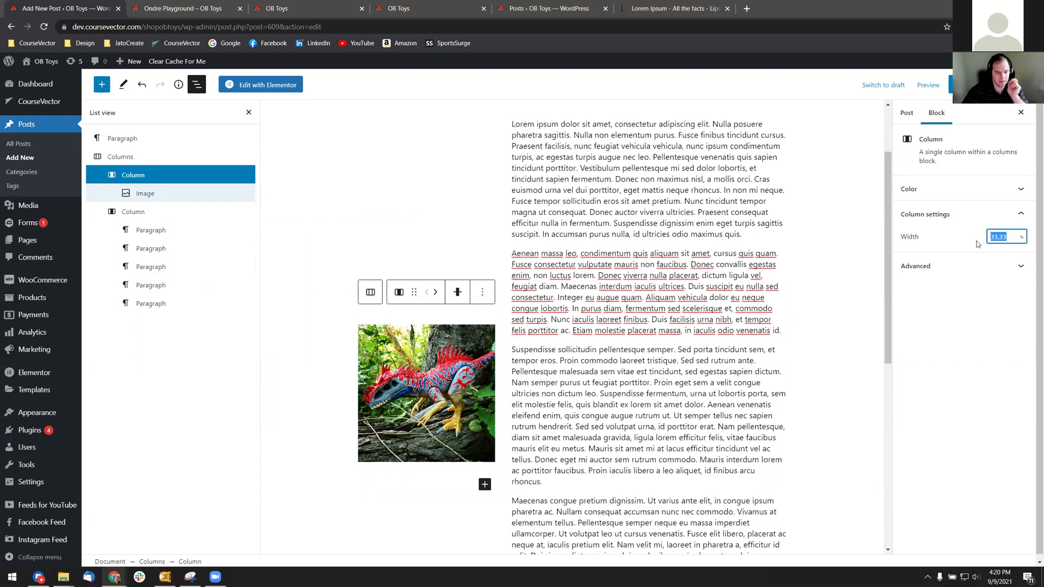
text(40)
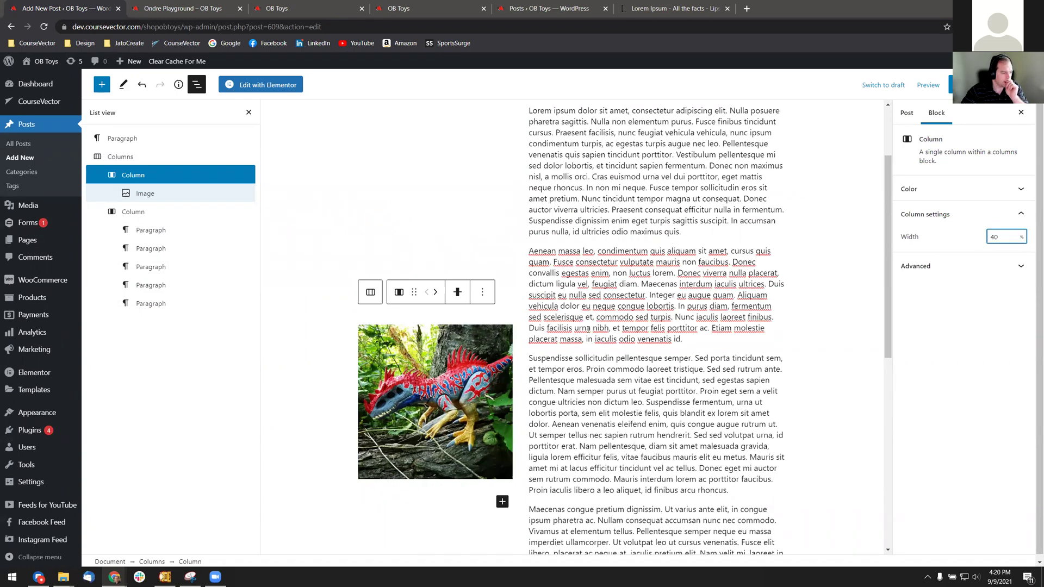
- Examine the nested block structure by selecting the image, its column and the first four paragraphs of the text column
click(383, 361)
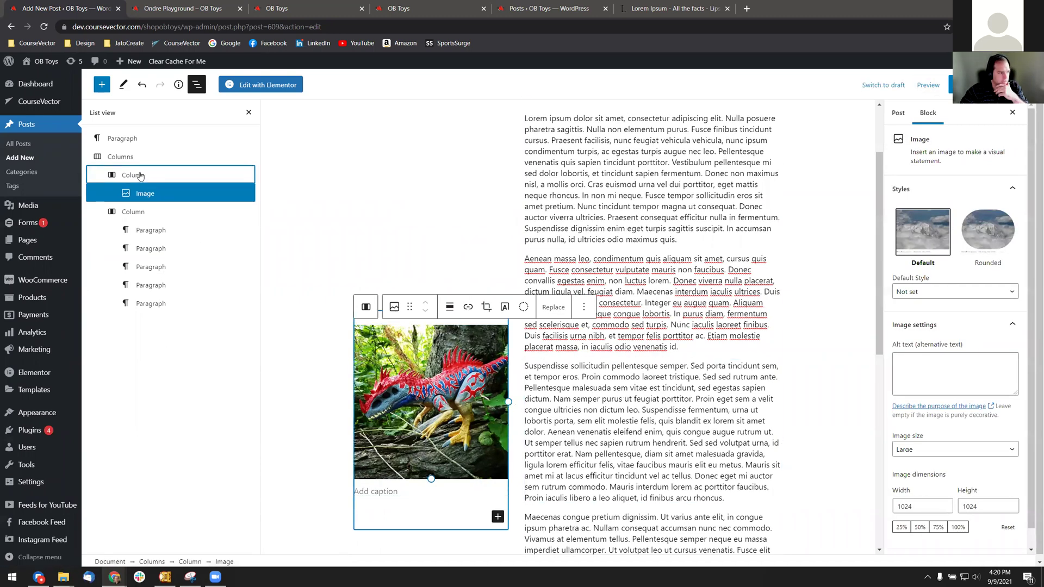
click(133, 175)
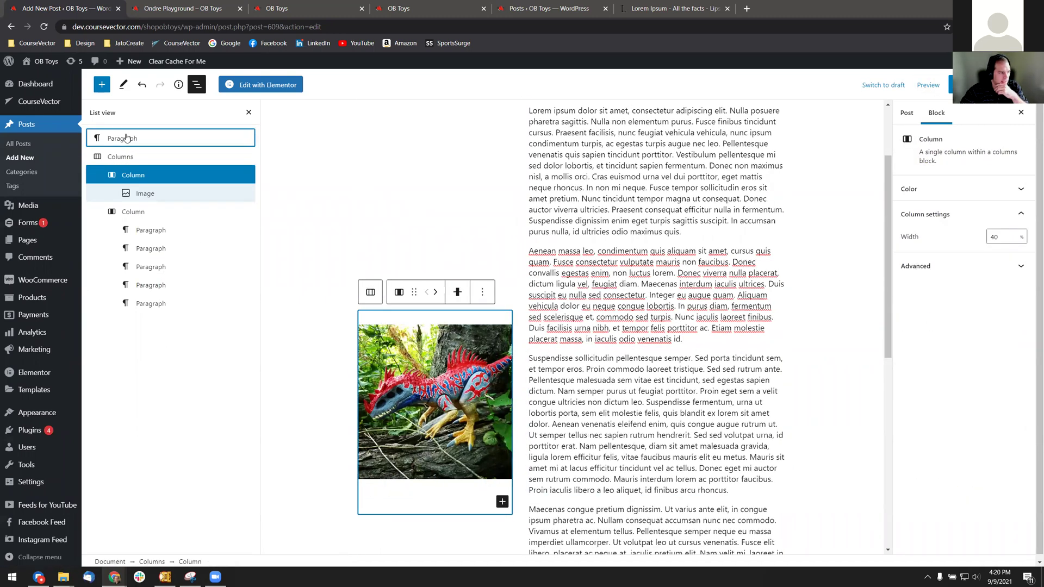
click(150, 230)
click(152, 249)
click(151, 267)
click(151, 285)
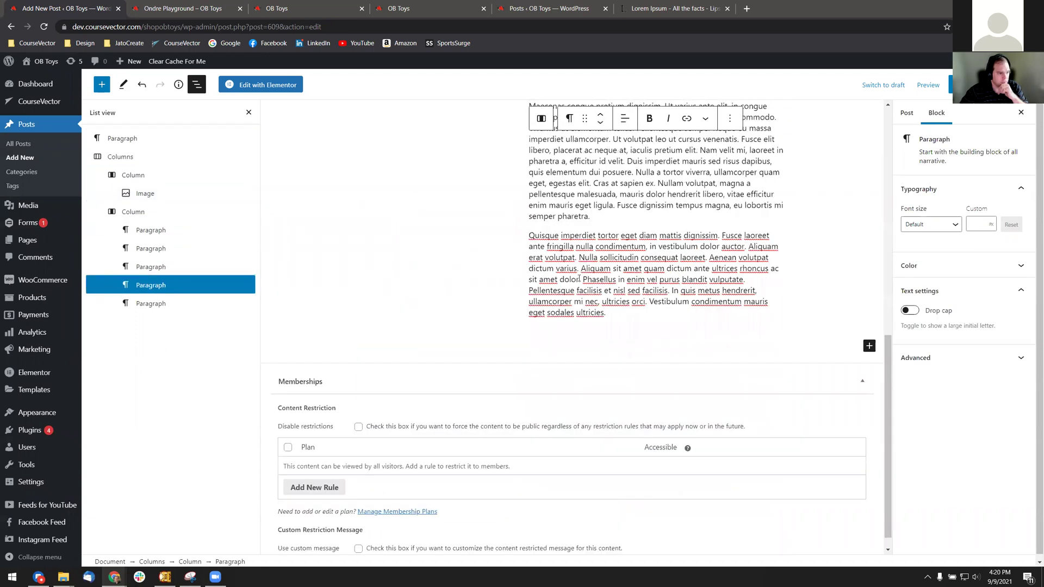
- Select the second paragraph block in the text column, the one beginning "Aenean massa leo"
scroll(567, 270, up, 3)
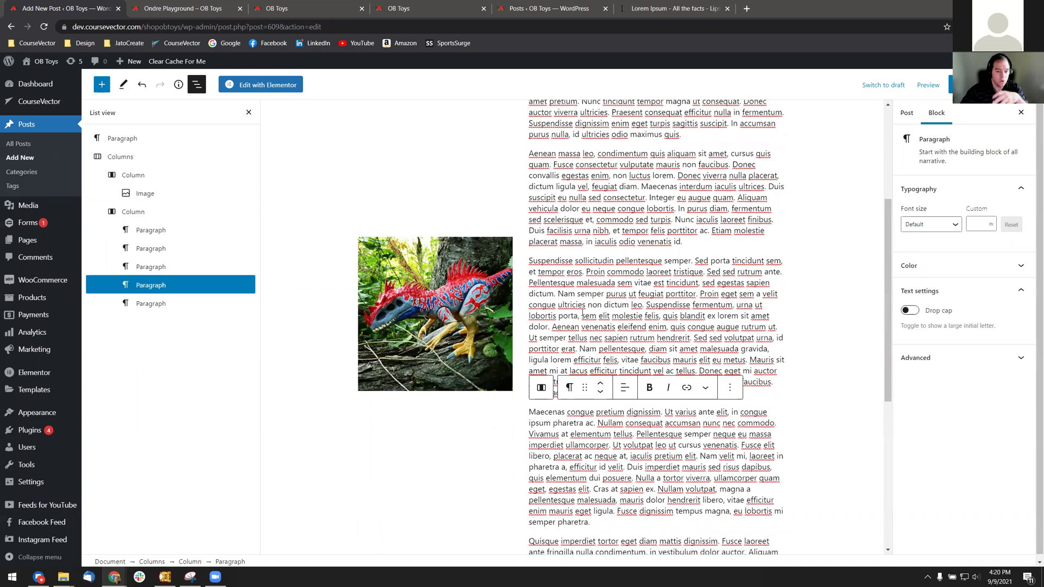
scroll(568, 299, up, 3)
scroll(593, 287, up, 2)
drag(530, 307, 680, 383)
click(680, 383)
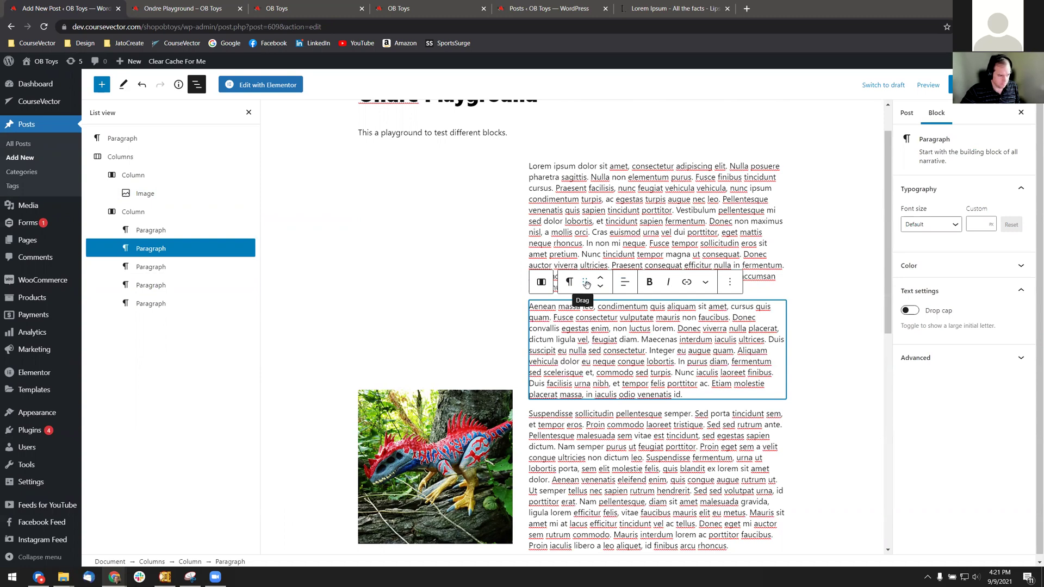
- Move the "Aenean massa leo" paragraph from the text column into the narrow column and place it directly below the image
drag(585, 282, 429, 226)
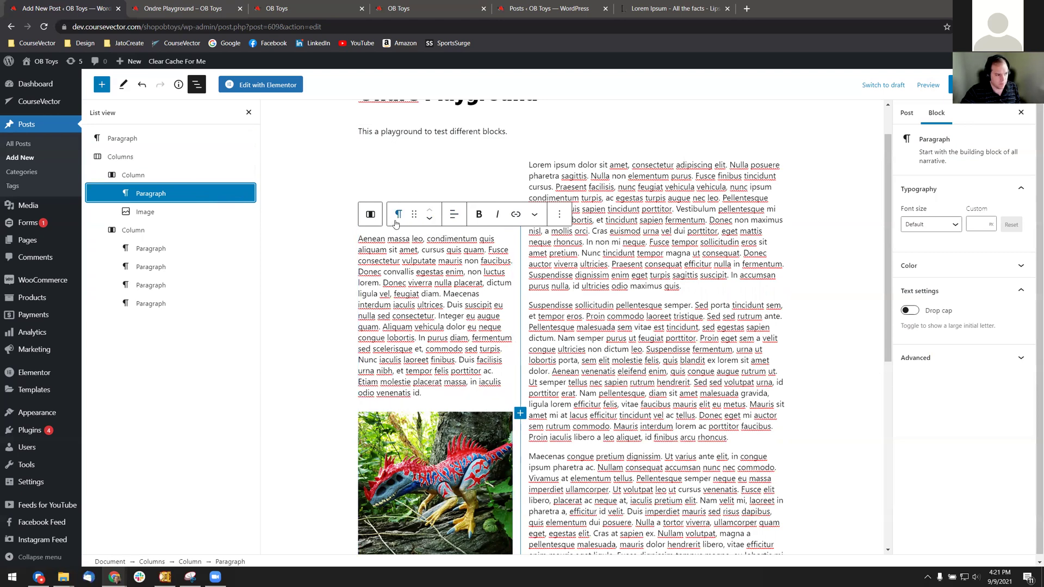
click(430, 218)
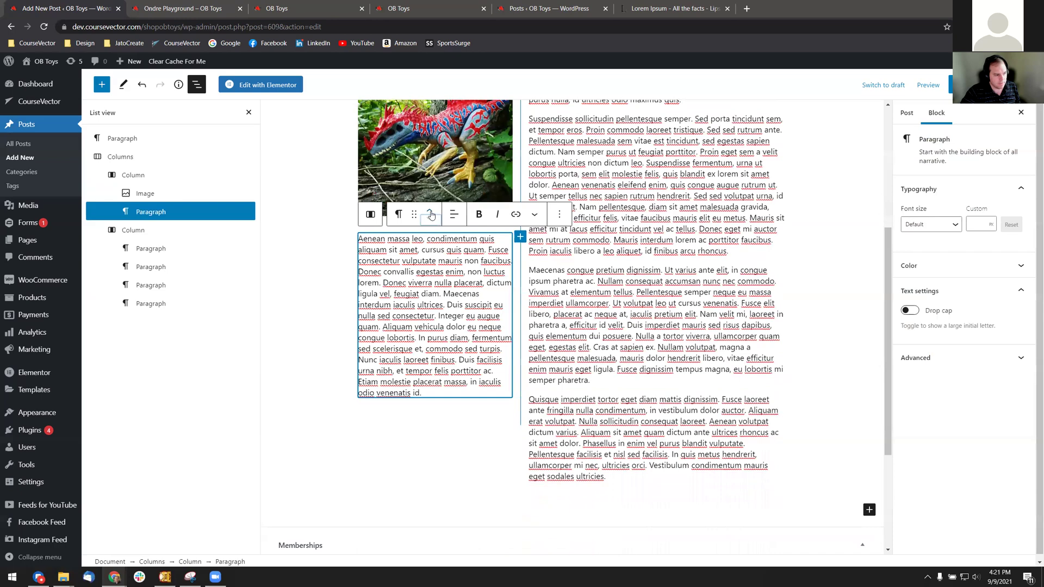
click(430, 211)
click(430, 218)
scroll(630, 250, up, 3)
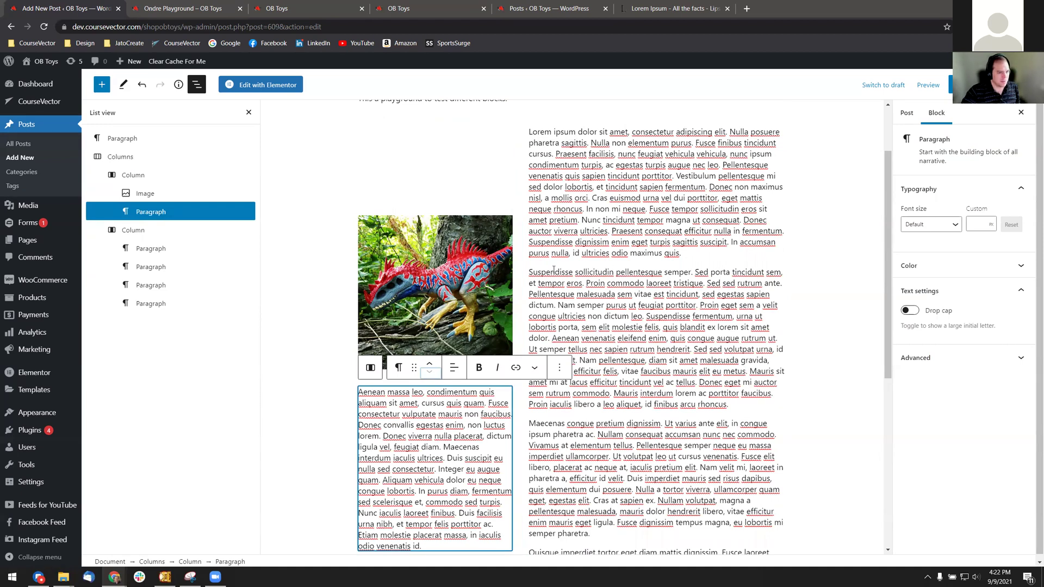
- Close the list view and remove the introductory paragraph block "This a playground to test different blocks."
click(249, 113)
click(478, 199)
click(402, 183)
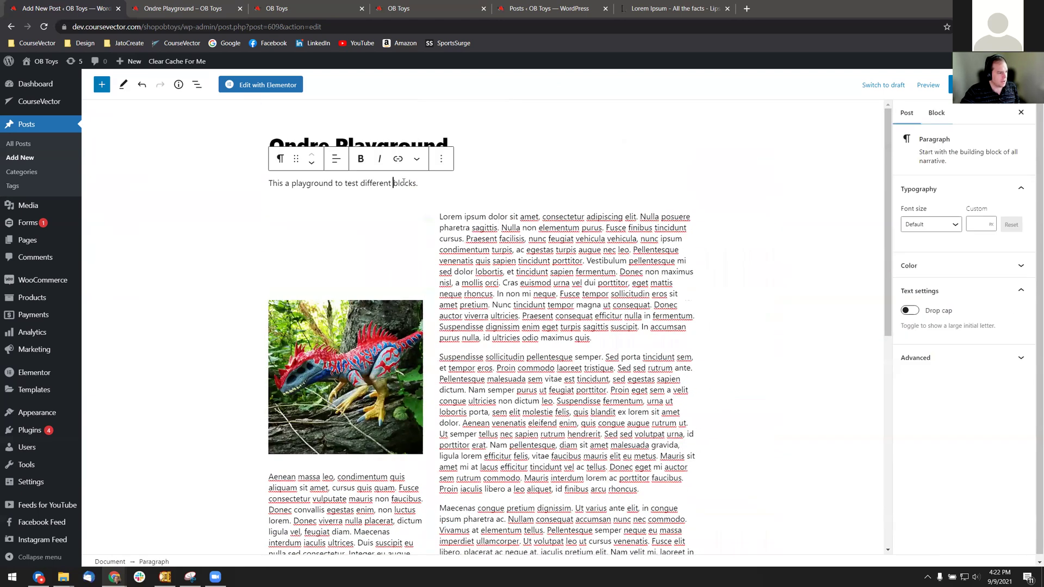
click(434, 167)
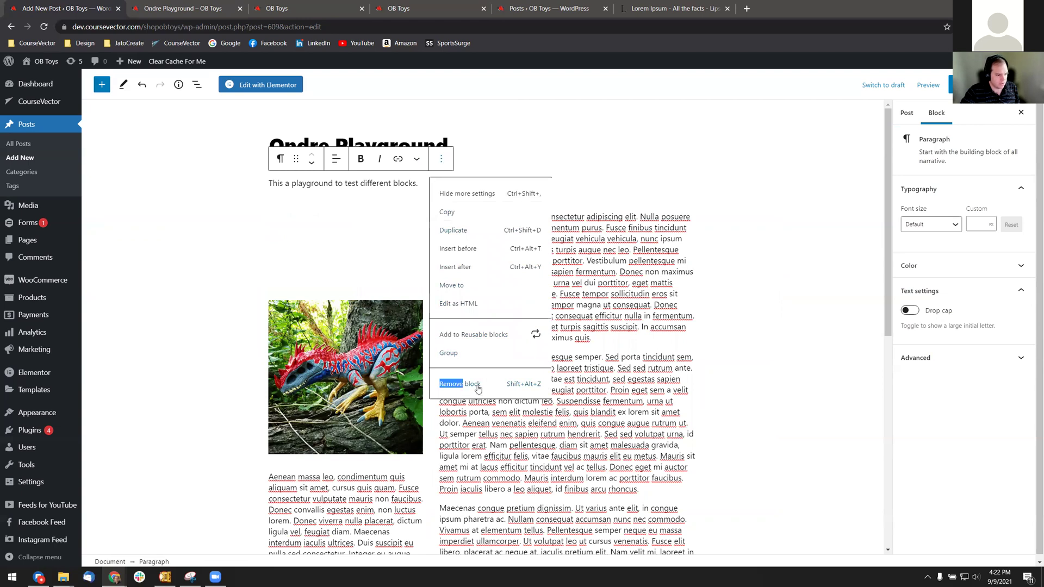
click(438, 168)
click(441, 162)
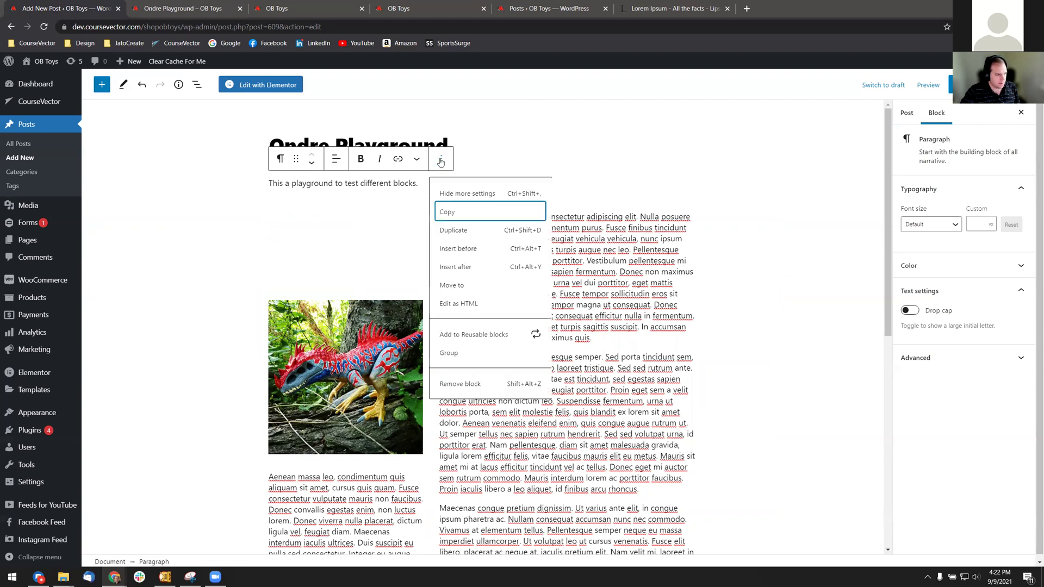
click(462, 388)
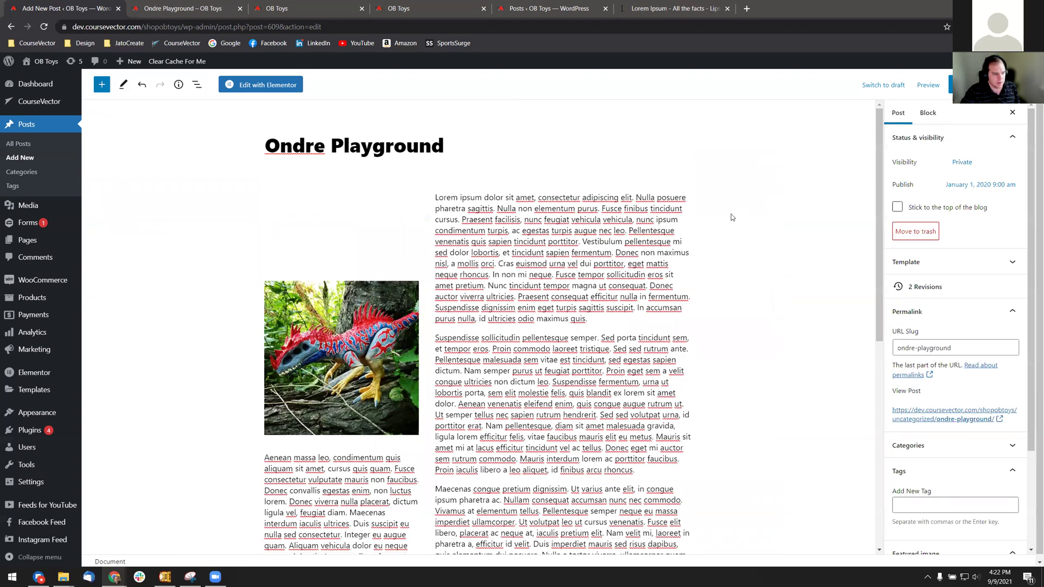
- Update the post and review its two-column layout on the published page
scroll(731, 217, down, 5)
scroll(766, 232, up, 3)
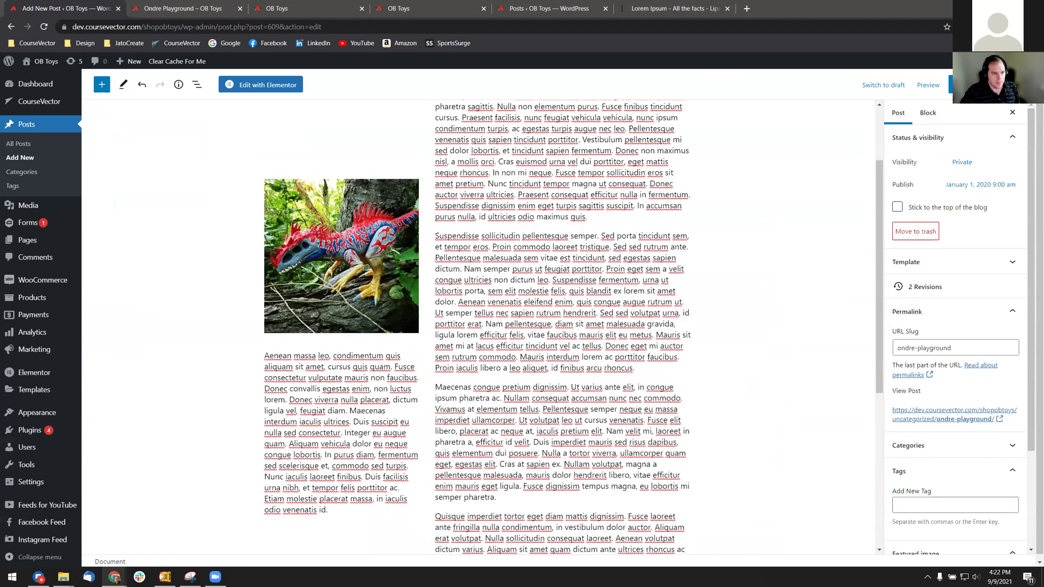
key(ctrl+s)
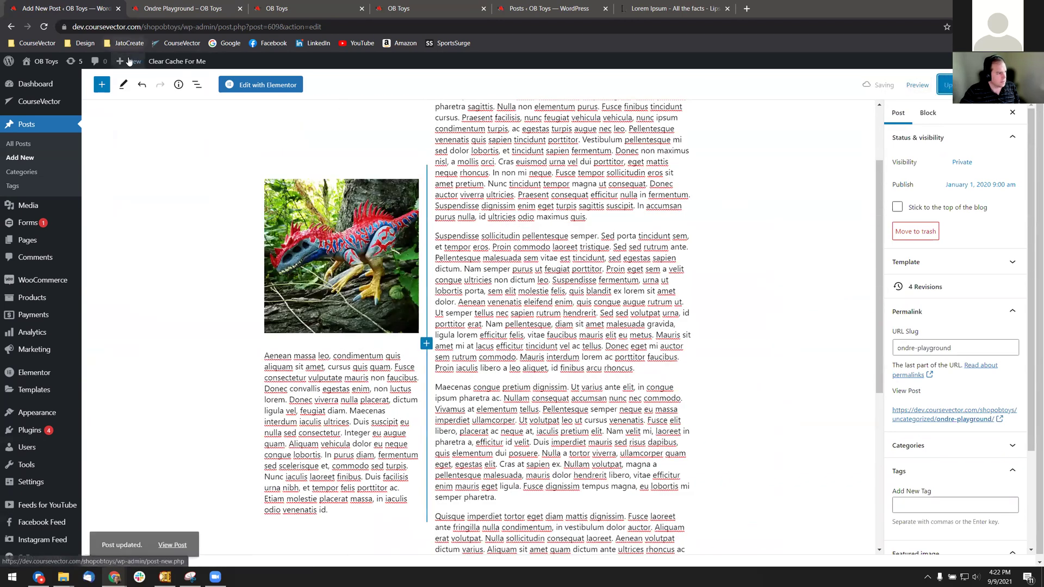
mouse_move(130, 61)
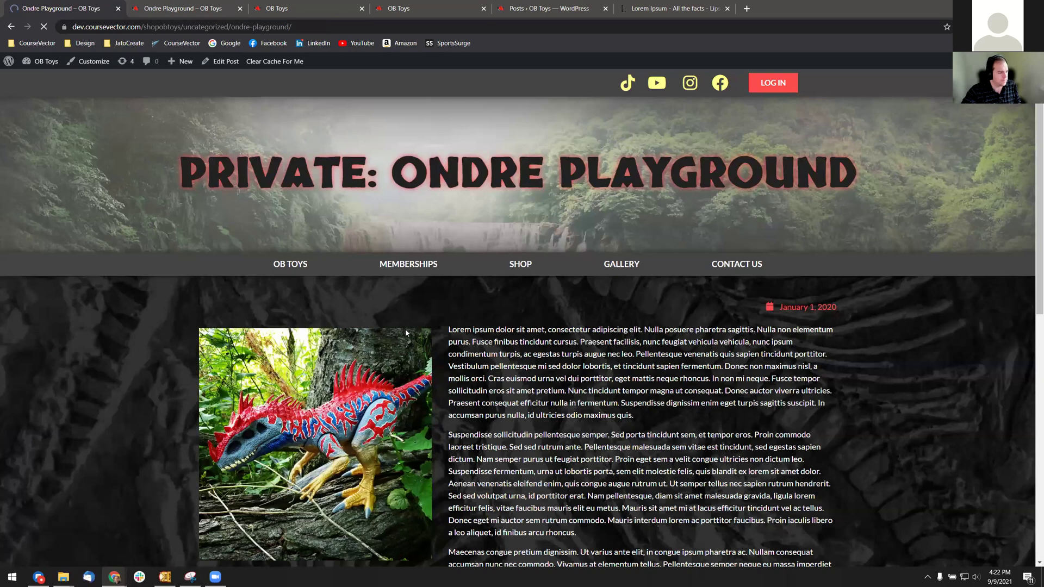
scroll(405, 331, down, 3)
scroll(405, 335, down, 1)
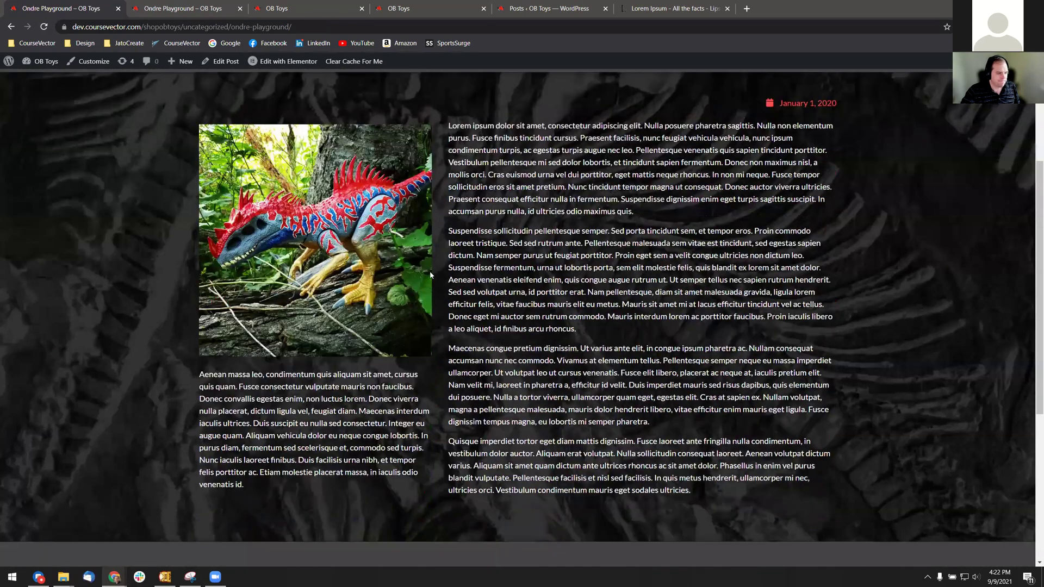
scroll(431, 275, up, 2)
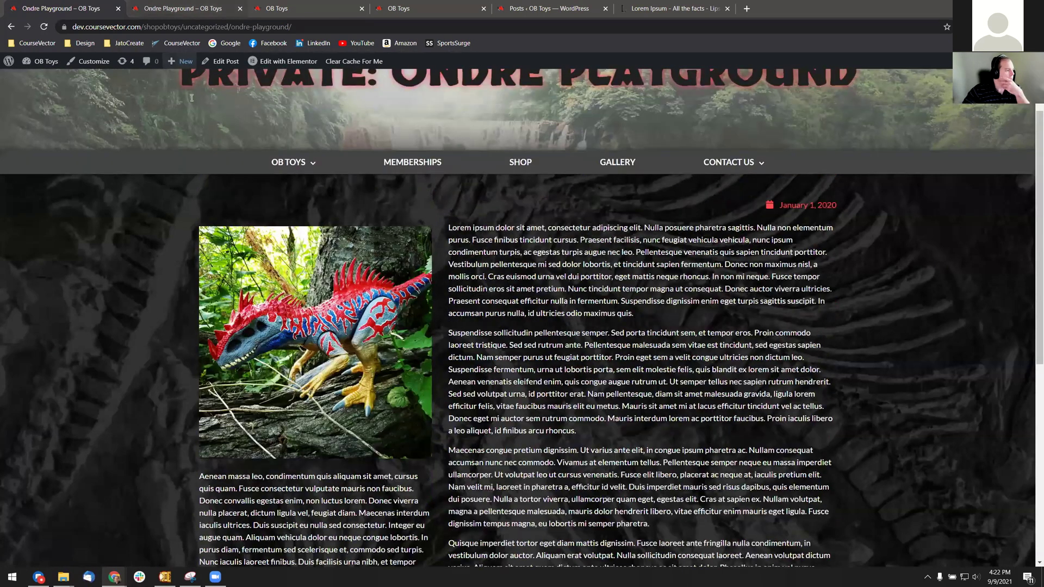
scroll(232, 129, up, 2)
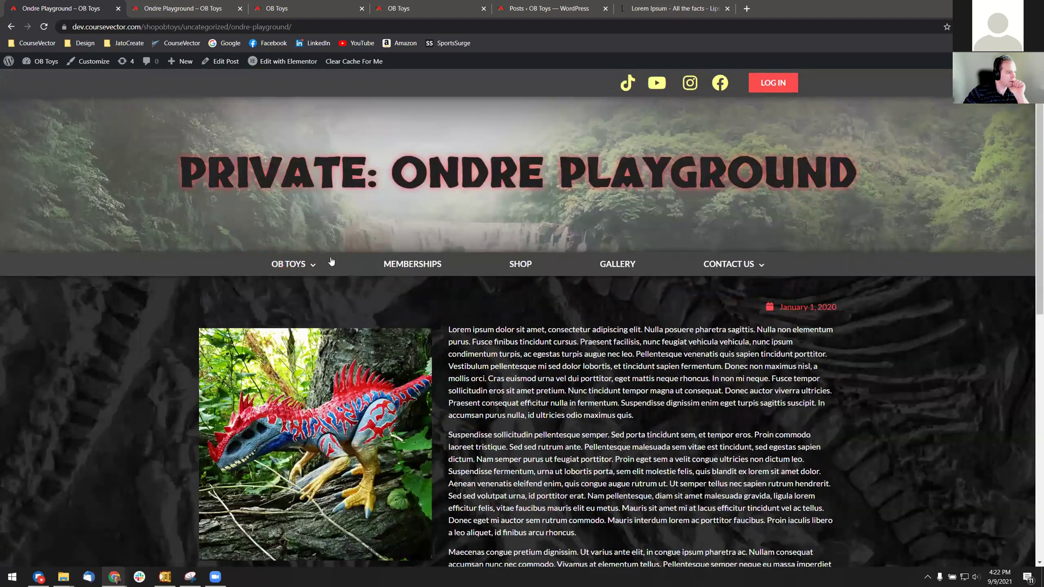
- Go through the site's home page to the admin dashboard and open the About page from the page list for editing
click(296, 265)
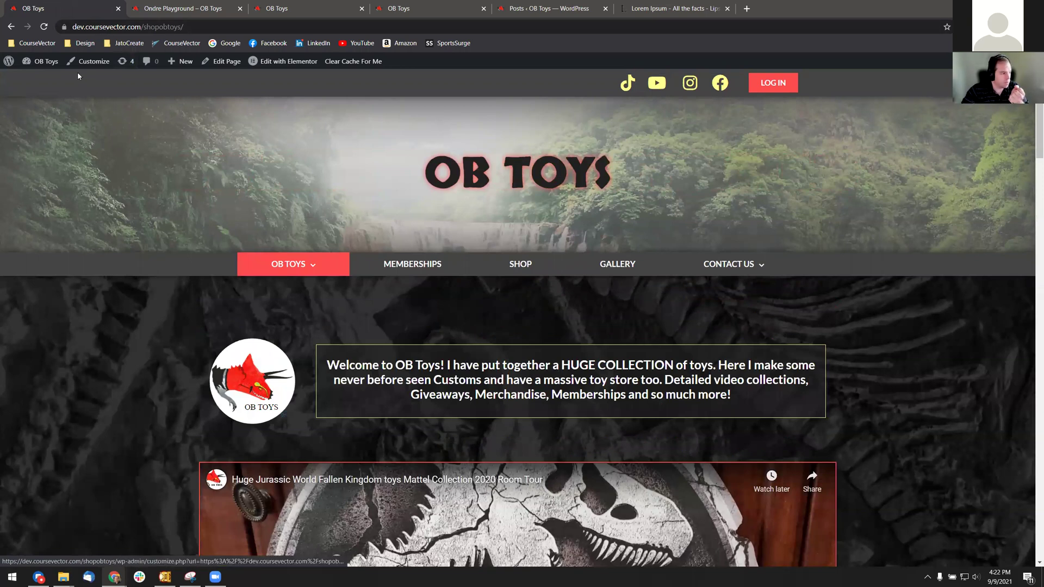
click(40, 78)
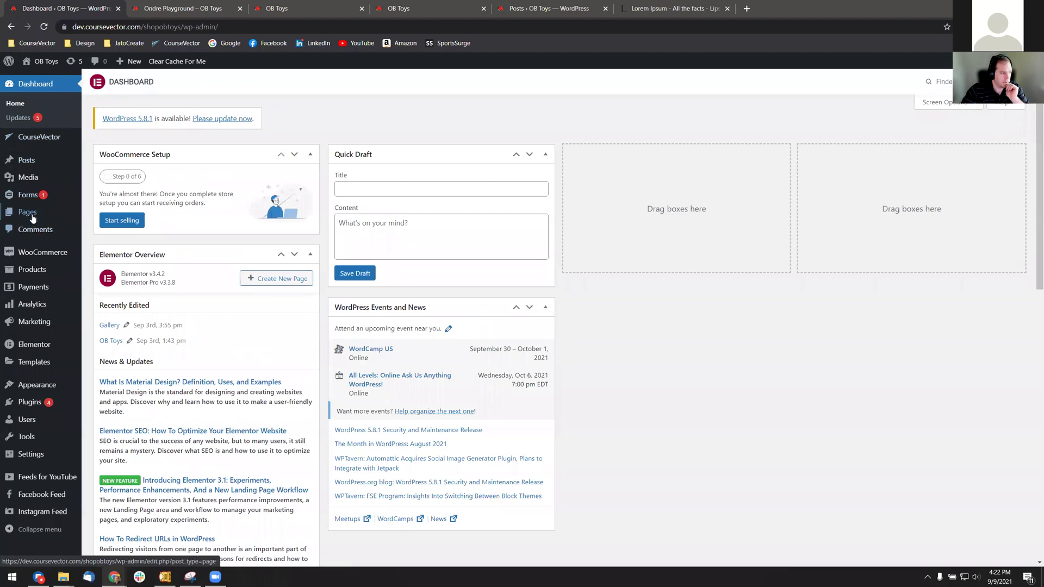
click(28, 213)
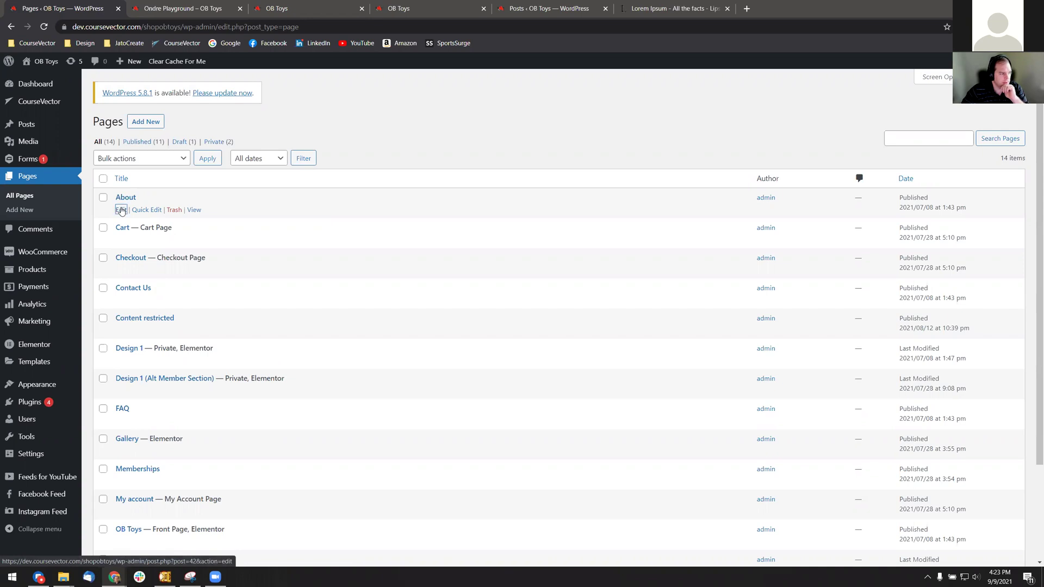
click(120, 210)
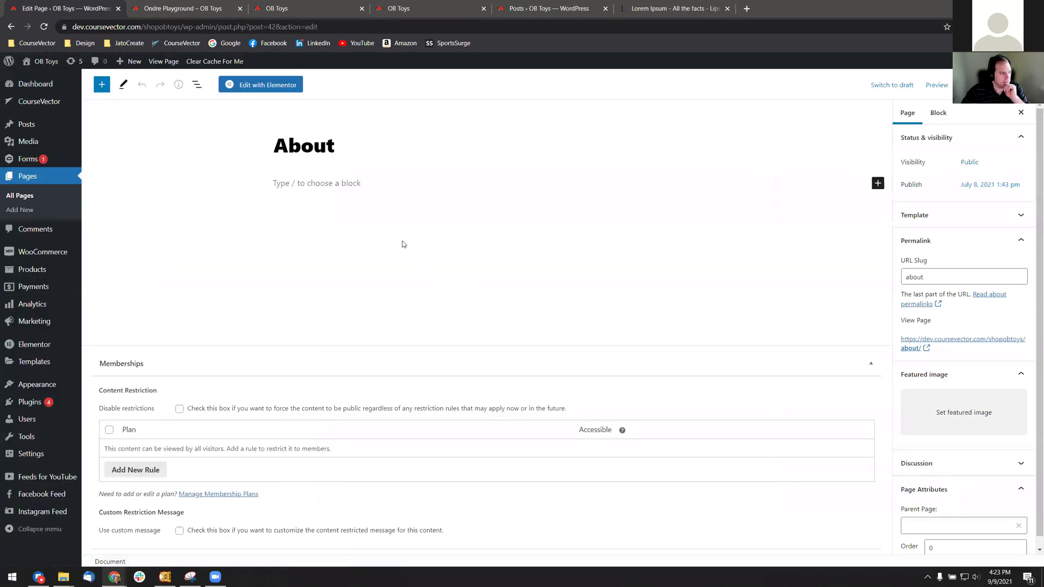
- Compare the About page's content in the editor with its published version
click(351, 184)
click(163, 61)
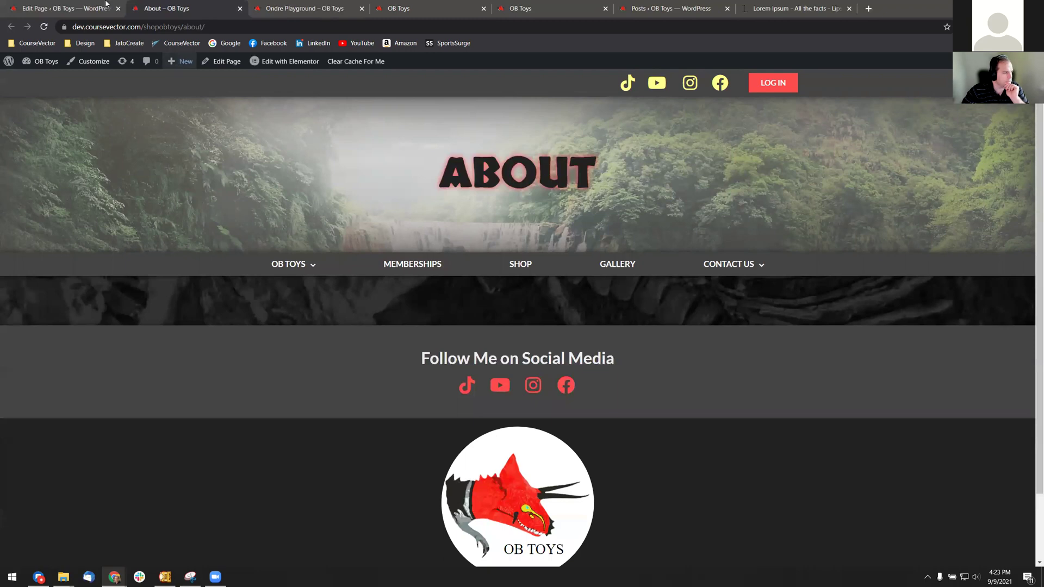
click(106, 5)
click(322, 183)
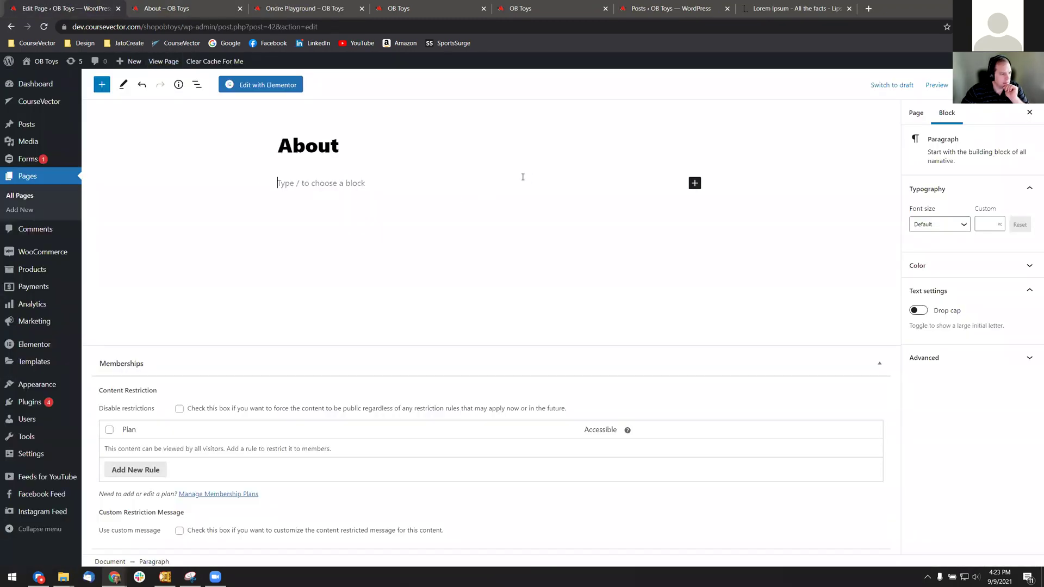
click(206, 5)
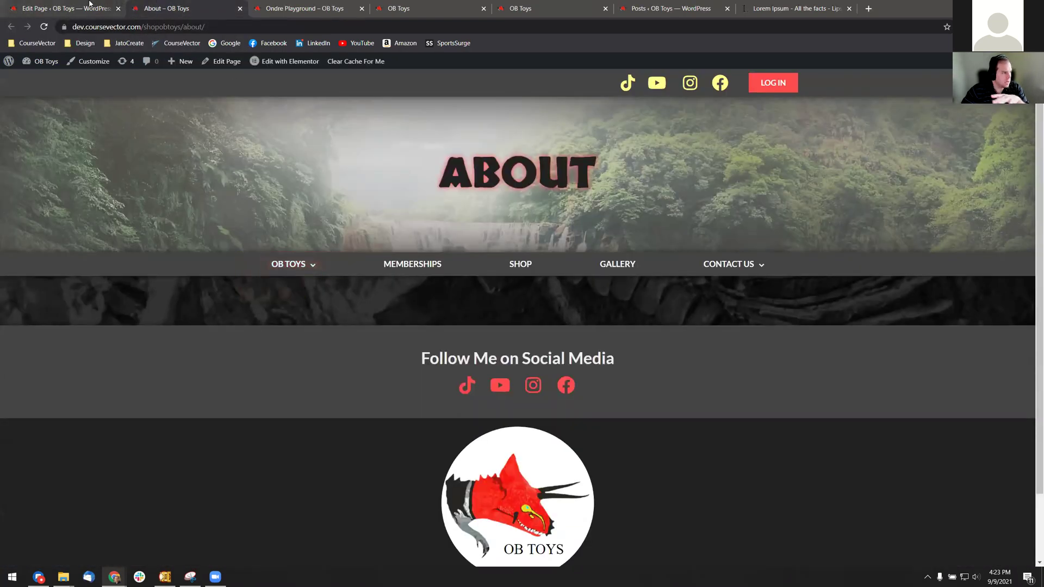
click(108, 8)
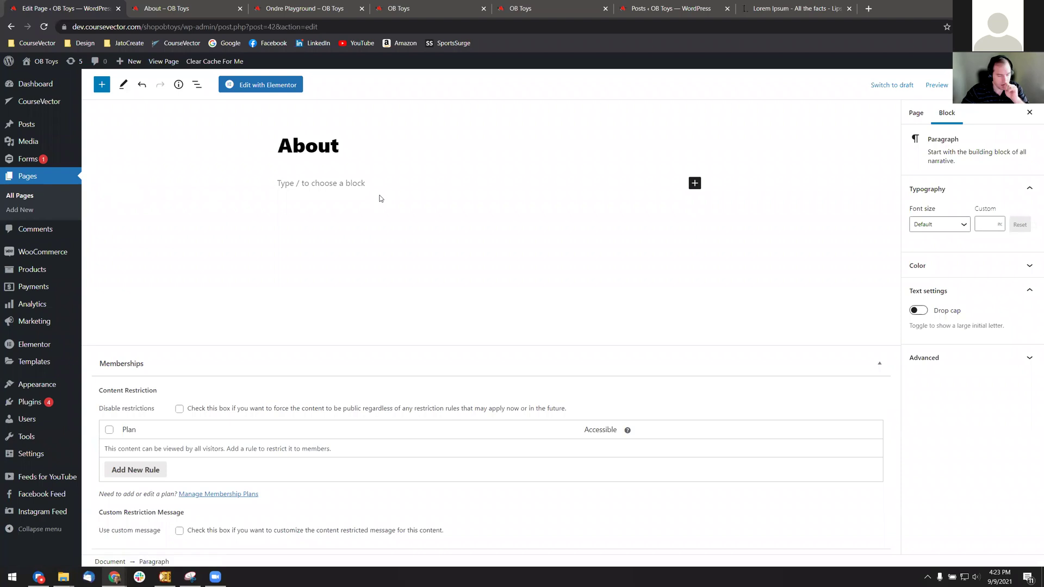
- Leave the About editor for the page list, and view the contact form on the published Contact Us page
click(25, 182)
click(571, 84)
click(199, 9)
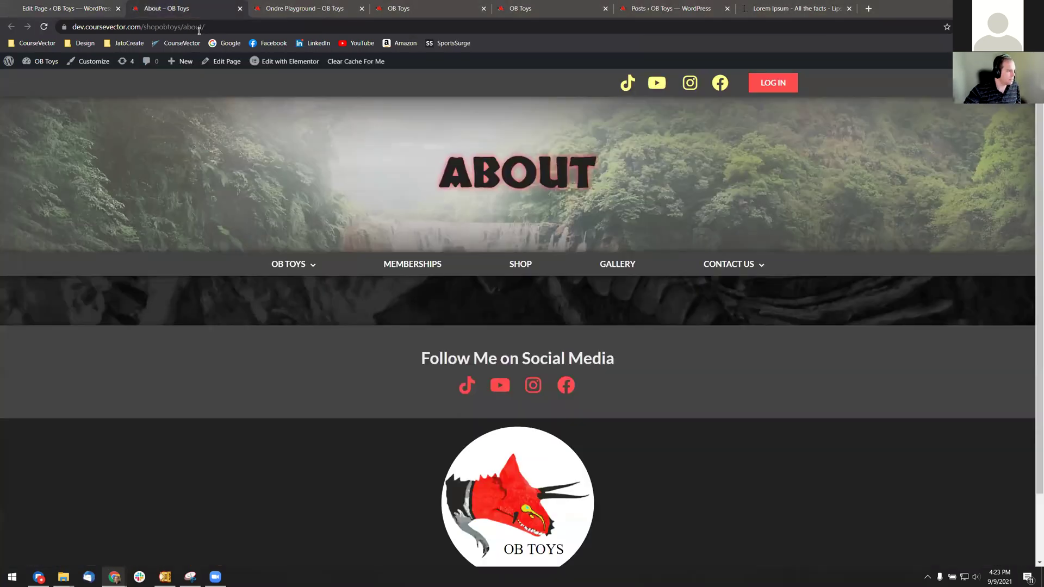
click(728, 265)
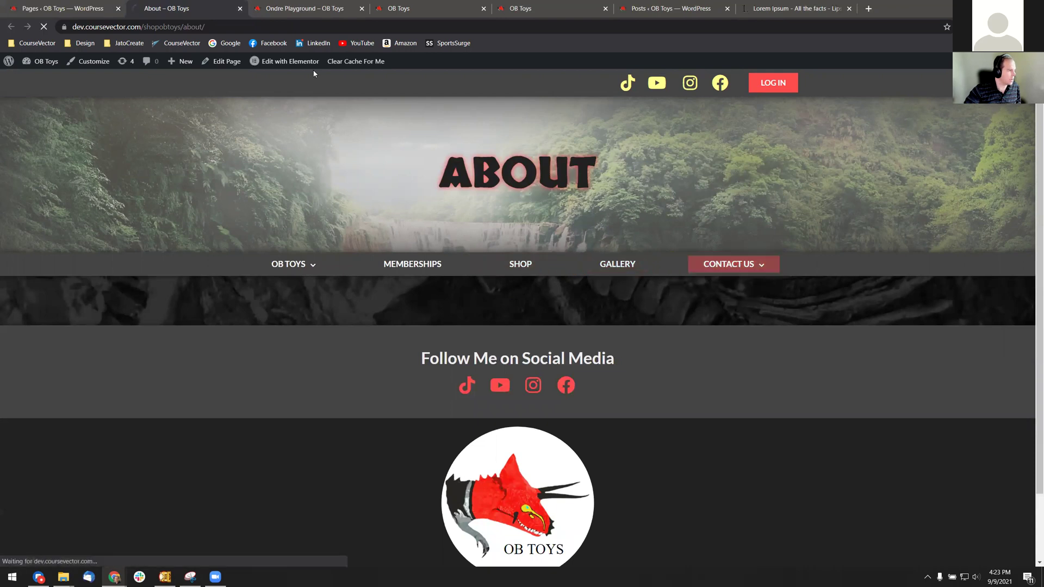
scroll(526, 285, down, 6)
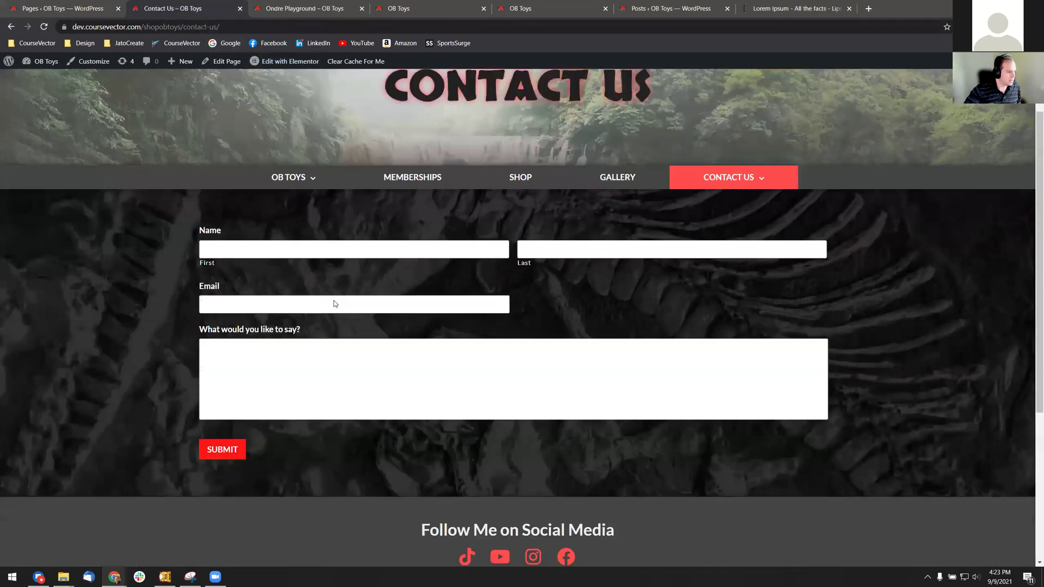
- Open the Contact Us page for editing from the page list and close the tab with its published version
key(ctrl+shift+Tab)
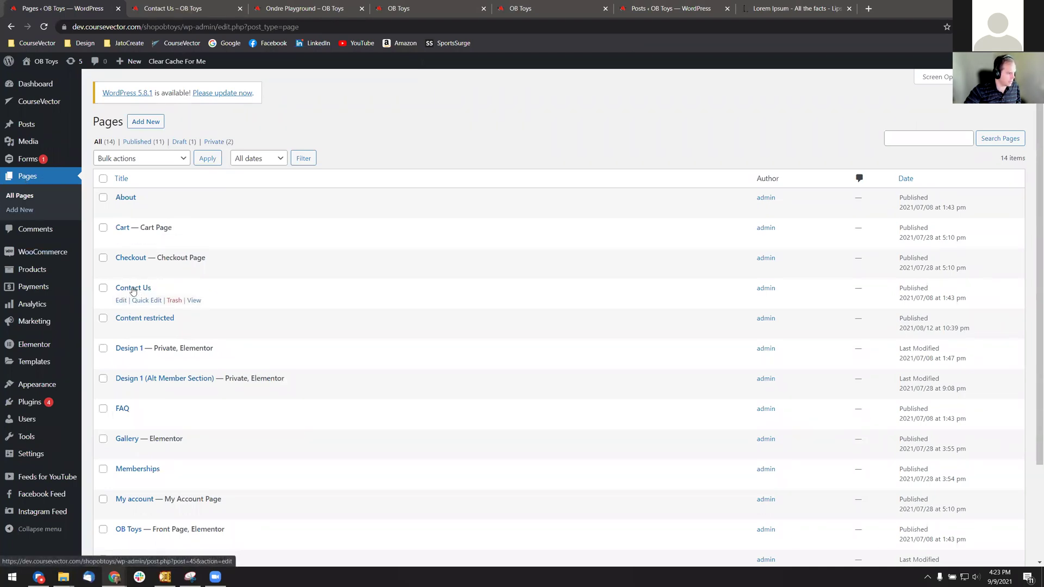
click(123, 302)
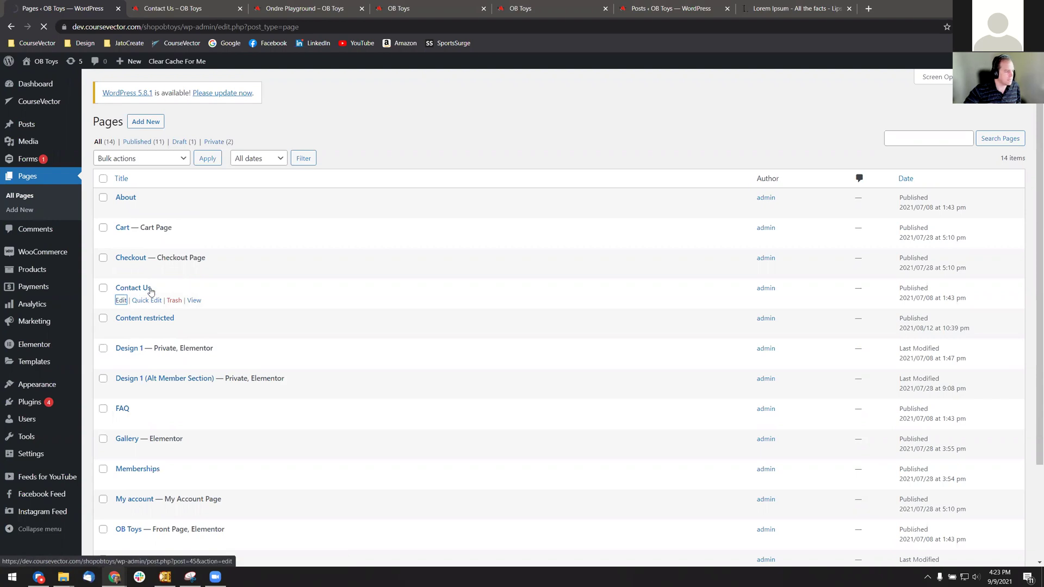
click(240, 8)
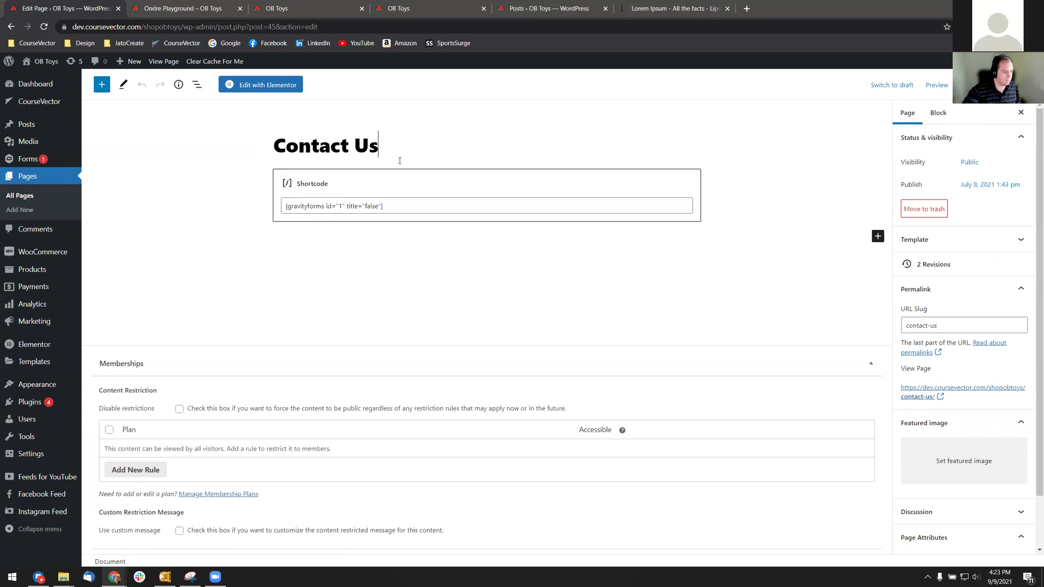
- Add an empty paragraph above the Shortcode block and search the available blocks for "icon", clearing the search at the end
key(Return)
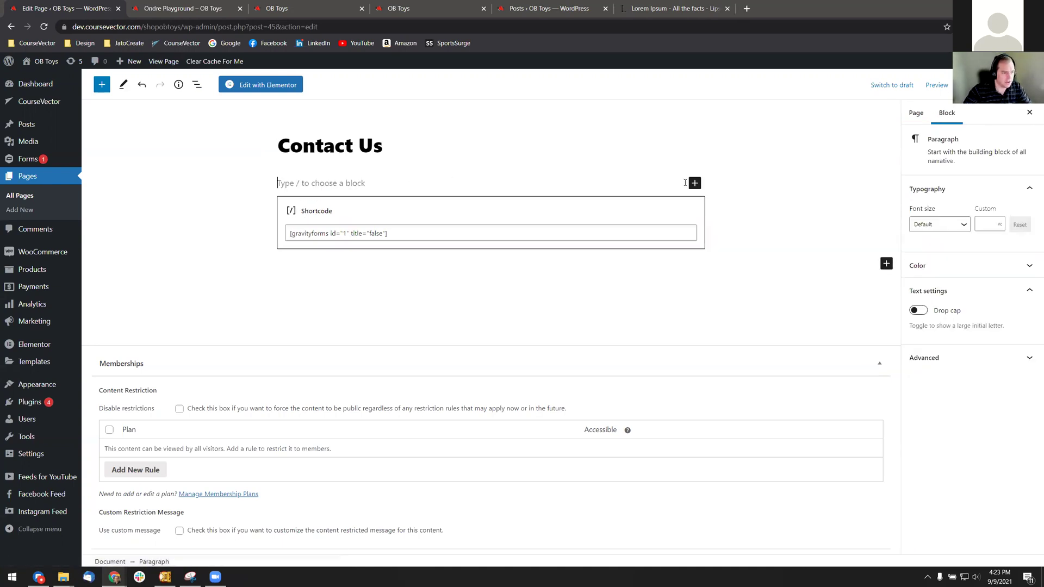
click(694, 184)
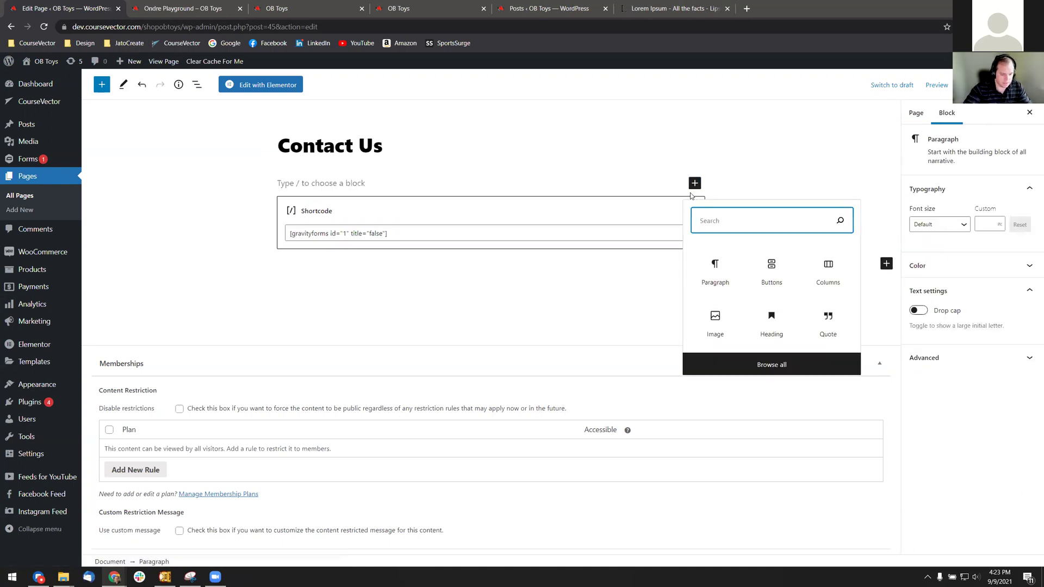
text(icon)
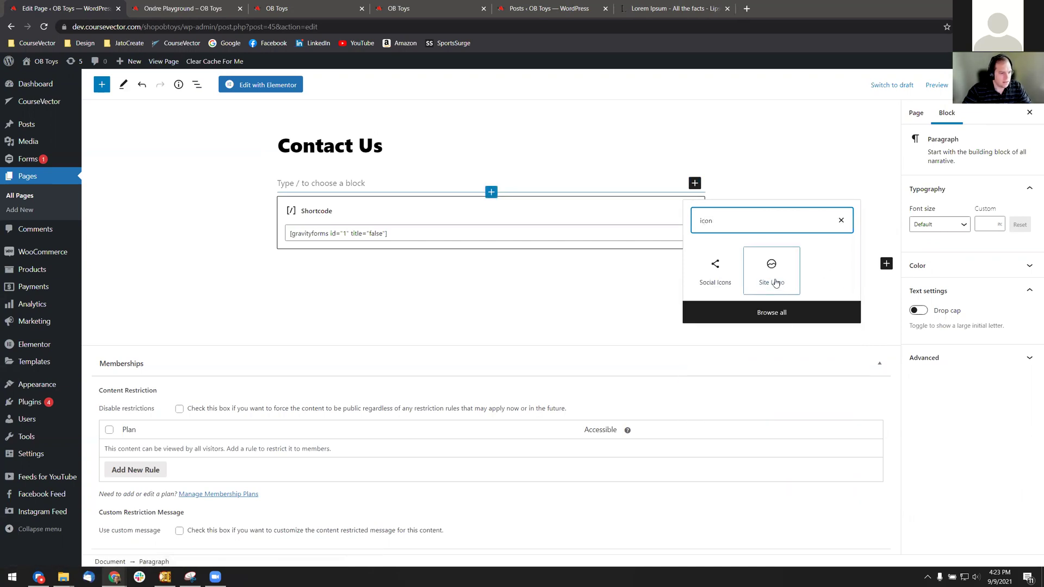
click(840, 219)
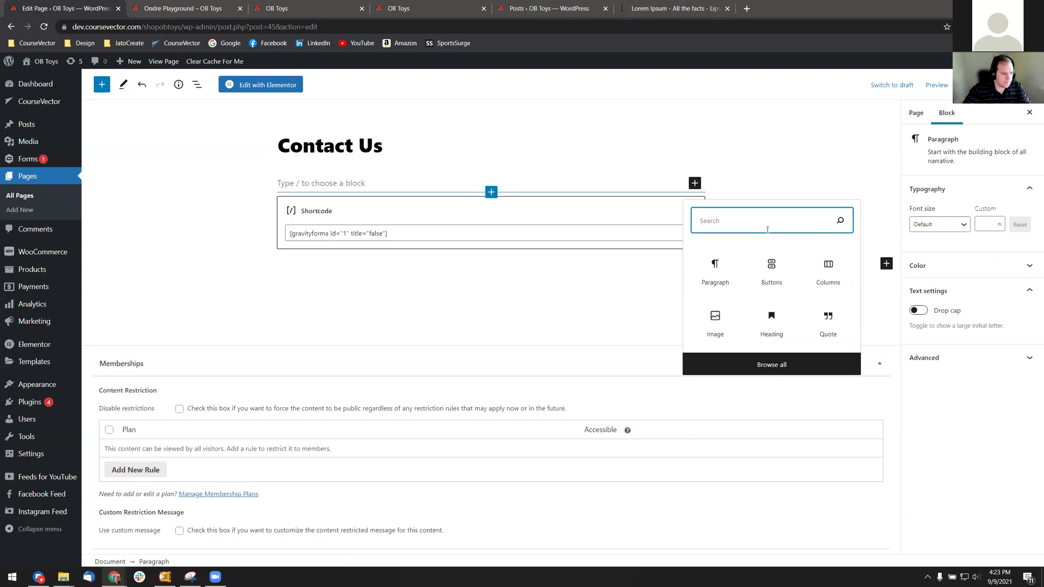
- Browse the full block library, search it for "list" and insert a List block above the empty paragraph
click(776, 365)
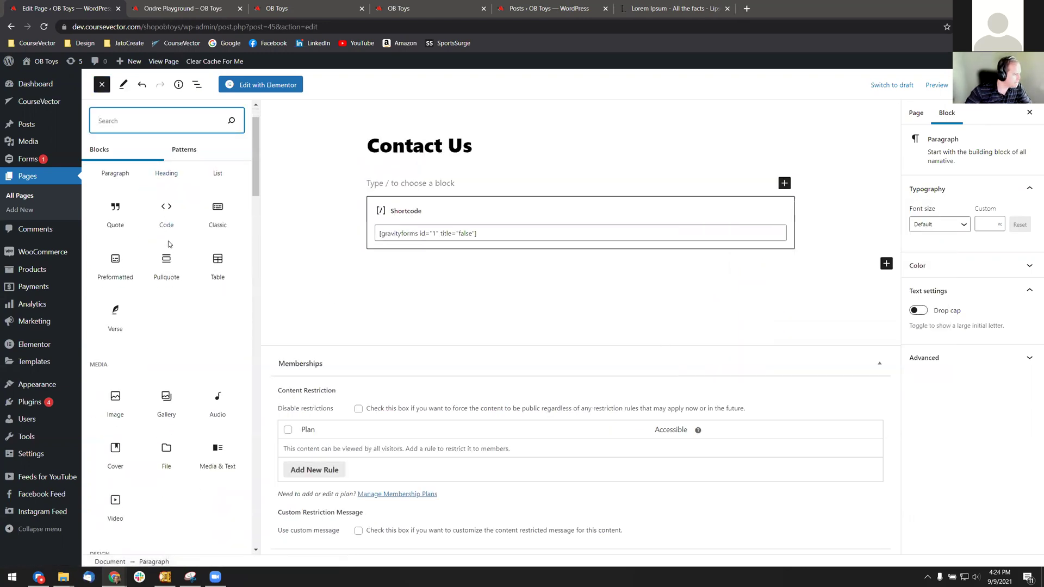
scroll(166, 250, down, 2)
scroll(165, 253, down, 5)
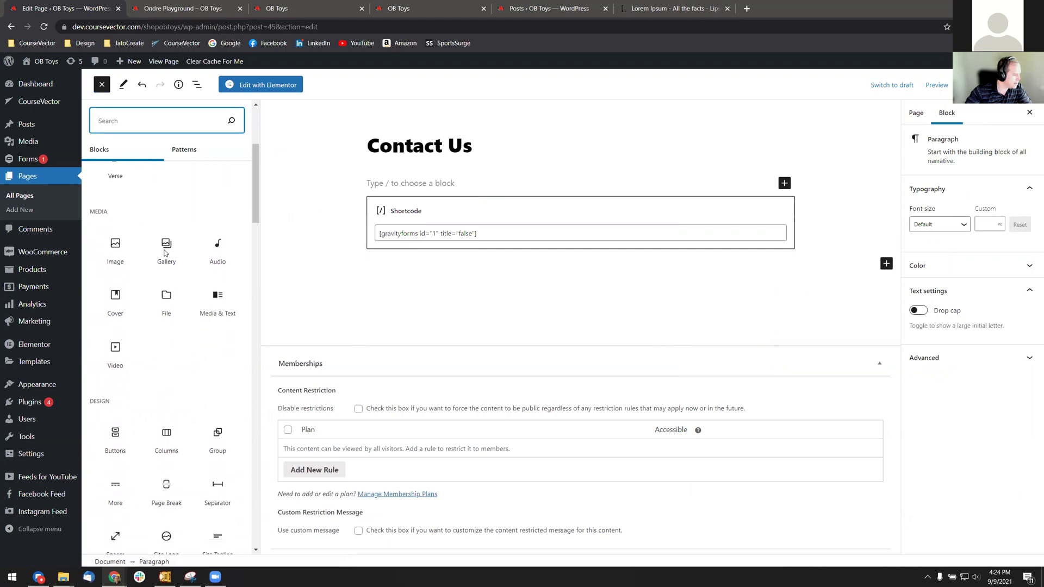
scroll(165, 256, down, 3)
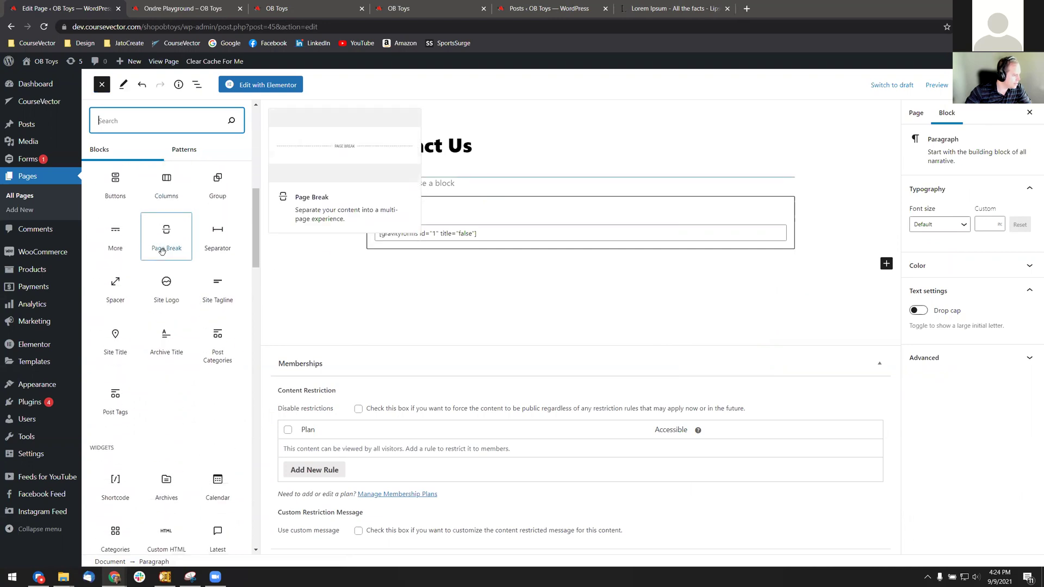
scroll(182, 288, down, 3)
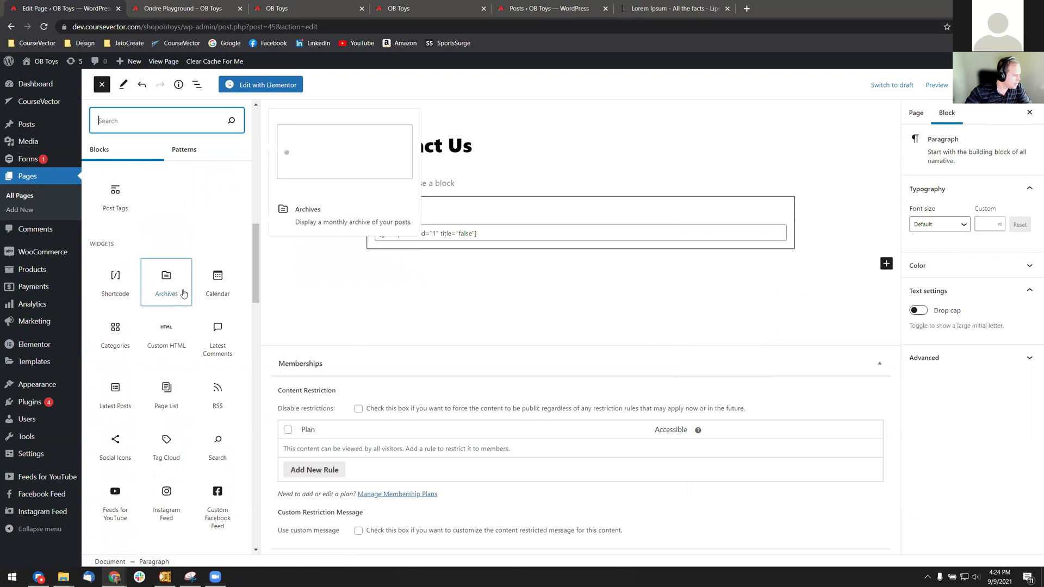
scroll(168, 359, down, 4)
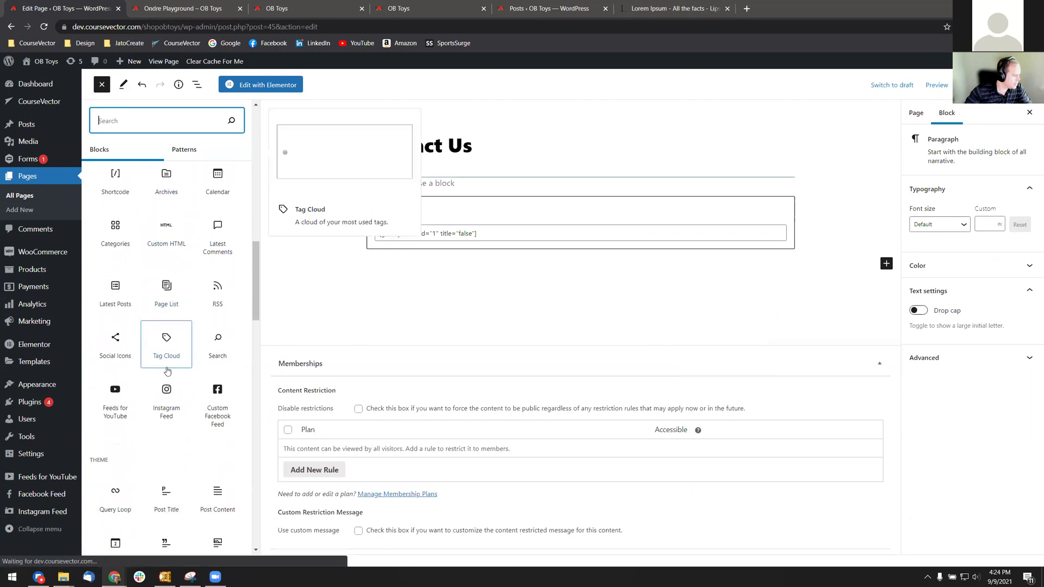
scroll(166, 379, down, 3)
click(167, 119)
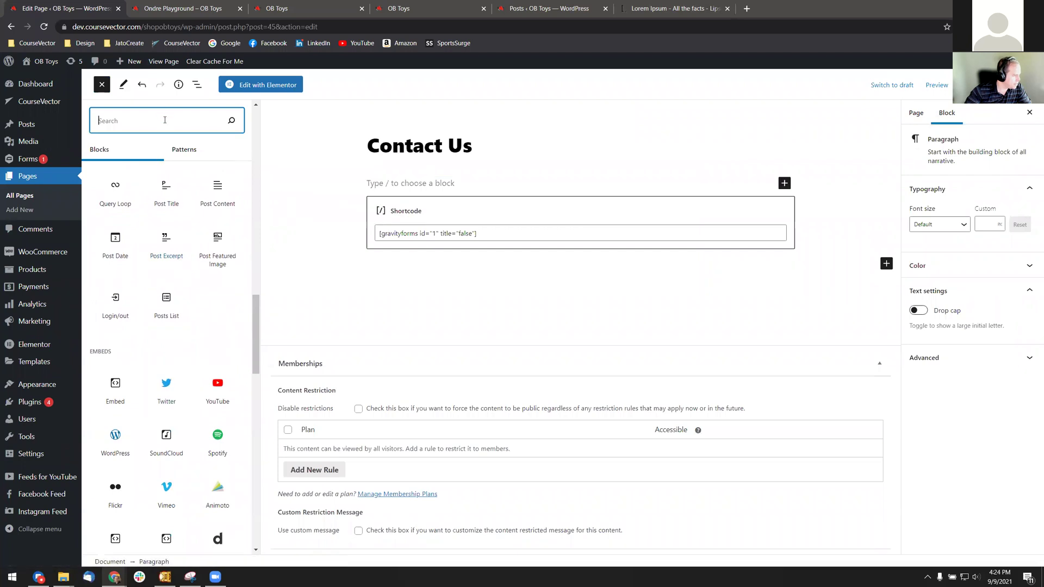
text(list)
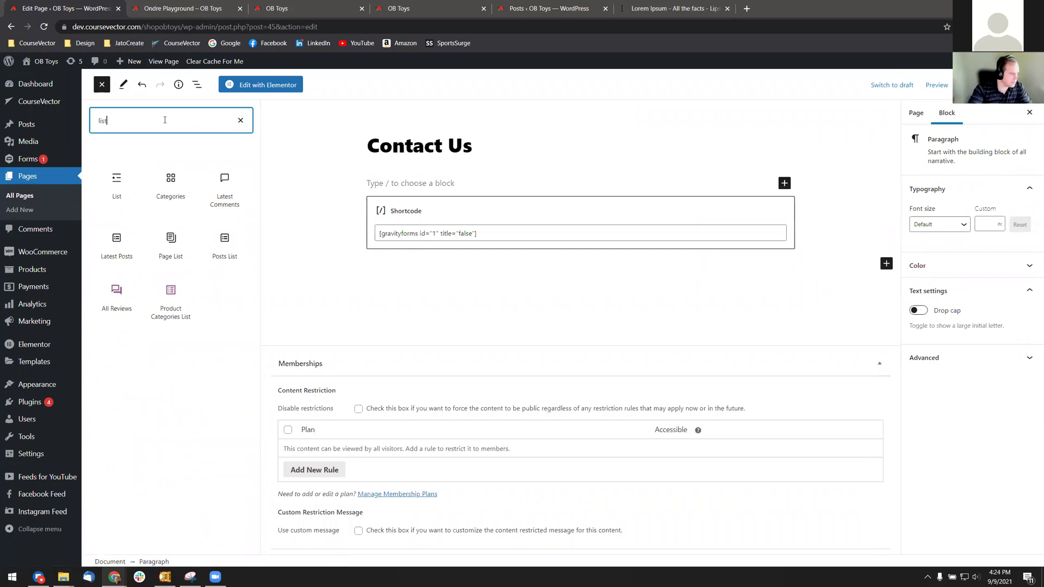
click(116, 185)
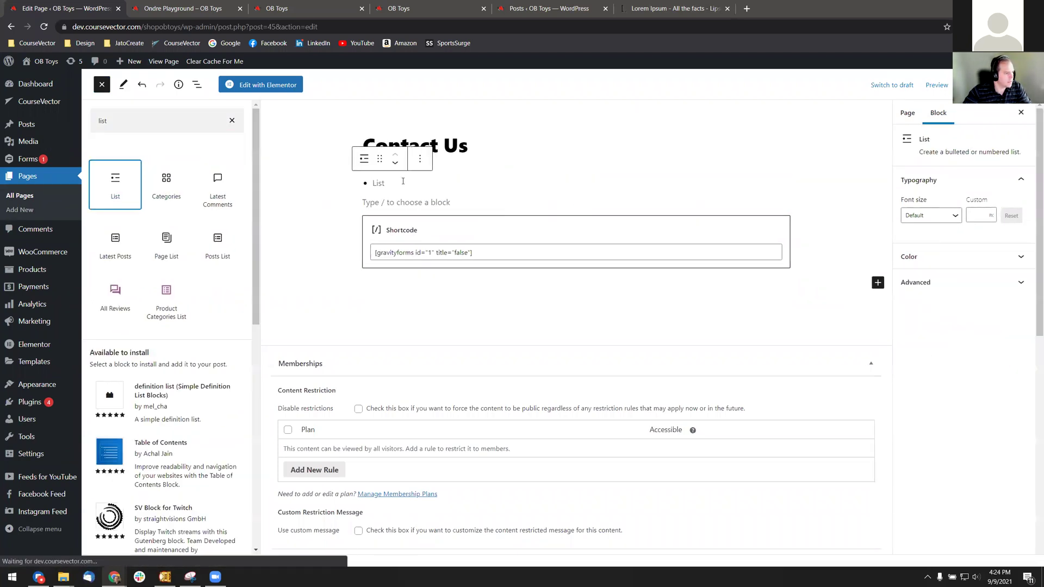
- Fill the list with two bullet items, a contact phone number and a contact e-mail address
click(405, 183)
text(71)
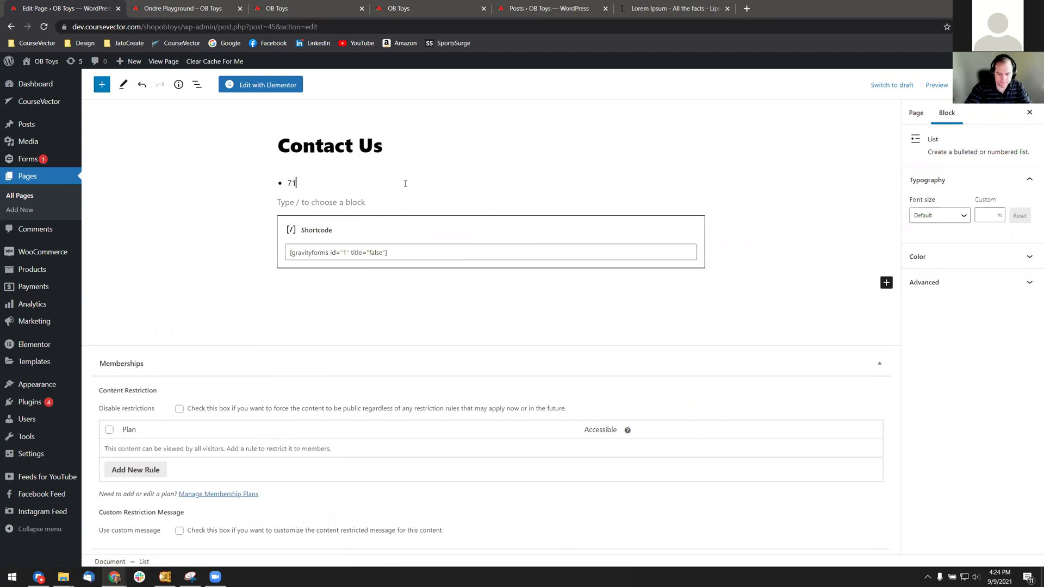
text(7-555-5555)
key(Return)
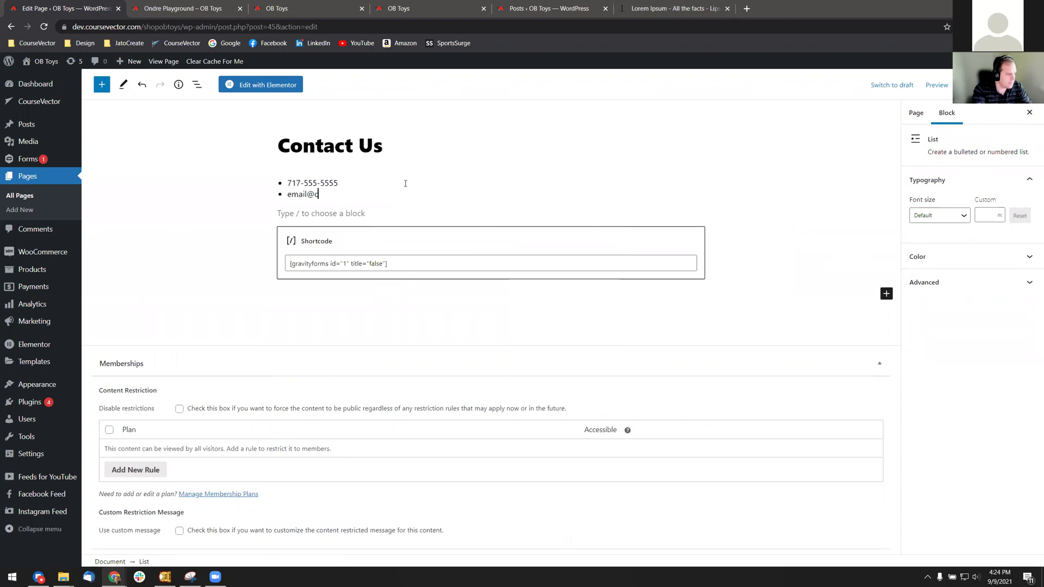
text(ursevector.com)
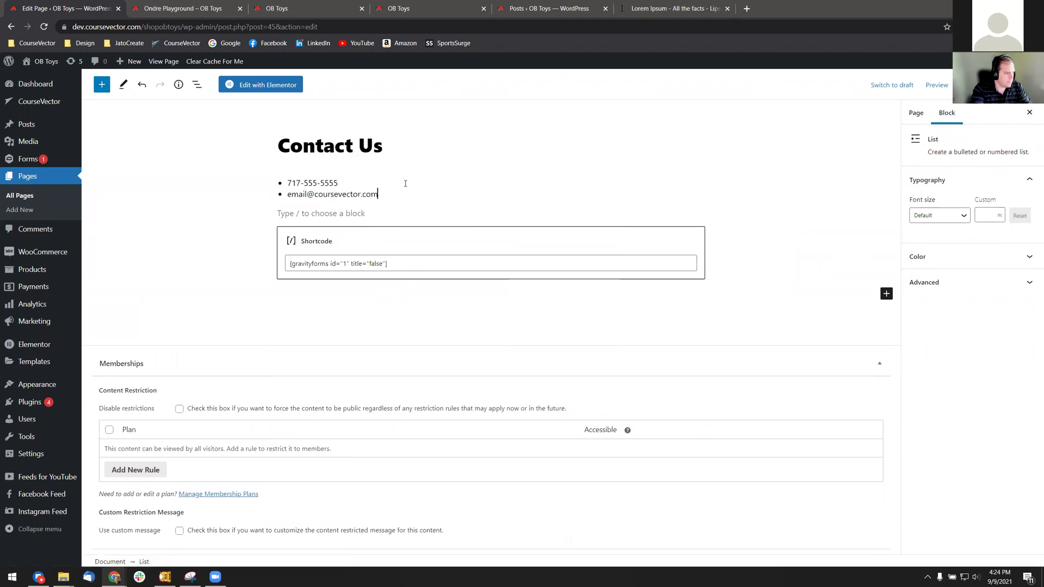
click(707, 166)
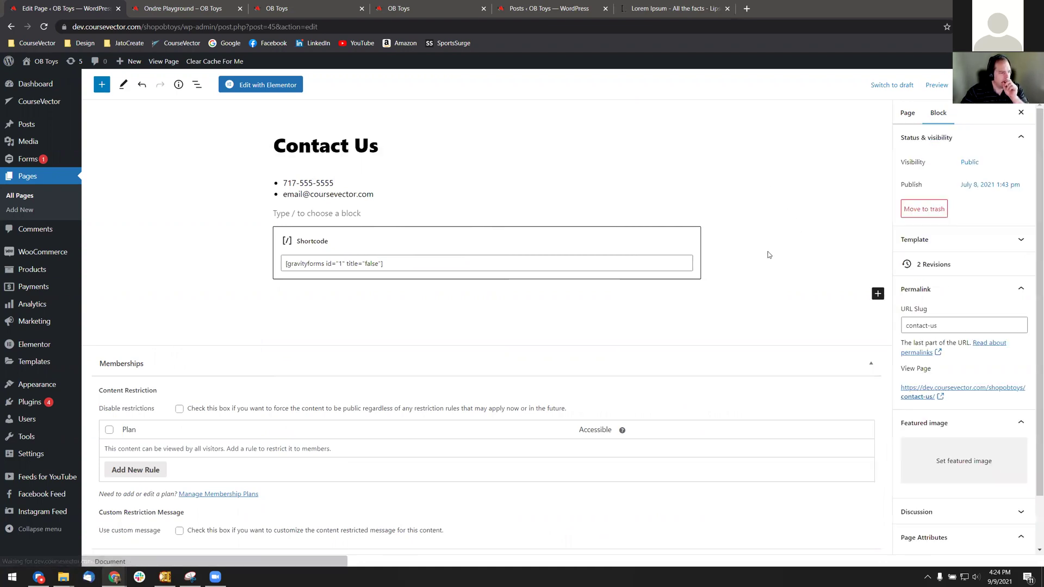
- Try the numbered style on the contact details list and set it back to bulleted
click(301, 183)
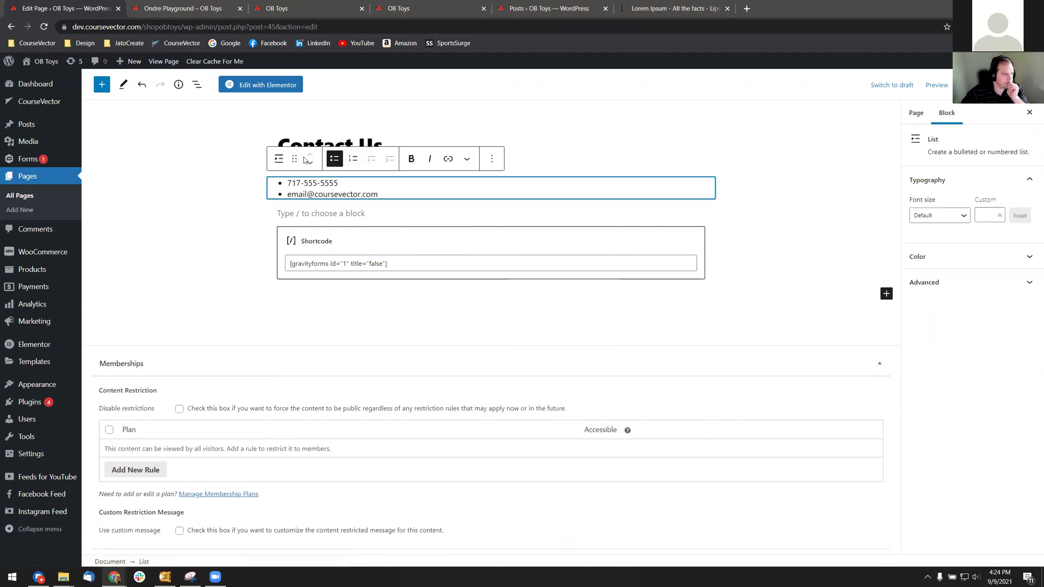
click(350, 162)
click(334, 160)
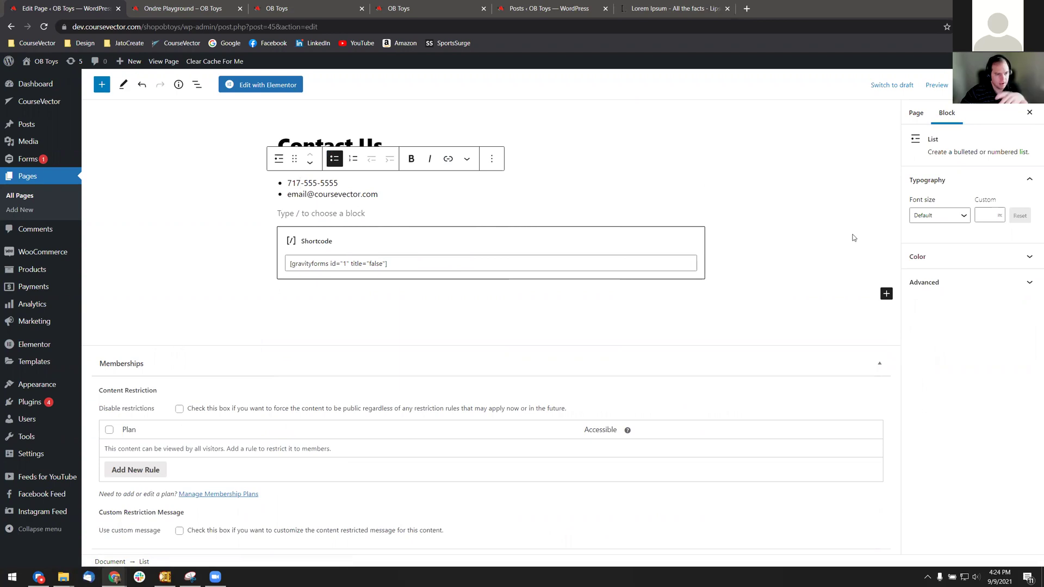
- Preview the Contact Us page with its contact list in a new tab and return to the editor
click(936, 85)
click(888, 181)
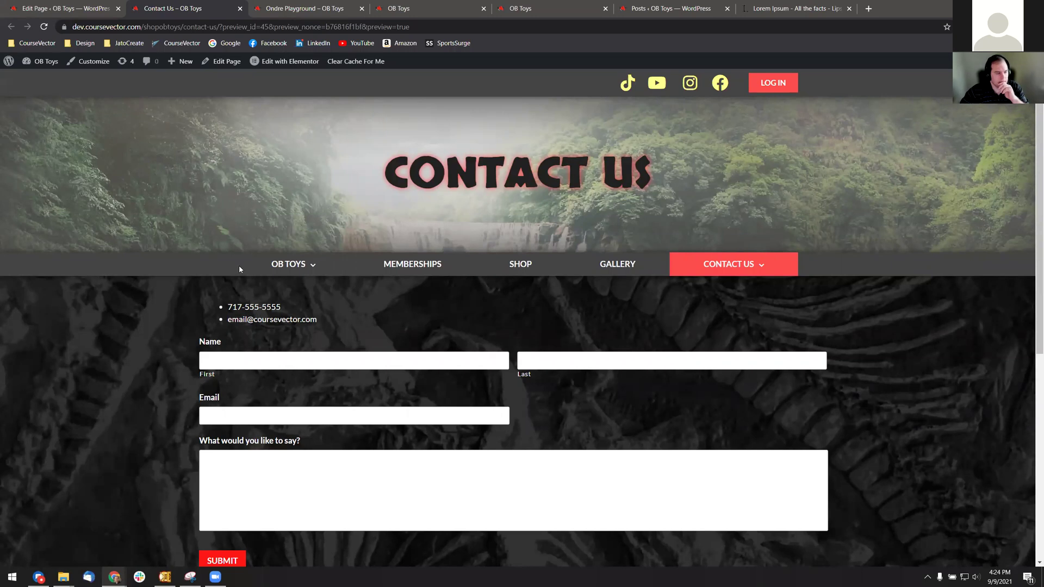
click(81, 4)
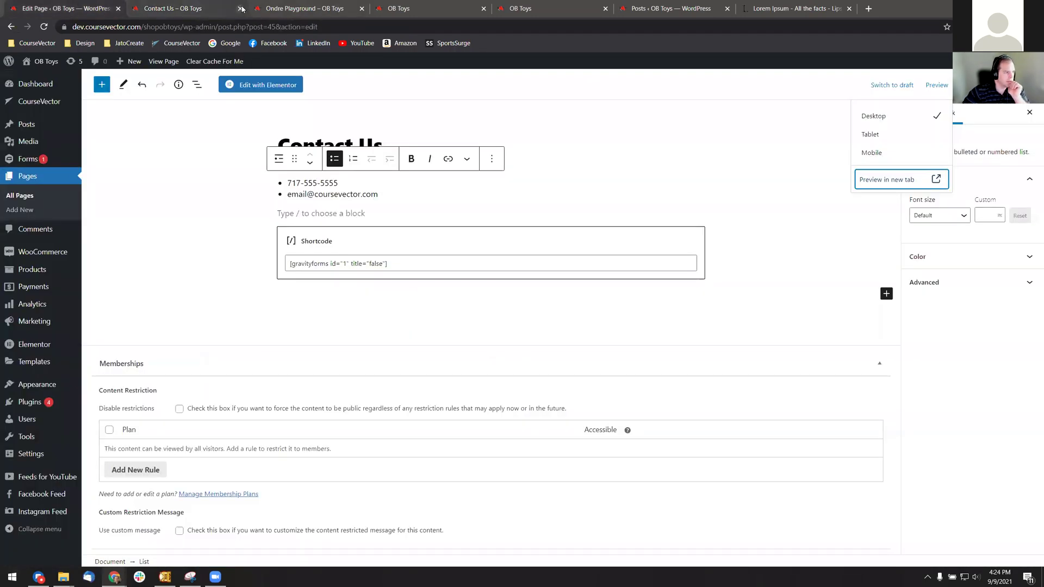
- Remove the List block with the contact details from the Contact Us page
click(491, 158)
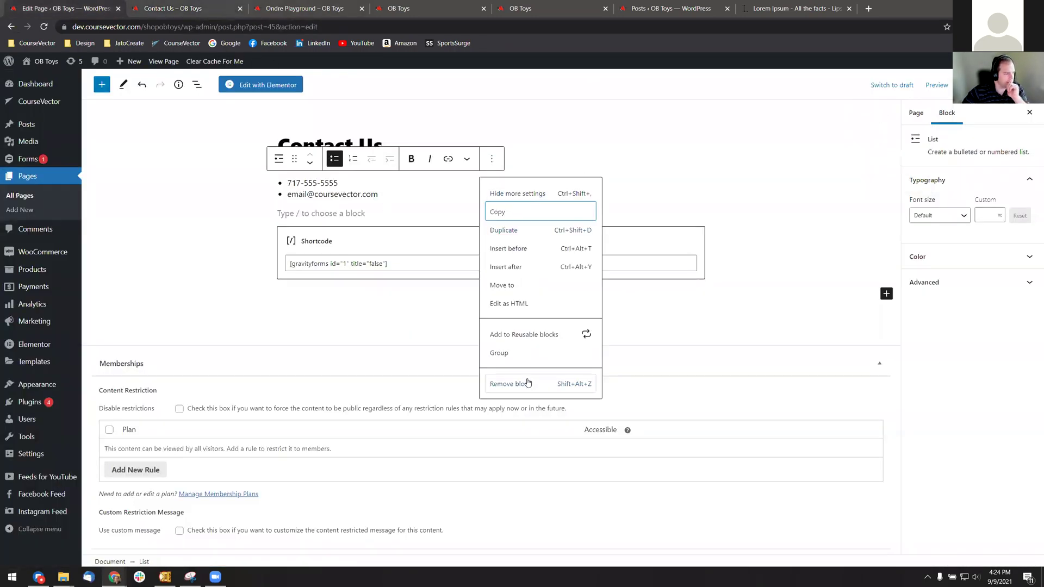
click(527, 383)
click(380, 182)
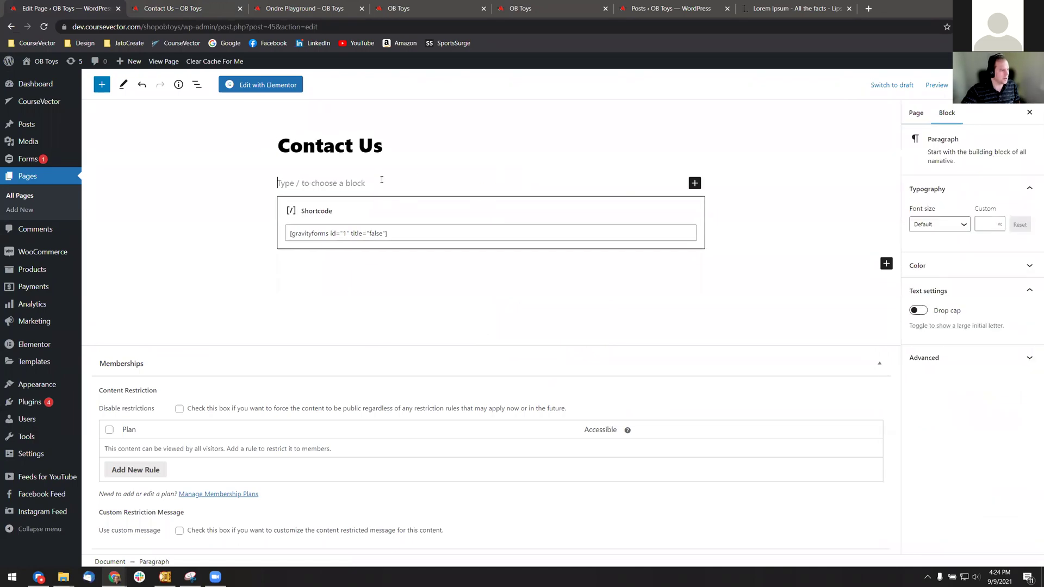
- Leave the Contact Us editor for the list of all pages, discarding the unsaved changes
click(786, 207)
click(359, 219)
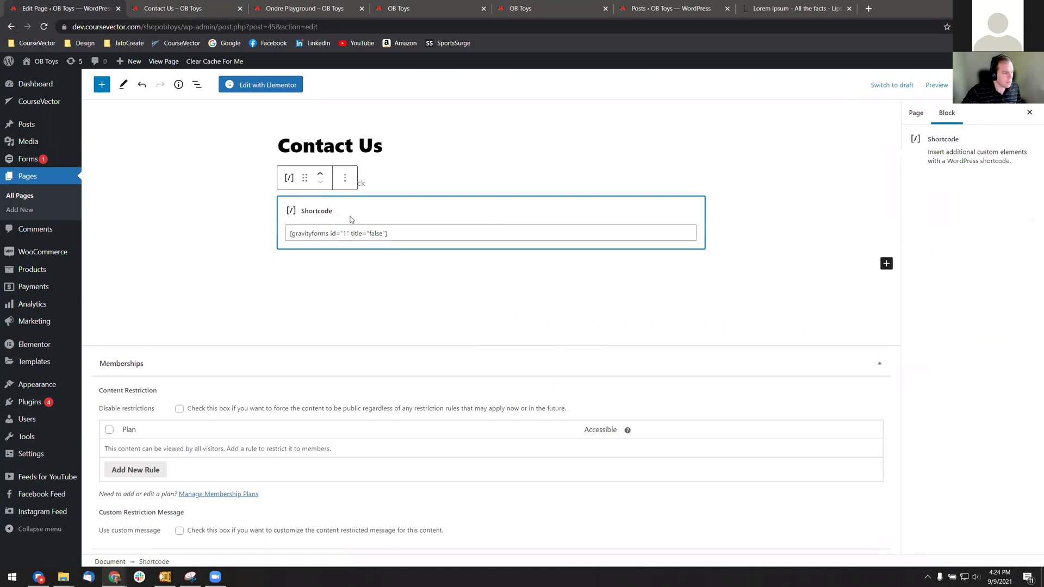
click(783, 189)
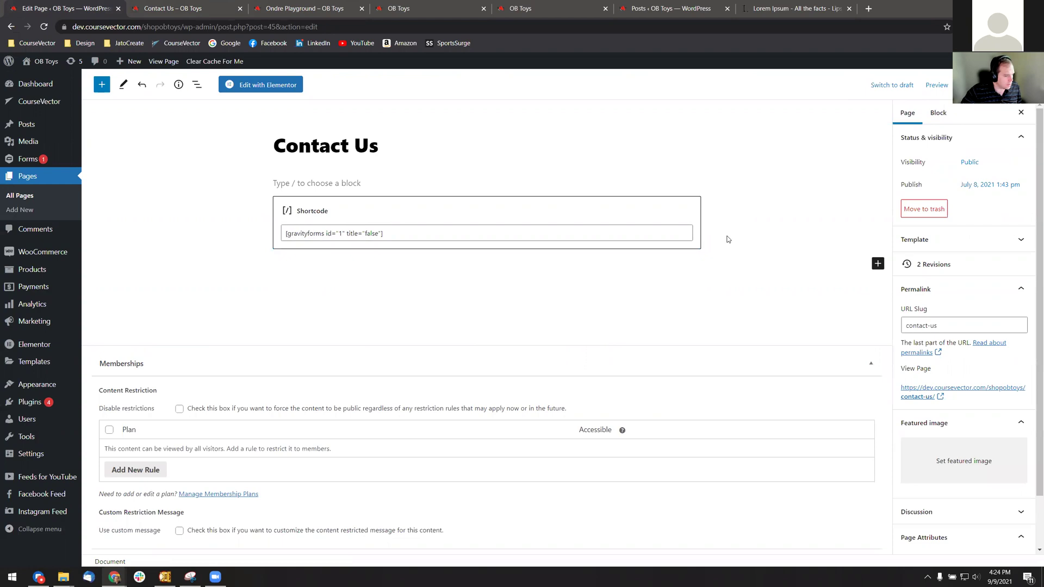
click(27, 176)
click(571, 85)
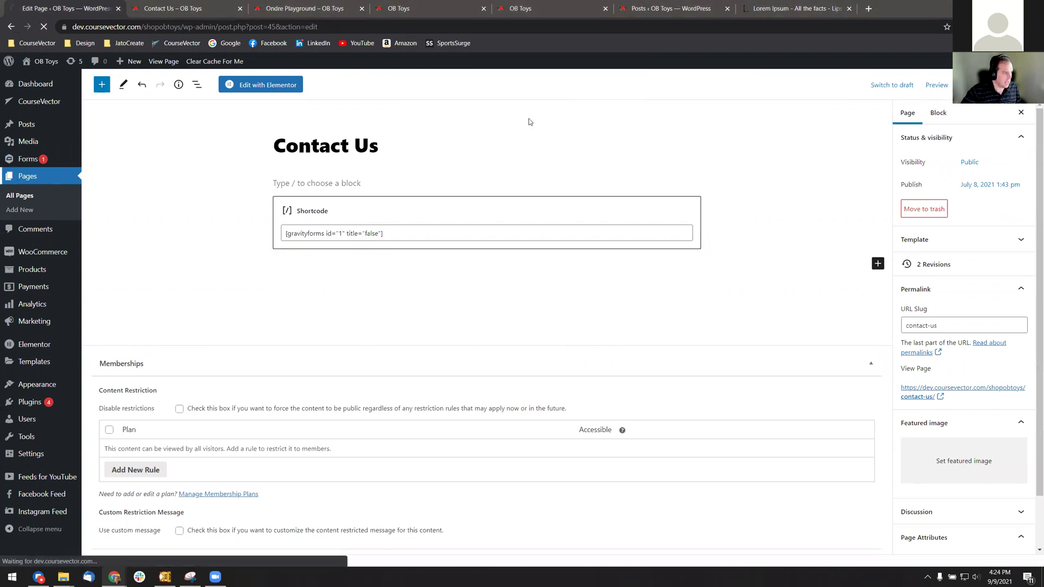
- Open the About page from the OB Toys submenu on the website and view the submenu's entries again
click(198, 5)
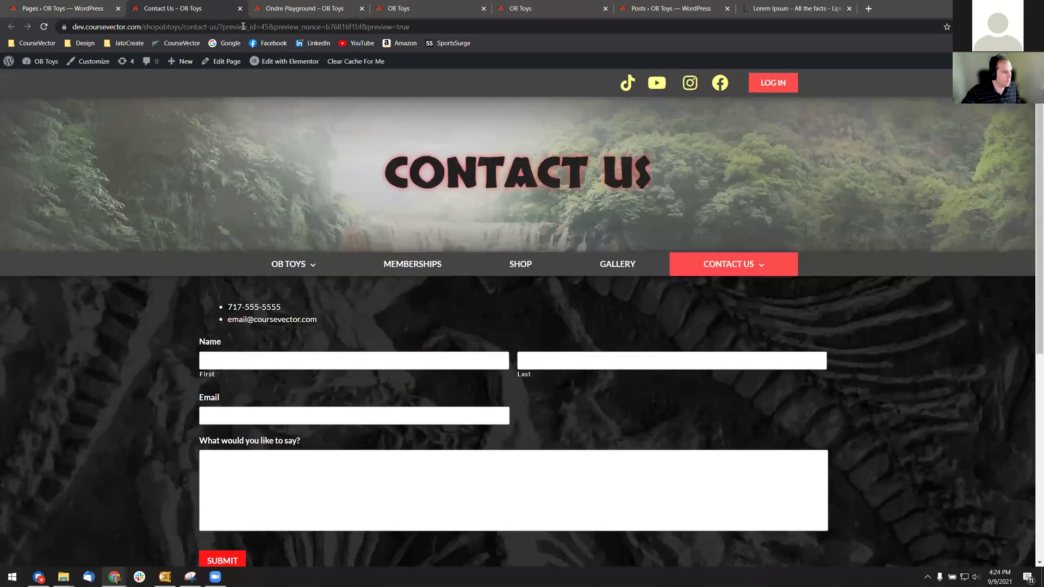
mouse_move(296, 267)
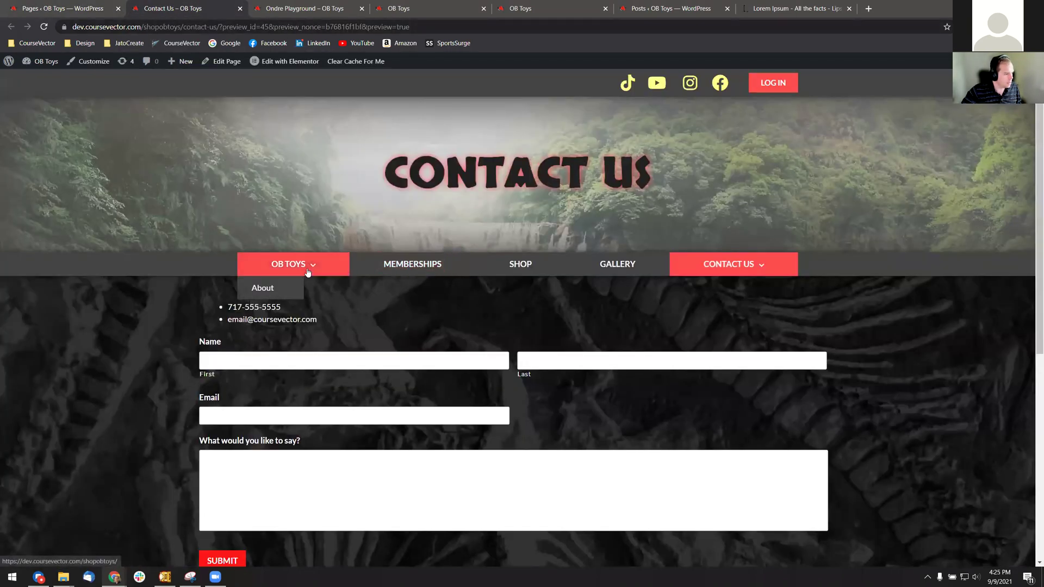
click(281, 288)
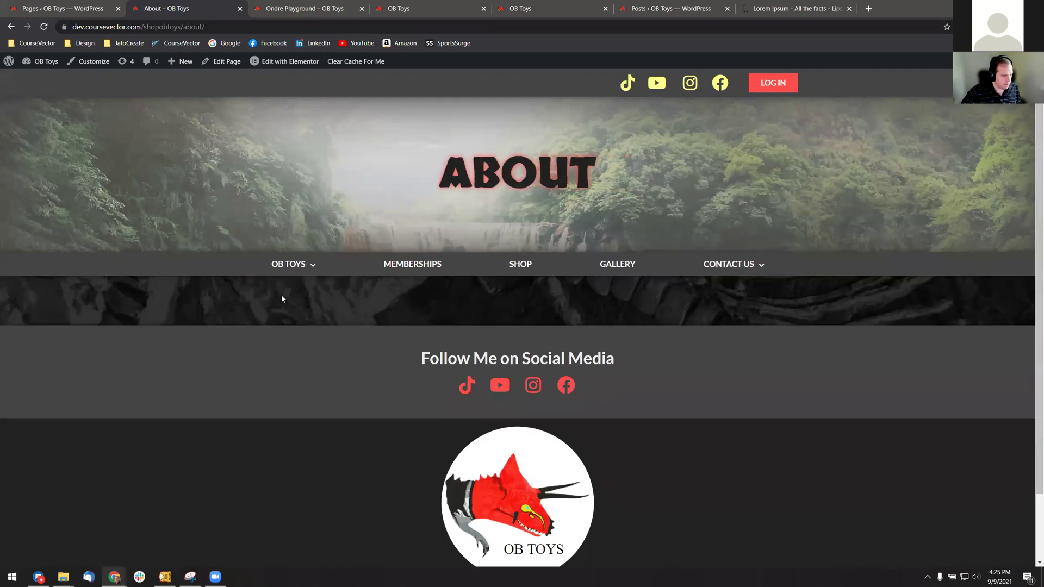
mouse_move(308, 271)
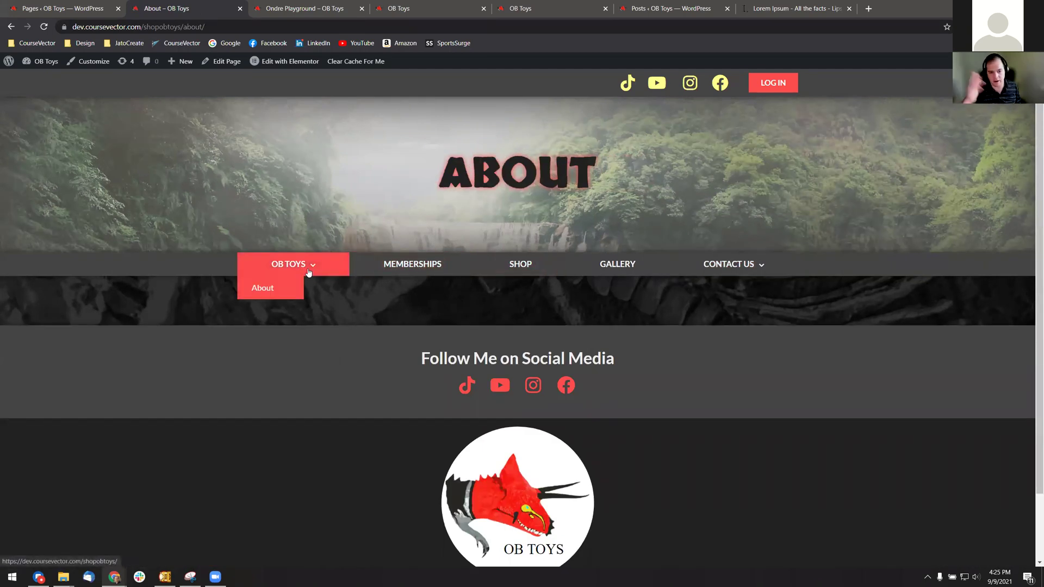
- Create a new page from the page list and title it "History"
click(120, 7)
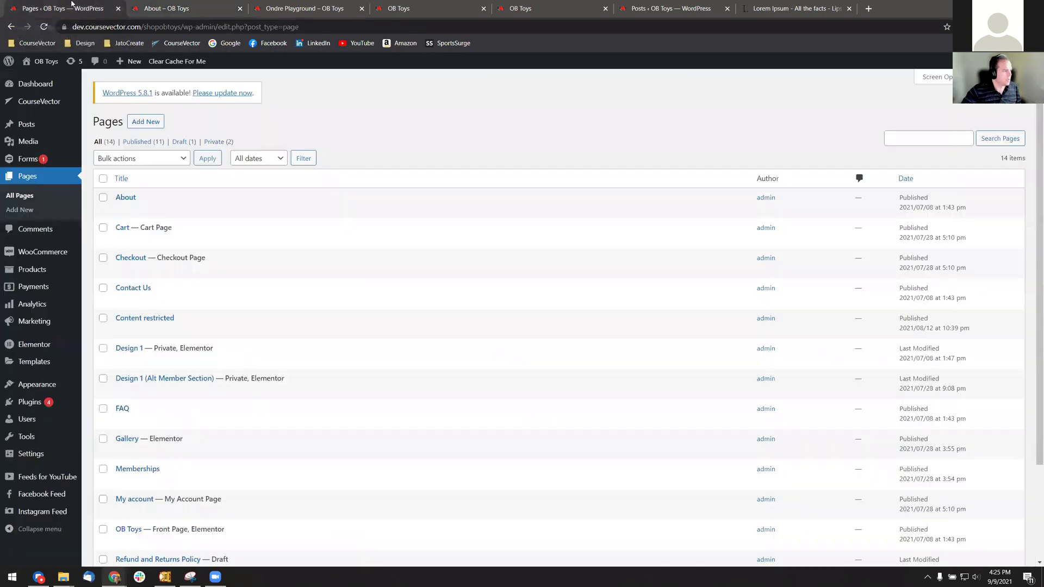
click(152, 125)
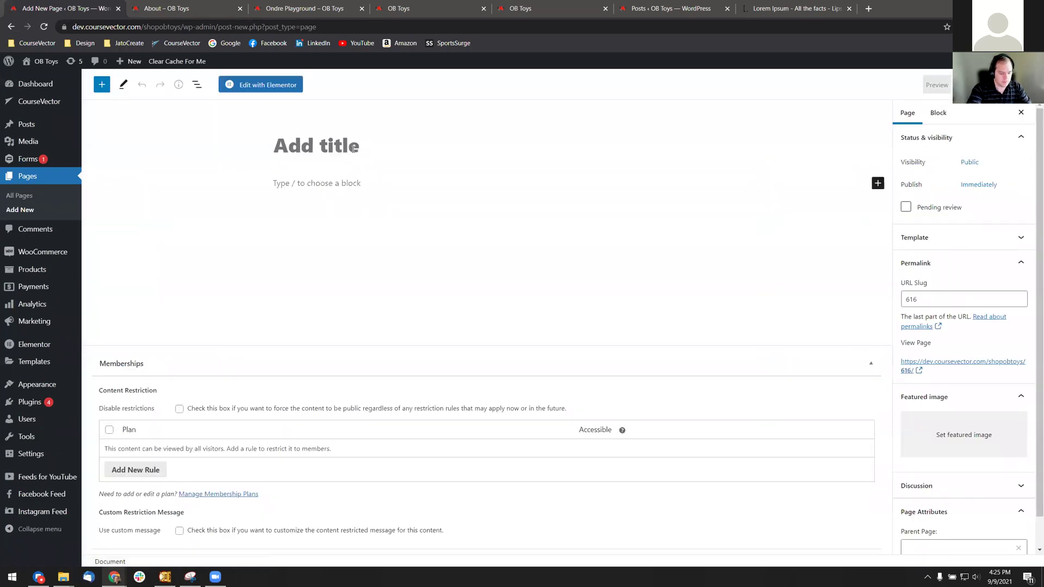
text(Histoty)
key(BackSpace)
key(BackSpace)
text(ry)
- Paste the three paragraphs selected on the Lorem Ipsum page into the body of the History page
click(794, 8)
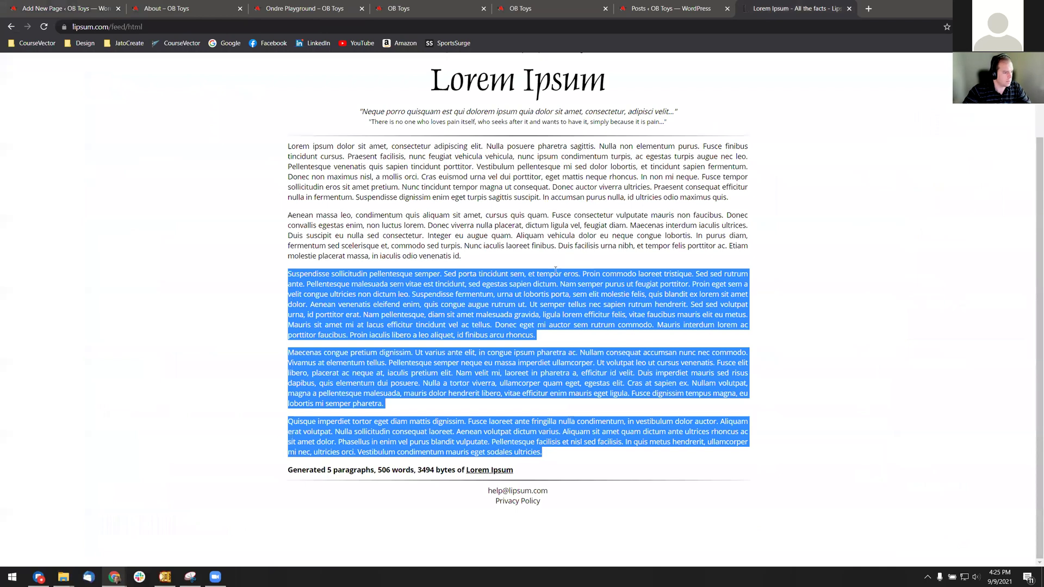
click(57, 5)
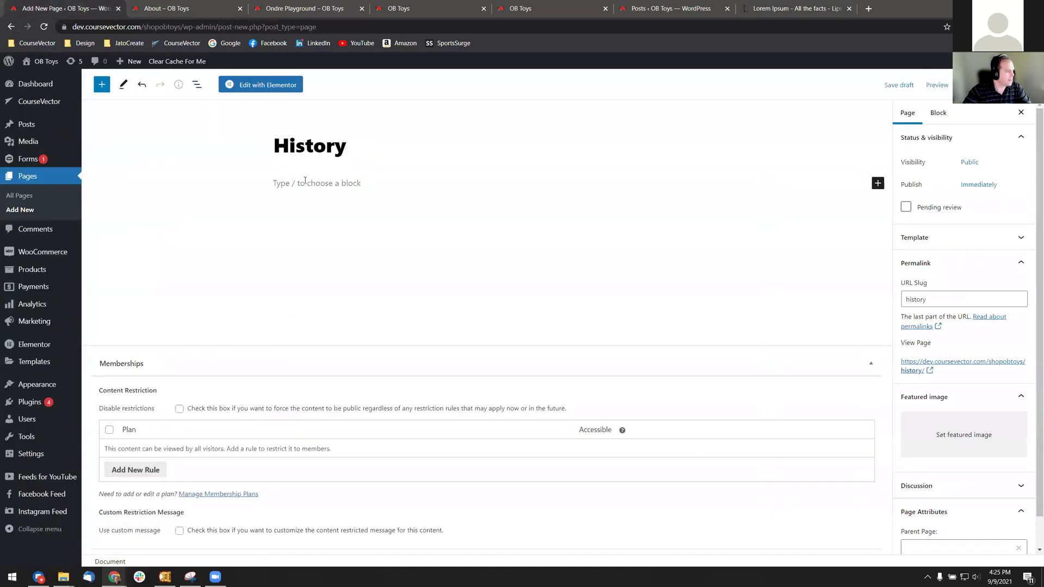
click(305, 182)
key(ctrl+v)
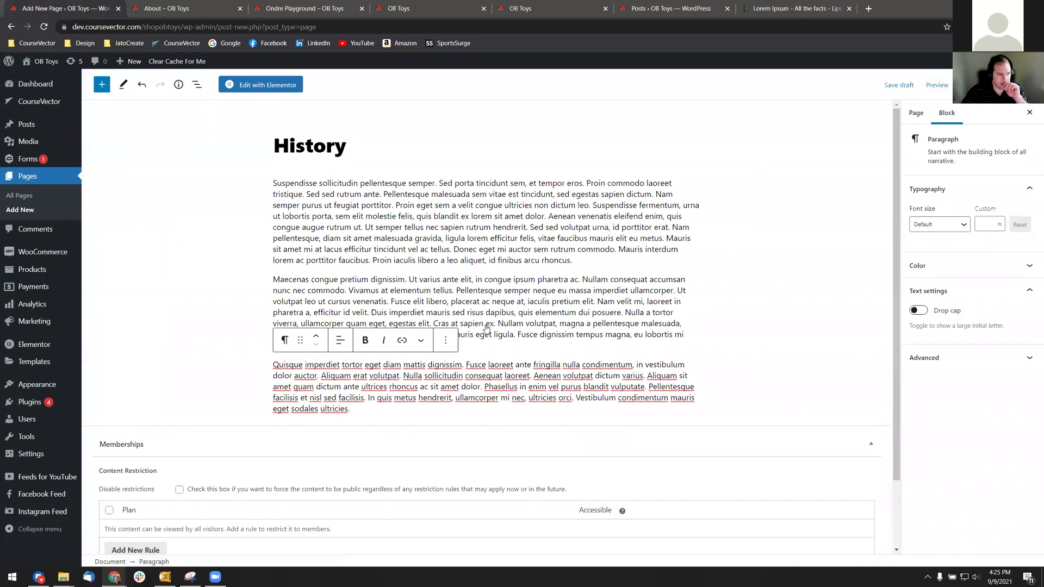
scroll(744, 292, down, 2)
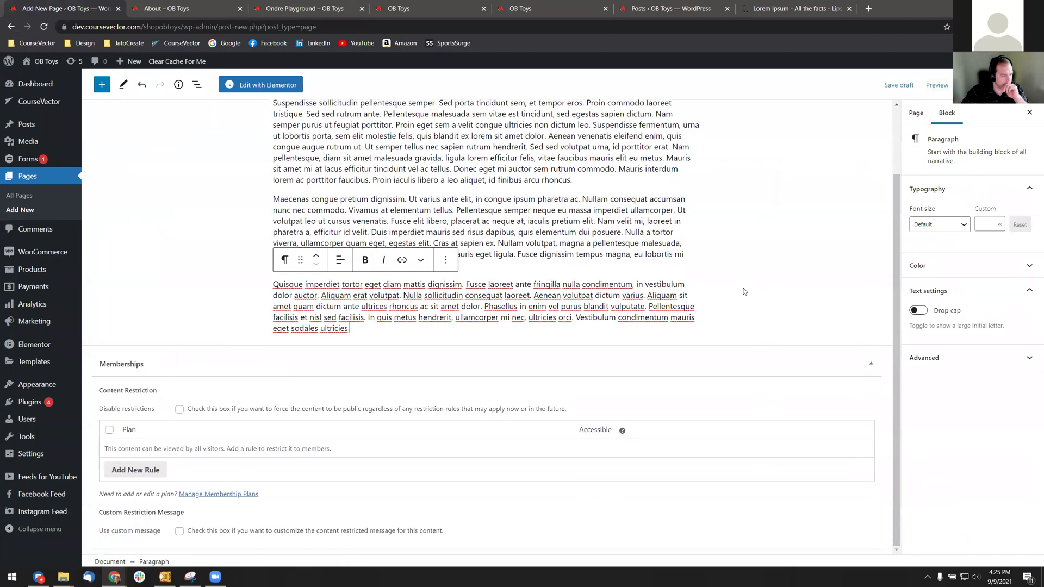
scroll(744, 291, up, 2)
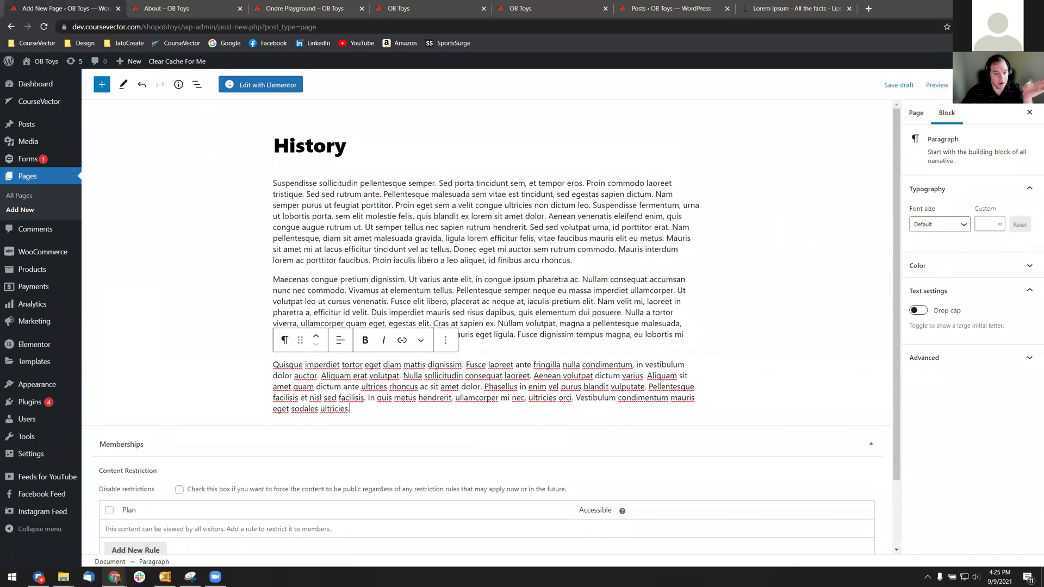
- Publish the History page and view its published version, closing the tab with the About page
click(973, 85)
click(931, 85)
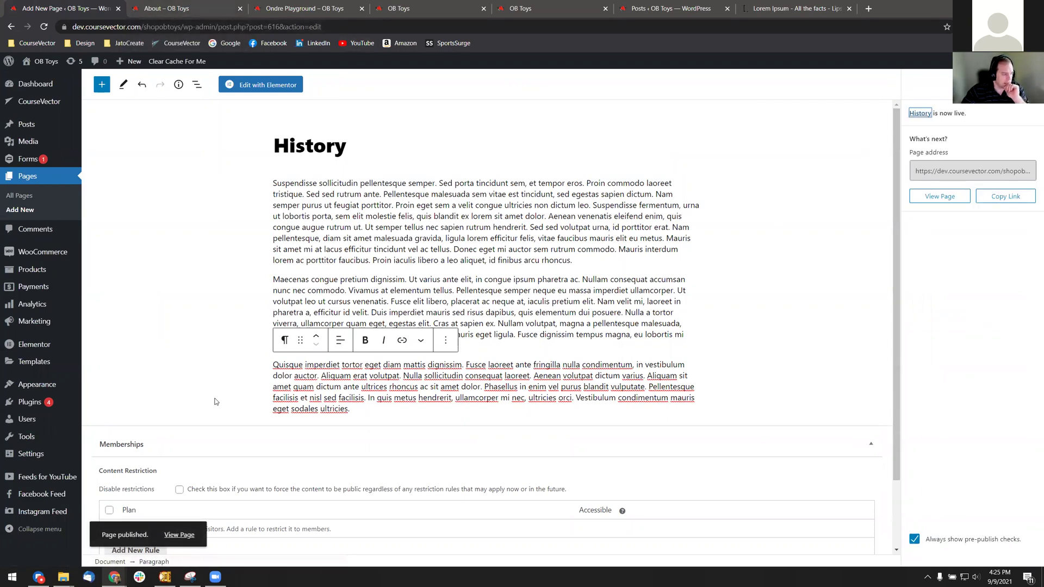
middle_click(166, 538)
click(287, 8)
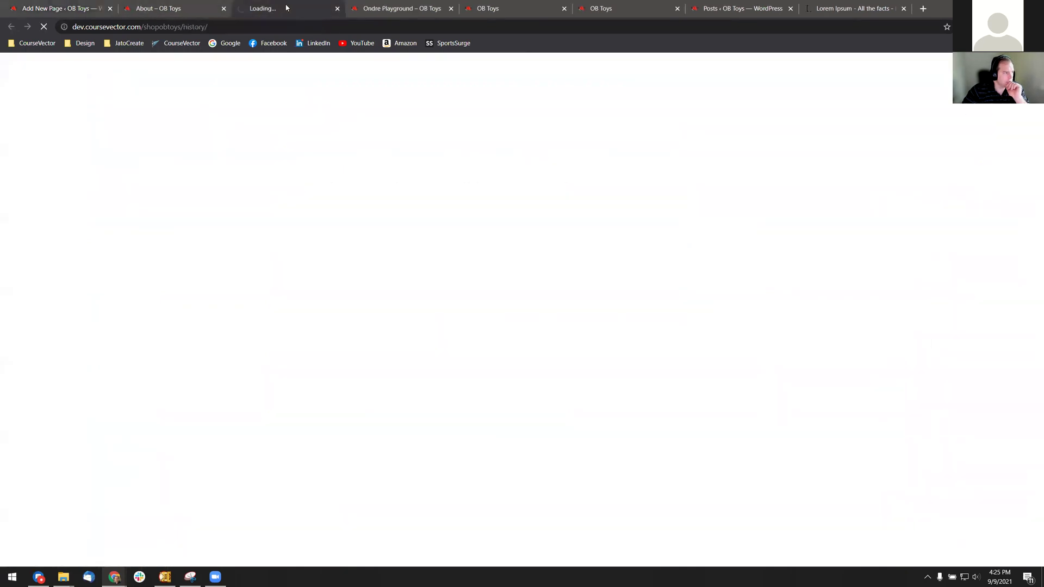
click(223, 9)
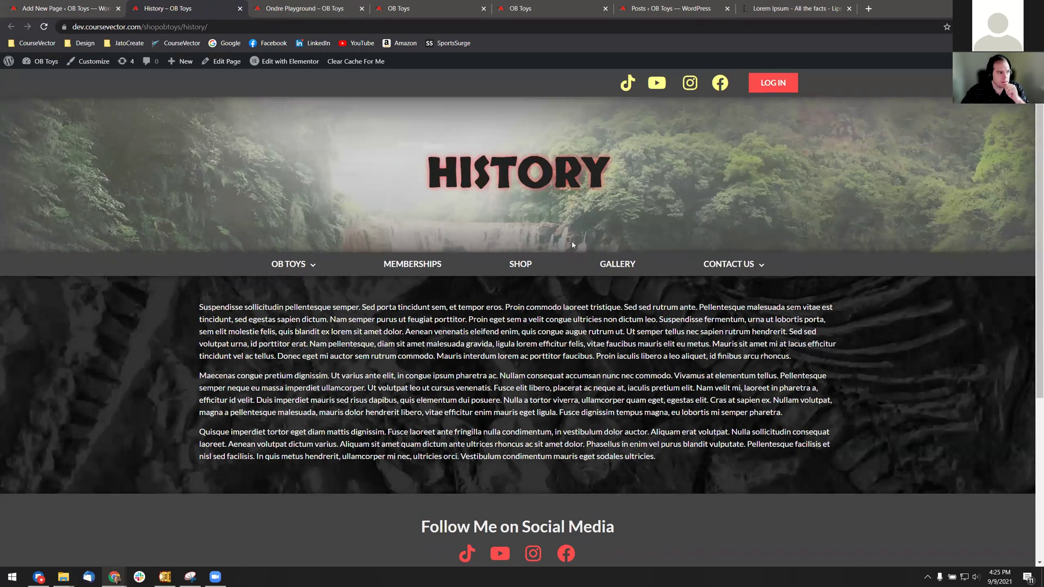
click(203, 26)
key(End)
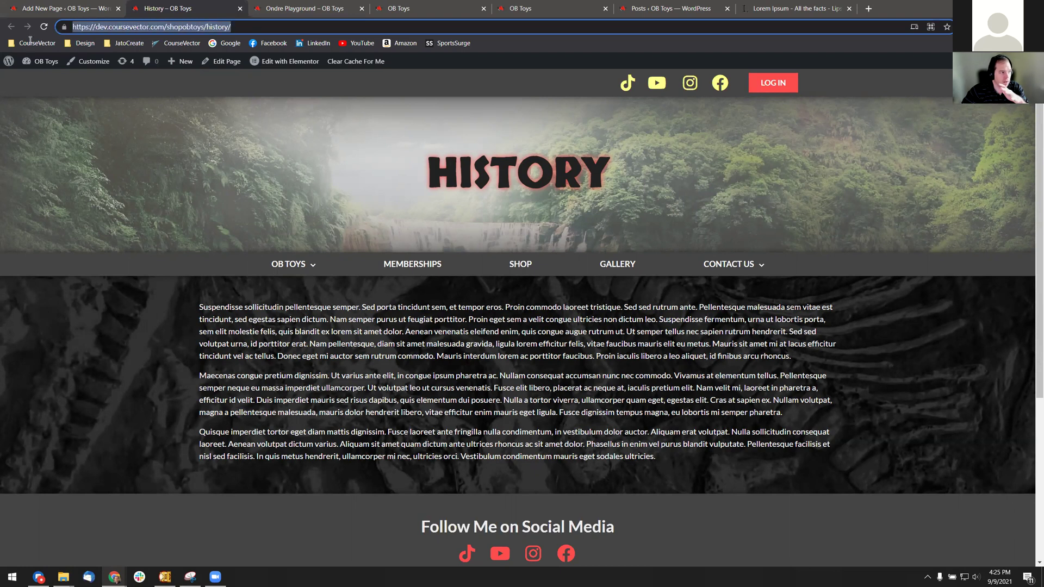
click(587, 422)
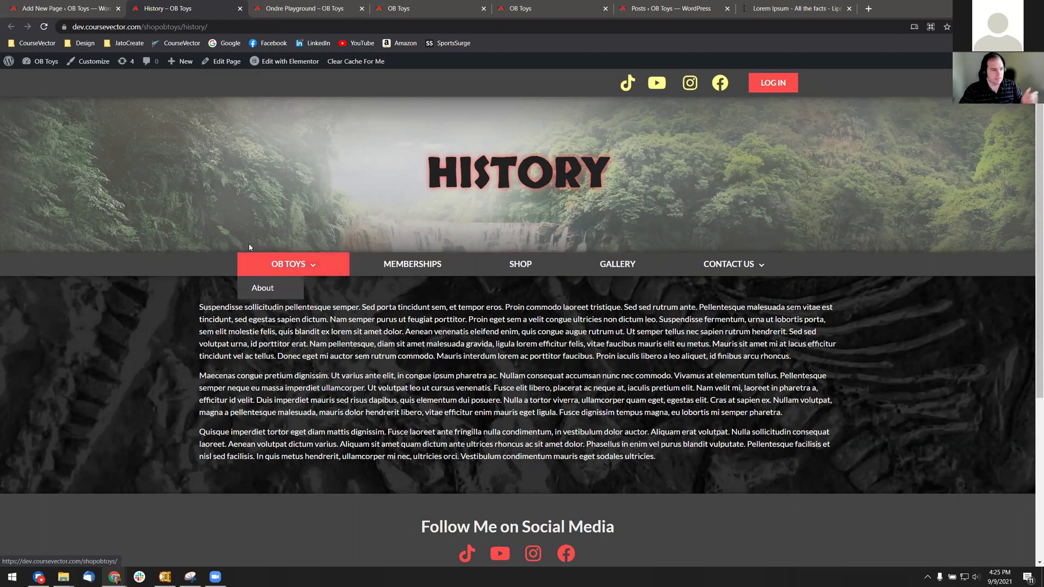
- Go to the site's dashboard and open the menu editor for the Primary Navigation Menu
mouse_move(42, 61)
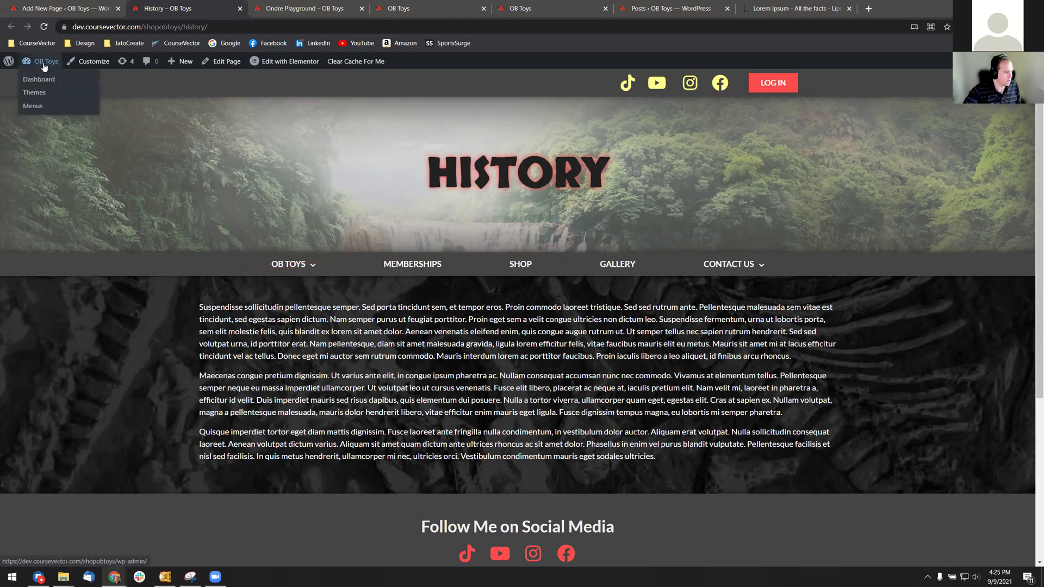
click(39, 80)
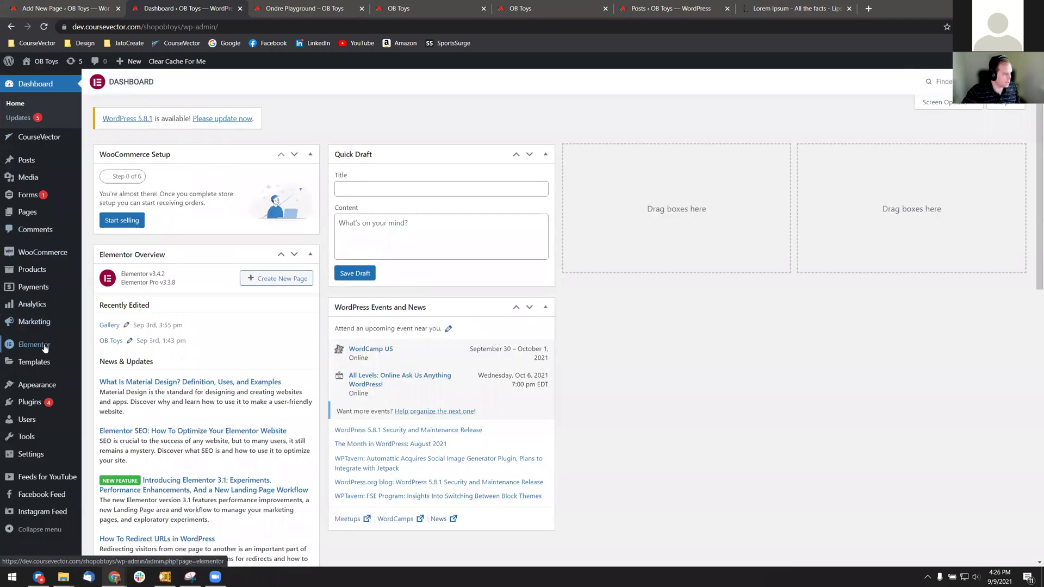
mouse_move(45, 385)
click(106, 416)
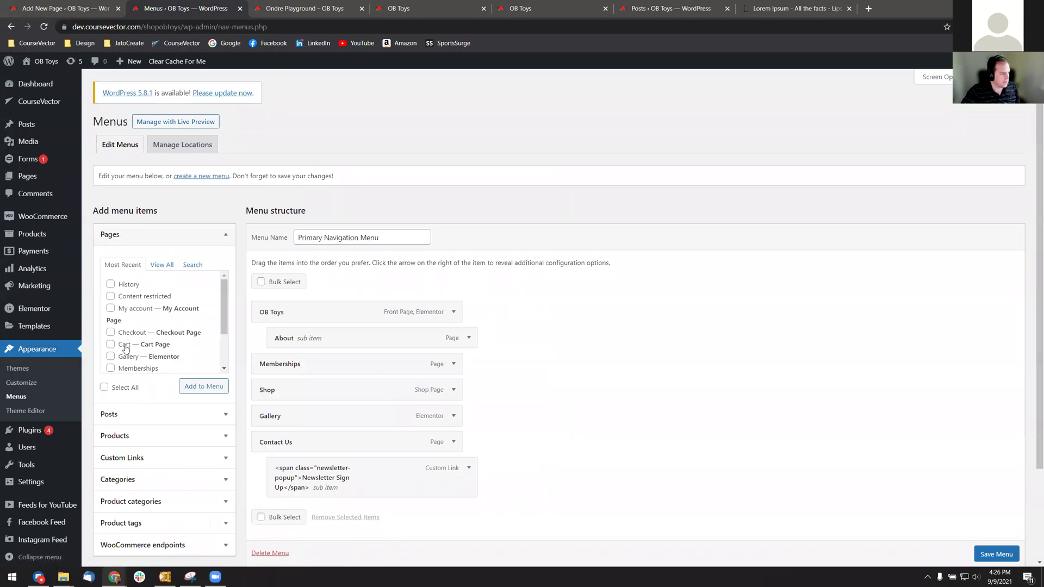
- Find the History page in the full list of pages and add it to the Primary Navigation Menu
scroll(130, 347, down, 3)
scroll(131, 347, up, 3)
click(159, 266)
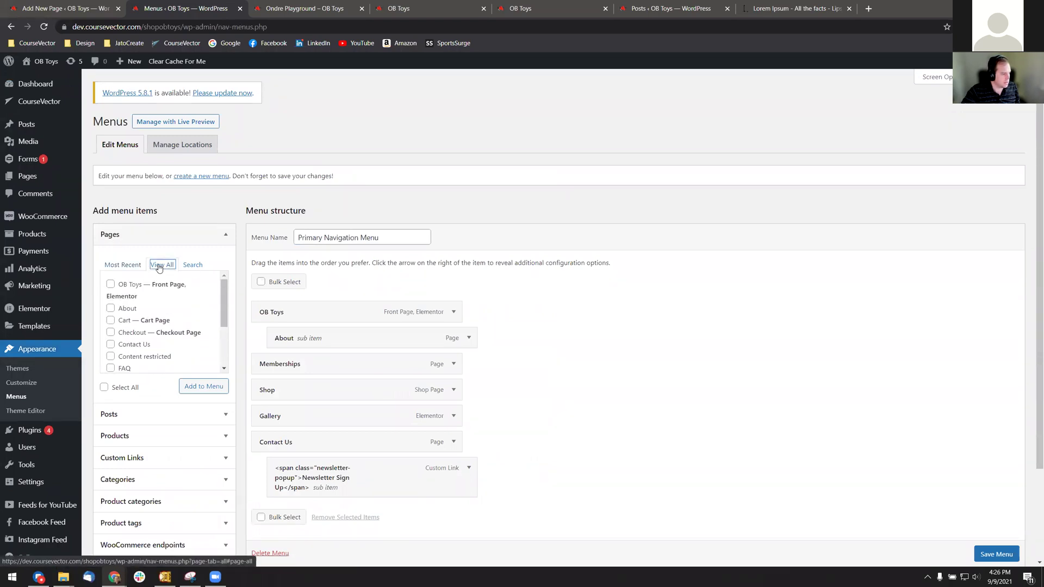
click(221, 293)
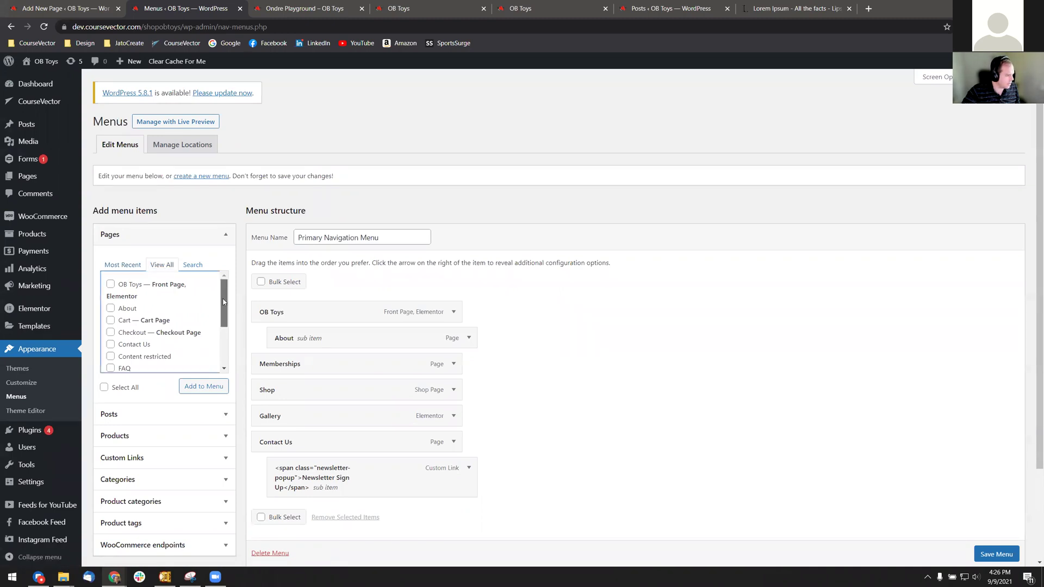
scroll(149, 329, down, 3)
click(128, 316)
click(186, 389)
- Place History as a sub item of OB Toys directly below About and save the menu
scroll(352, 420, down, 2)
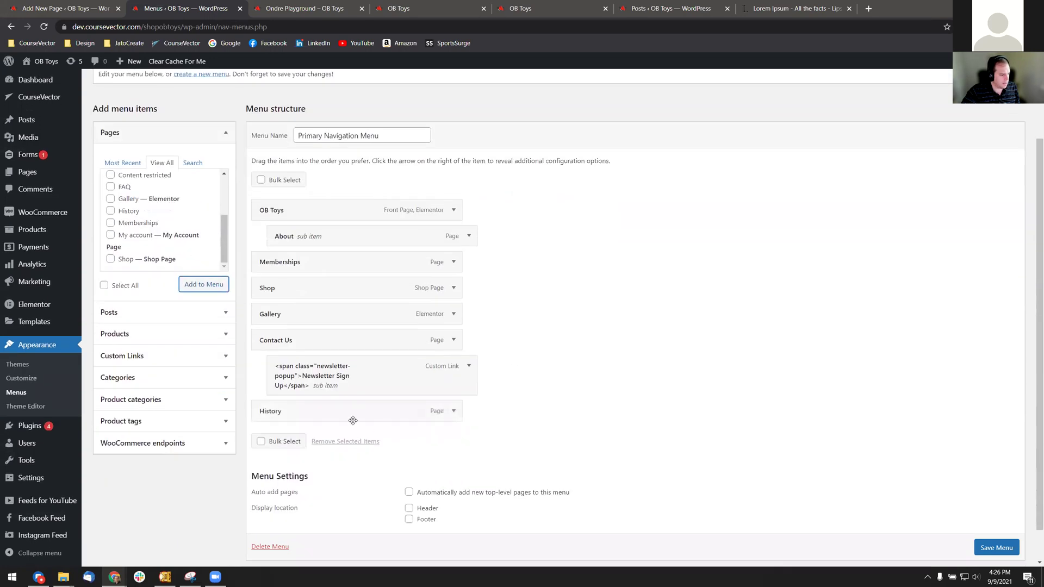
drag(276, 415, 306, 262)
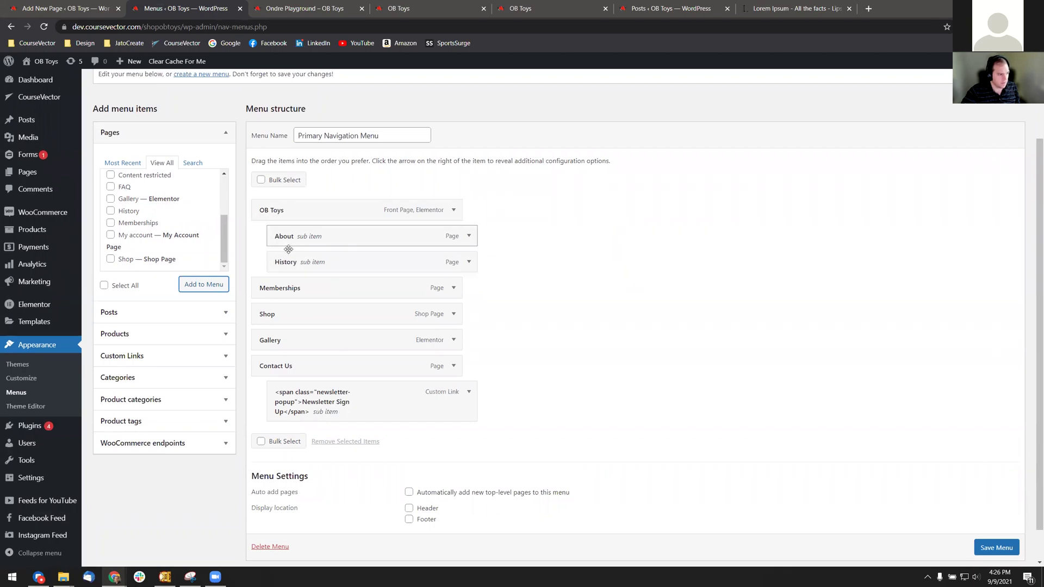
click(1002, 549)
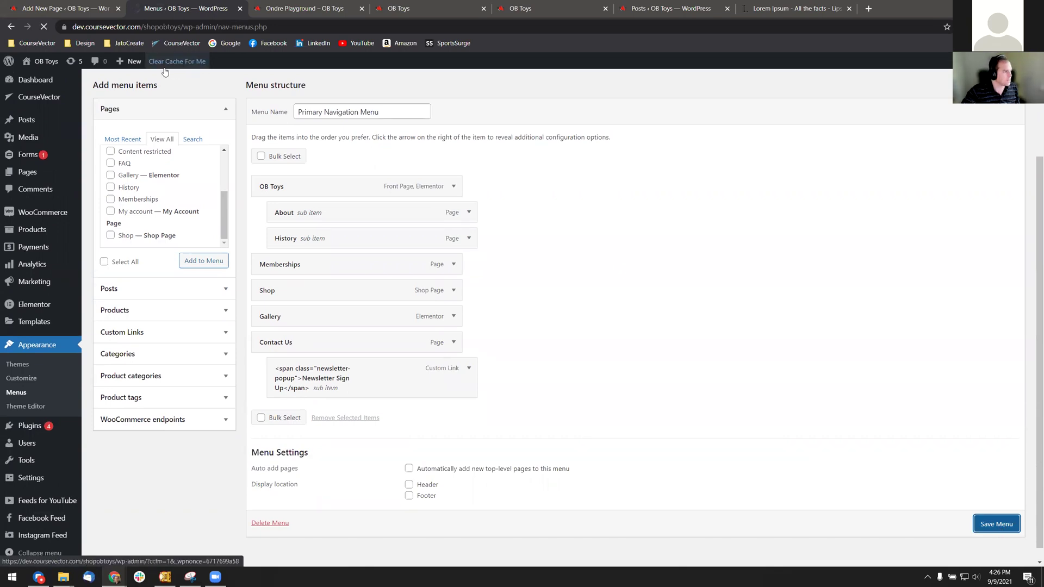
- Visit the OB Toys website and view the entries in the OB Toys submenu
mouse_move(45, 65)
click(38, 83)
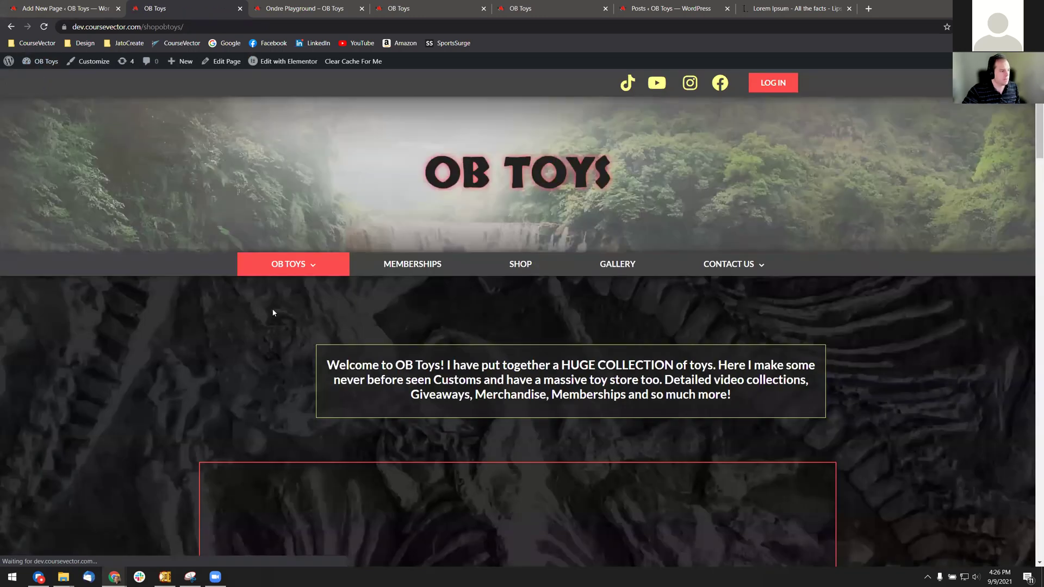
mouse_move(274, 272)
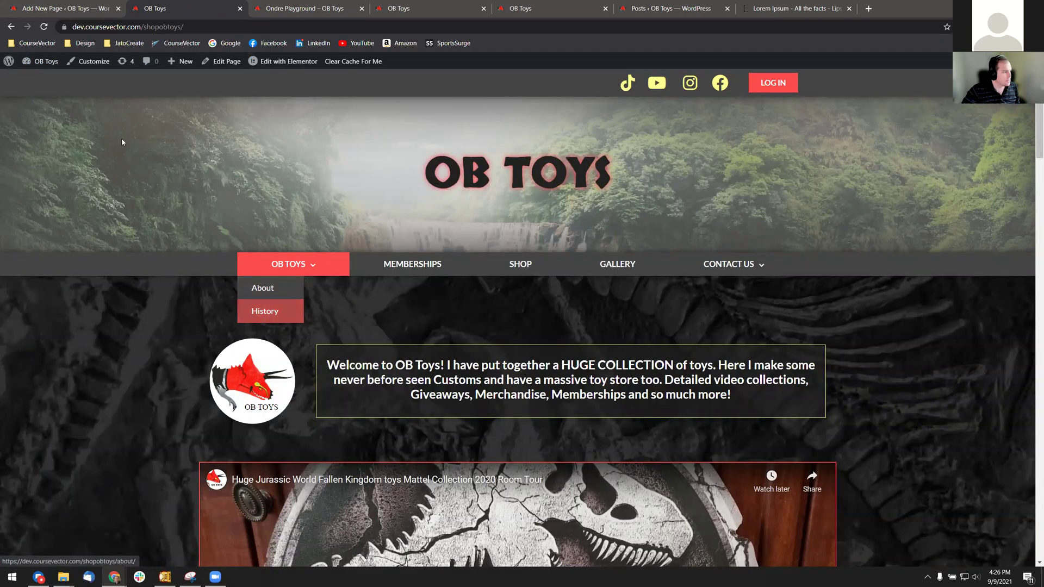
- Return to the dashboard's page list and move the History page to the Trash
click(42, 84)
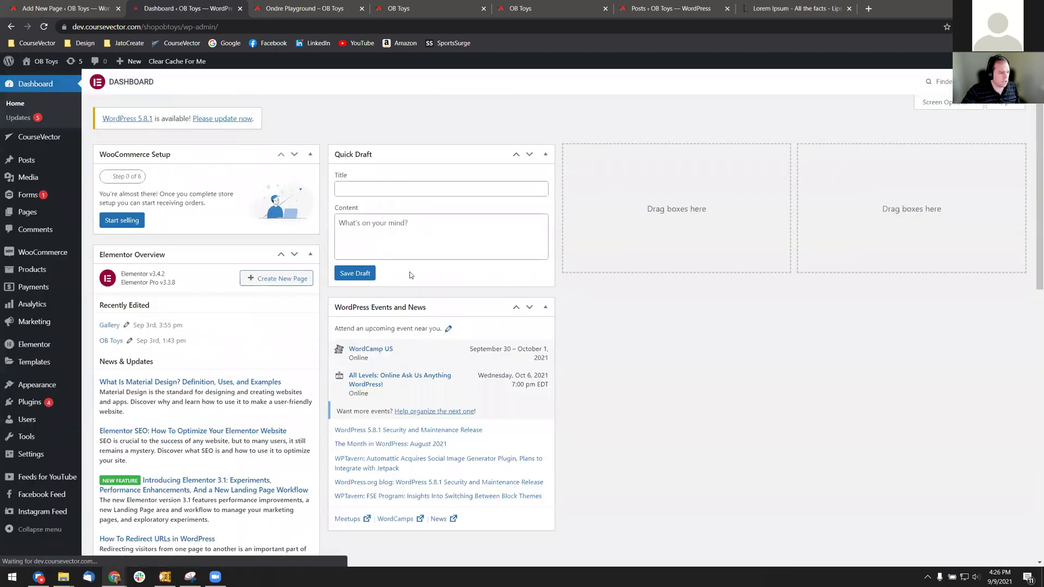
mouse_move(56, 204)
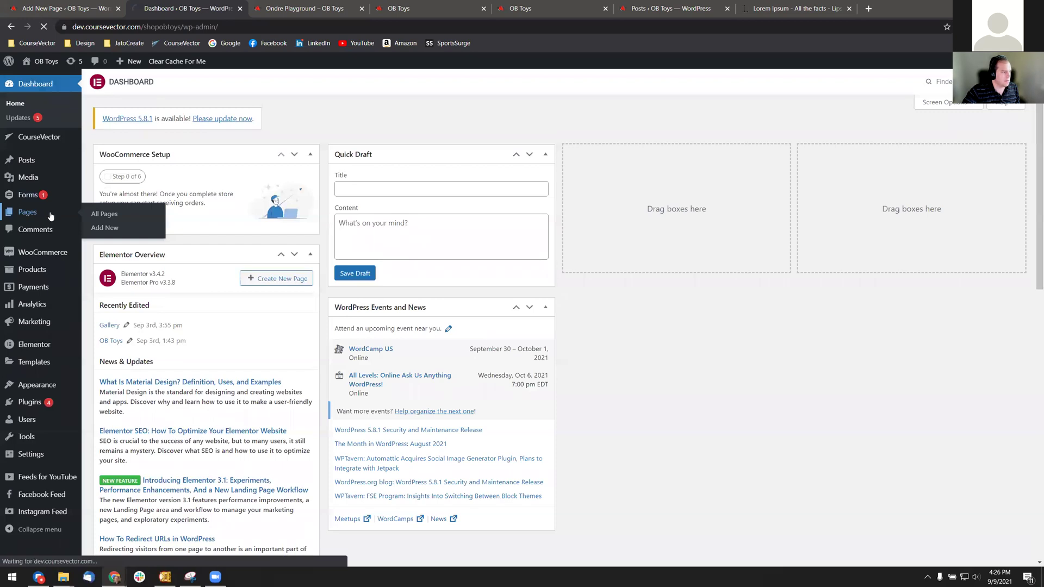
click(59, 215)
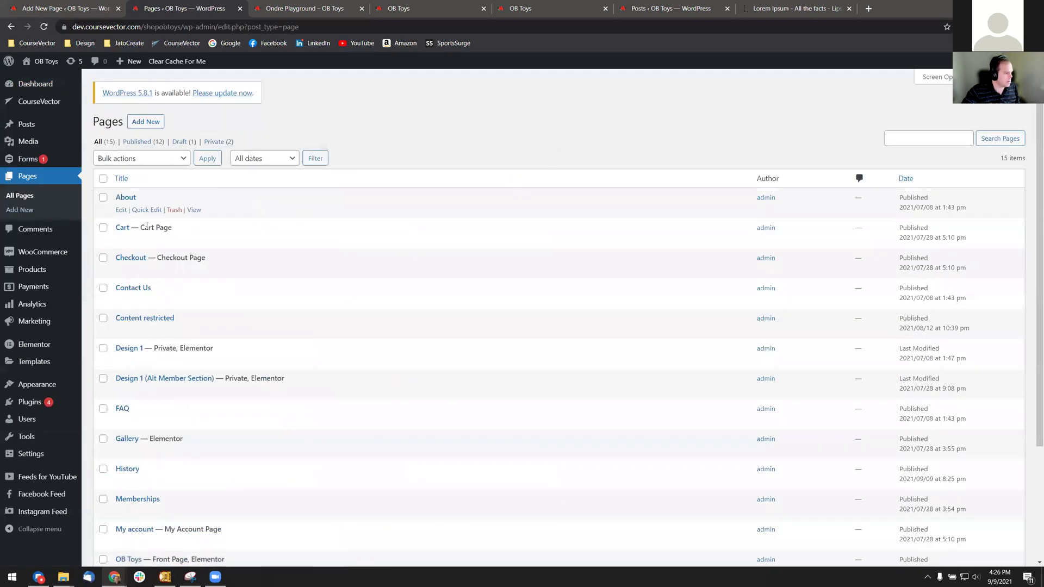
scroll(198, 311, down, 1)
scroll(198, 311, down, 3)
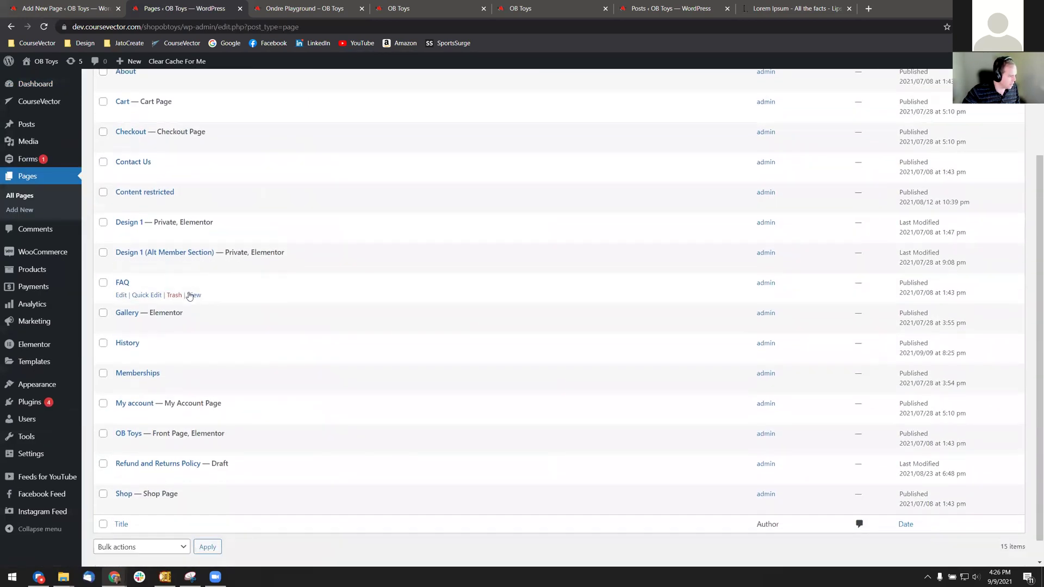
click(174, 332)
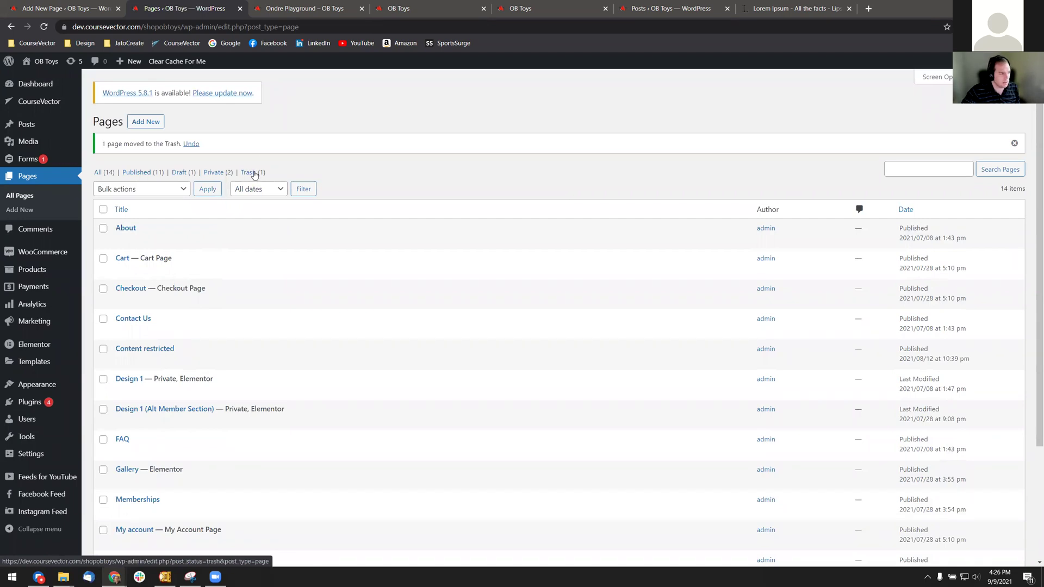
- Display the trashed pages and permanently delete the History page
click(254, 173)
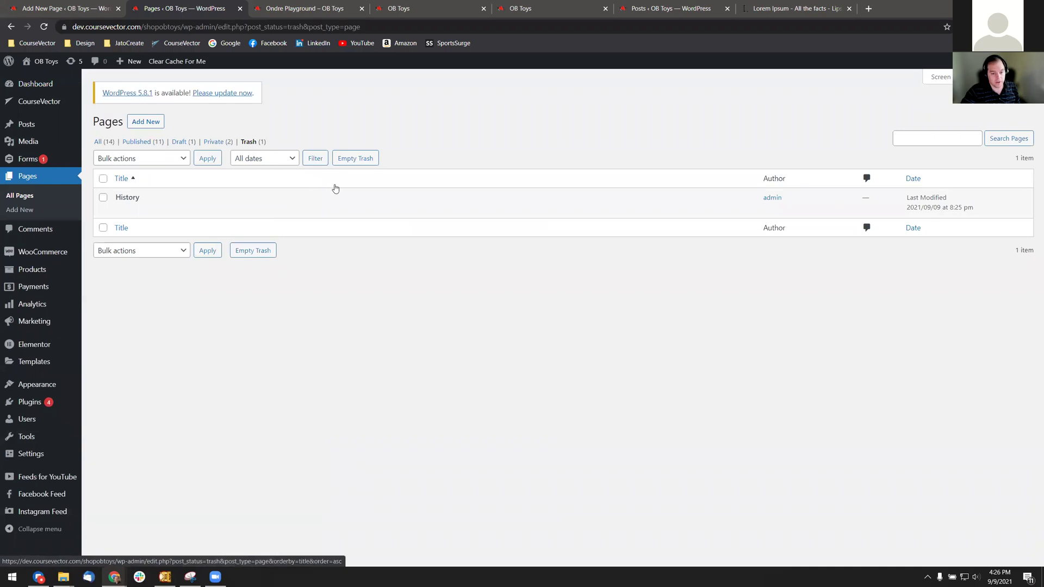
mouse_move(322, 195)
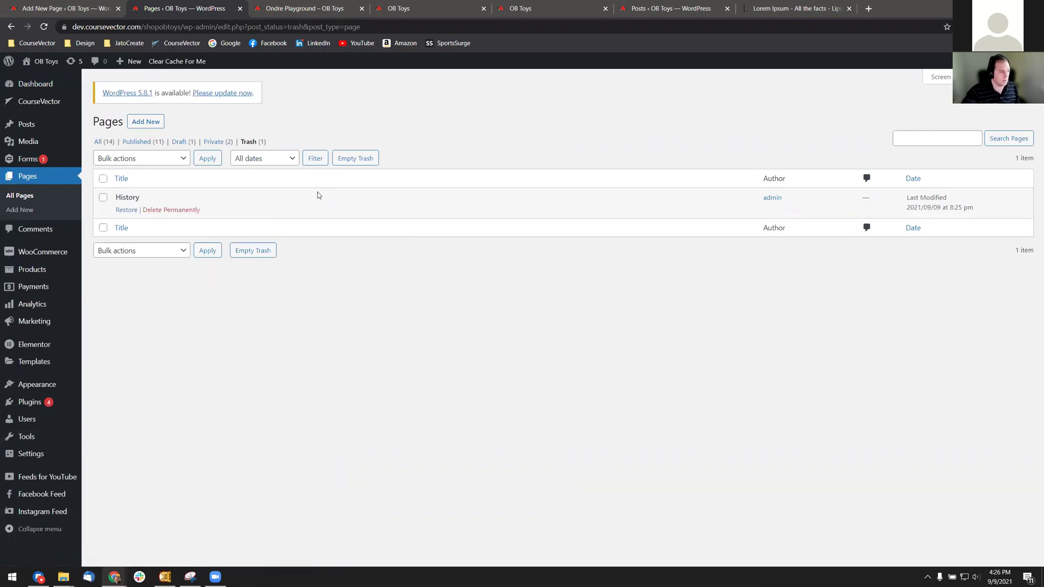
click(179, 210)
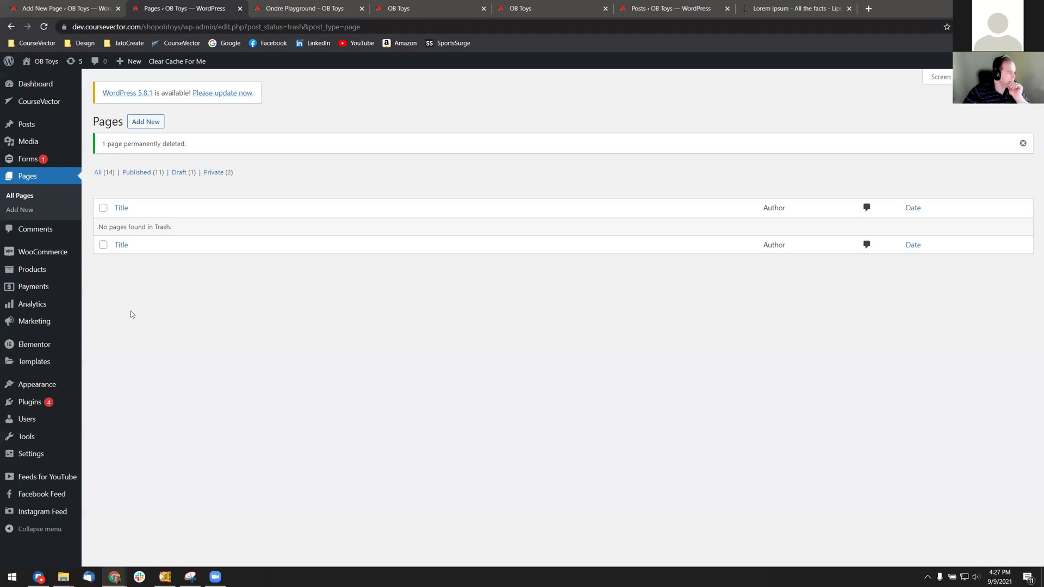
- Return to the full page list and look over the site's remaining pages
mouse_move(43, 399)
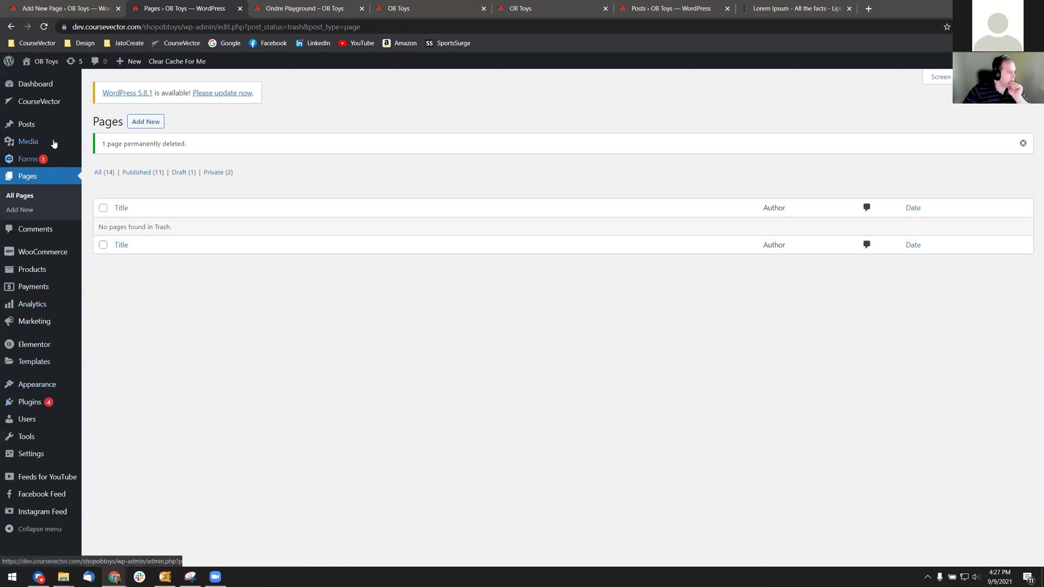
click(53, 178)
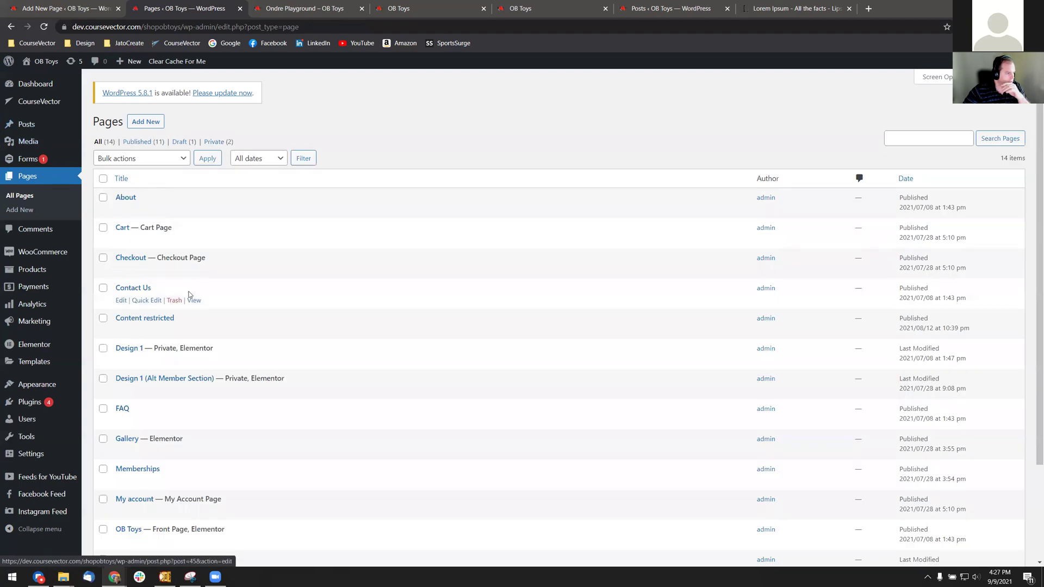
scroll(182, 305, down, 1)
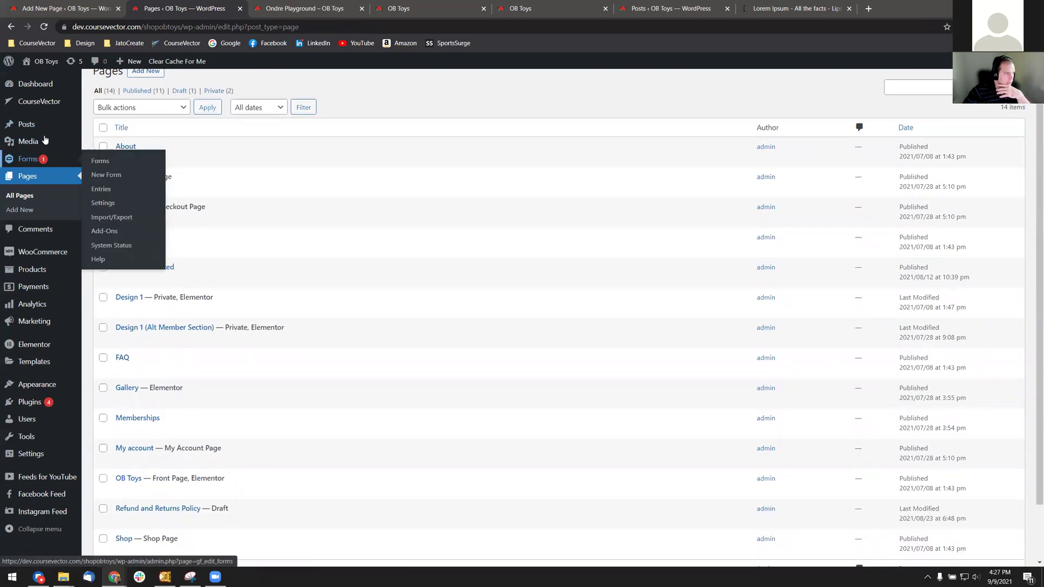
mouse_move(36, 127)
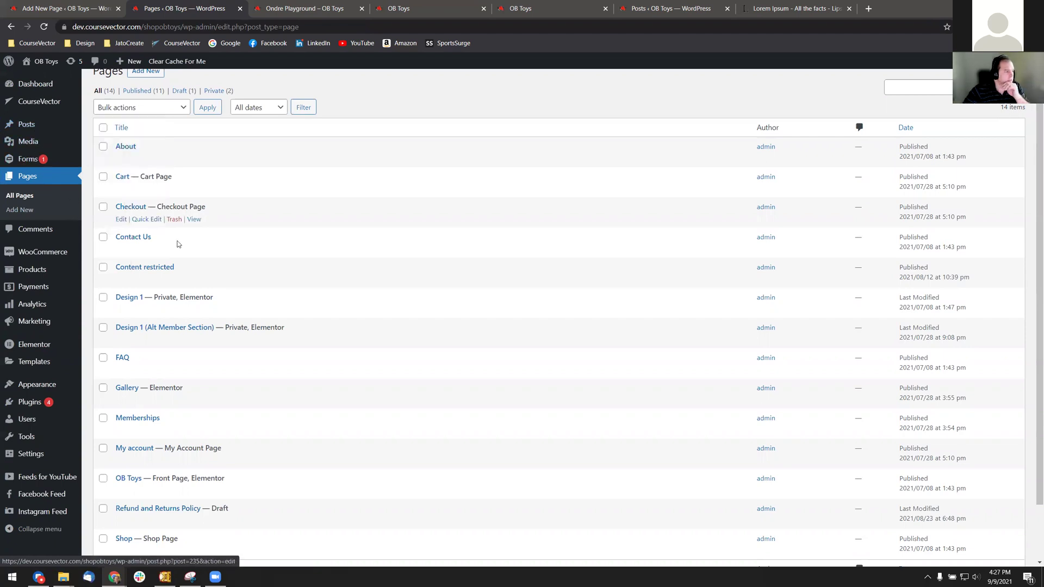
- Open the edit screens of the Design 1 page and the About page in turn to compare them
scroll(183, 311, down, 1)
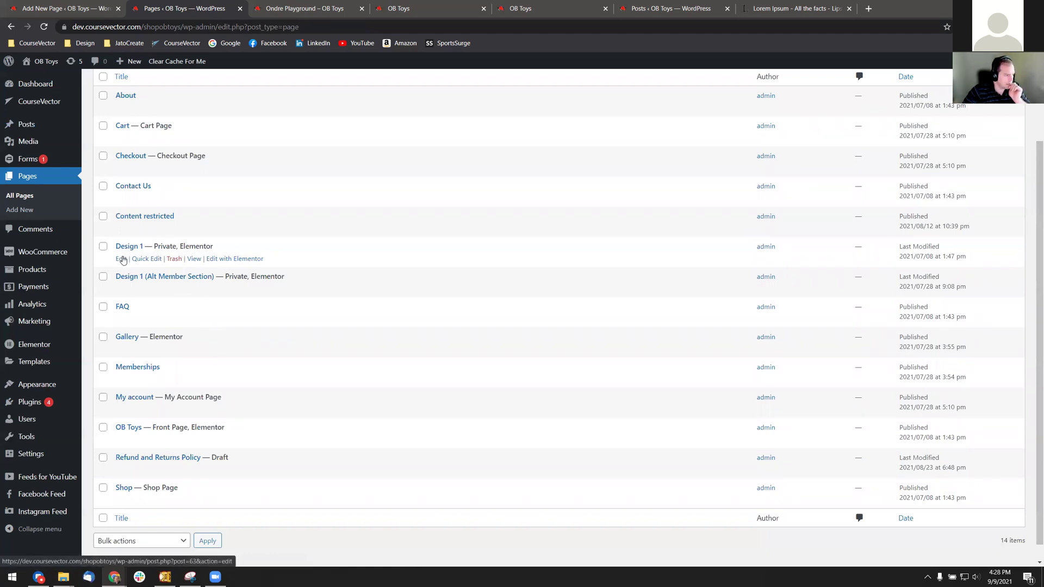
click(122, 260)
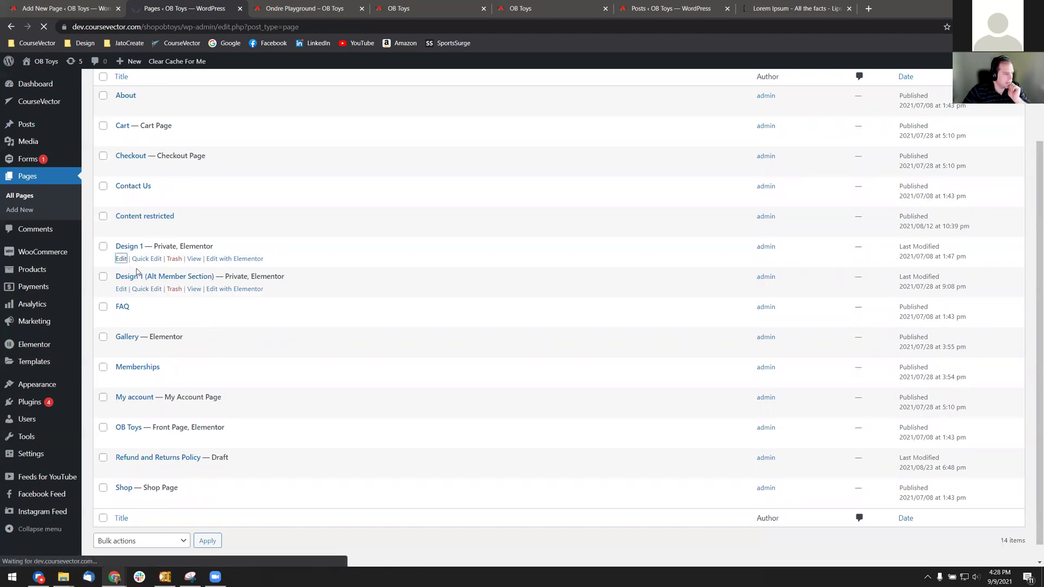
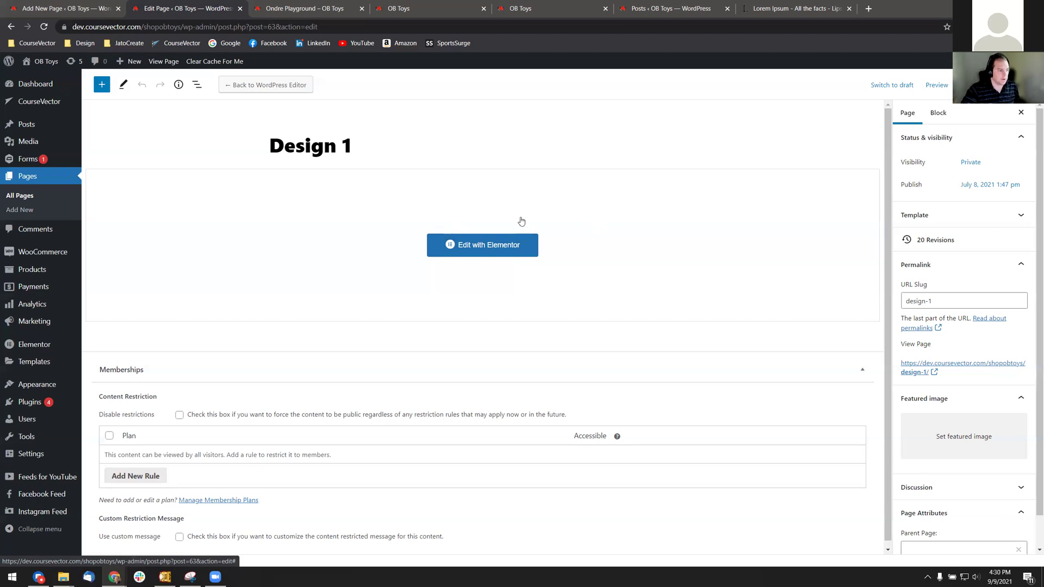
click(47, 181)
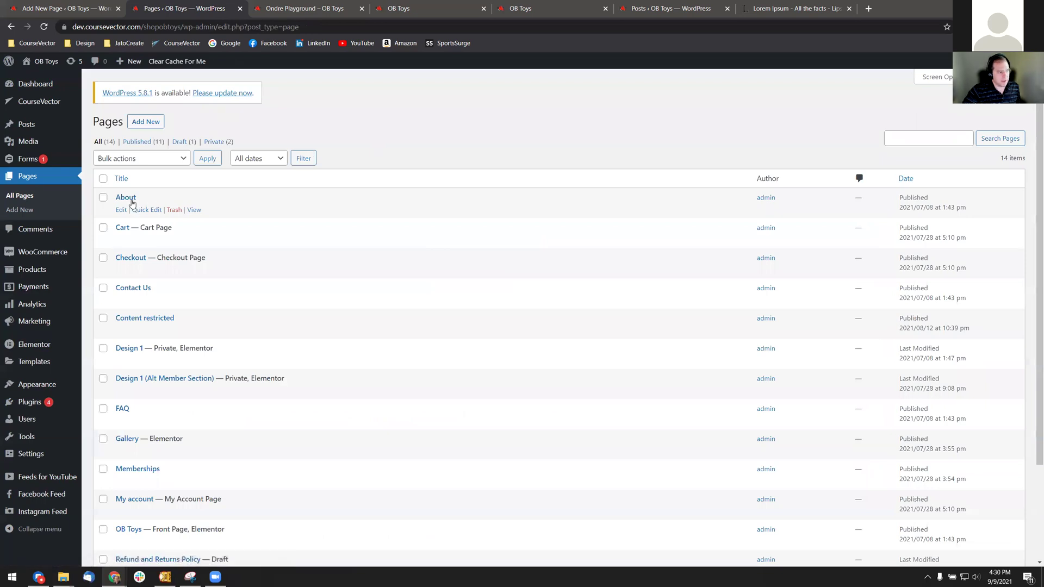
click(121, 212)
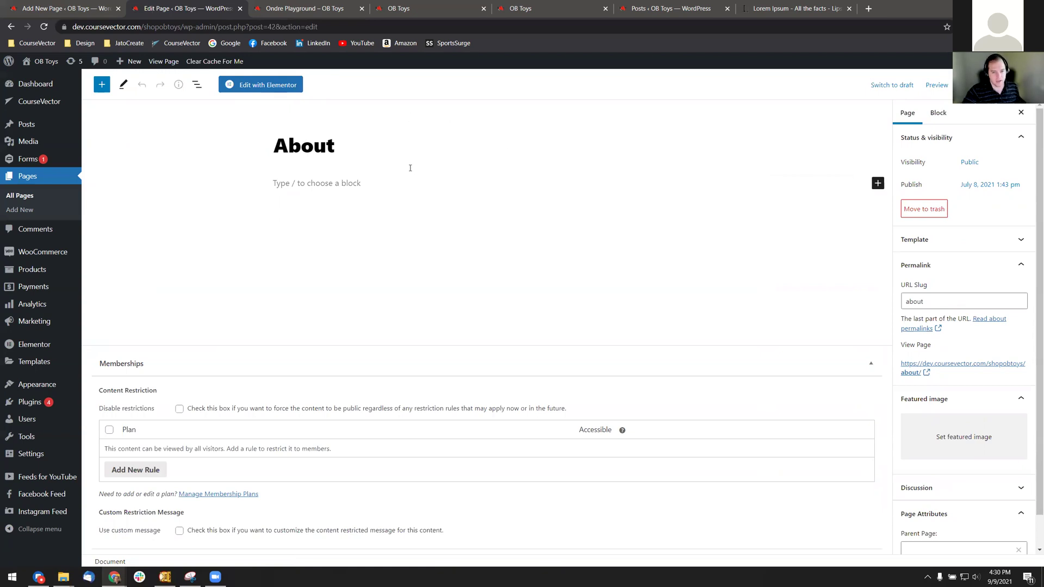
- Open the Design 1 page from the list of all pages and launch it in the Elementor editor
click(54, 195)
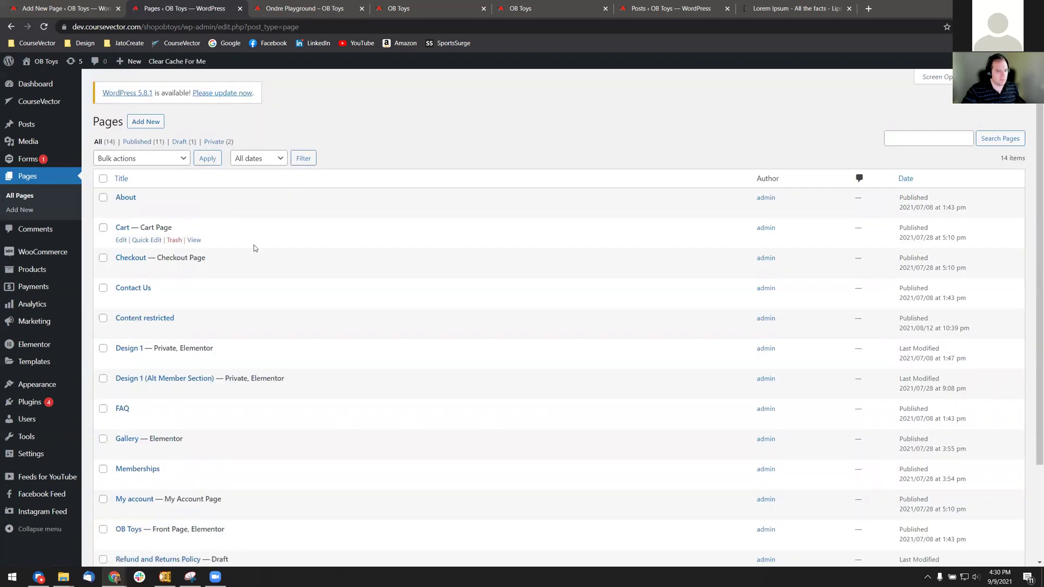
scroll(245, 256, down, 1)
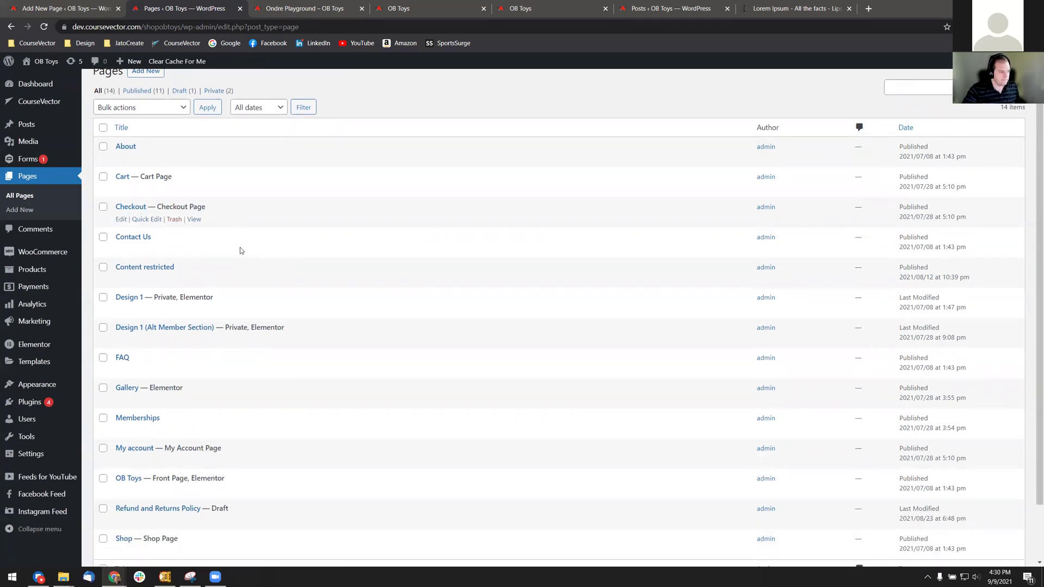
scroll(237, 256, down, 1)
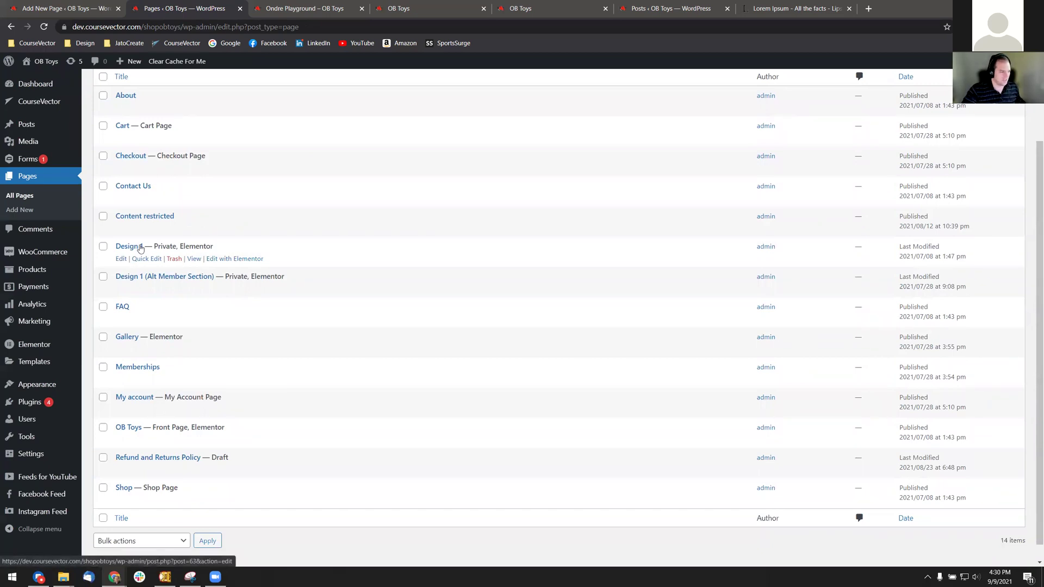
click(121, 260)
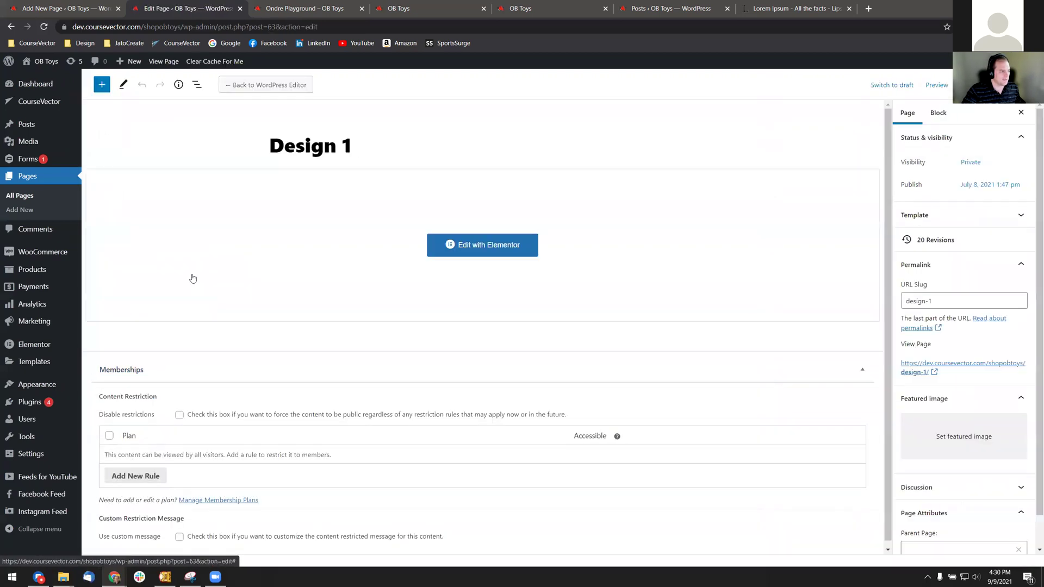
click(478, 245)
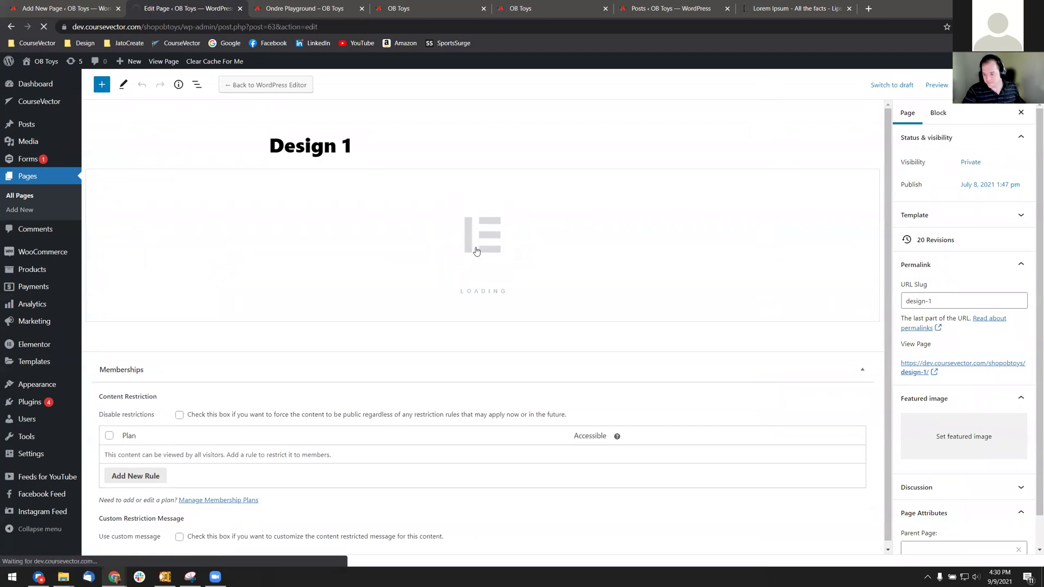
- Close all other browser tabs, keeping only the Add New Page and Design 1 tabs
click(364, 13)
click(362, 8)
click(362, 9)
click(362, 9)
click(362, 8)
click(362, 9)
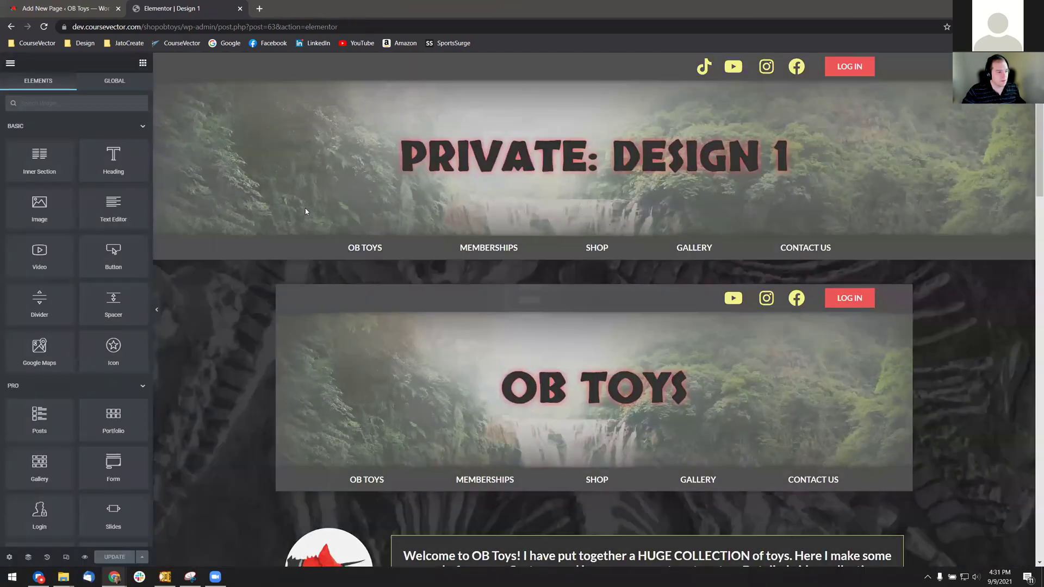
- Delete all existing content sections of the Design 1 page, from the inner OB Toys header through the video, gallery and giveaway to the footer
scroll(460, 296, down, 1)
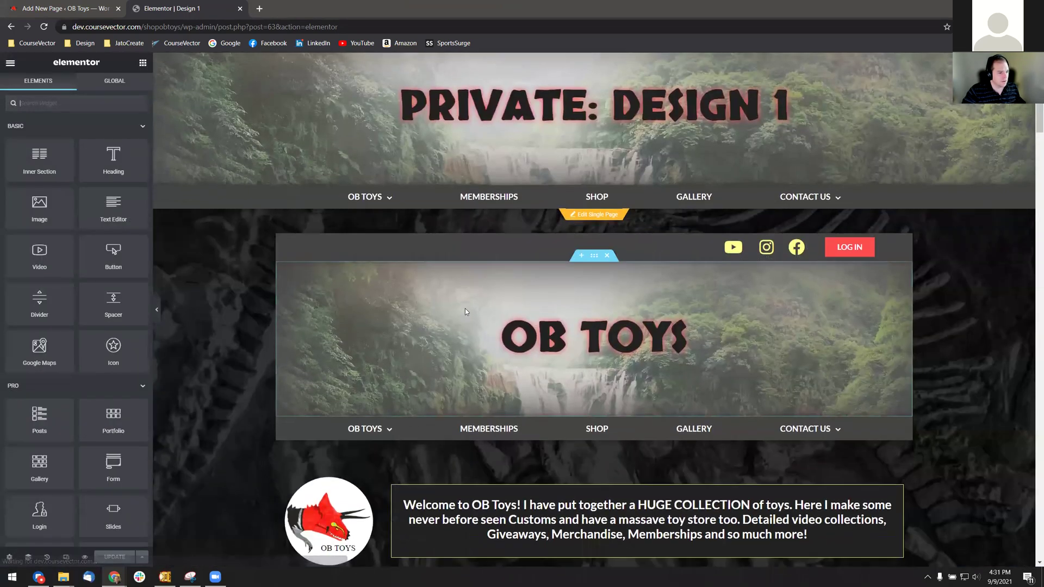
click(607, 228)
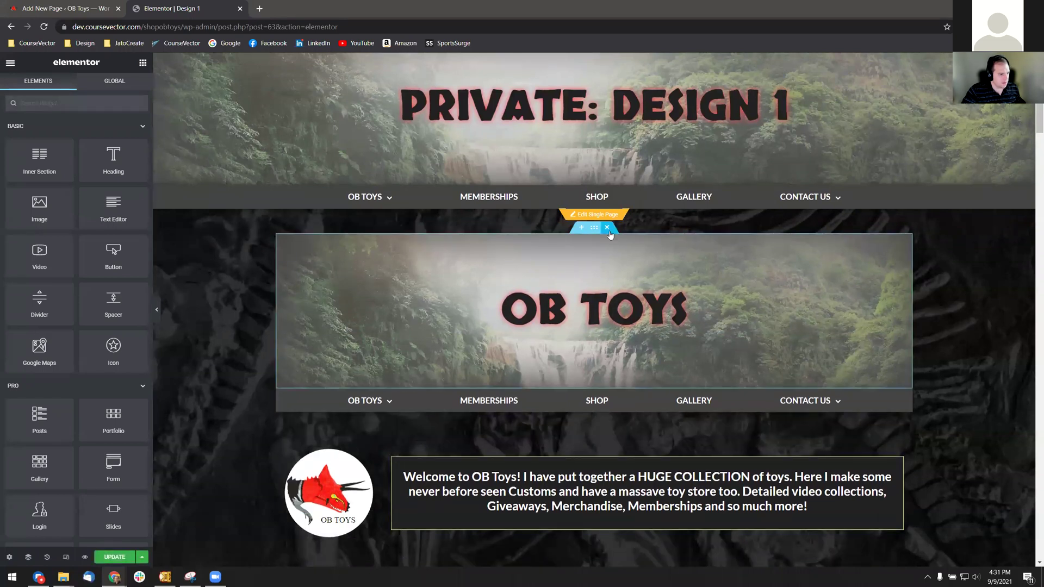
click(606, 228)
click(608, 228)
click(608, 228)
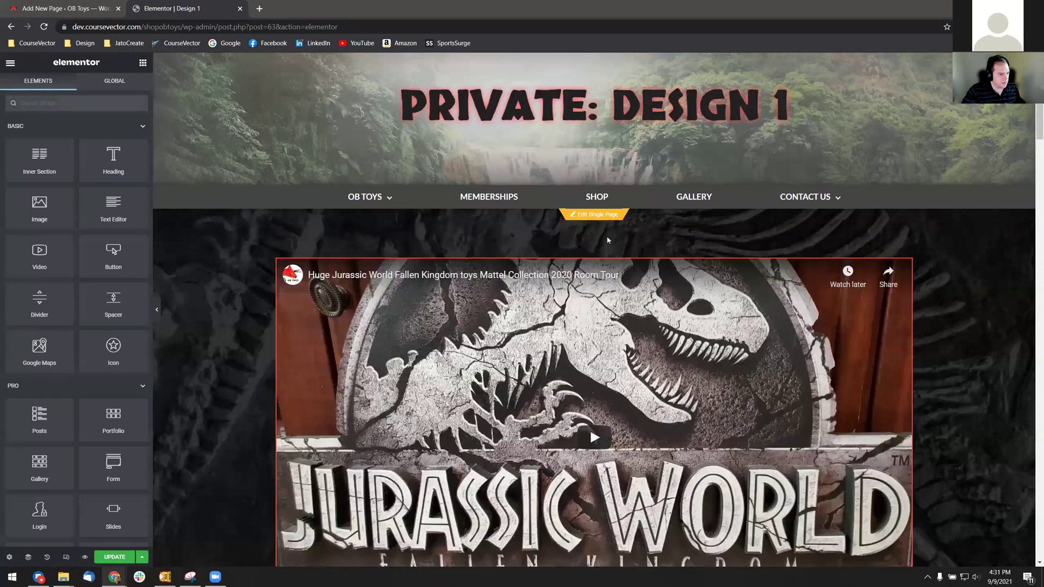
click(608, 228)
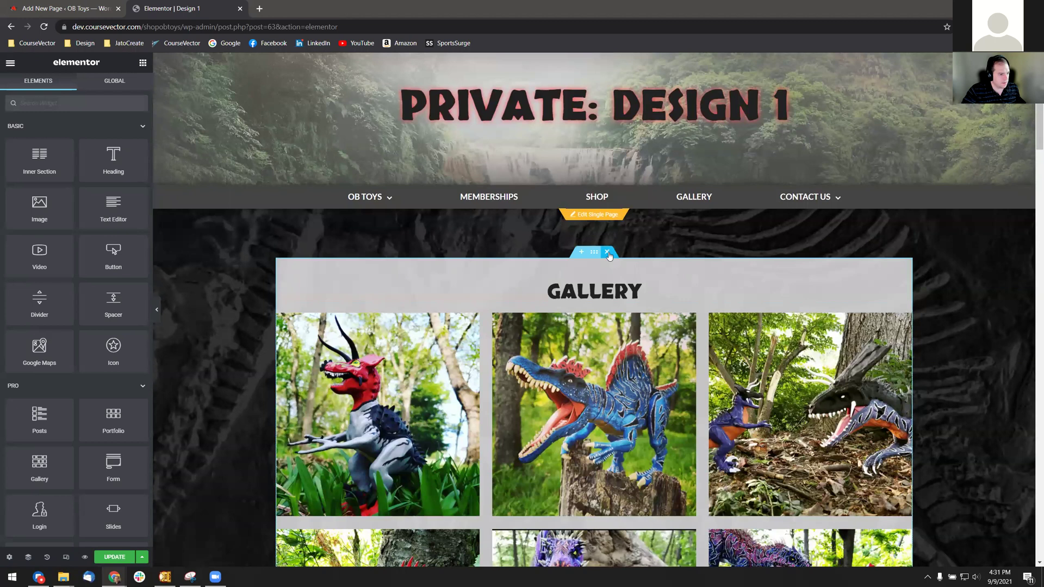
click(609, 251)
click(609, 228)
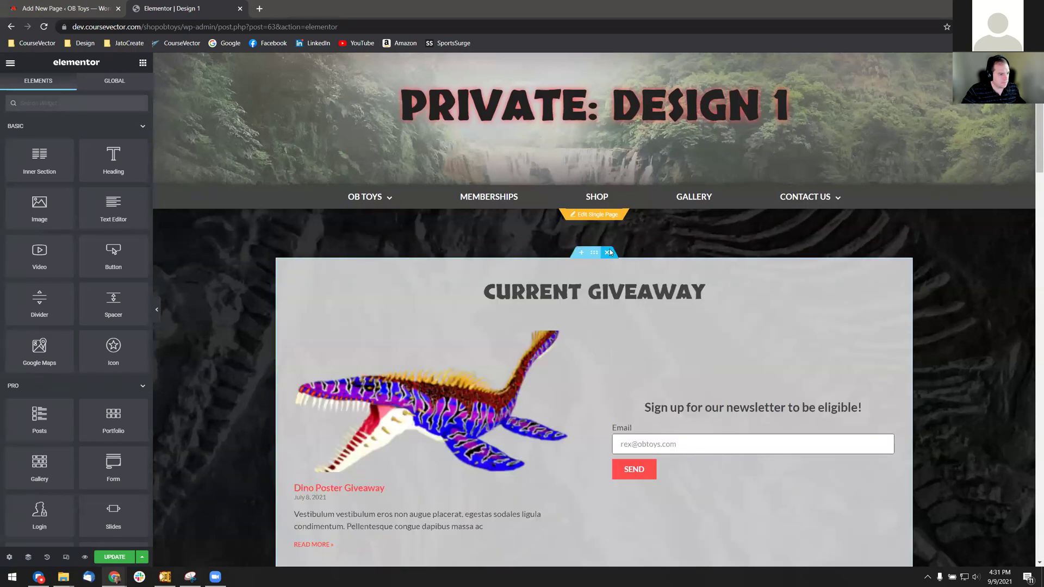
click(609, 253)
click(608, 243)
click(608, 241)
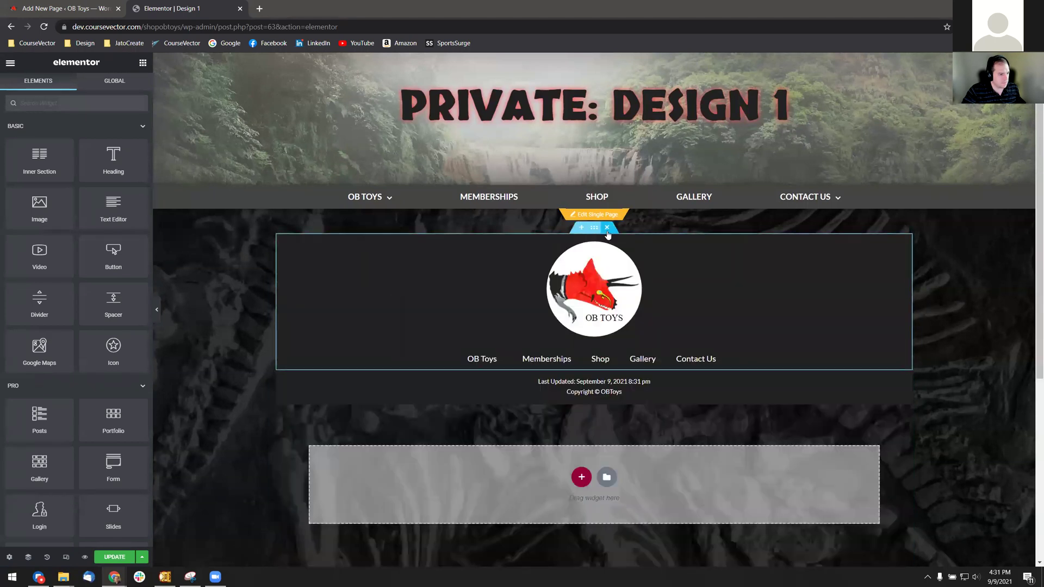
click(608, 242)
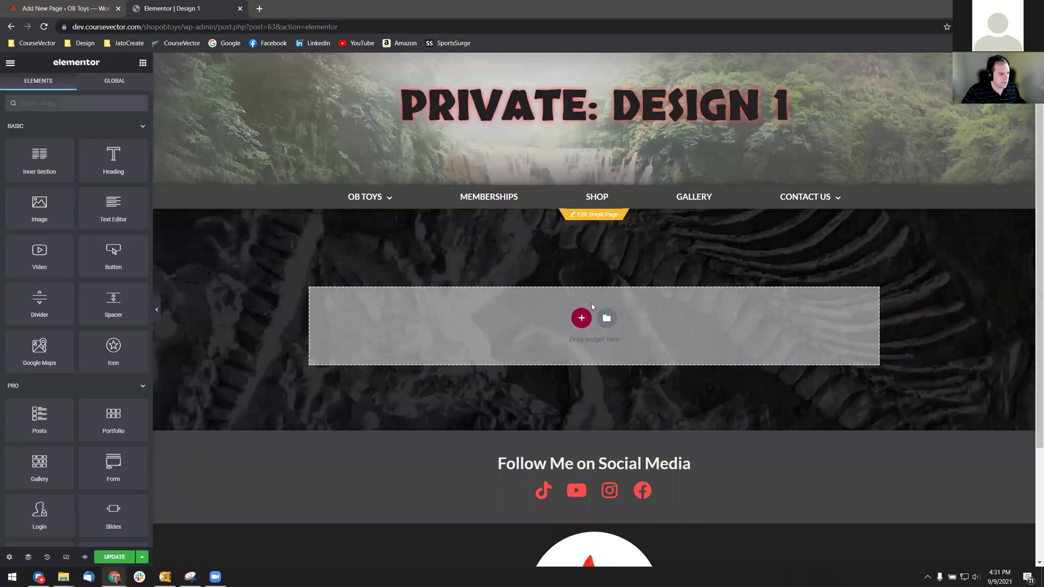
- Insert a new section with two equal columns into the empty page content area
scroll(633, 297, up, 1)
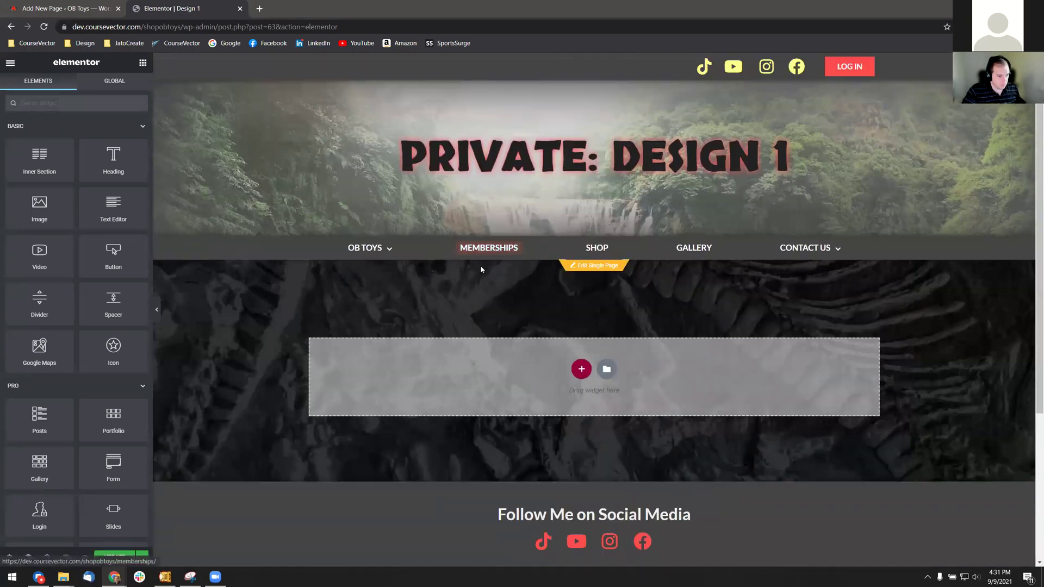
scroll(550, 266, down, 2)
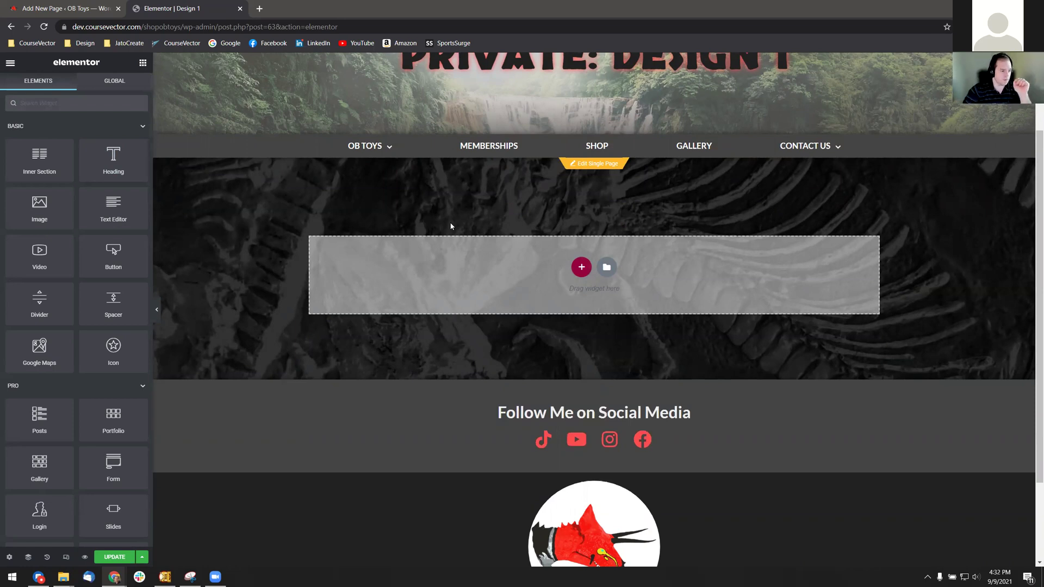
click(581, 267)
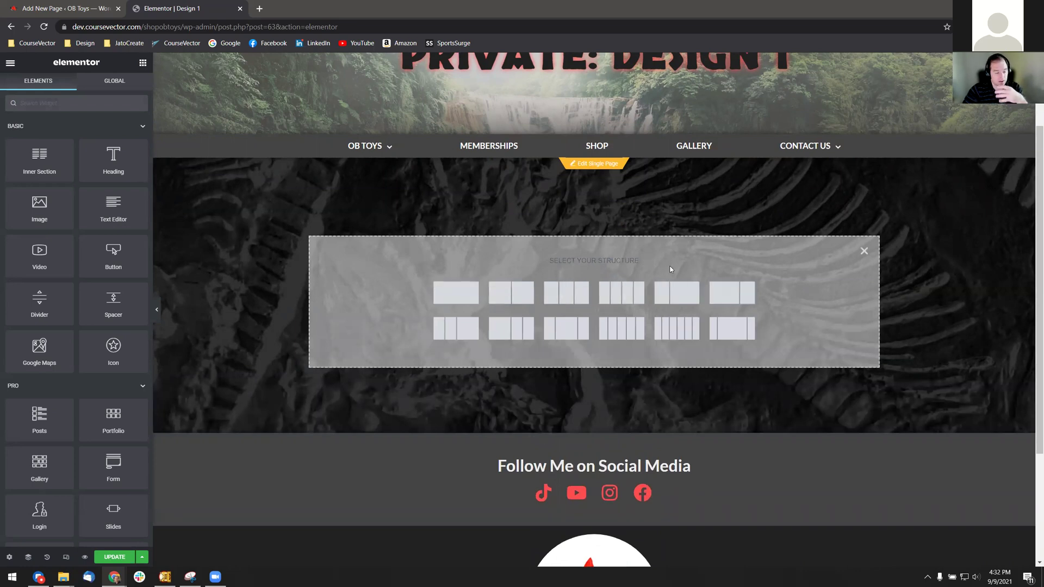
click(522, 298)
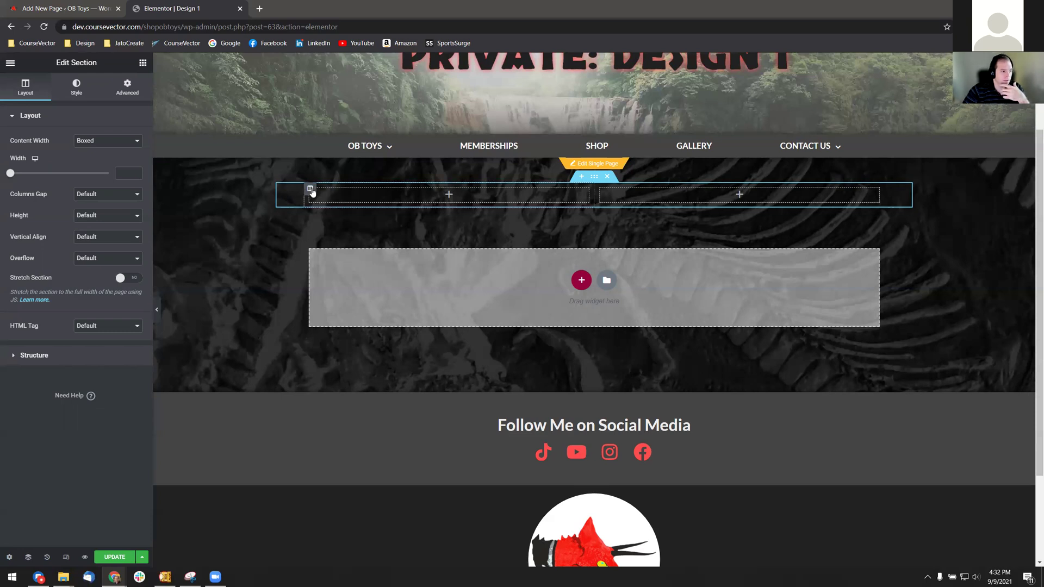
- Add a Gallery widget to the first column of the new section and look through its style settings
click(310, 190)
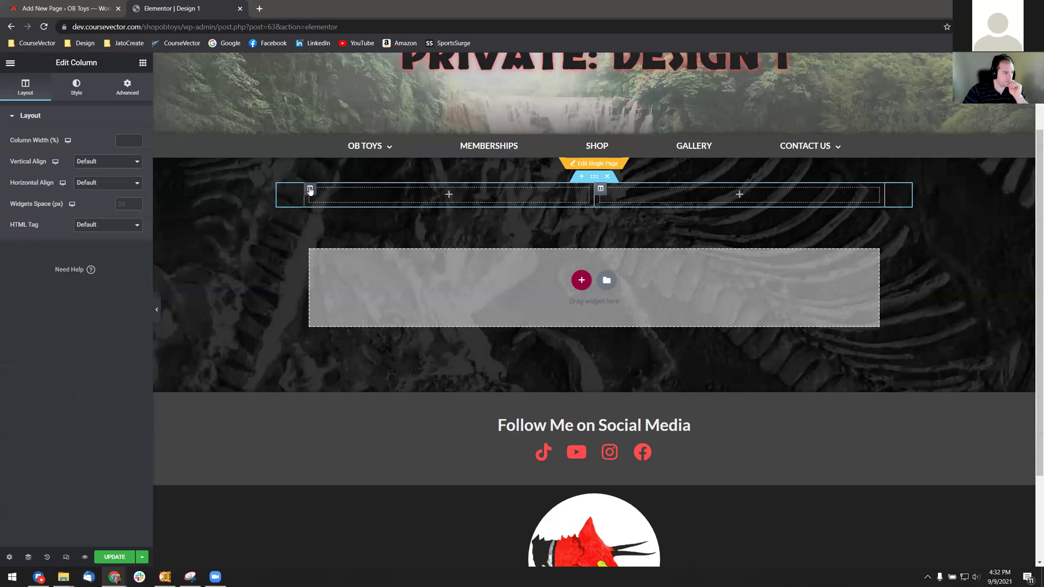
click(141, 64)
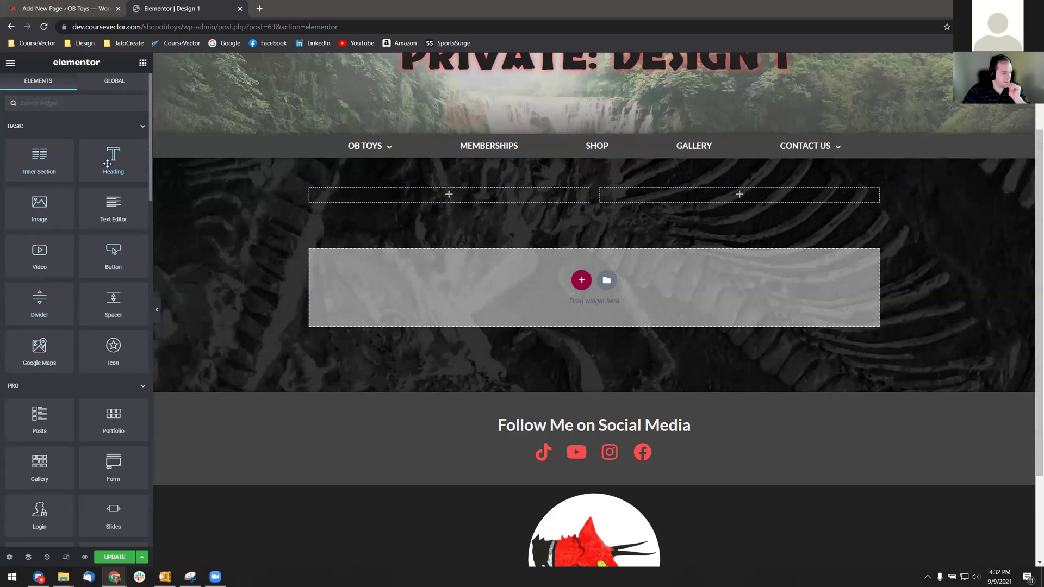
scroll(89, 273, down, 2)
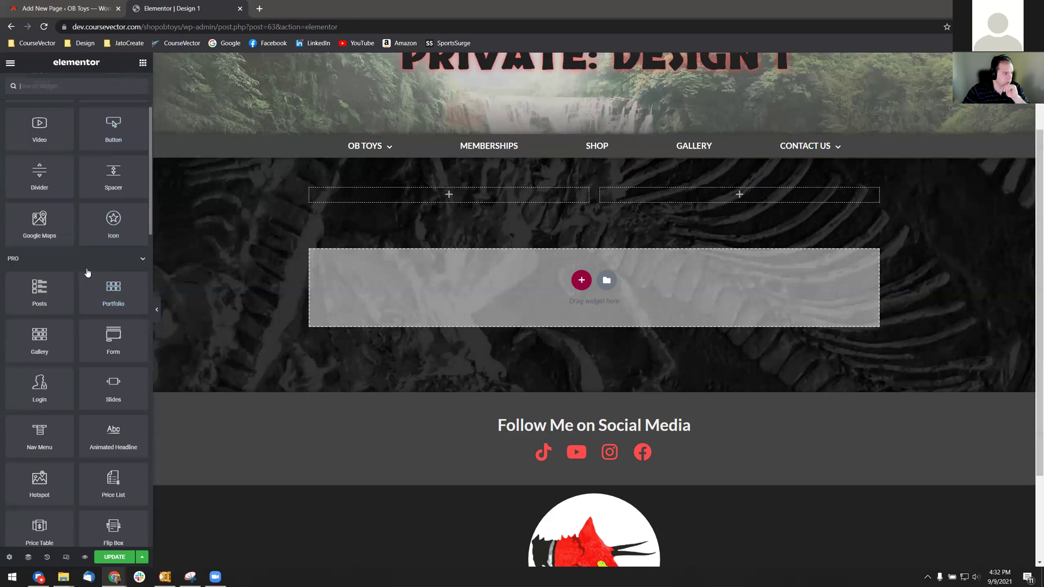
scroll(65, 319, down, 1)
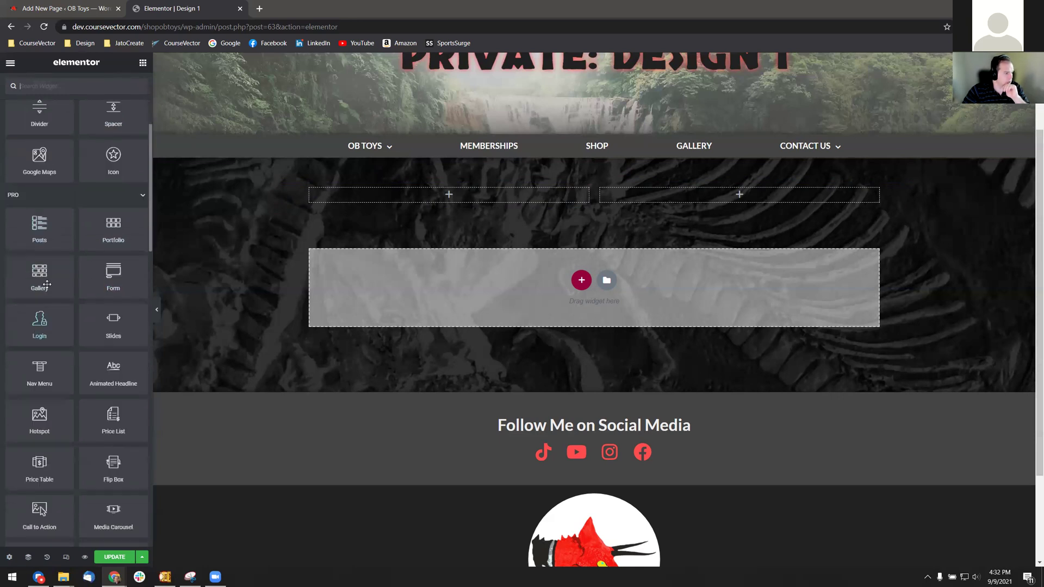
drag(62, 276, 447, 195)
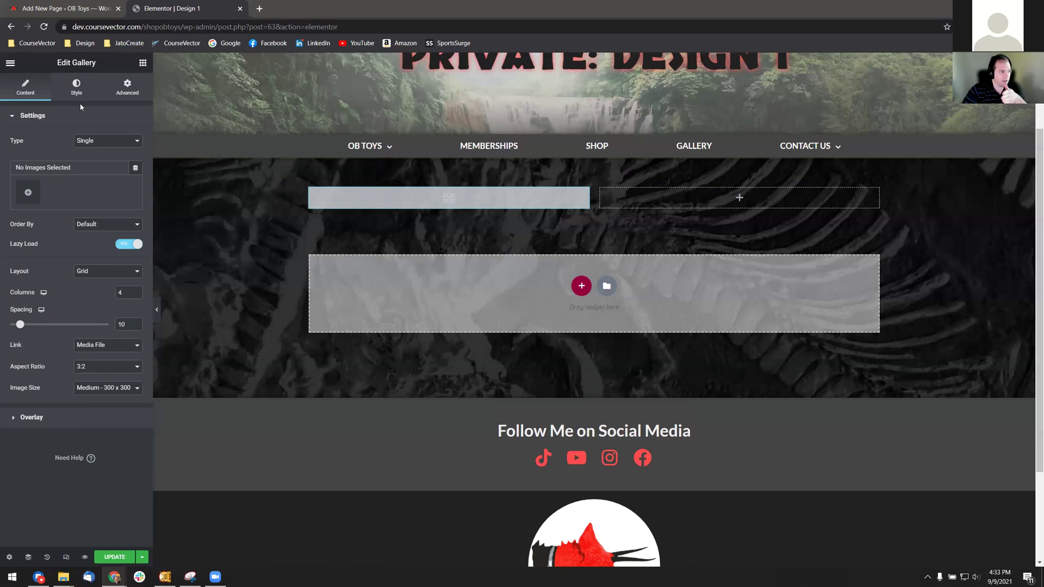
click(77, 90)
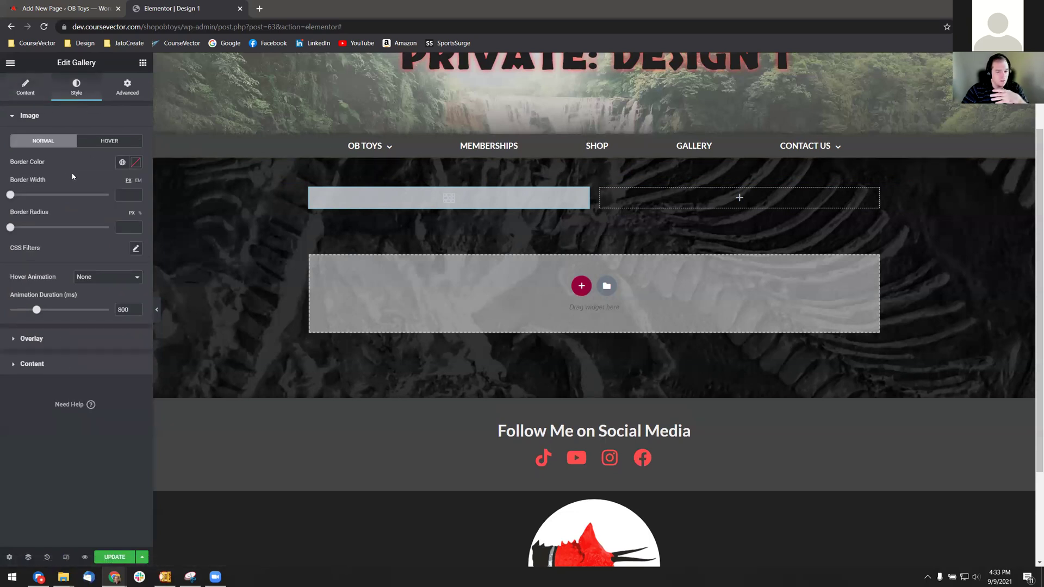
click(28, 89)
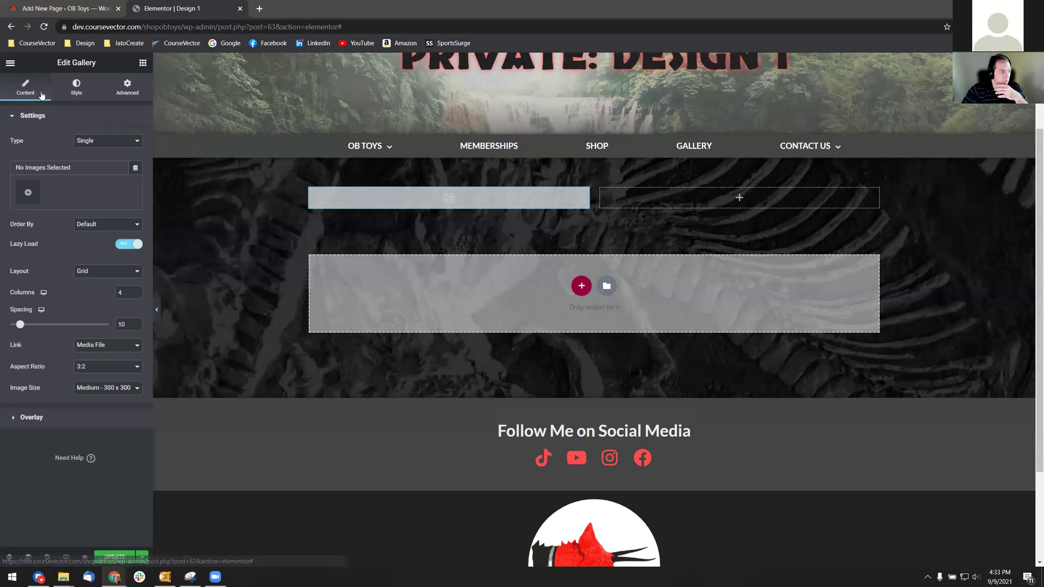
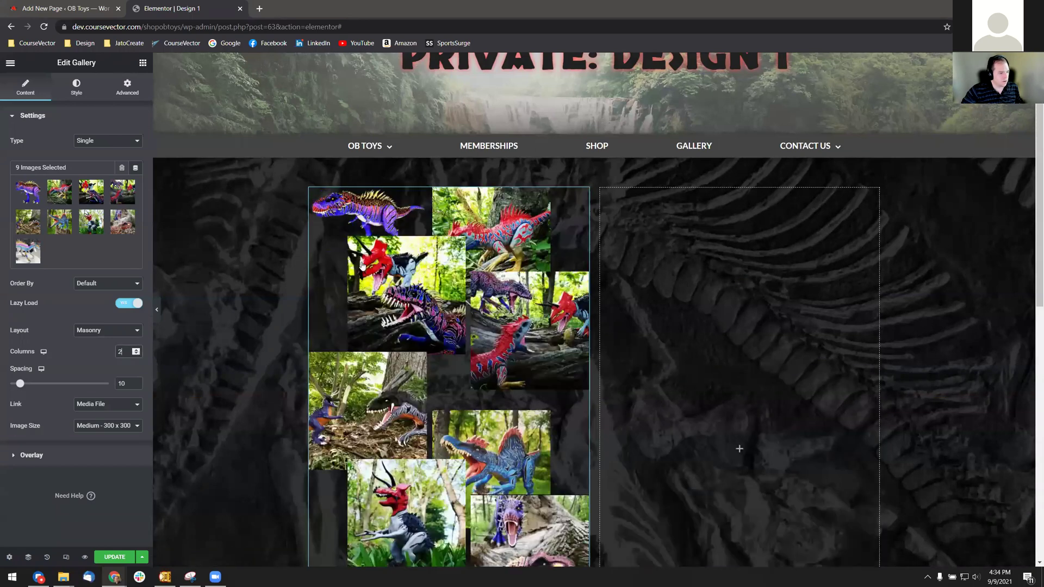
- Look over the two-column masonry gallery and delete the section that contains it
scroll(324, 341, down, 3)
scroll(324, 342, down, 3)
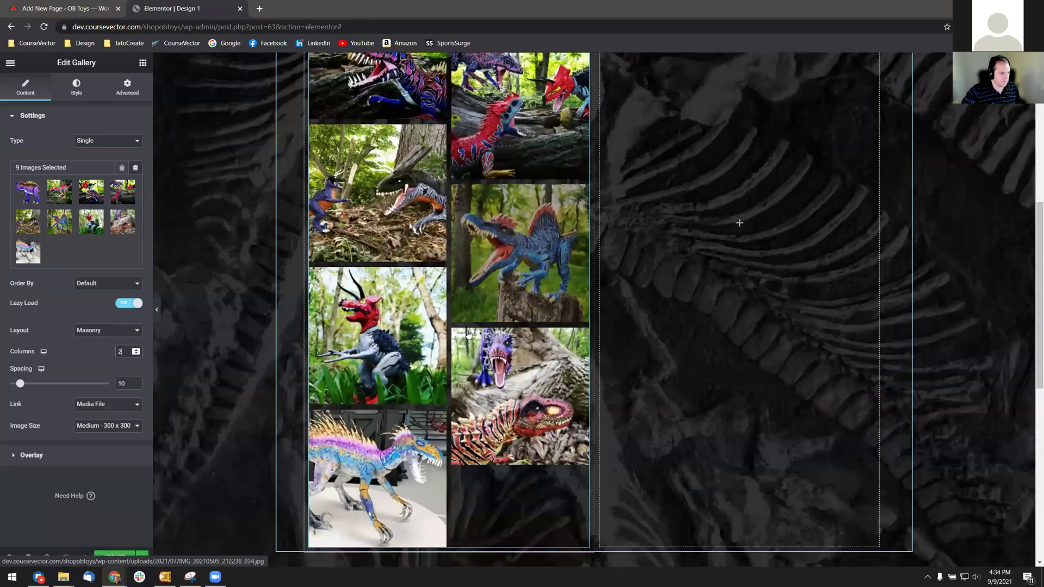
scroll(483, 266, up, 10)
scroll(552, 226, up, 1)
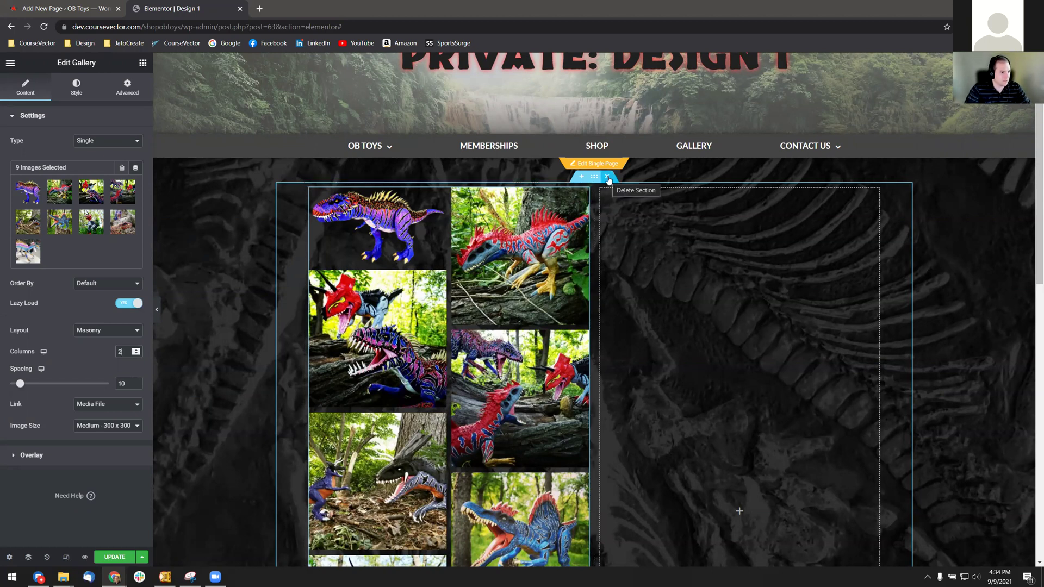
click(608, 177)
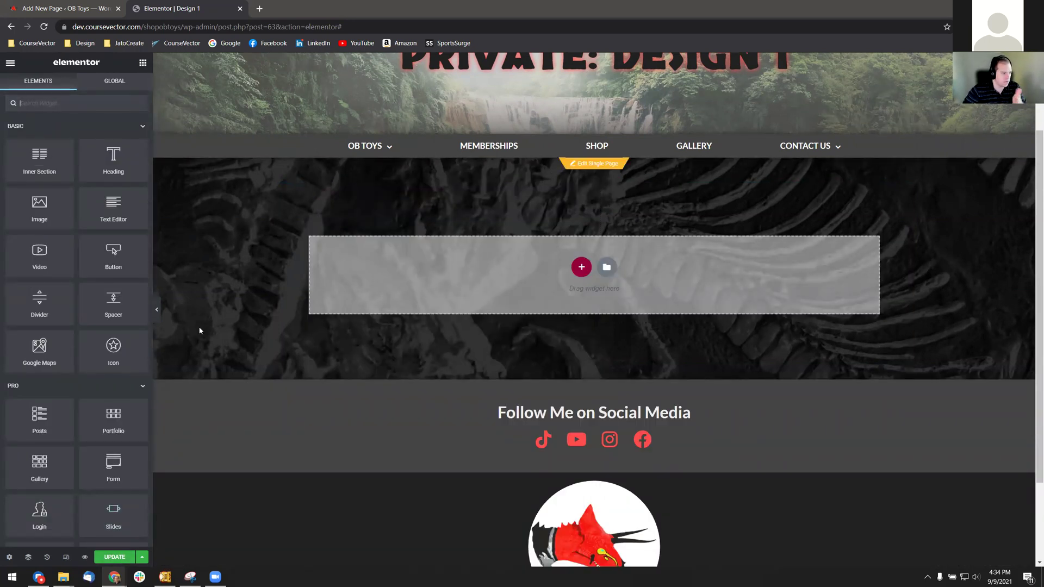
- Add a Text Editor widget to the empty content area and place a Button widget directly below it
drag(141, 211, 544, 267)
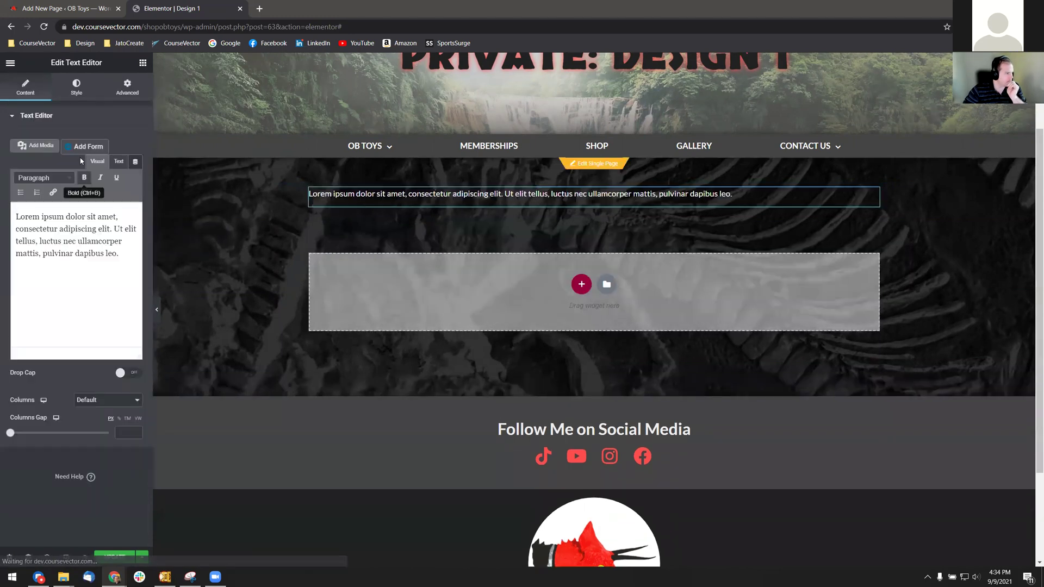
click(142, 63)
drag(149, 272, 403, 283)
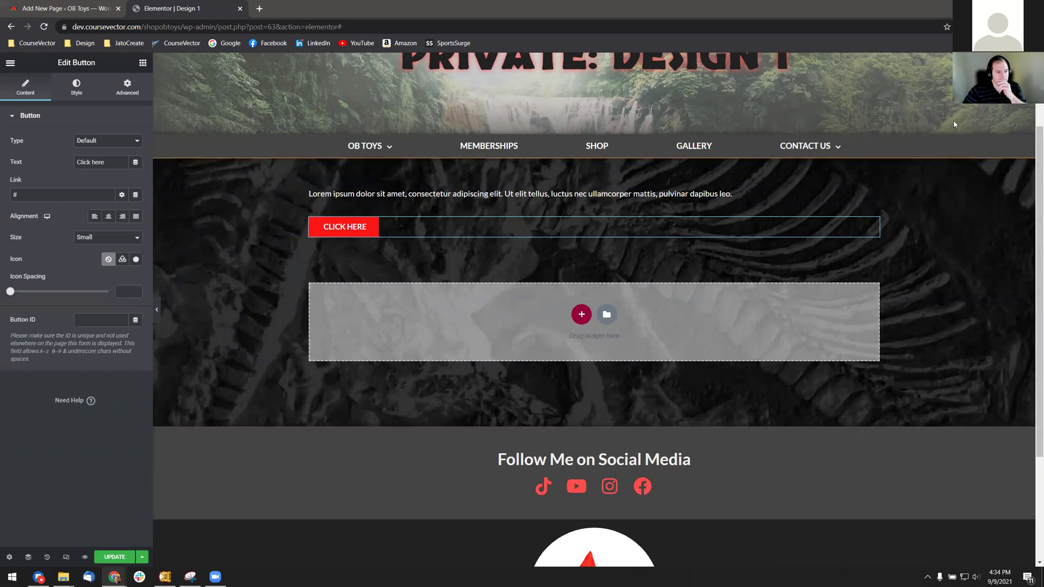
- Update the Design 1 page and exit the Elementor editor to the WordPress pages list
click(115, 558)
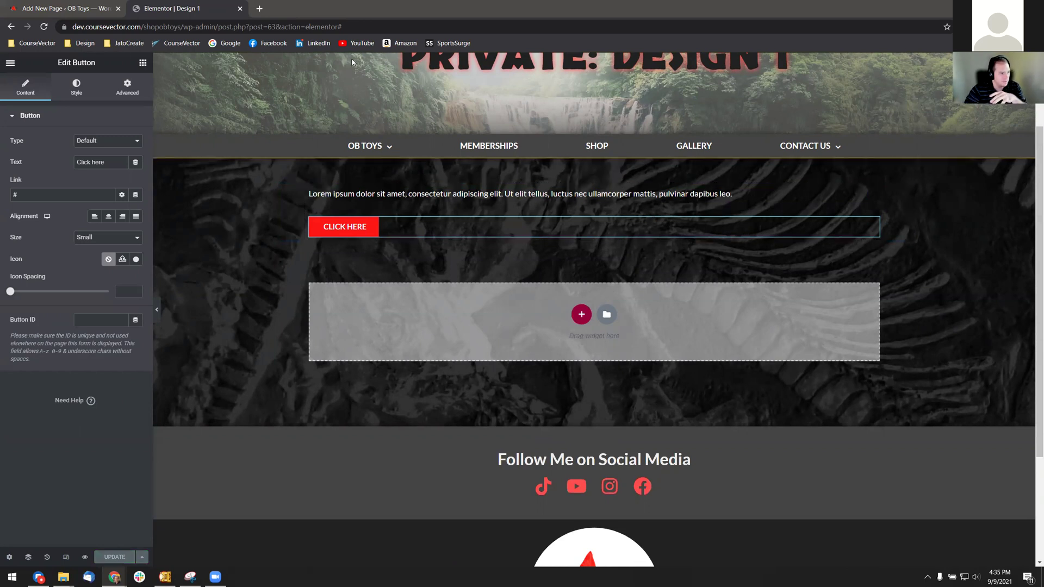
scroll(352, 63, up, 2)
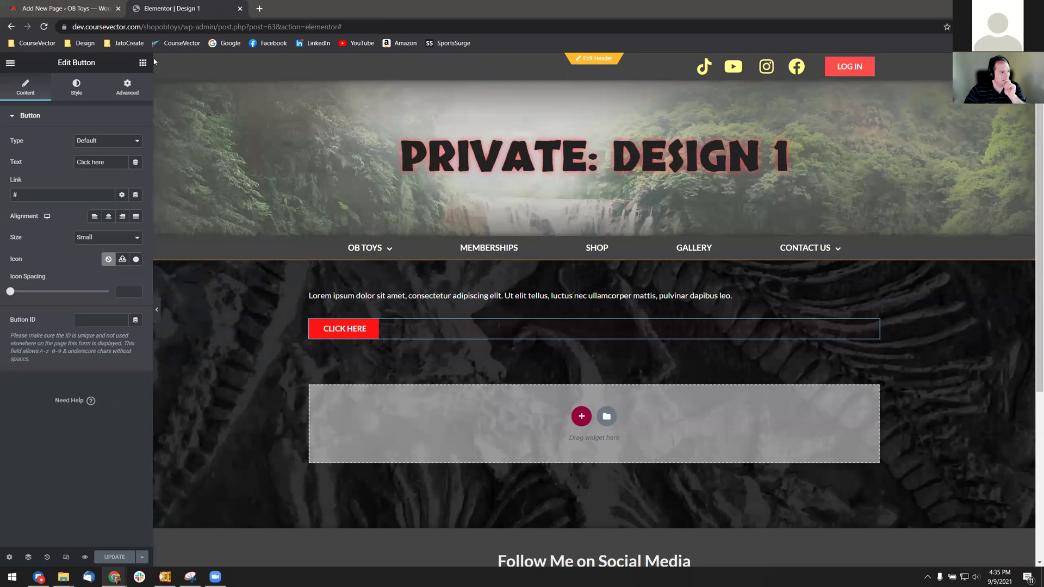
click(9, 65)
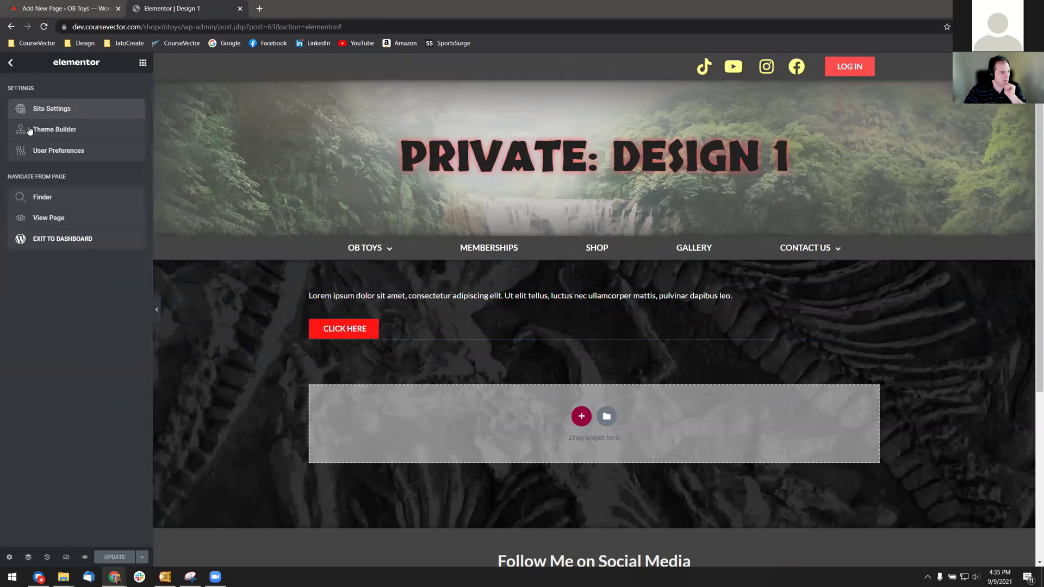
click(55, 247)
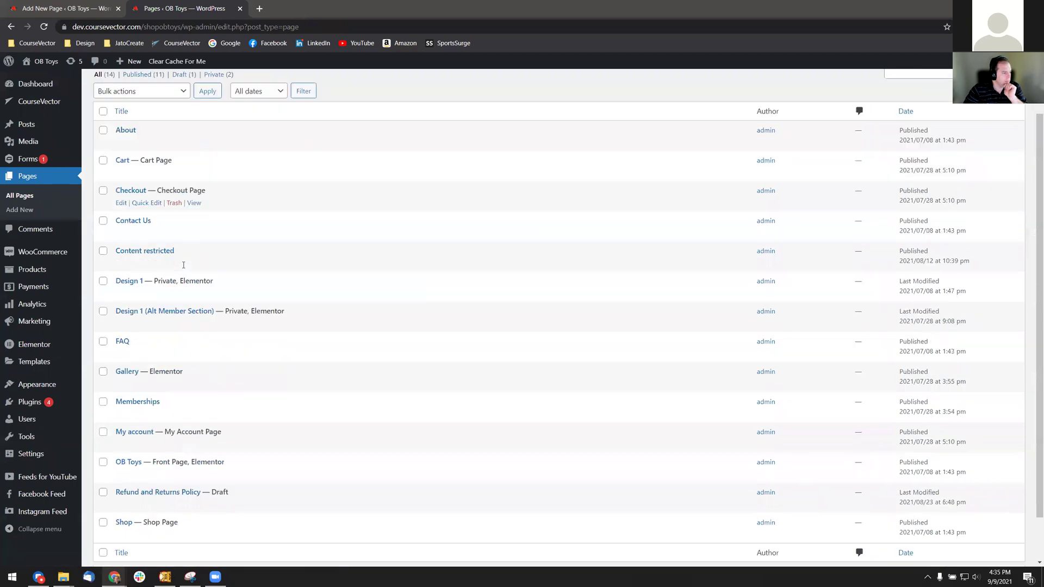
- Move the Design 1 and Design 1 (Alt Member Section) pages to the trash with one bulk action
scroll(183, 265, down, 1)
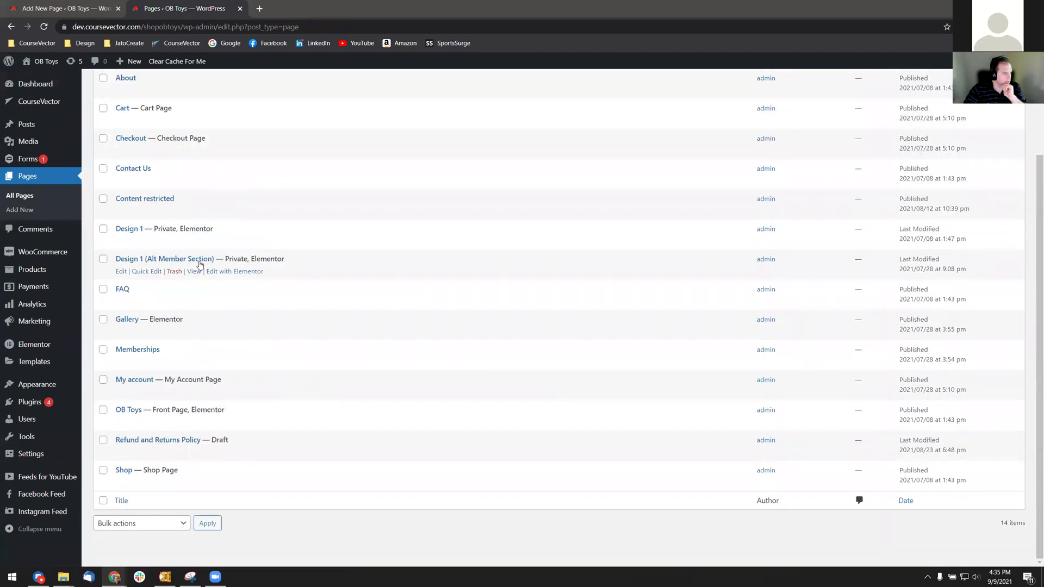
click(103, 228)
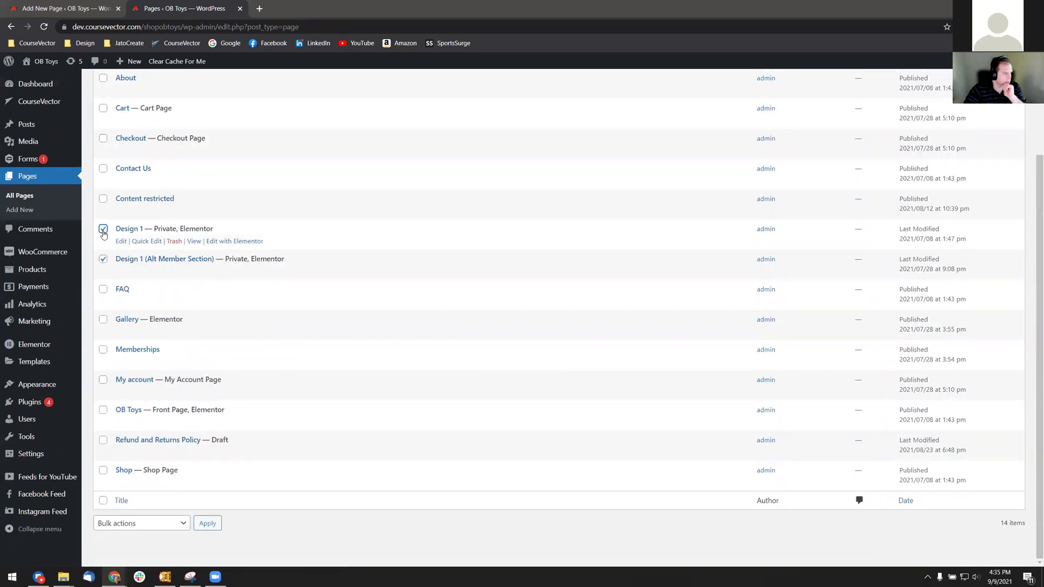
scroll(149, 257, up, 1)
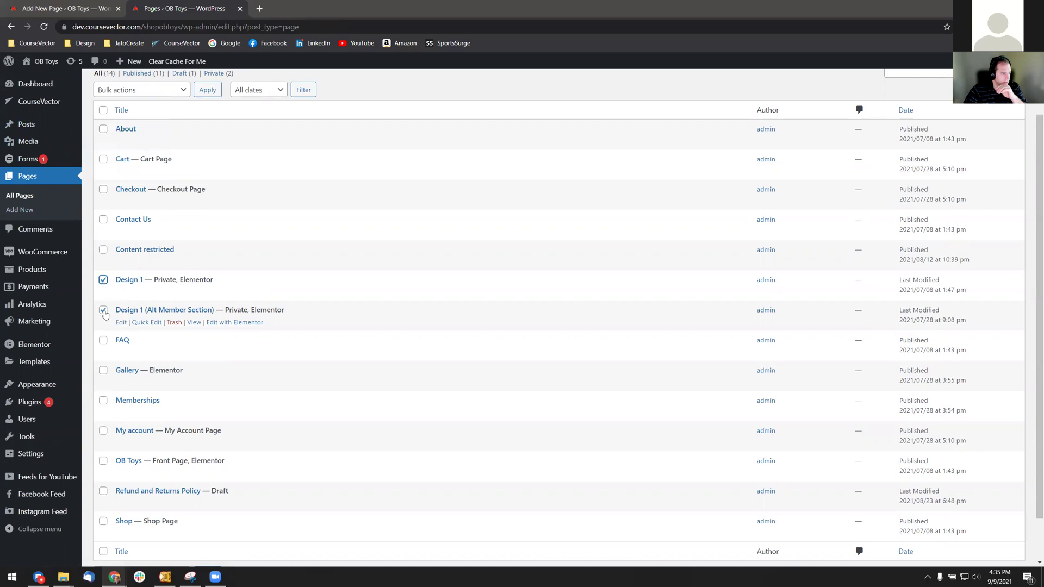
click(138, 91)
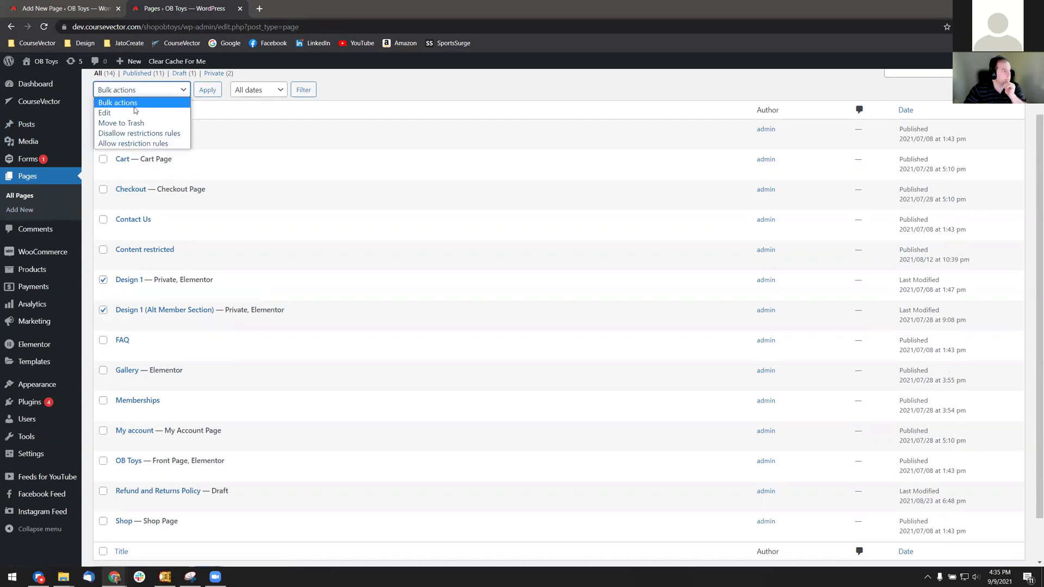
click(134, 124)
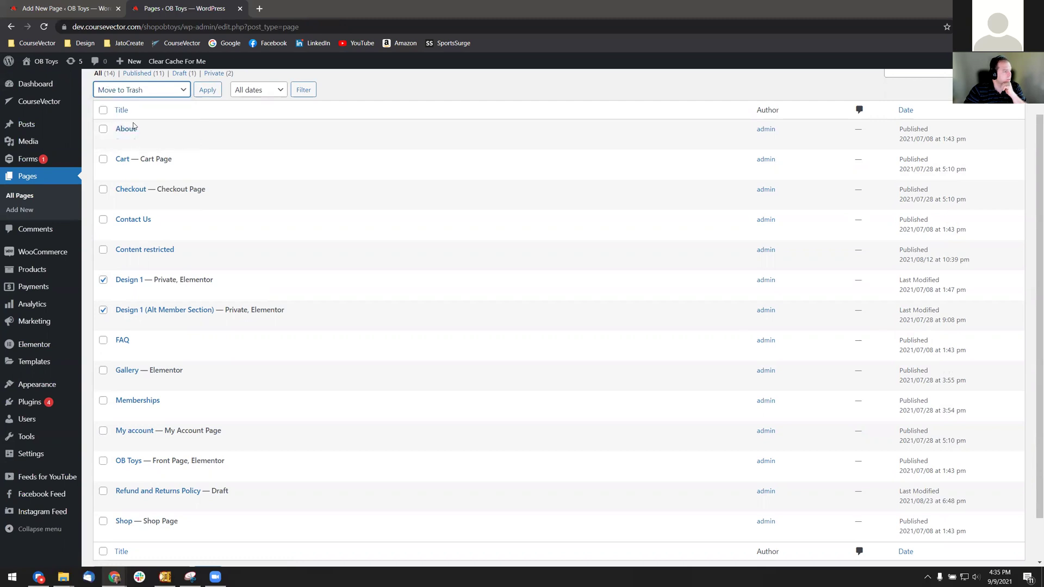
click(207, 92)
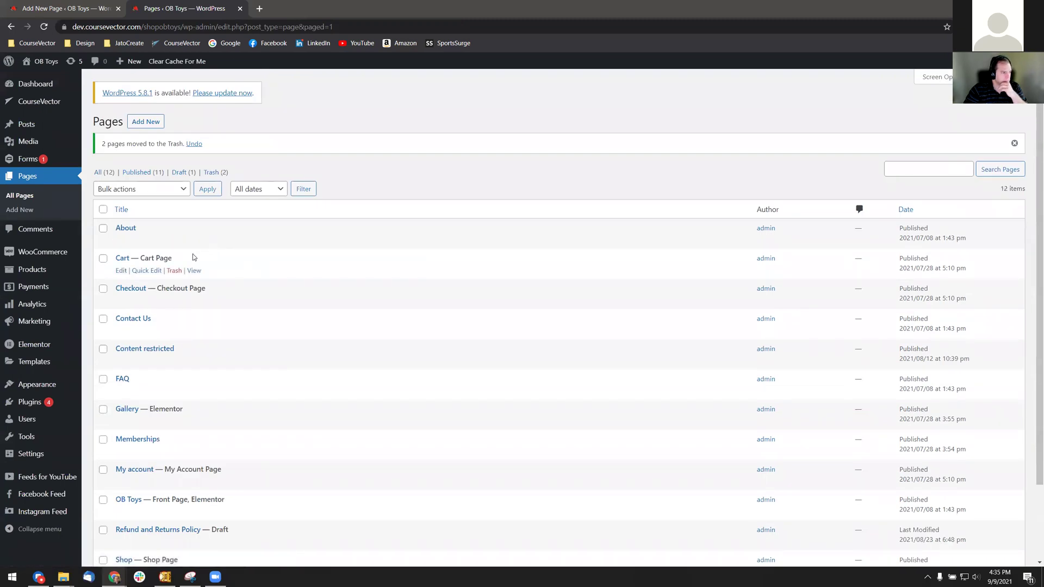
- Open the private Playground post from the posts list in a new tab, and start a new post in the current tab
click(29, 125)
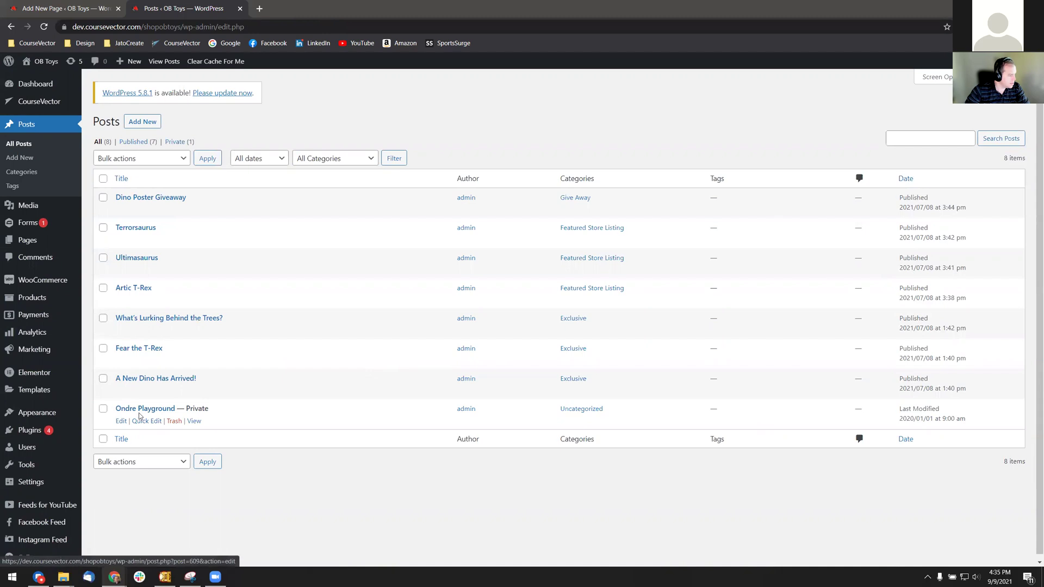
middle_click(121, 422)
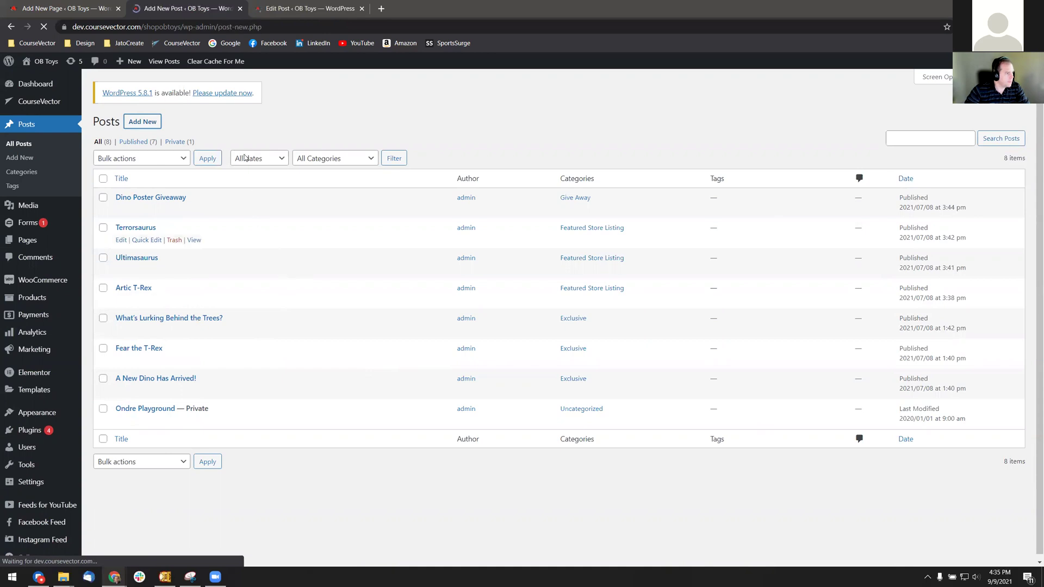
key(ctrl+Tab)
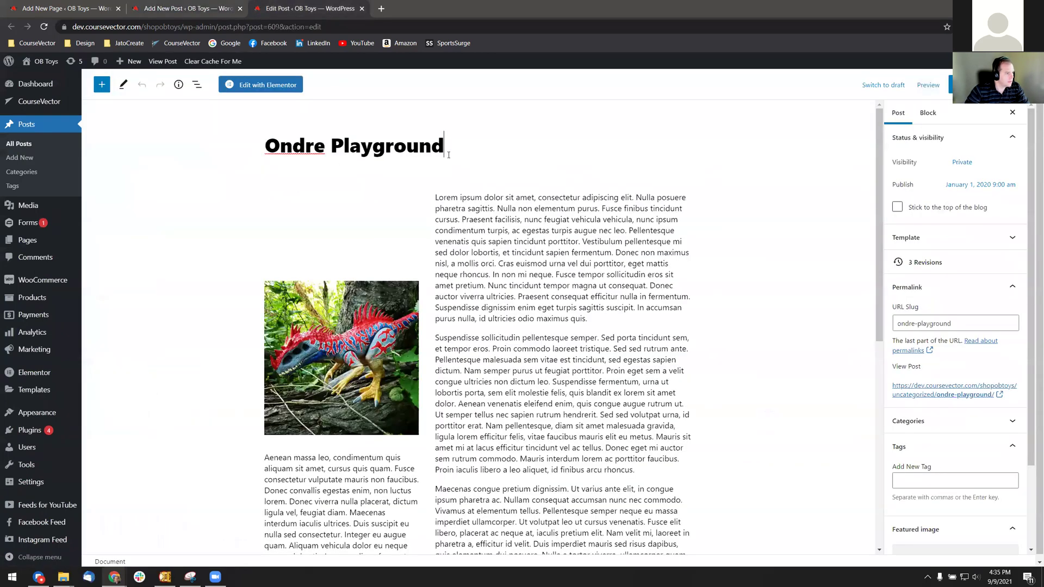
- Append "Gutenburg" to the Playground post's title and "-gutenburg" to its URL slug, and update the post
text(Gutenburg)
click(957, 323)
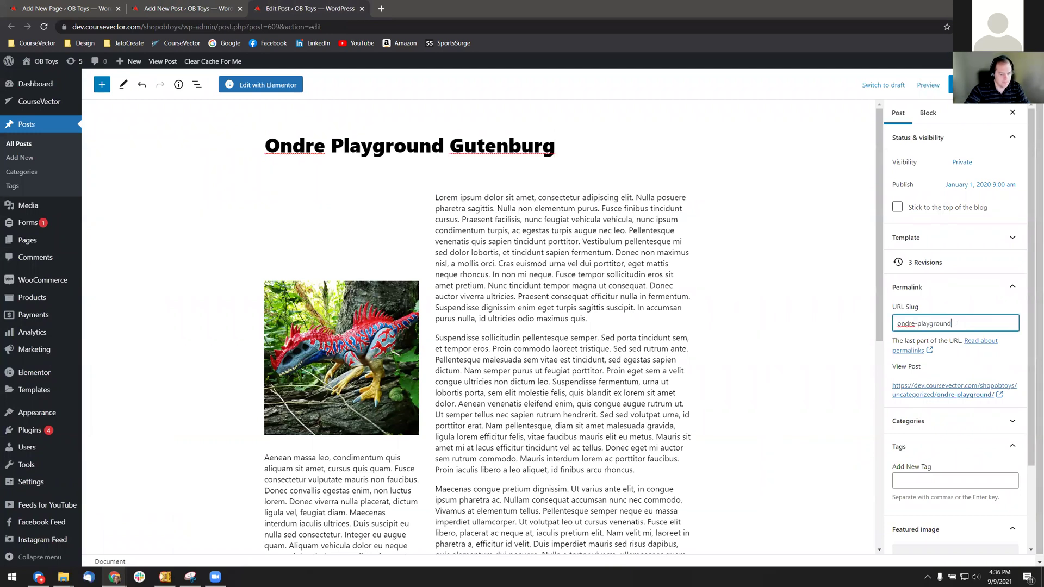
text(-gutenburg)
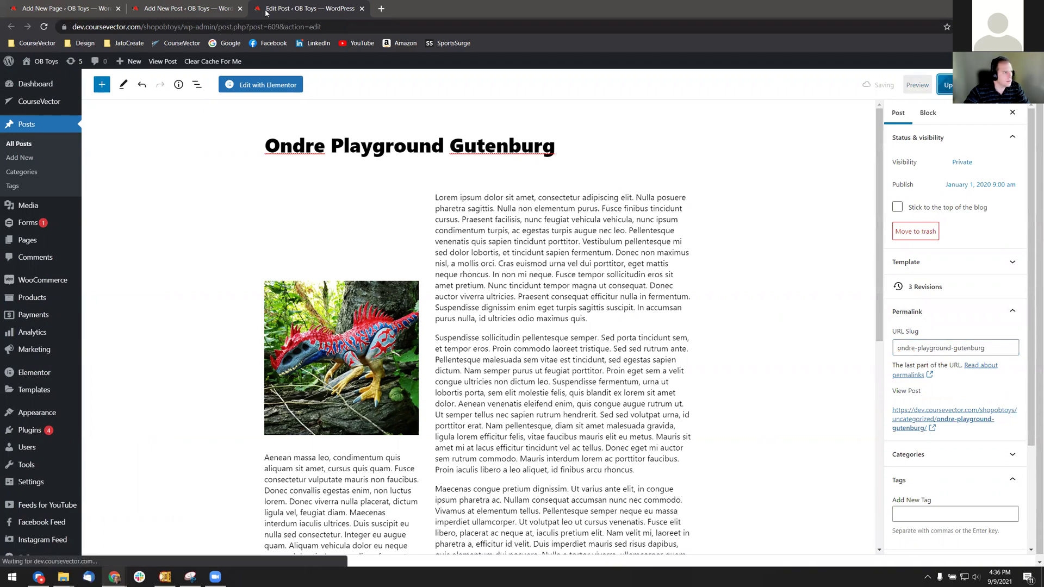
- Copy the Playground post's title into the new post and replace the word Gutenburg with Elementor
triple_click(426, 140)
key(ctrl+c)
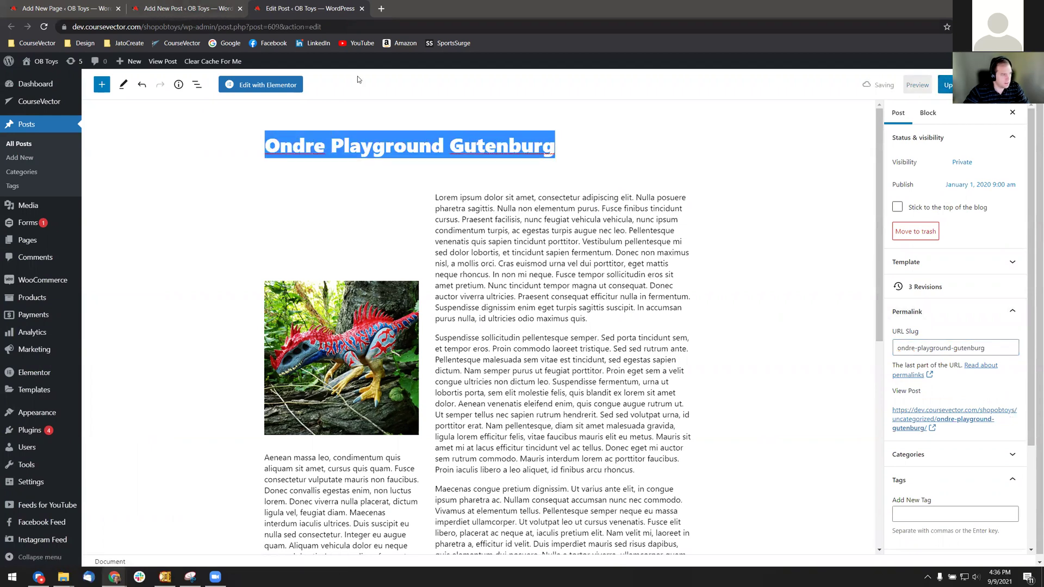
key(ctrl+shift+Tab)
key(ctrl+v)
double_click(460, 152)
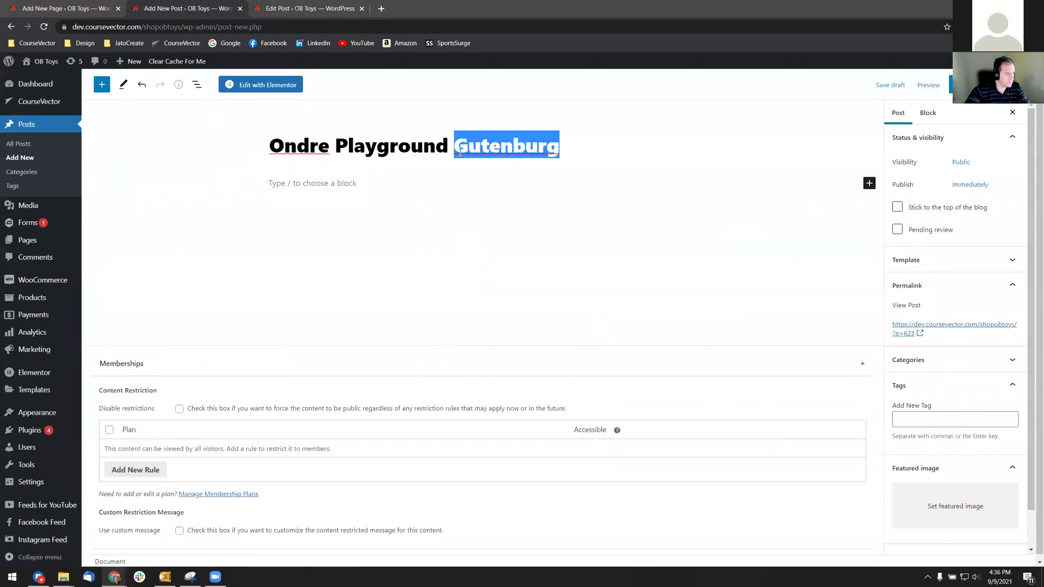
text(Elementor)
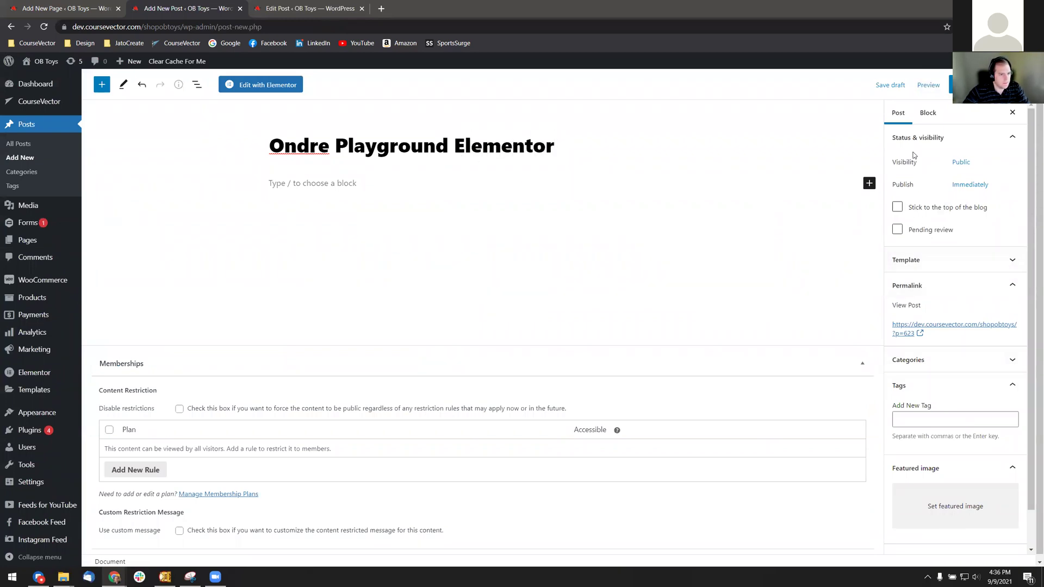
- Set the new post's visibility to Private and publish it privately
click(961, 161)
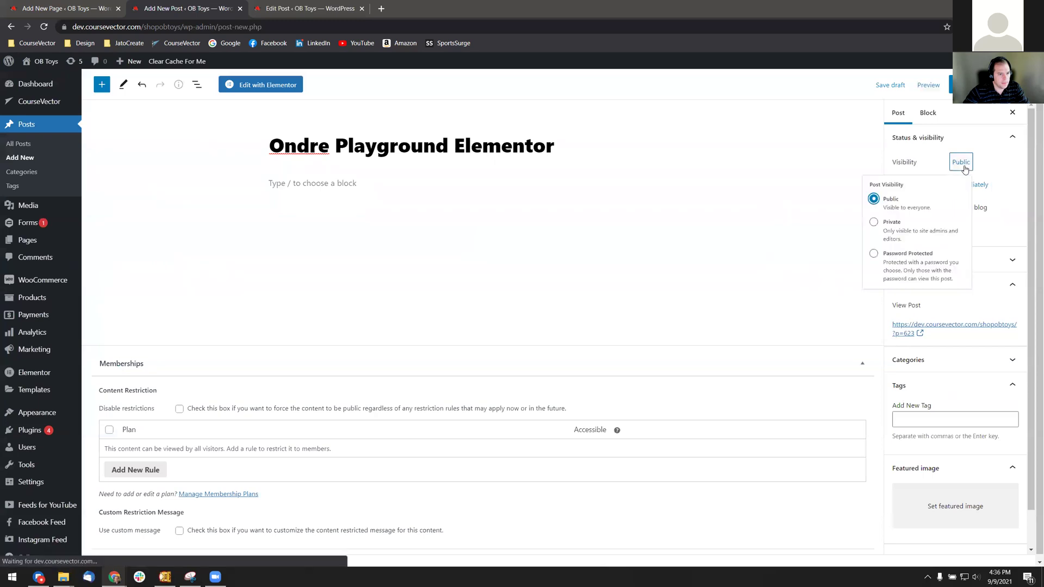
click(874, 234)
click(586, 85)
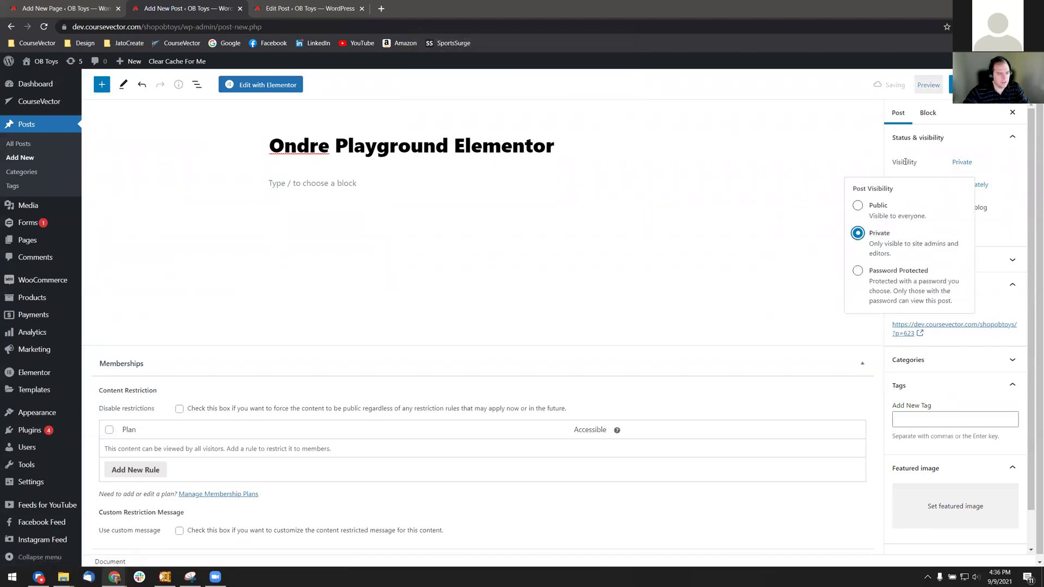
- Set the new post's publish date to January 1, 2020
click(990, 186)
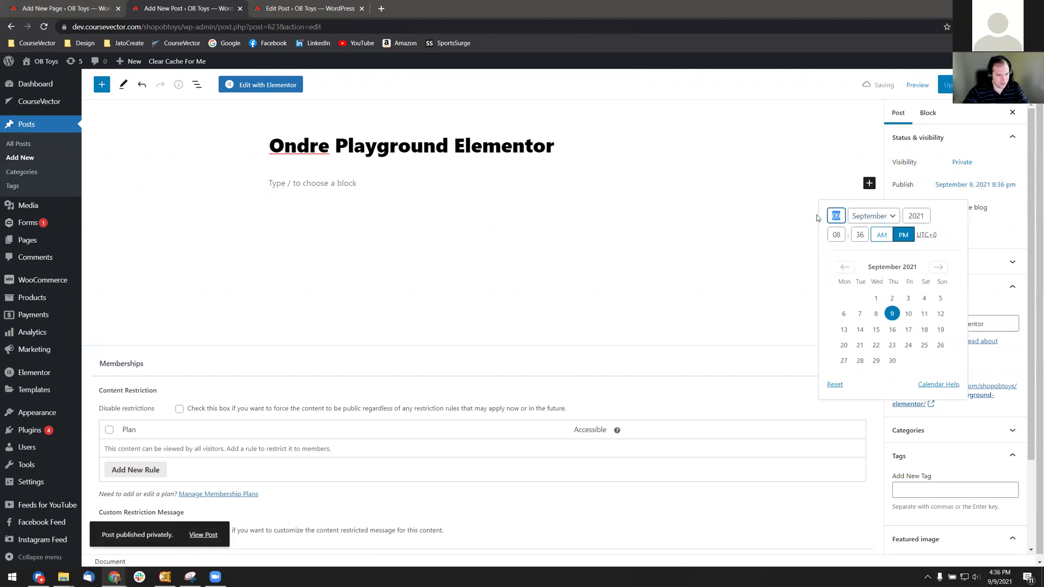
text(01)
key(Tab)
key(alt+Down)
key(Home)
key(Return)
key(Tab)
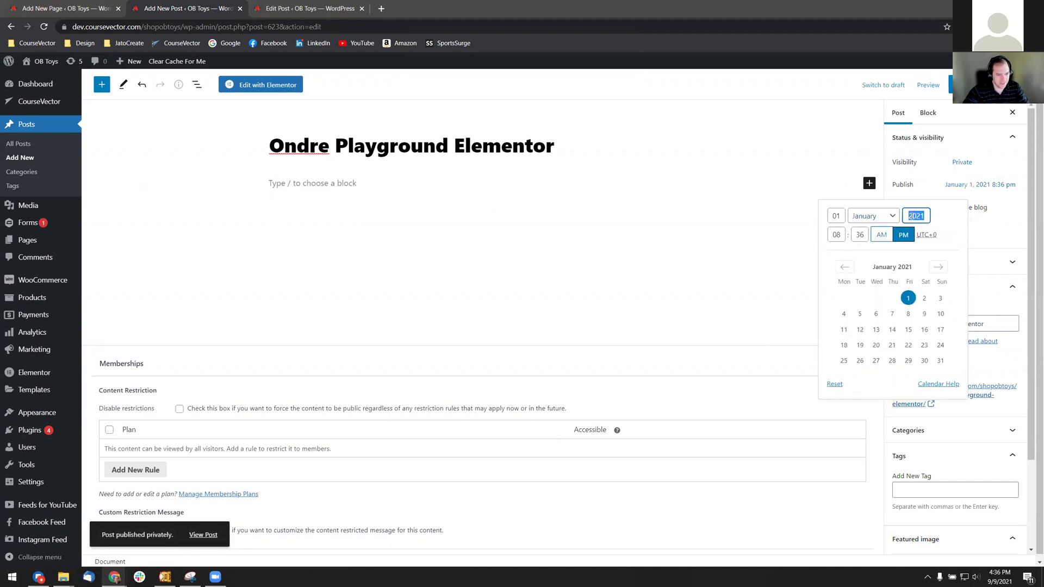
click(912, 215)
key(BackSpace)
text(0)
key(Tab)
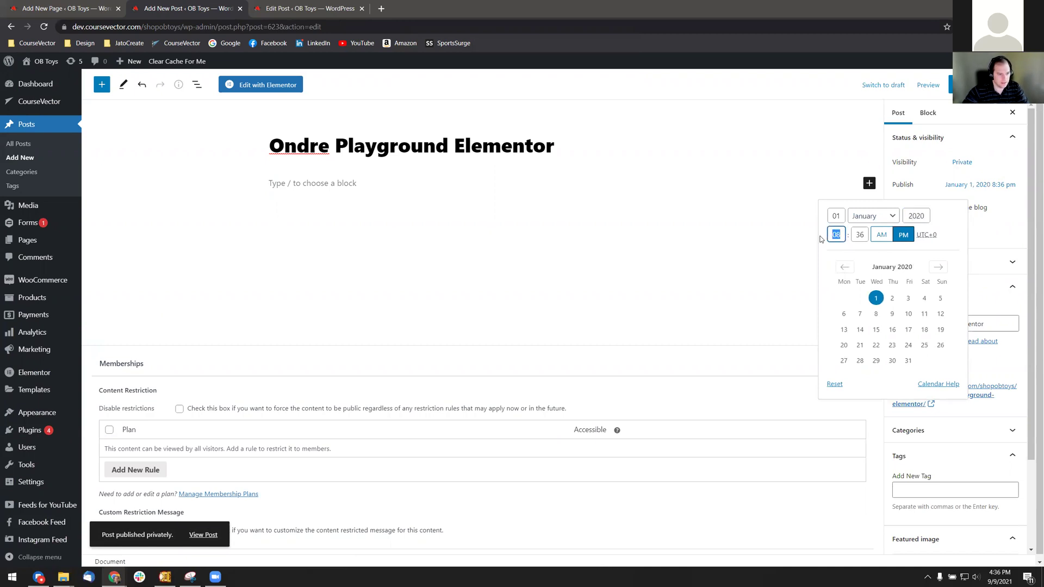
- Set the new post's publish time to 9:00 AM and update the post
text(9)
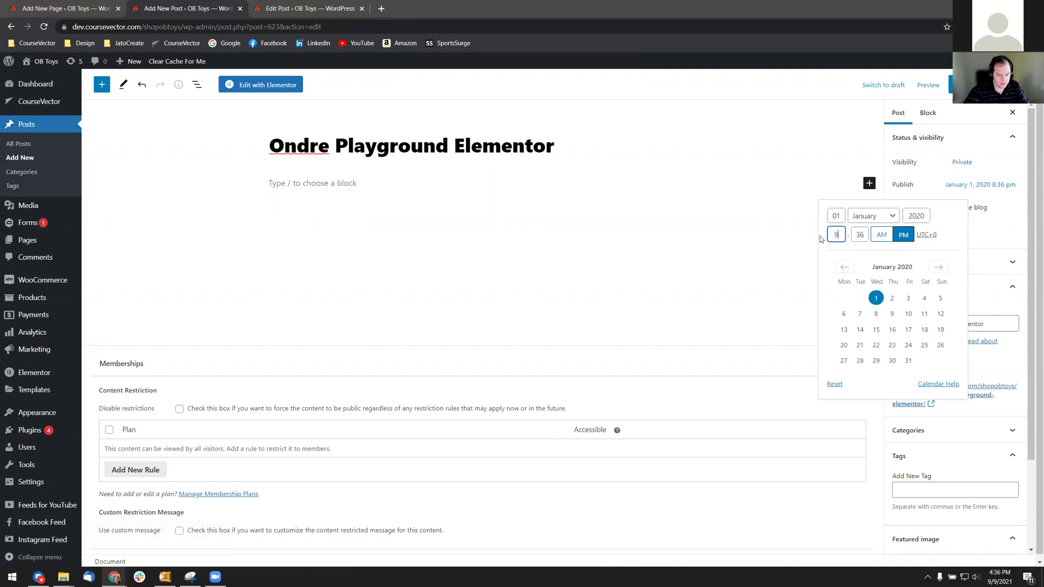
key(Tab)
text(00)
click(881, 234)
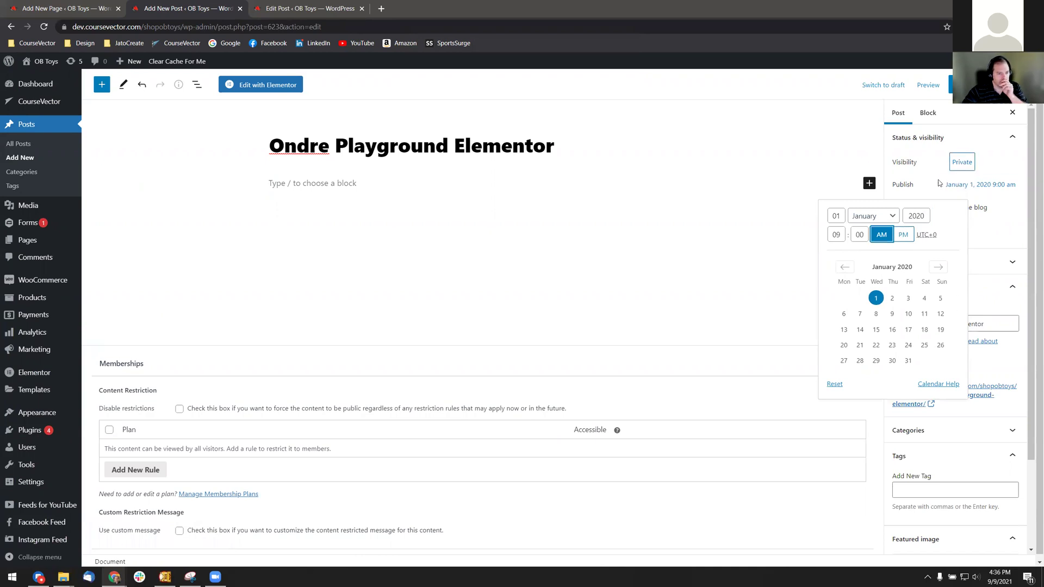
click(1020, 217)
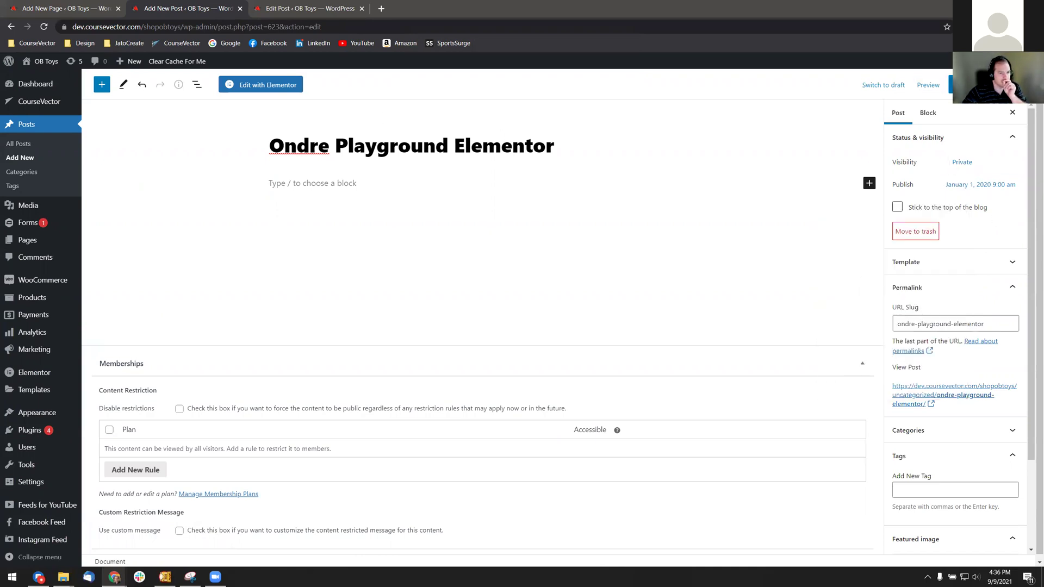
click(959, 84)
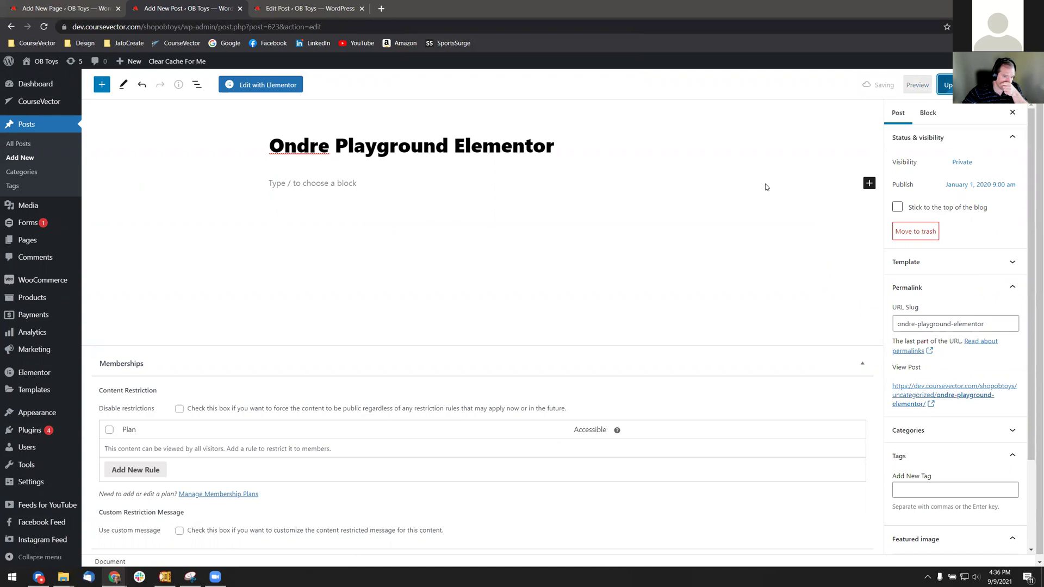
- Edit the new post with Elementor, add a Heading widget to its content area, update it and exit to the post editor
click(261, 85)
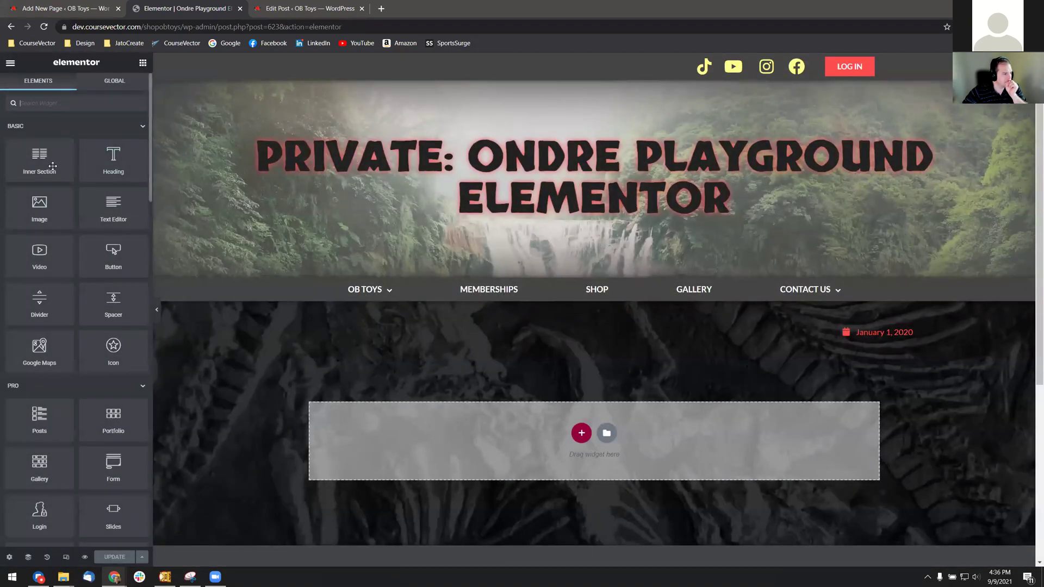
drag(113, 163, 489, 418)
click(122, 555)
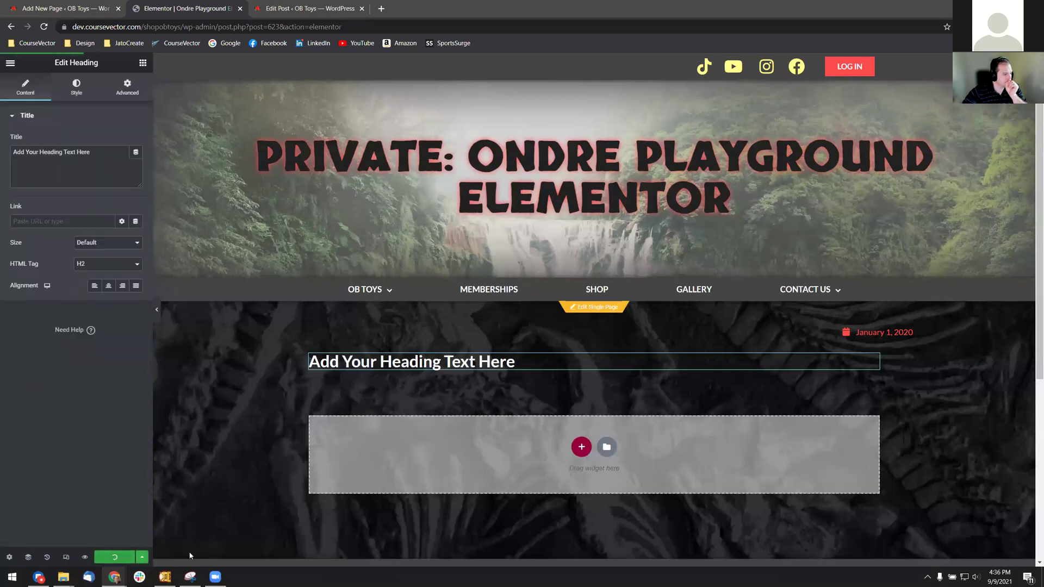
click(11, 63)
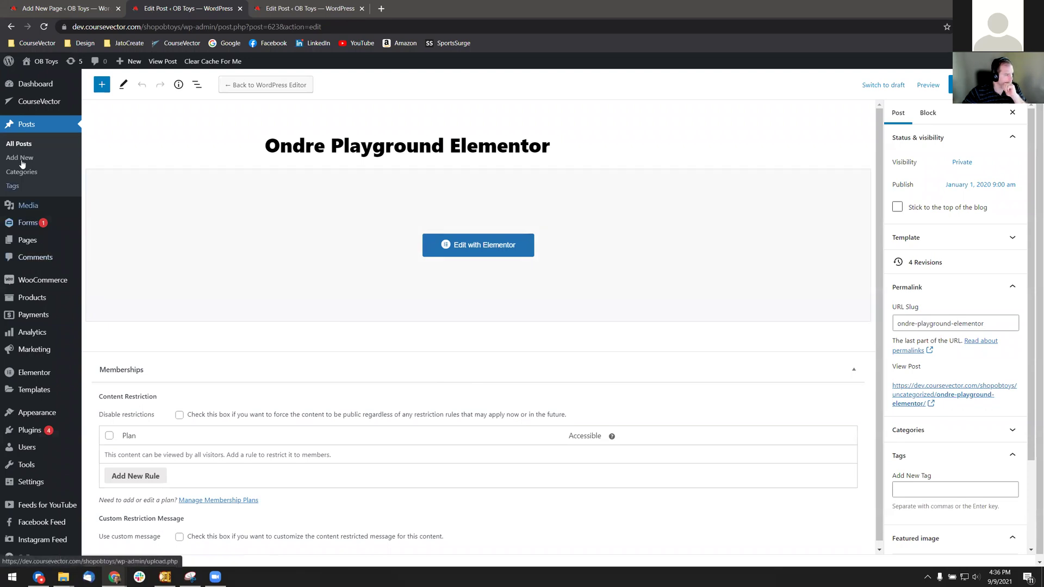
- Open the Dino Poster Giveaway post for editing from the posts list and examine its post settings and URL slug
click(31, 129)
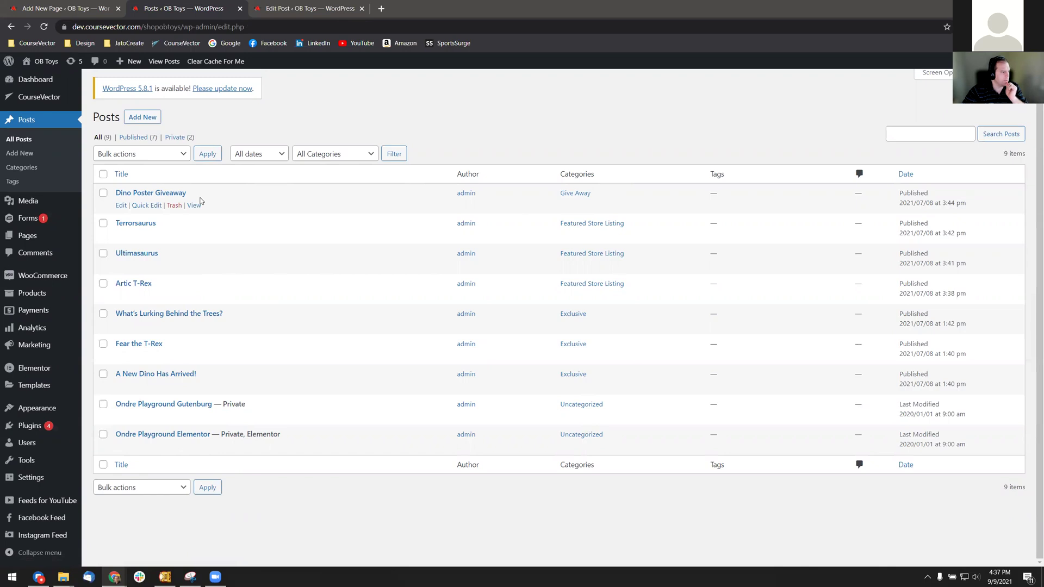
click(121, 206)
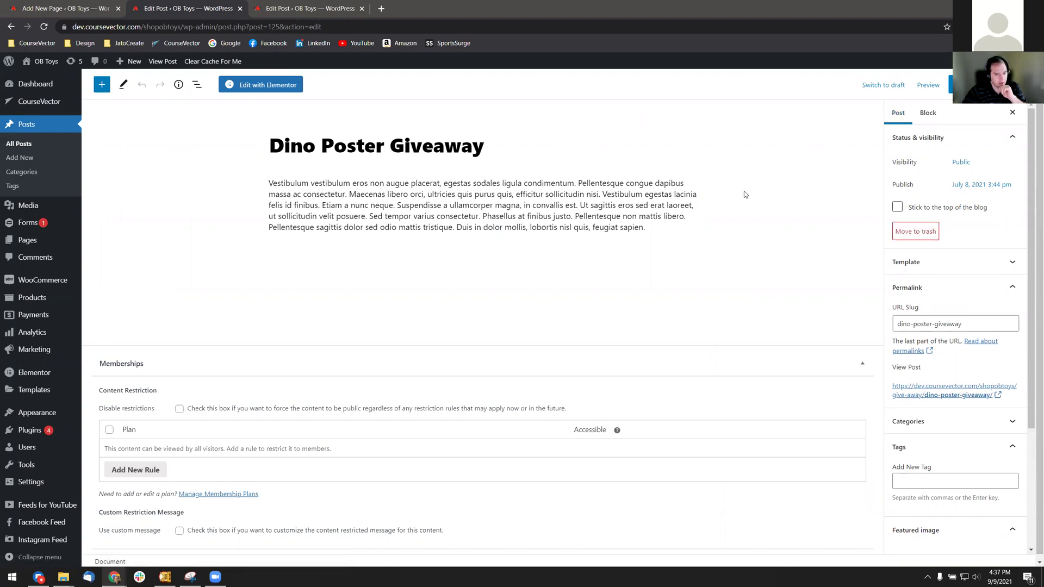
click(899, 118)
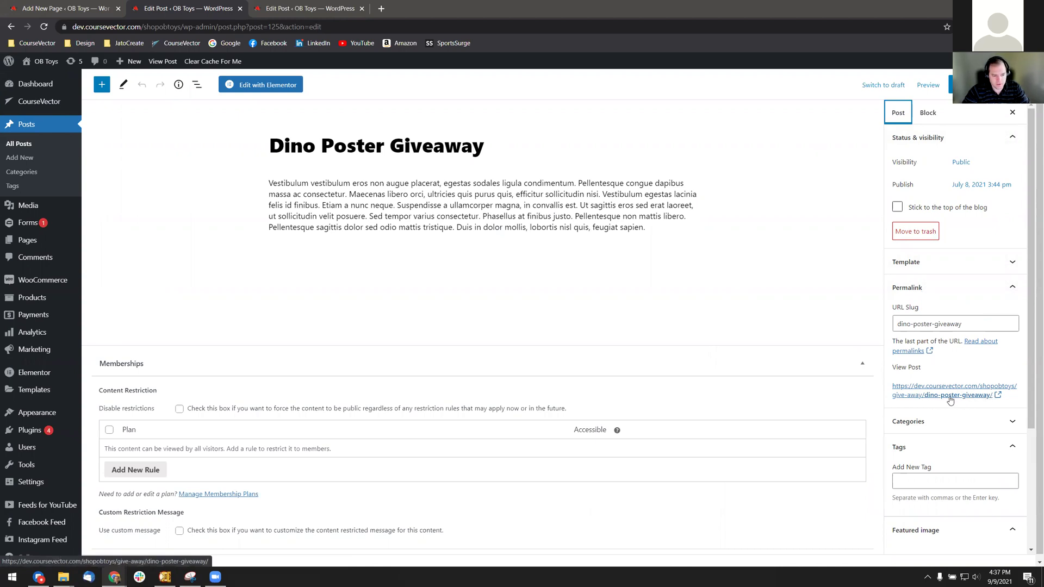
click(974, 324)
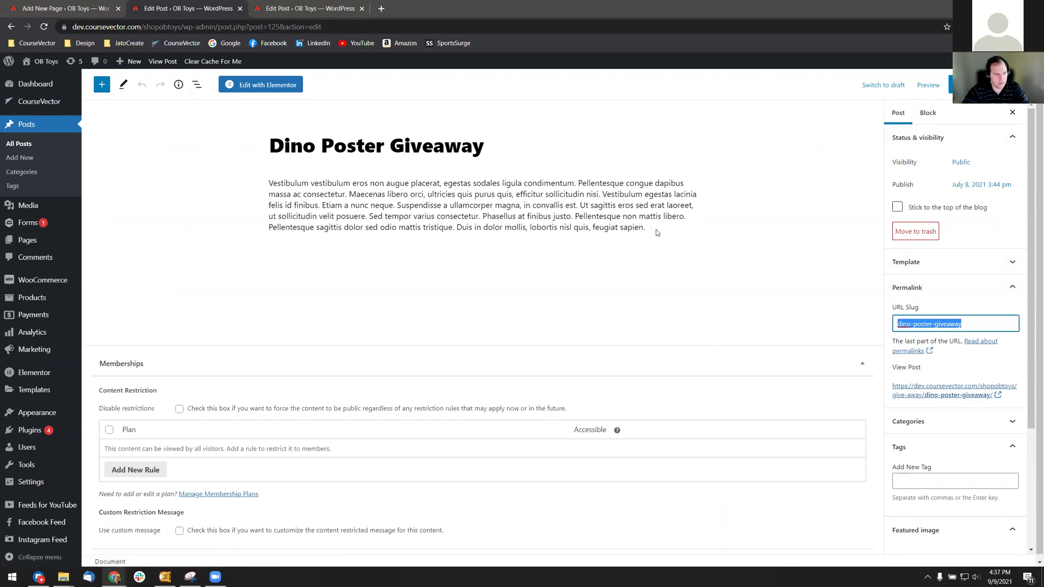
click(914, 324)
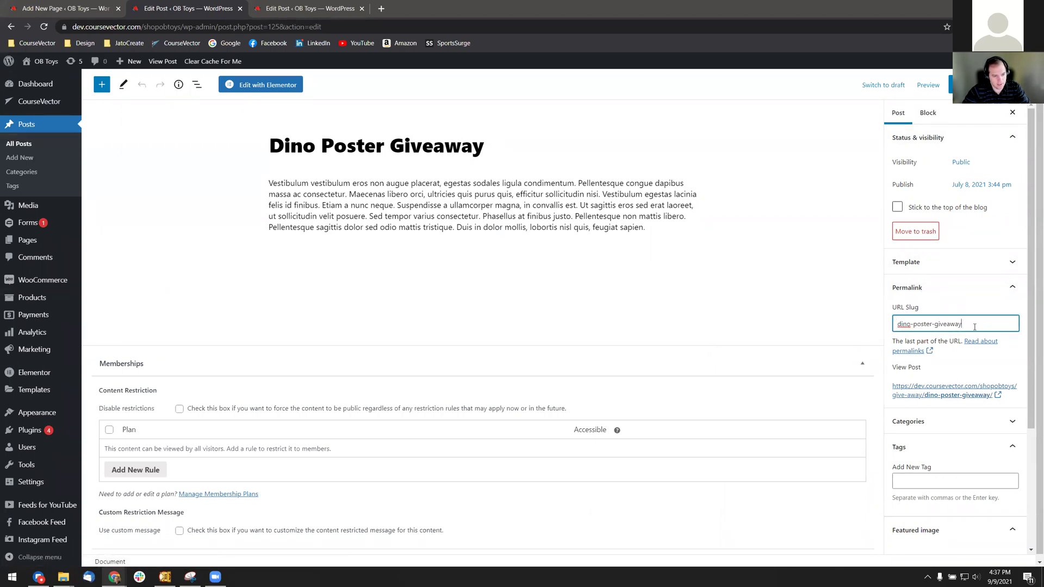
- Compare the Dino Poster Giveaway post's URL slug with its title
drag(975, 327, 619, 194)
click(384, 146)
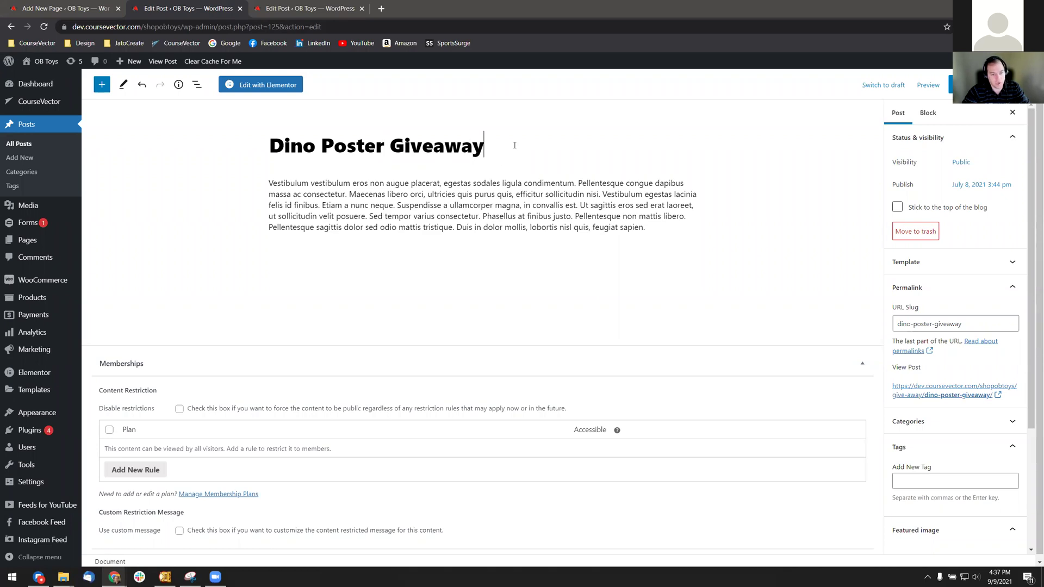
click(937, 325)
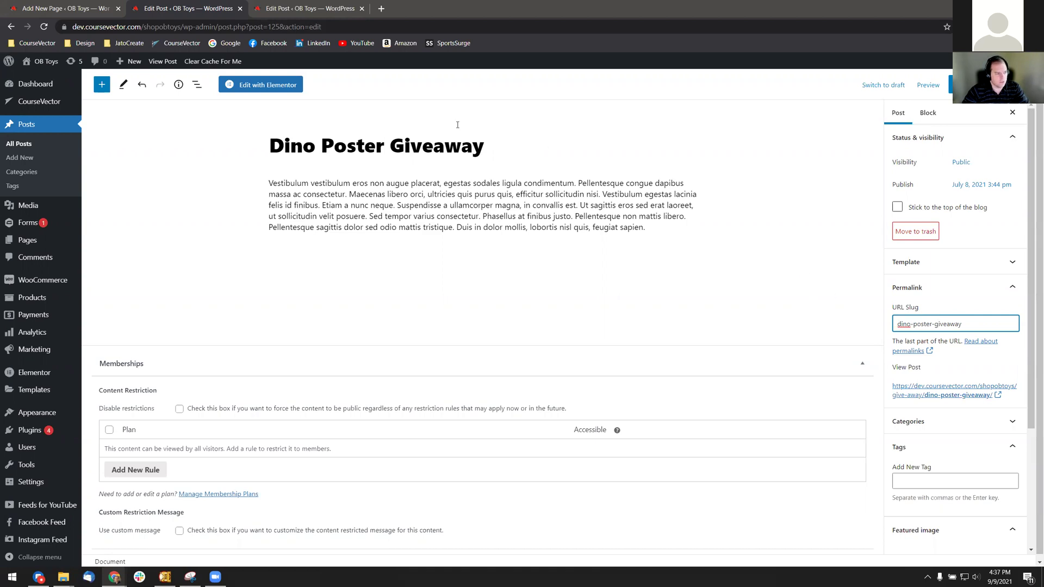
drag(965, 325, 878, 330)
click(954, 325)
- Try assigning the Exclusive and Featured Store Listing categories to the post in addition to Give Away, and clear both again
scroll(943, 351, down, 1)
click(934, 372)
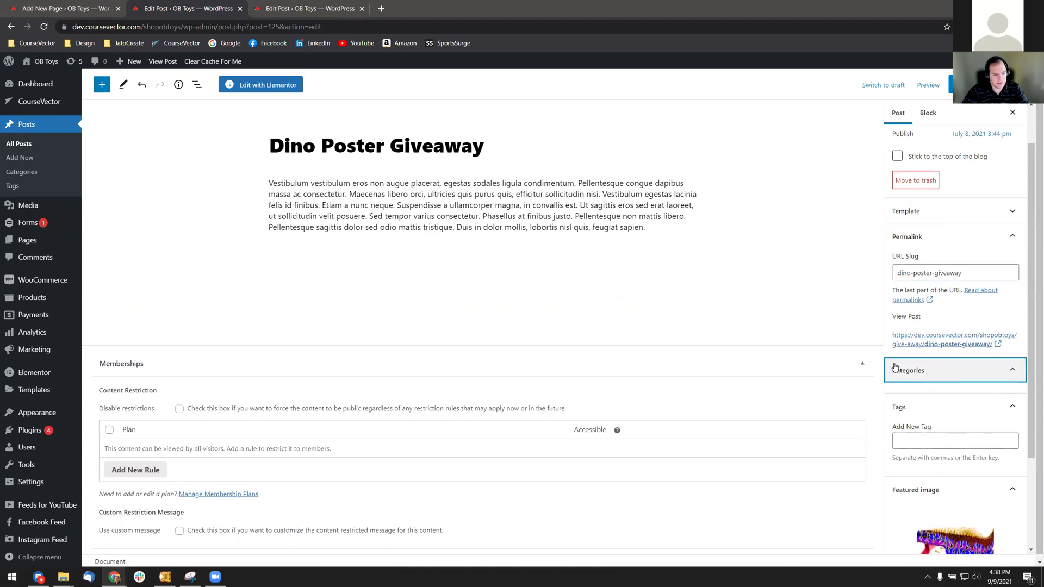
scroll(952, 388, down, 3)
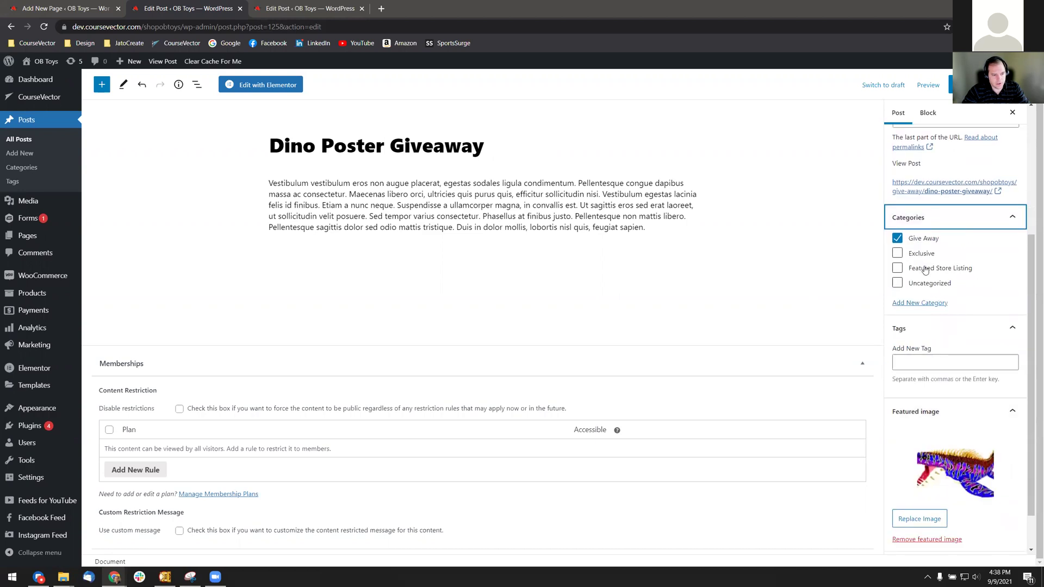
click(899, 254)
click(899, 269)
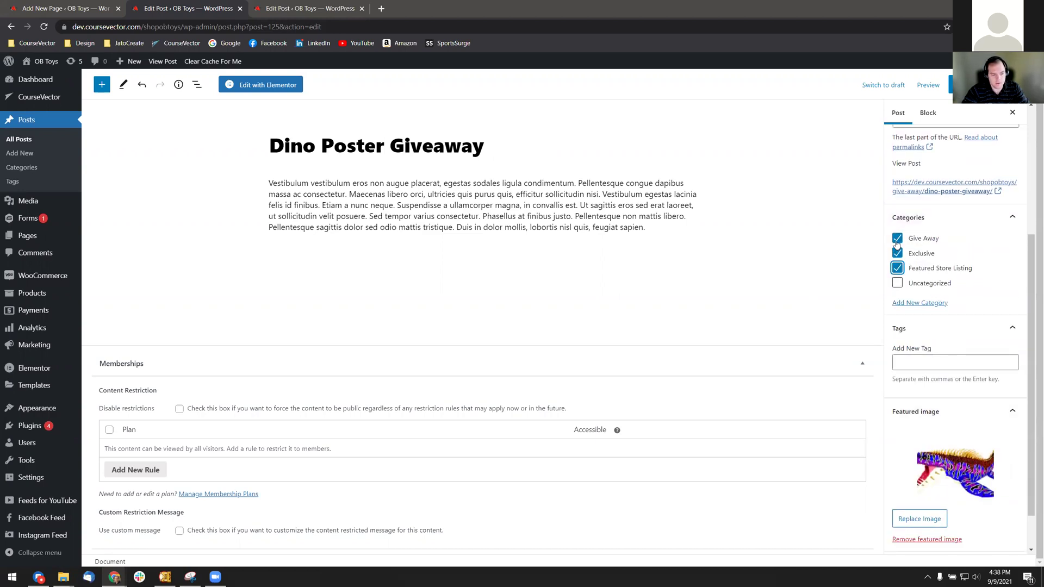
click(897, 253)
click(897, 268)
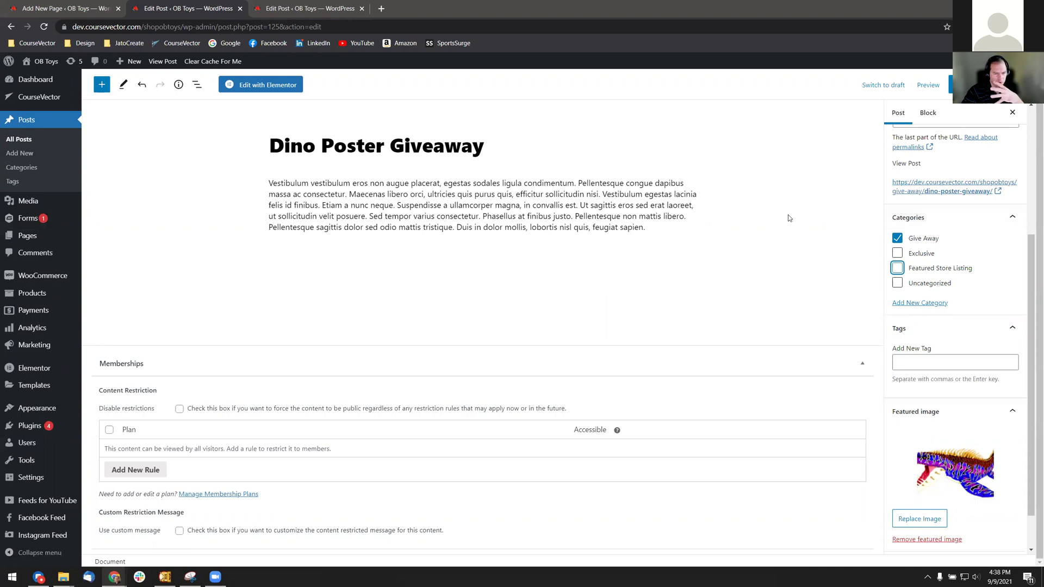
- Update the Dino Poster Giveaway post and open the site's navigation menu editor
click(706, 206)
key(ctrl+s)
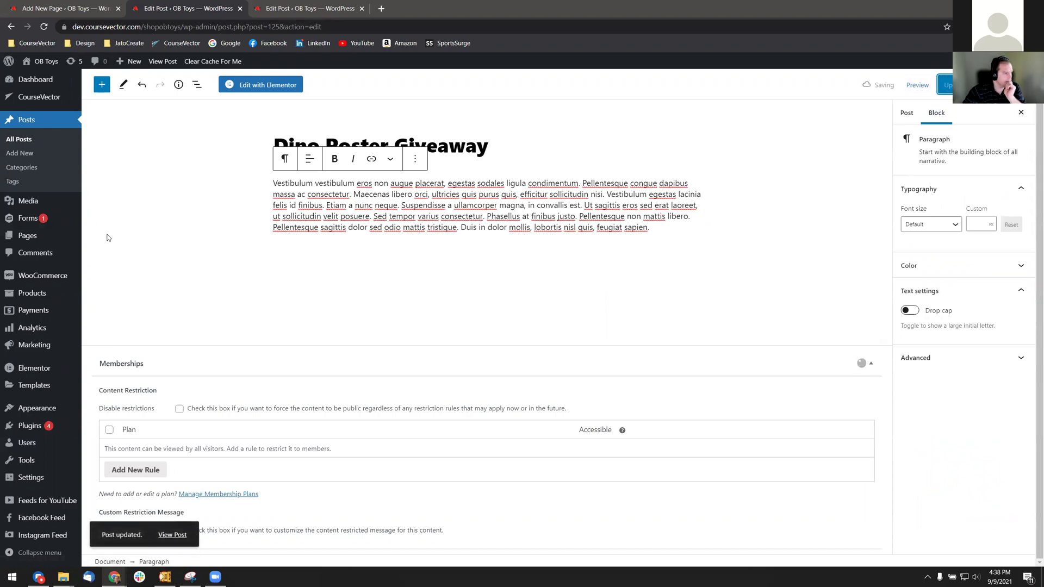
mouse_move(74, 352)
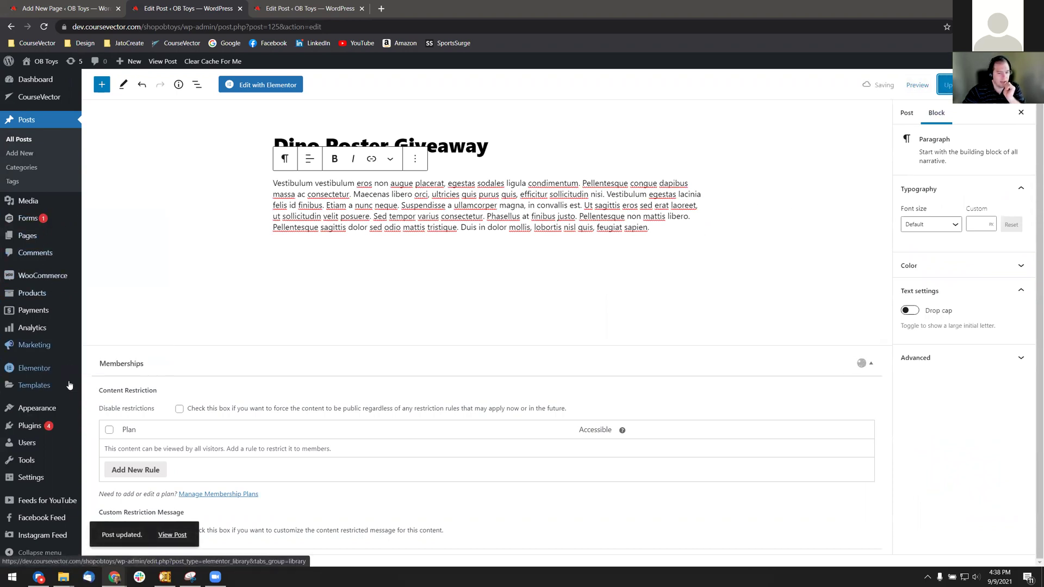
mouse_move(47, 418)
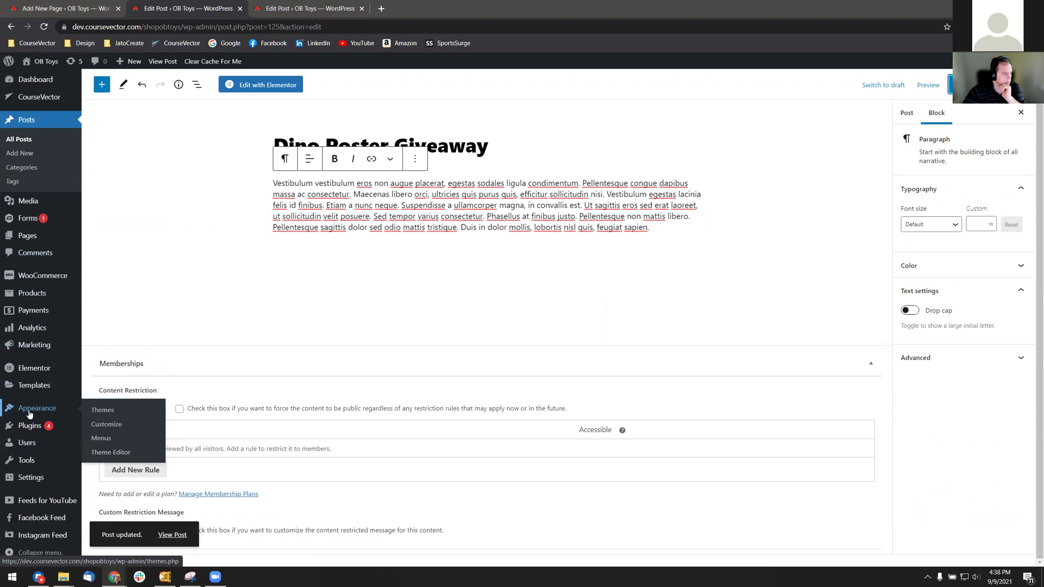
click(101, 440)
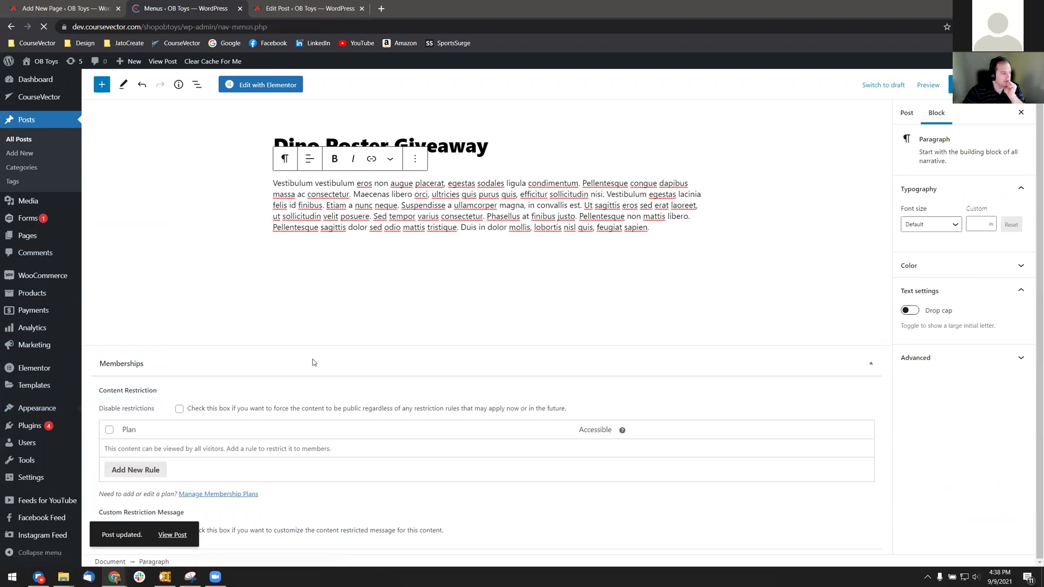
scroll(183, 381, down, 2)
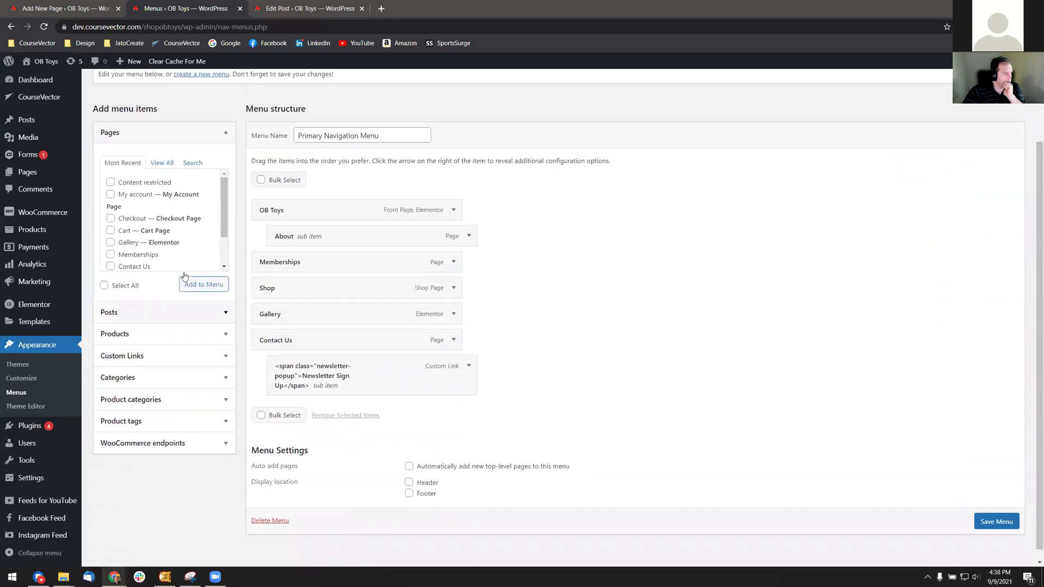
- Add the Give Away post category to the Primary Navigation Menu
click(132, 377)
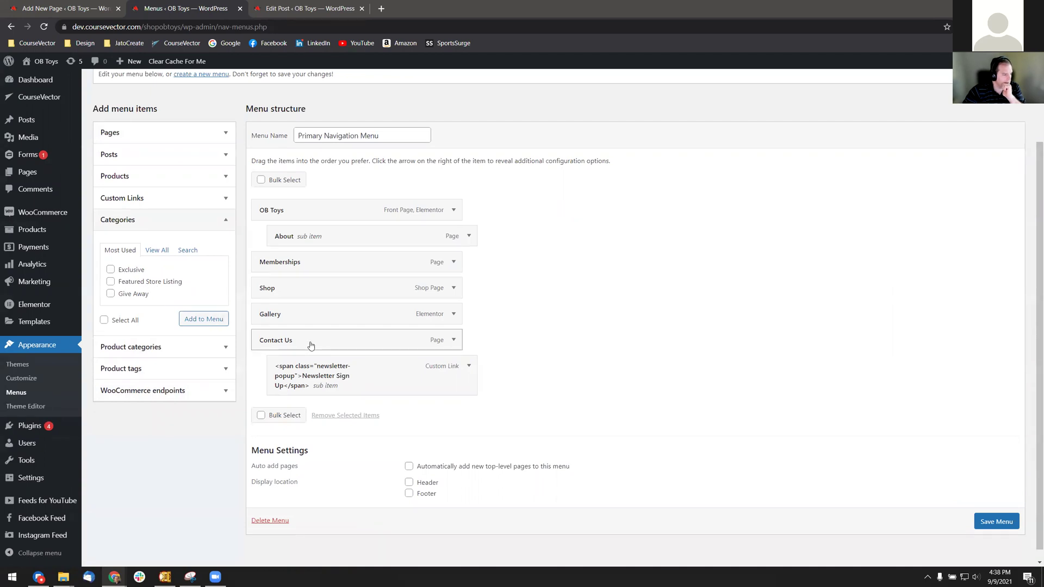
click(132, 293)
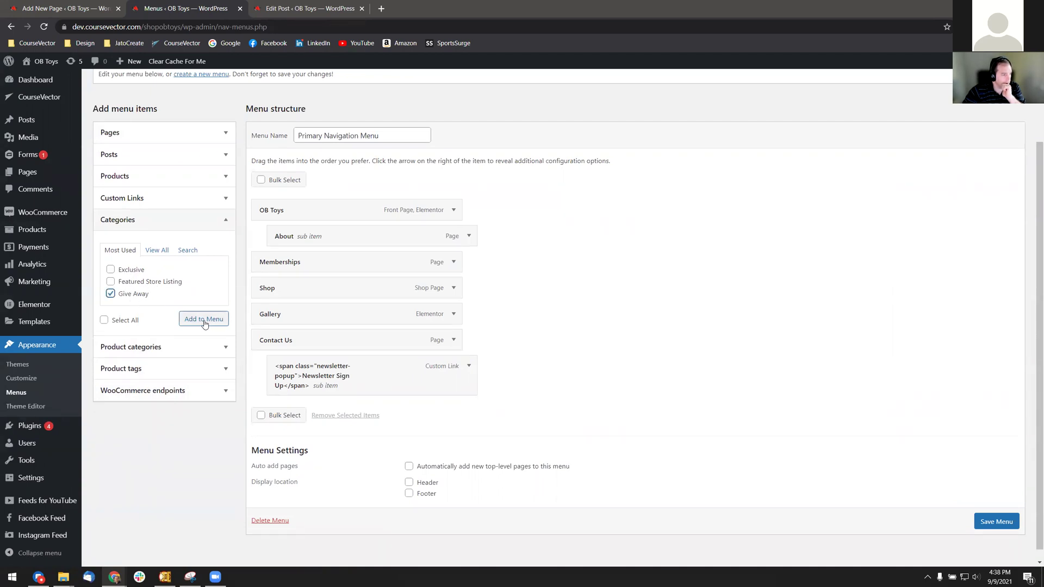
click(205, 321)
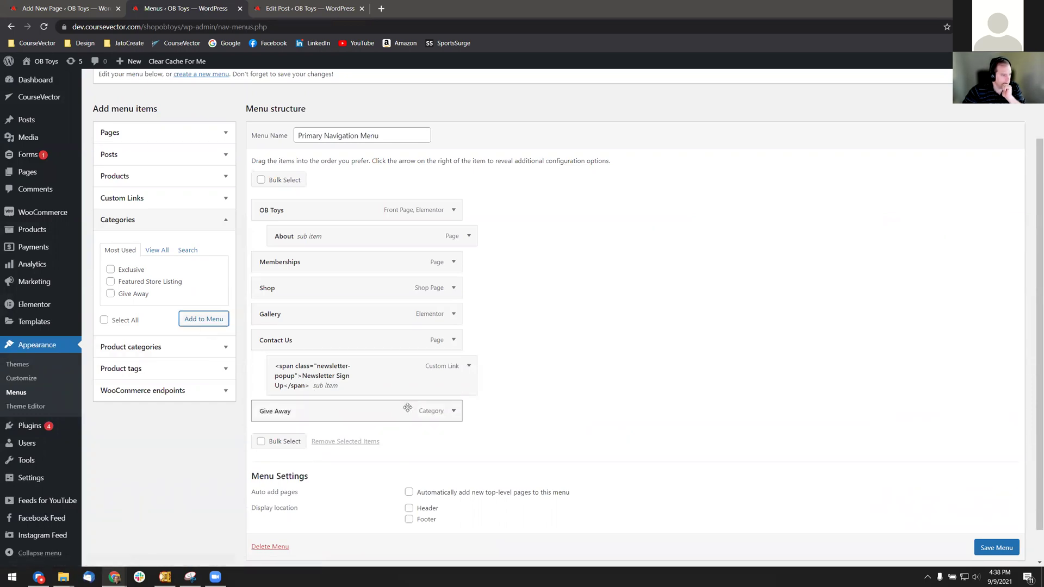
- Change the Give Away menu item's navigation label to "Give Aways" and save the menu
click(453, 410)
triple_click(312, 447)
click(331, 441)
text(s)
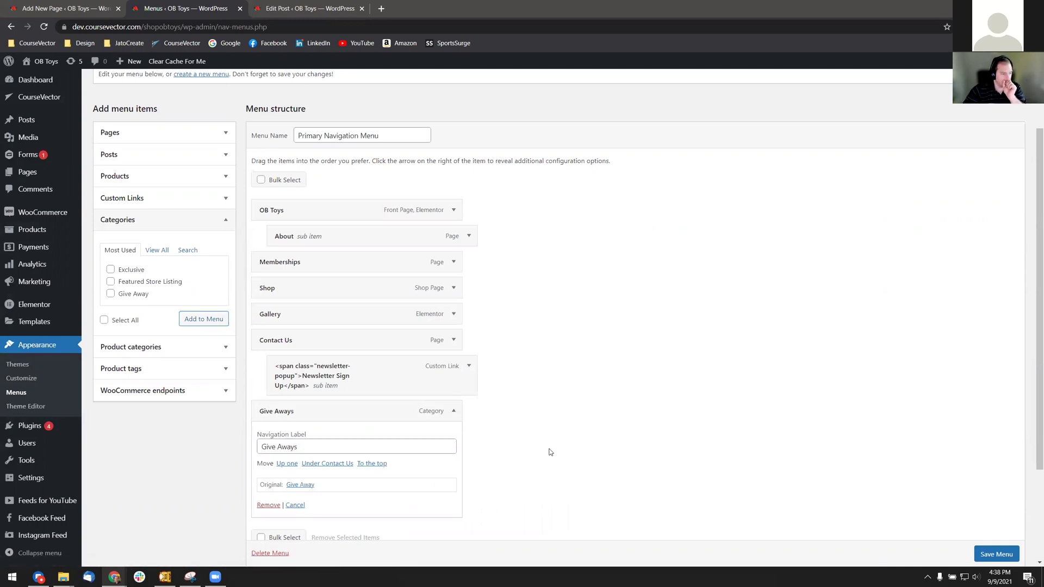
click(454, 411)
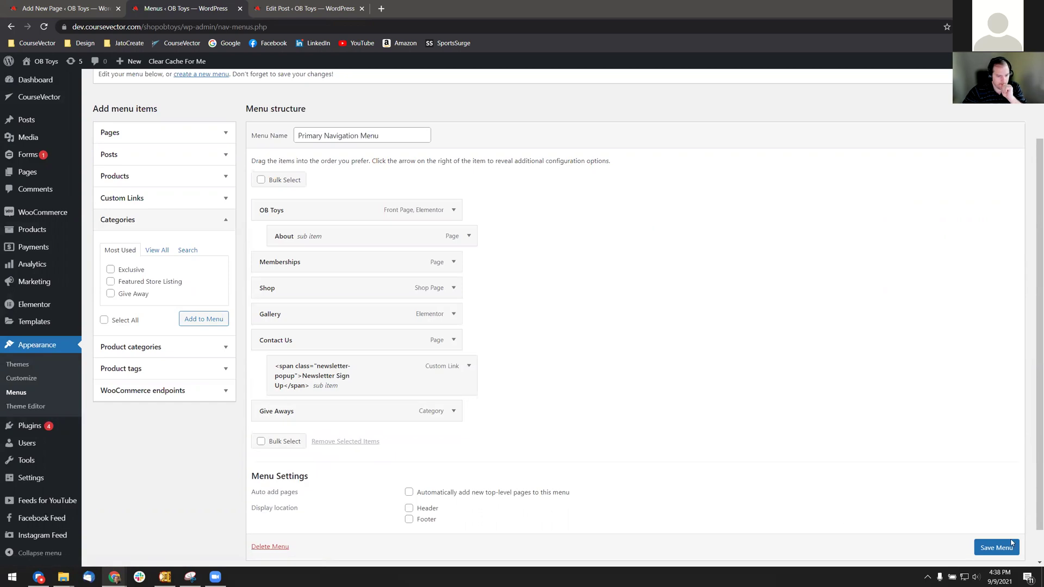
scroll(870, 517, down, 1)
click(992, 525)
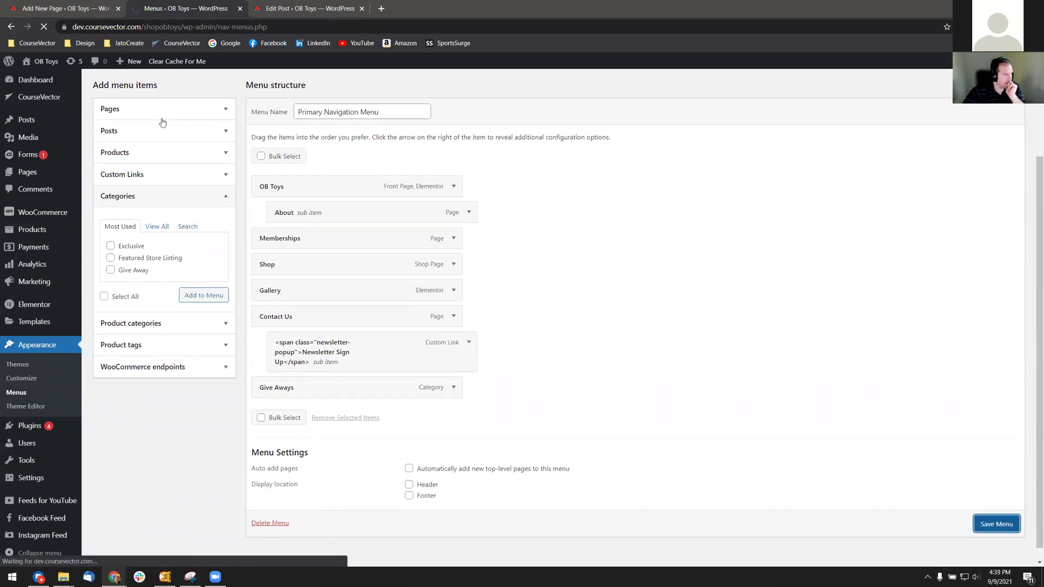
- Open the OB Toys site in a new browser tab and close the Gutenberg playground post's tab to check the navigation menu
middle_click(43, 66)
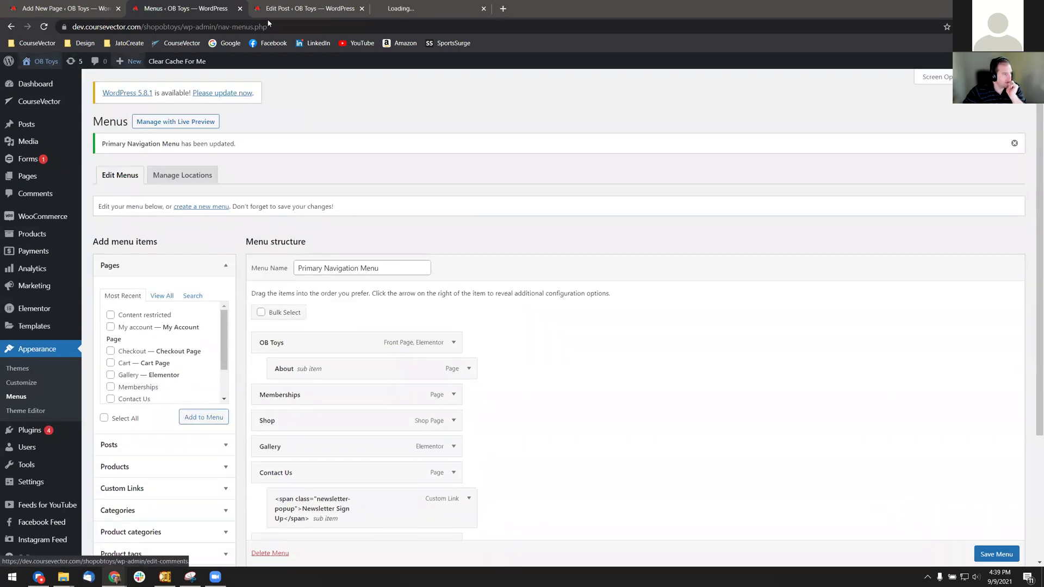
click(353, 9)
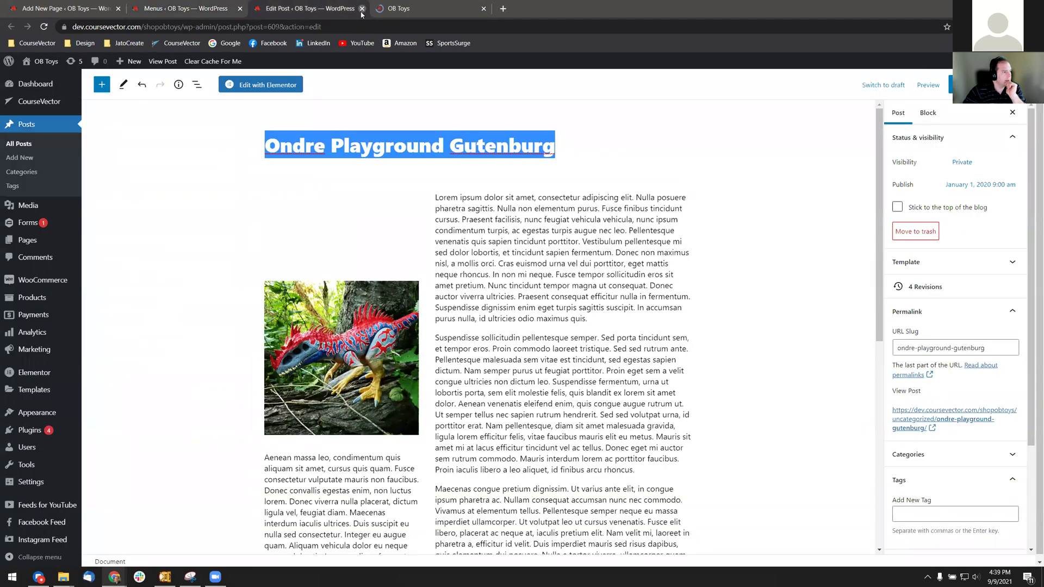
click(362, 9)
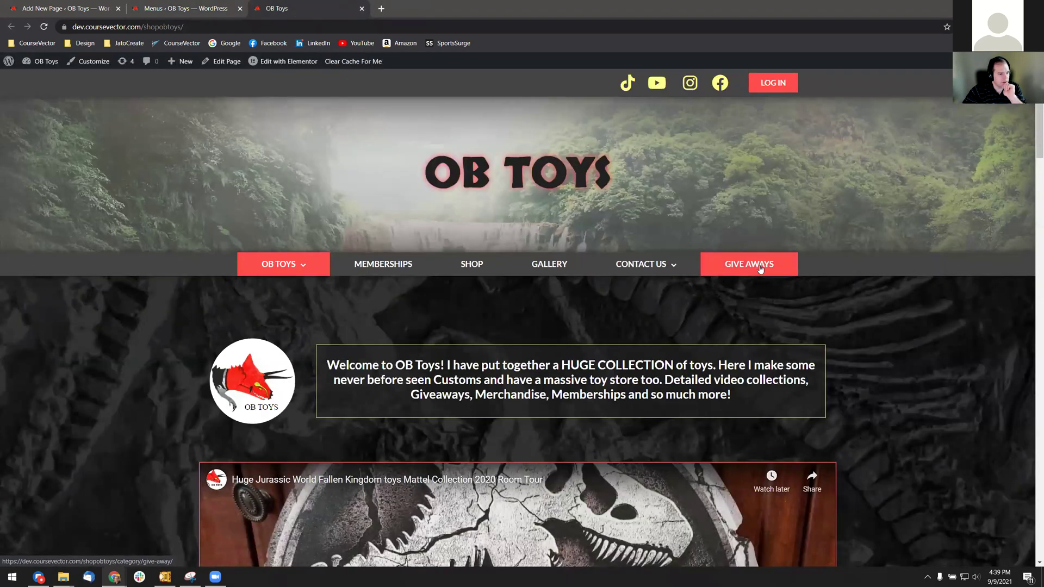
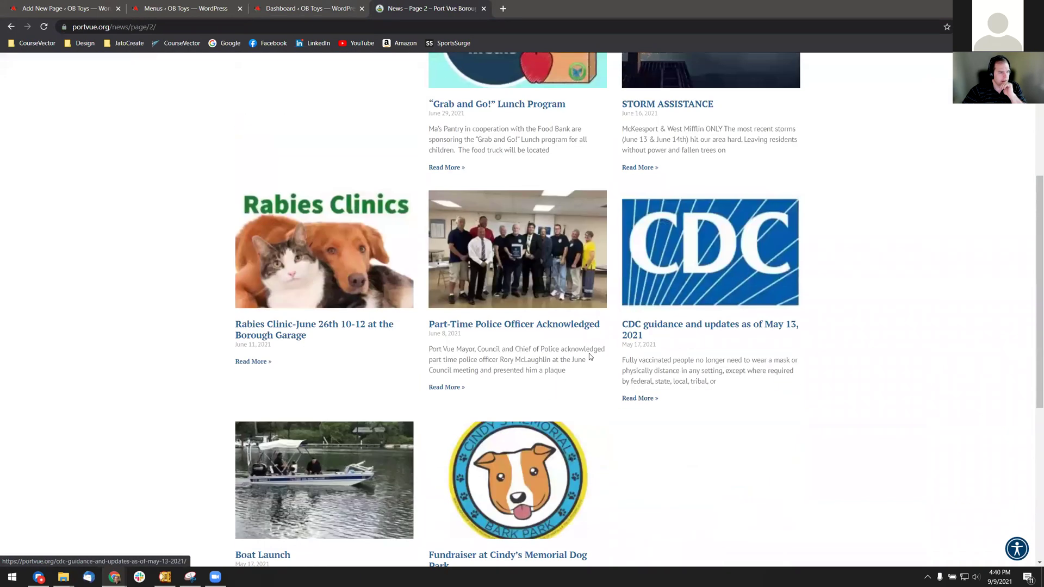
- Browse the Port Vue news archive, viewing page 5 and returning to page 1
scroll(543, 437, down, 5)
click(543, 438)
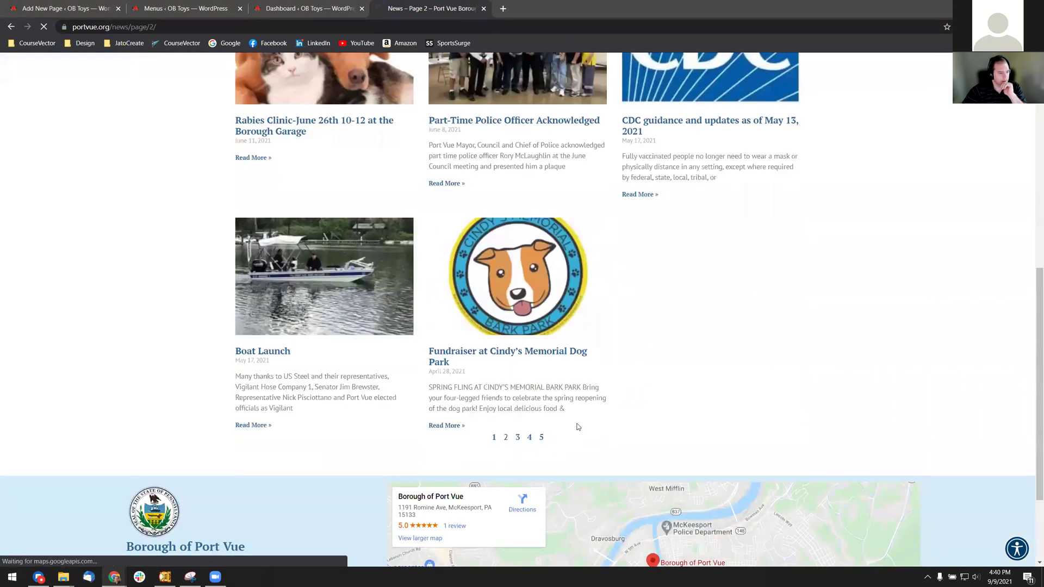
scroll(816, 288, down, 8)
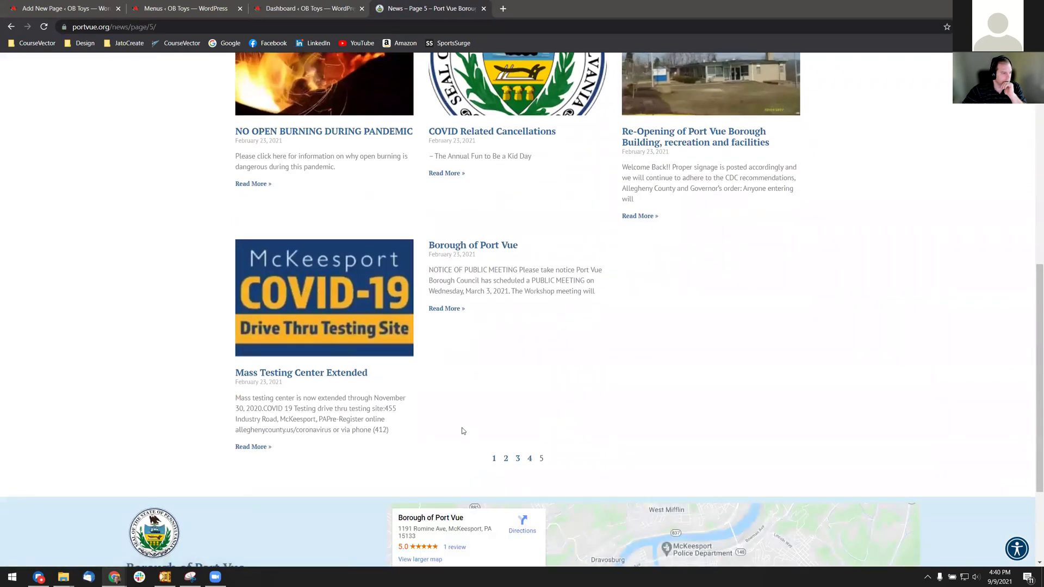
click(494, 460)
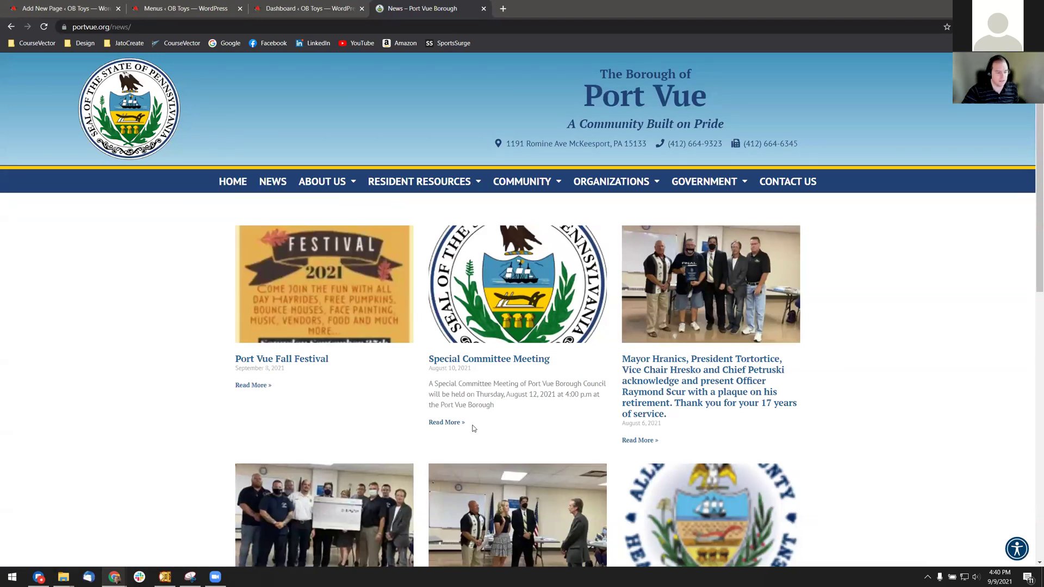
- Open the August 6, 2021 retirement plaque post, examine its long title and URL slug, and close its browser tab
click(722, 390)
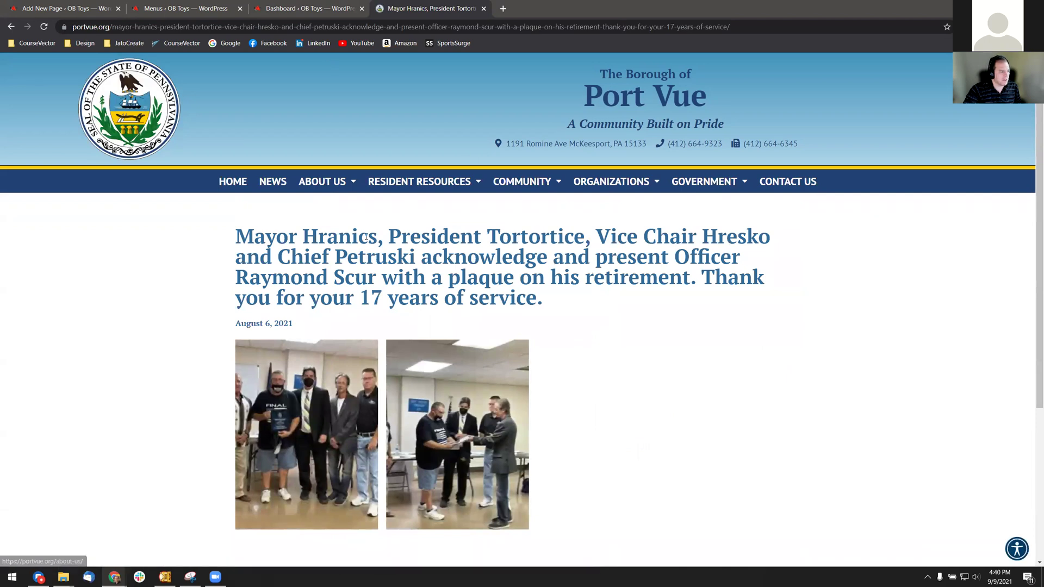
drag(235, 236, 582, 304)
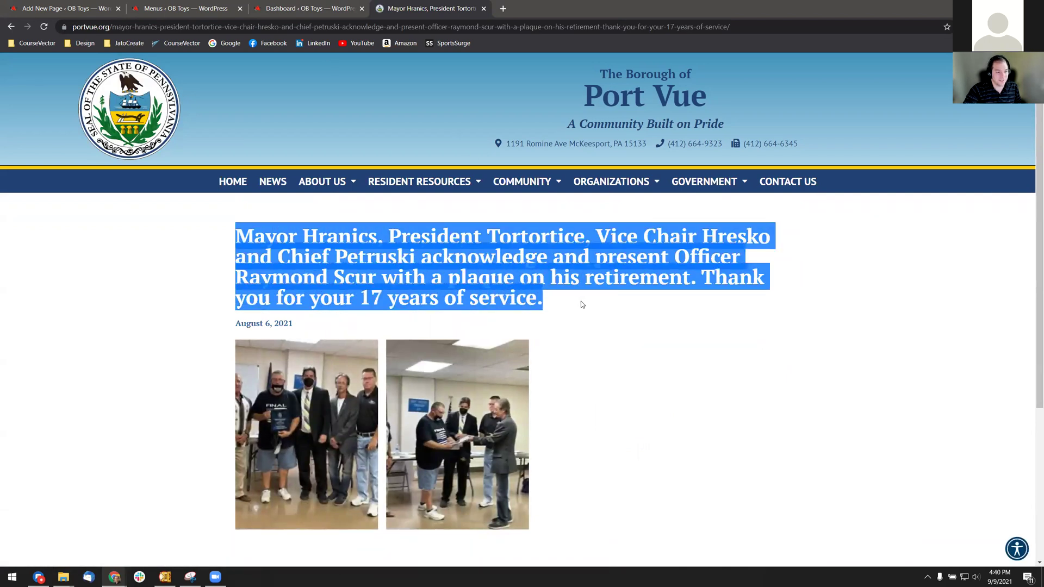
click(581, 305)
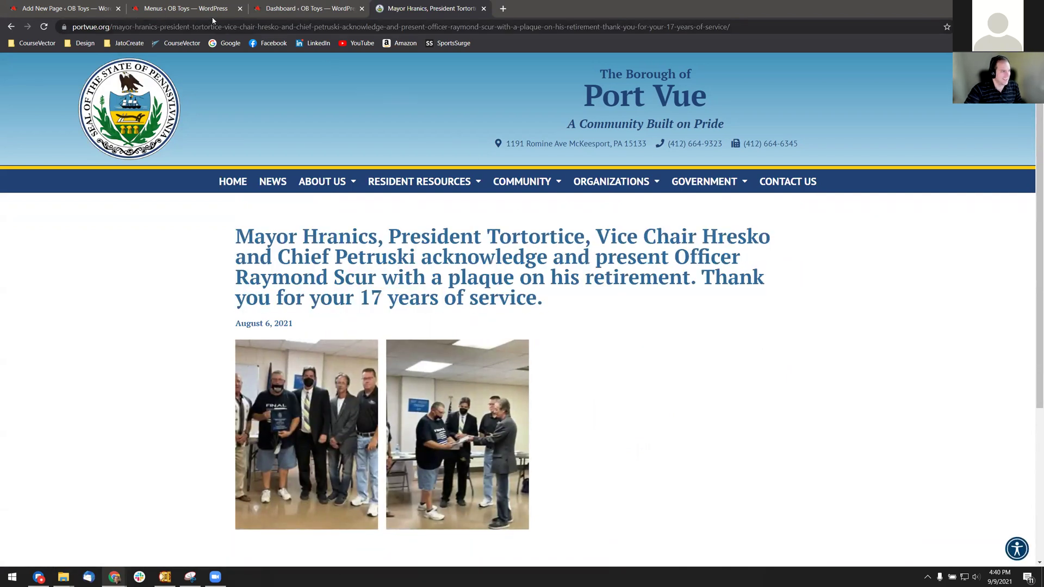
click(141, 27)
click(131, 26)
drag(135, 26, 782, 45)
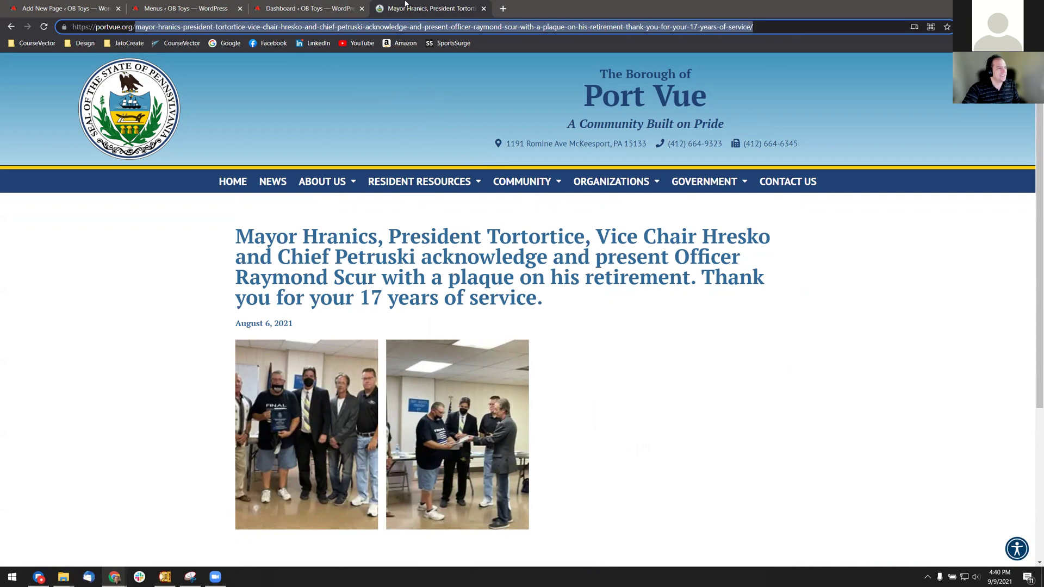
click(484, 9)
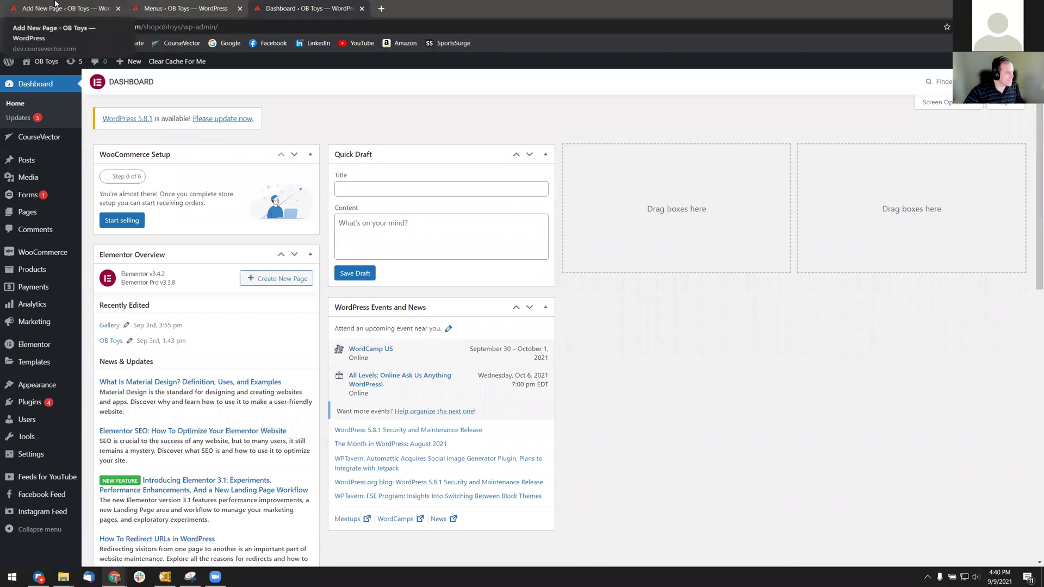
- Leave the History page editor for the list of all pages and close the Menus and Dashboard browser tabs
click(70, 9)
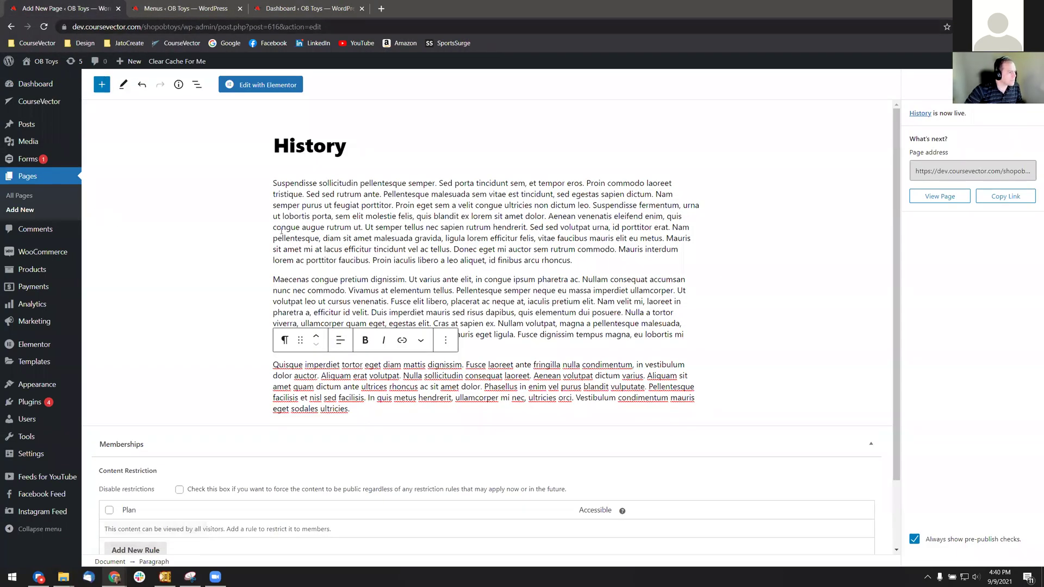
drag(409, 207, 409, 217)
click(41, 178)
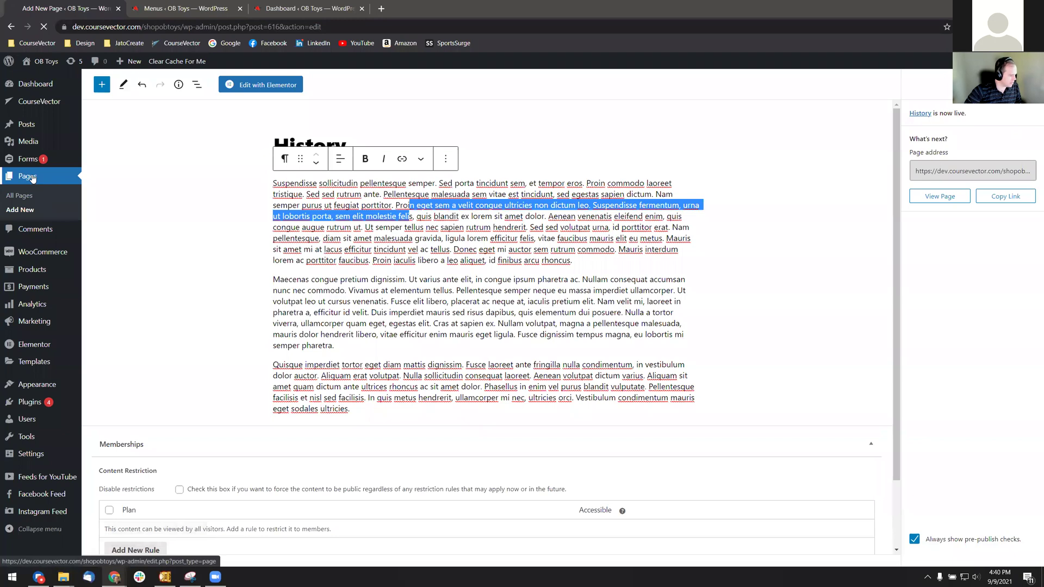
click(218, 9)
click(266, 8)
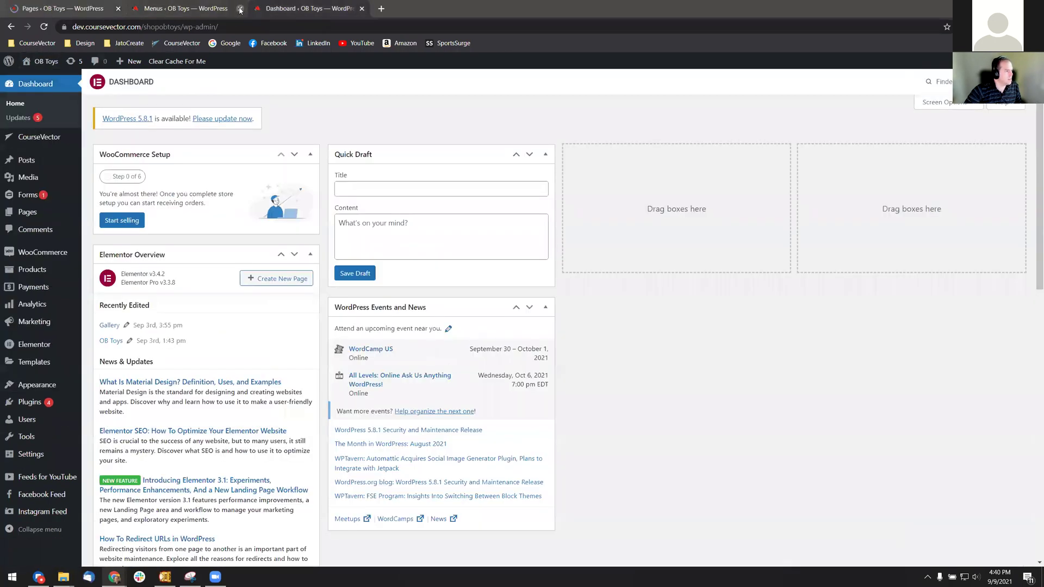
click(240, 9)
click(239, 9)
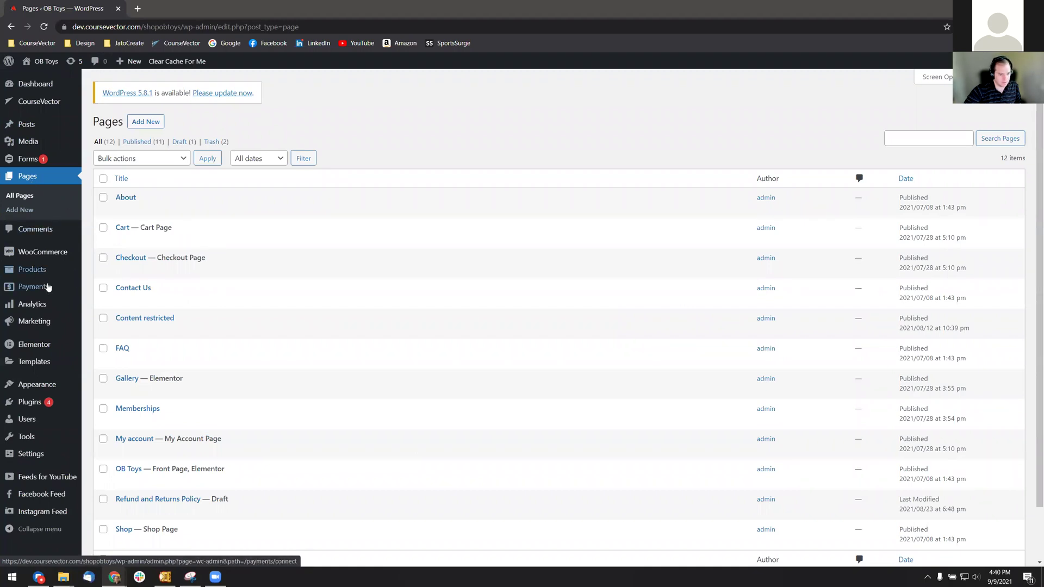
- Look over the list of all pages and open the WooCommerce home screen
scroll(121, 294, down, 2)
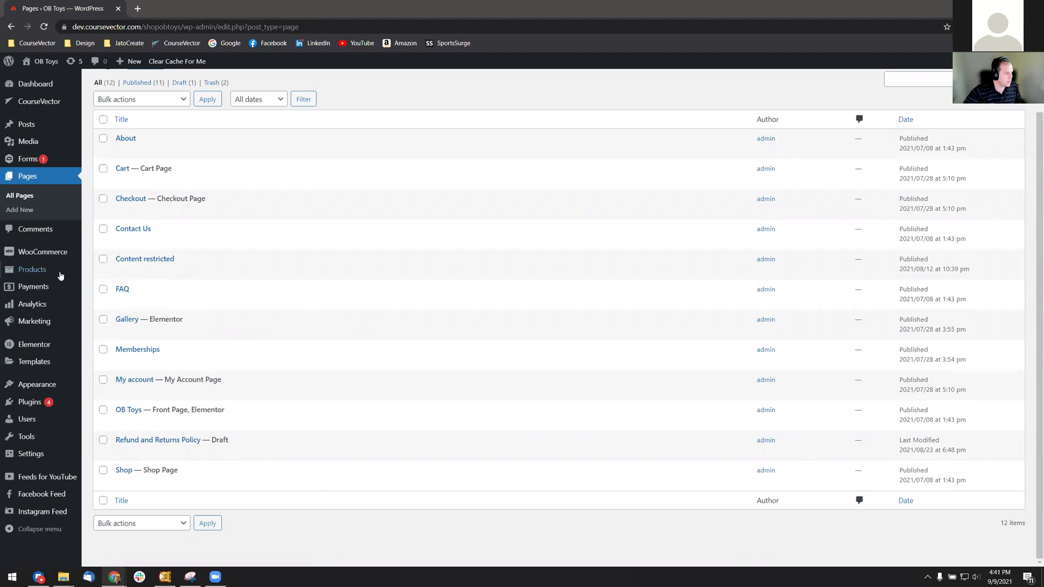
mouse_move(40, 264)
click(43, 256)
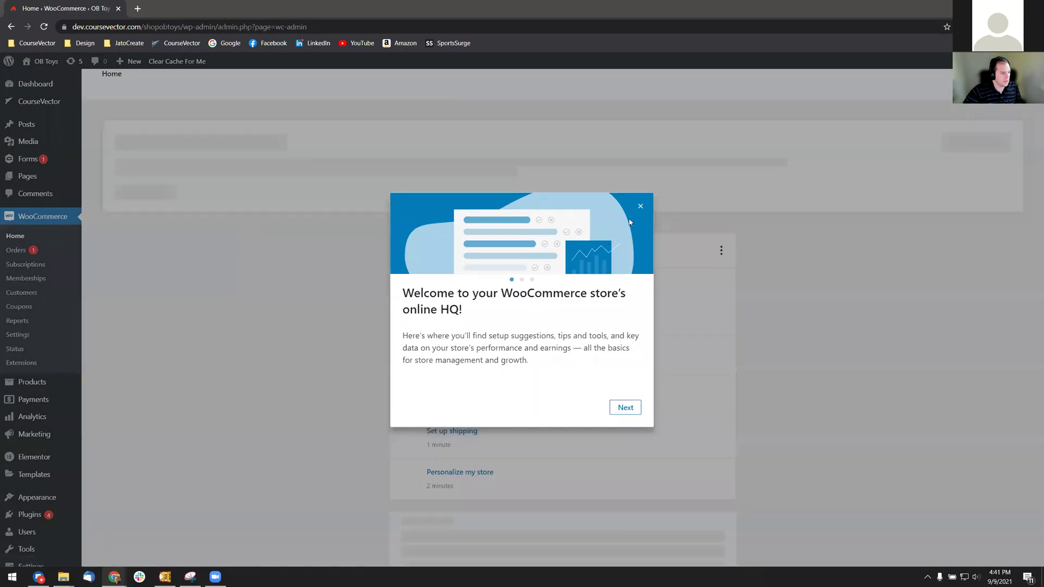
- Dismiss the WooCommerce welcome message, look over the store setup tasks, and open the coupons list
click(642, 207)
scroll(652, 342, down, 2)
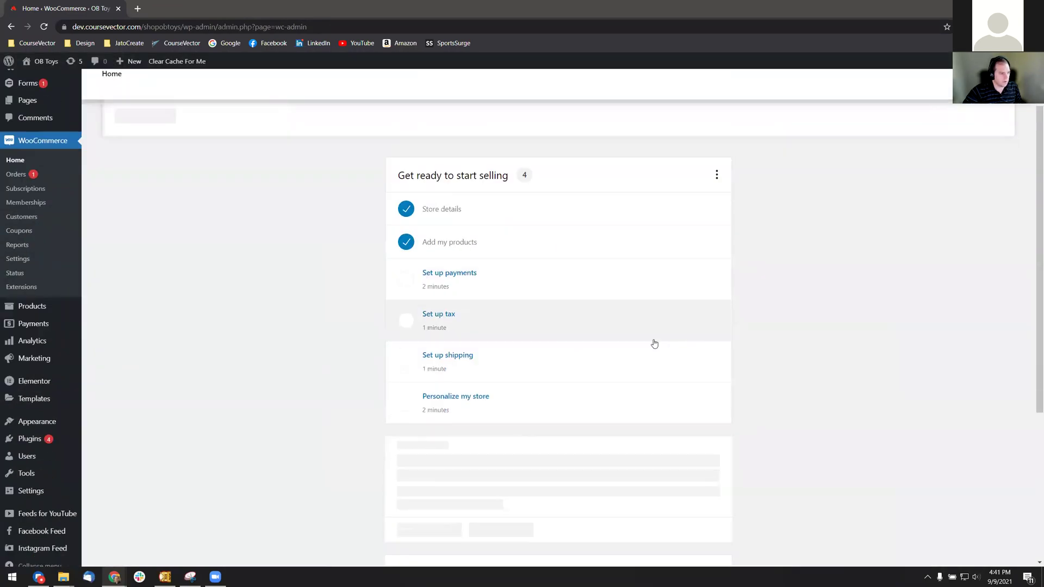
scroll(369, 332, up, 2)
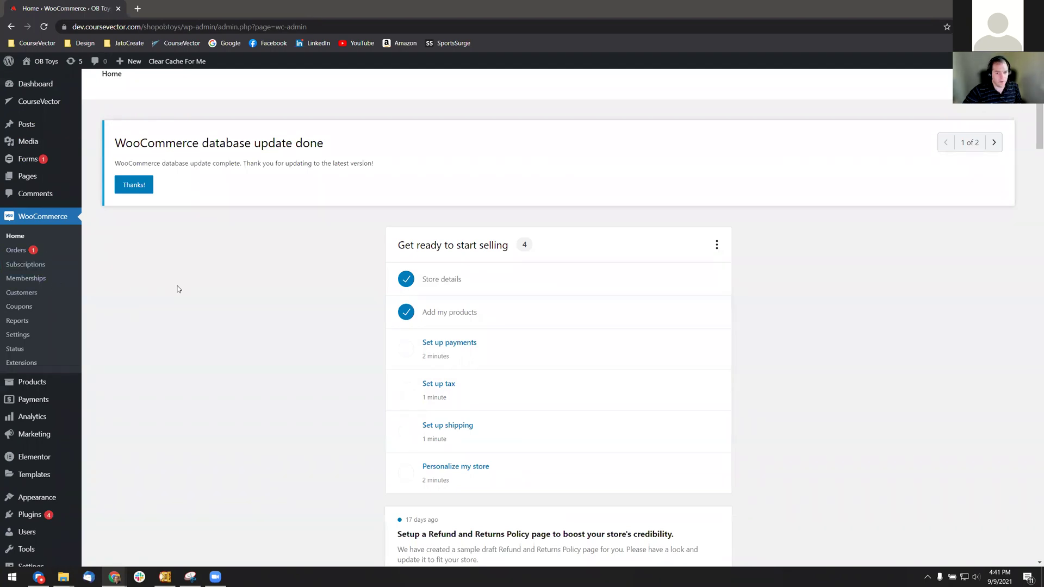
click(22, 308)
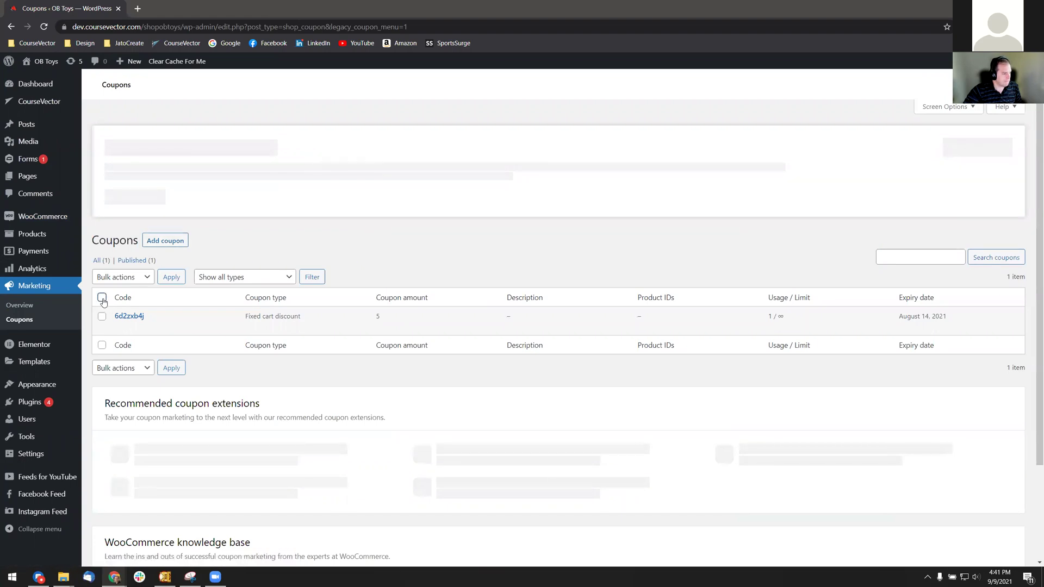
- Move the existing fixed cart discount coupon to the trash
click(102, 298)
click(123, 271)
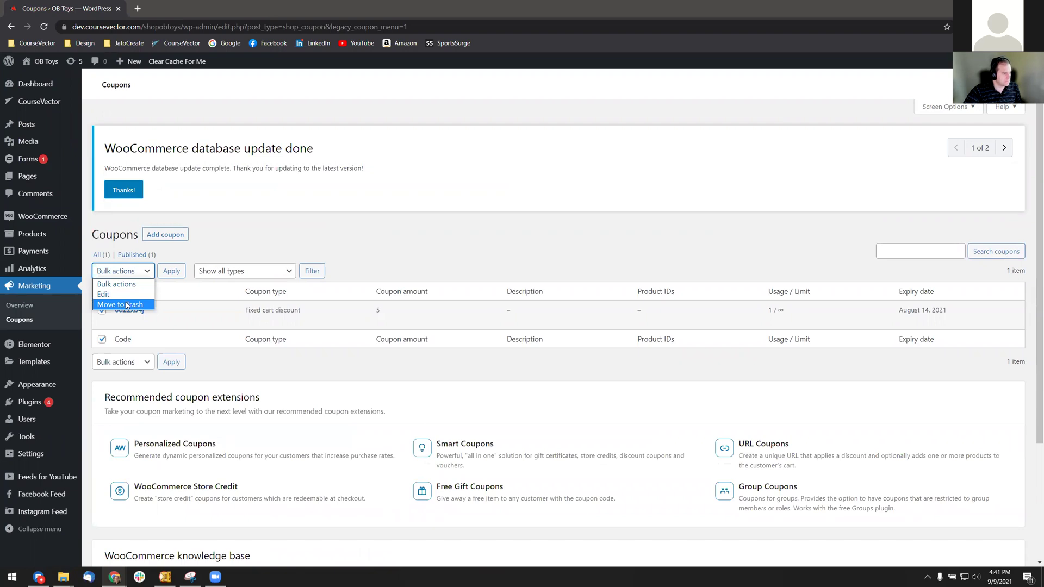
click(127, 305)
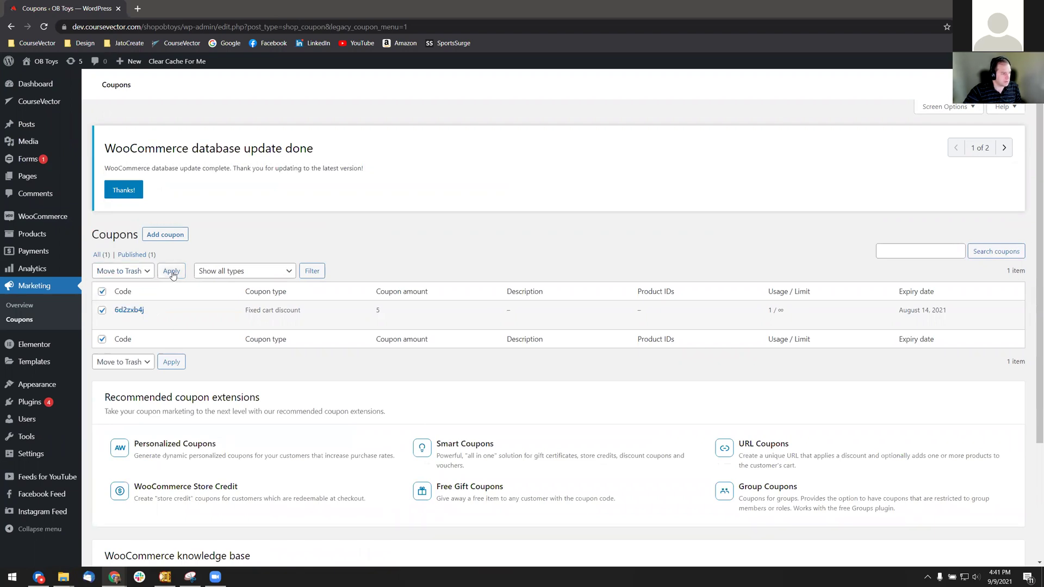
click(171, 274)
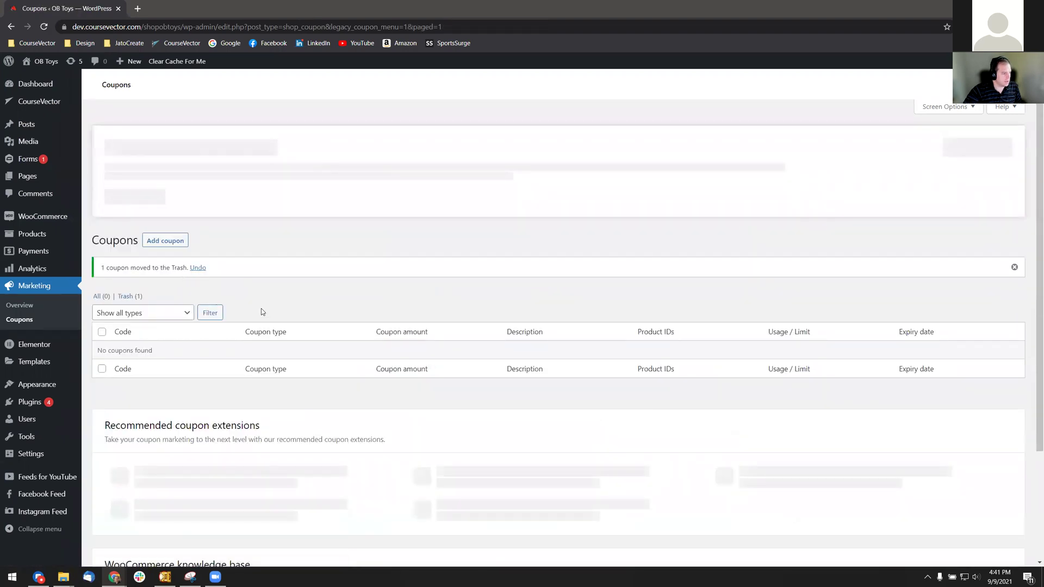
- Start a new coupon with the code "T-Rex Level Coupon"
scroll(261, 312, down, 1)
click(160, 193)
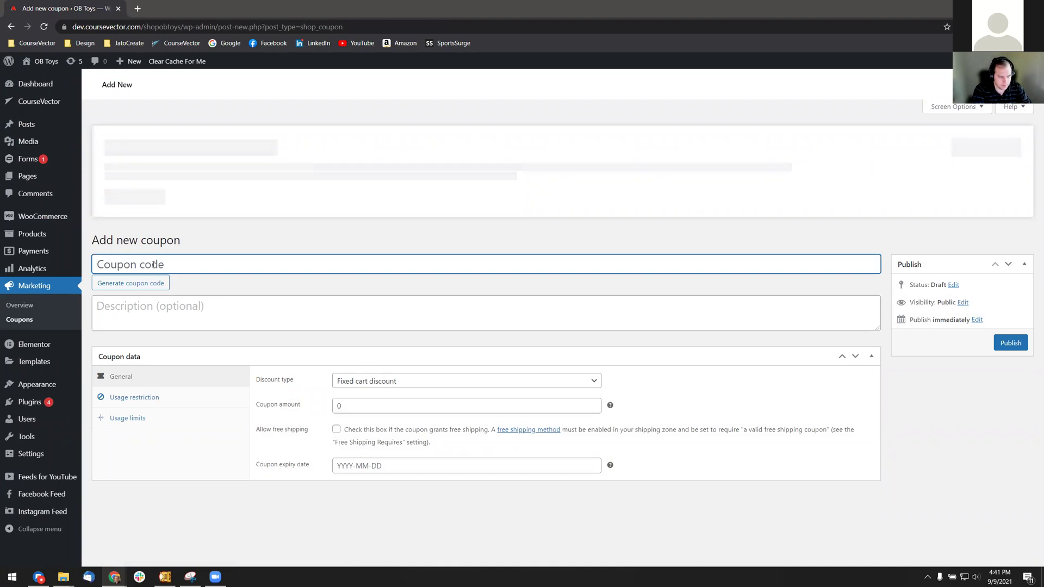
text(T-Rex L)
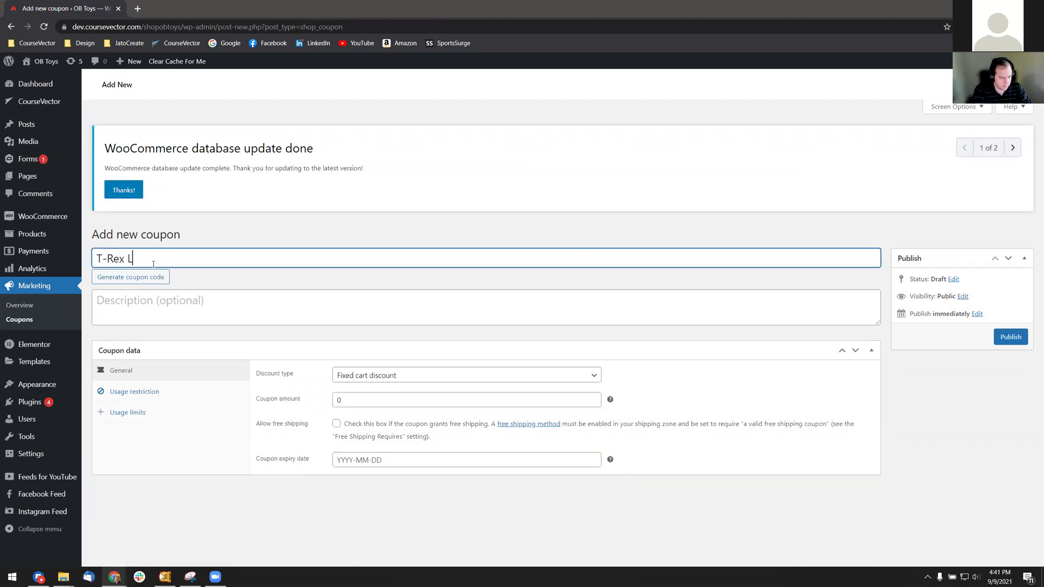
text(evel Coupon)
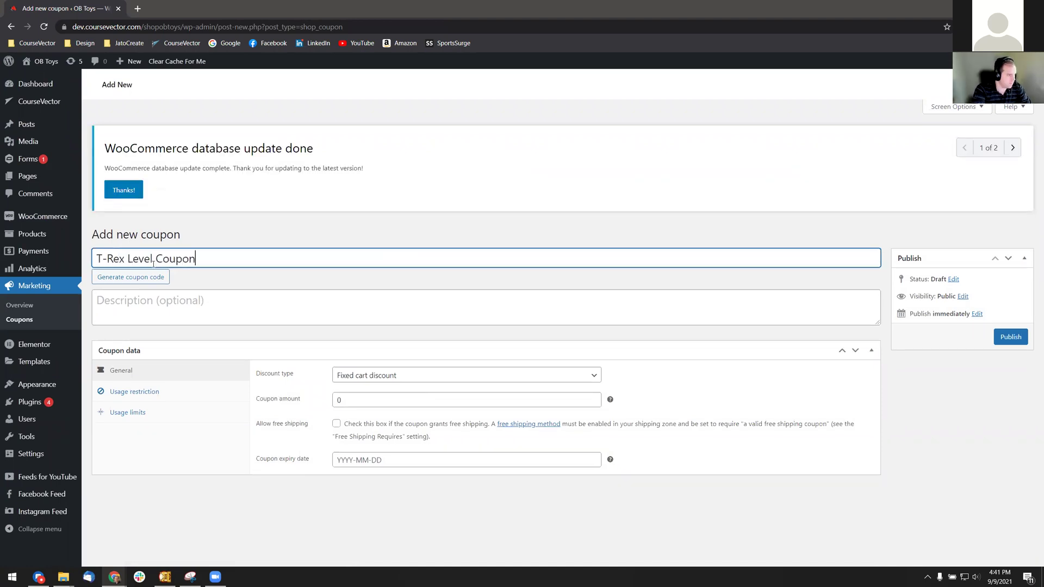
- Replace the word "Level" in the coupon code with "Members" so it reads "T-Rex Members Coupon"
double_click(171, 257)
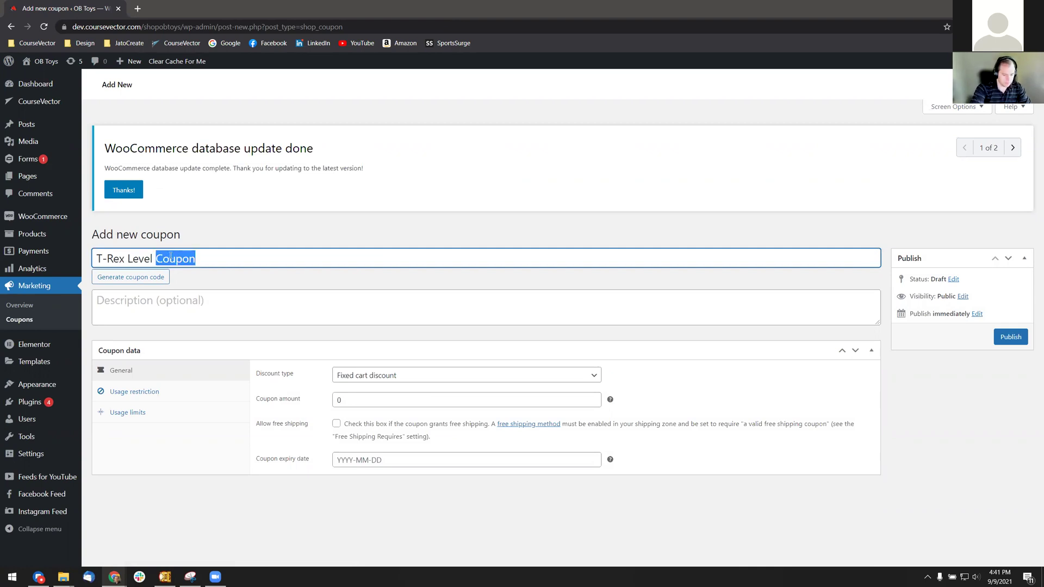
key(Left)
key(shift+Left)
key(shift+Left)
key(shift+Left)
key(shift+Left)
key(shift+Left)
key(shift+Left)
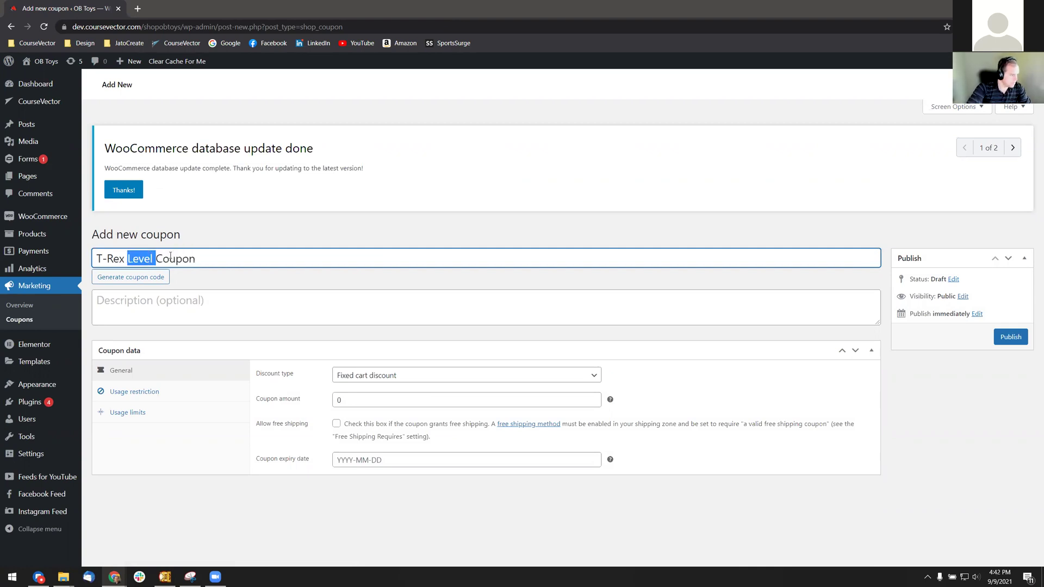
text(Members)
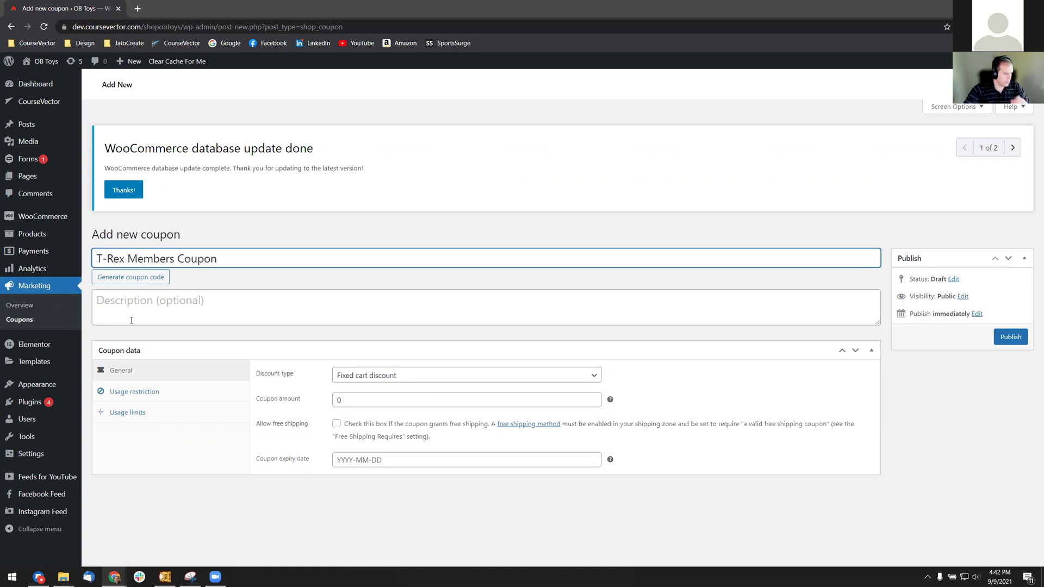
- Look over the coupon's usage restriction options and return to its general settings
click(204, 312)
click(137, 394)
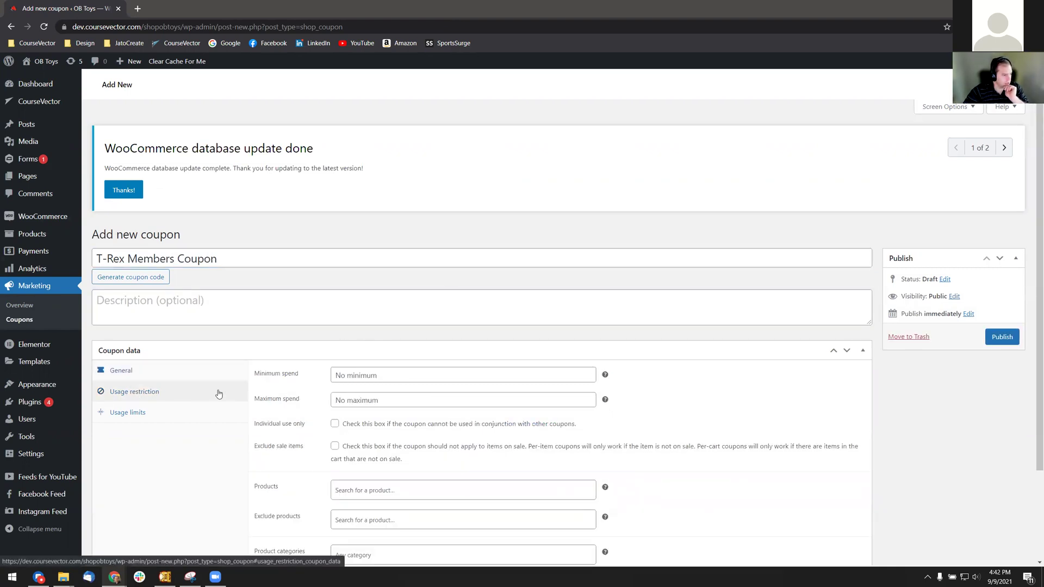
scroll(313, 392, down, 1)
click(143, 326)
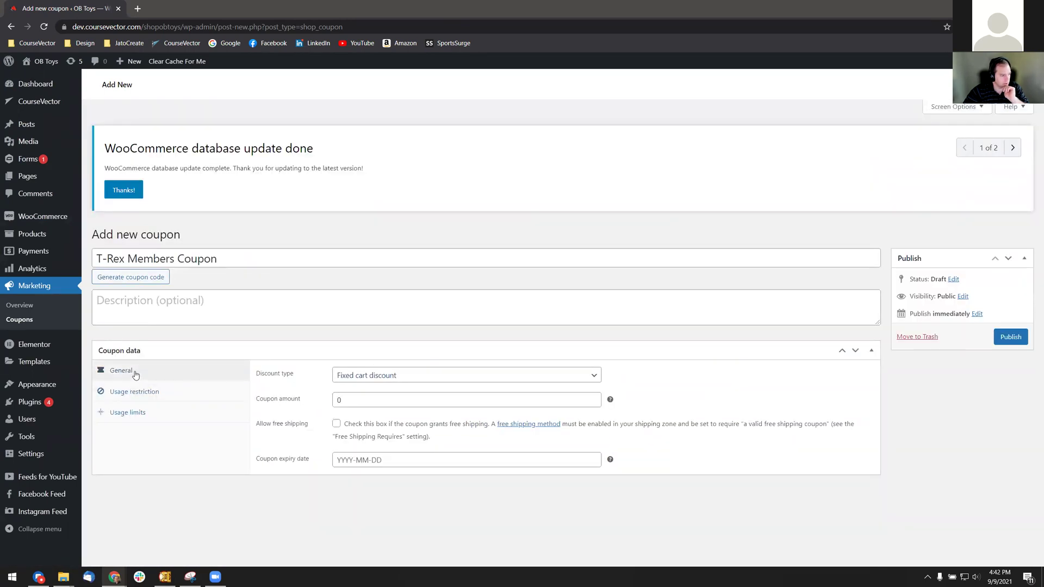
- Set the coupon's discount type to Percentage discount with an amount of 15
click(381, 376)
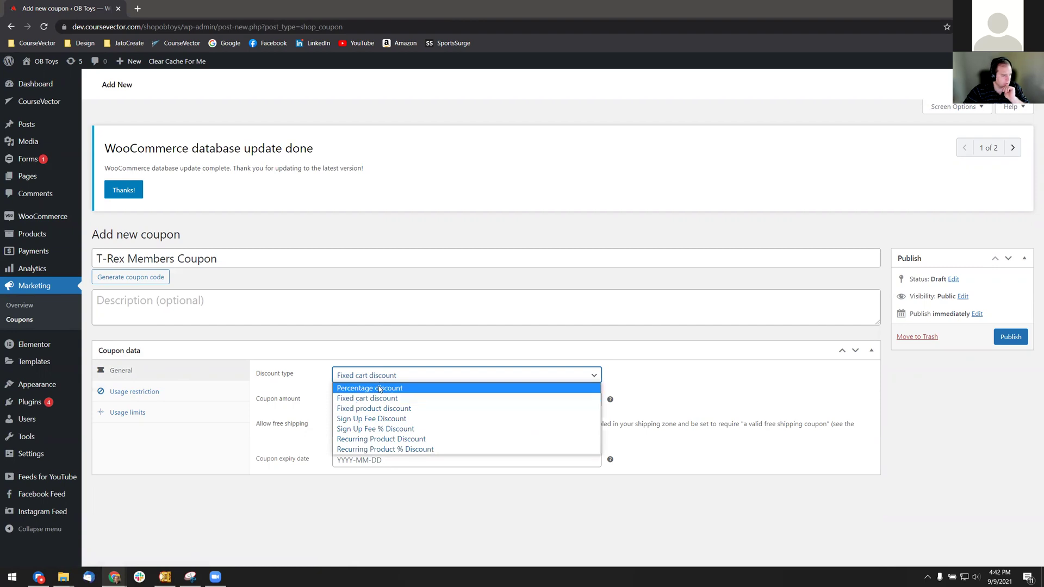
click(379, 388)
double_click(364, 401)
text(15)
click(707, 389)
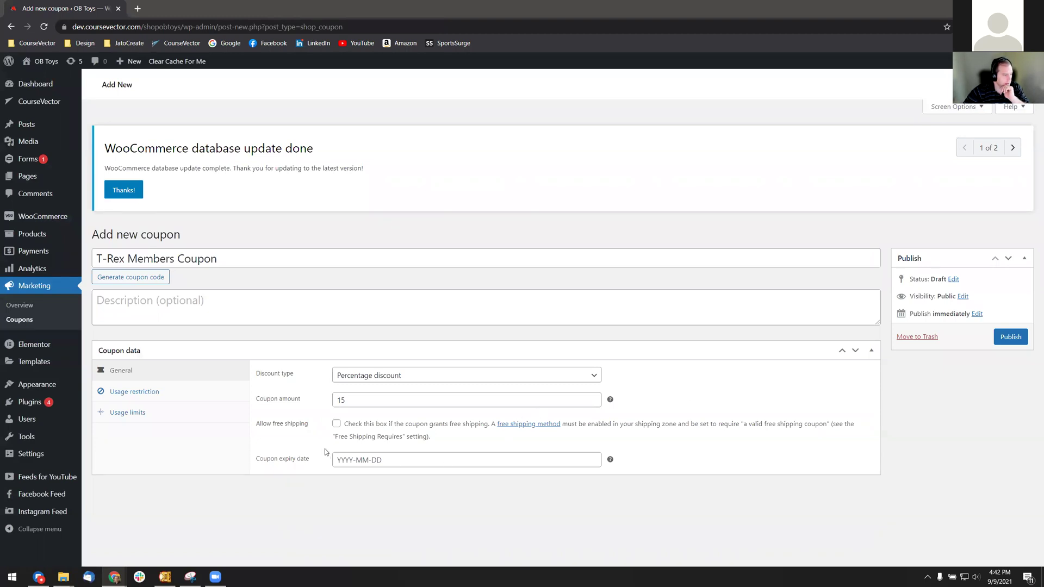
- Check the coupon's expiry date calendar and toggle the free shipping option on and off again
click(357, 461)
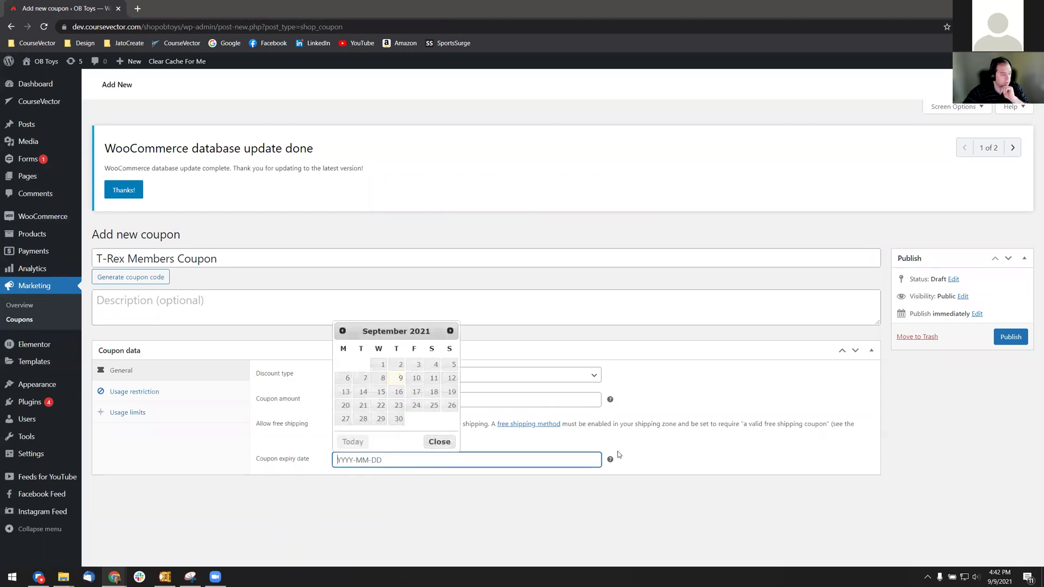
click(533, 485)
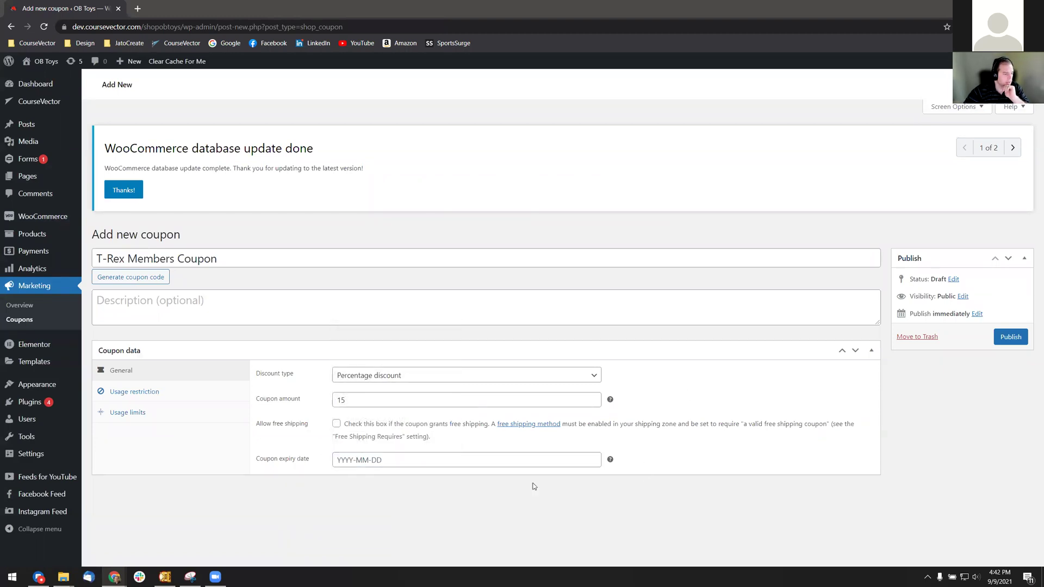
click(333, 428)
click(334, 428)
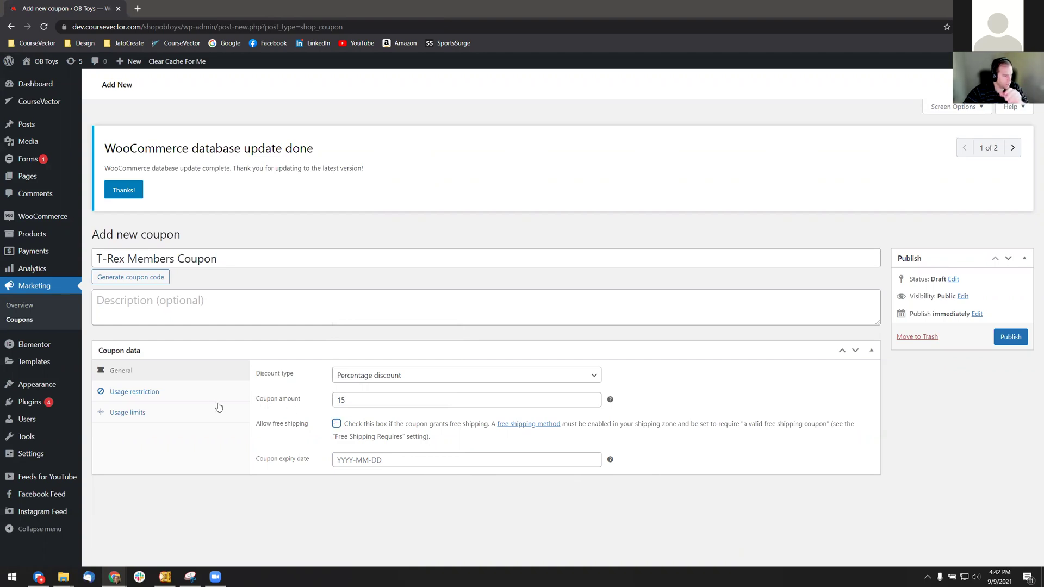
- Set the coupon's minimum spend to 30 in the usage restrictions, leaving the maximum spend empty
click(139, 394)
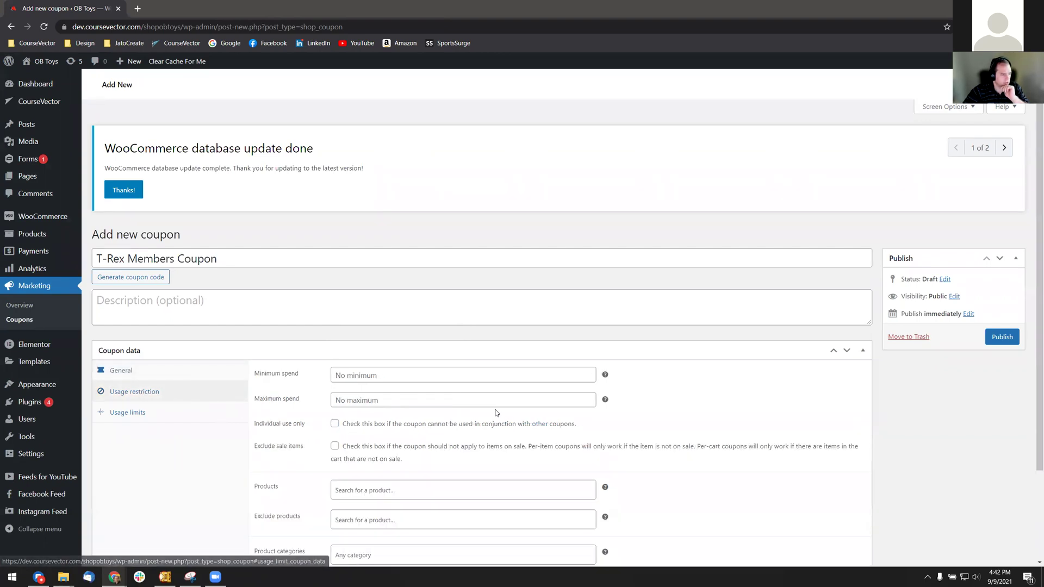
scroll(425, 385, down, 2)
click(386, 274)
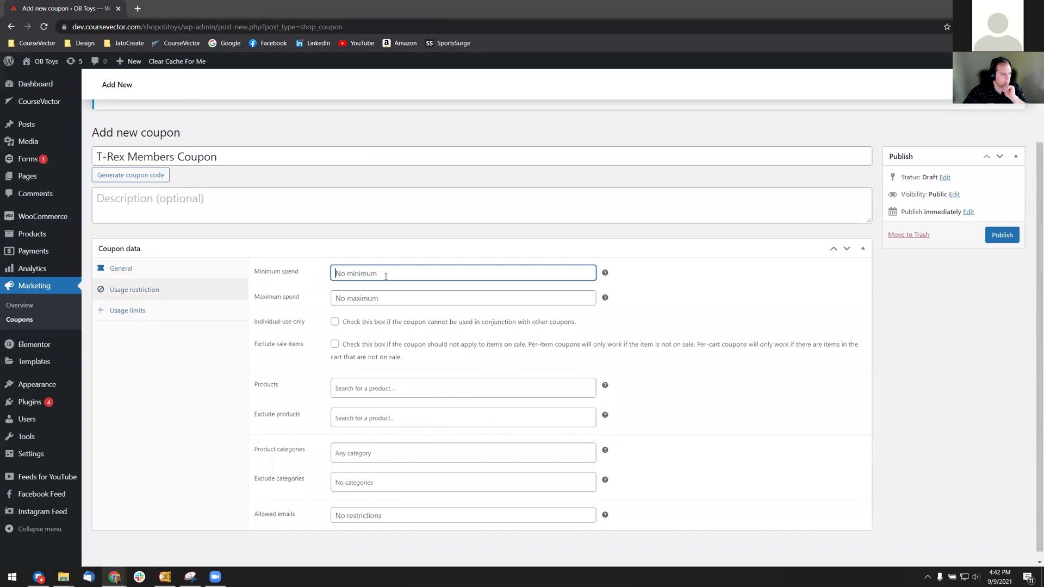
text(30)
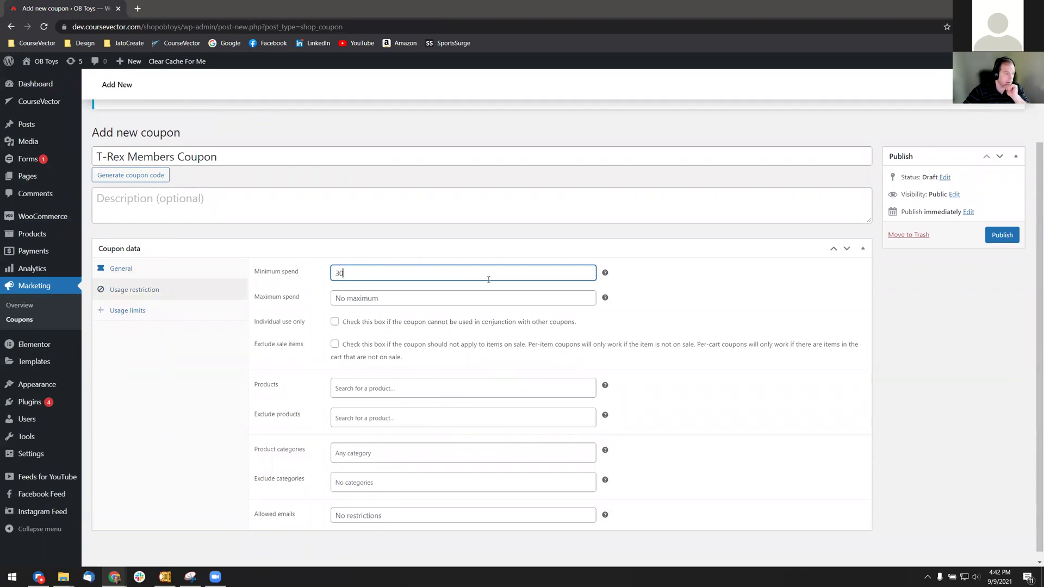
click(465, 297)
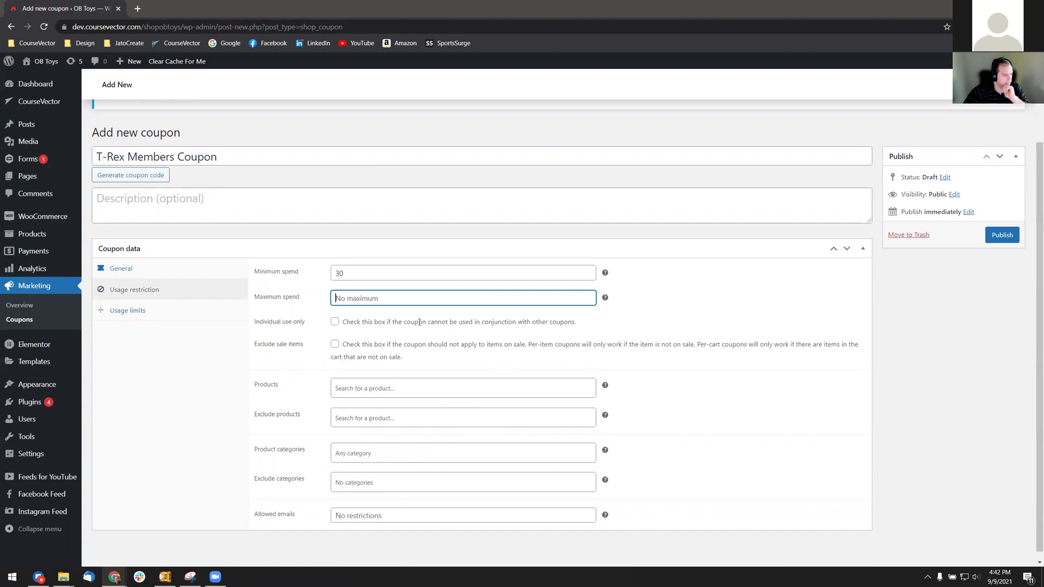
- Restrict the coupon to individual use only and exclude sale items from it
scroll(419, 322, down, 1)
click(335, 314)
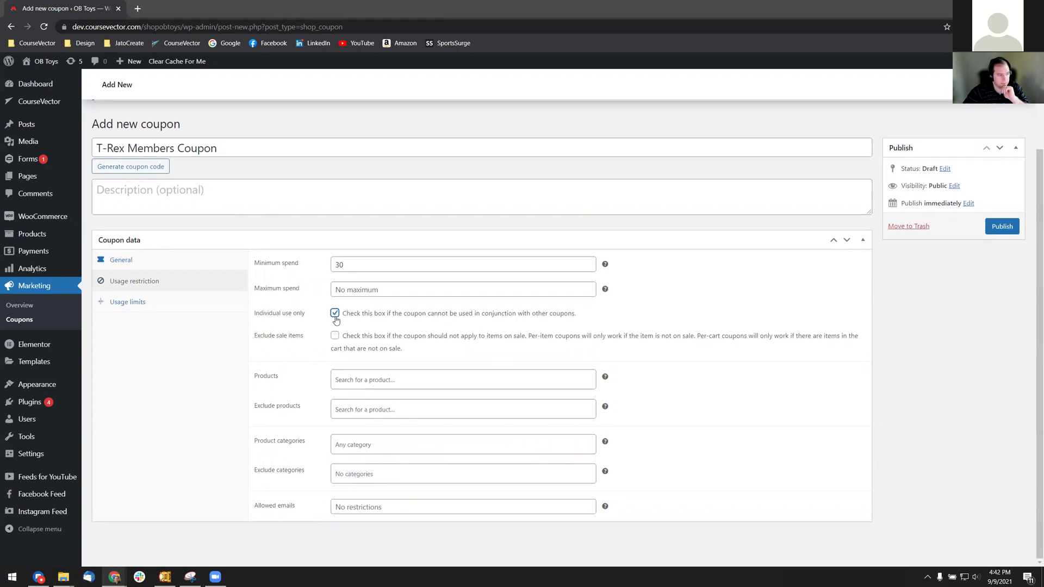
drag(577, 316, 461, 315)
click(463, 322)
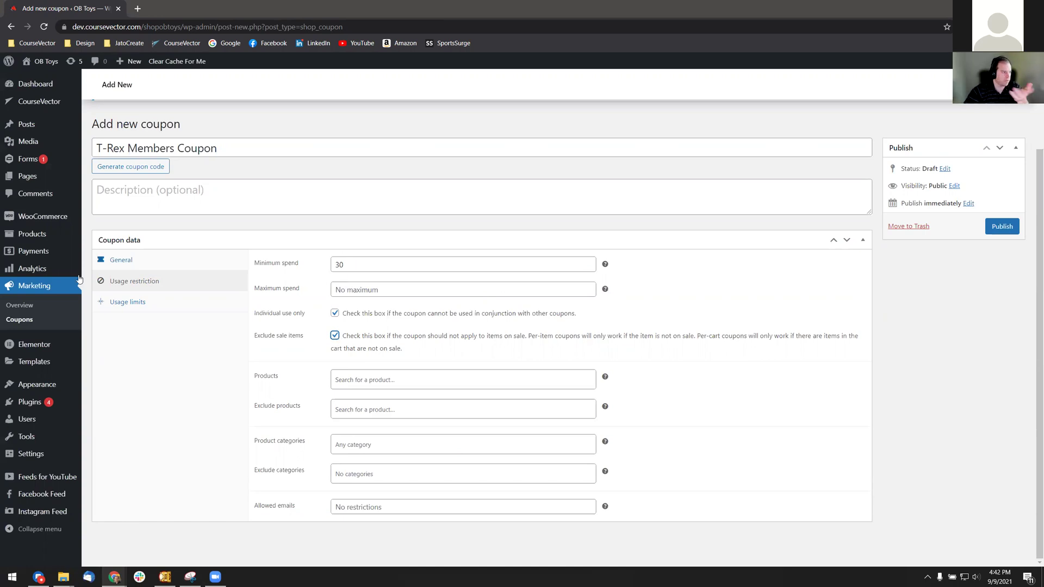
- Examine the coupon's product, product category and allowed emails restrictions without setting any
click(362, 380)
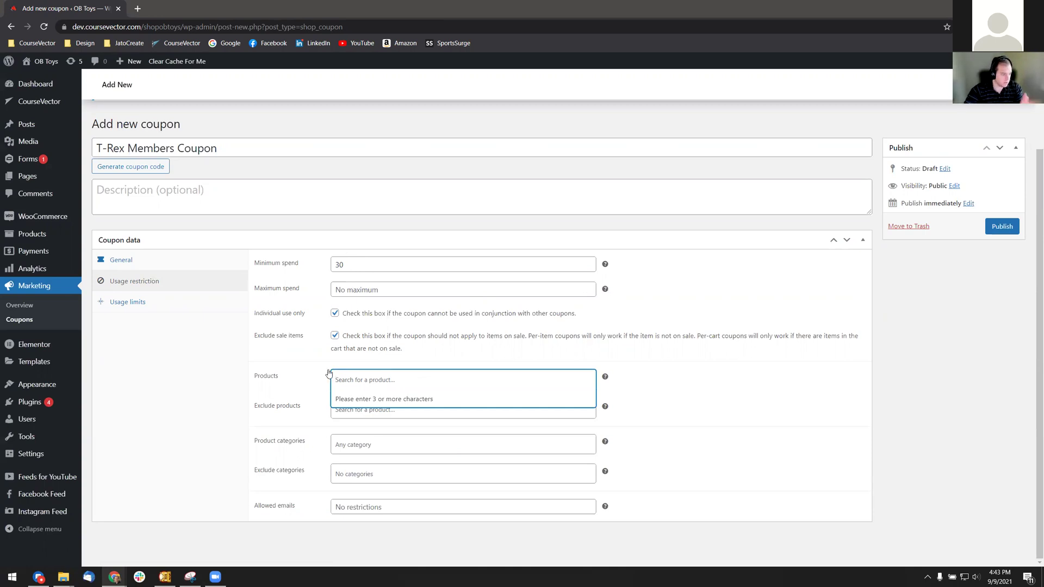
click(348, 446)
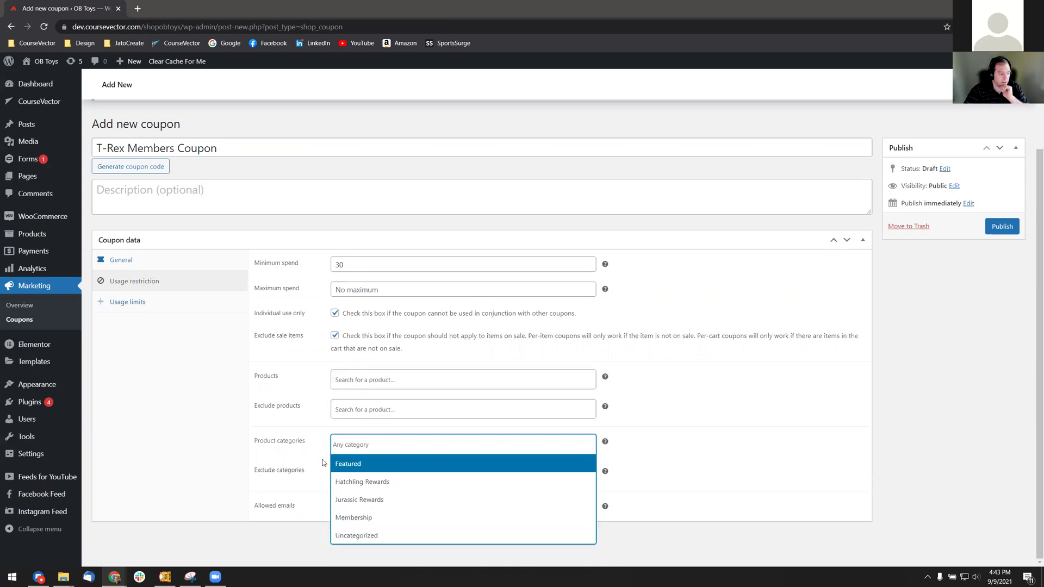
click(351, 439)
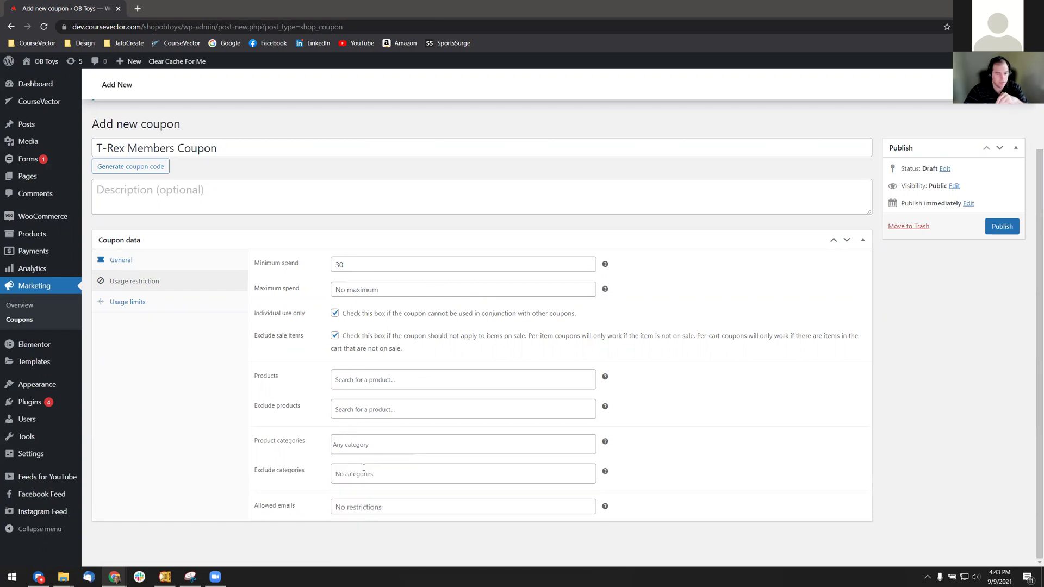
click(360, 513)
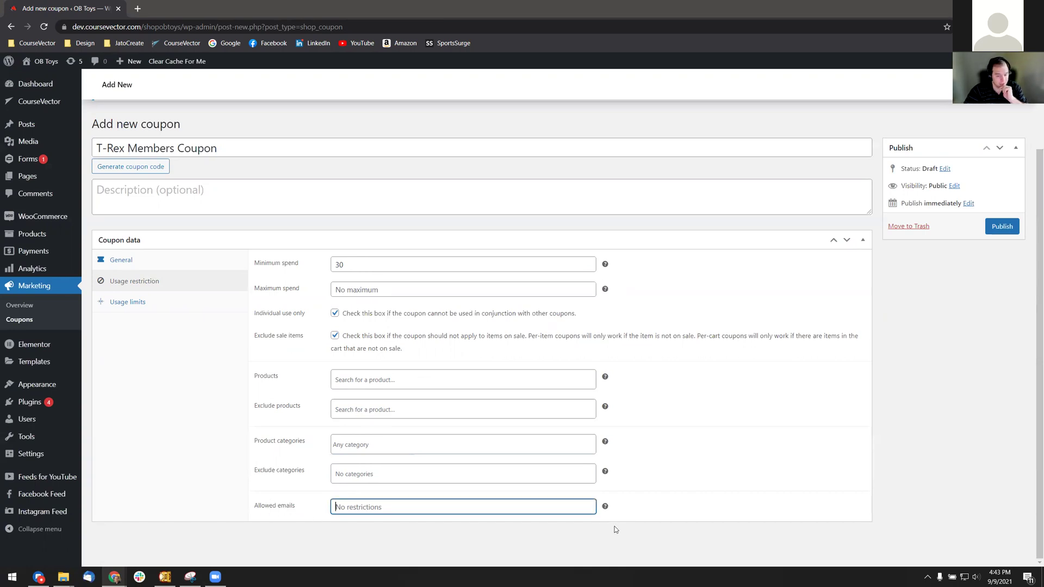
mouse_move(605, 507)
- Review the coupon's usage limits per coupon, per number of items and per user
click(124, 302)
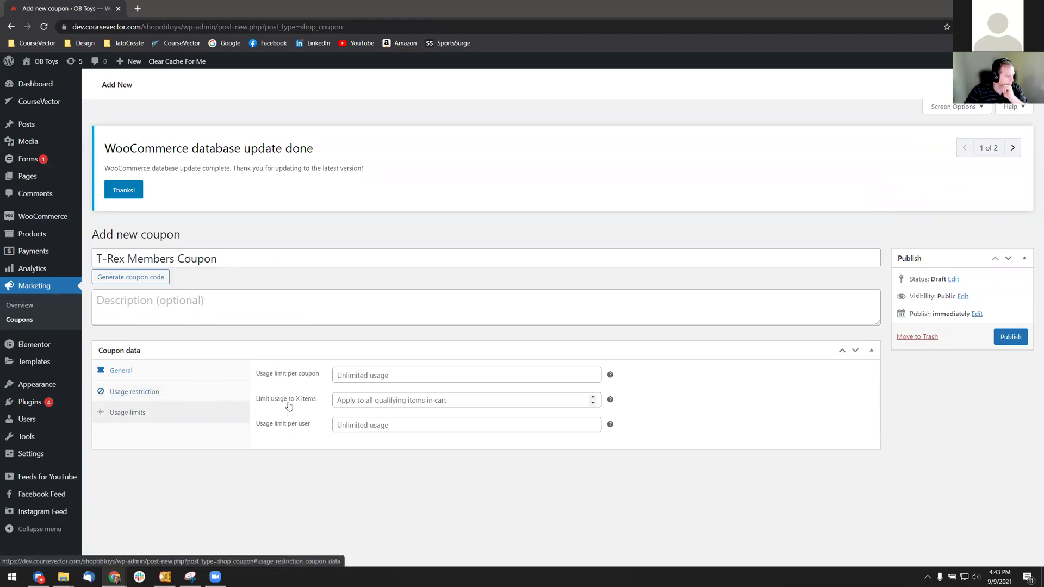
click(388, 376)
click(420, 396)
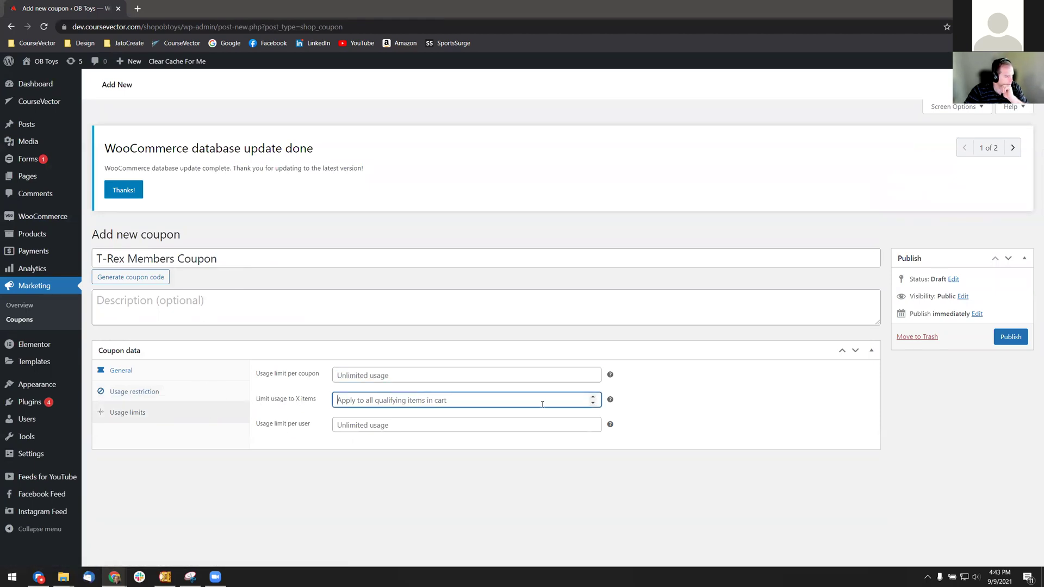
click(443, 423)
- Return to the usage restrictions and read the help text for the allowed emails setting
click(173, 394)
scroll(187, 405, down, 2)
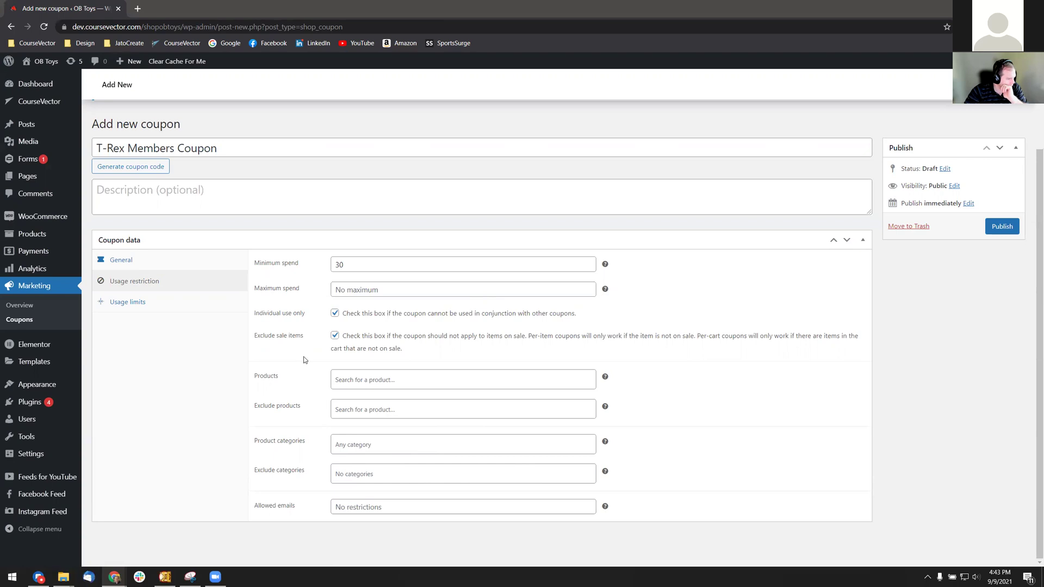
mouse_move(605, 507)
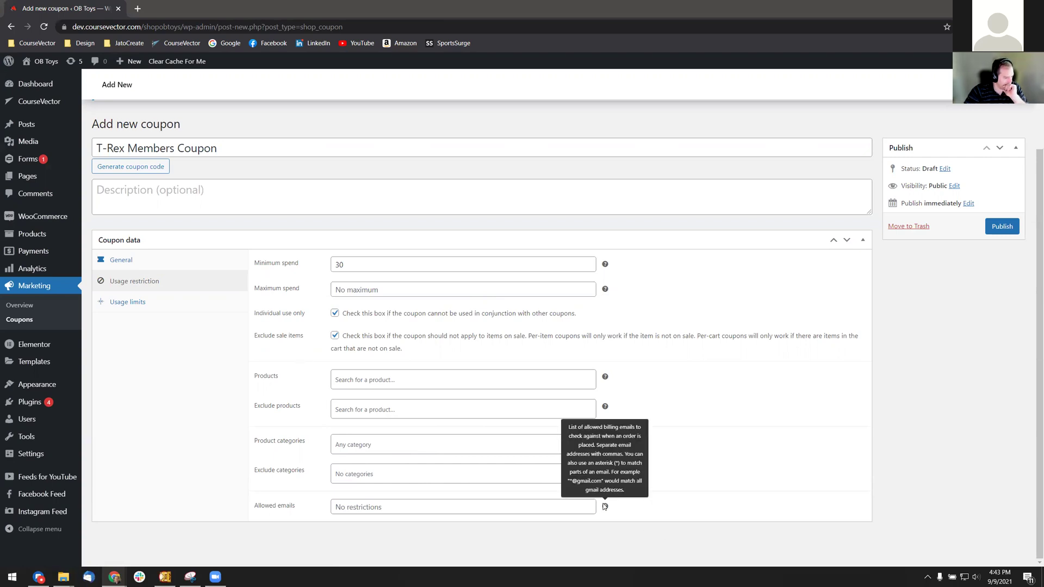
click(385, 506)
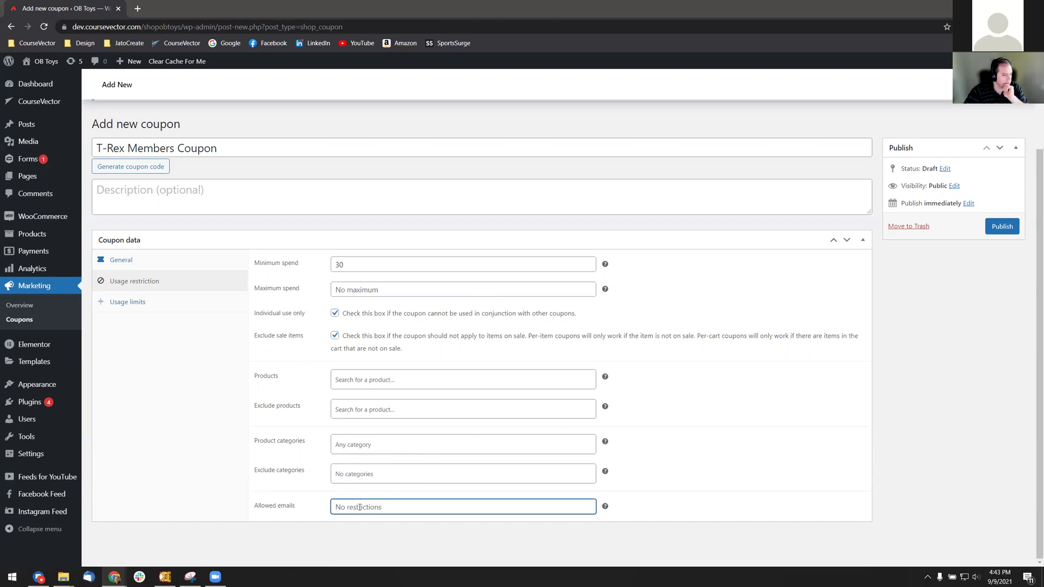
click(607, 507)
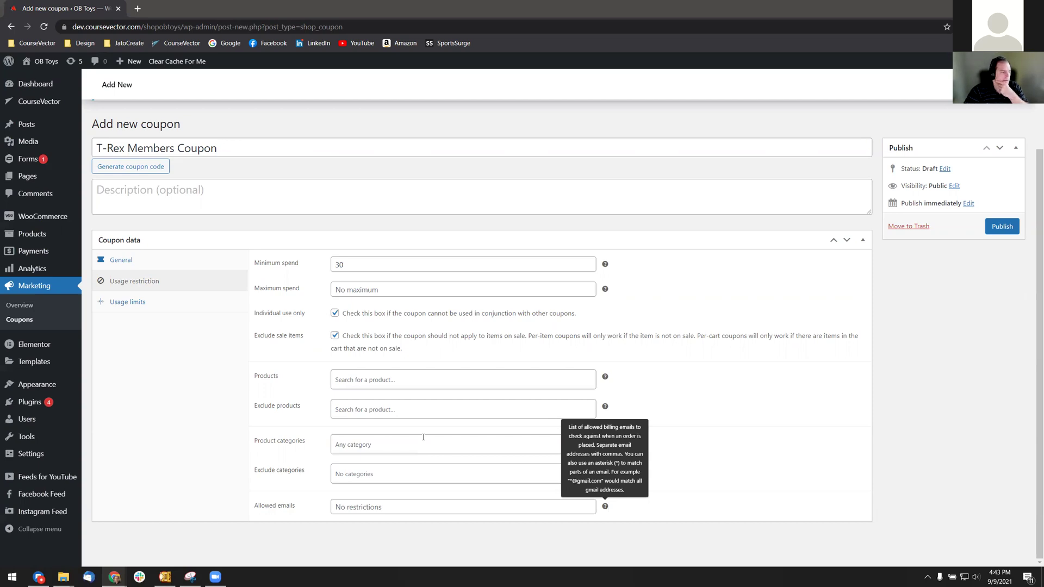
- Review the coupon's general discount settings and its usage limits without changing any values
click(133, 306)
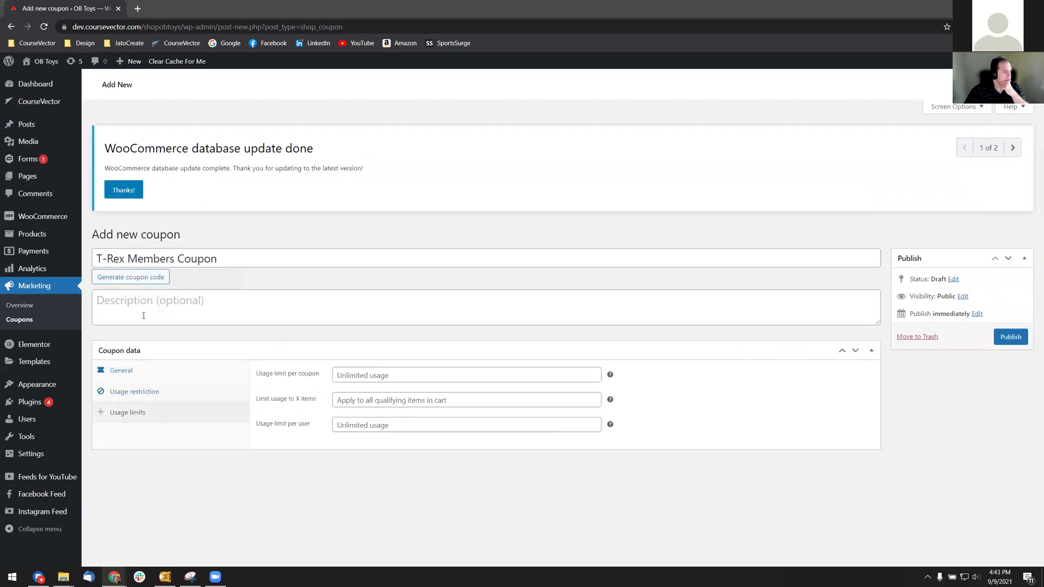
click(154, 370)
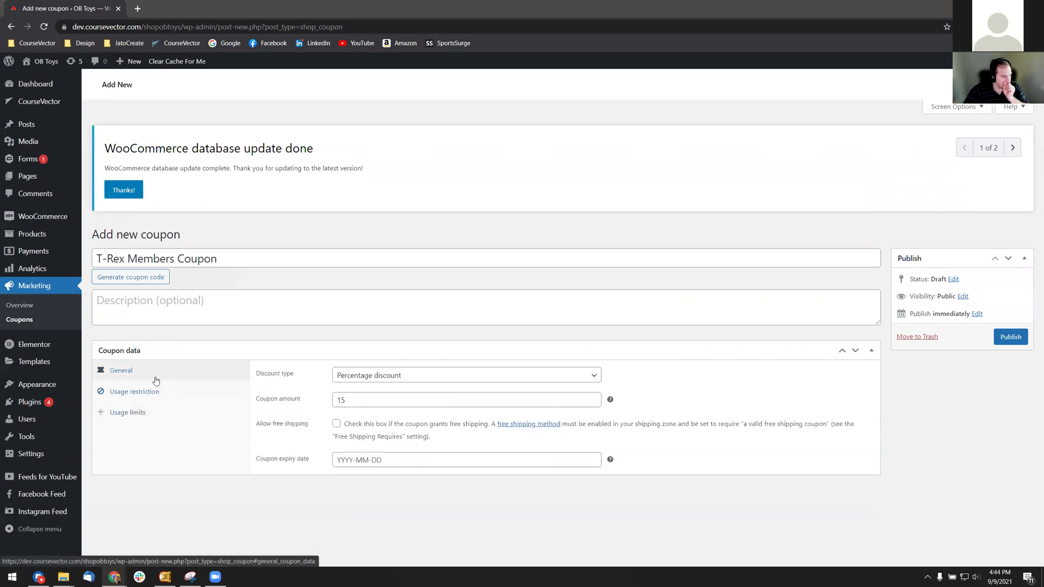
click(130, 414)
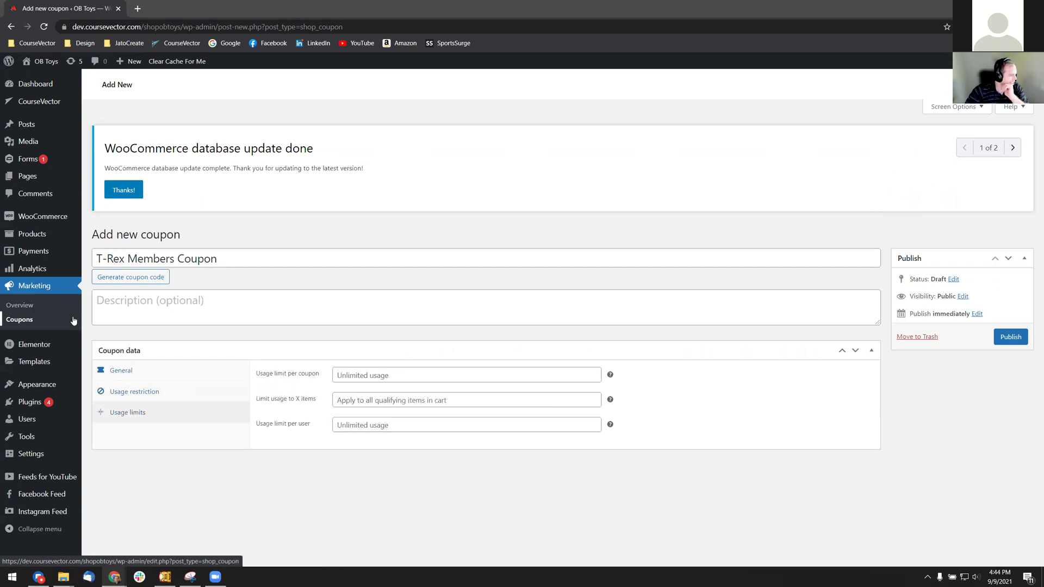
- Open rockyourmonth.com in a new browser tab and look through its homepage, dismissing the free box sign-up pop-up
click(137, 8)
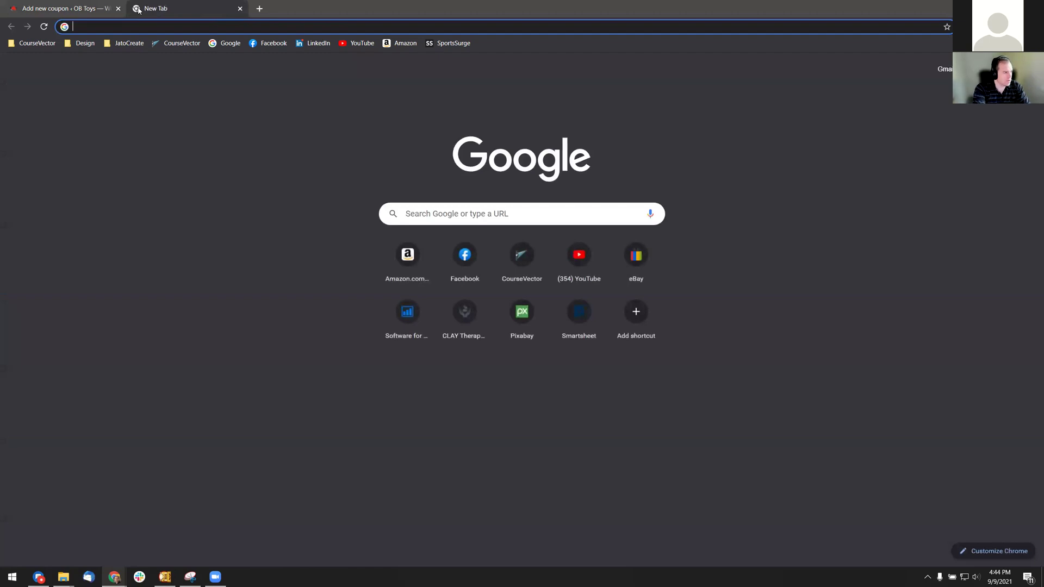
text(rockyourmonth.com)
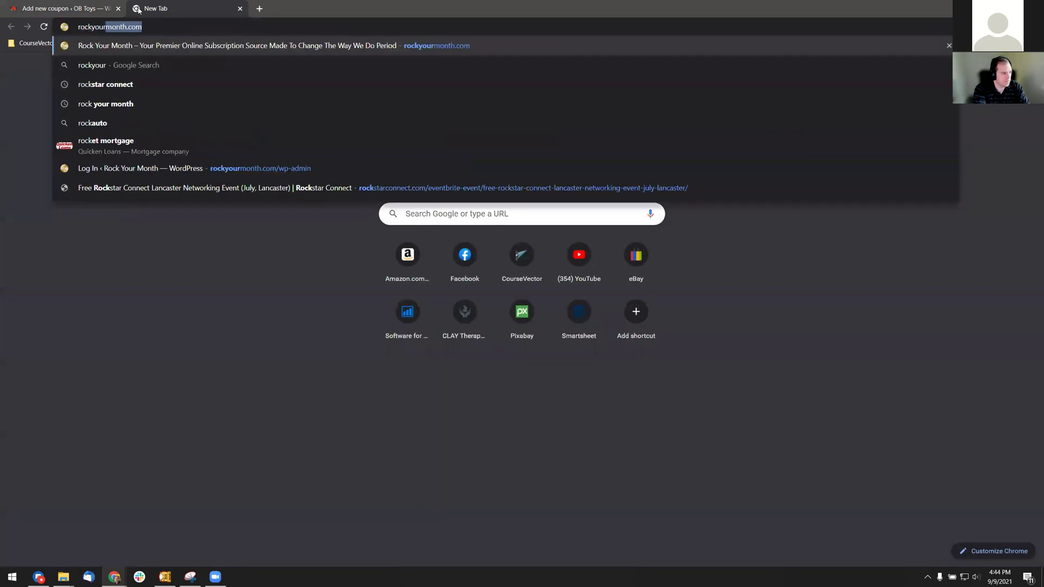
key(Return)
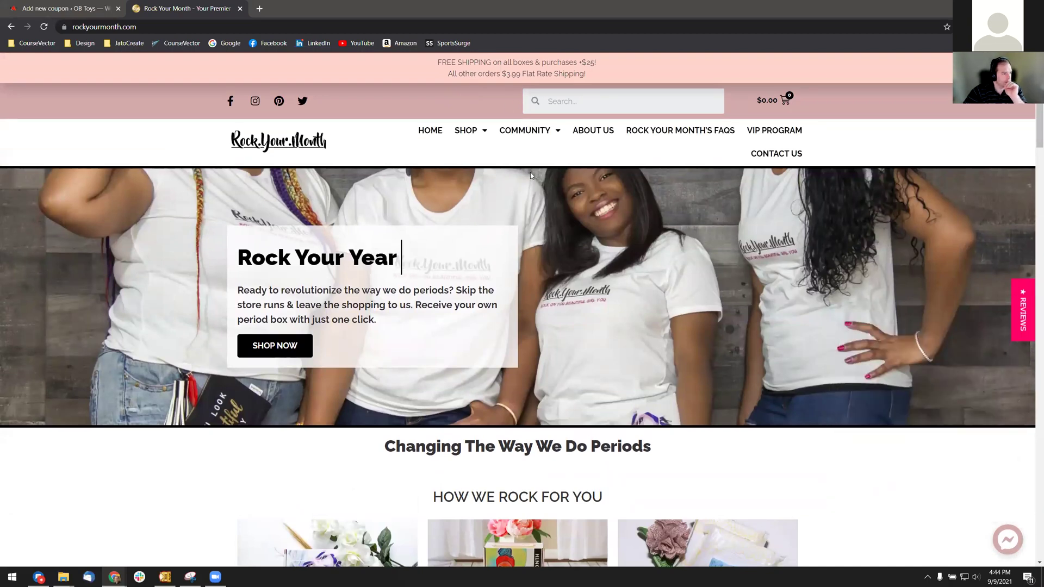
scroll(521, 183, down, 2)
scroll(520, 183, down, 15)
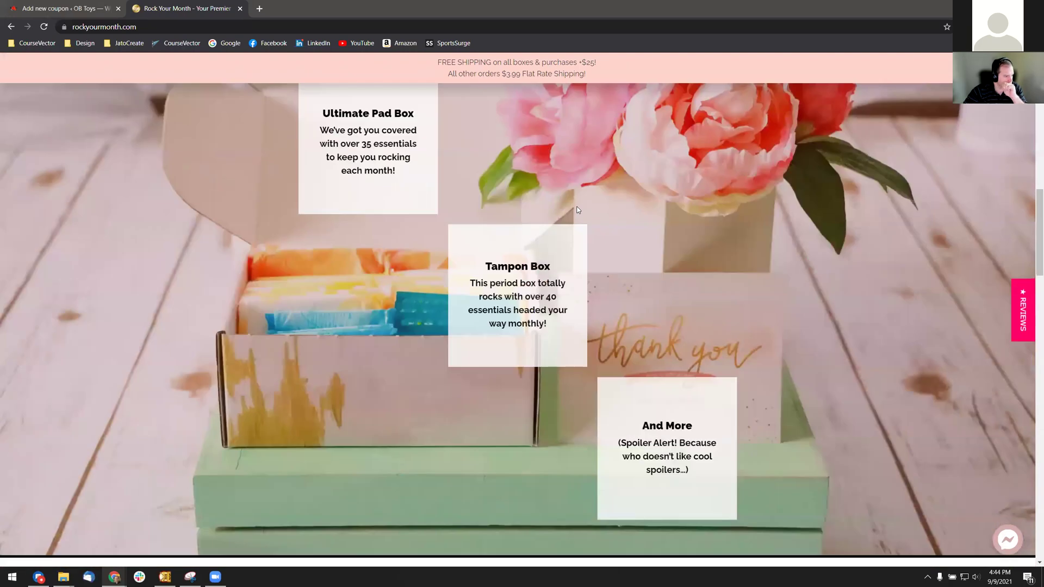
scroll(571, 219, down, 5)
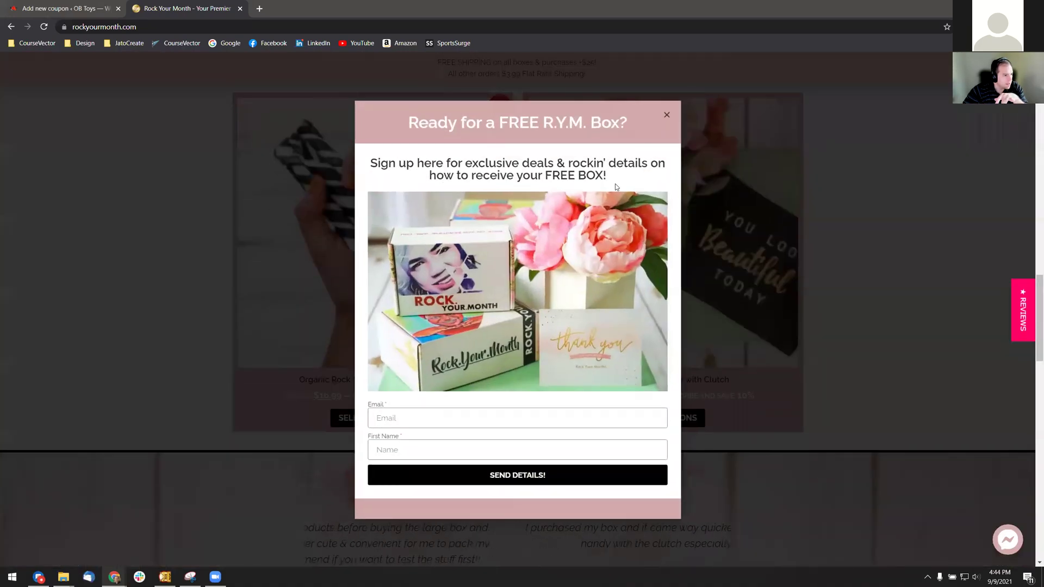
click(665, 115)
scroll(385, 283, down, 10)
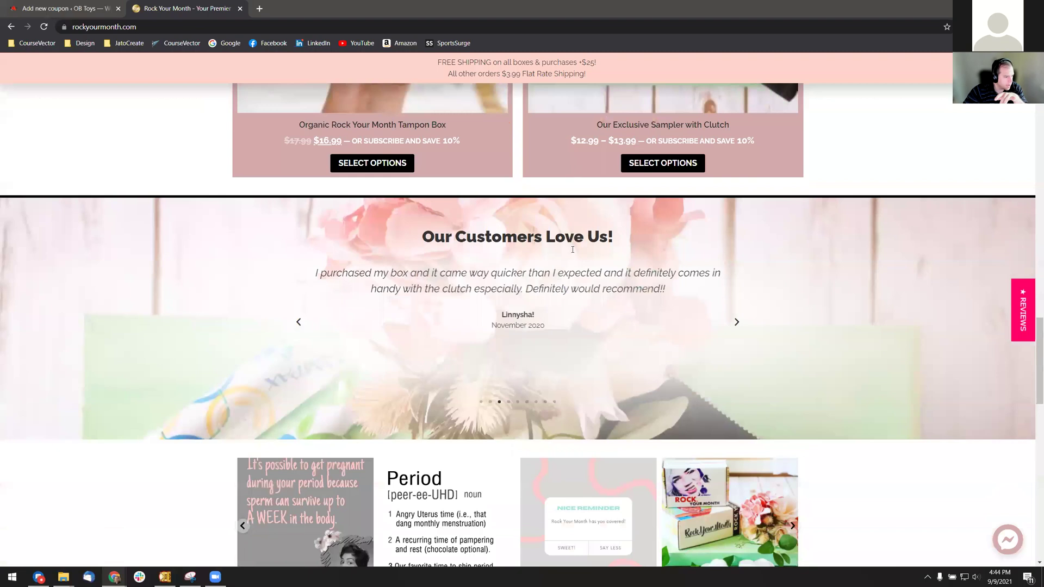
scroll(389, 272, up, 20)
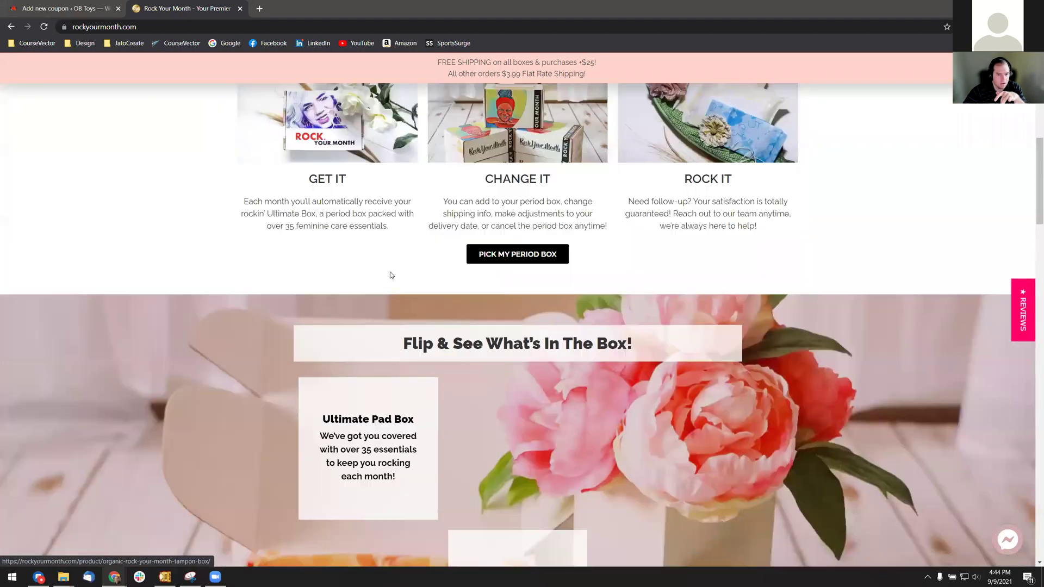
scroll(390, 275, up, 4)
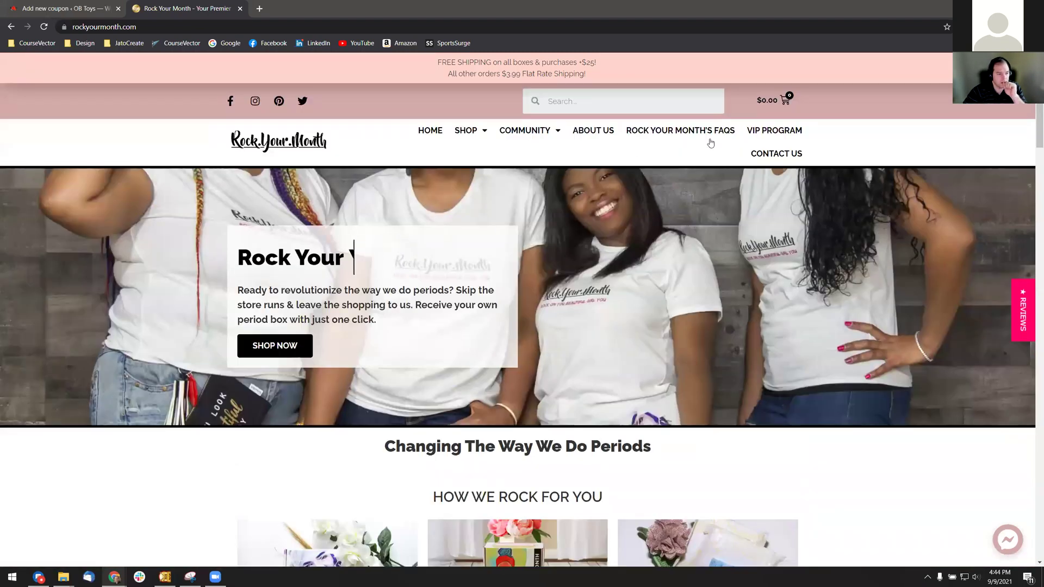
- Open the site's VIP Program page and examine how points are redeemed for discounts
click(754, 150)
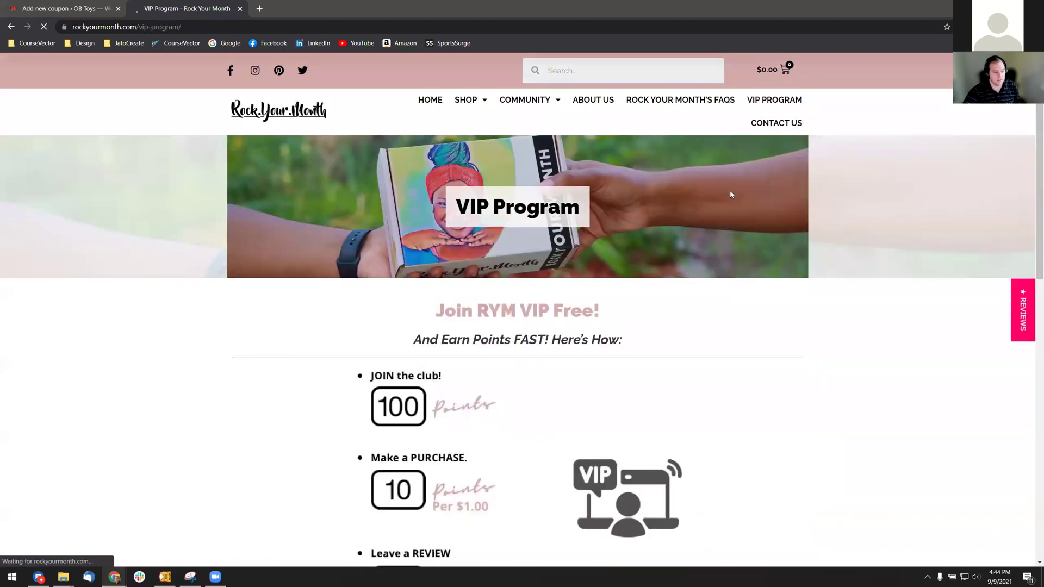
scroll(483, 269, down, 2)
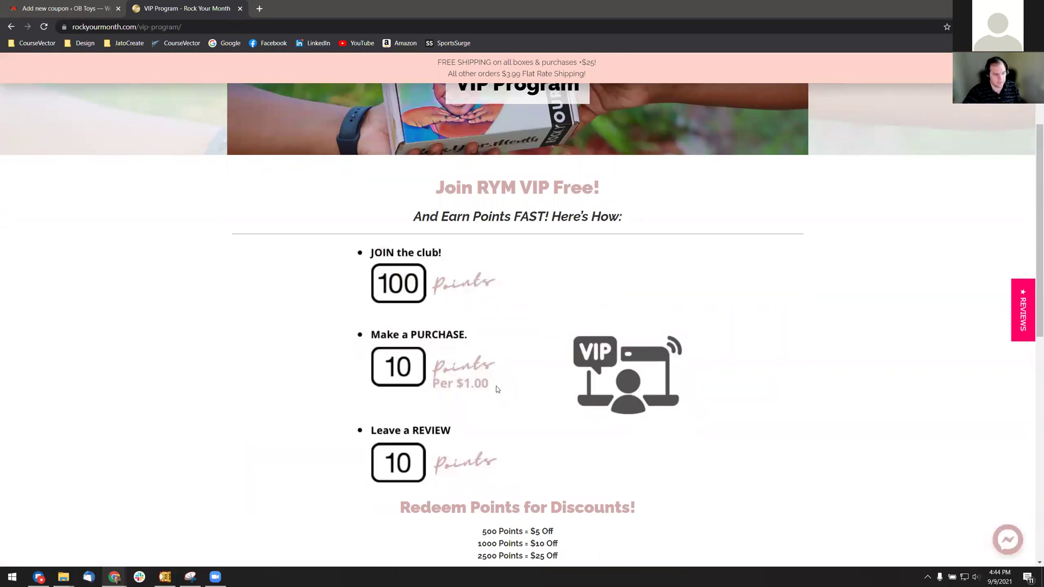
scroll(467, 402, down, 4)
drag(493, 280, 466, 277)
click(549, 305)
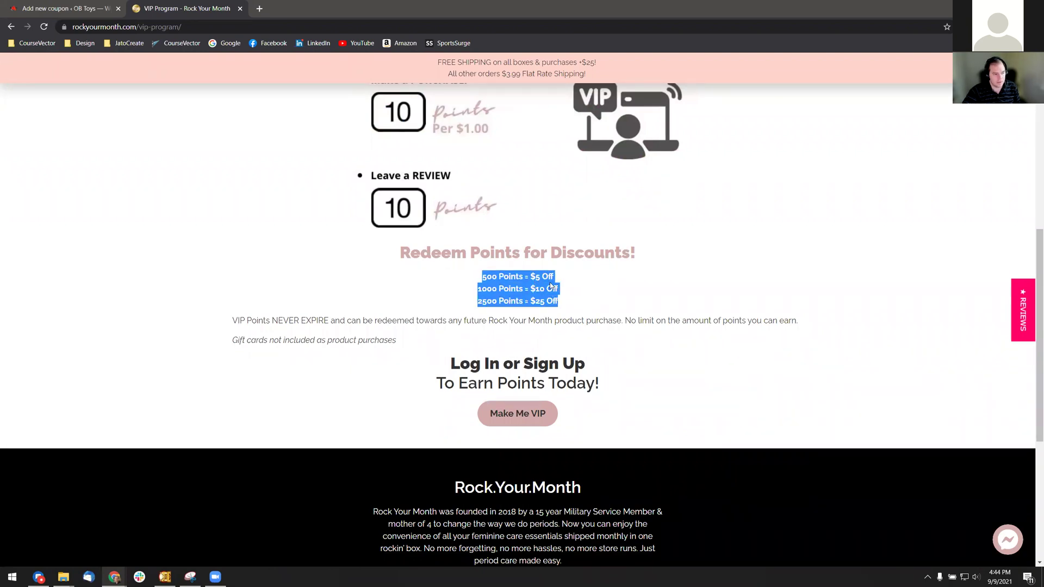
click(592, 297)
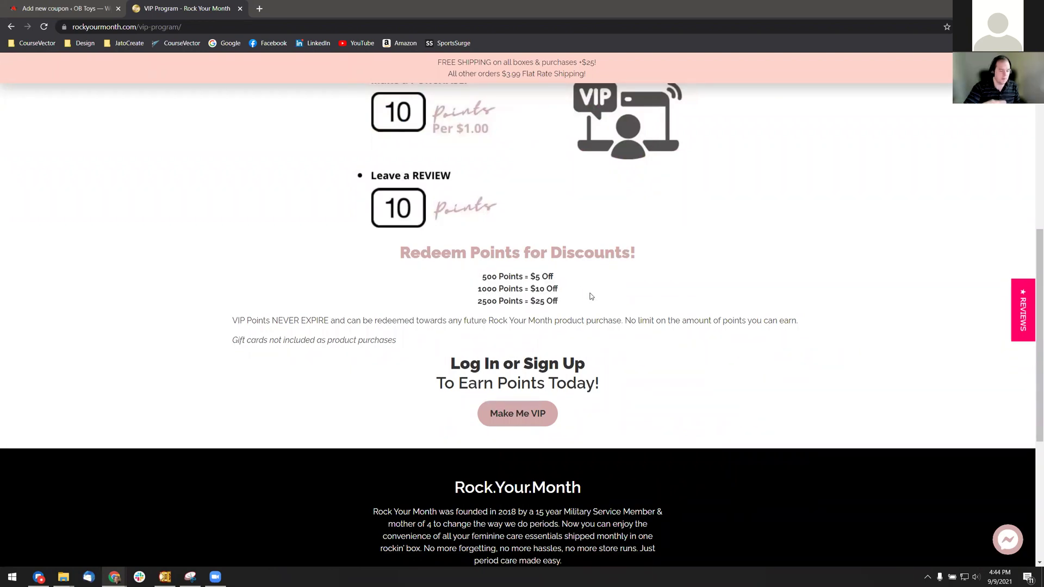
drag(480, 276, 555, 289)
click(603, 296)
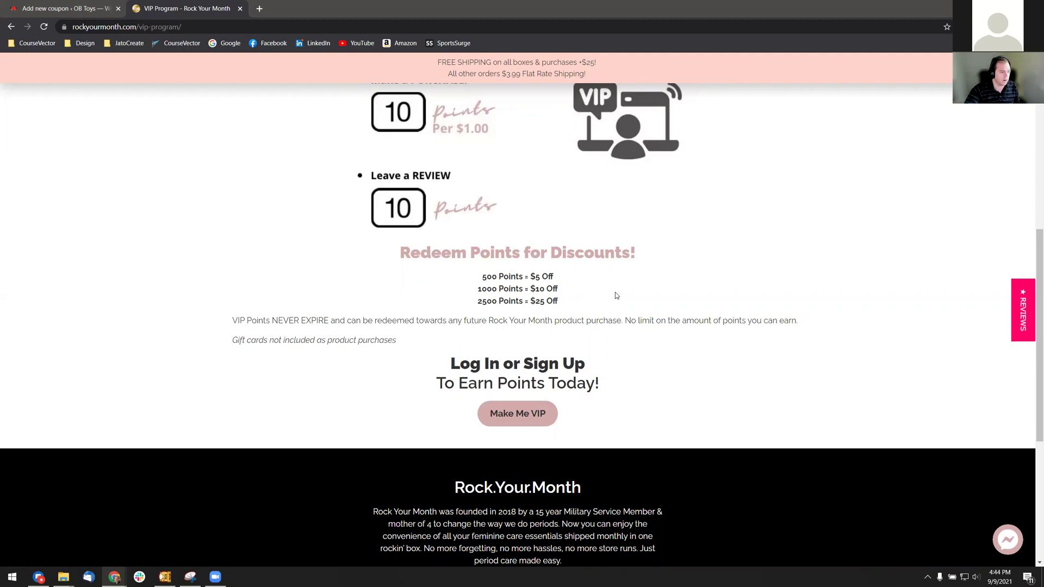
- Review the VIP Program page's heading and its ways to earn points by joining, purchasing and leaving a review
scroll(503, 361, up, 3)
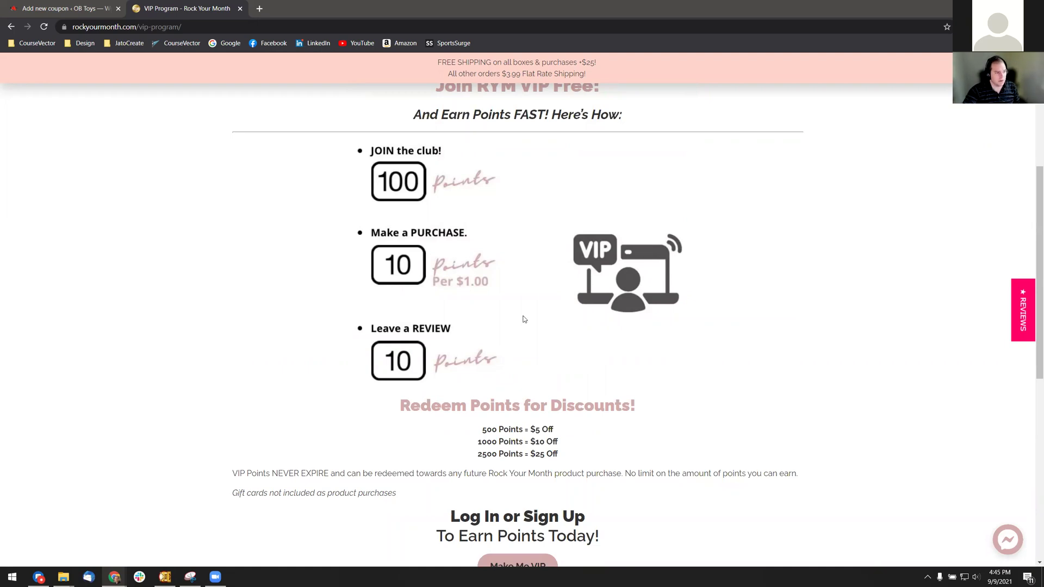
scroll(524, 319, up, 3)
scroll(524, 319, up, 3)
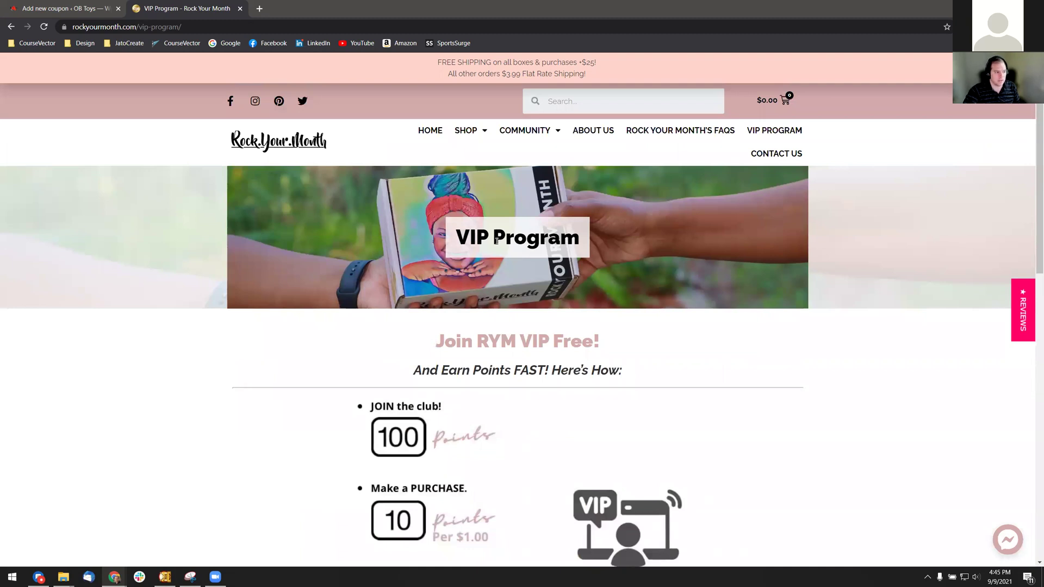
drag(460, 240, 596, 242)
click(579, 242)
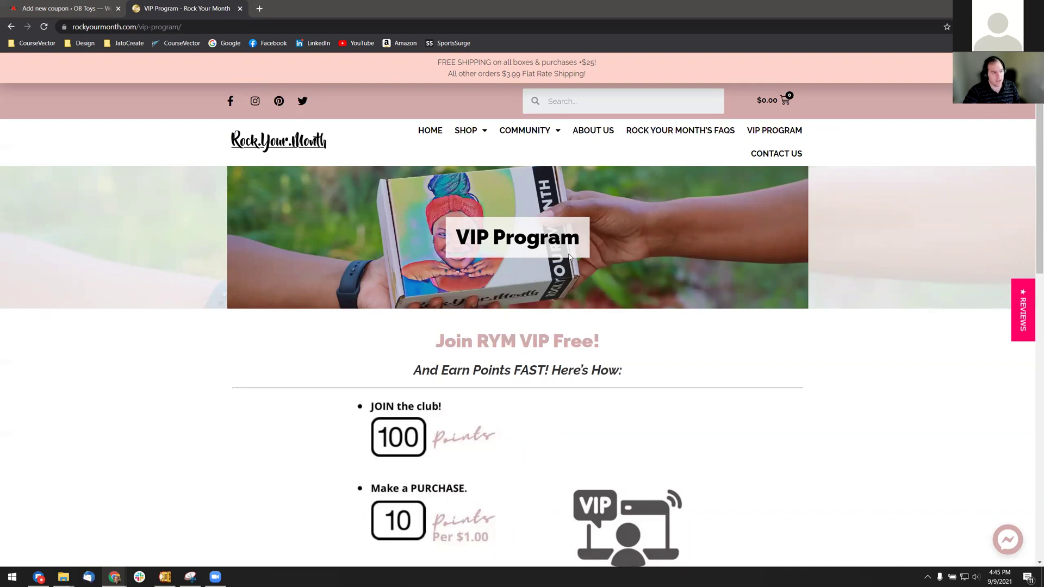
scroll(282, 143, down, 2)
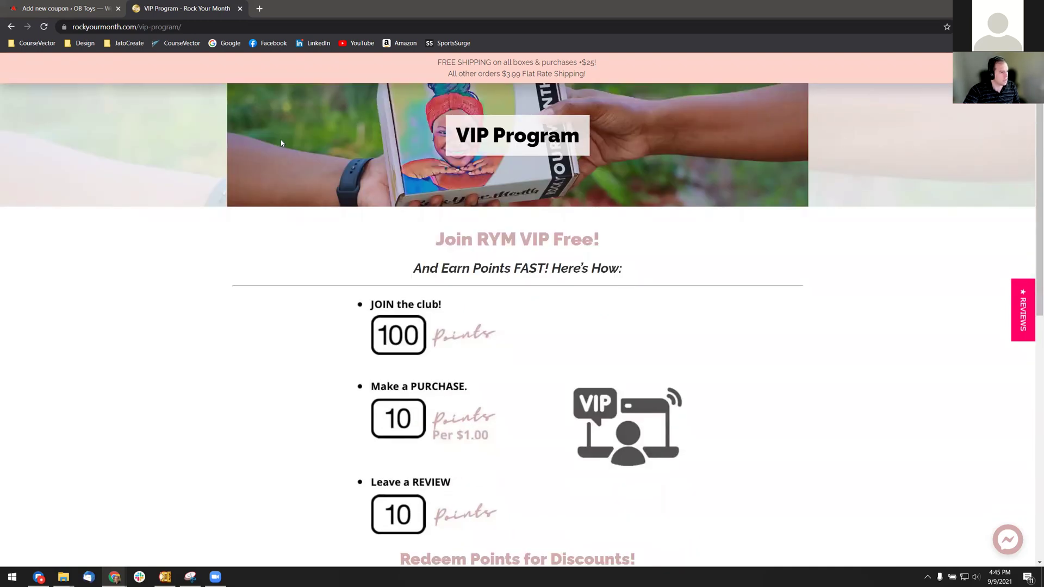
click(56, 3)
key(ctrl+Tab)
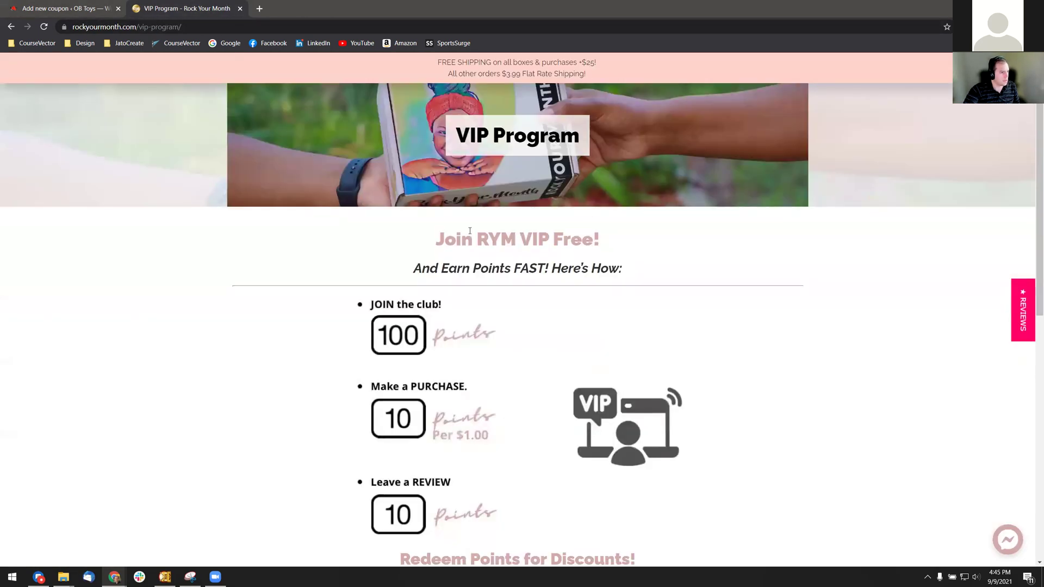
scroll(517, 220, up, 2)
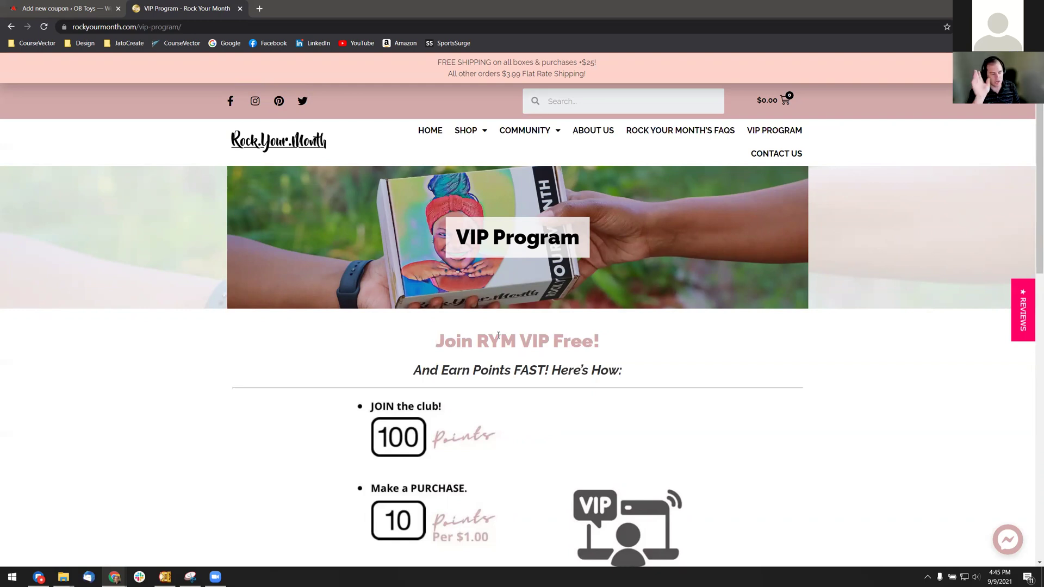
- Return to the T-Rex Members Coupon draft and dismiss the WooCommerce database update notice, leaving the page without saving
click(71, 8)
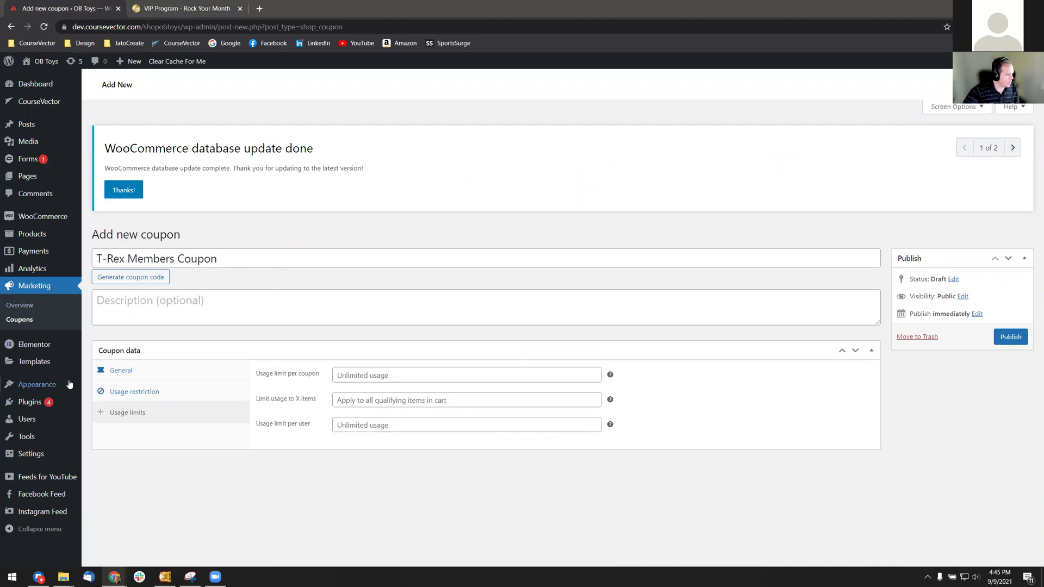
mouse_move(55, 496)
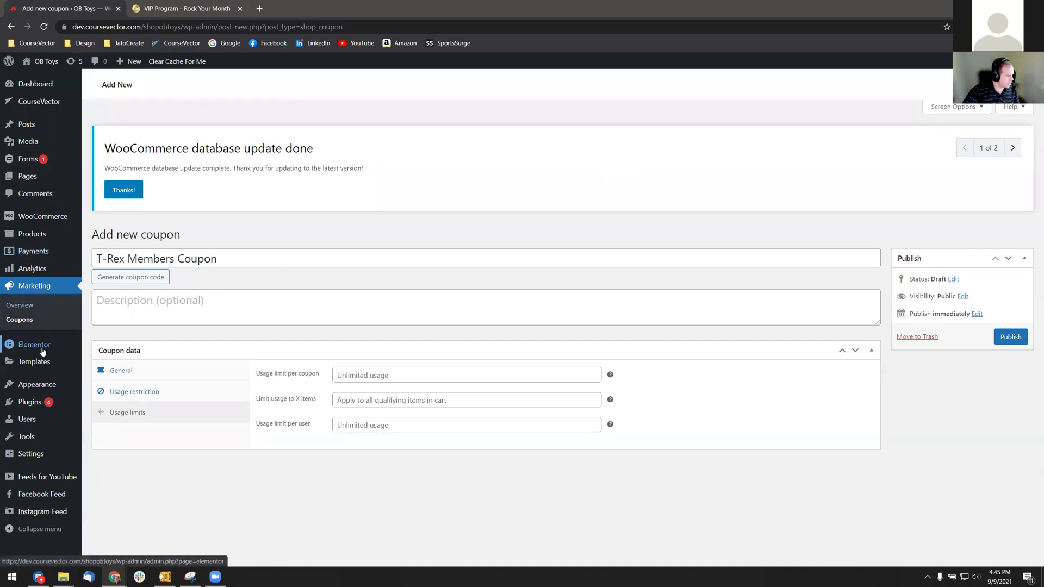
click(35, 291)
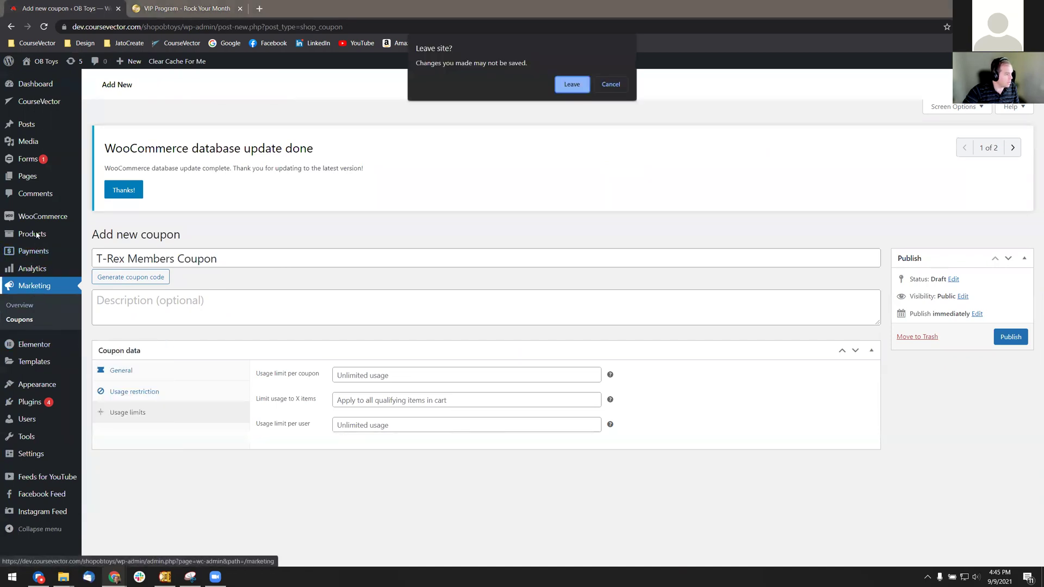
click(609, 85)
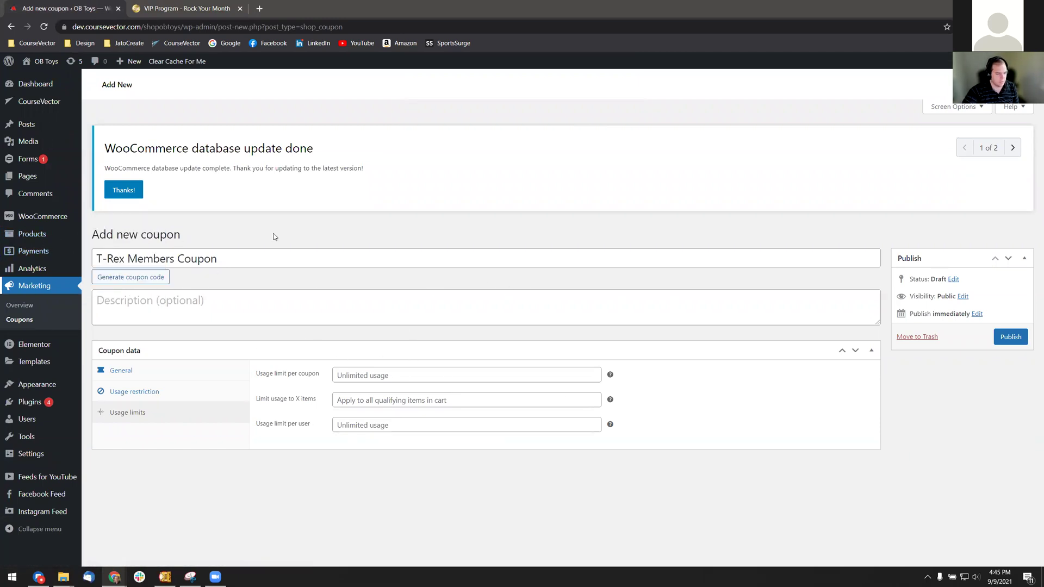
click(126, 190)
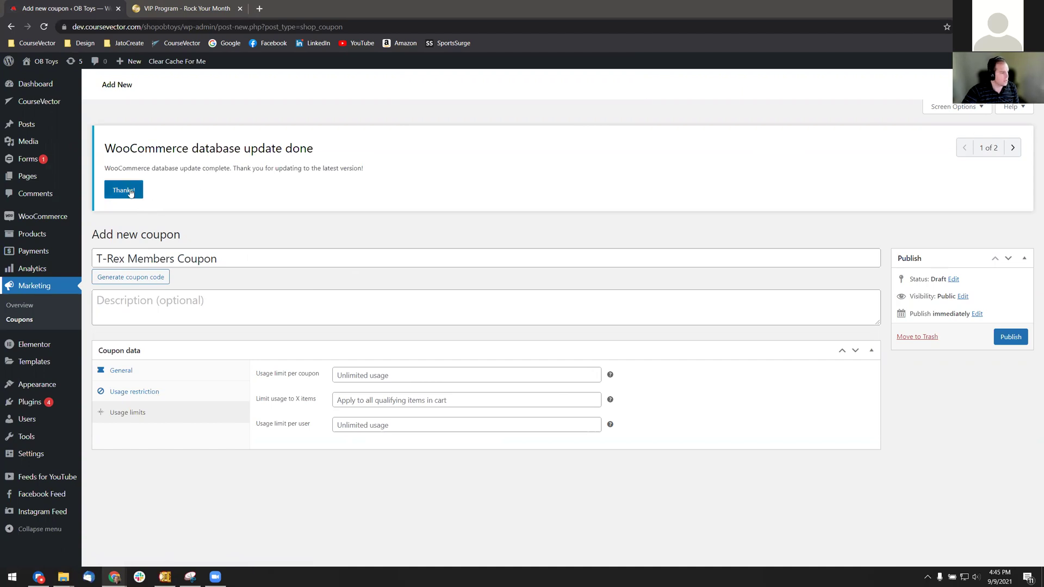
key(Return)
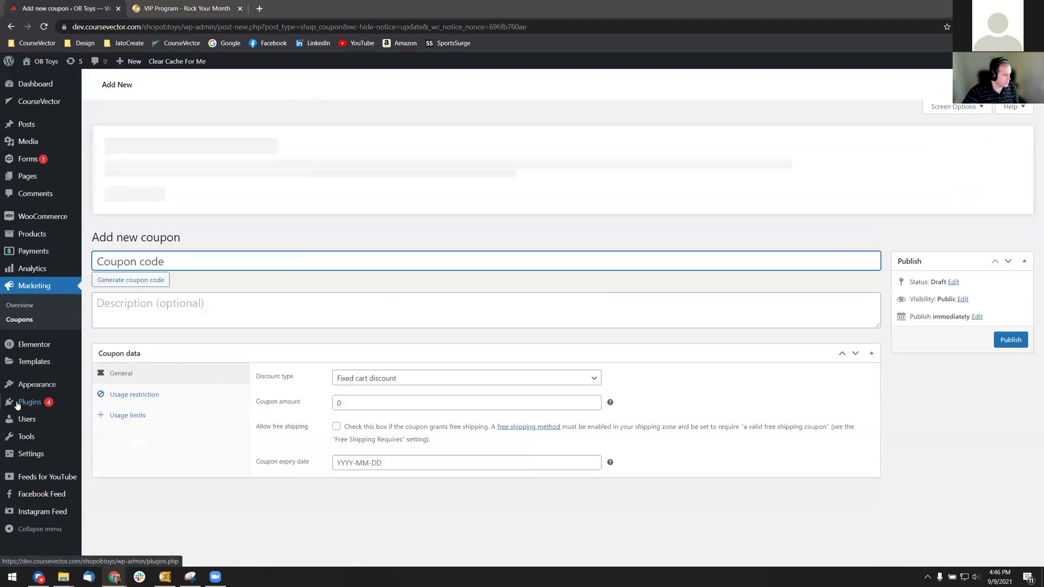
- Open the WooCommerce reports and look at the order sales for this month and the subscription events
mouse_move(51, 216)
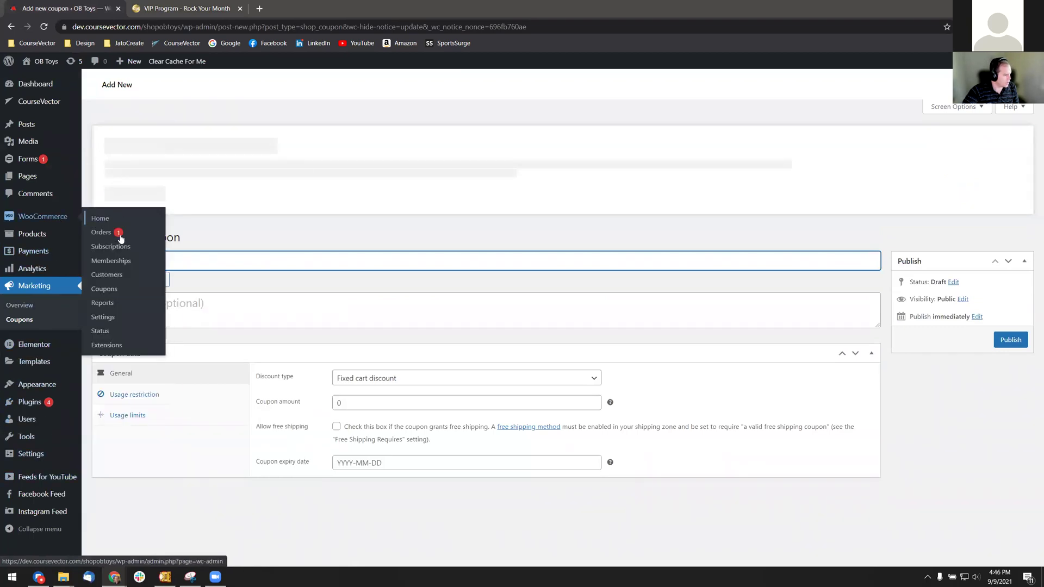
click(107, 316)
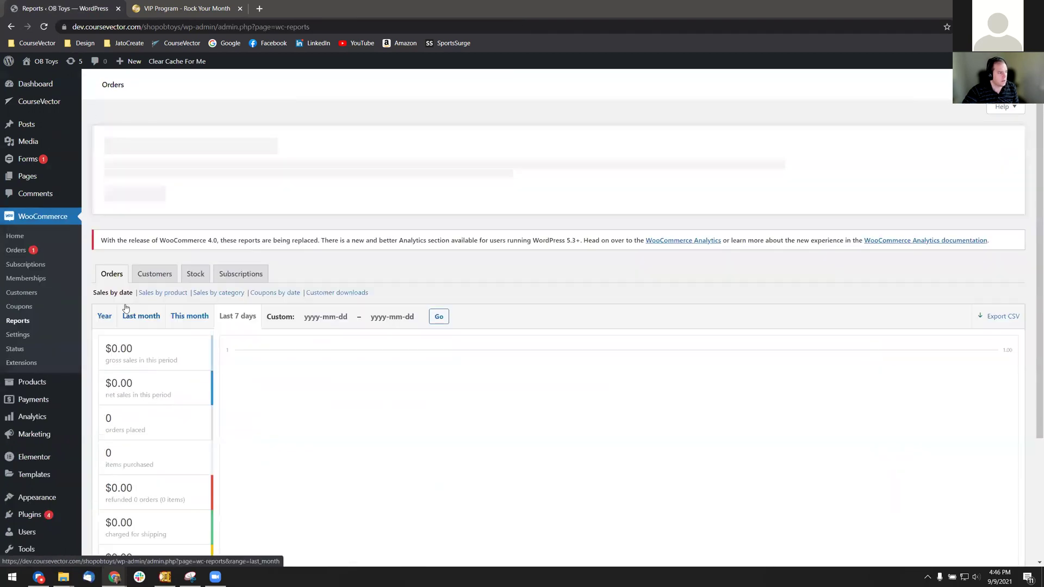
scroll(157, 338, down, 2)
scroll(282, 287, up, 2)
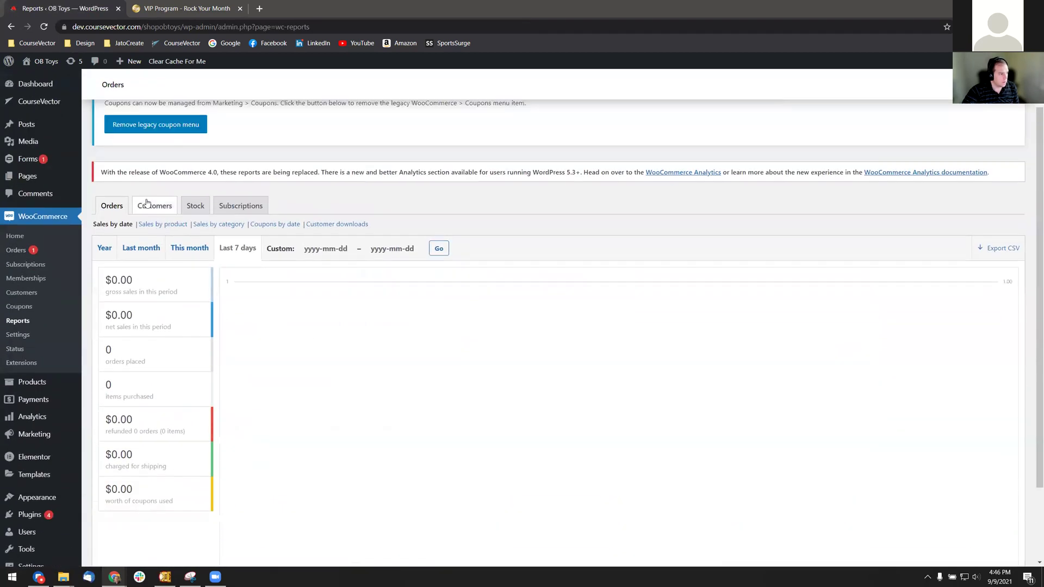
click(188, 249)
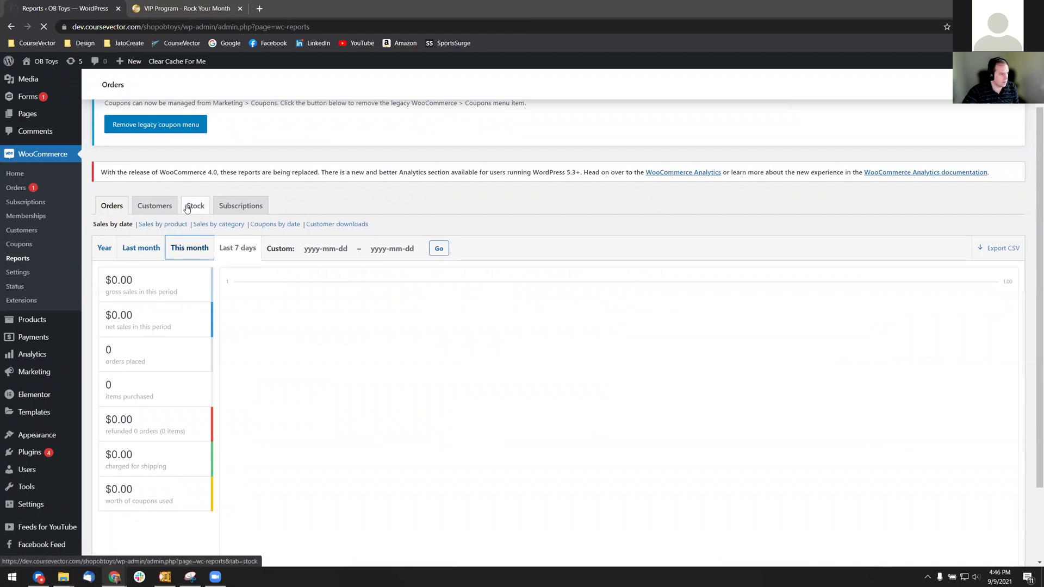
click(239, 171)
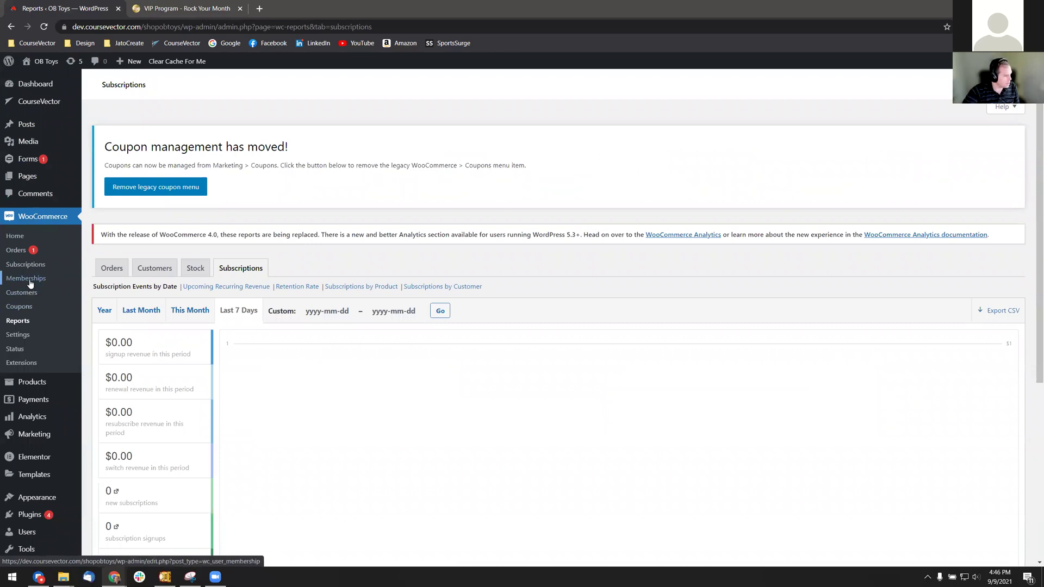
- Open the WooCommerce memberships and view the members list and the existing membership plans
click(46, 297)
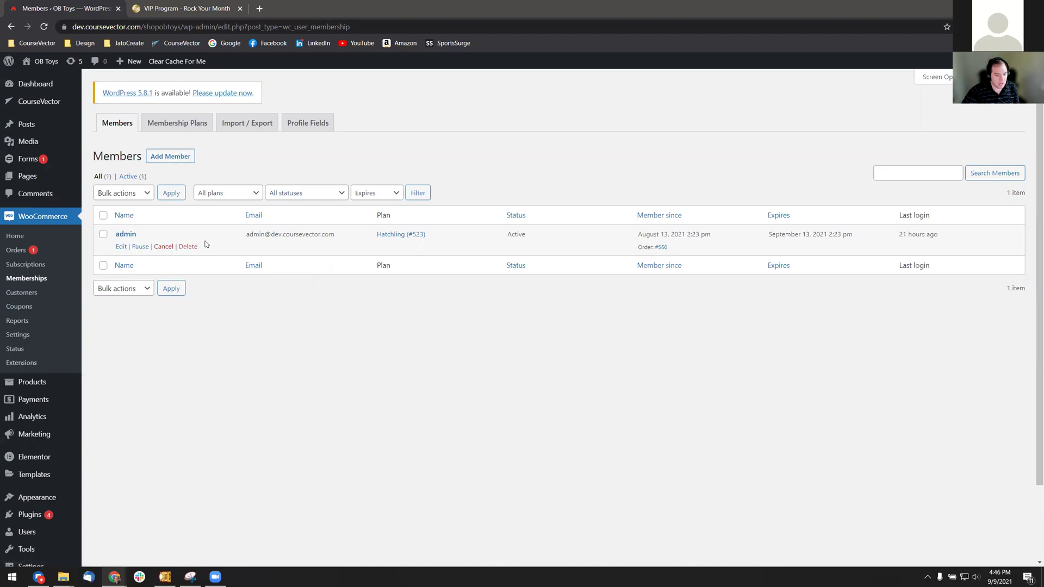
click(189, 124)
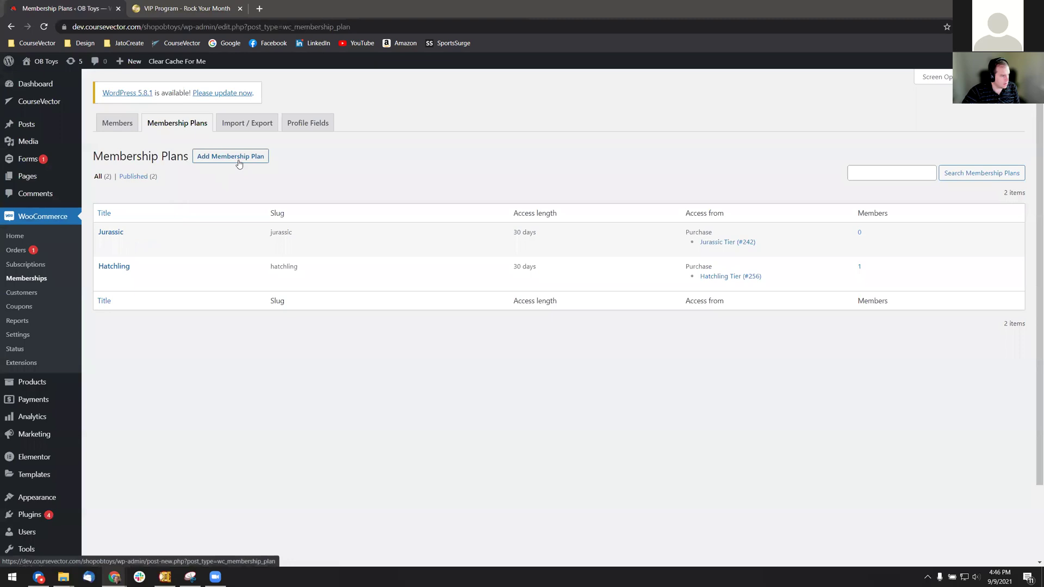
- Open the Jurassic membership plan and look at its general settings and content restriction rules
click(104, 245)
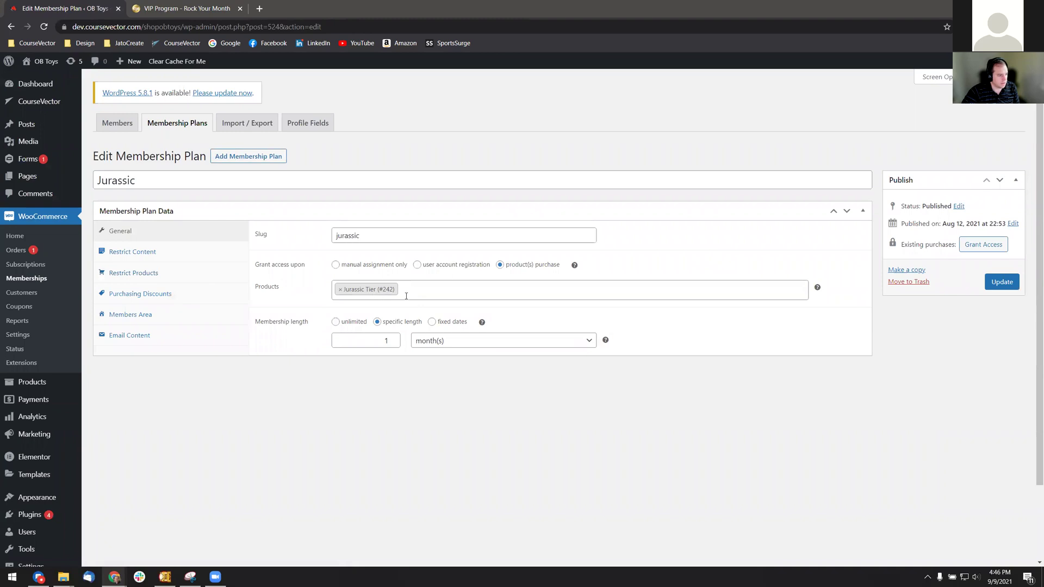
click(136, 251)
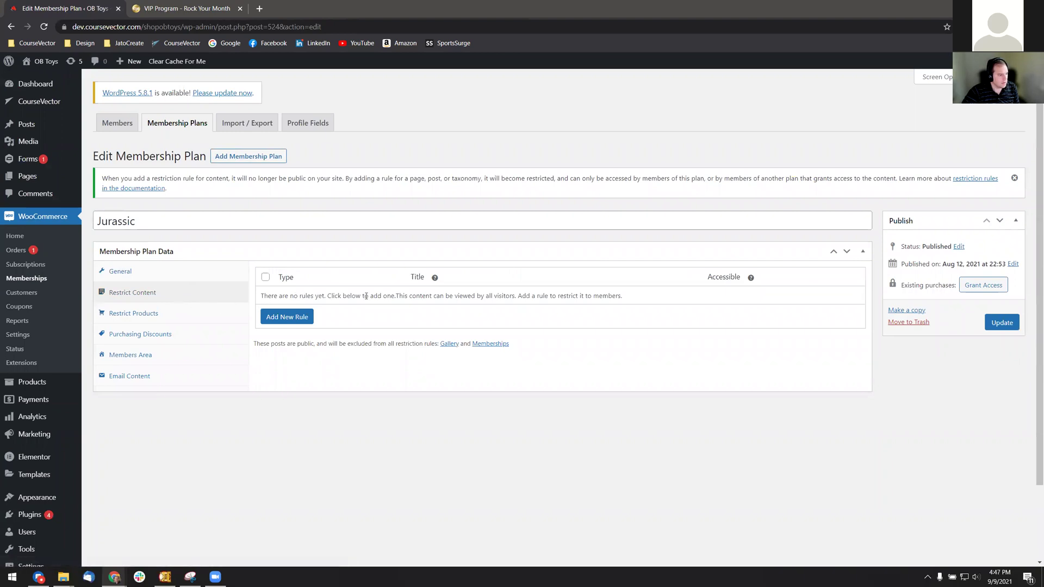
drag(363, 297, 523, 296)
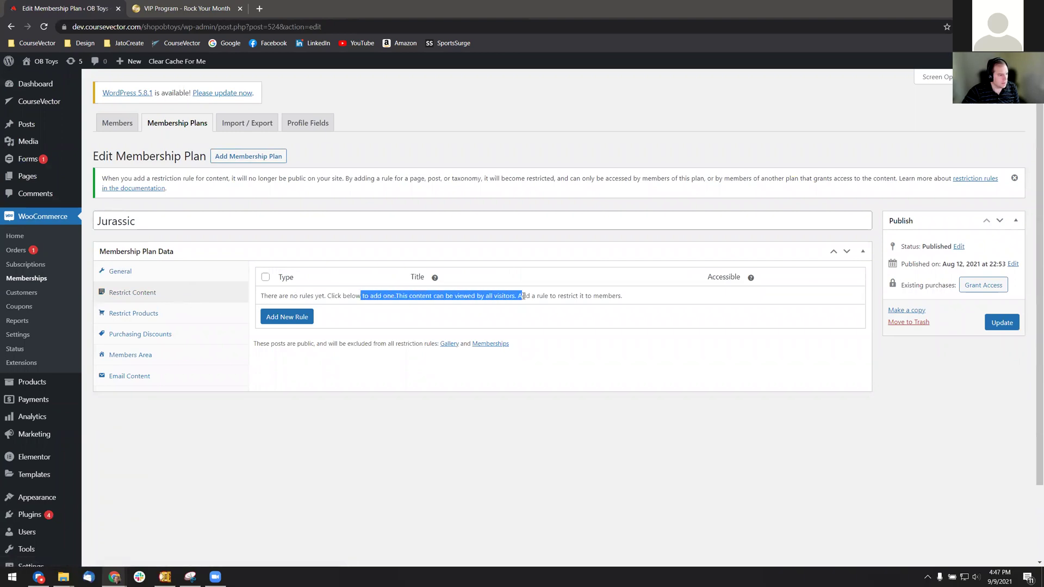
click(446, 297)
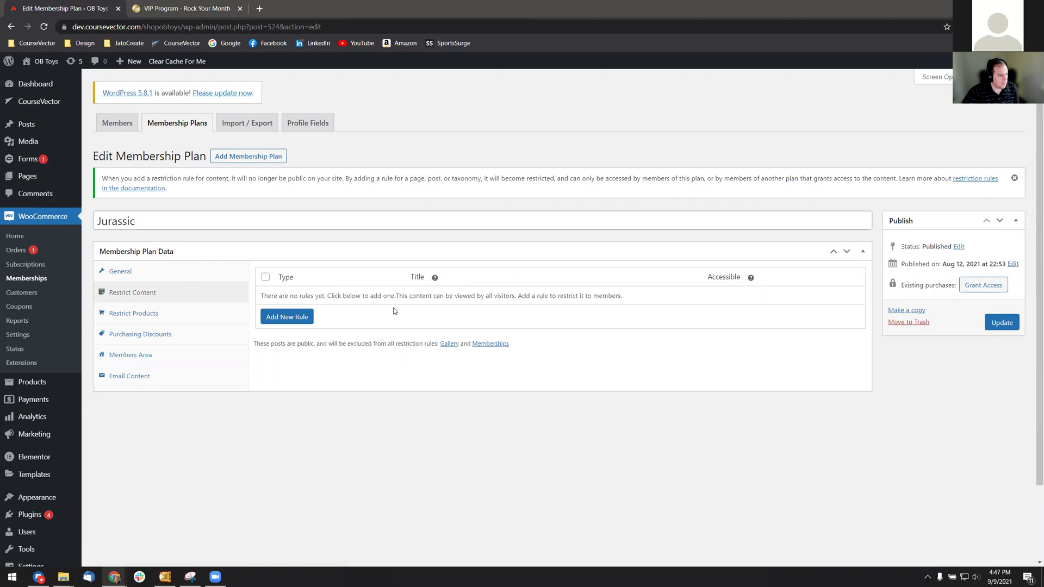
- Try to add a content restriction rule of type Categories, searching for a category named Jurassic
click(293, 317)
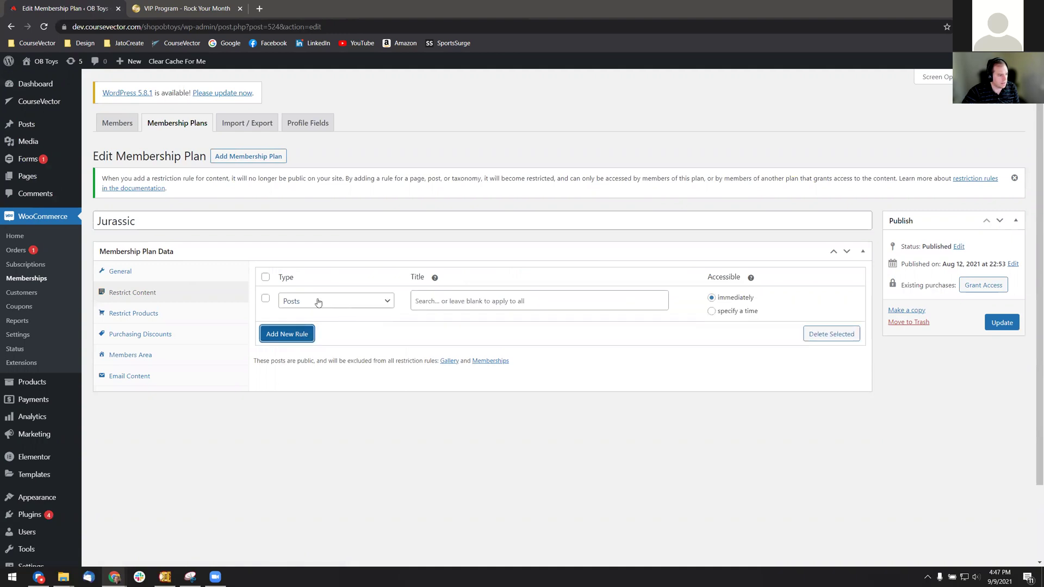
click(265, 298)
click(468, 308)
click(348, 304)
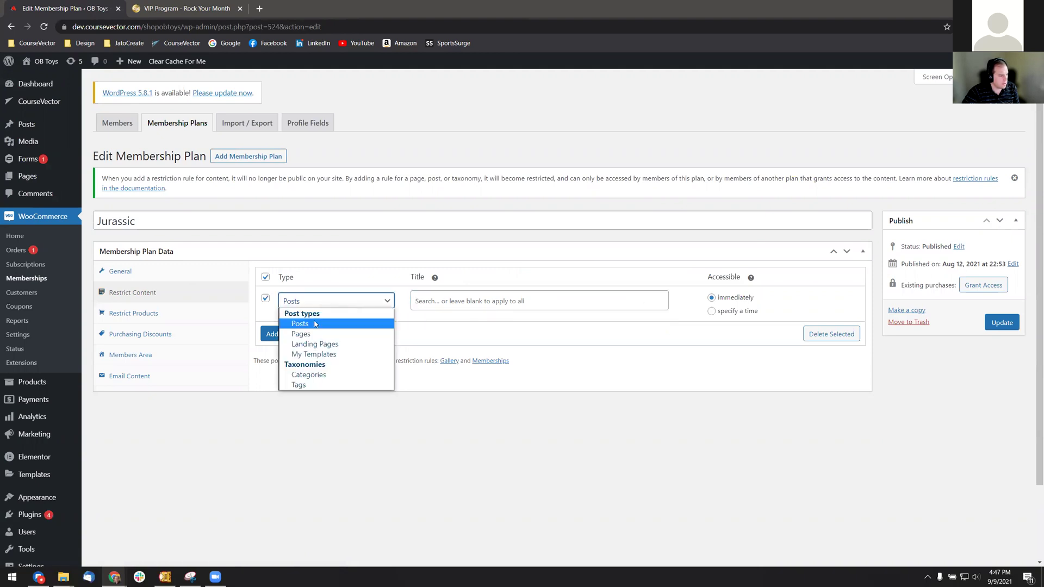
click(307, 375)
click(493, 301)
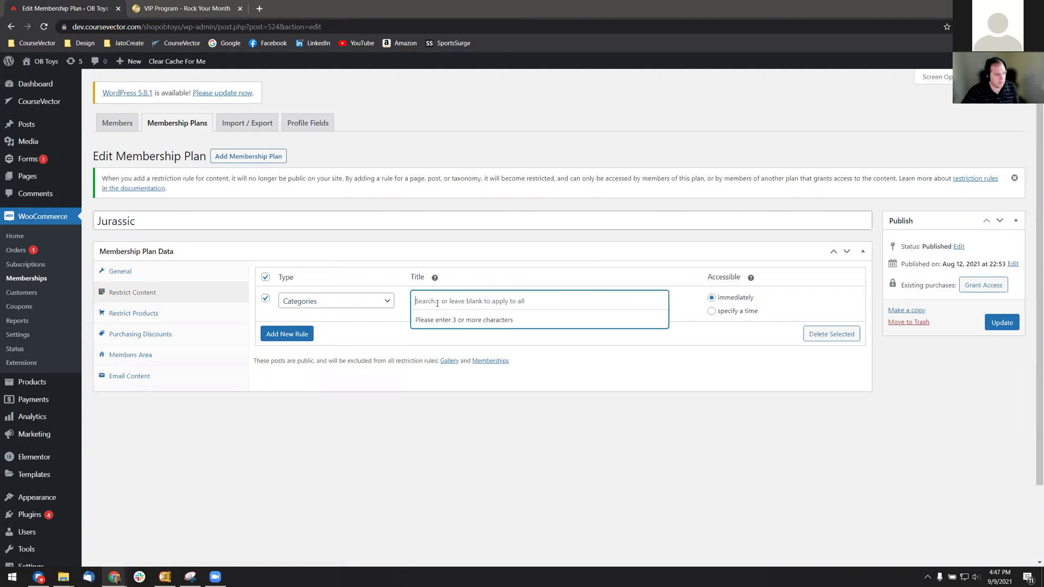
text(Jurassic)
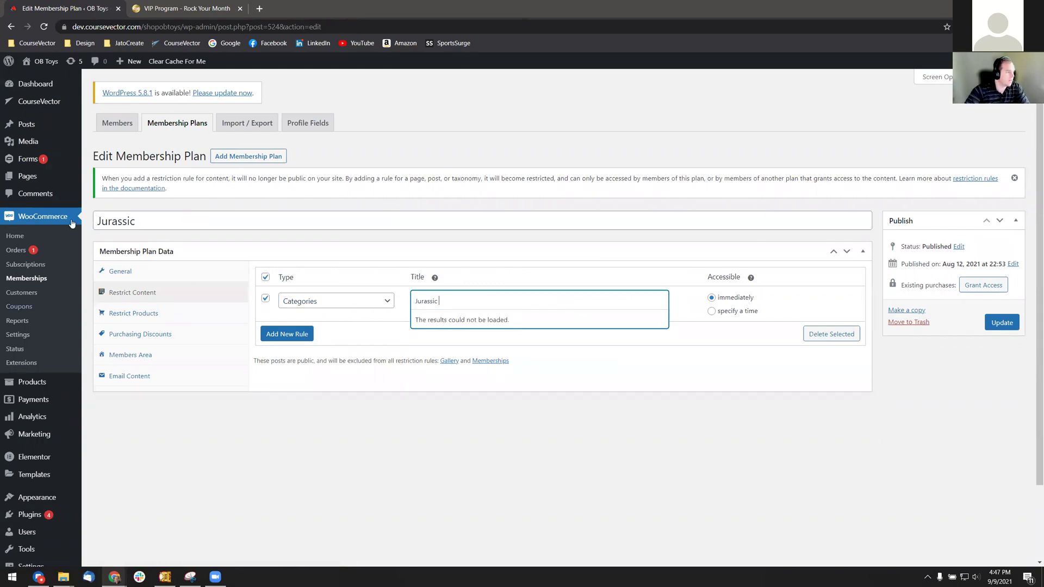
- Open the post categories in a separate tab and add a category named Members
mouse_move(30, 128)
middle_click(106, 154)
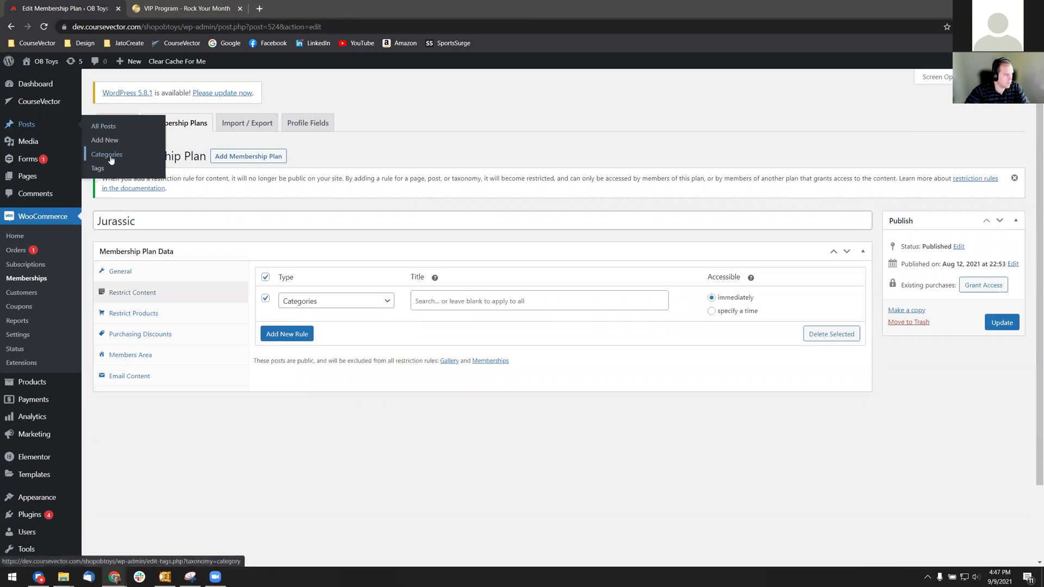
click(195, 7)
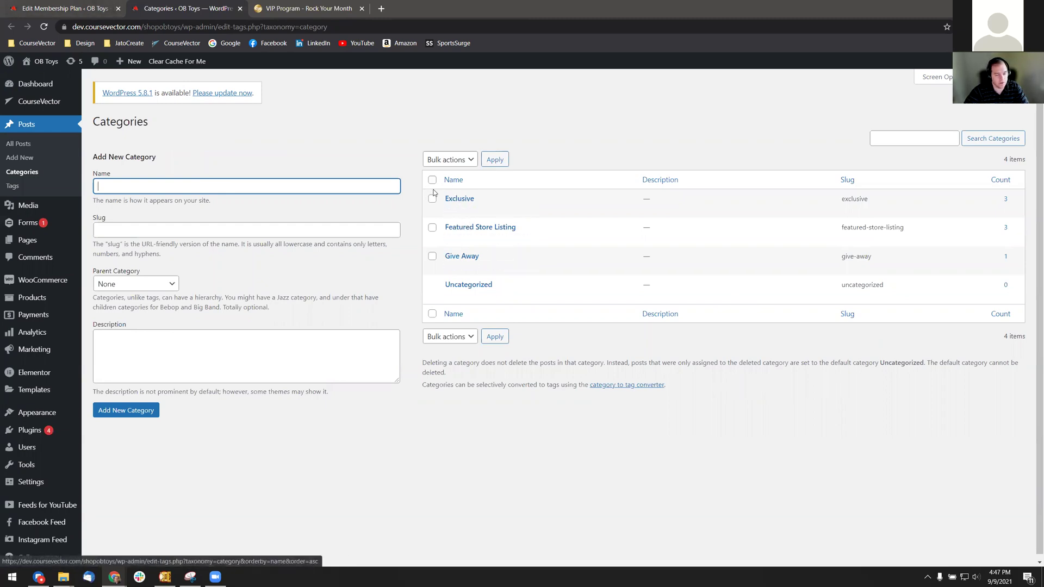
click(150, 193)
text(Memeber)
key(BackSpace)
key(BackSpace)
key(BackSpace)
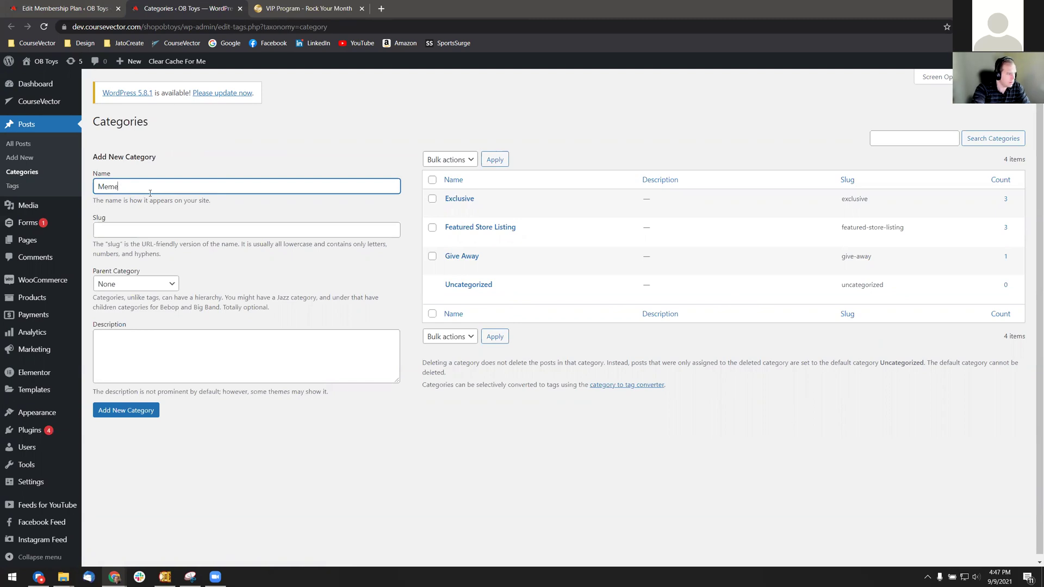
text(ber -)
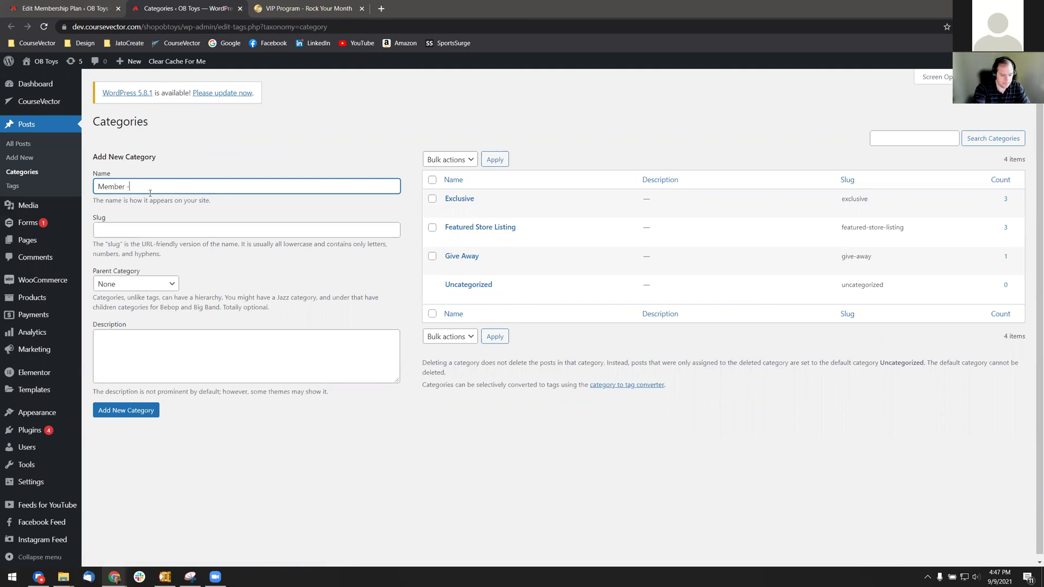
text( Jurassi)
key(BackSpace)
key(BackSpace)
key(BackSpace)
key(BackSpace)
key(BackSpace)
key(BackSpace)
key(BackSpace)
key(BackSpace)
key(BackSpace)
text(ss)
key(Tab)
click(211, 335)
click(149, 230)
click(159, 343)
click(128, 410)
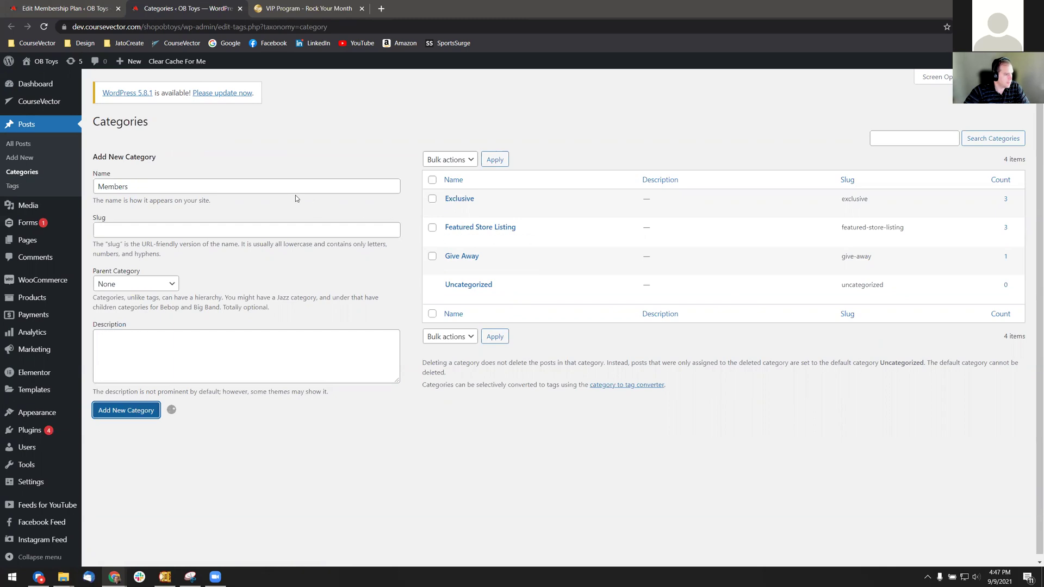
- Add a post category named Hatchling with Members as its parent category
click(166, 190)
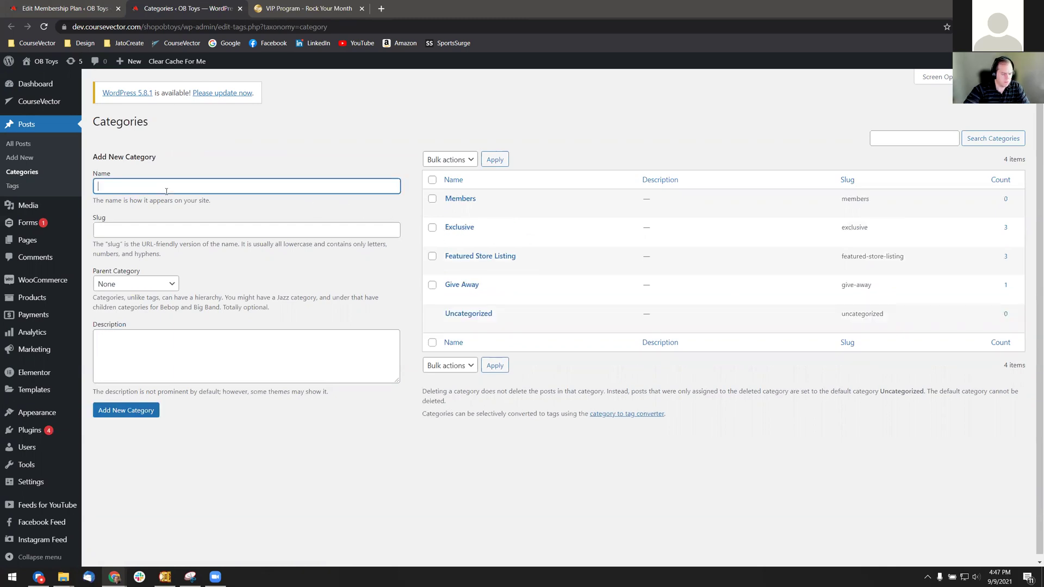
text(Hatchli)
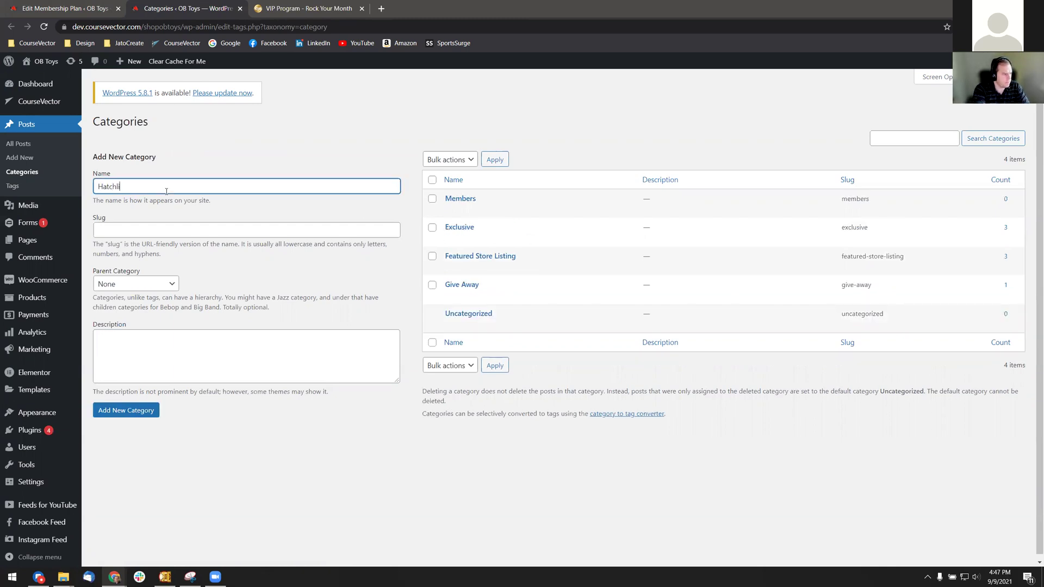
key(Tab)
key(Tab)
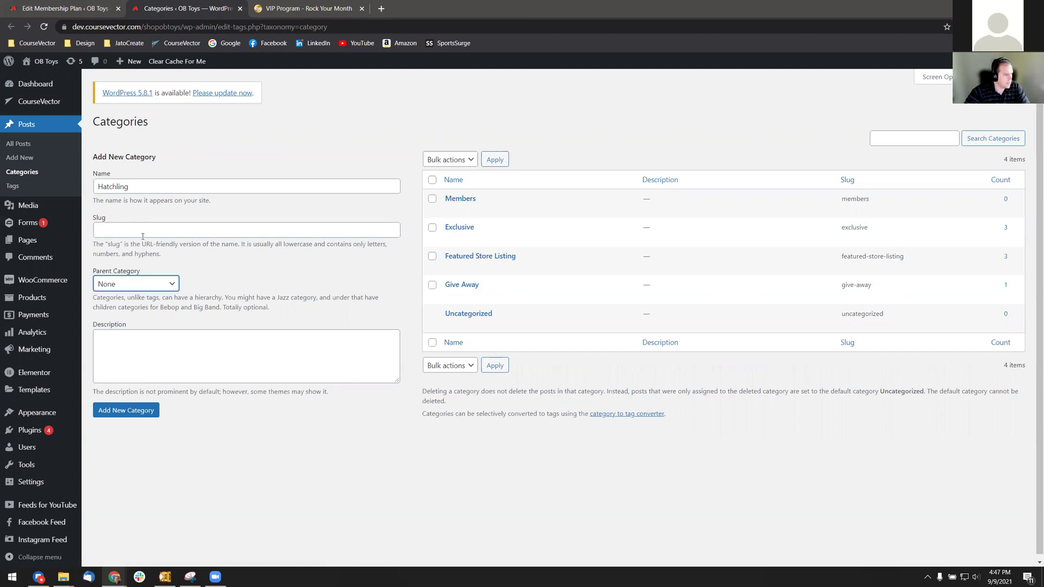
click(169, 284)
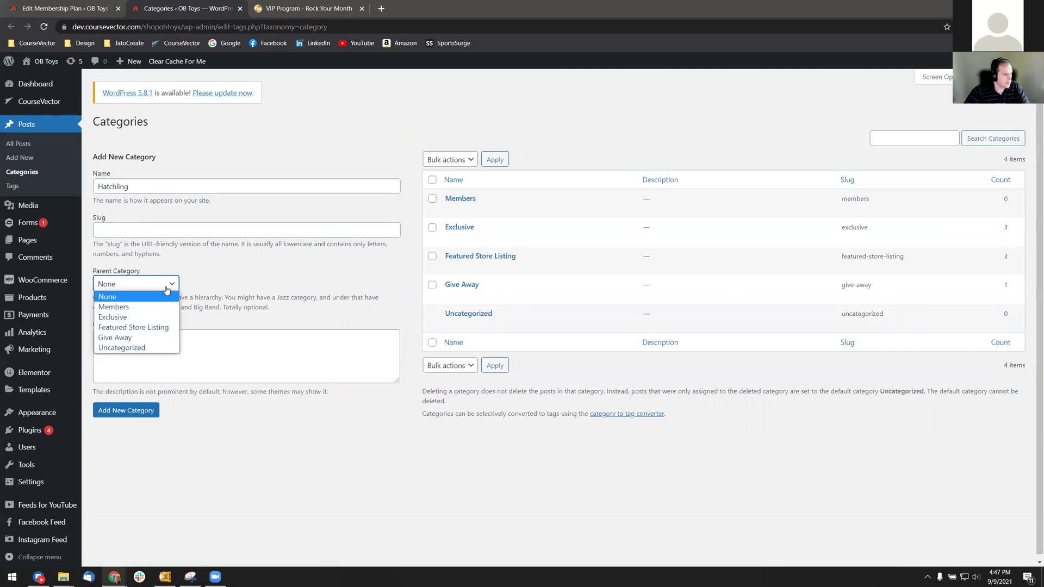
click(146, 307)
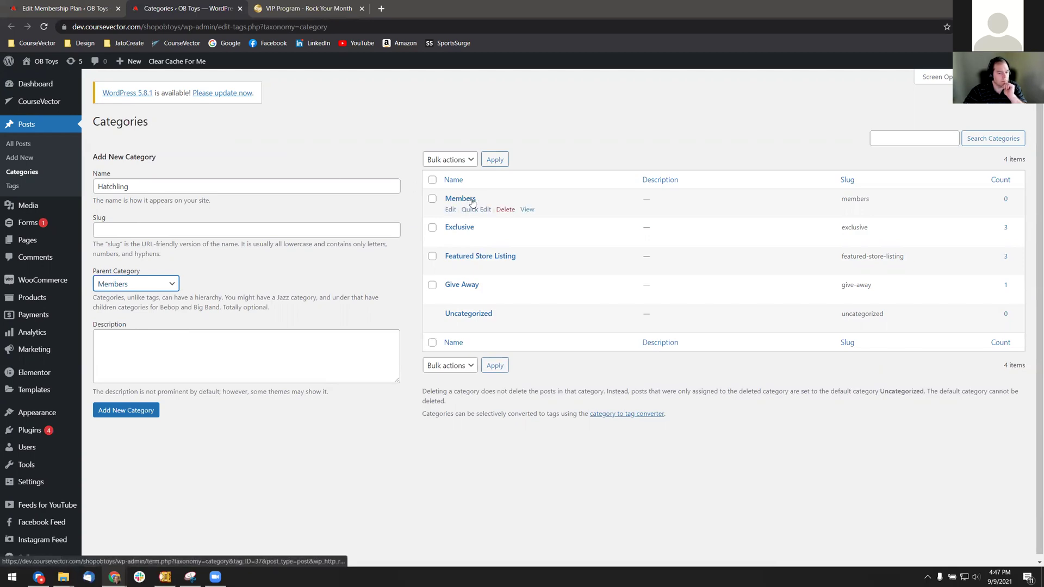
click(126, 410)
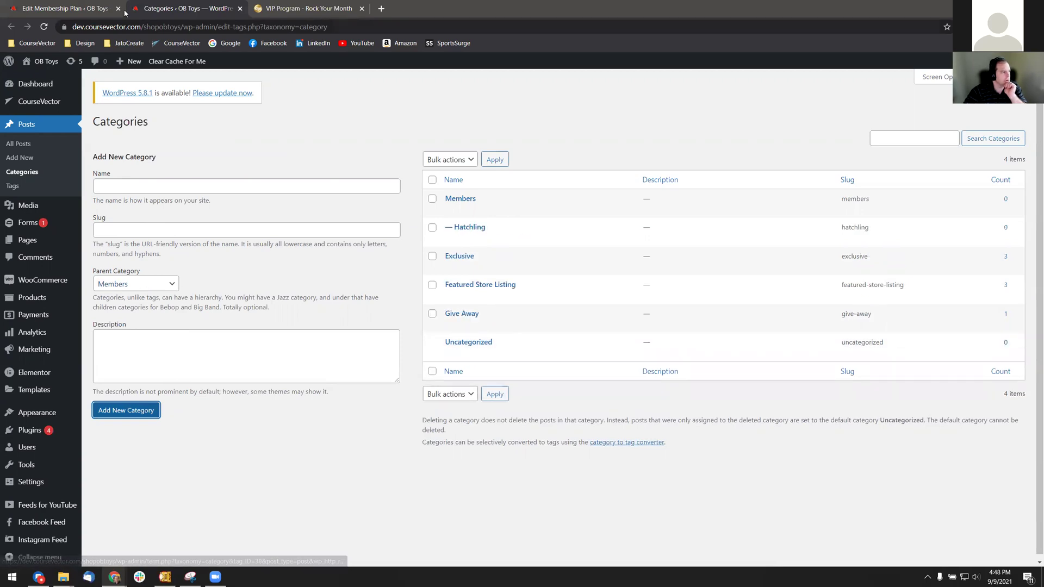
- Reload the Jurassic membership plan and add a content restriction rule of type Categories for the Members category
click(71, 9)
click(43, 27)
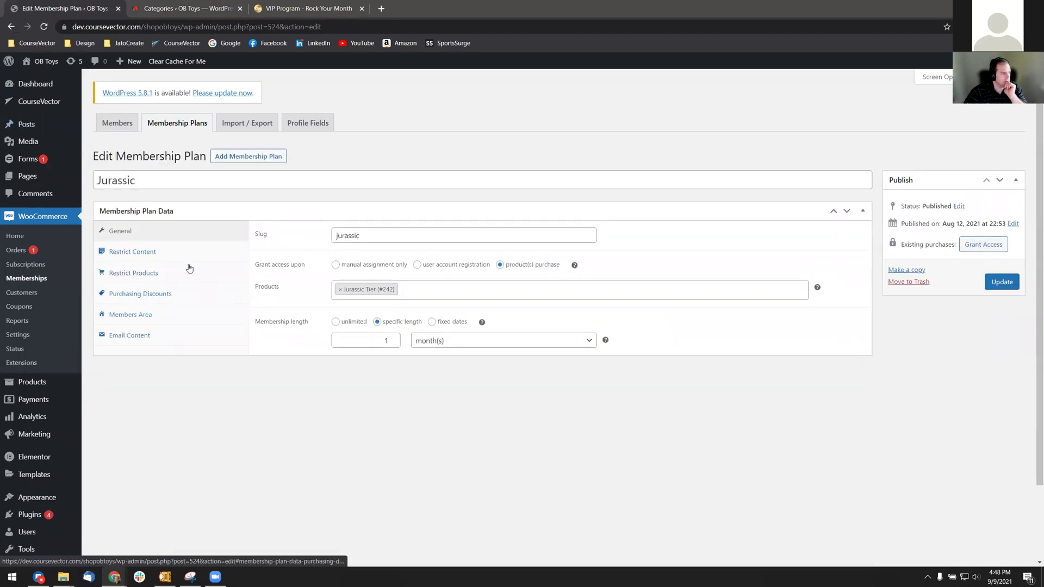
click(134, 253)
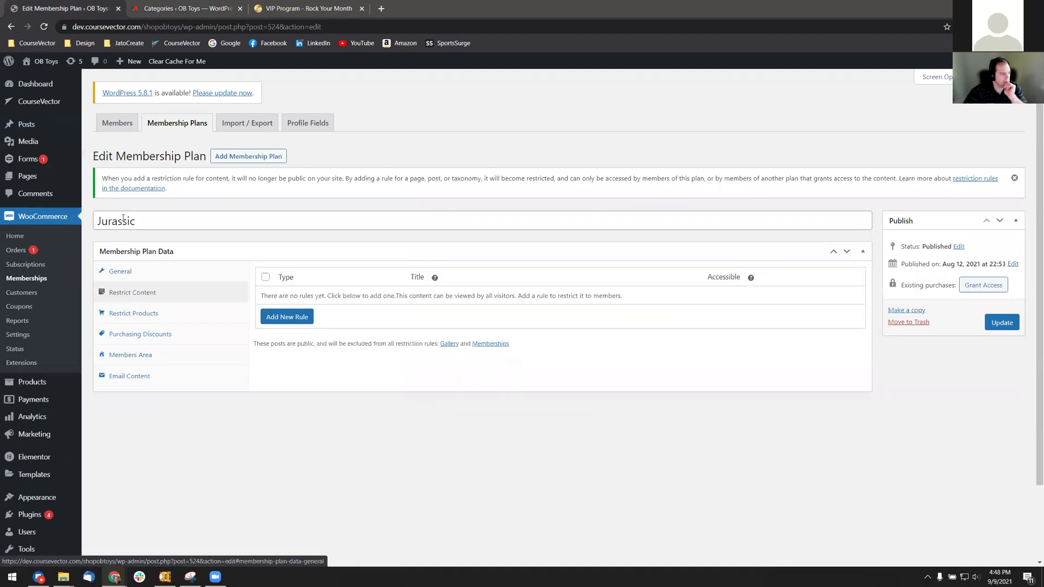
click(285, 316)
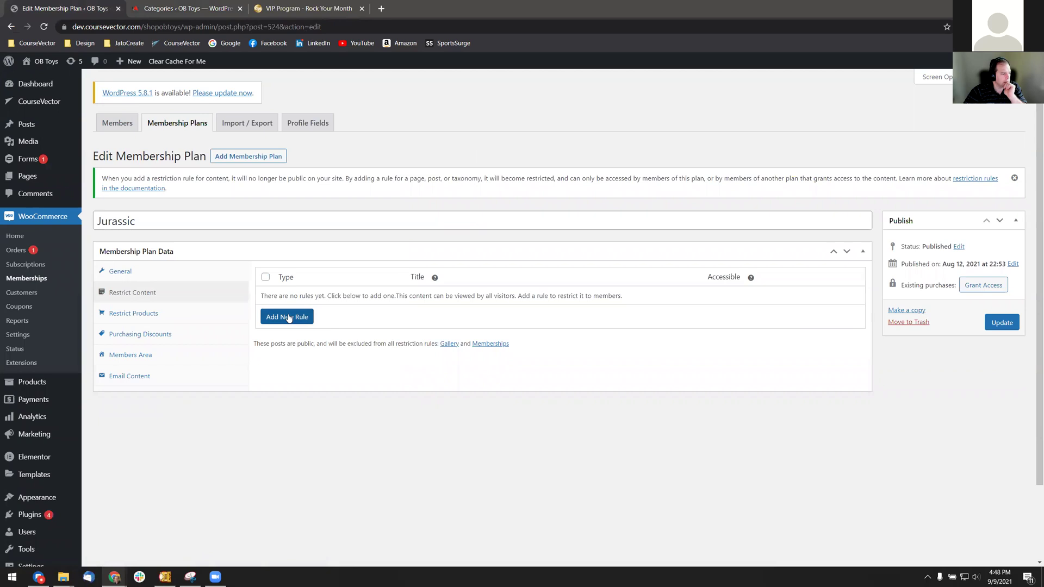
click(324, 300)
click(321, 375)
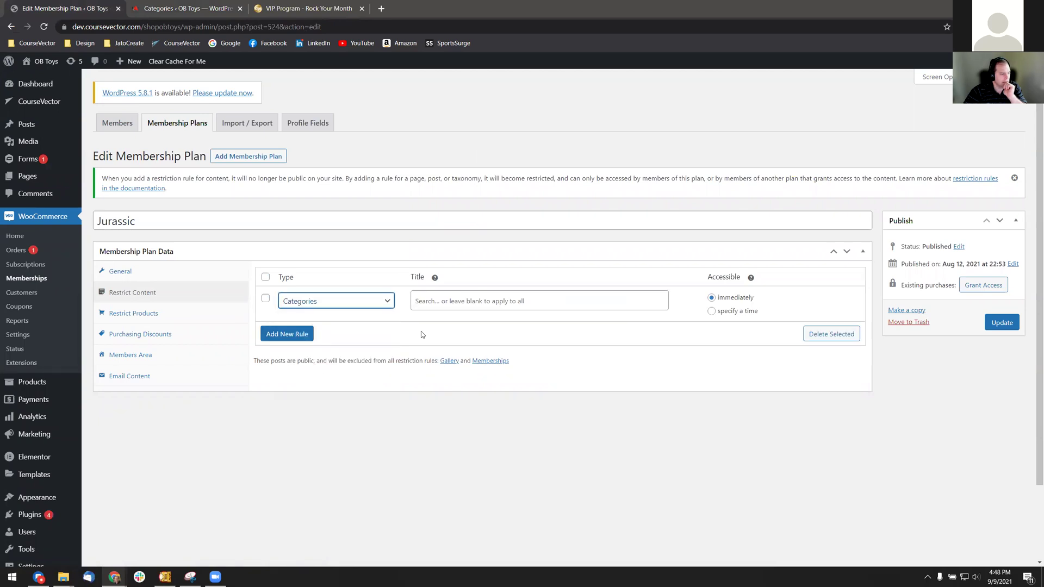
click(462, 306)
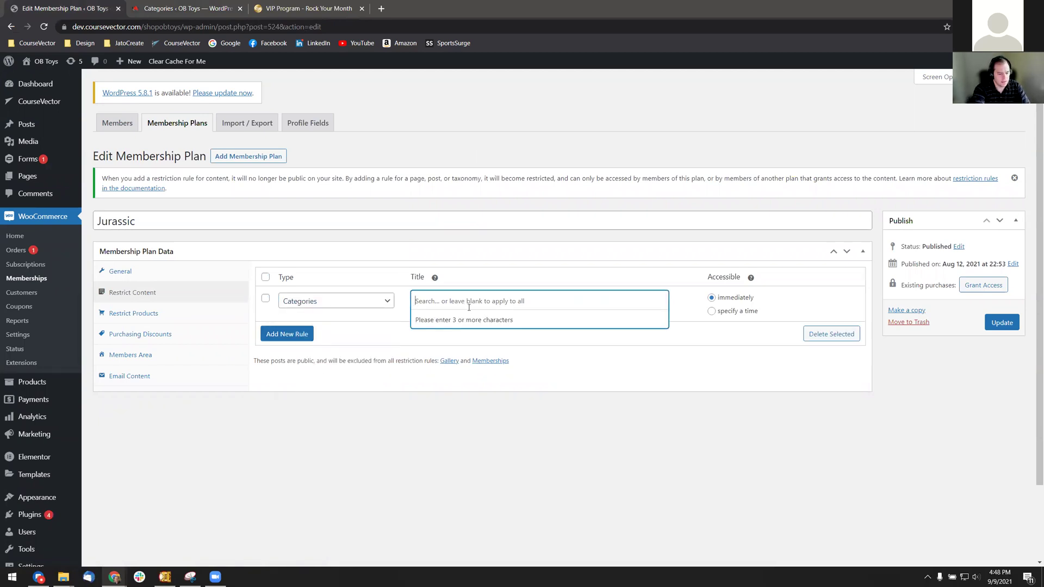
text(members)
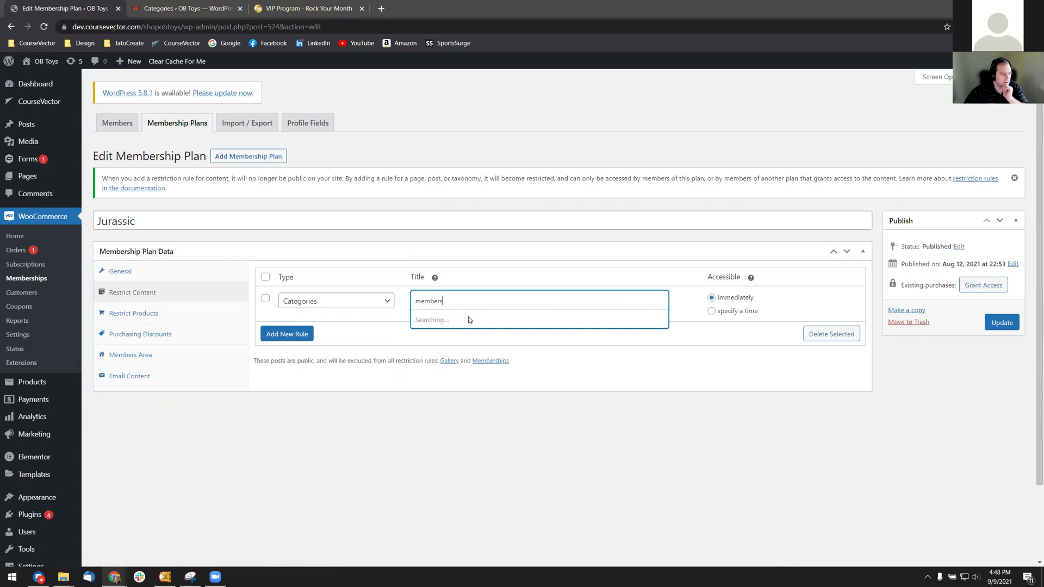
click(462, 320)
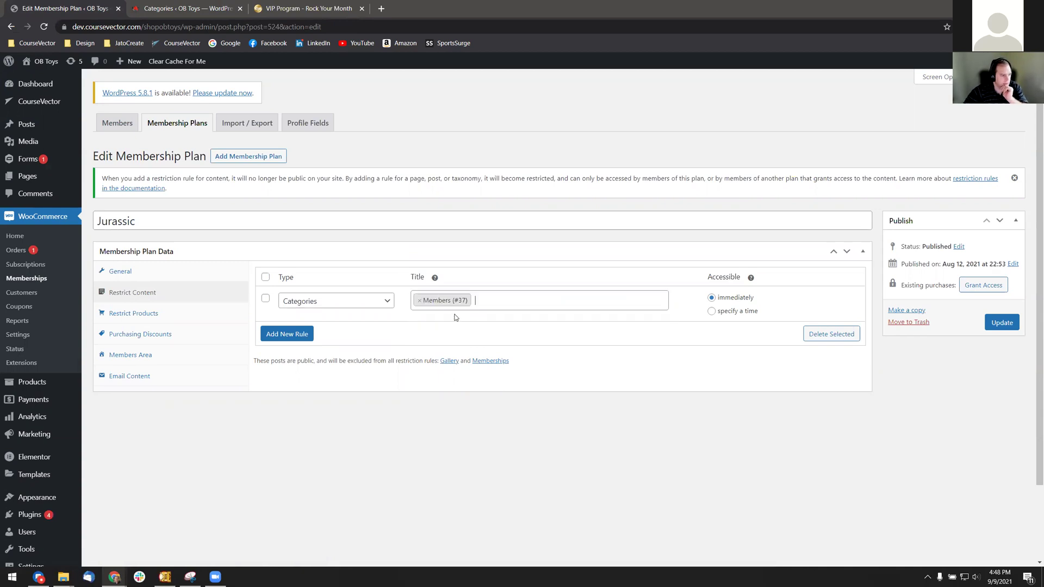
- Add the Hatchling category to the content restriction rule and set its access to immediately after trying a specified time
click(509, 298)
text(hhatchling)
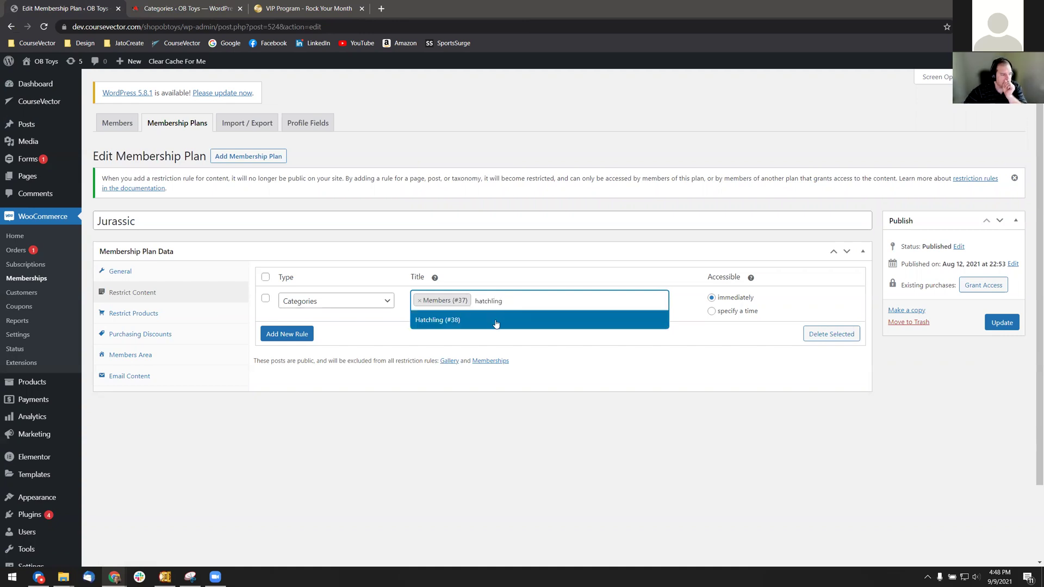
click(495, 322)
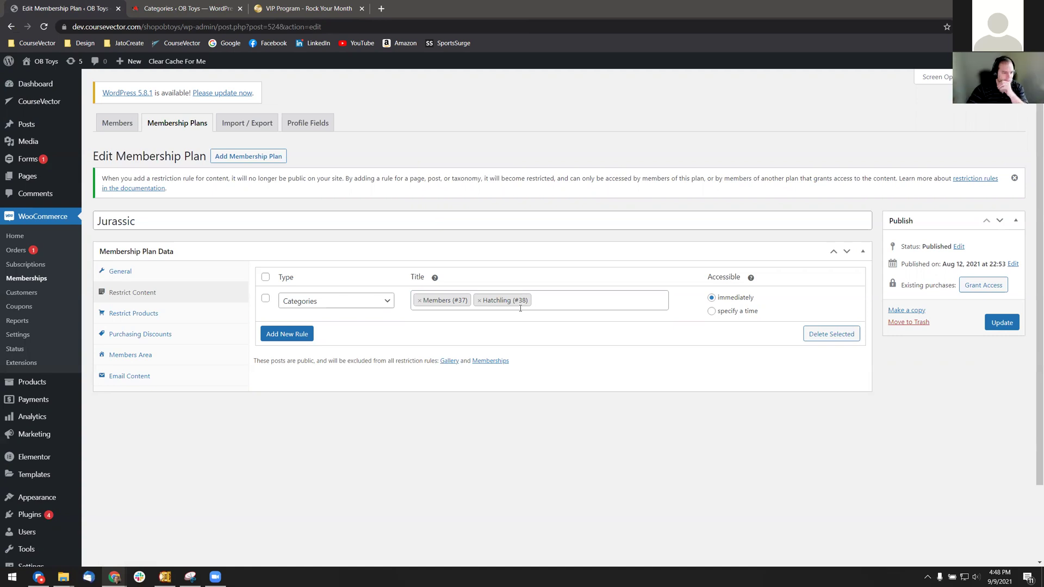
click(737, 316)
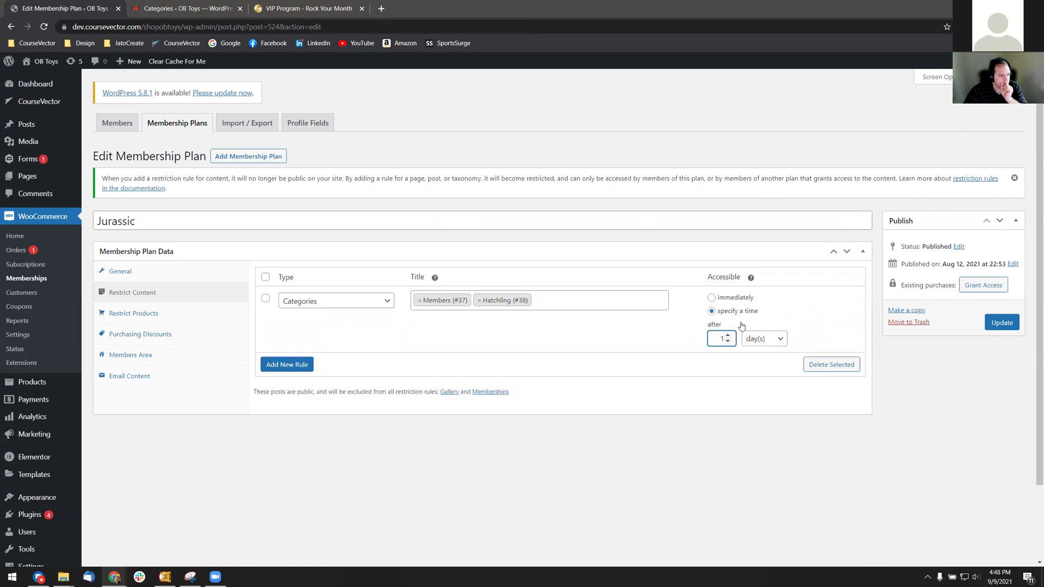
click(732, 300)
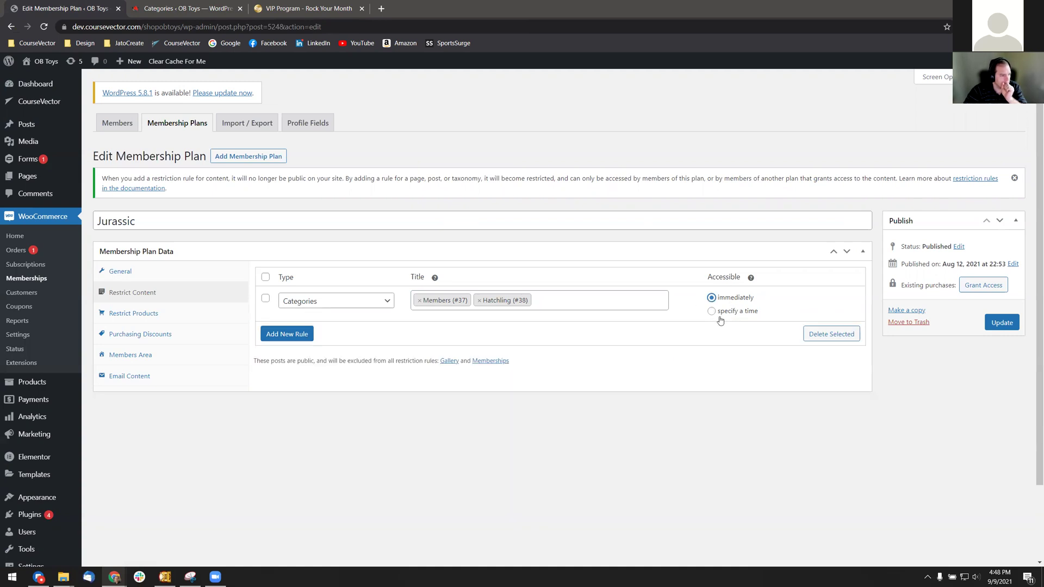
mouse_move(752, 279)
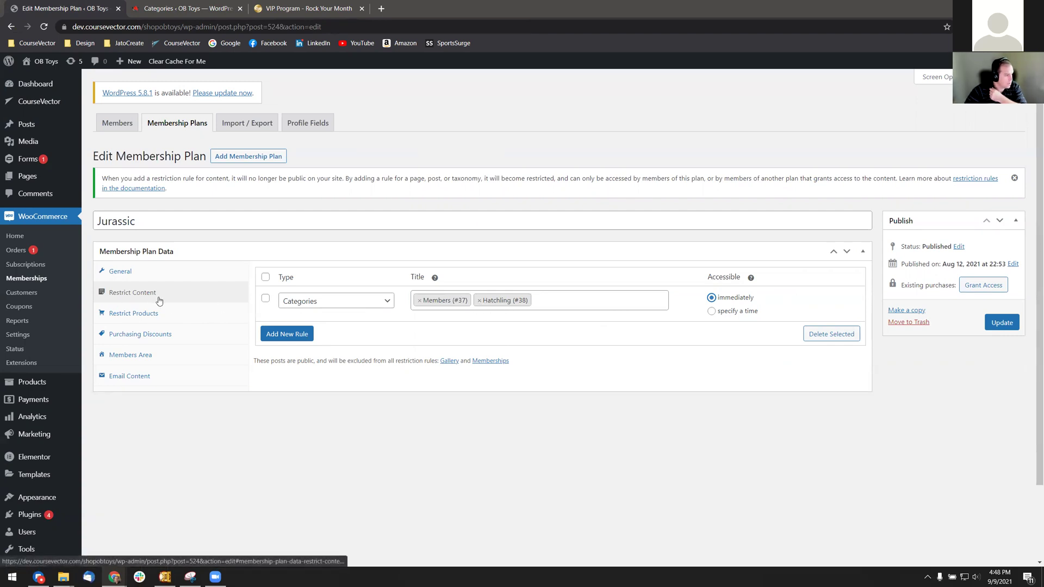
- Add a product restriction rule of type Product categories to the Jurassic plan and search its title field for Exclusive
click(154, 313)
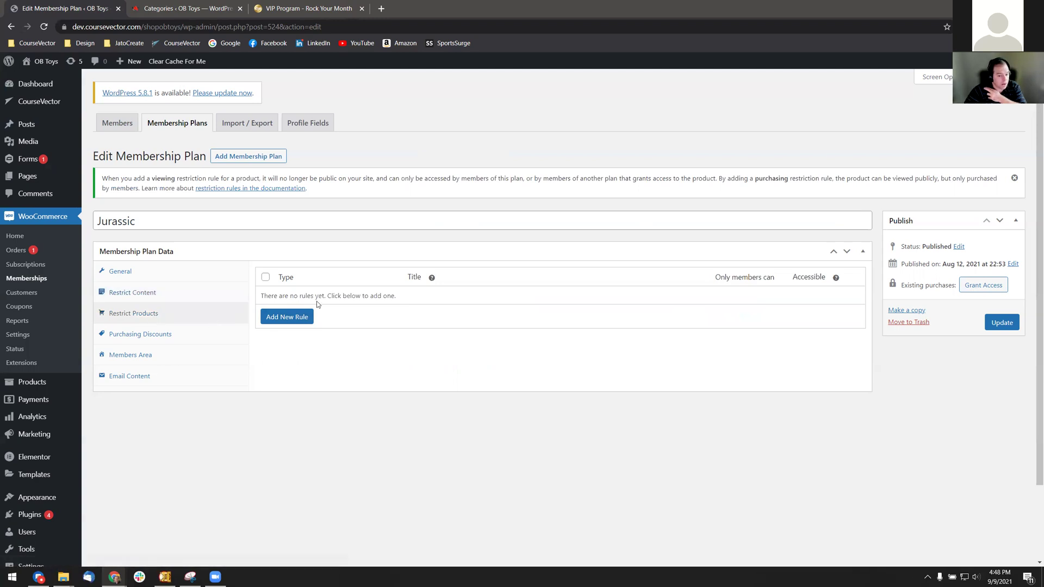
click(308, 317)
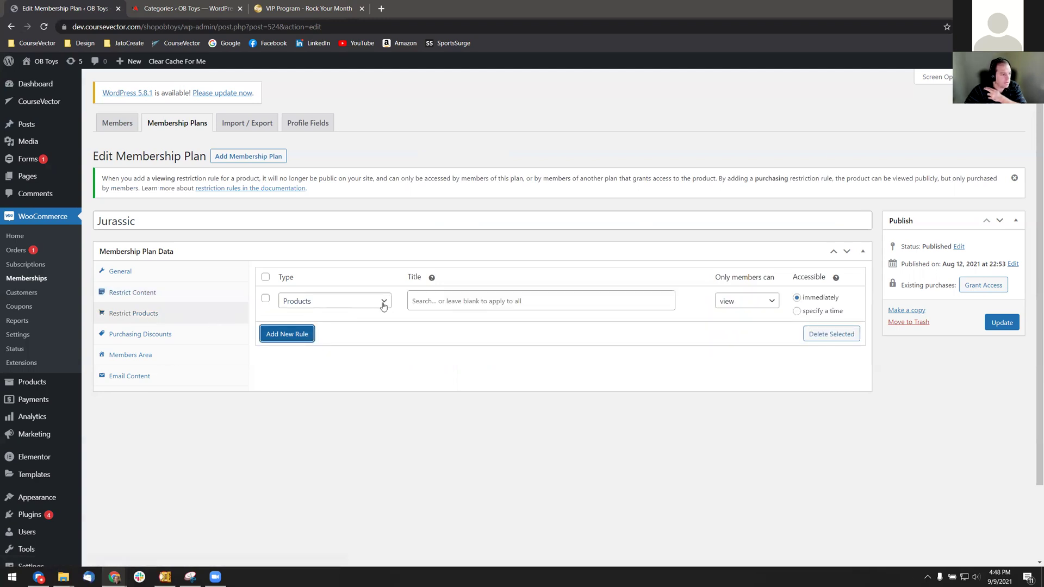
click(384, 303)
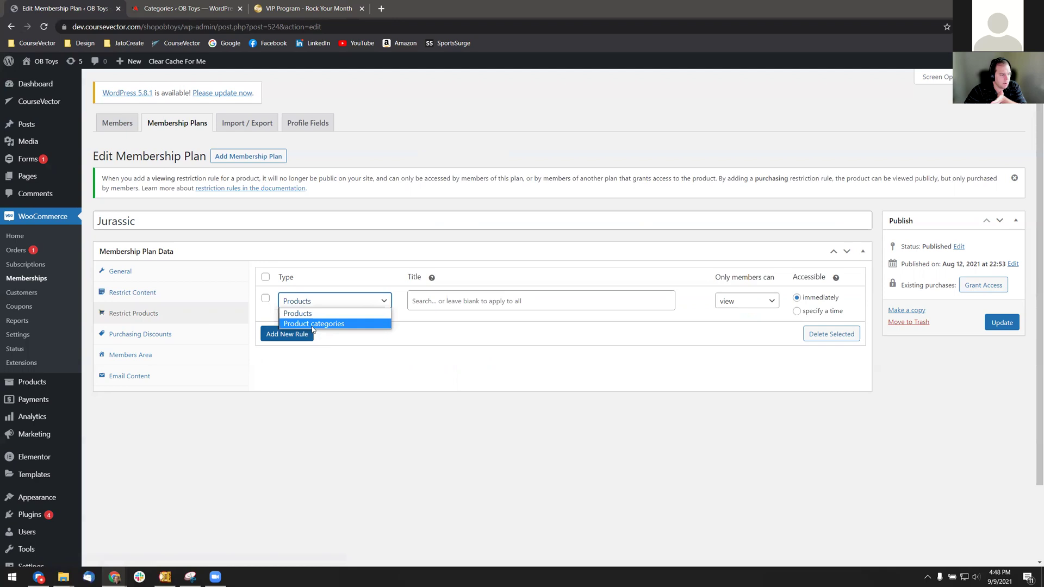
click(314, 325)
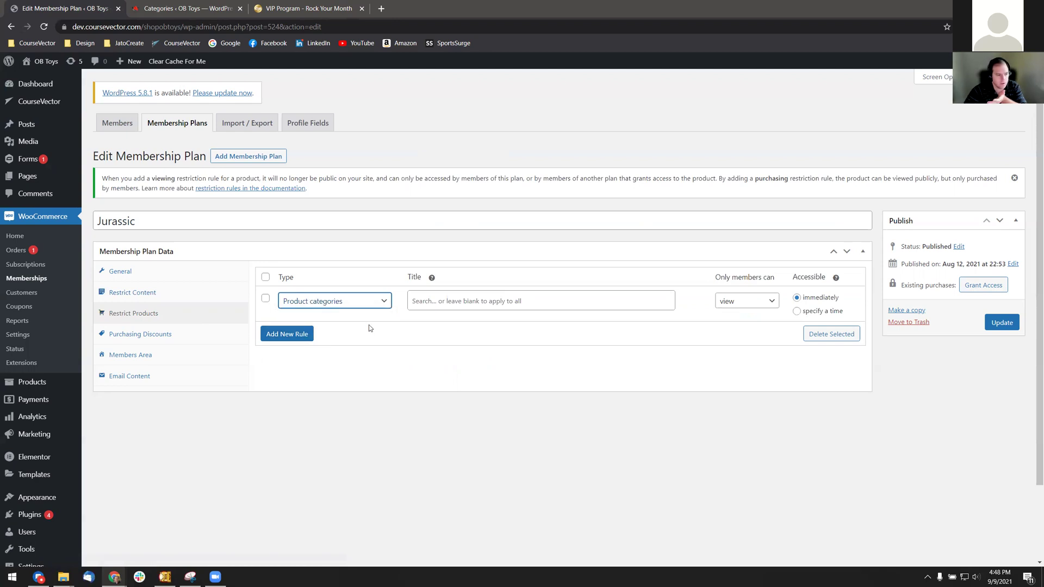
click(472, 306)
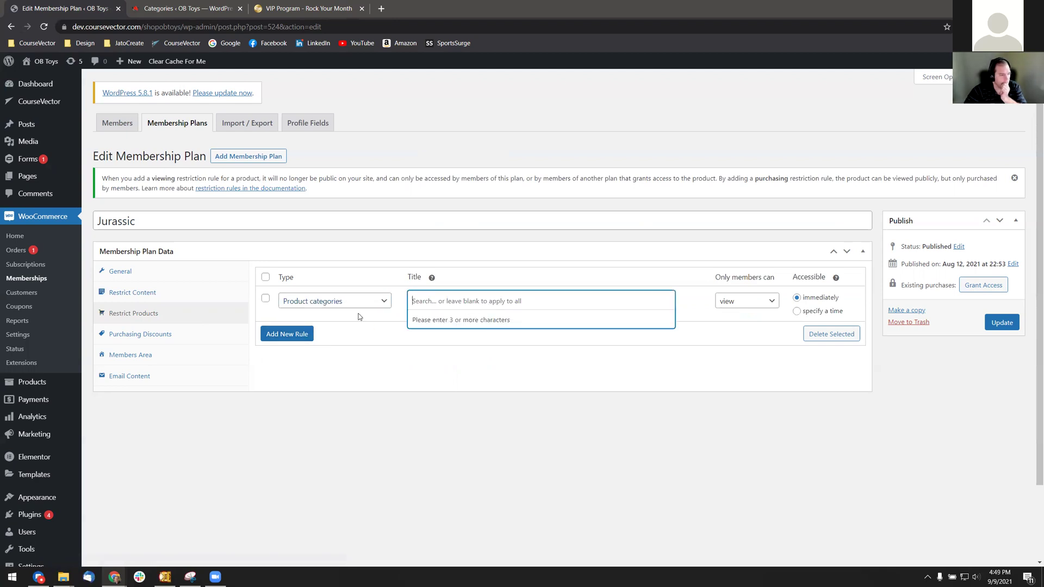
text(Exclusive)
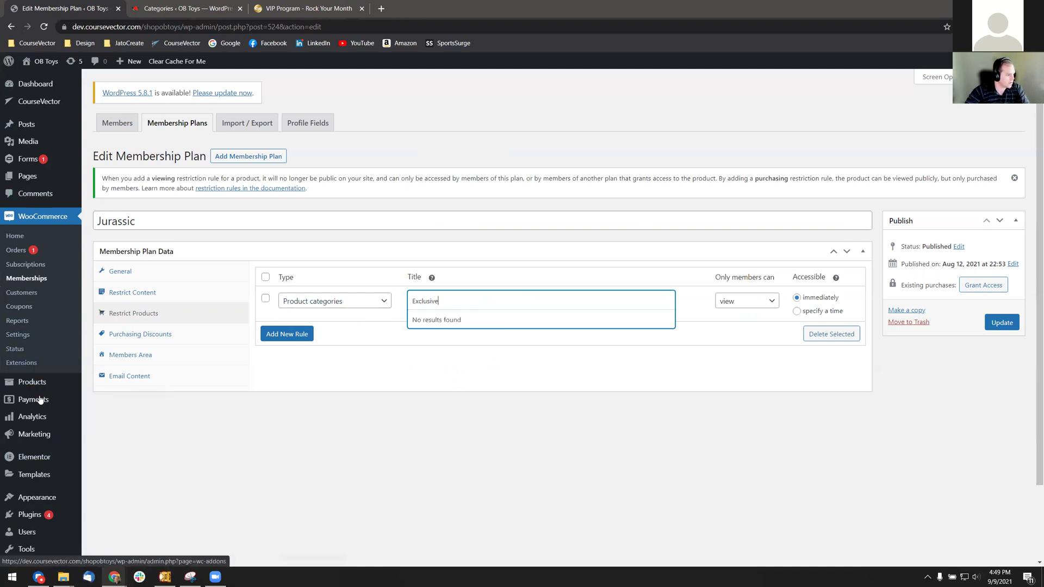
mouse_move(39, 391)
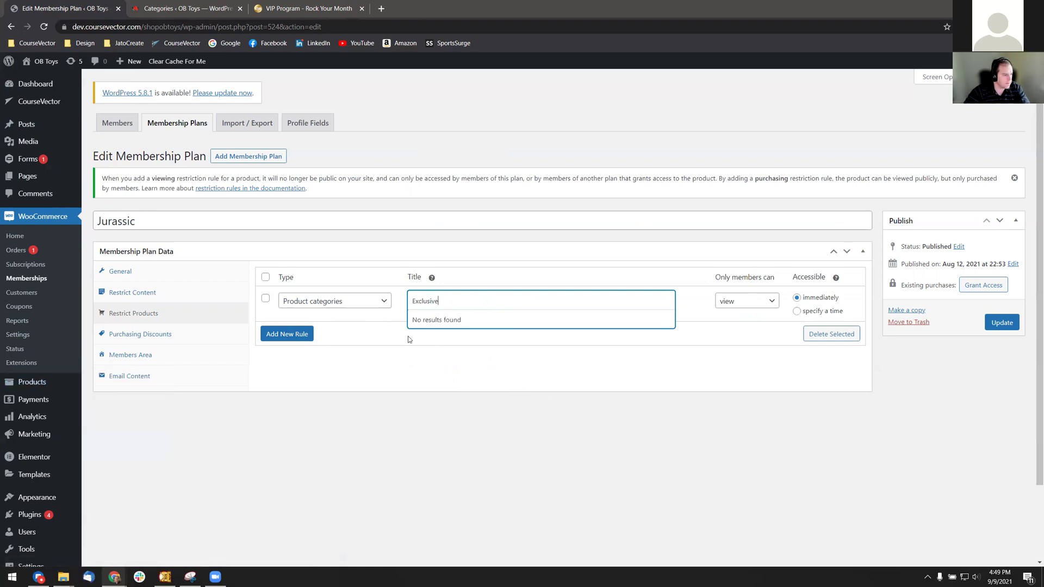
click(438, 377)
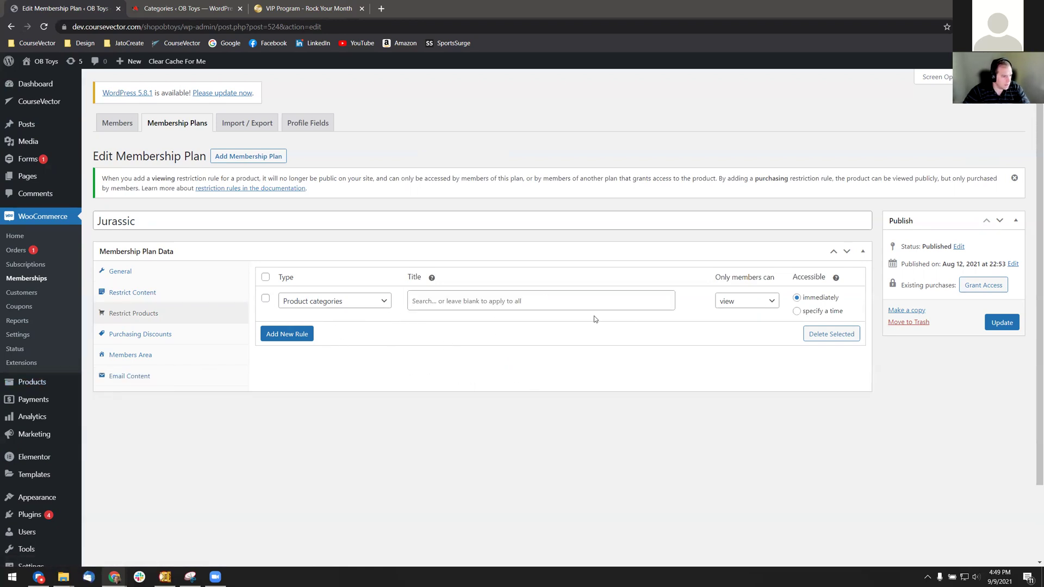
- Set the product restriction rule so that only members can purchase the products
click(752, 298)
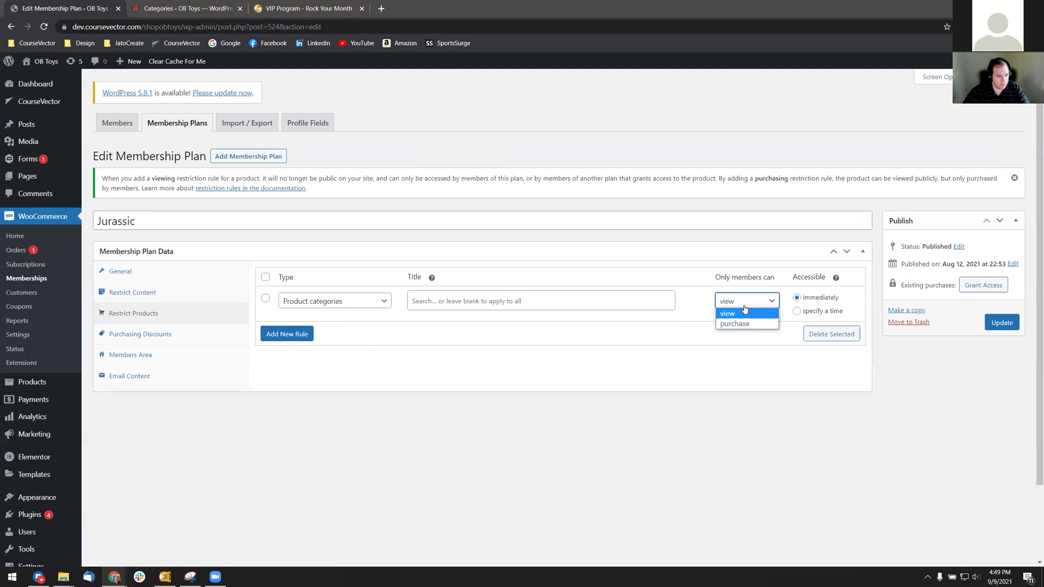
click(748, 323)
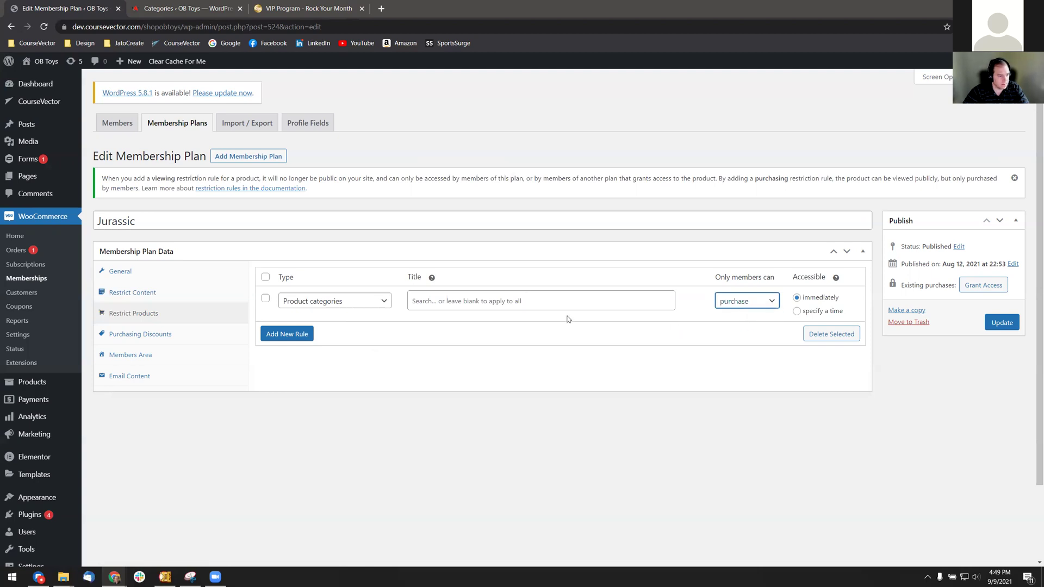
click(738, 311)
click(734, 333)
- Set the plan's purchasing discount for the Jurassic Rewards product category to 15 percent
click(179, 335)
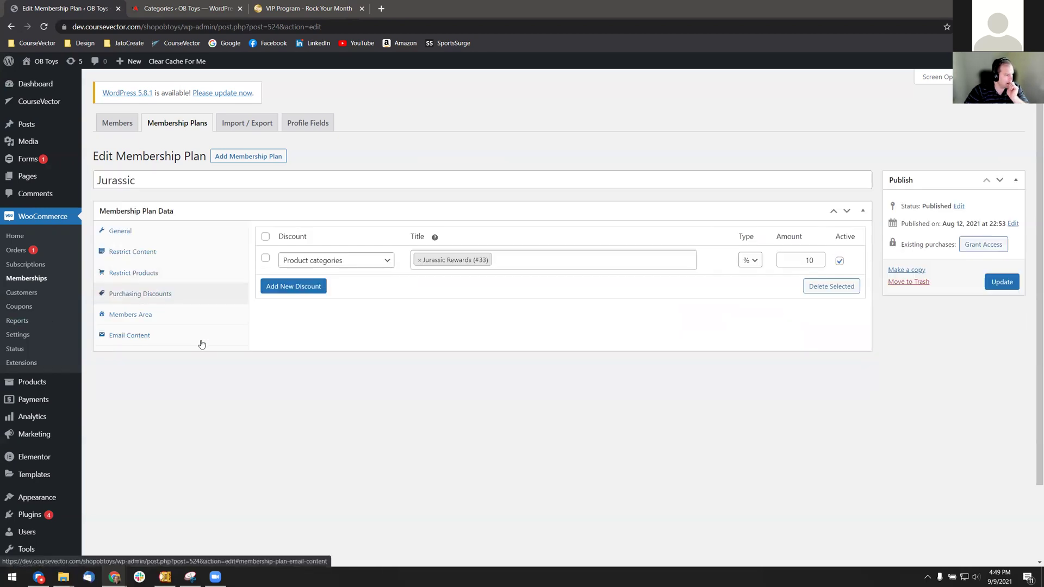
click(746, 265)
click(747, 278)
key(Tab)
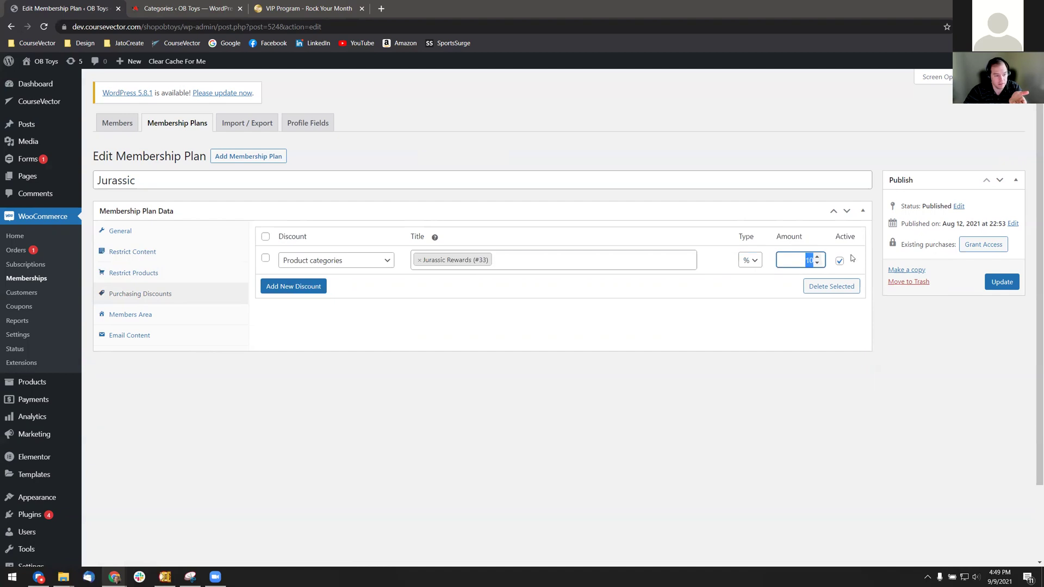
text(15)
click(748, 325)
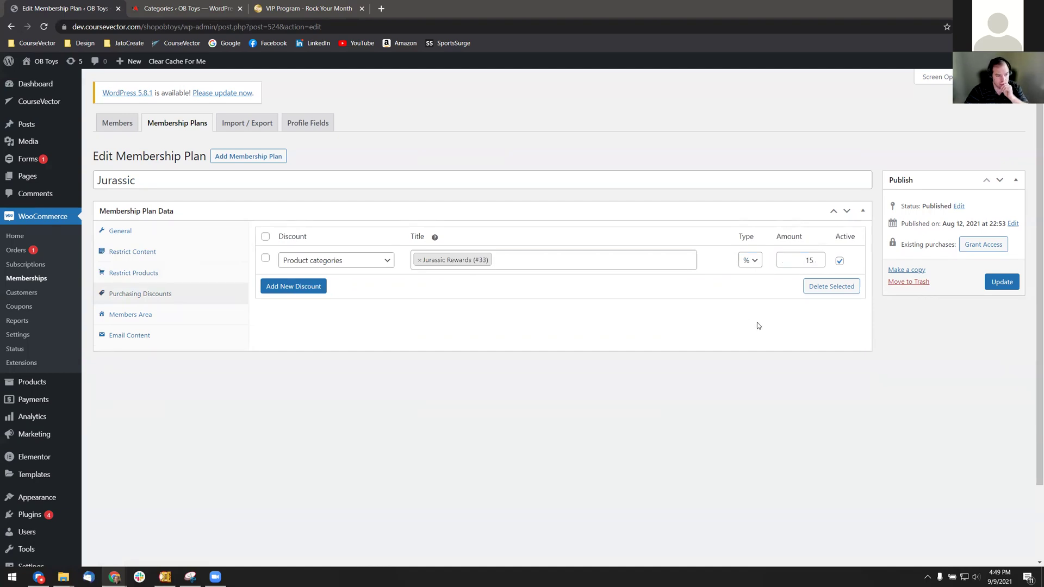
- Review the Members Area description and the sections included for the Jurassic plan
click(149, 317)
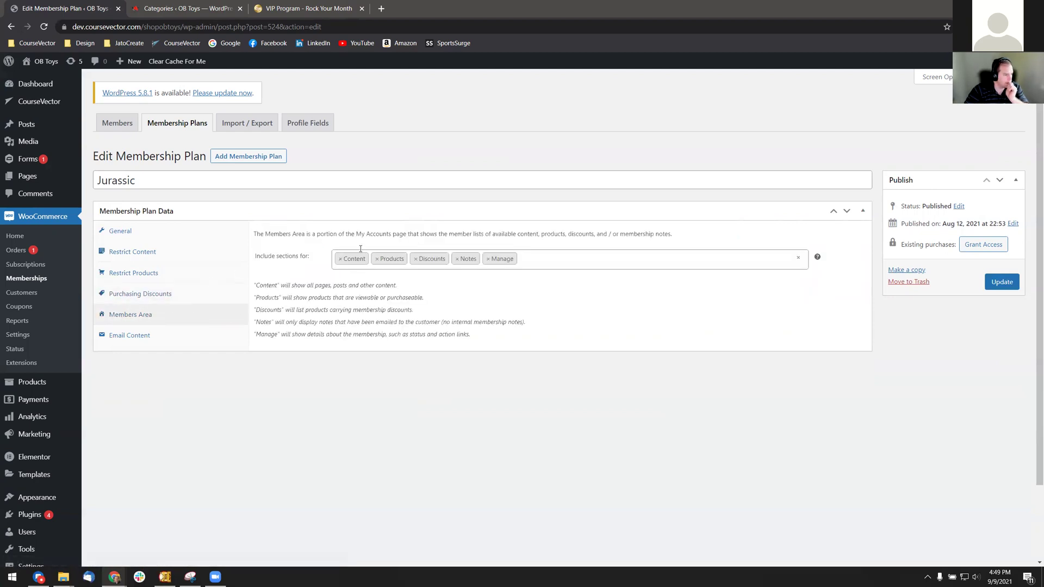
drag(293, 233, 604, 233)
click(616, 232)
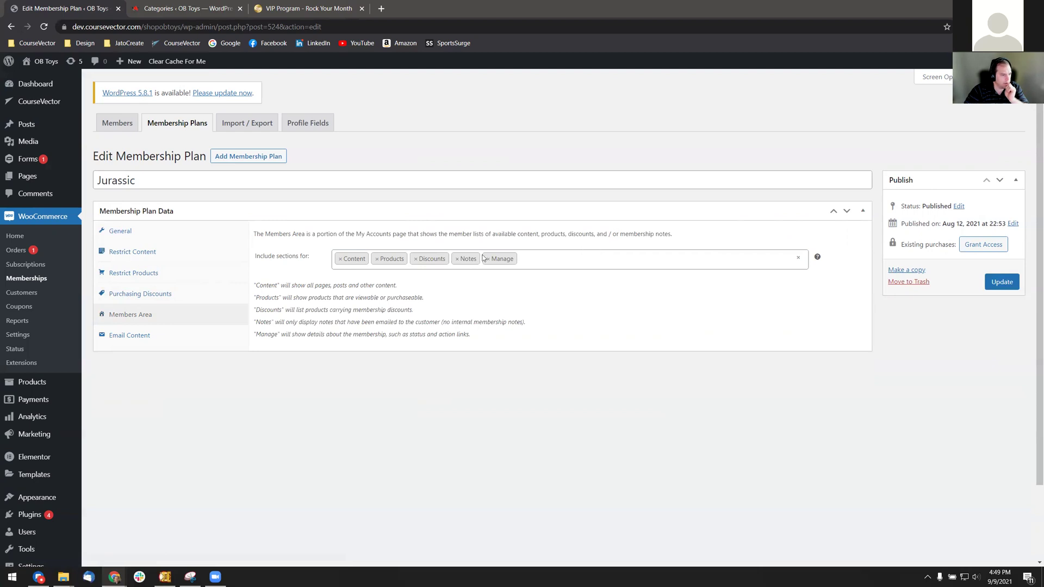
- Examine the plan's email content for the membership ending soon, membership ended and renewal reminder messages
click(130, 336)
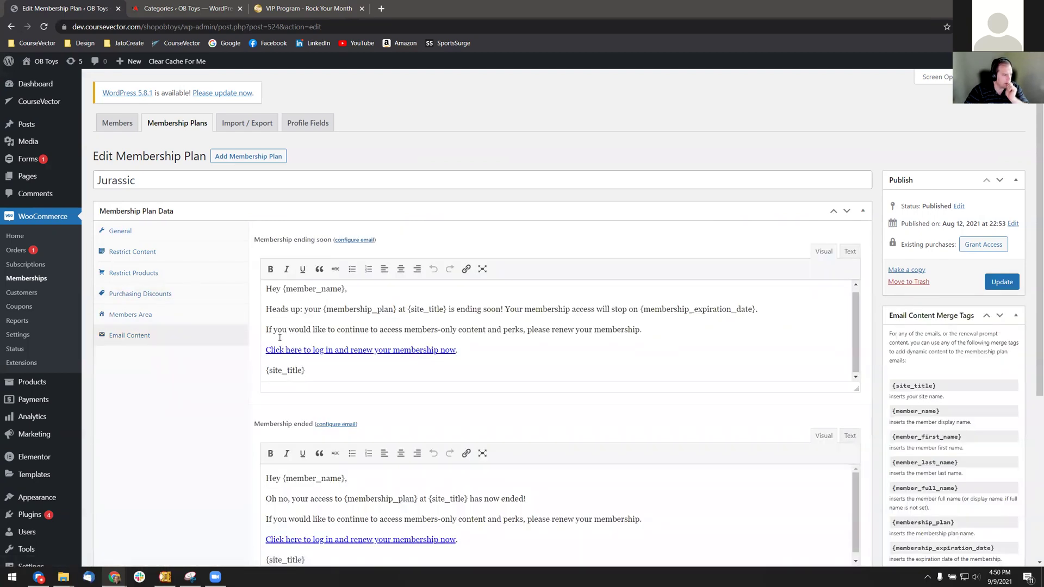
scroll(353, 372, down, 2)
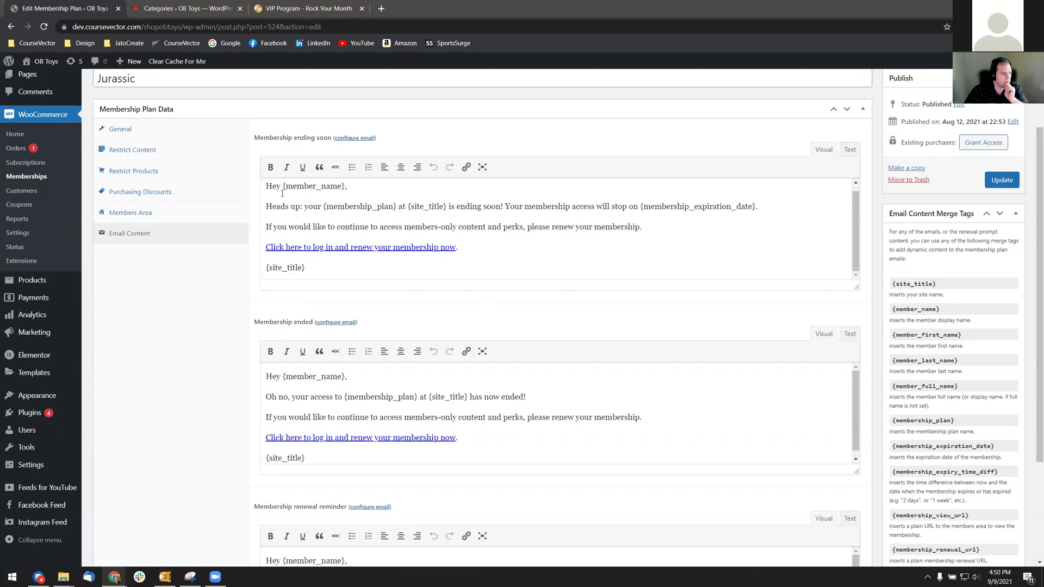
drag(330, 209, 571, 210)
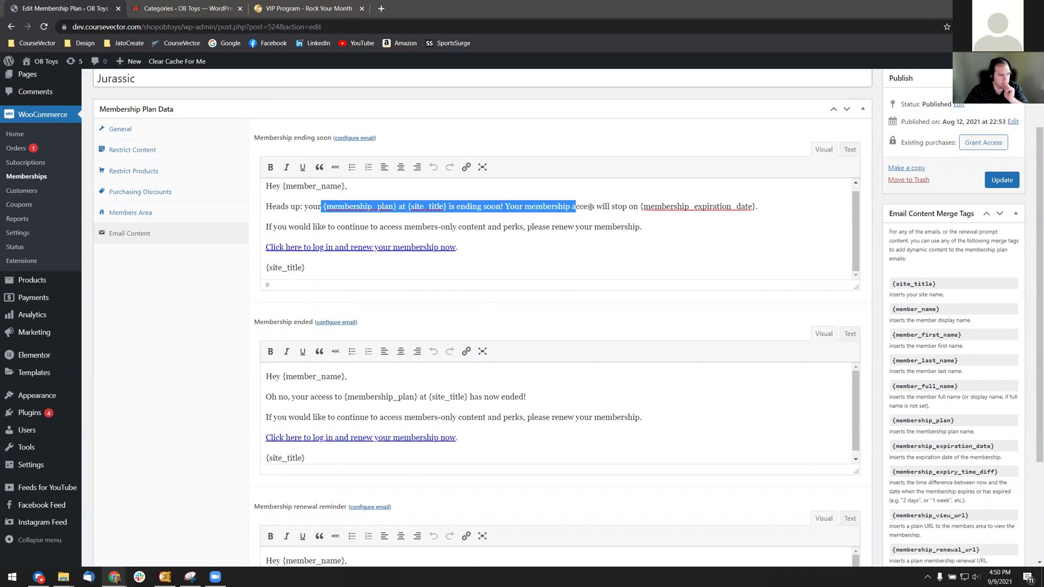
click(568, 209)
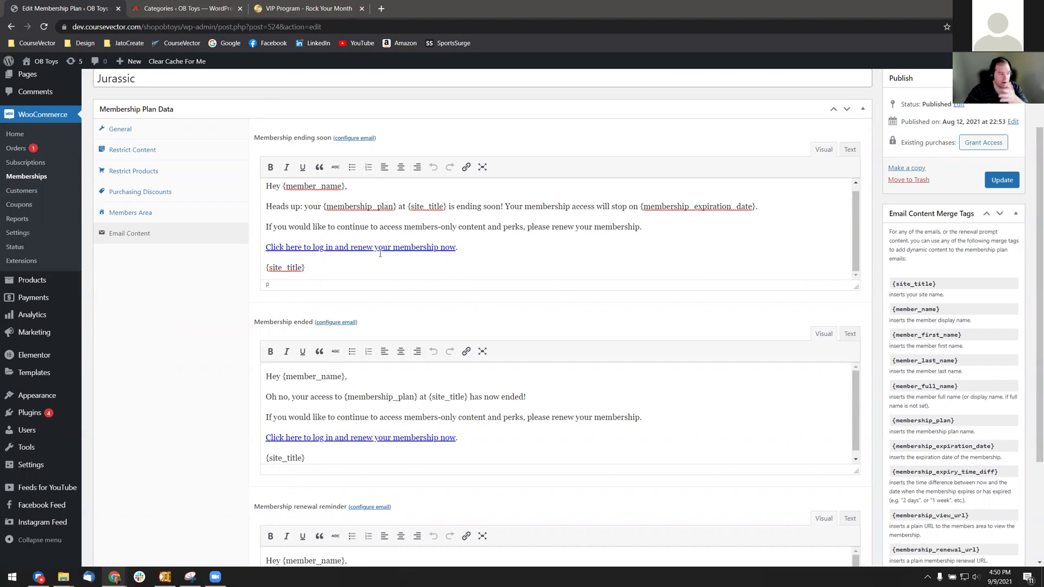
scroll(380, 253, down, 4)
scroll(343, 284, up, 4)
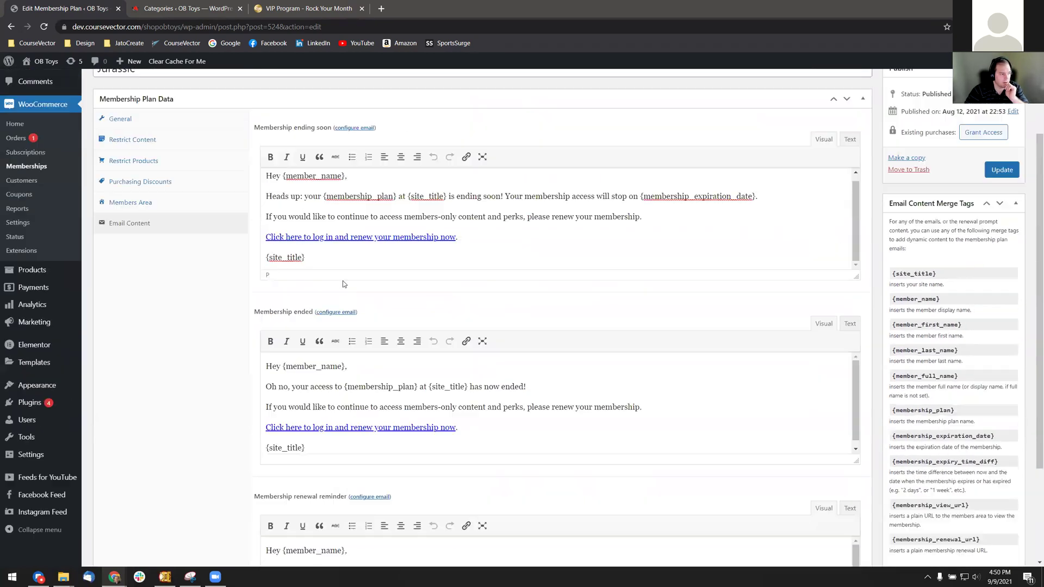
scroll(343, 283, down, 1)
scroll(326, 304, up, 3)
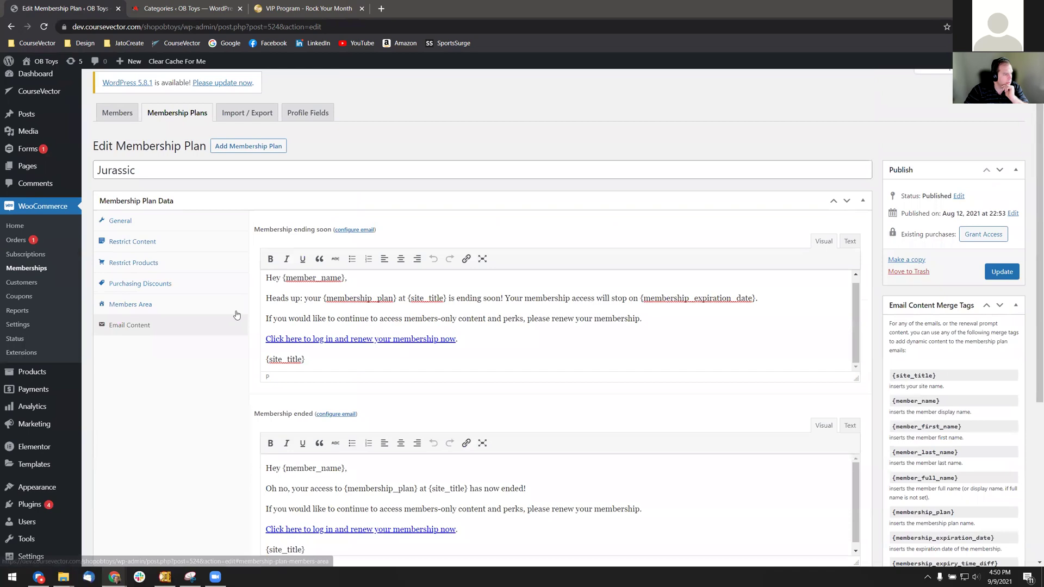
scroll(382, 294, down, 1)
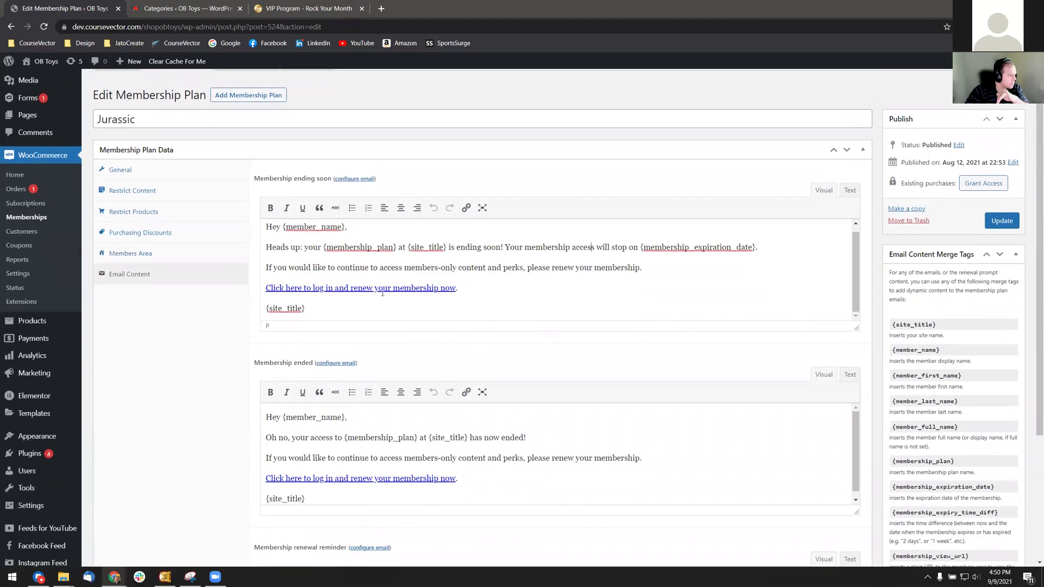
- Open the configuration of the Membership ending soon email and try sending it 5 days before expiry
click(354, 180)
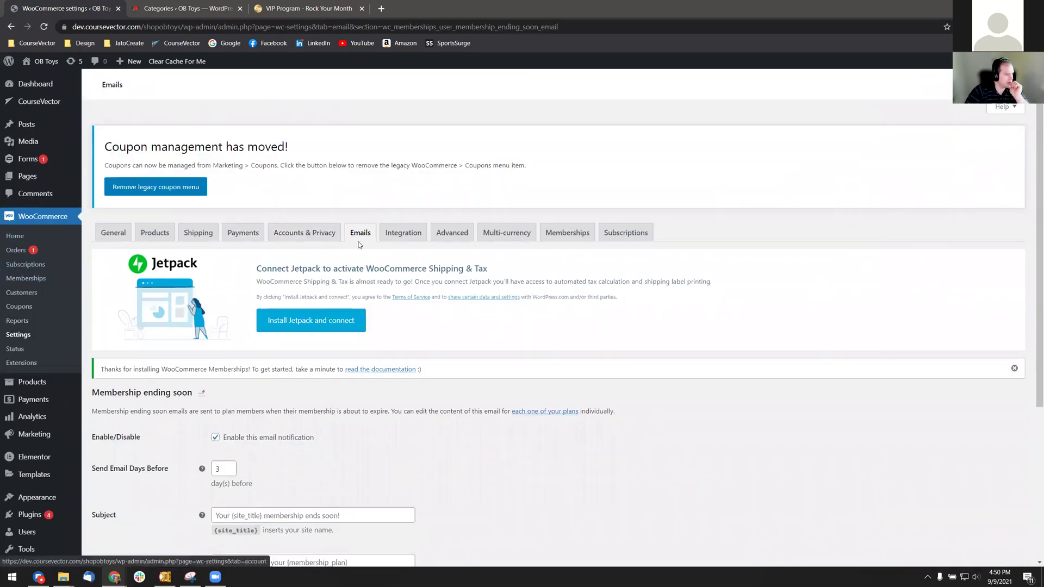
scroll(344, 329, down, 4)
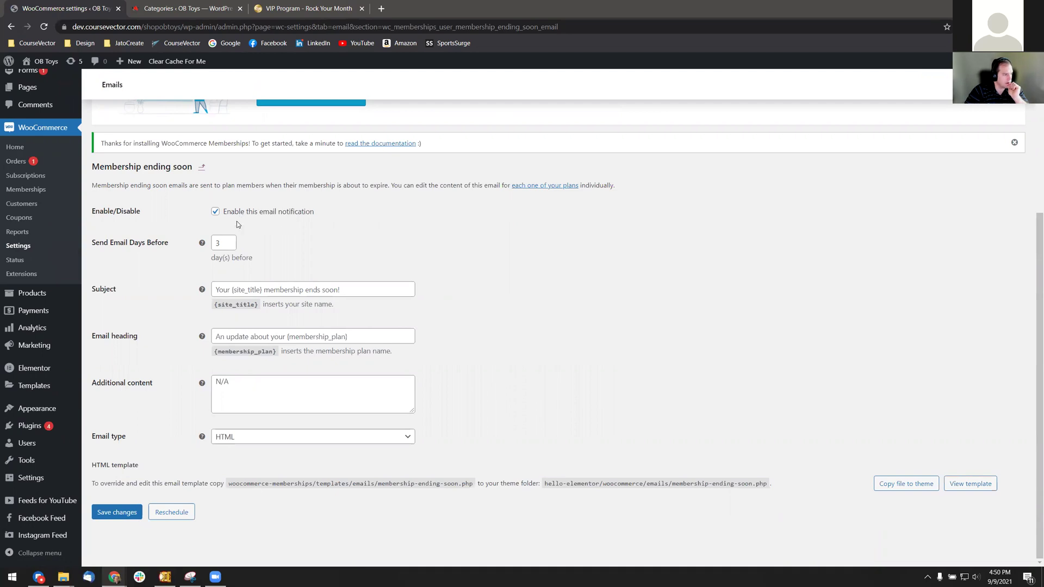
double_click(220, 242)
text(5)
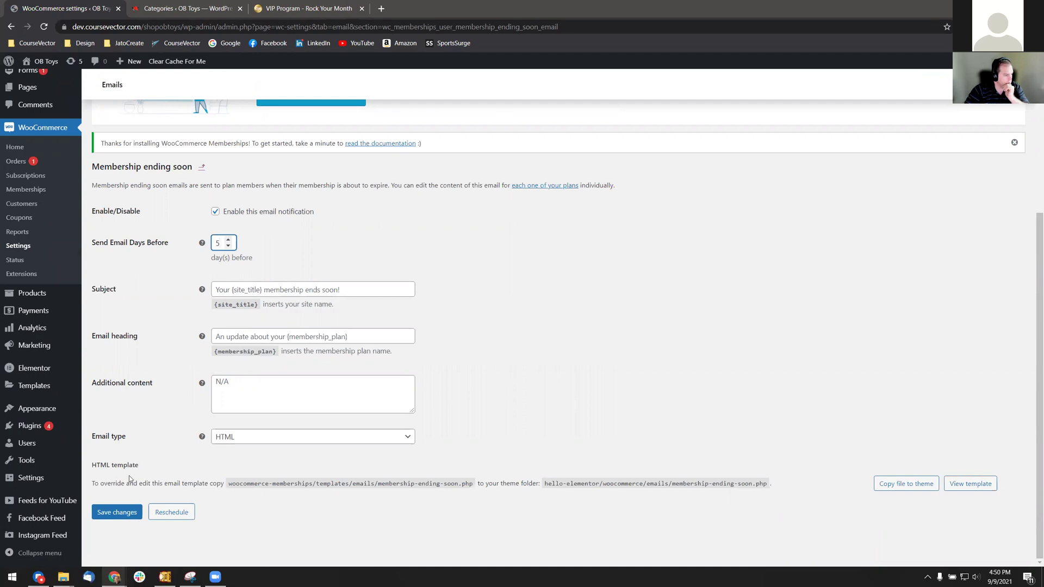
scroll(198, 505, up, 1)
scroll(198, 506, up, 4)
scroll(220, 462, down, 4)
scroll(220, 462, up, 4)
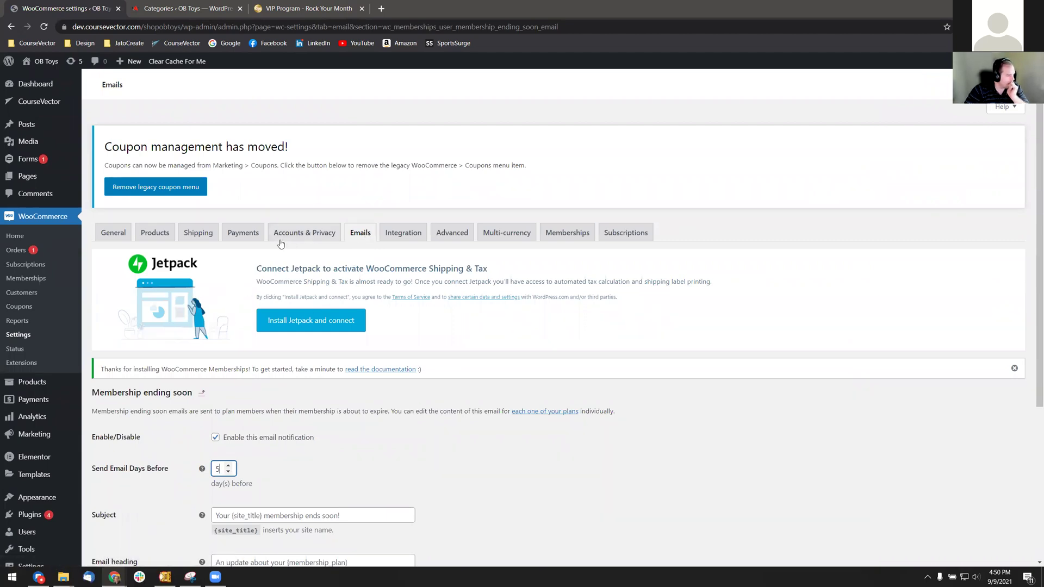
- Open the product list, leaving the email settings unsaved, and close the VIP Program and post categories browser tabs
click(31, 384)
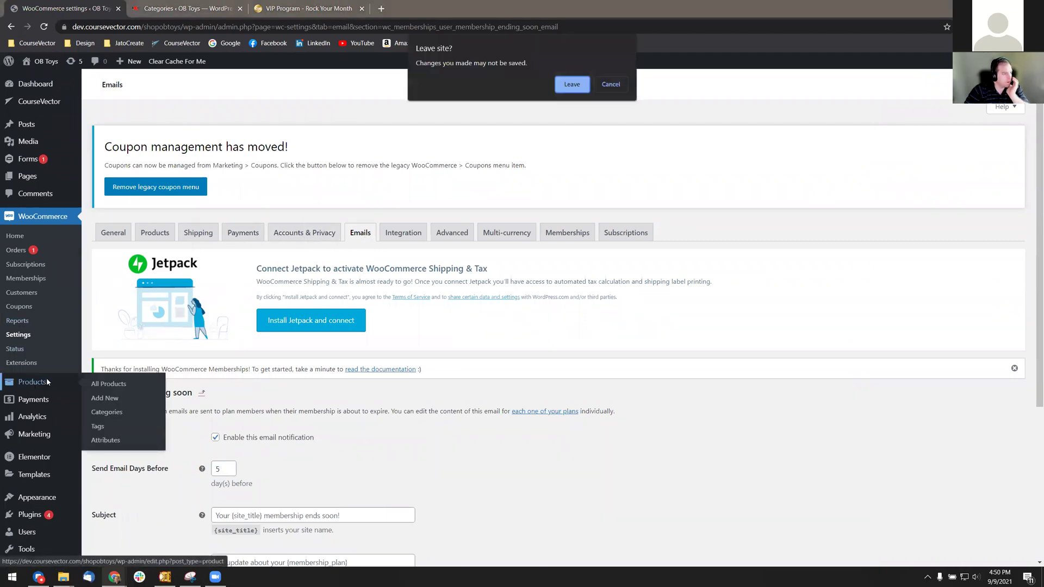
click(571, 87)
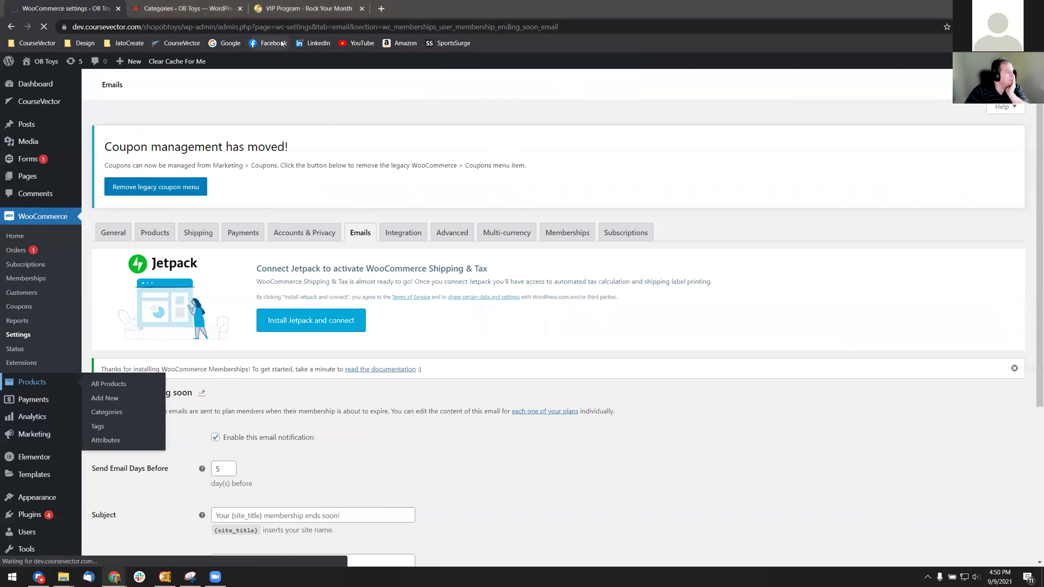
click(354, 11)
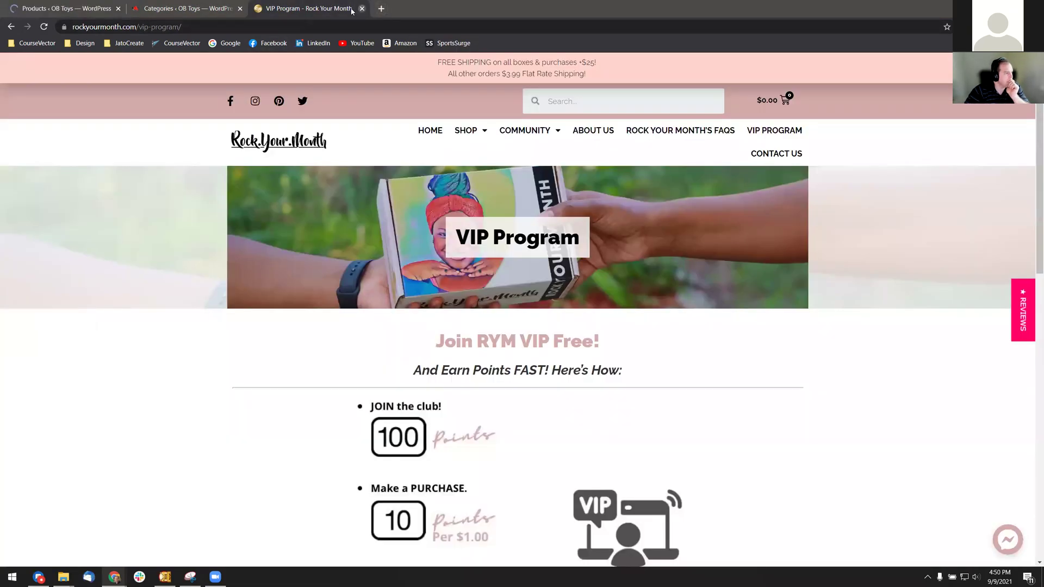
click(362, 8)
click(240, 8)
scroll(376, 226, down, 1)
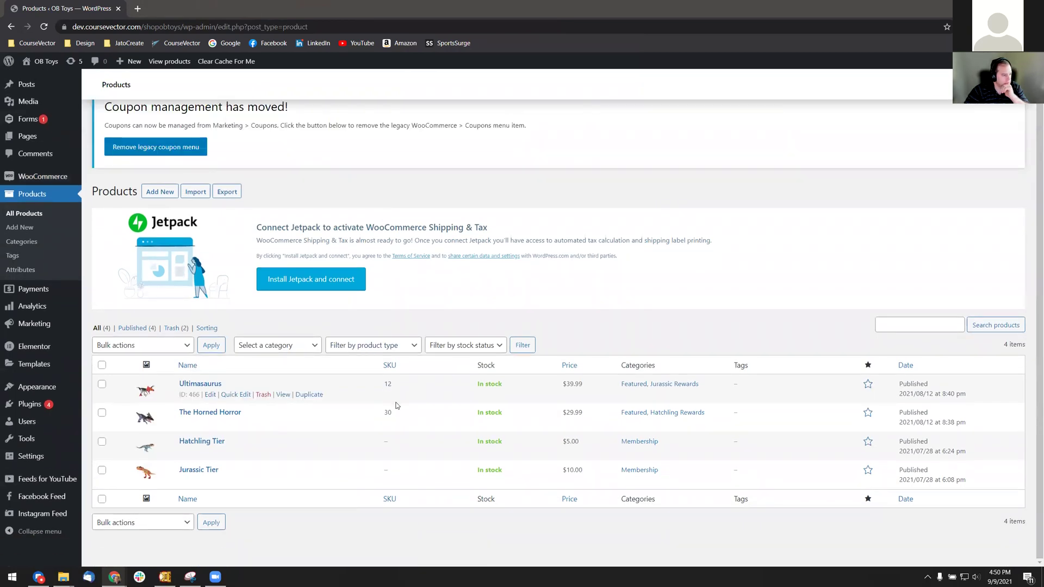
scroll(334, 364, up, 1)
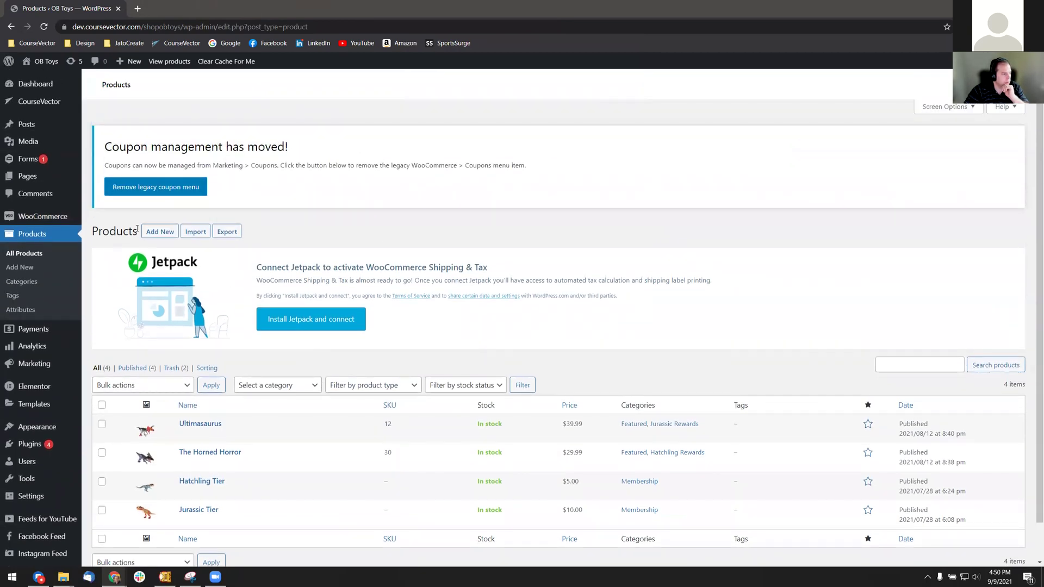
- Start a new product and look through its description, product data, publishing, category, tag and image fields
click(162, 235)
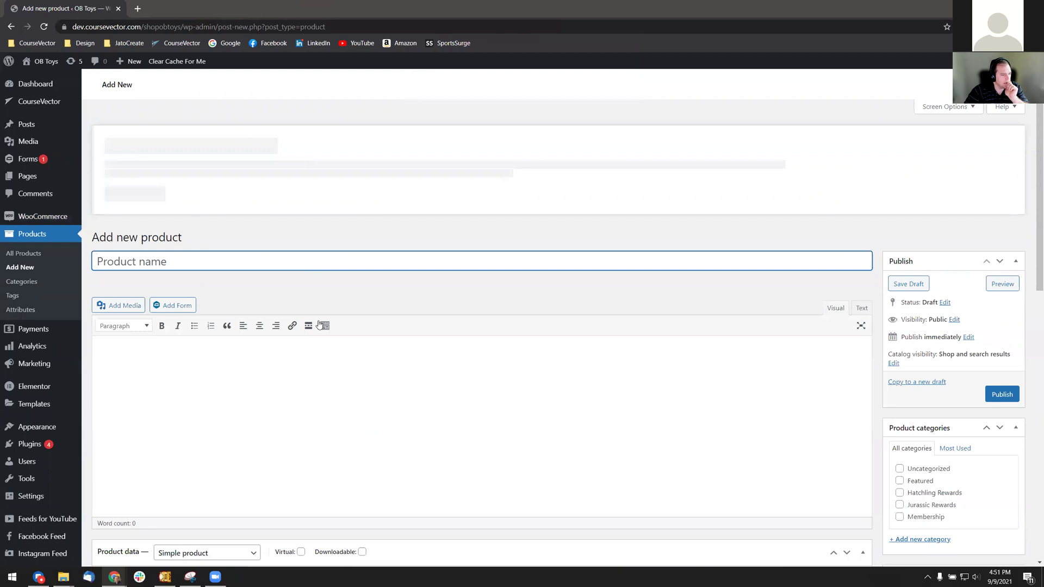
scroll(281, 193, down, 4)
scroll(283, 239, down, 2)
scroll(293, 260, up, 4)
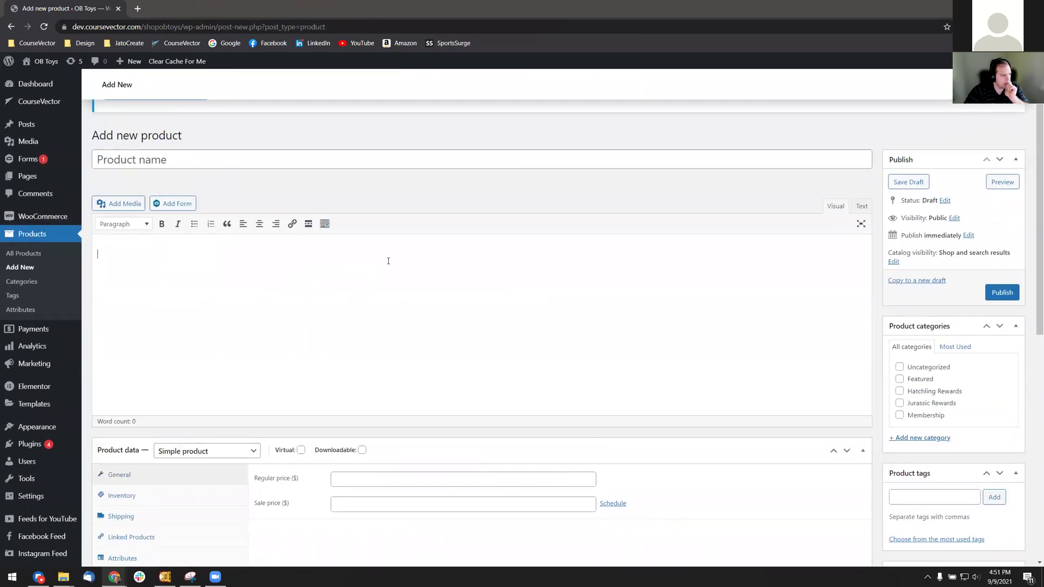
scroll(469, 279, down, 4)
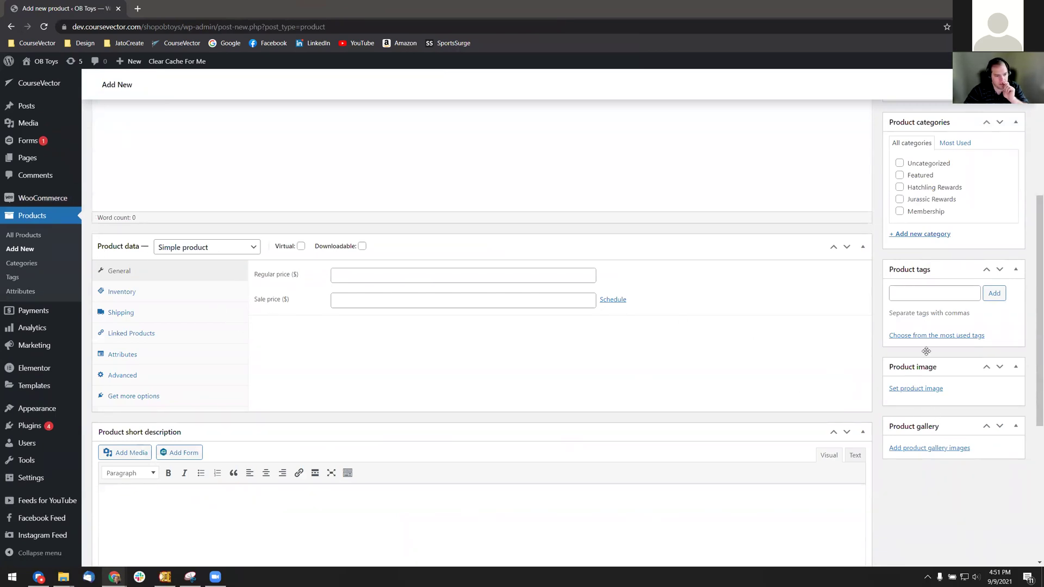
scroll(930, 337, up, 1)
scroll(927, 321, up, 2)
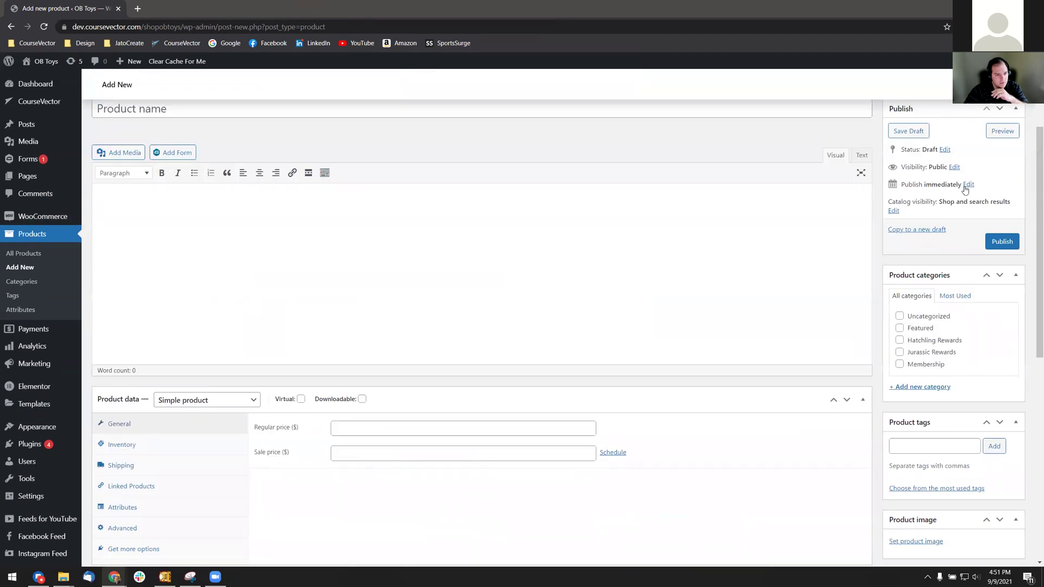
- Keep the new product's type as Simple product and set its regular price to $19.99
scroll(965, 189, up, 2)
scroll(924, 280, down, 3)
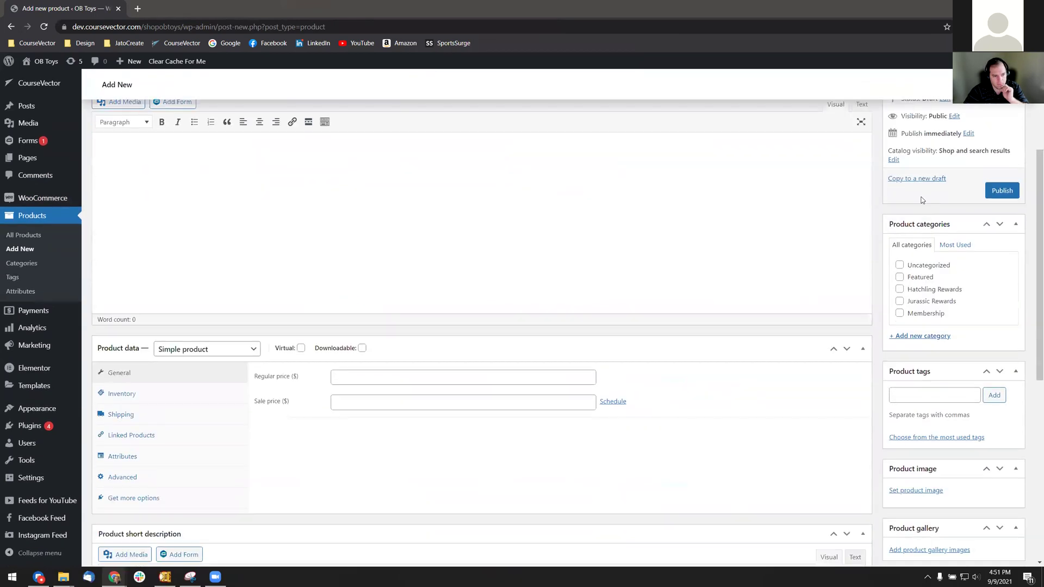
scroll(925, 280, up, 1)
scroll(926, 279, down, 2)
scroll(926, 277, down, 2)
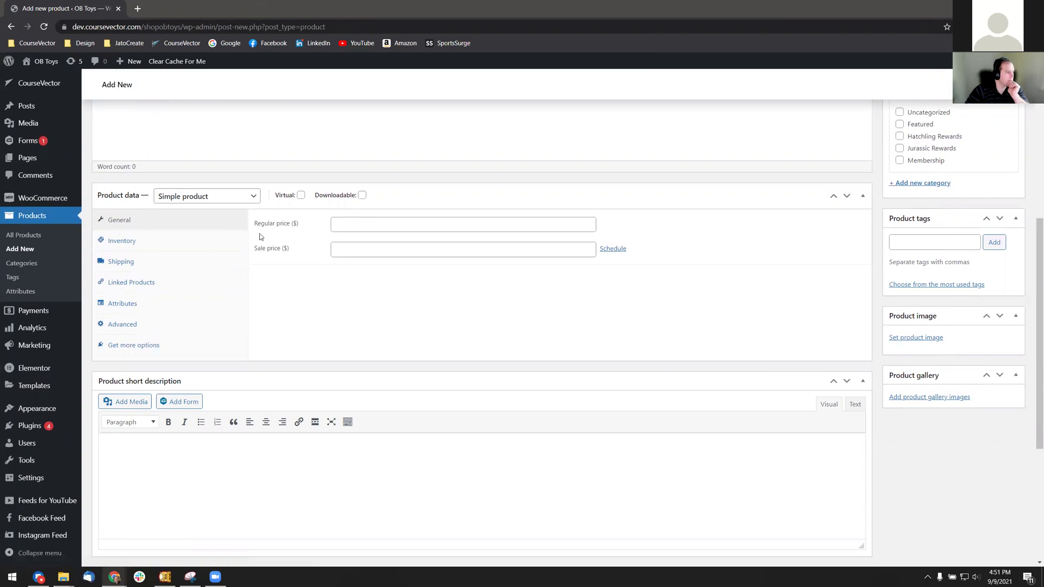
click(240, 198)
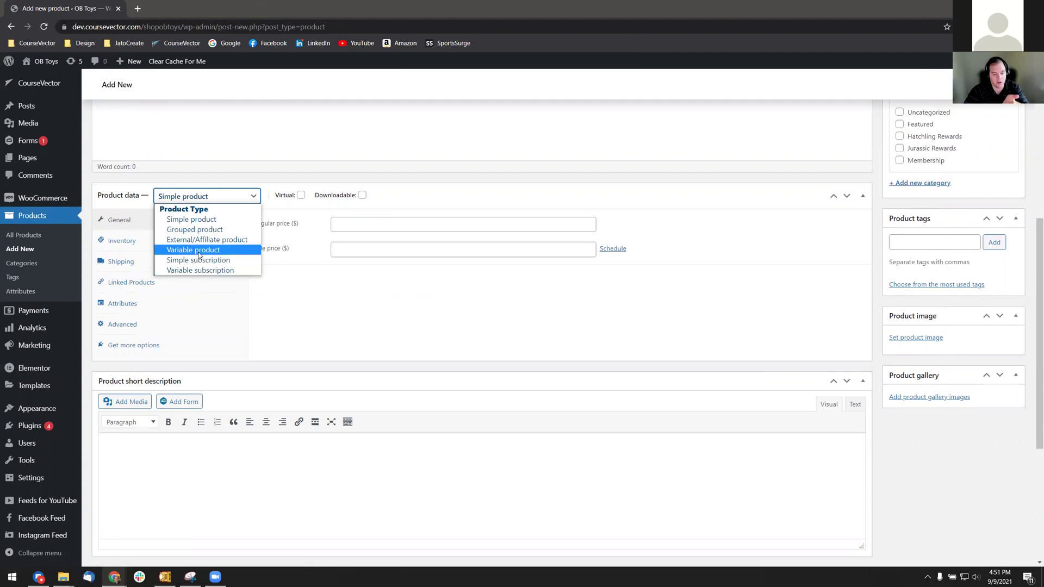
click(204, 223)
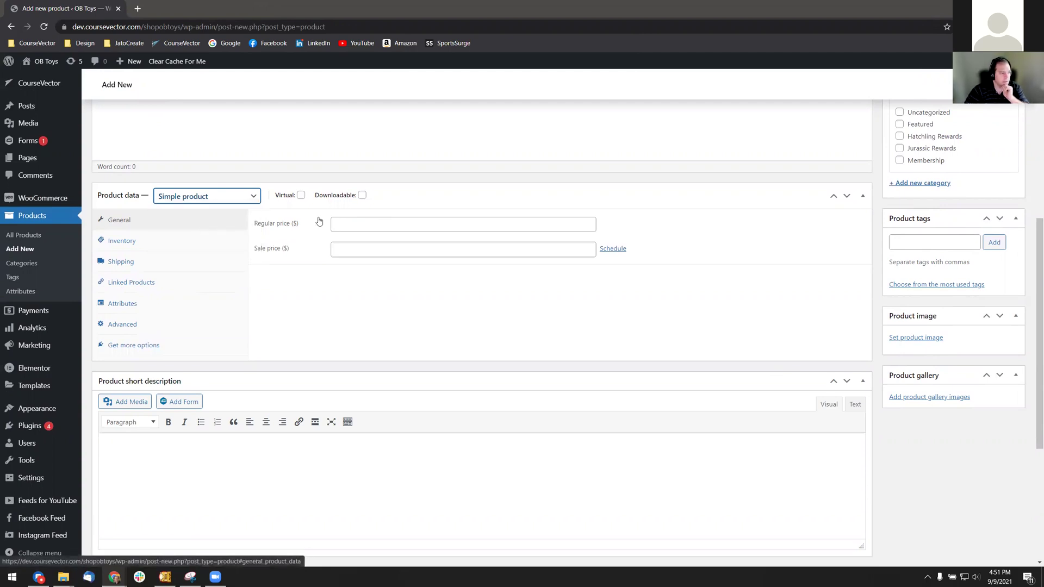
click(368, 223)
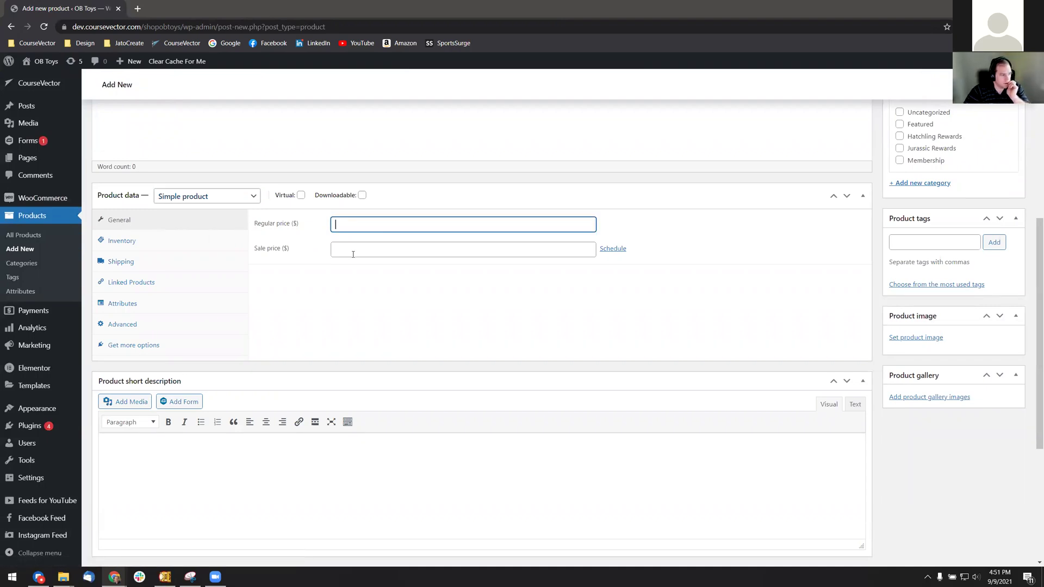
text(19.99)
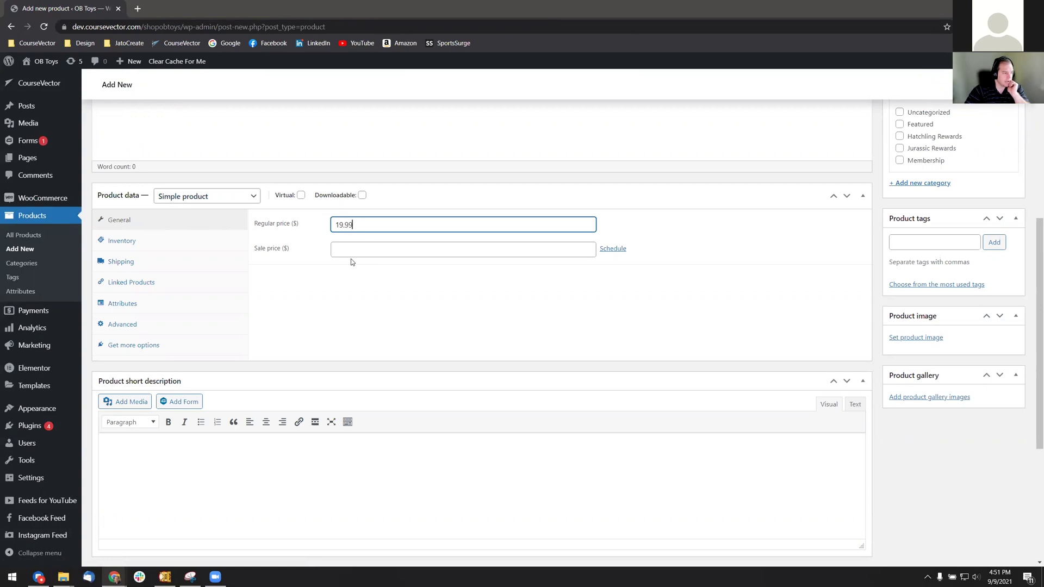
key(Tab)
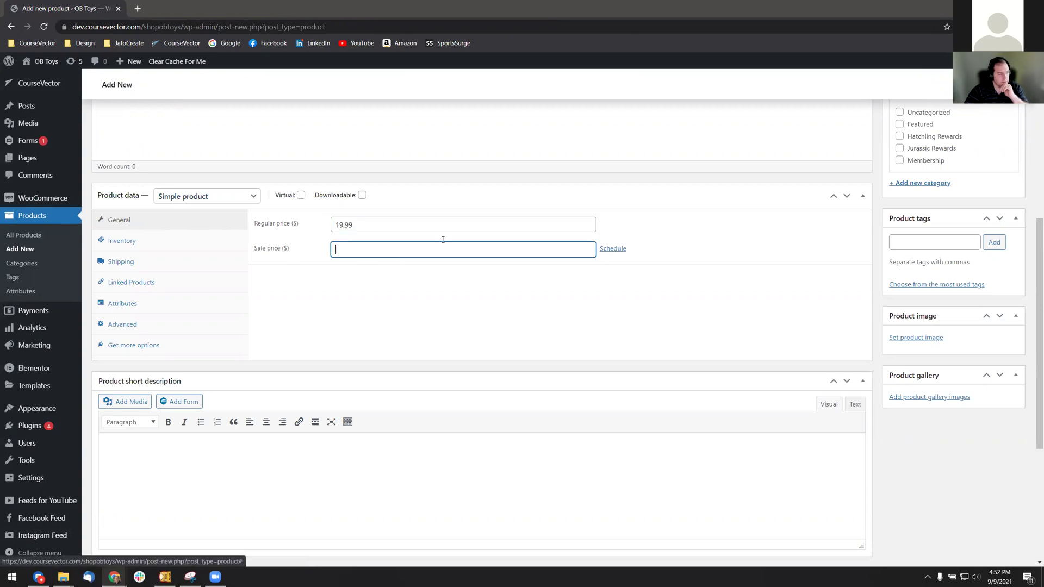
- Open the product's inventory settings and keep the stock status as In stock
click(162, 250)
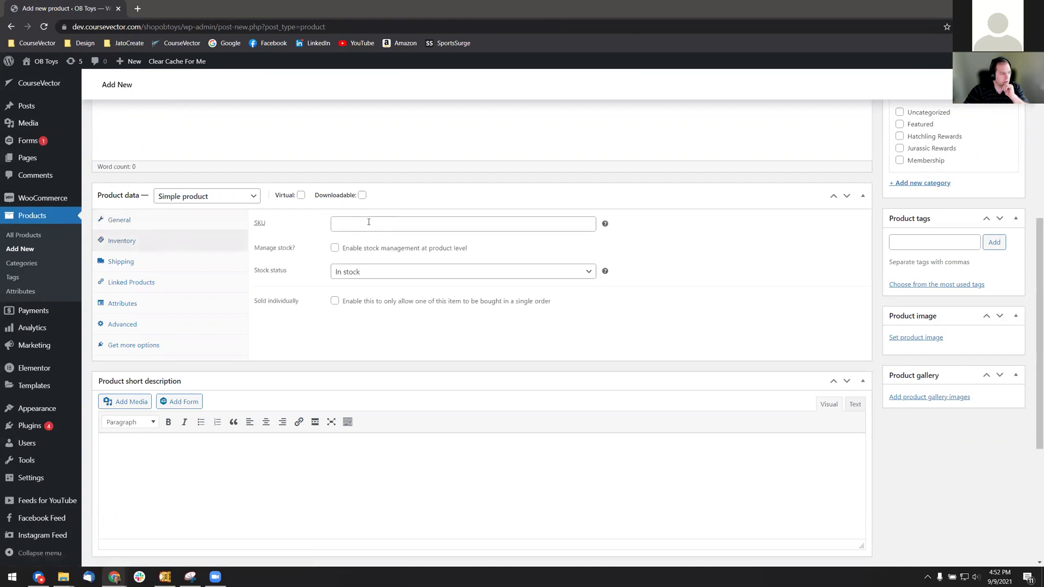
mouse_move(606, 225)
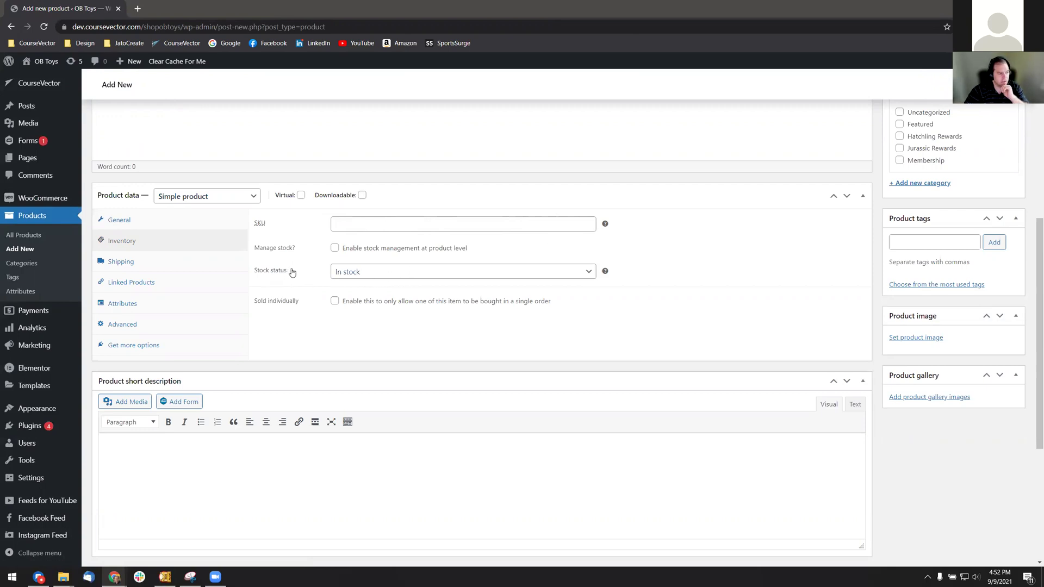
click(385, 277)
click(356, 287)
click(362, 273)
click(357, 284)
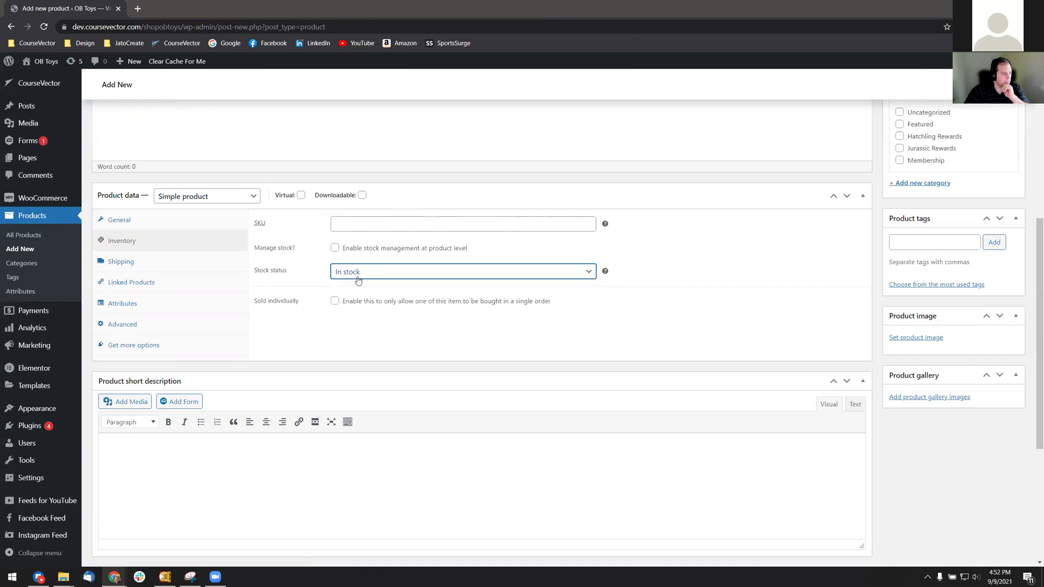
- Enable product-level stock management with quantity 5 and backorders set to Do not allow, leaving the low stock threshold and sold individually option unset
click(336, 251)
click(336, 250)
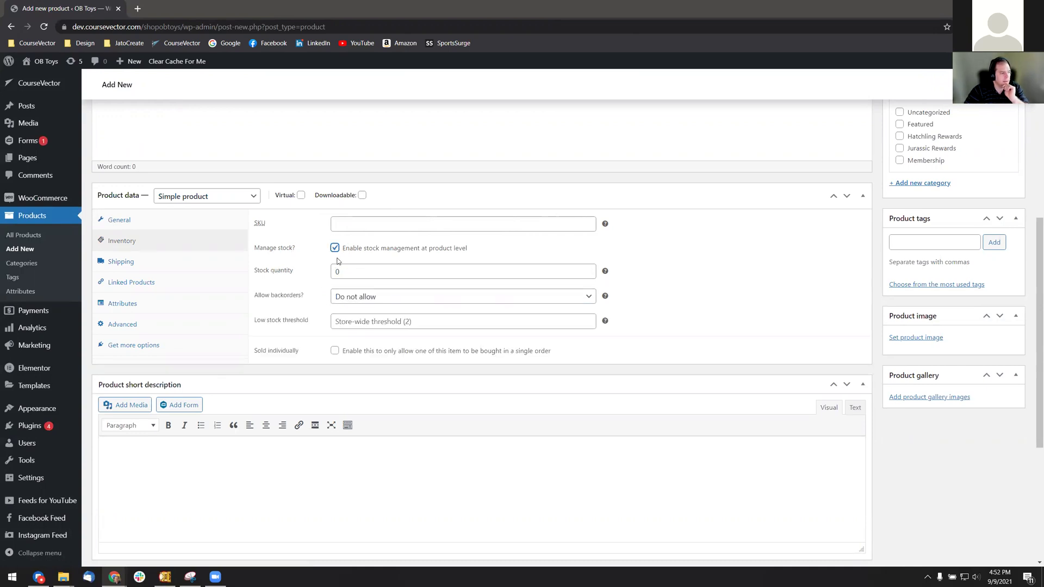
key(Tab)
text(5)
click(685, 279)
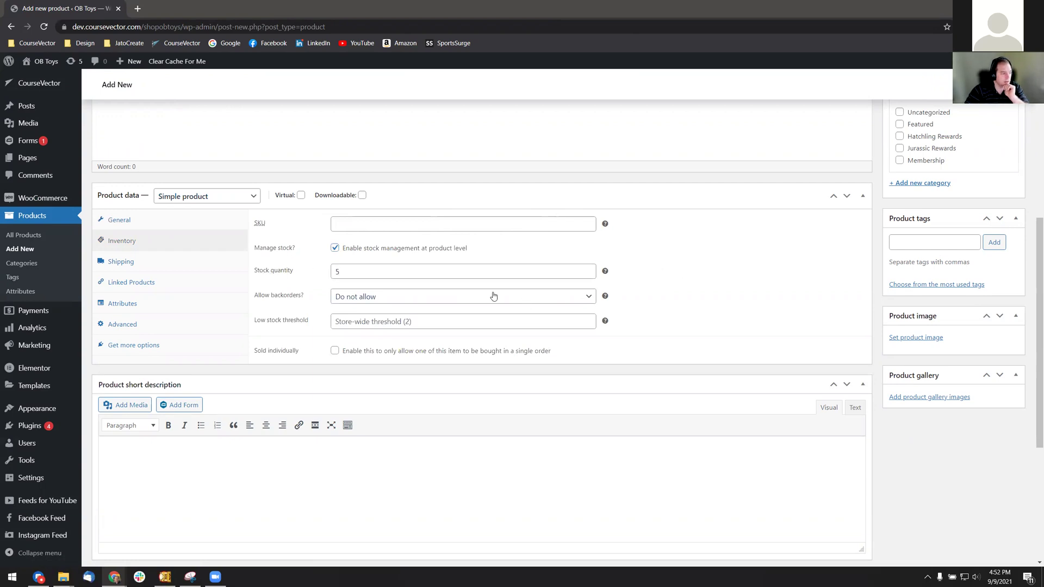
click(351, 301)
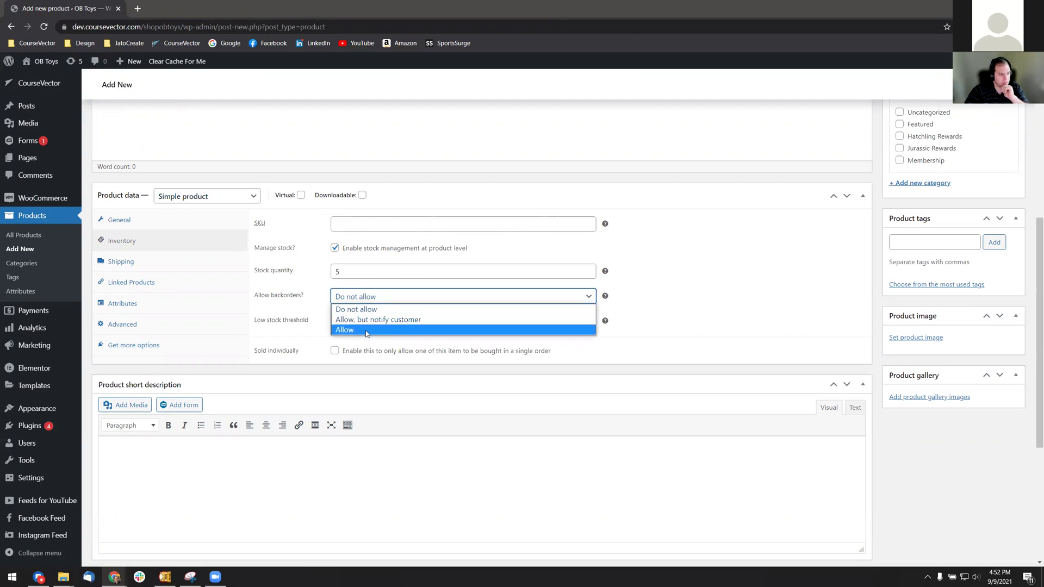
click(359, 309)
scroll(398, 263, down, 1)
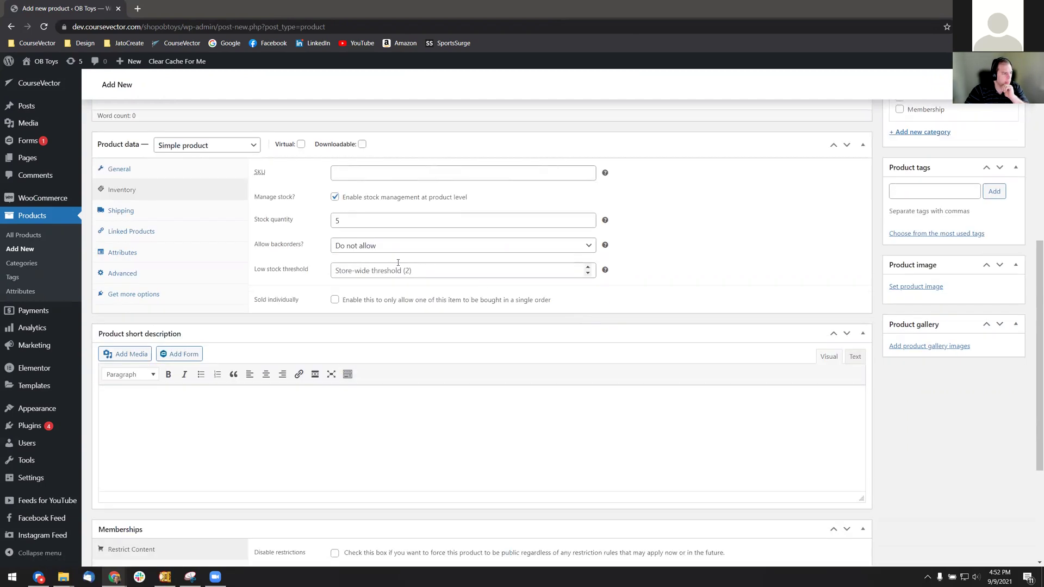
click(355, 276)
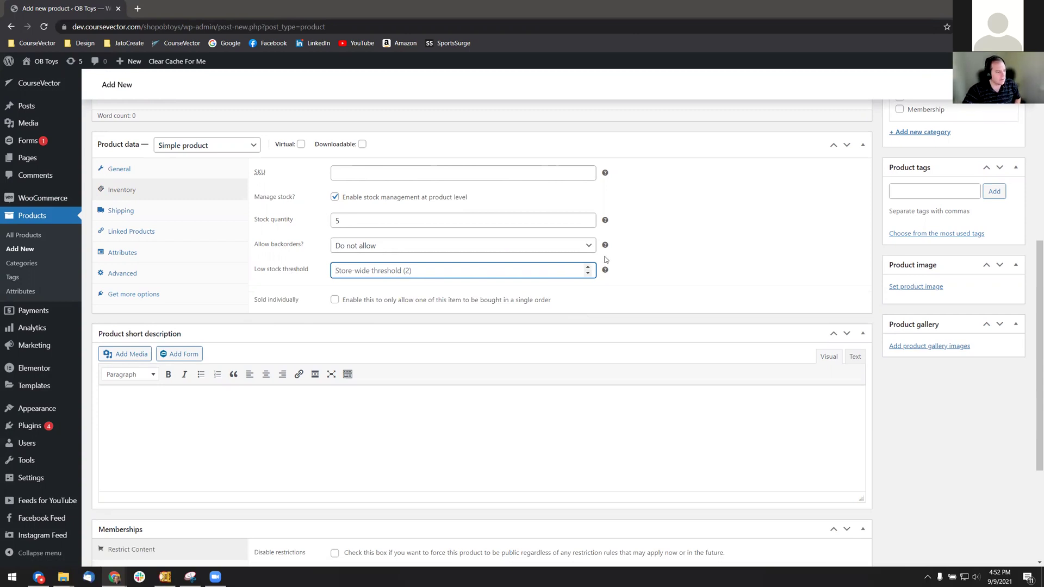
scroll(677, 252, down, 2)
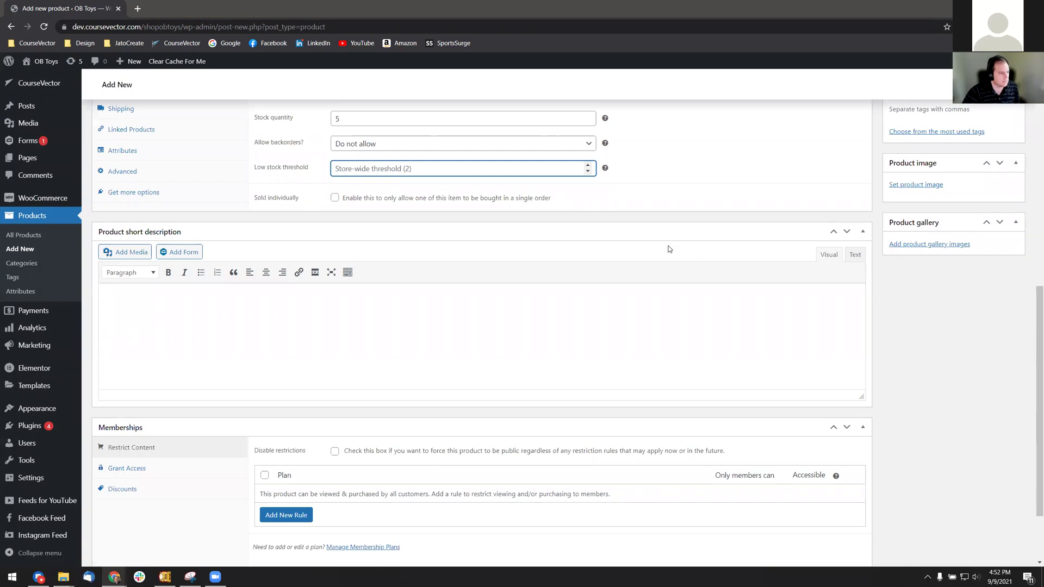
scroll(435, 233, up, 2)
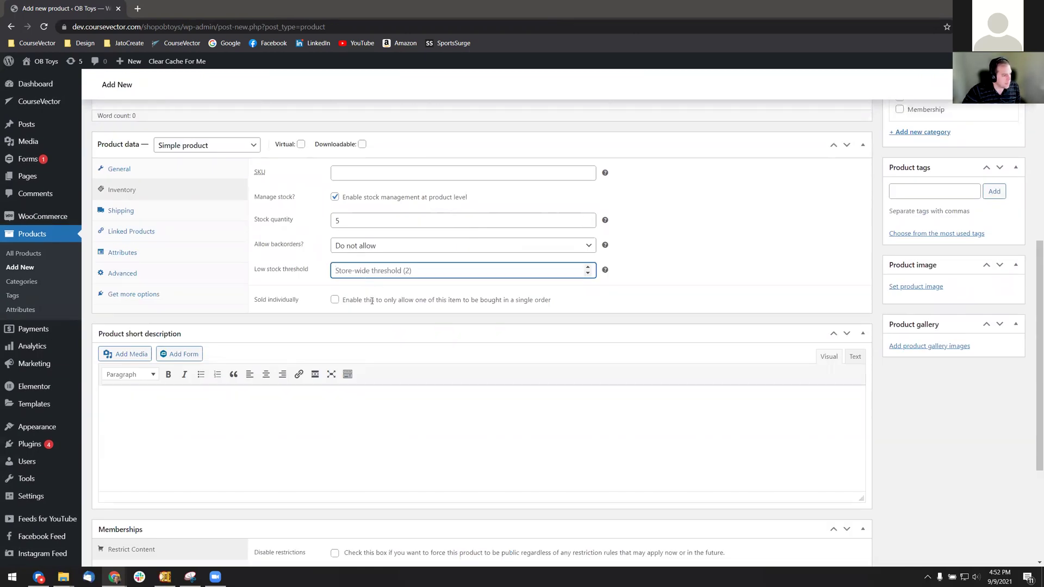
click(408, 301)
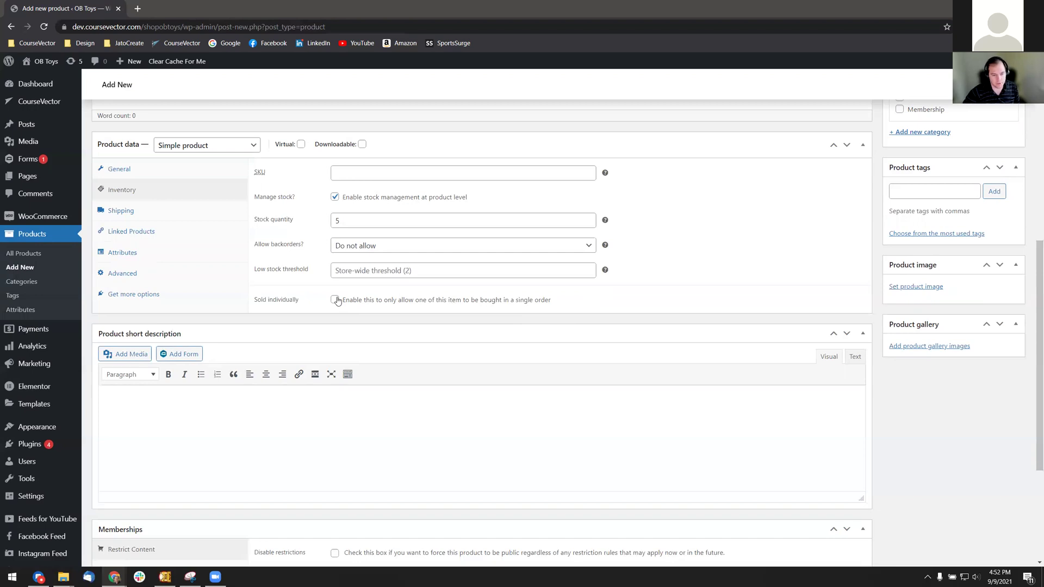
- Open the product's shipping settings and set the weight to 10 kg
click(117, 209)
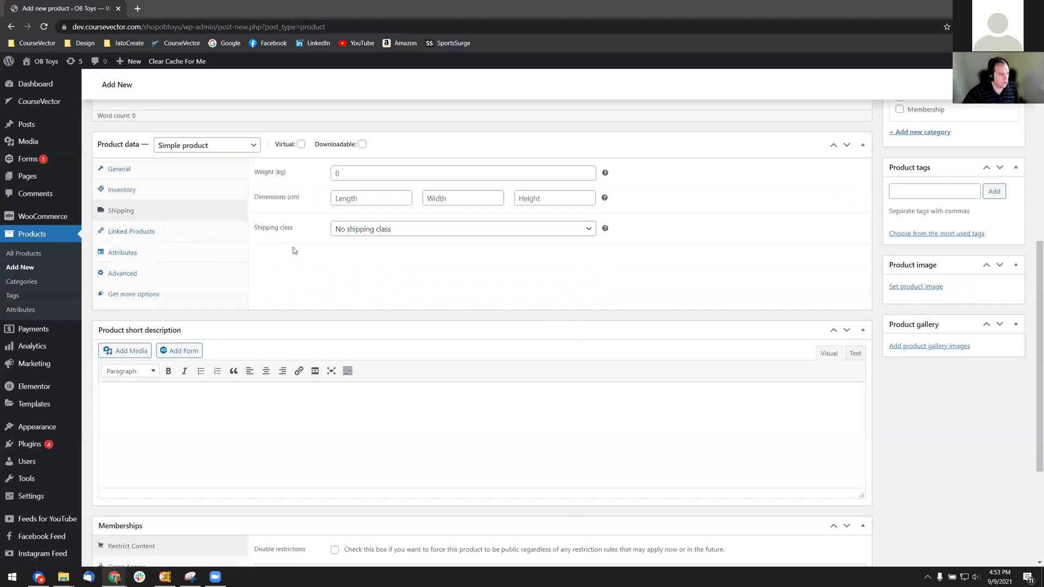
scroll(314, 266, up, 2)
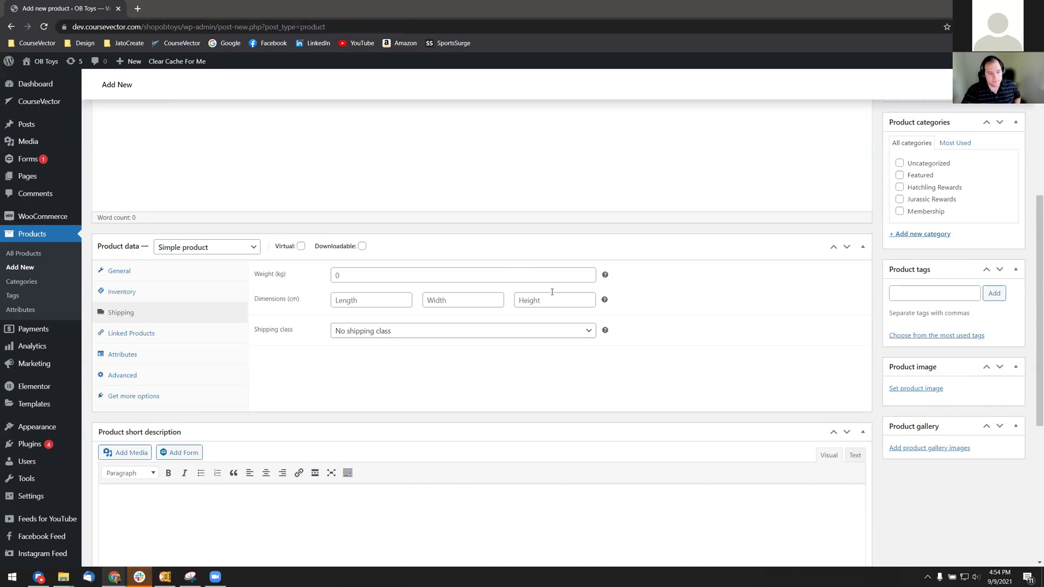
click(410, 278)
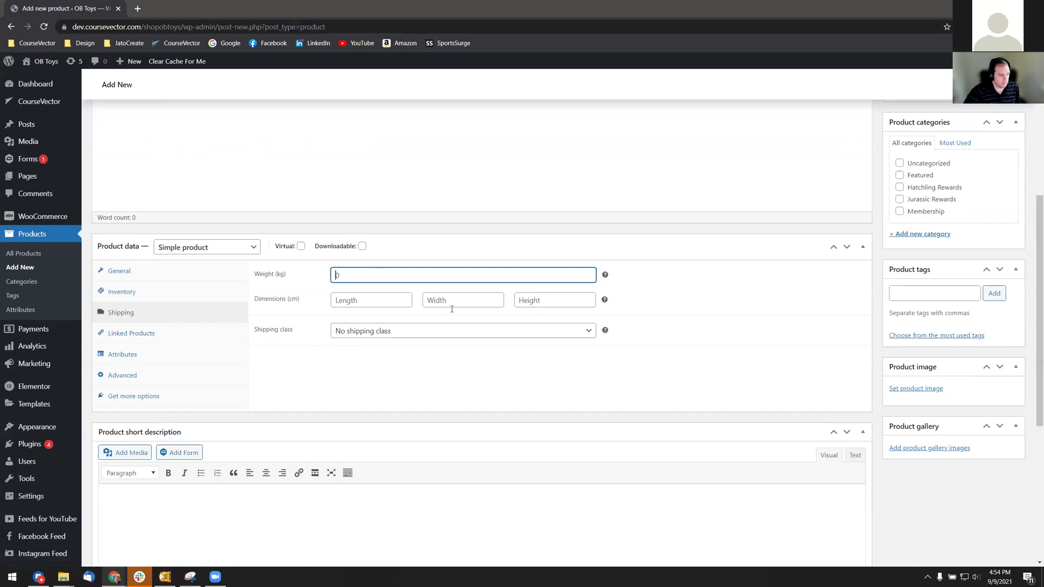
click(411, 331)
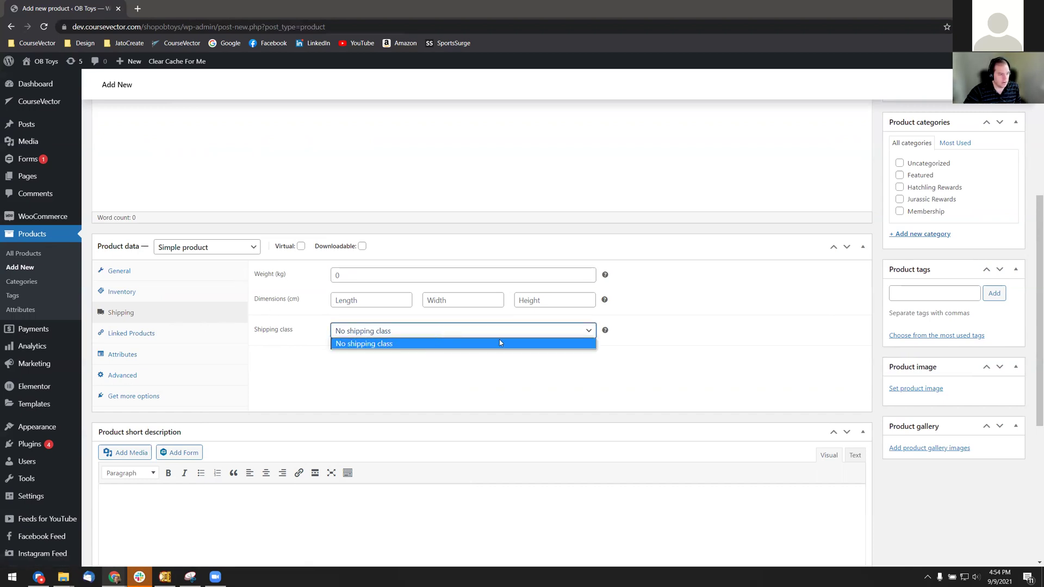
click(350, 279)
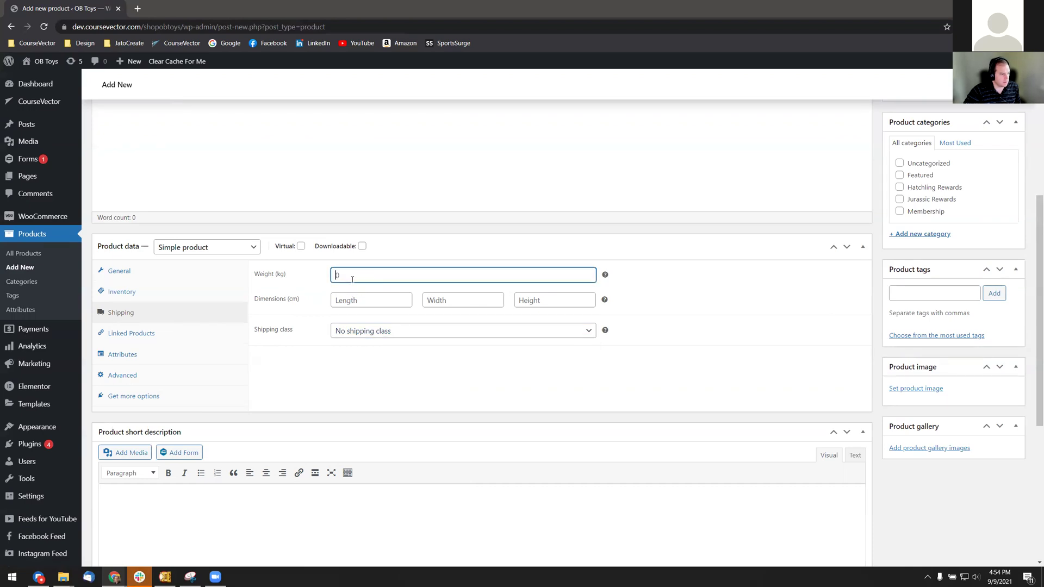
text(10)
- Set the product's length, width and height to 10 cm each and keep No shipping class
click(366, 297)
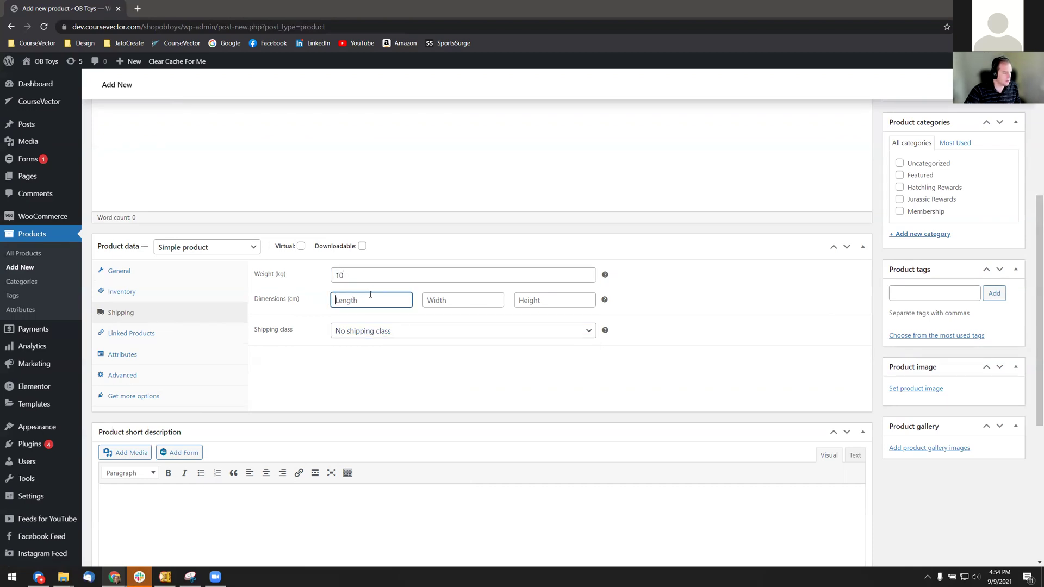
text(10)
key(Tab)
text(10)
key(Tab)
text(10)
key(Tab)
click(384, 330)
click(385, 361)
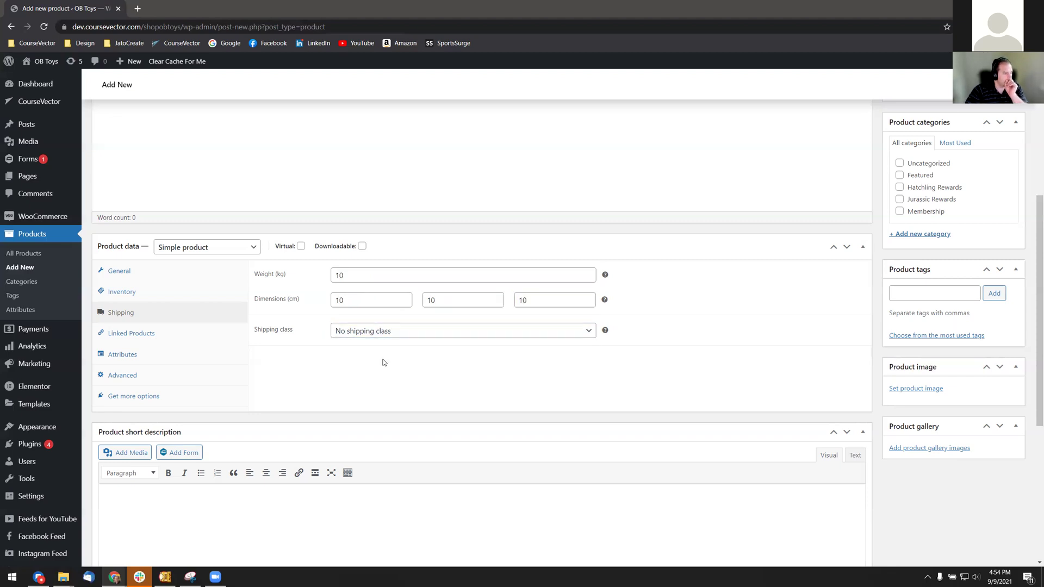
mouse_move(605, 332)
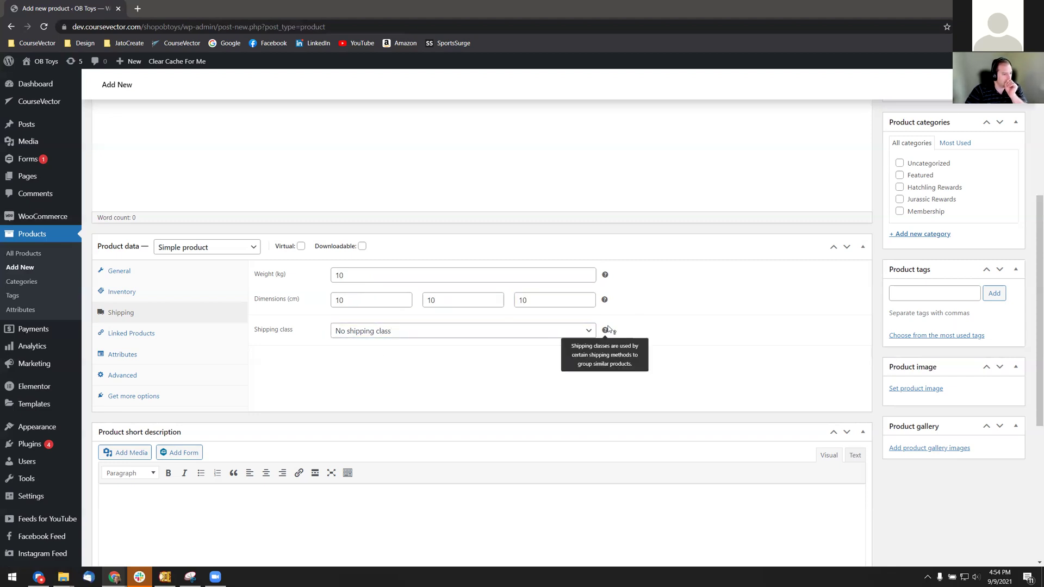
- Look through the upsell and cross-sell fields of the linked products and the custom product attribute choices
click(141, 337)
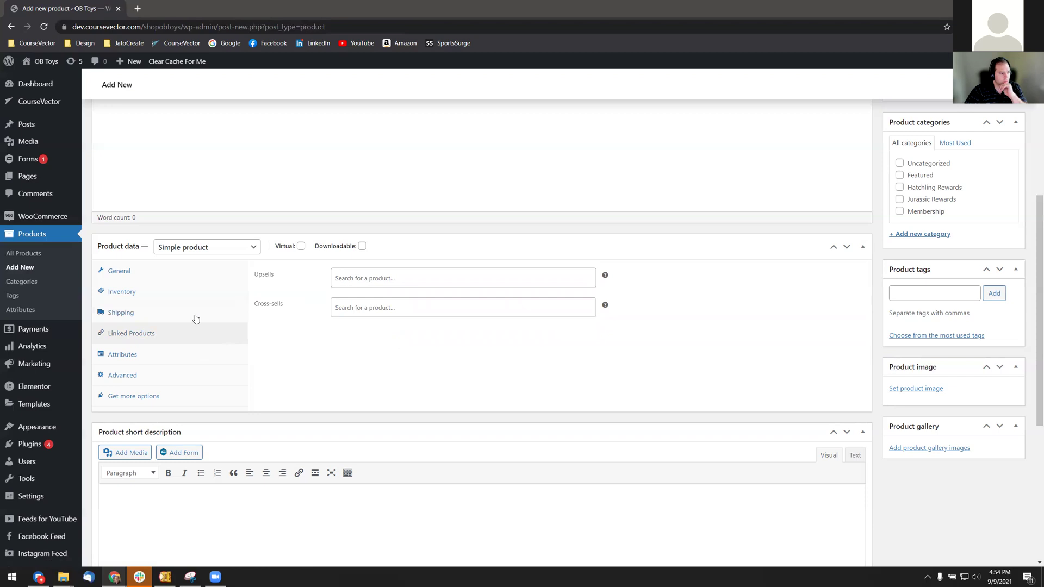
click(403, 283)
click(411, 333)
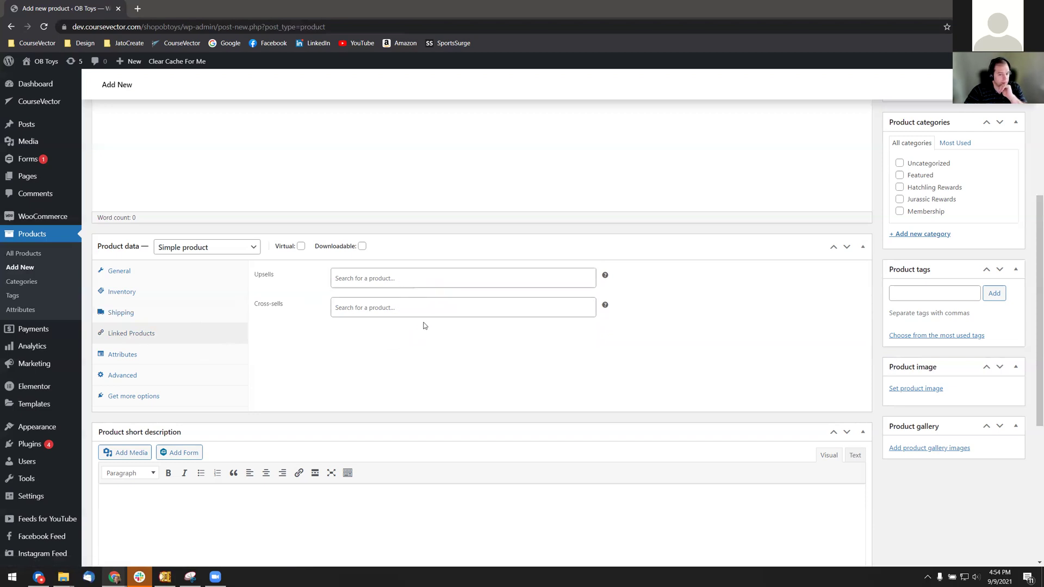
click(372, 282)
click(397, 348)
click(338, 281)
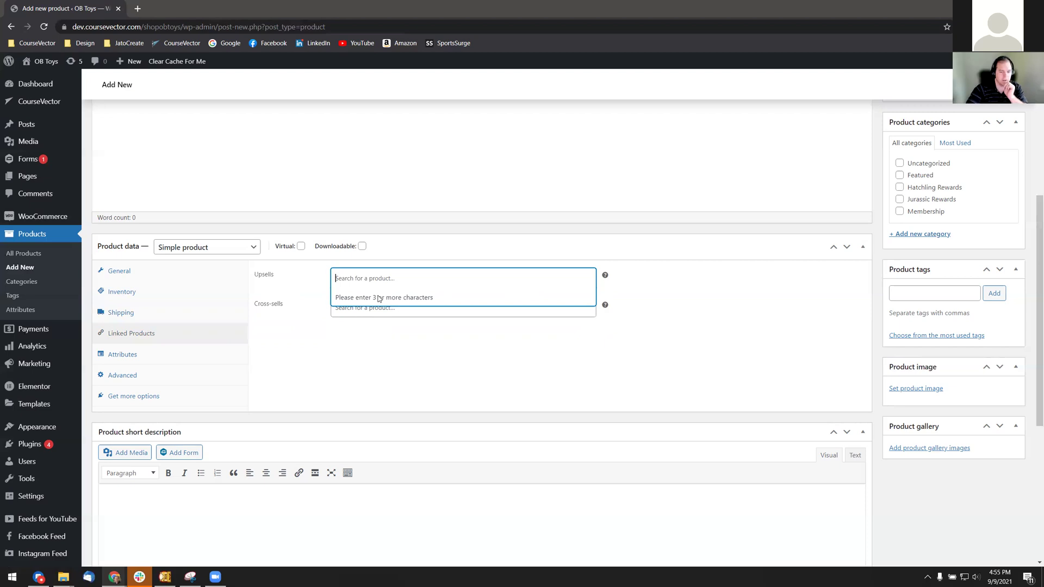
click(303, 338)
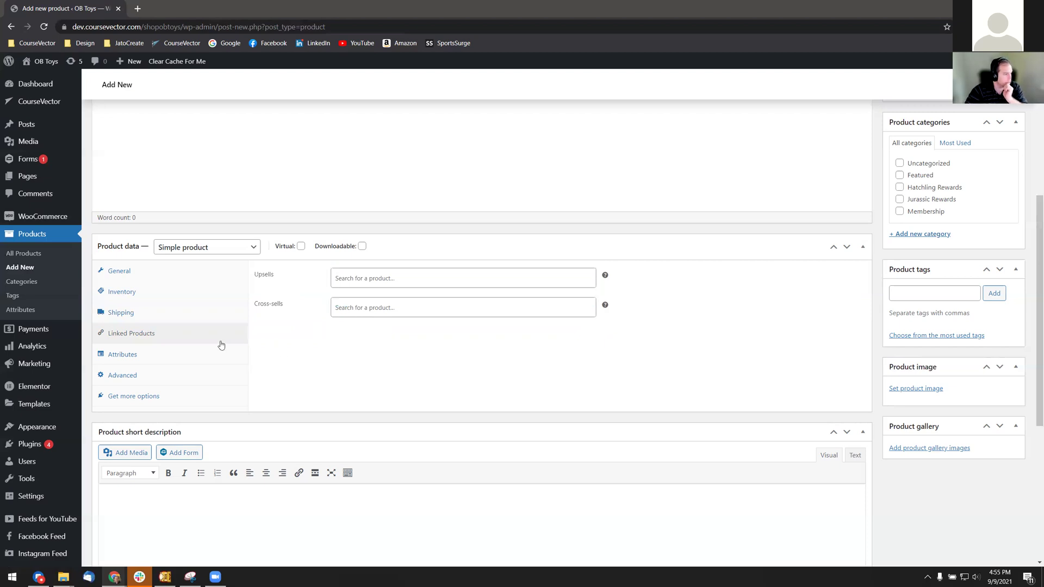
click(146, 361)
click(320, 277)
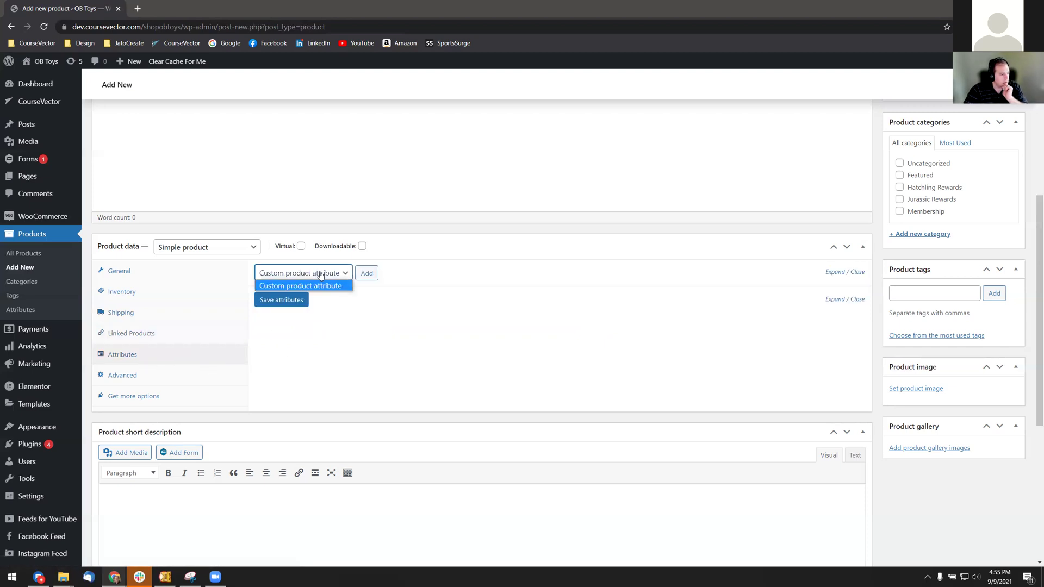
click(361, 304)
- Return to the product's shipping settings and review the weight and dimension fields
click(136, 313)
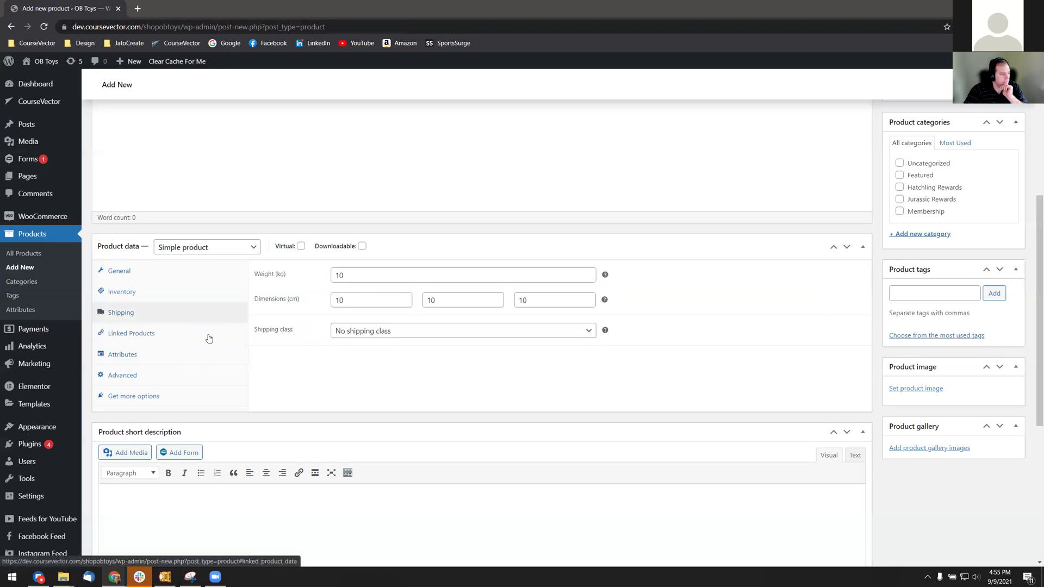
double_click(366, 277)
double_click(343, 300)
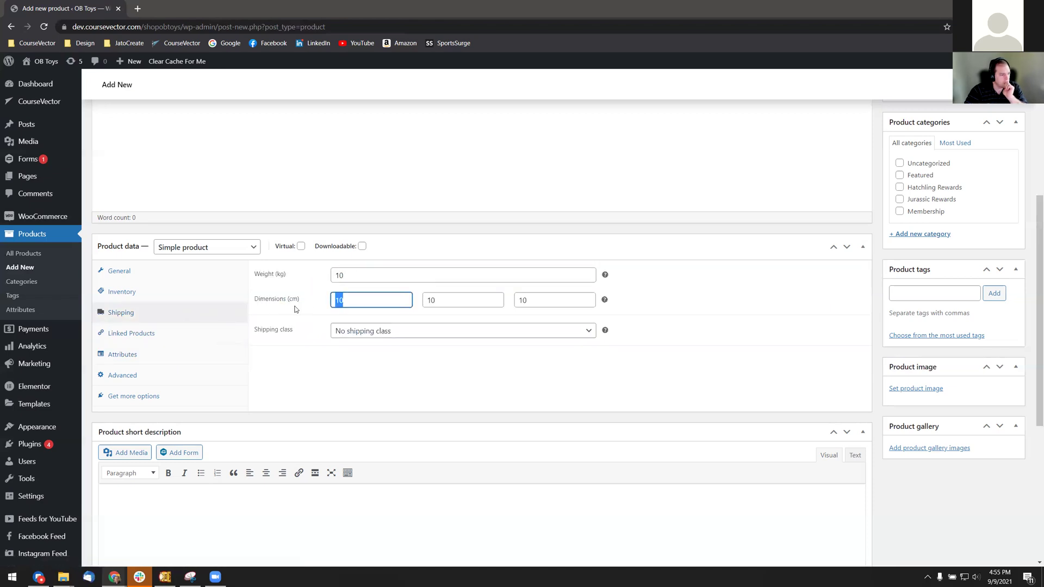
click(585, 356)
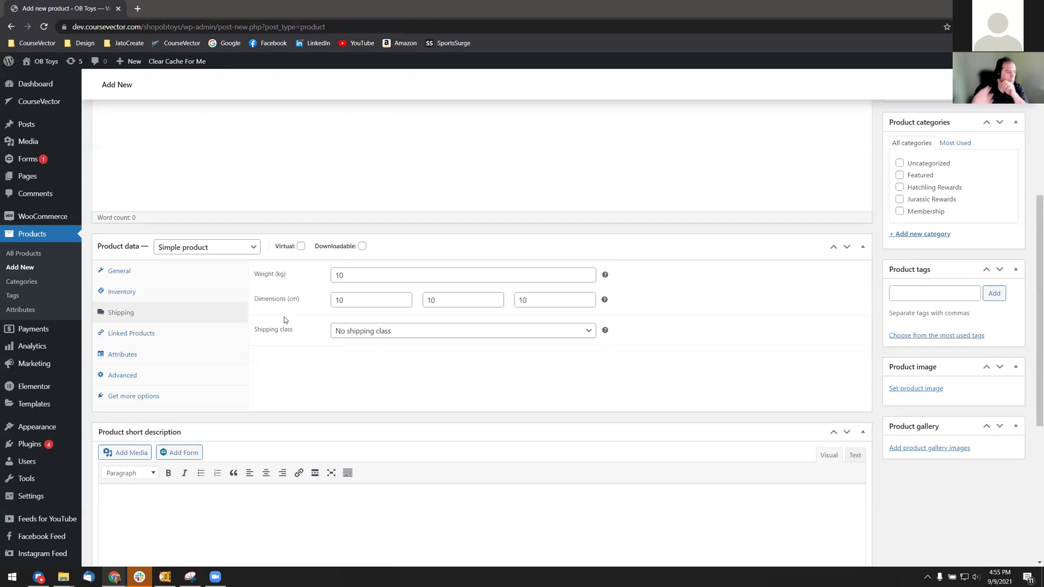
- Clear the length and the weight from the product's shipping settings
click(343, 298)
key(BackSpace)
key(BackSpace)
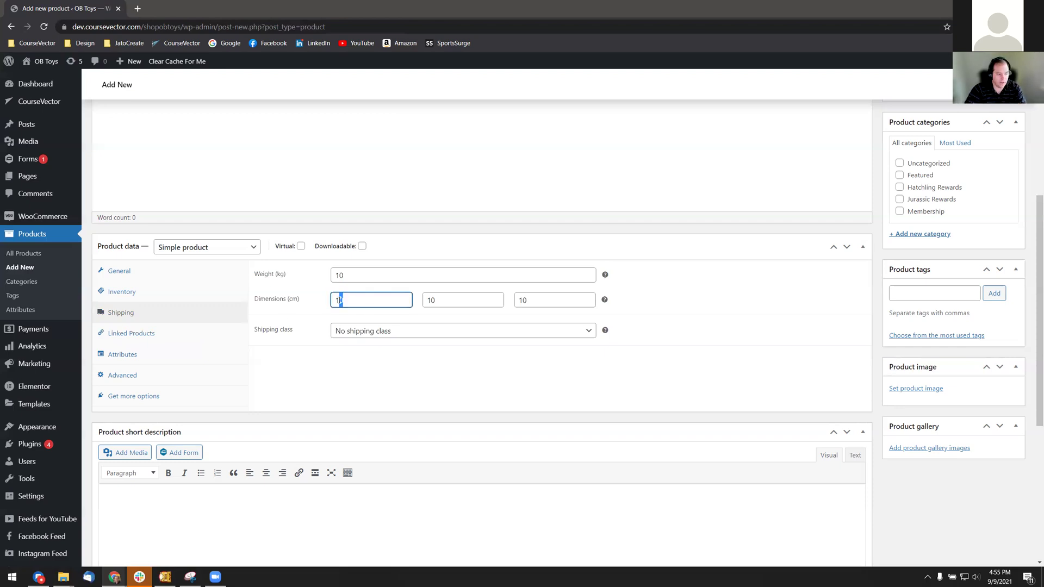
key(shift+Tab)
key(BackSpace)
- Clear the width and height from the product's shipping dimensions
key(Tab)
key(Tab)
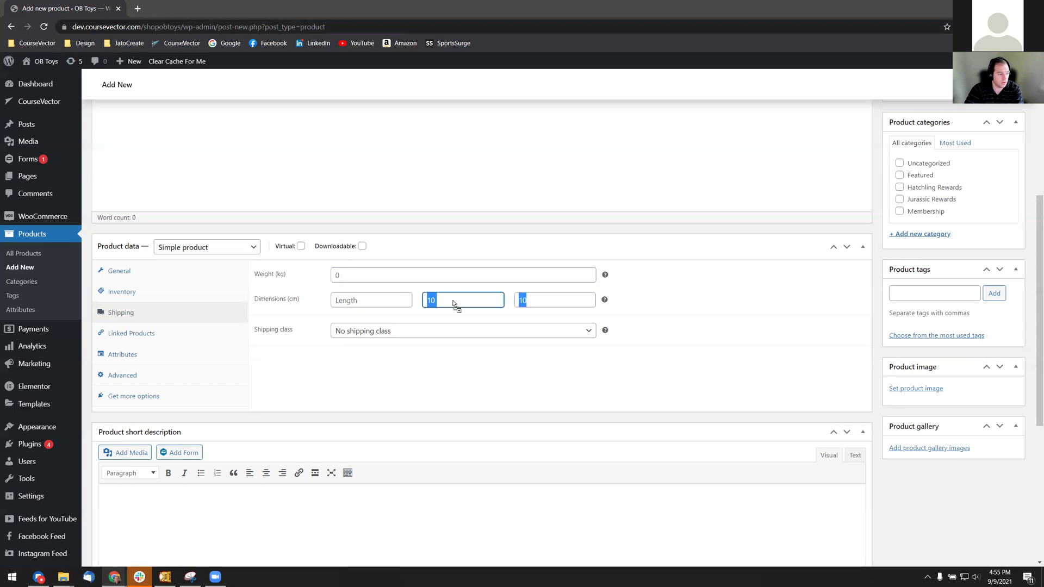
key(Tab)
key(End)
key(BackSpace)
key(BackSpace)
key(shift+Tab)
key(BackSpace)
click(692, 337)
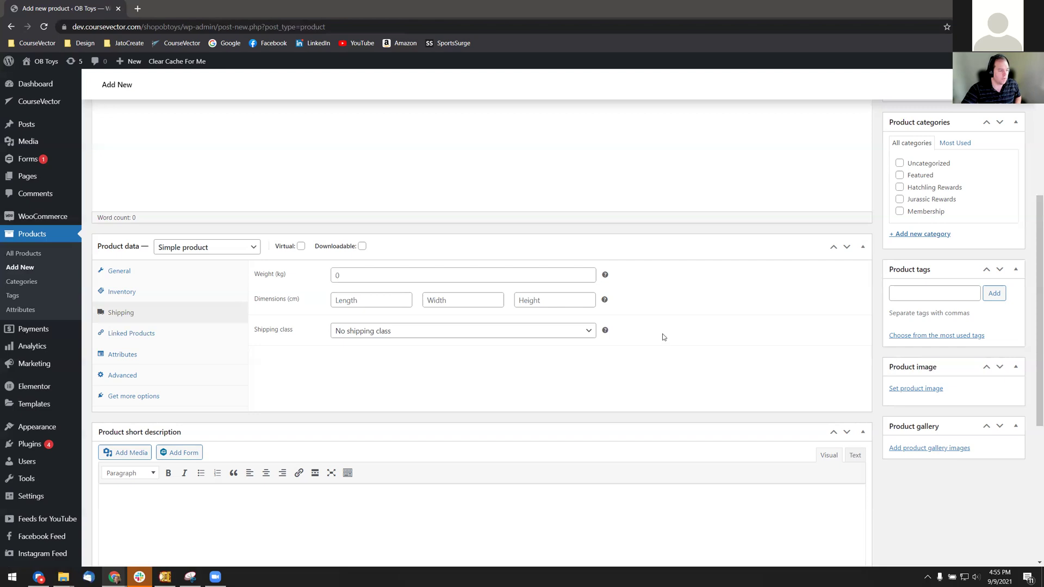
- Look through the product's linked products, attributes, advanced settings and recommended extensions, ending on the general pricing settings
scroll(331, 326, up, 2)
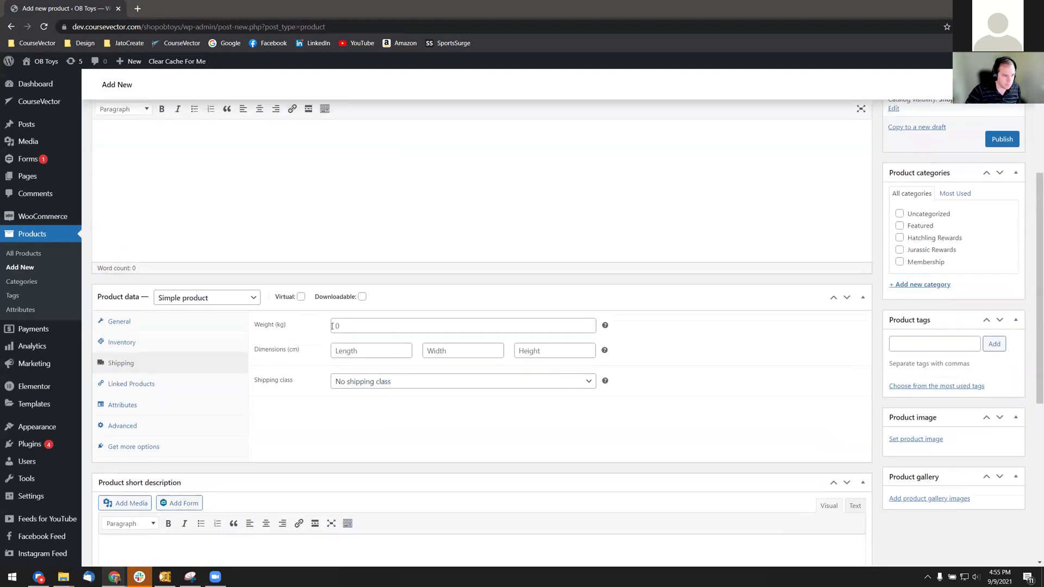
scroll(330, 337, down, 2)
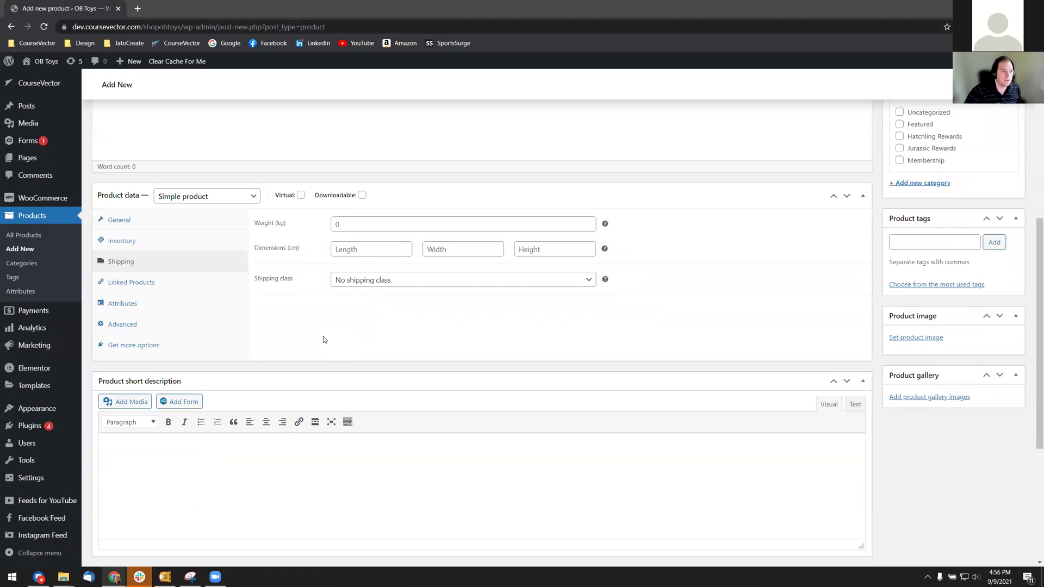
click(157, 284)
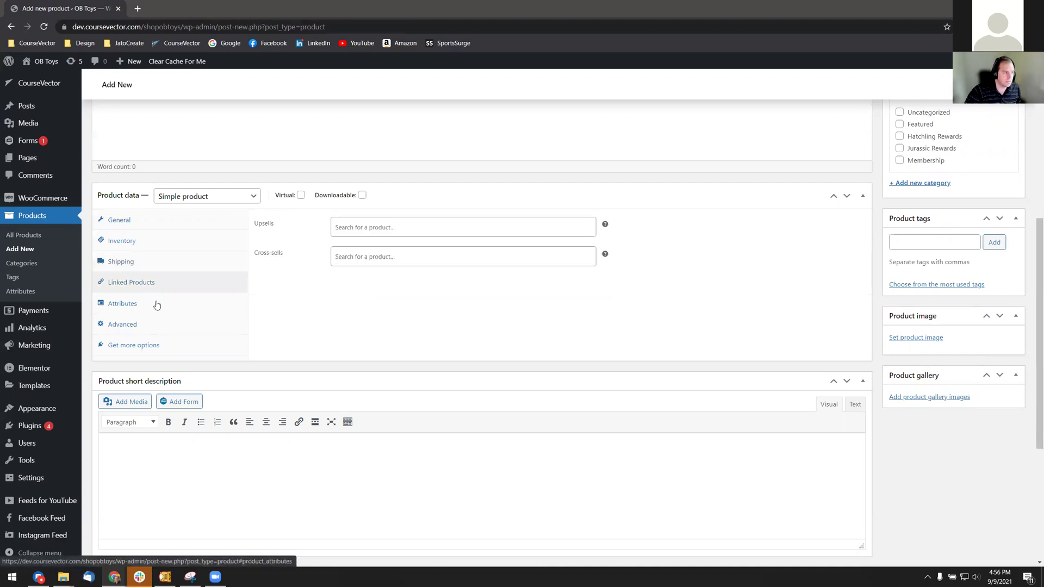
click(157, 305)
click(149, 324)
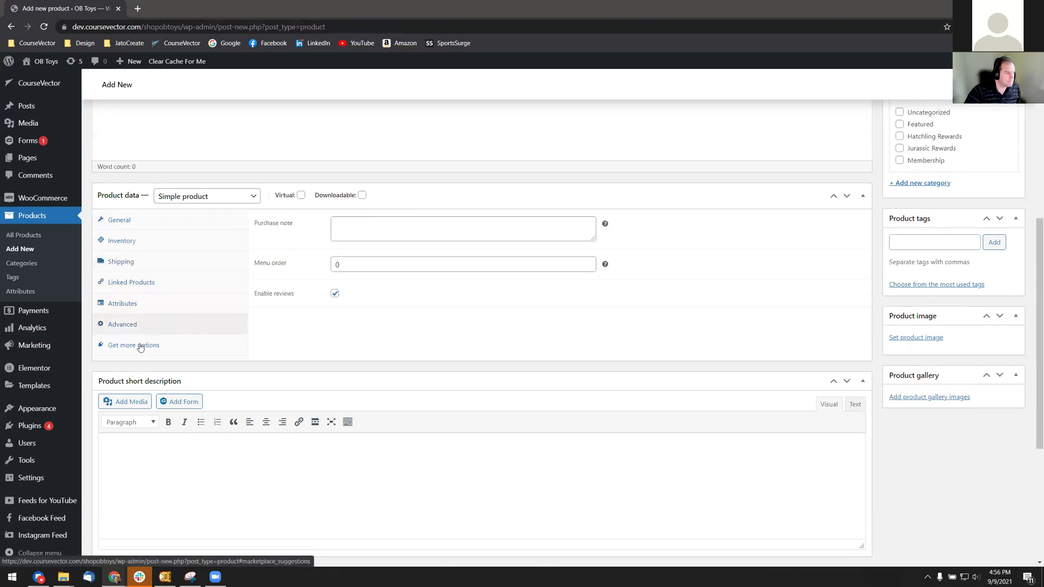
click(140, 347)
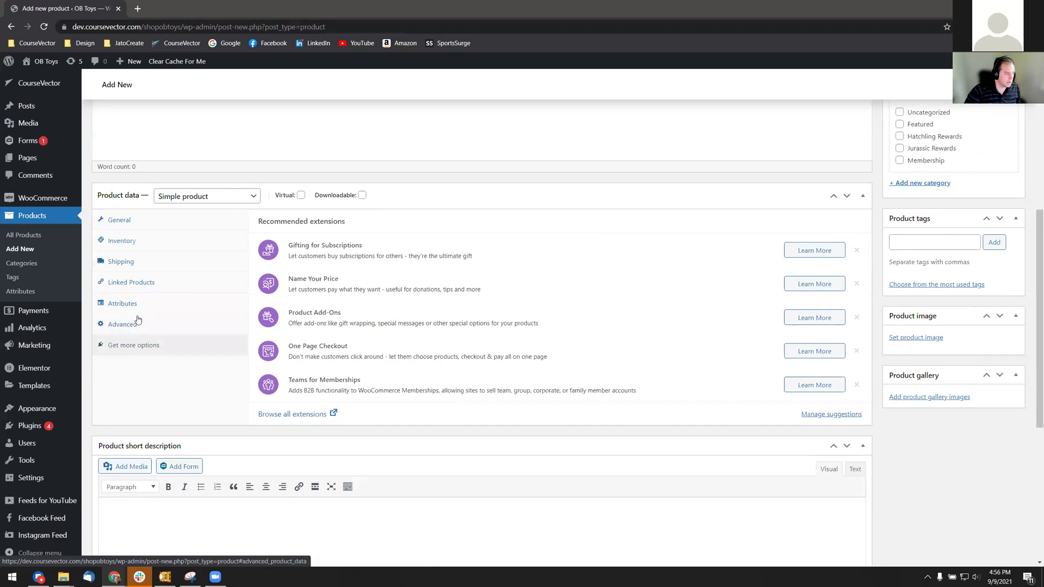
click(121, 230)
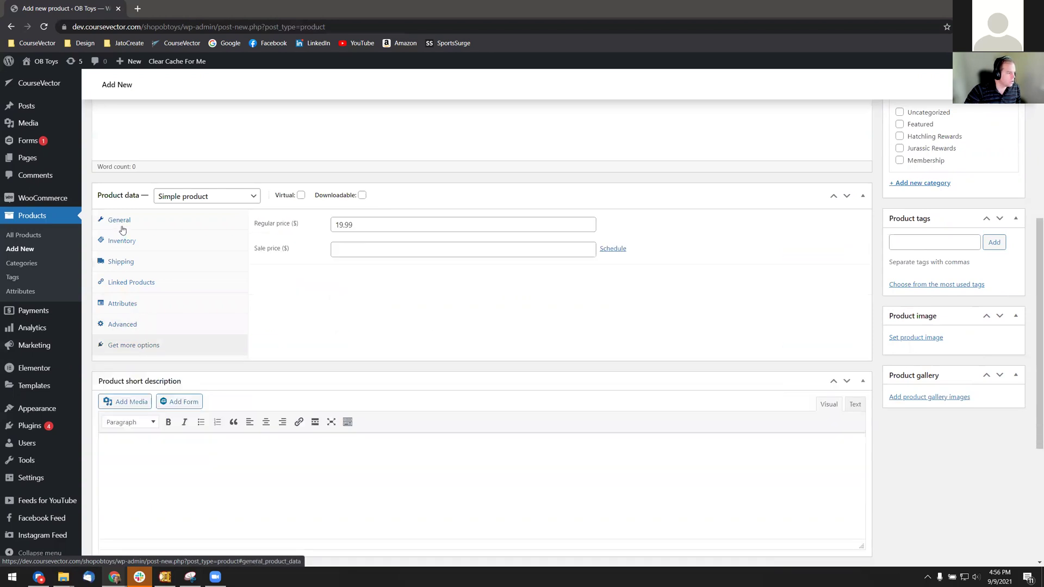
- Open the WooCommerce shipping settings and examine the shipping zones overview
mouse_move(46, 202)
click(131, 314)
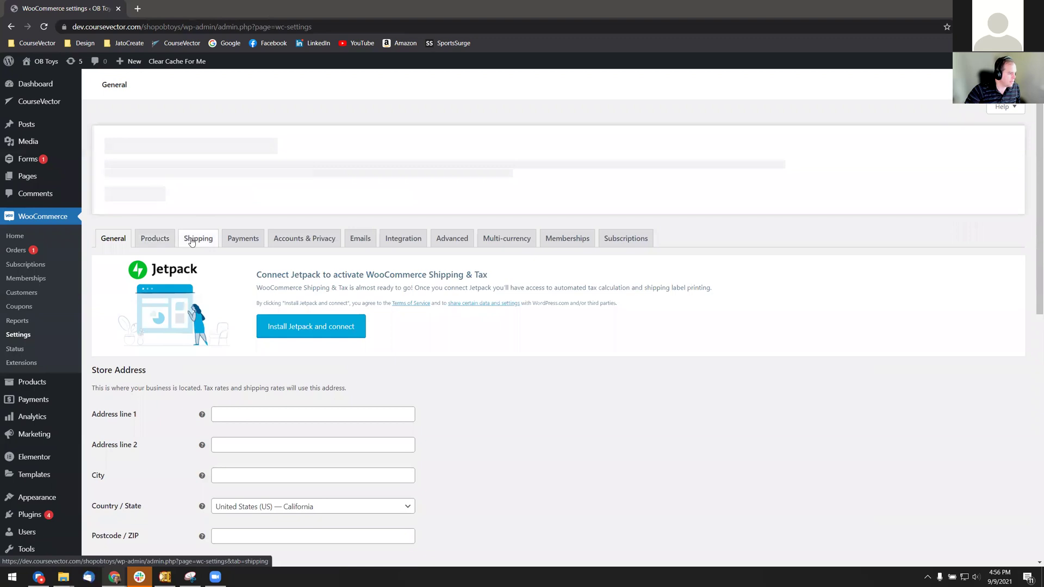
click(209, 235)
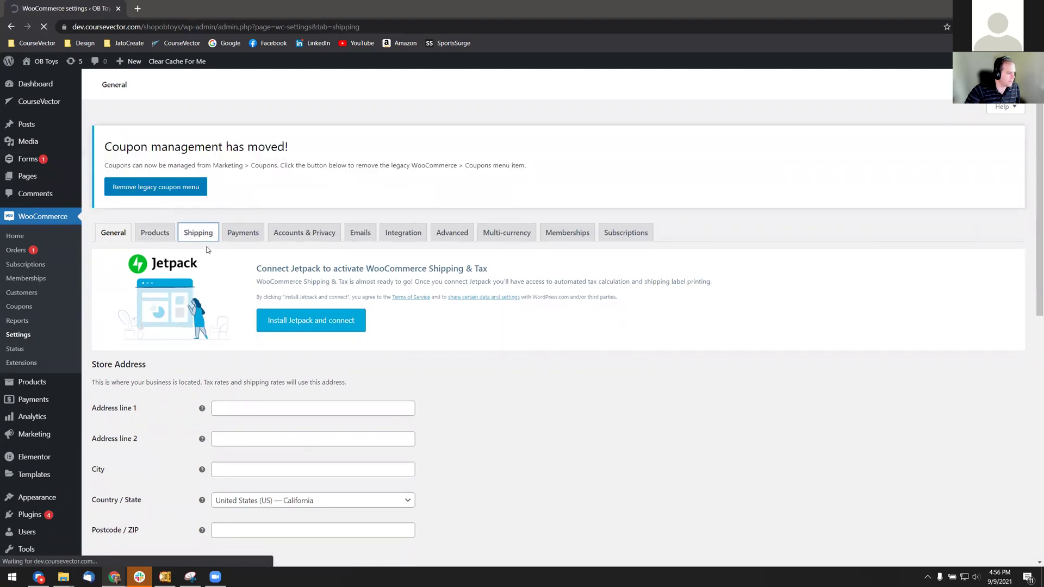
scroll(206, 251, down, 4)
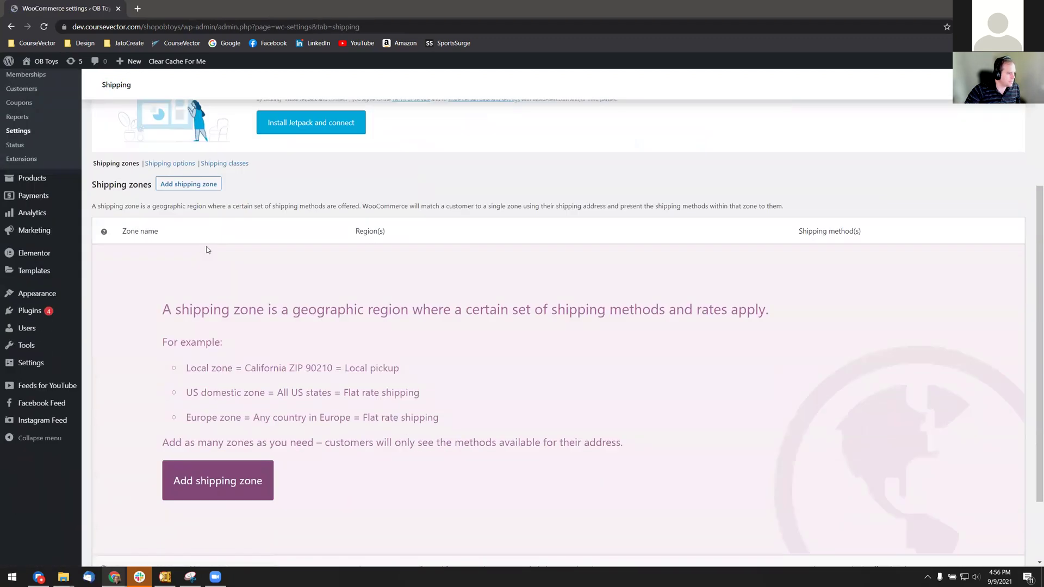
scroll(207, 250, down, 2)
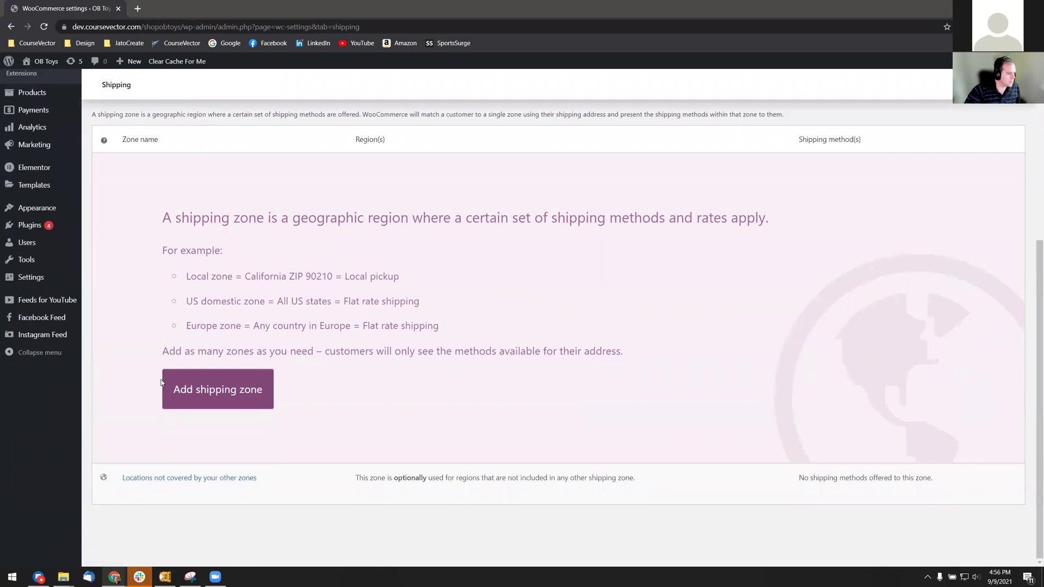
- Open a new shipping zone form and examine its name, region and shipping method fields
click(217, 384)
scroll(218, 369, up, 4)
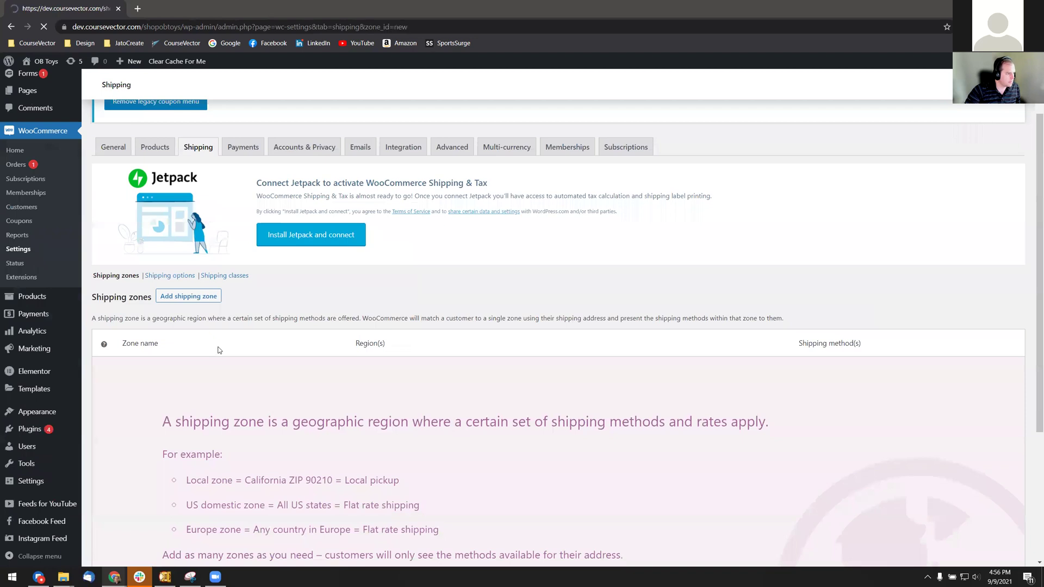
scroll(156, 387, down, 1)
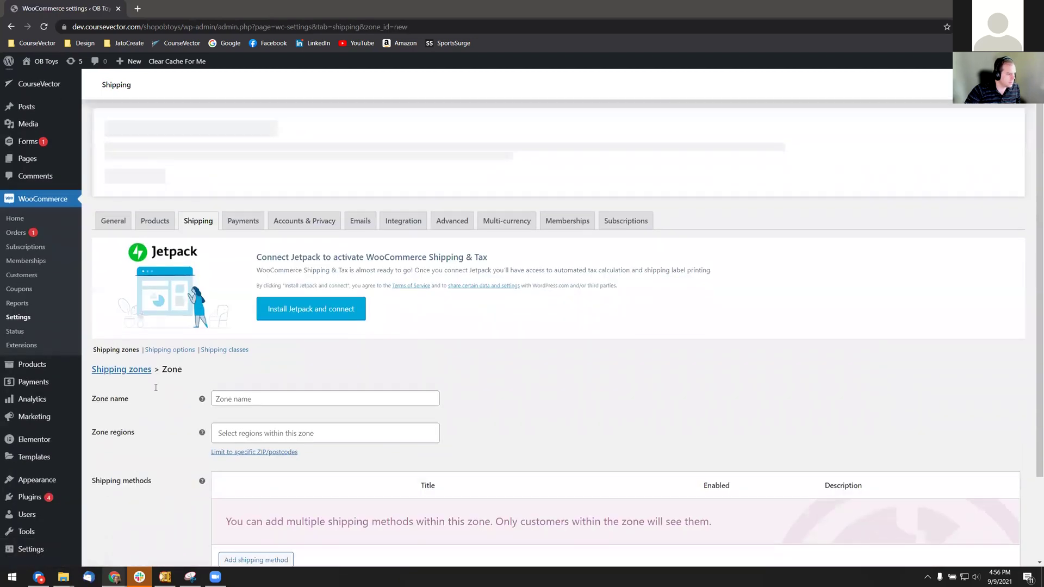
scroll(156, 387, down, 2)
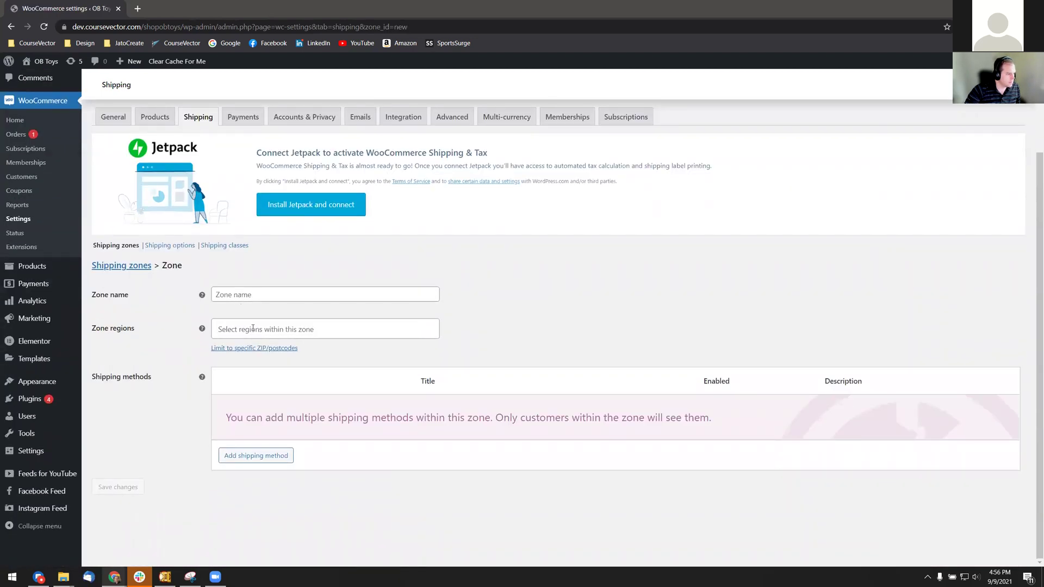
scroll(197, 145, up, 1)
- Reopen the shipping zones overview, and examine the calculation, destination and debug choices in the shipping options
click(202, 172)
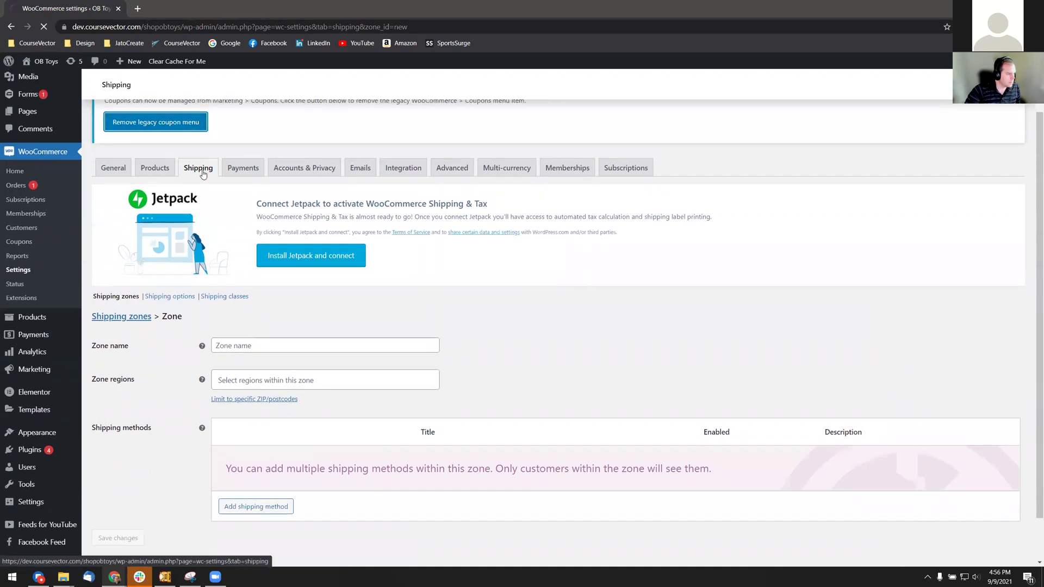
drag(202, 172, 241, 223)
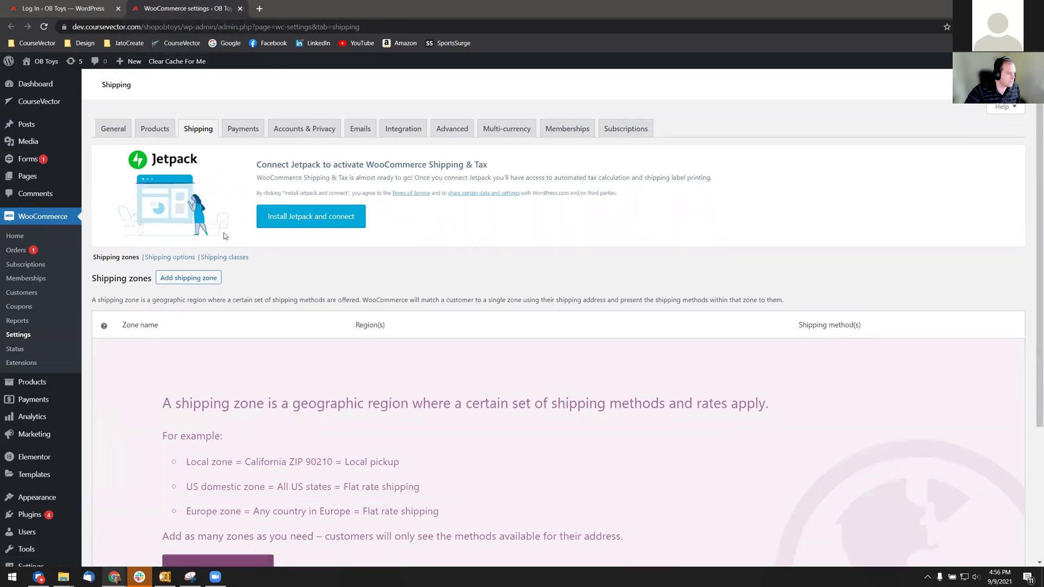
scroll(196, 296, down, 1)
click(177, 206)
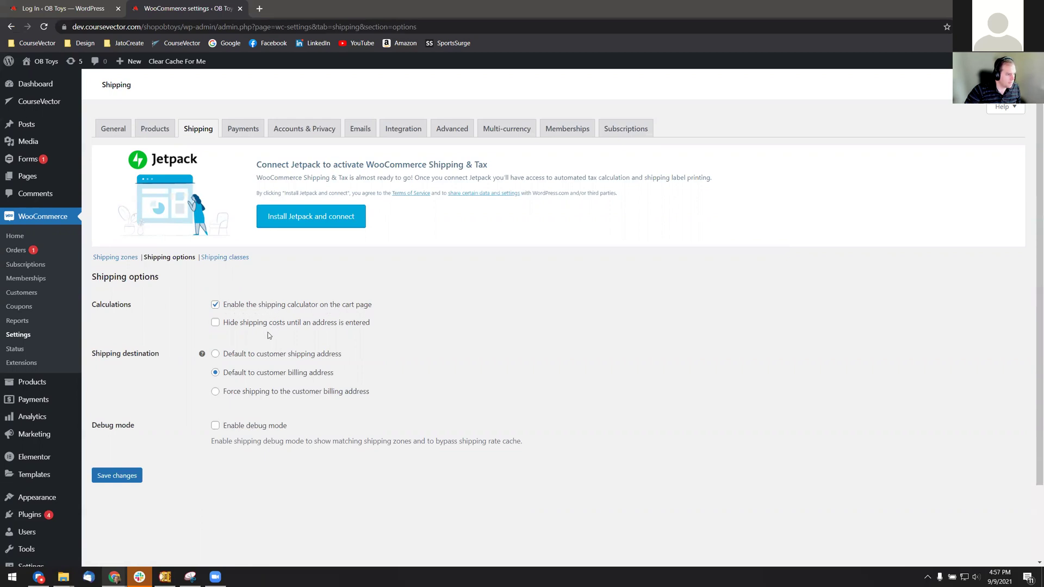
mouse_move(203, 355)
scroll(352, 355, down, 2)
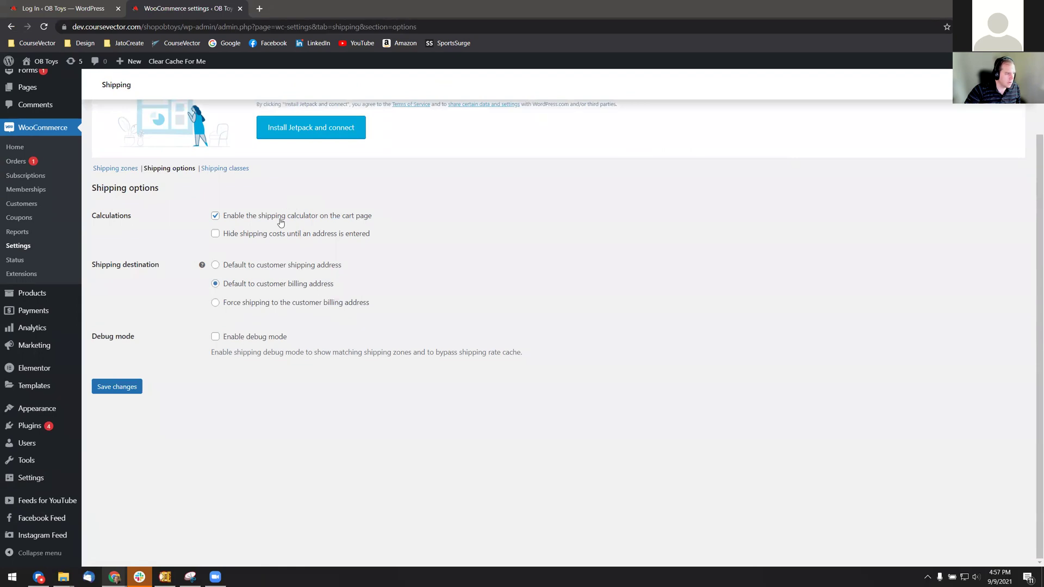
- Start a blank shipping class with name, slug and description fields, and leave it unsaved for the shipping options
click(214, 168)
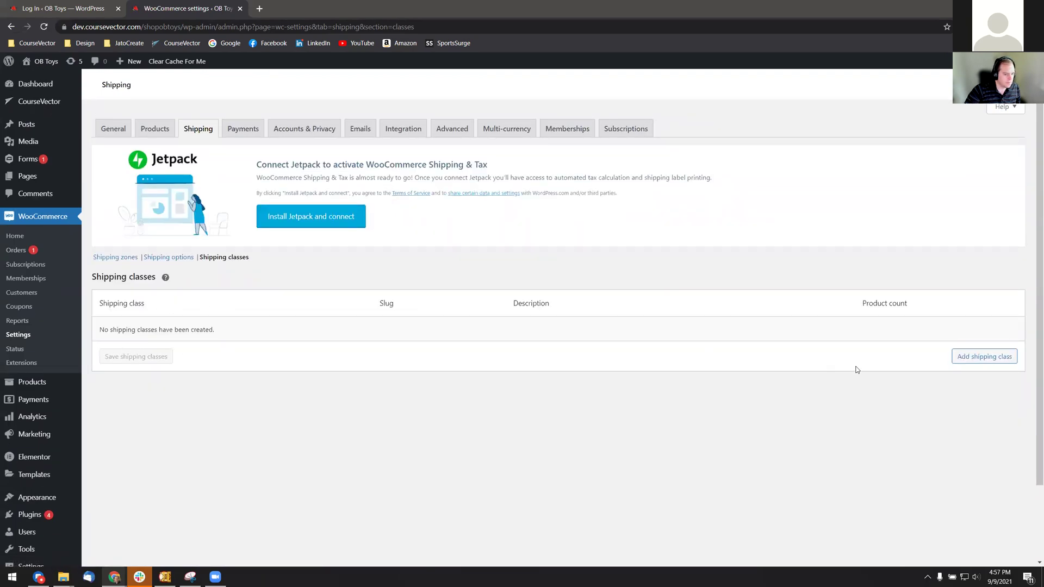
click(1001, 357)
click(196, 333)
key(Tab)
key(Tab)
drag(980, 384, 598, 375)
click(268, 277)
click(161, 258)
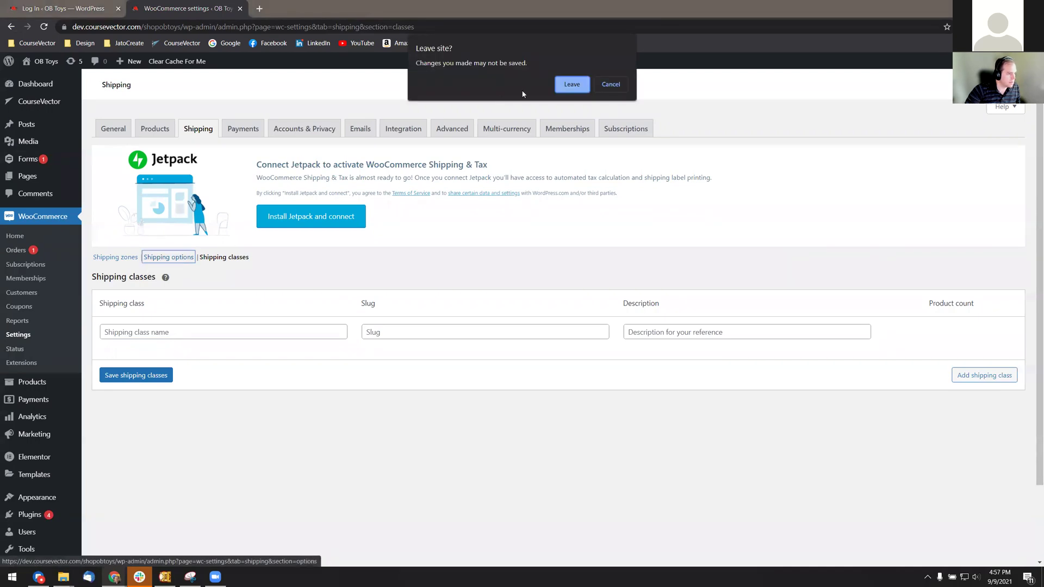
click(572, 86)
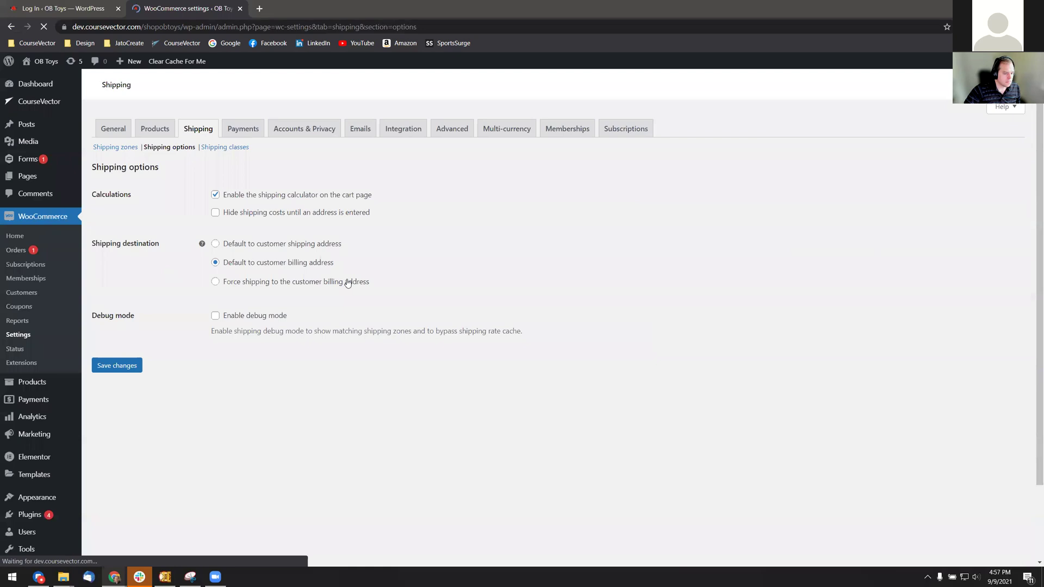
- Review the shipping options and the multi-currency settings, and return to the shipping zones overview
scroll(301, 280, down, 2)
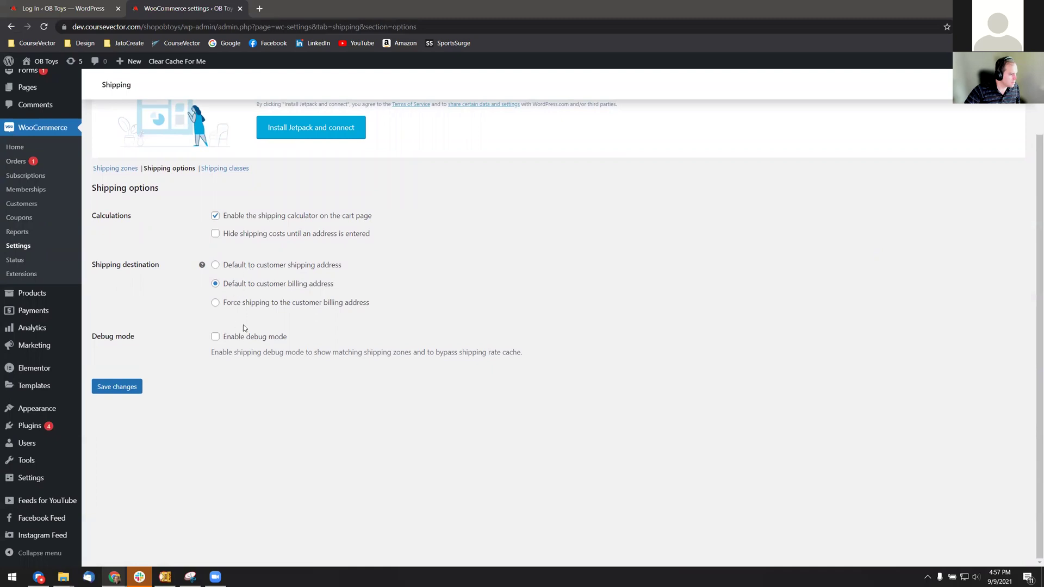
scroll(243, 326, up, 2)
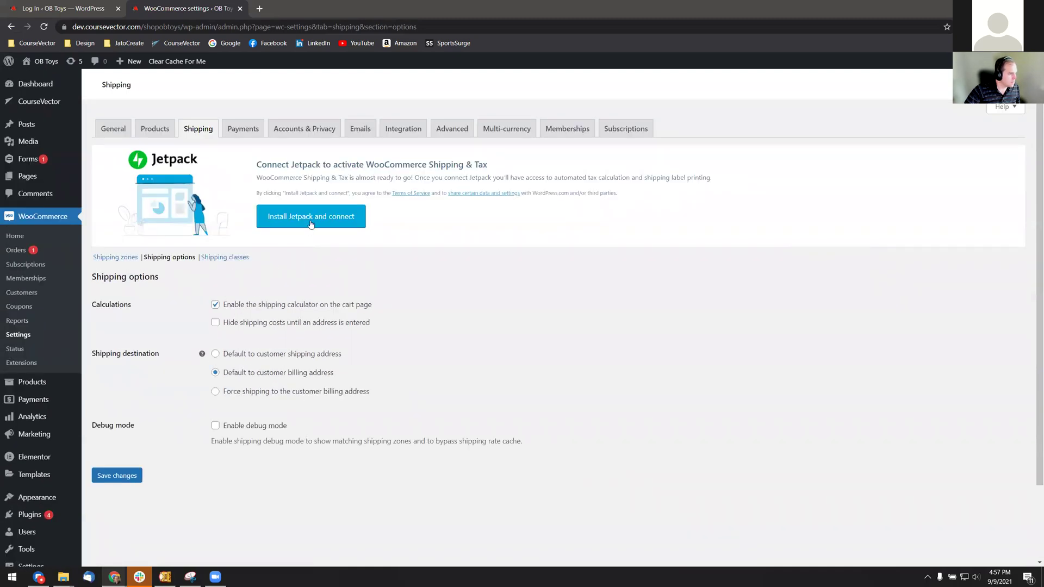
click(509, 130)
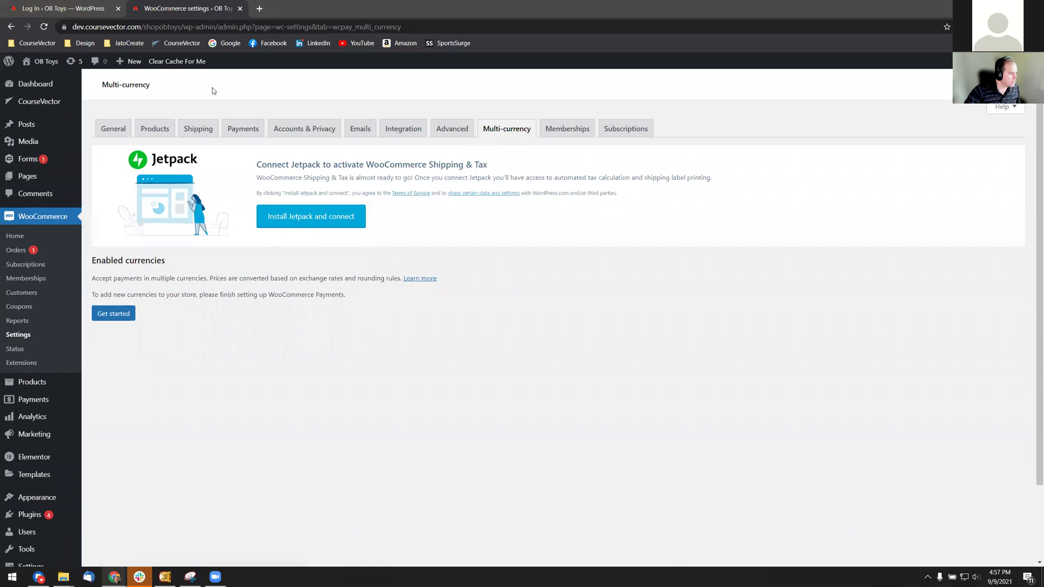
click(183, 130)
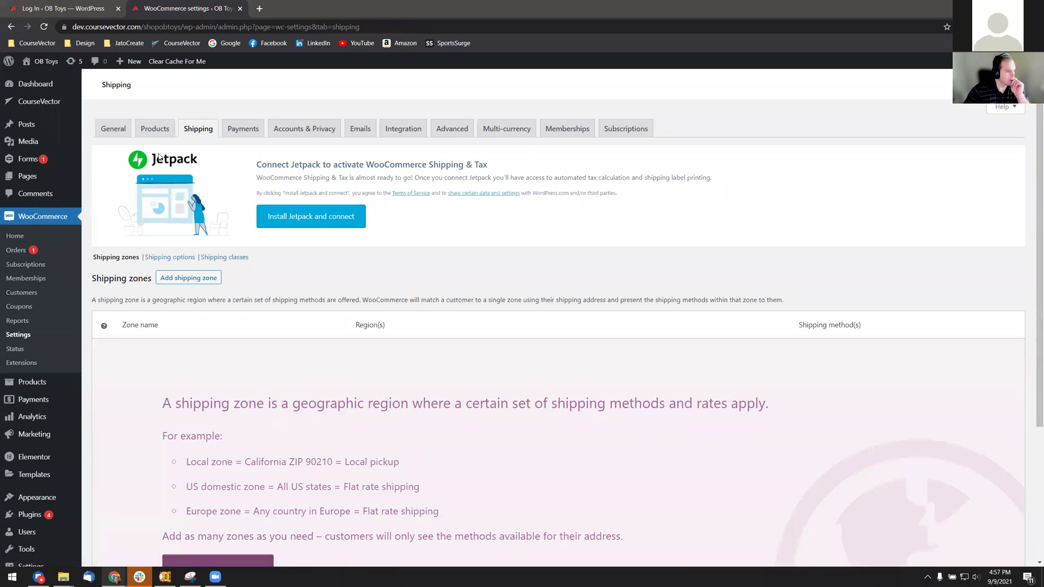
- In the general store settings, limit selling locations to specific countries and choose United States (US)
click(113, 128)
scroll(131, 179, down, 3)
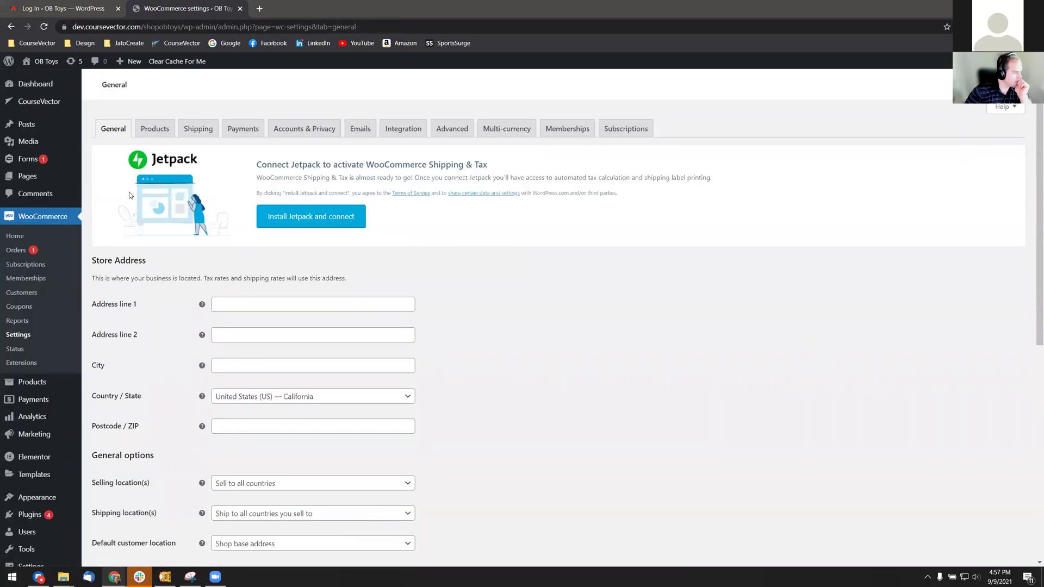
scroll(127, 214, down, 4)
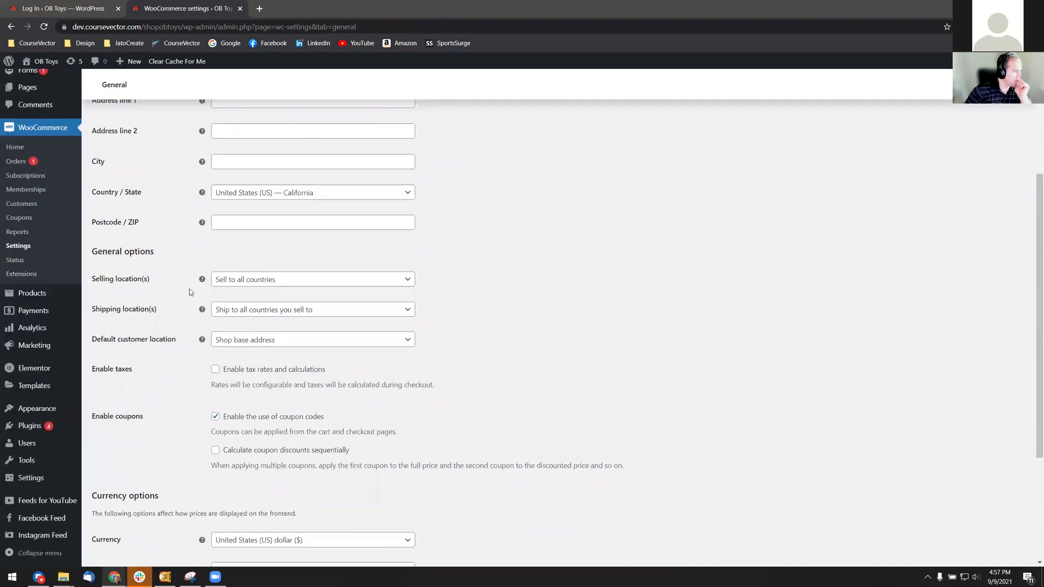
scroll(163, 244, up, 4)
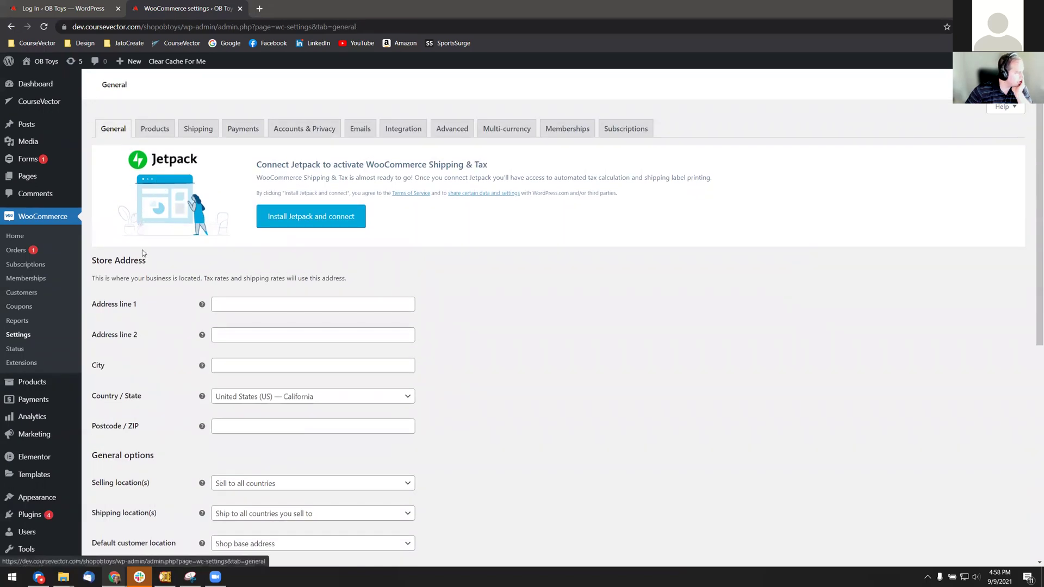
scroll(111, 174, down, 2)
scroll(126, 277, down, 2)
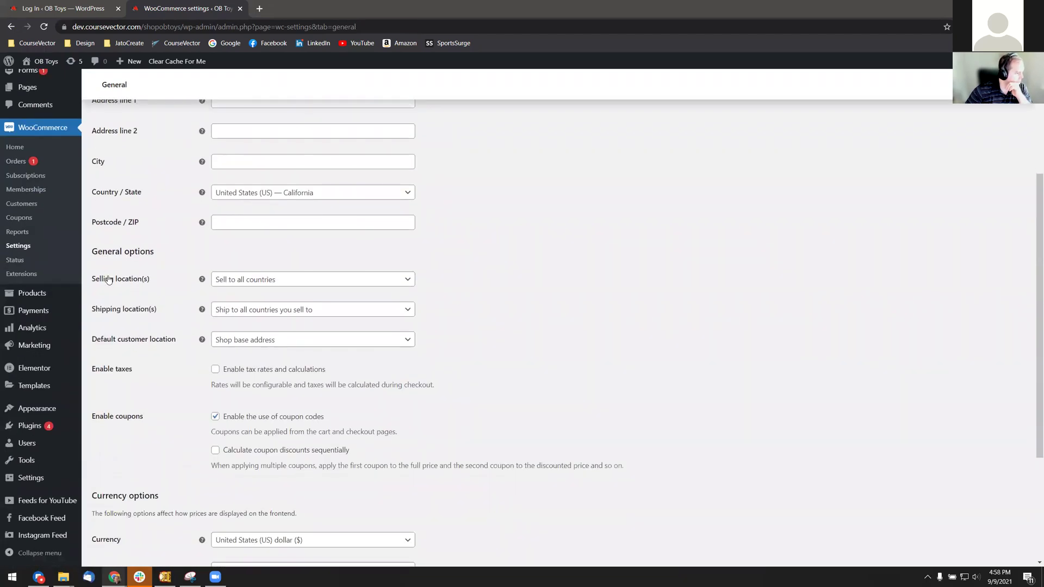
click(245, 279)
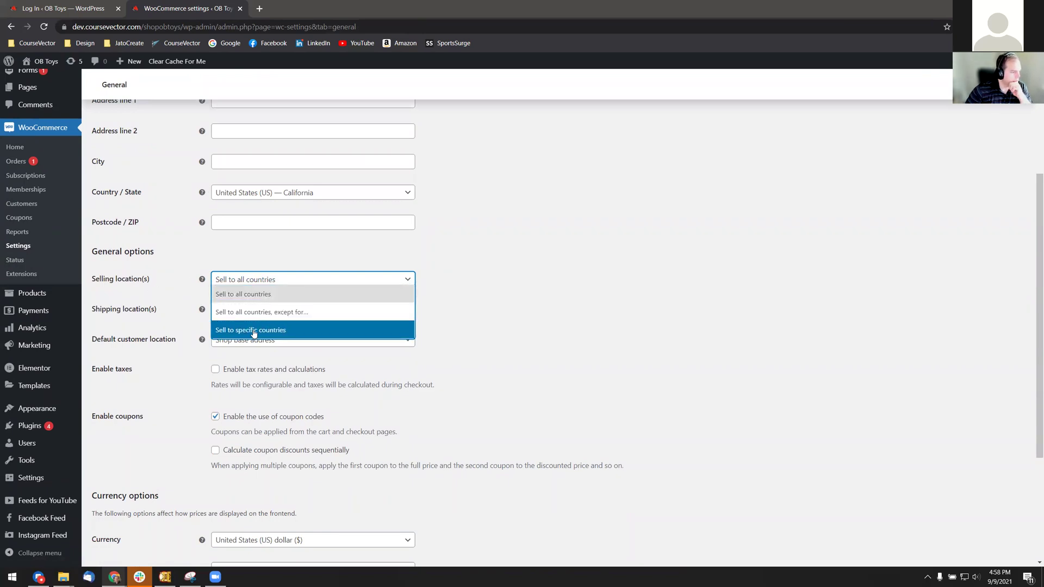
click(254, 330)
click(272, 308)
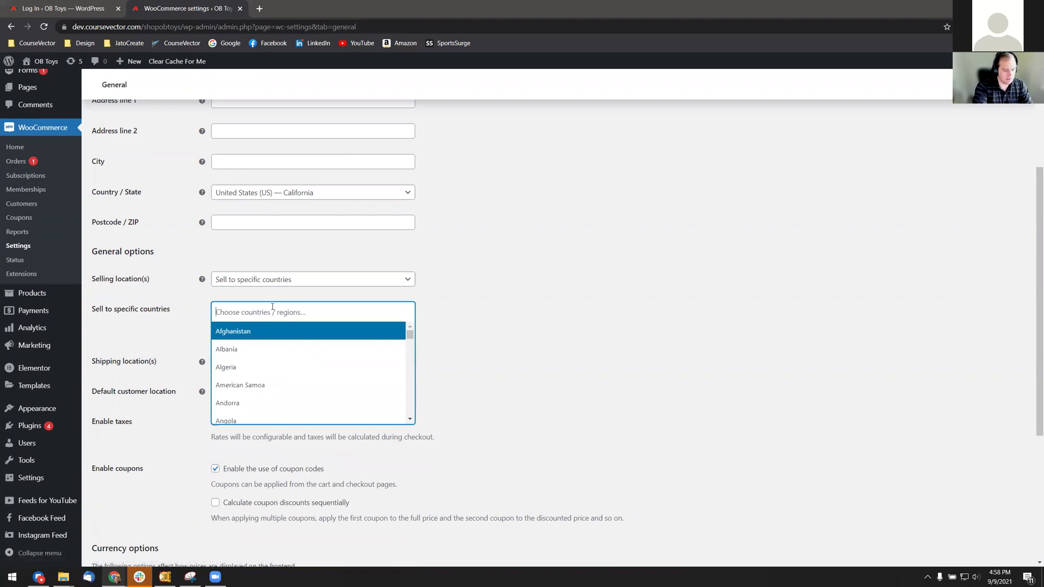
text(united)
click(278, 365)
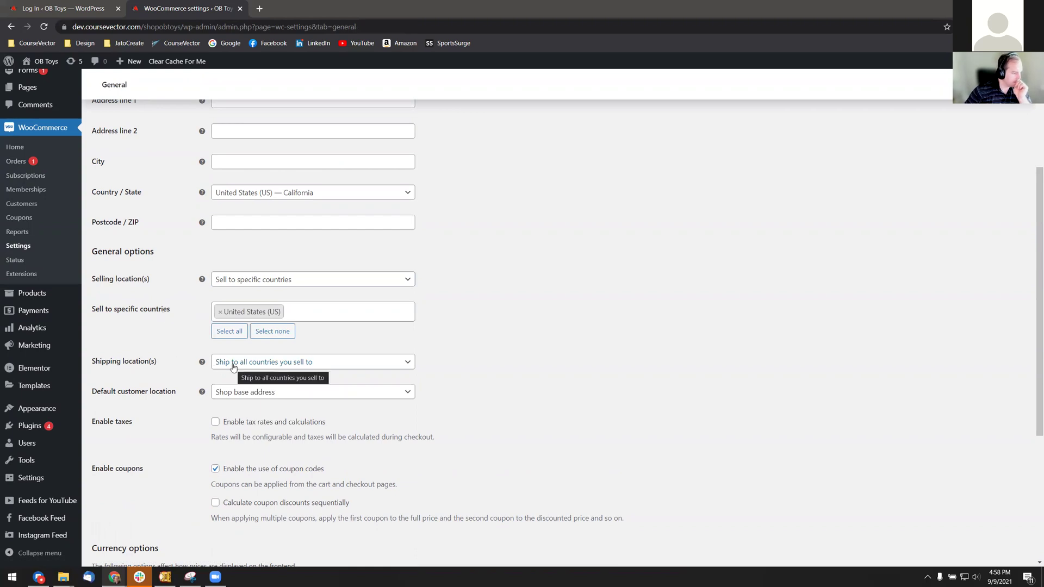
- Set the shipping locations to Ship to specific countries only and clear the chosen selling countries
click(294, 362)
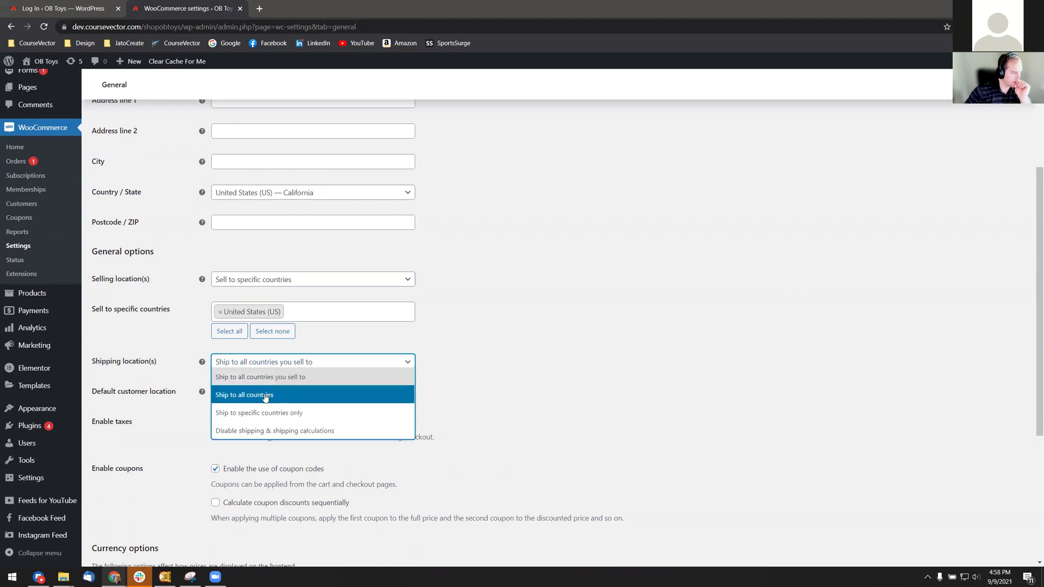
click(266, 422)
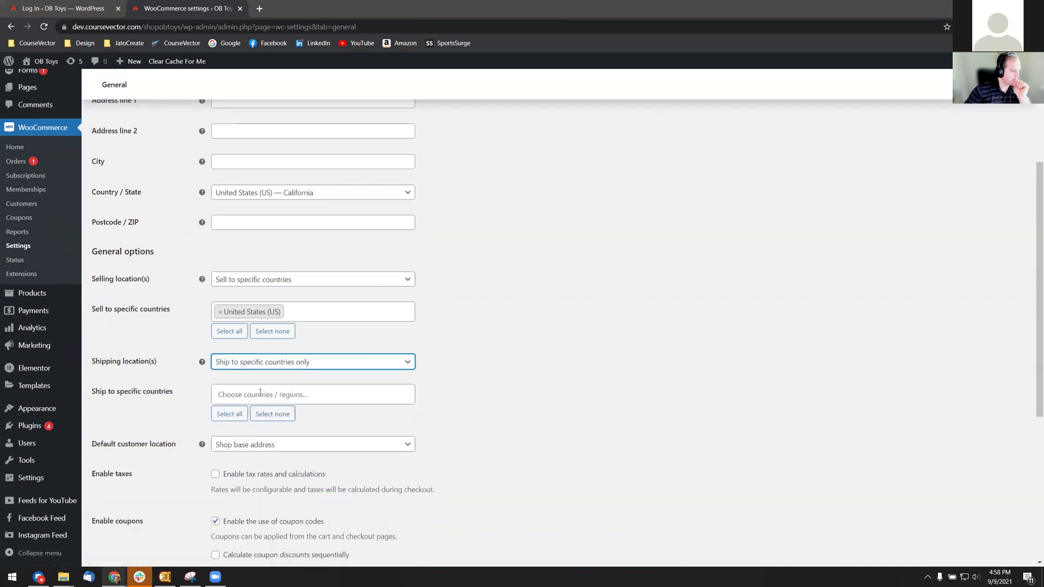
click(238, 313)
click(297, 316)
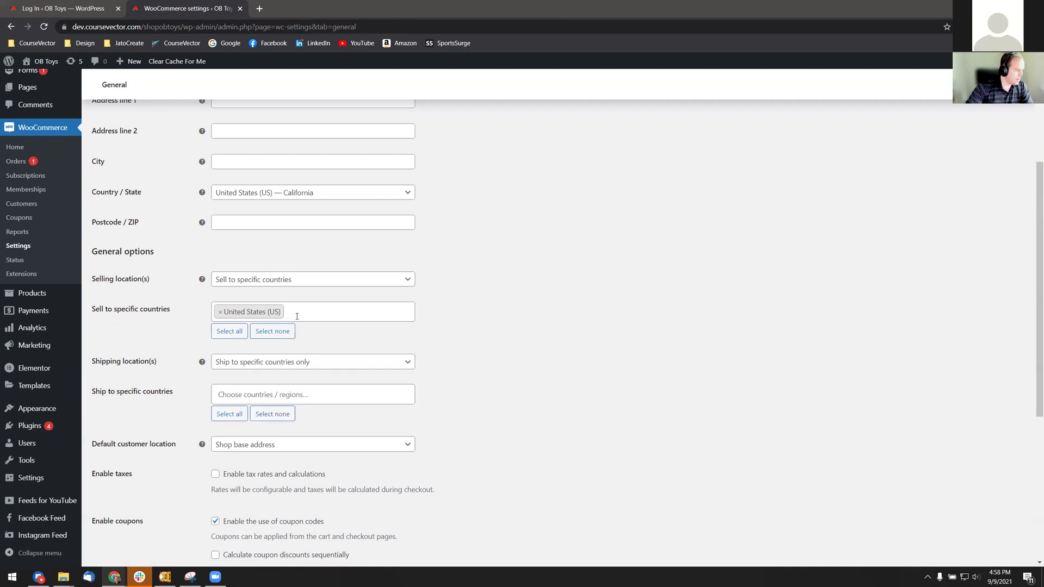
click(279, 314)
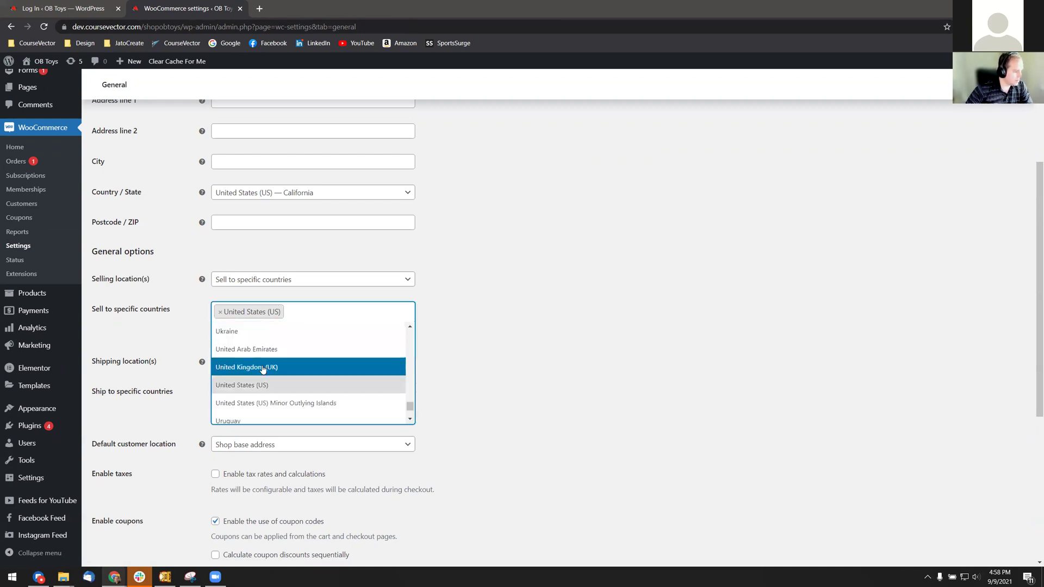
click(240, 317)
click(279, 332)
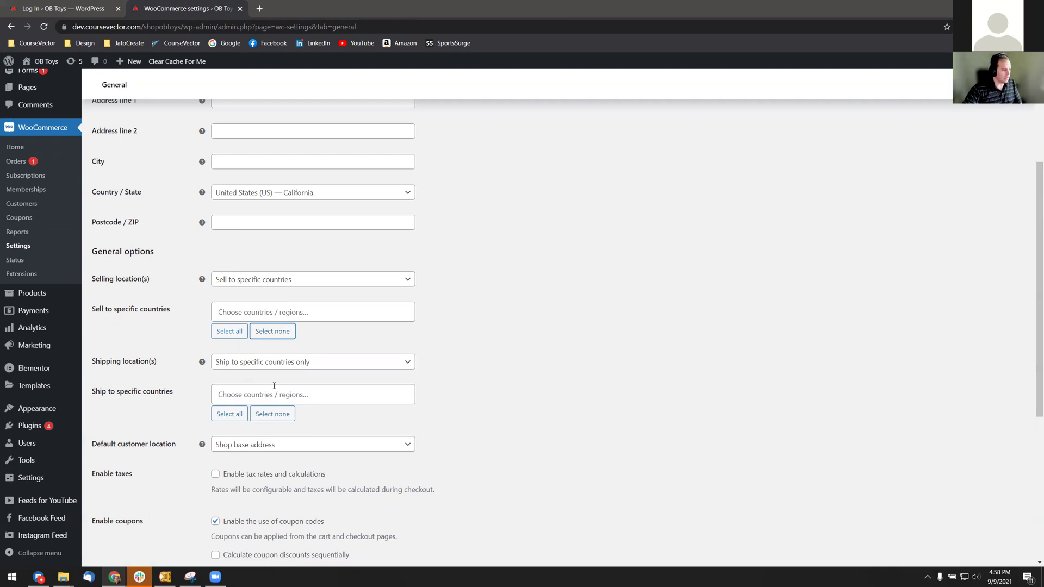
click(265, 401)
click(560, 351)
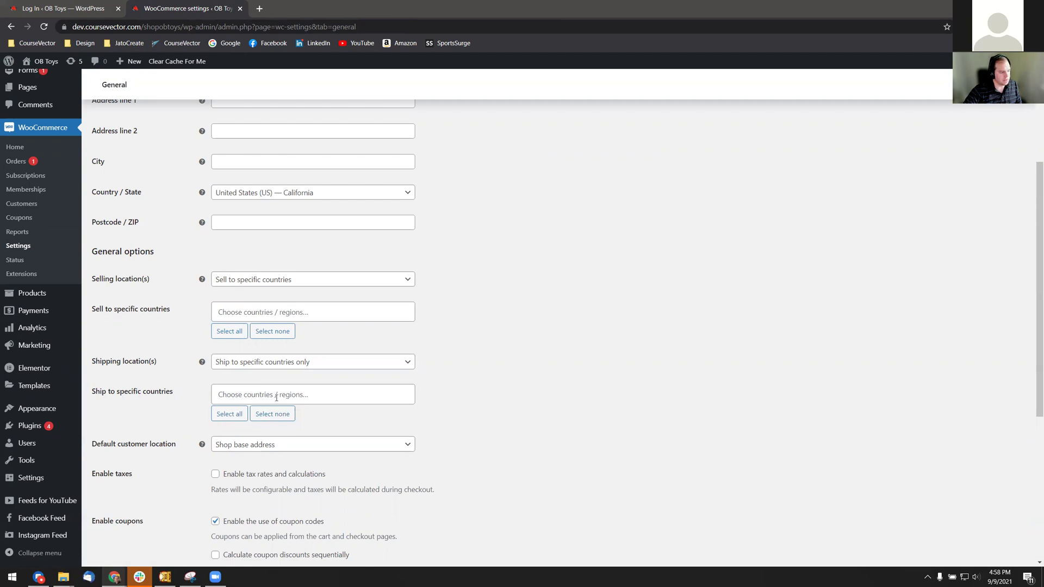
click(375, 394)
click(422, 390)
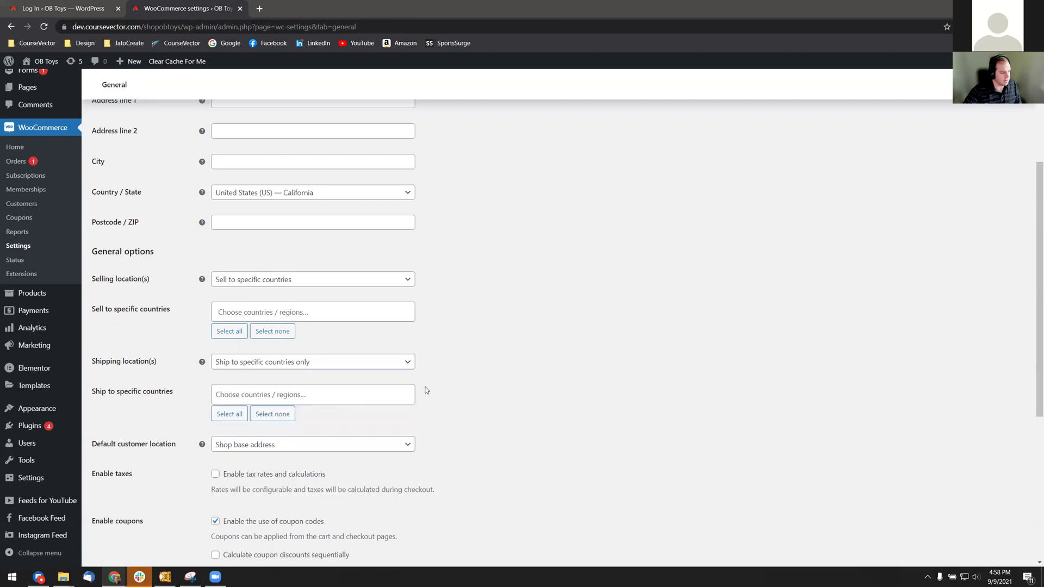
- Leave the general settings without saving and open the WooCommerce Payments setup page
scroll(183, 416, up, 4)
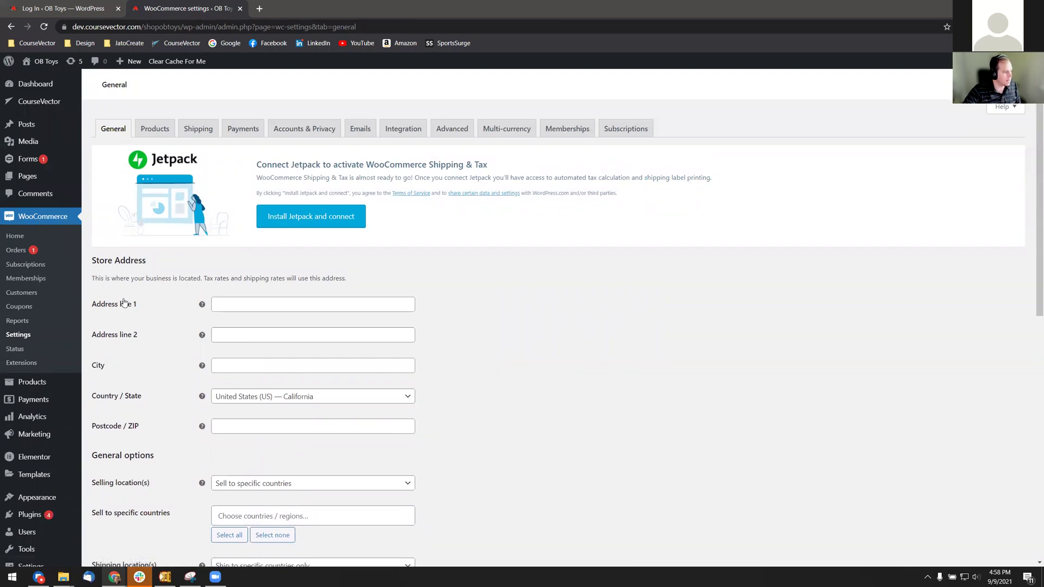
scroll(125, 302, down, 1)
scroll(32, 305, down, 1)
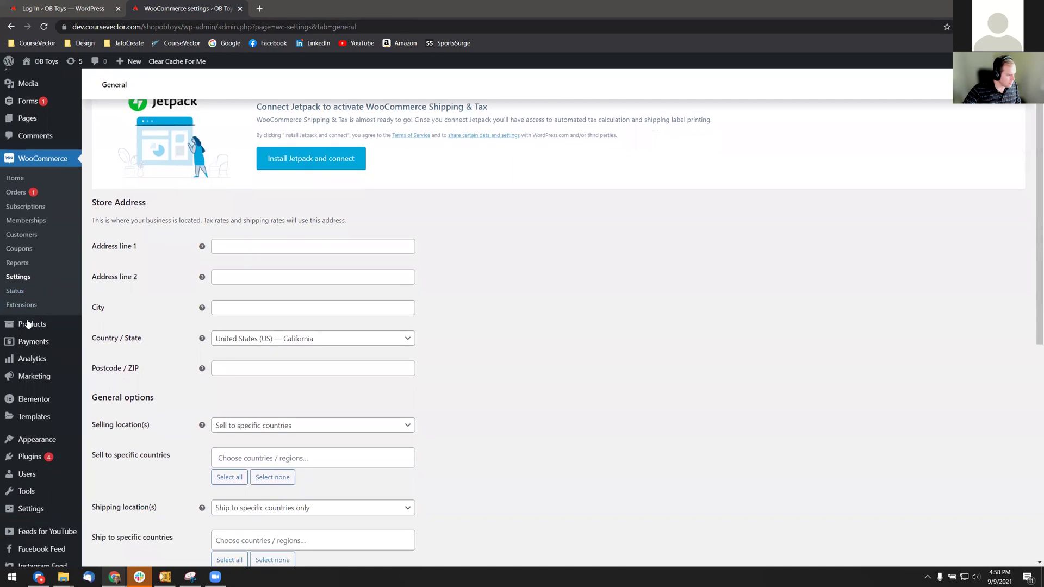
click(34, 311)
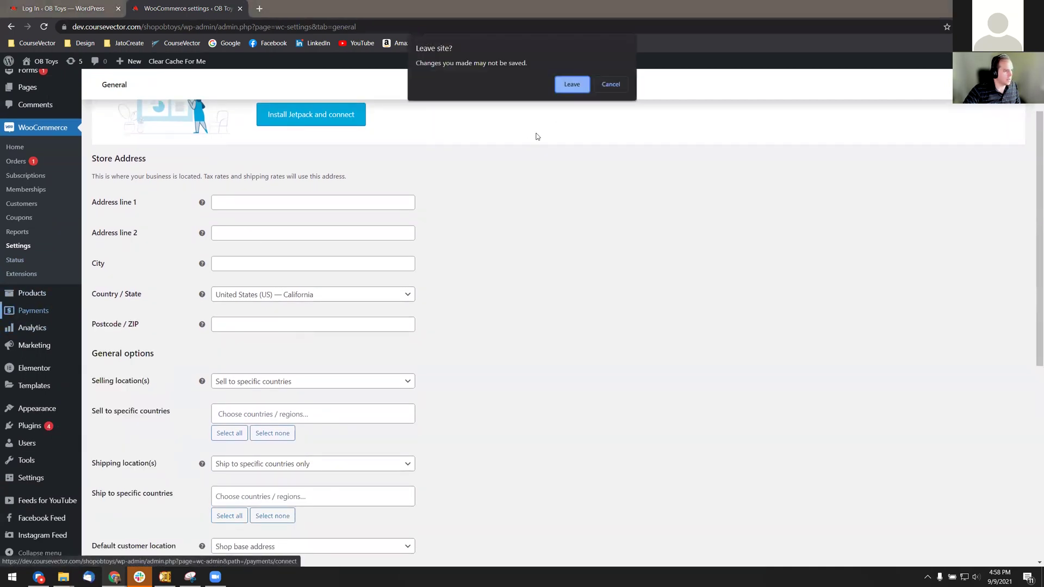
click(567, 90)
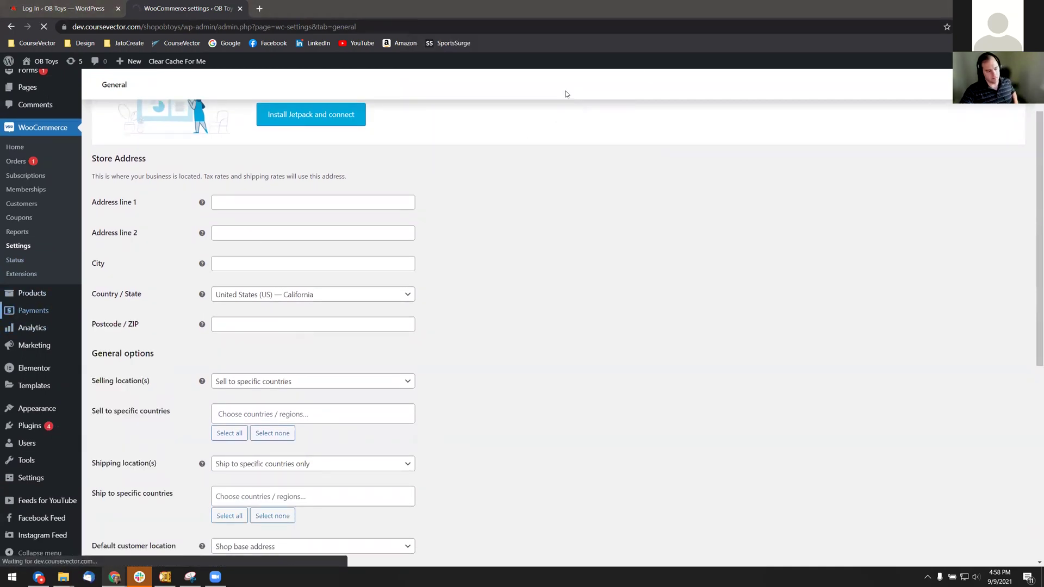
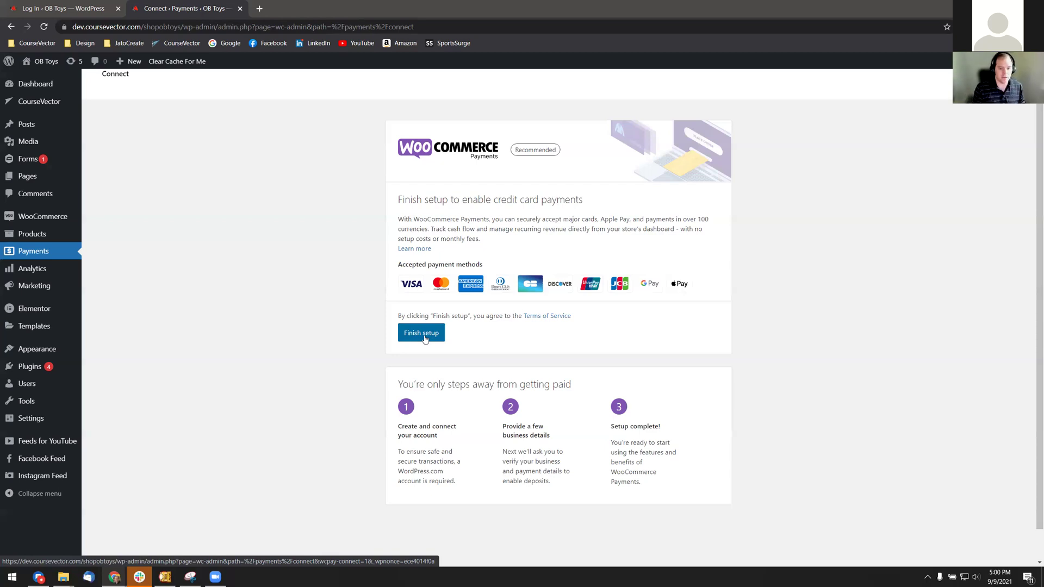
click(424, 333)
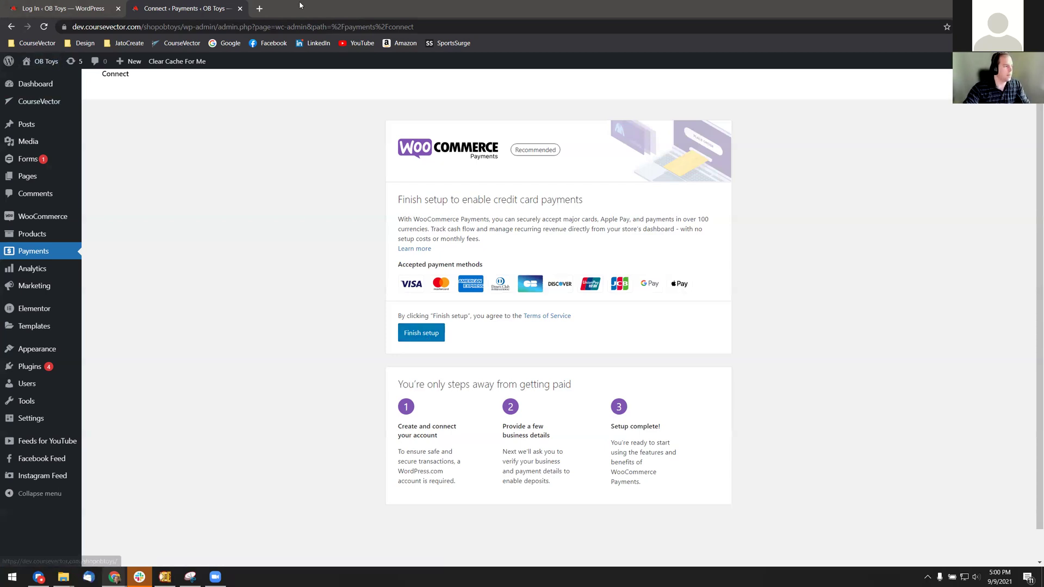
- Open the payment processor's website merchantpayconnect.com in a new browser tab
click(259, 9)
text(merchant)
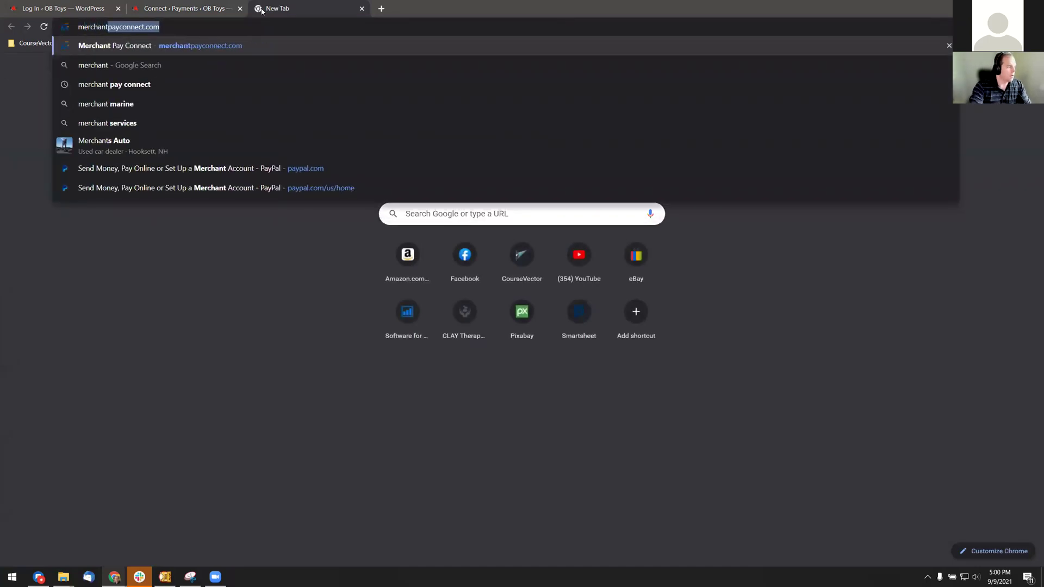
key(BackSpace)
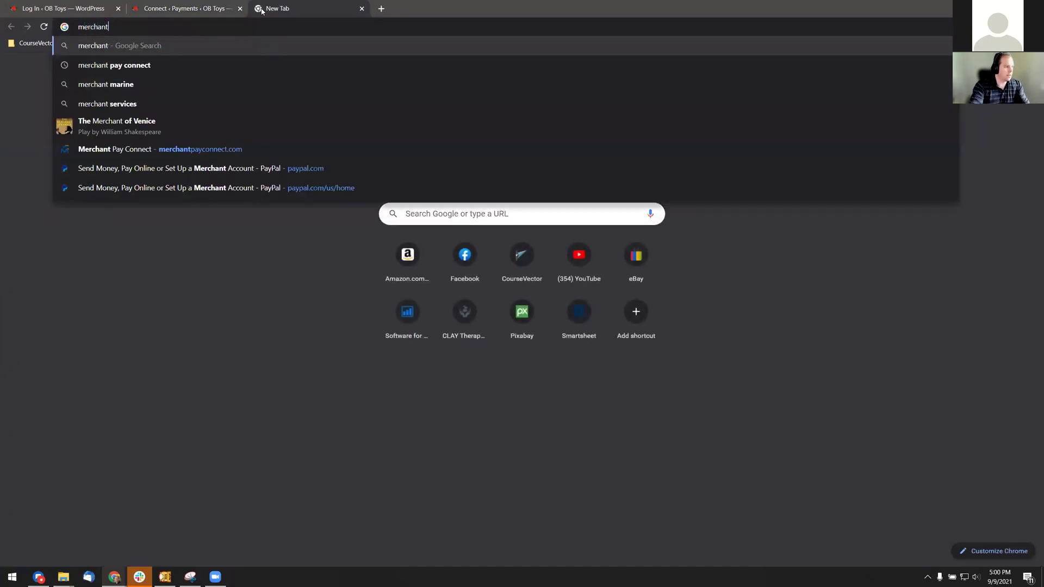
text(payconnect.com)
key(Return)
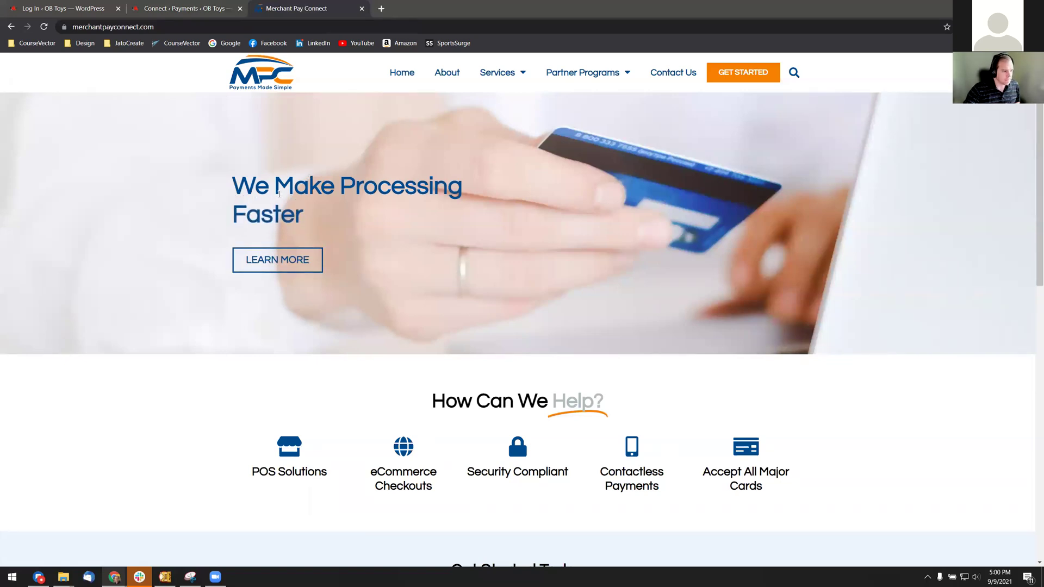
click(253, 25)
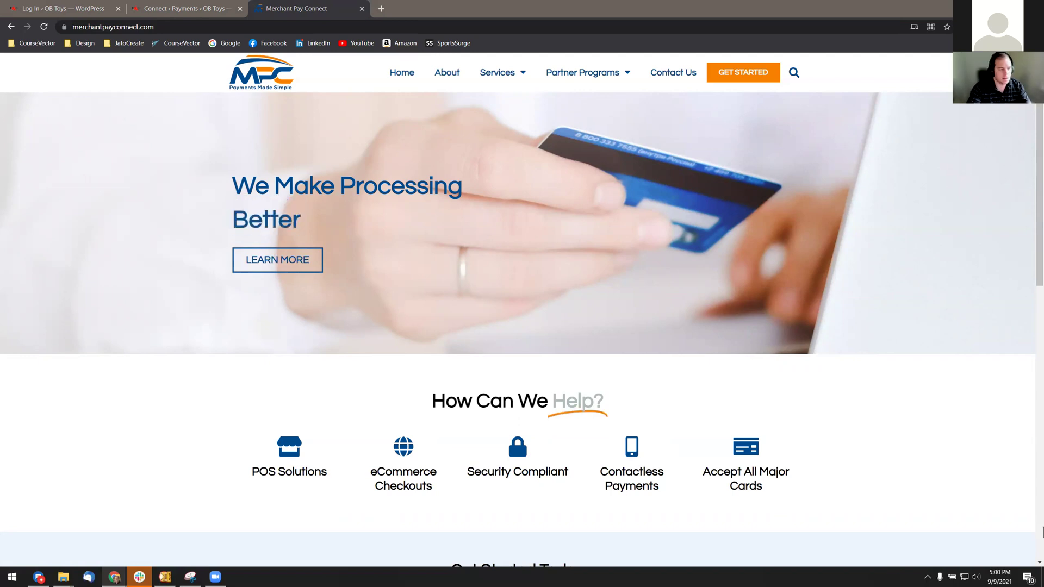
- Return to the store's WordPress admin and open the public OB Toys home page
click(136, 8)
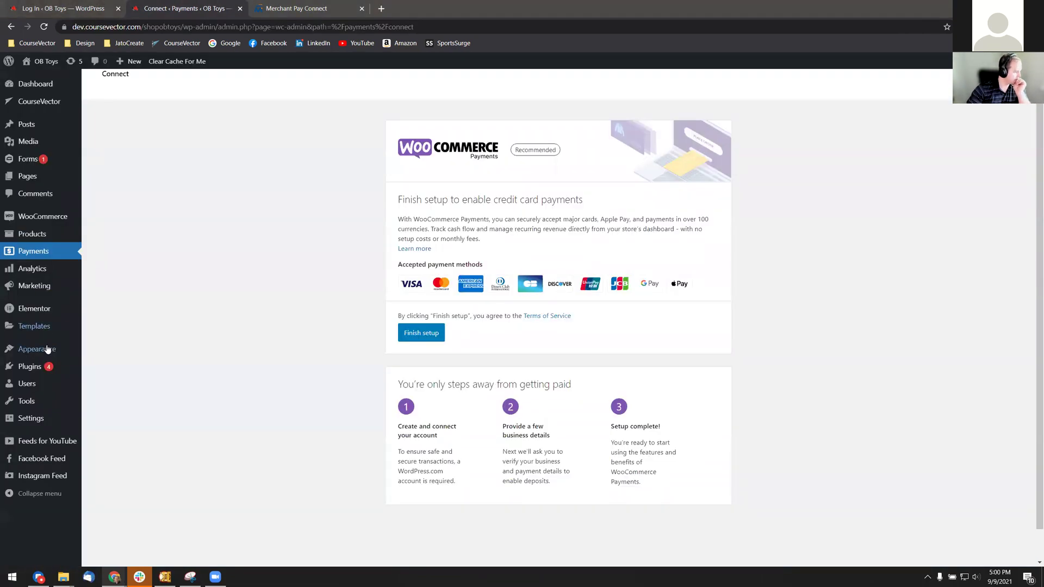
mouse_move(44, 317)
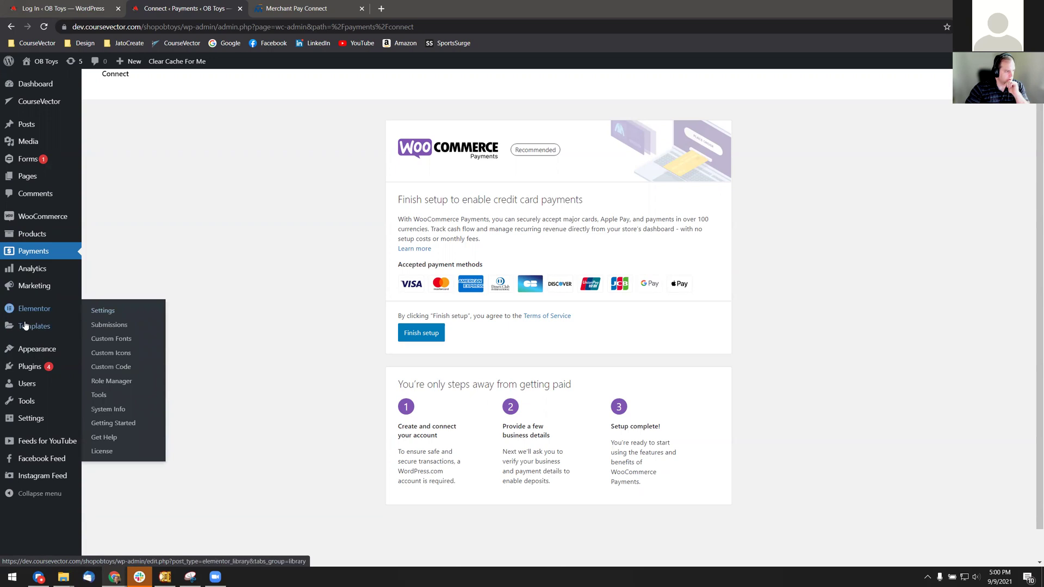
mouse_move(29, 334)
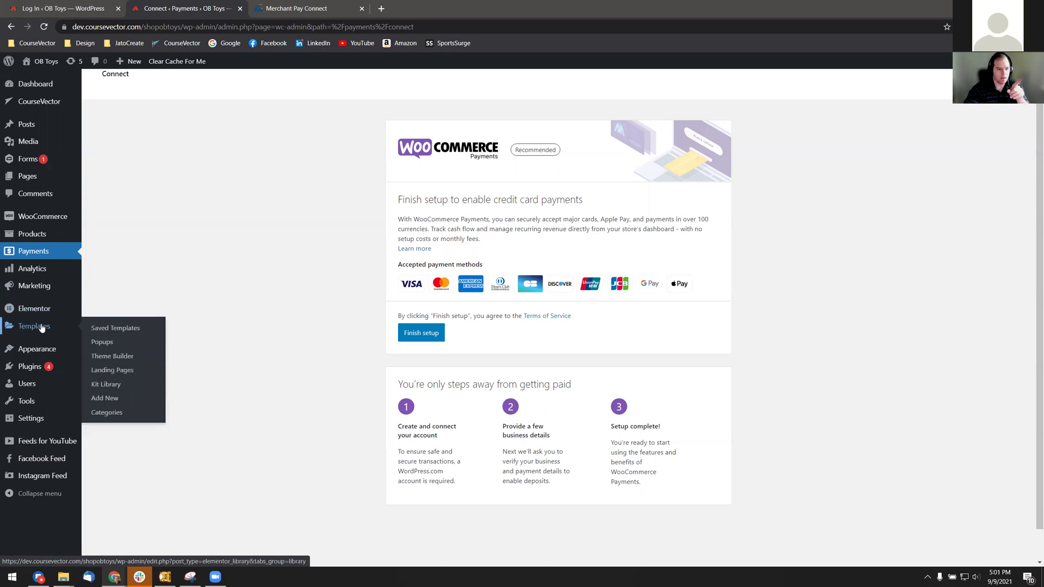
click(47, 76)
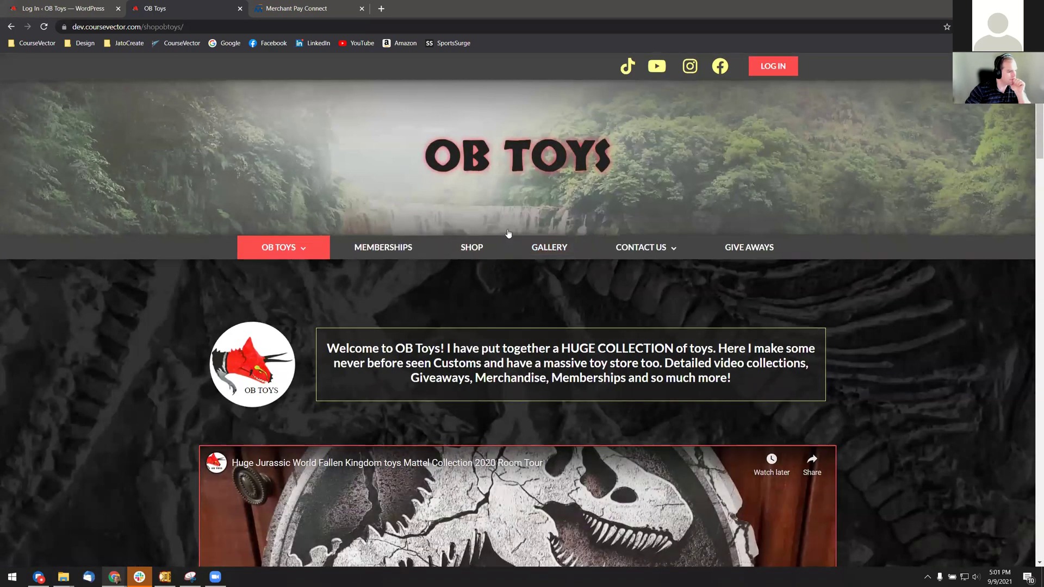
- Look through the public home page's gallery and Become a Member Today sections
scroll(512, 275, down, 7)
scroll(493, 307, down, 5)
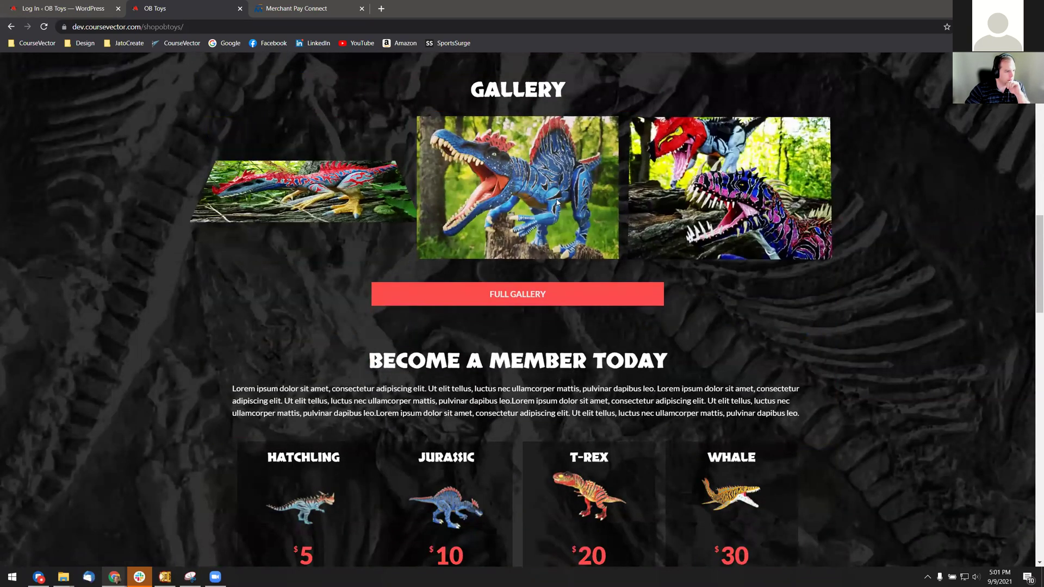
mouse_move(359, 204)
scroll(370, 245, down, 3)
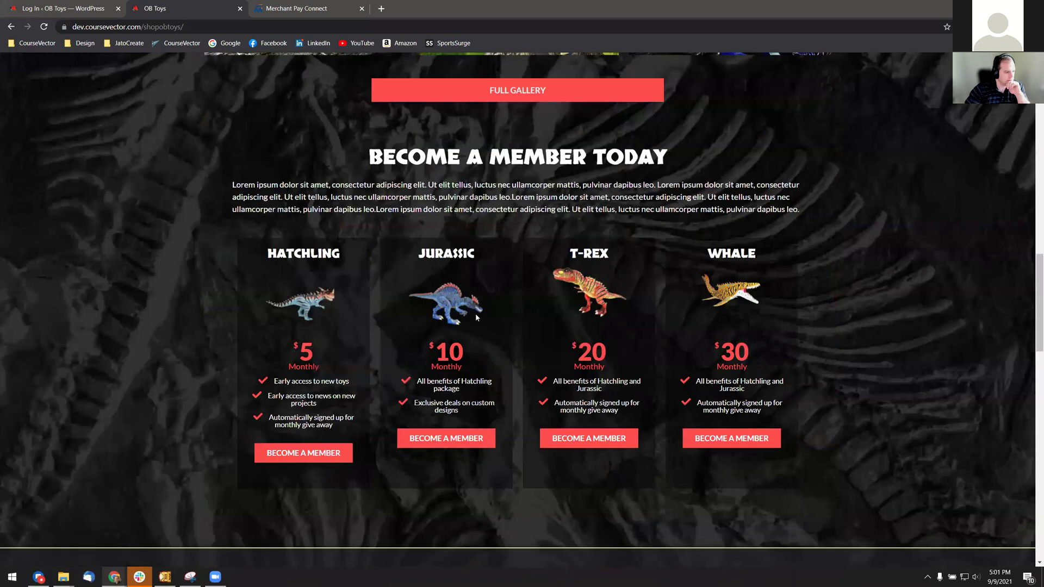
scroll(494, 324, up, 5)
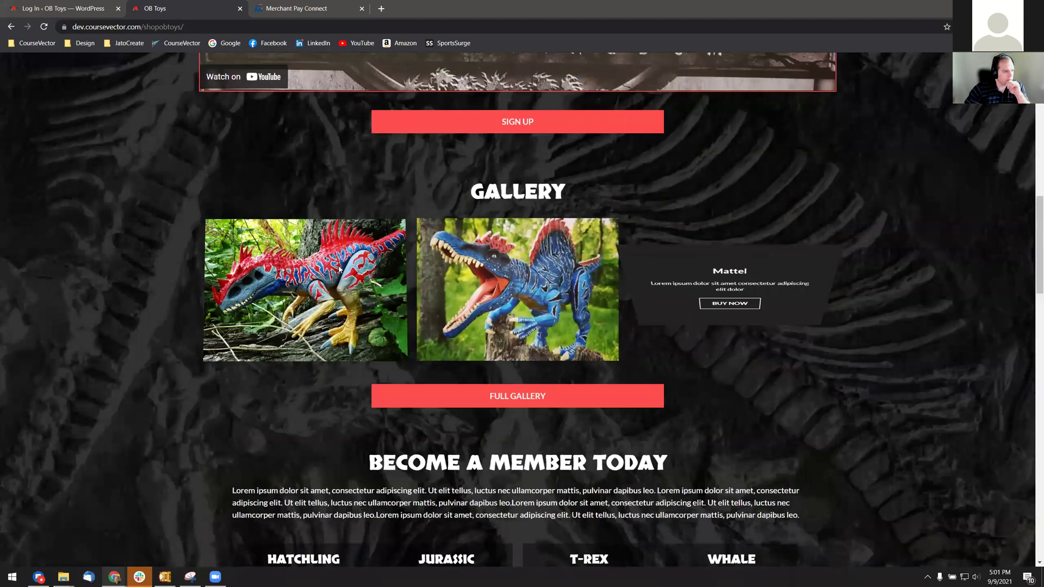
scroll(443, 289, up, 5)
scroll(443, 288, up, 5)
- Open the storefront's Gallery page and look over its toy flip cards
click(547, 154)
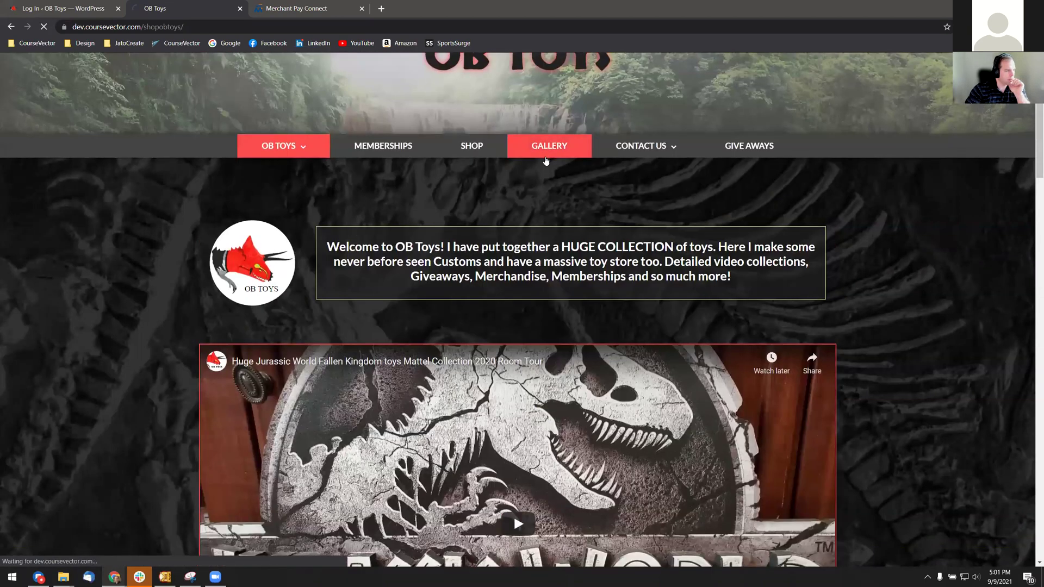
scroll(513, 272, down, 1)
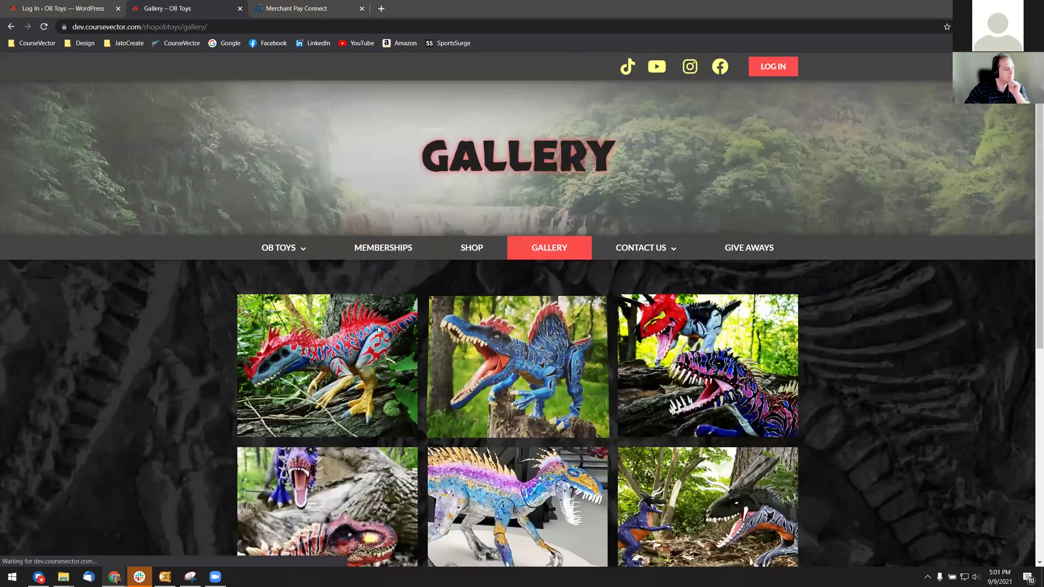
scroll(609, 345, down, 4)
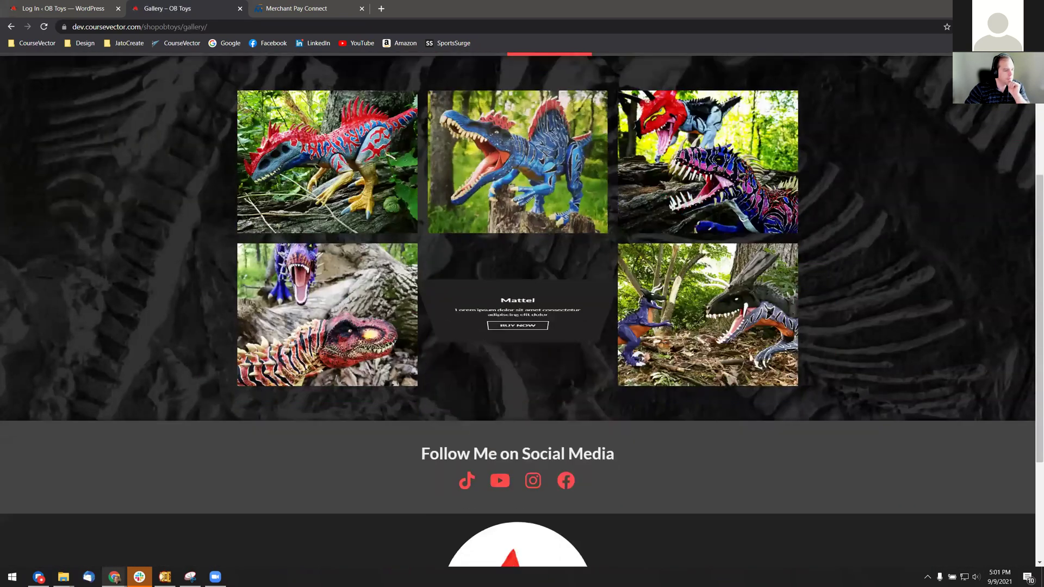
scroll(233, 164, up, 4)
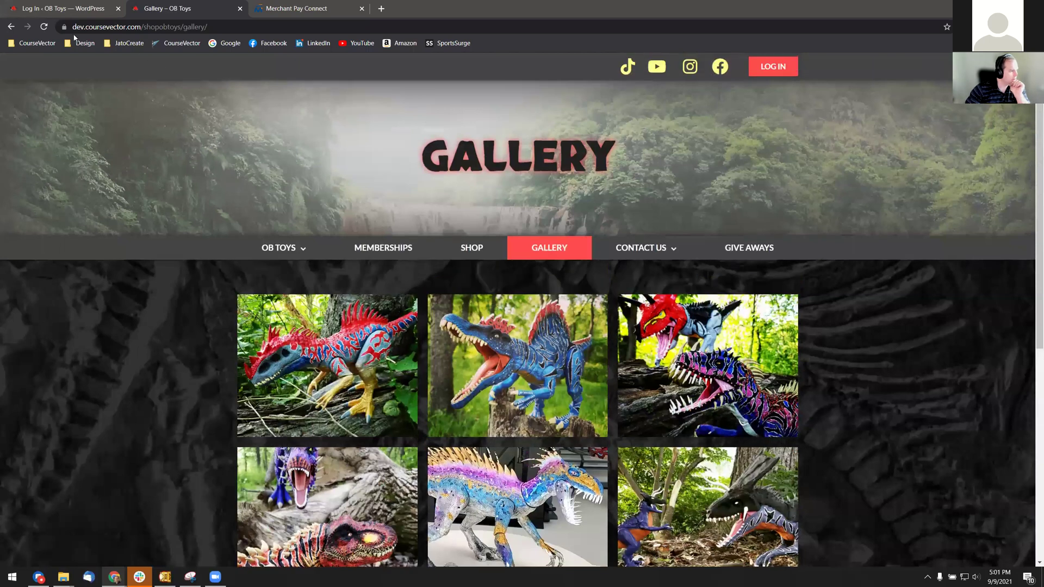
- Open the store's WordPress dashboard at the shopobtoys/wp-admin address in place of the Gallery page
click(82, 11)
key(ctrl+Tab)
click(179, 26)
click(163, 27)
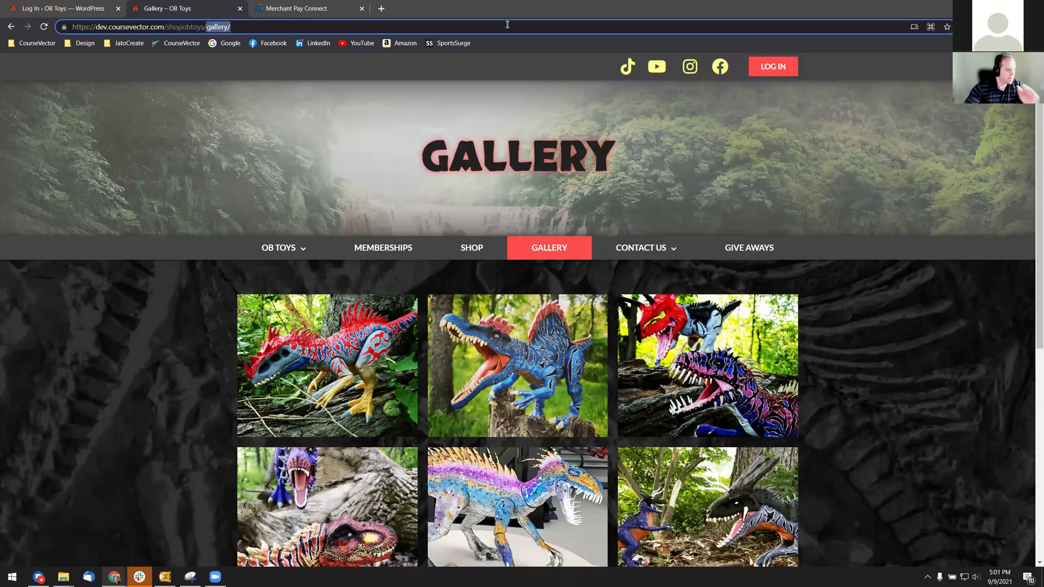
text(wp-admin)
key(Return)
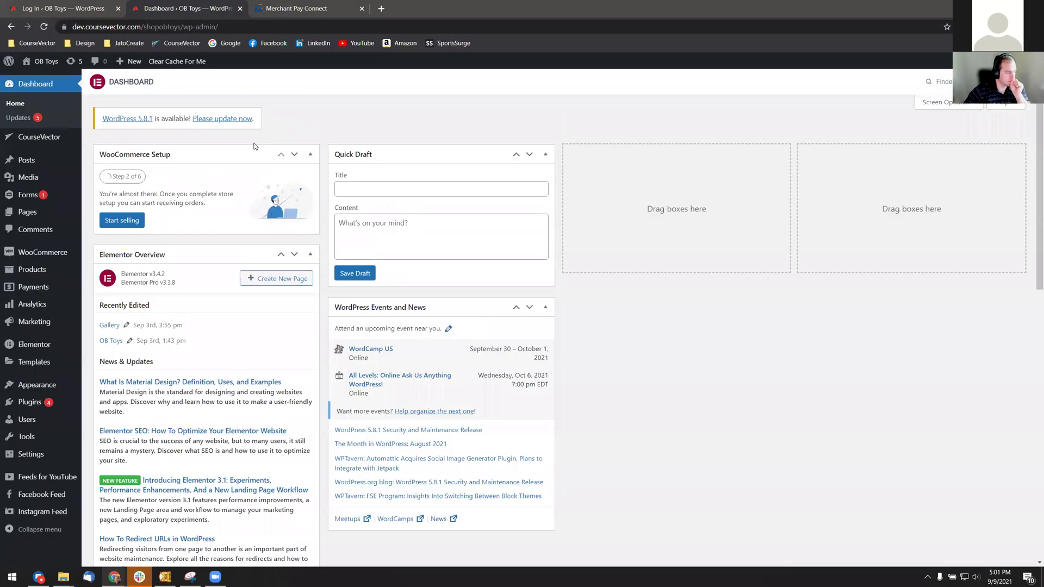
- Open the list of saved Elementor templates and close the Merchant Pay Connect tab
mouse_move(66, 353)
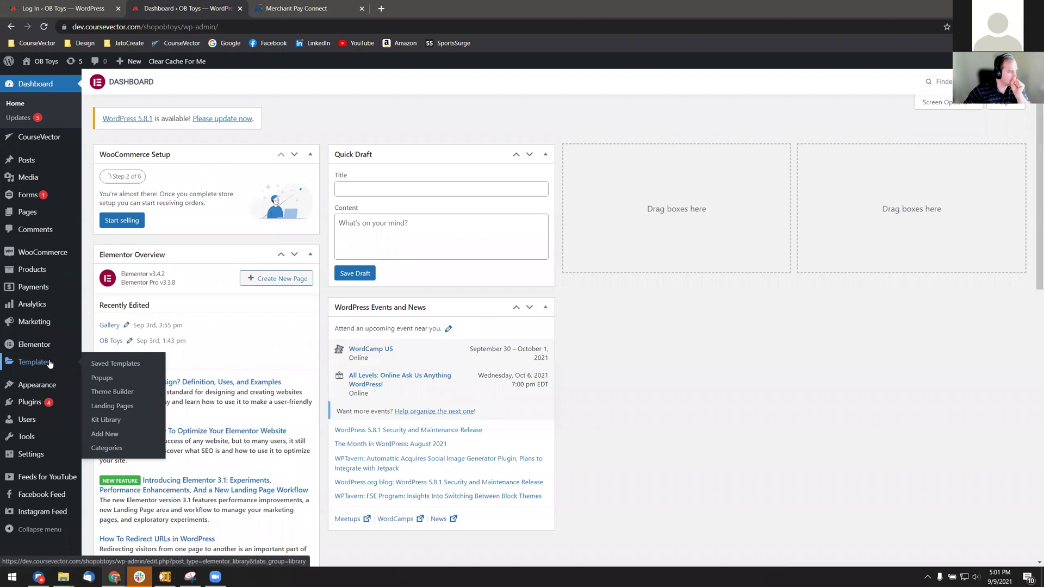
mouse_move(41, 364)
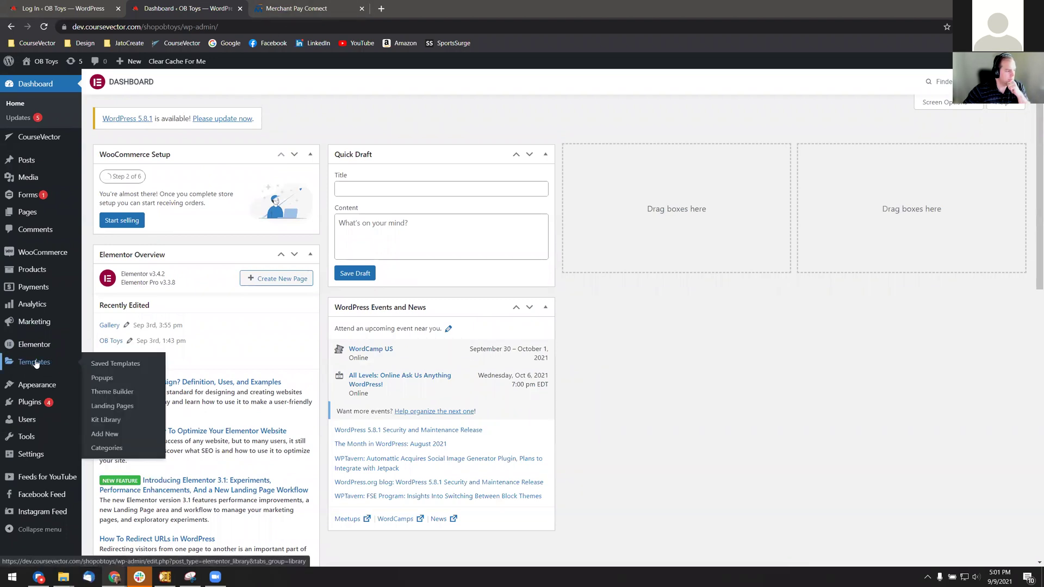
click(32, 364)
click(258, 9)
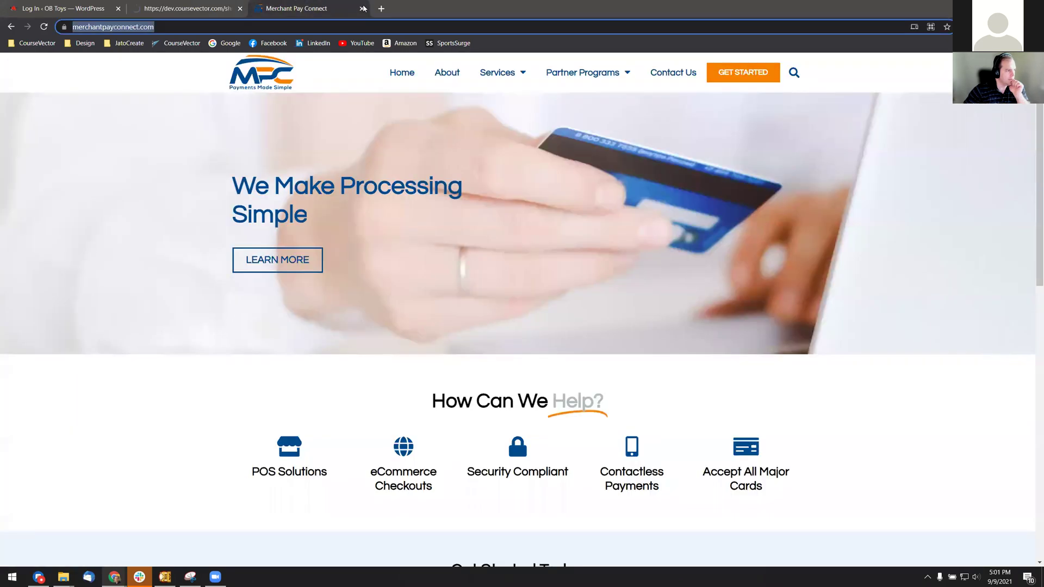
key(ctrl+w)
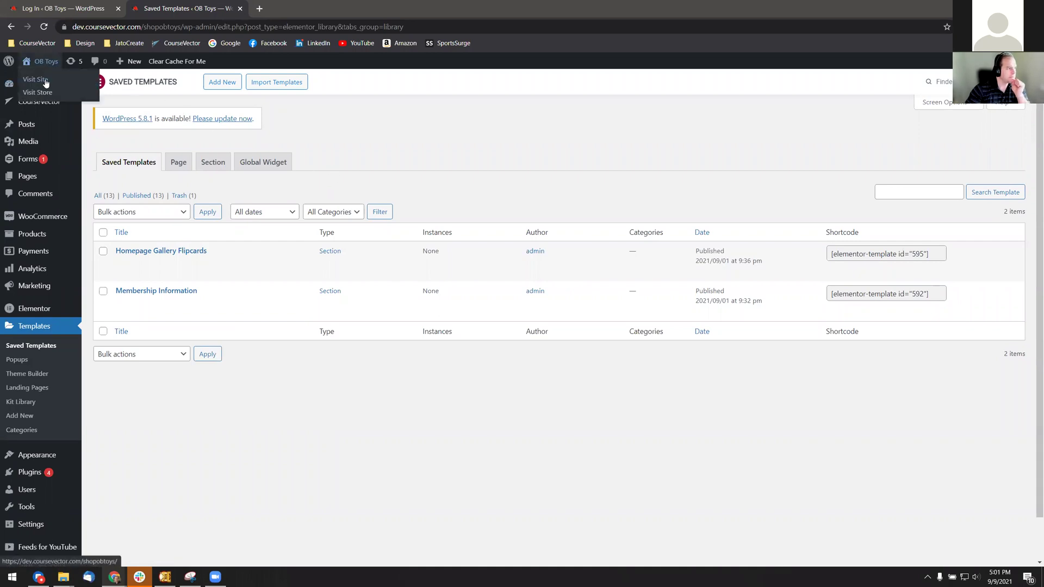
- Open the public home page in a new tab and highlight the whole Become a Member Today section
click(46, 80)
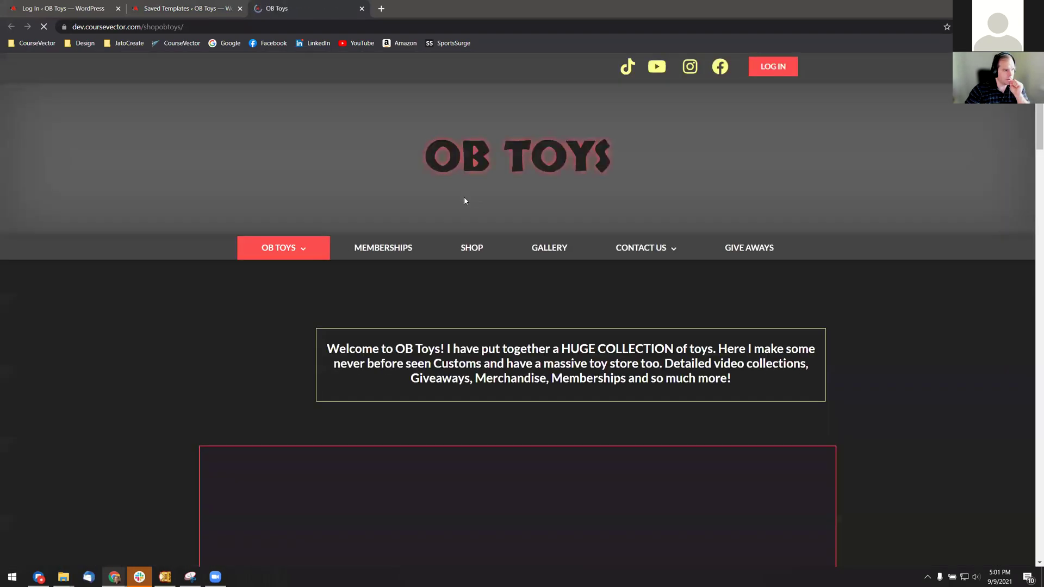
scroll(464, 217, down, 3)
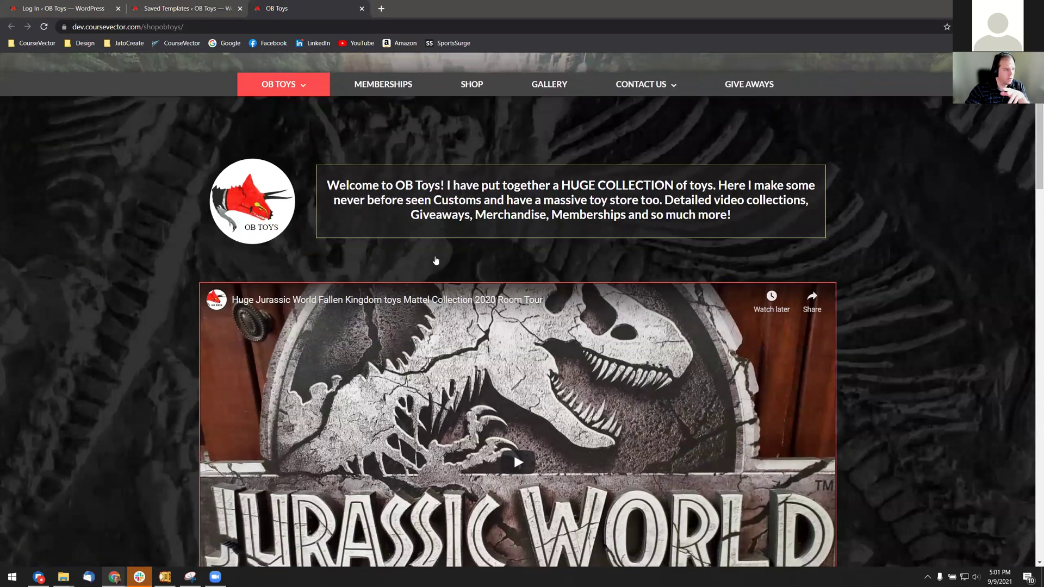
scroll(435, 260, down, 15)
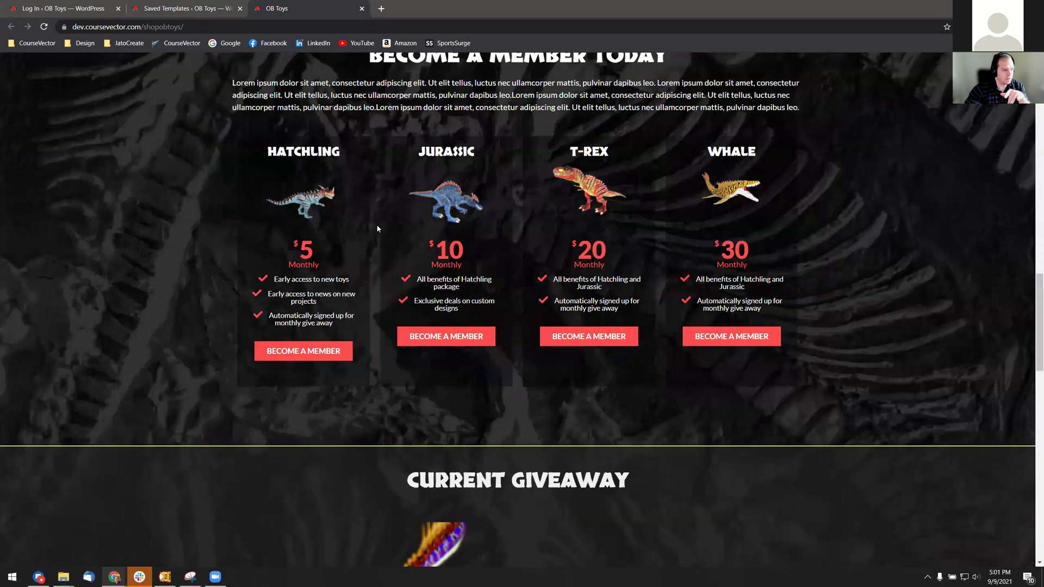
scroll(444, 190, up, 2)
drag(368, 158, 800, 492)
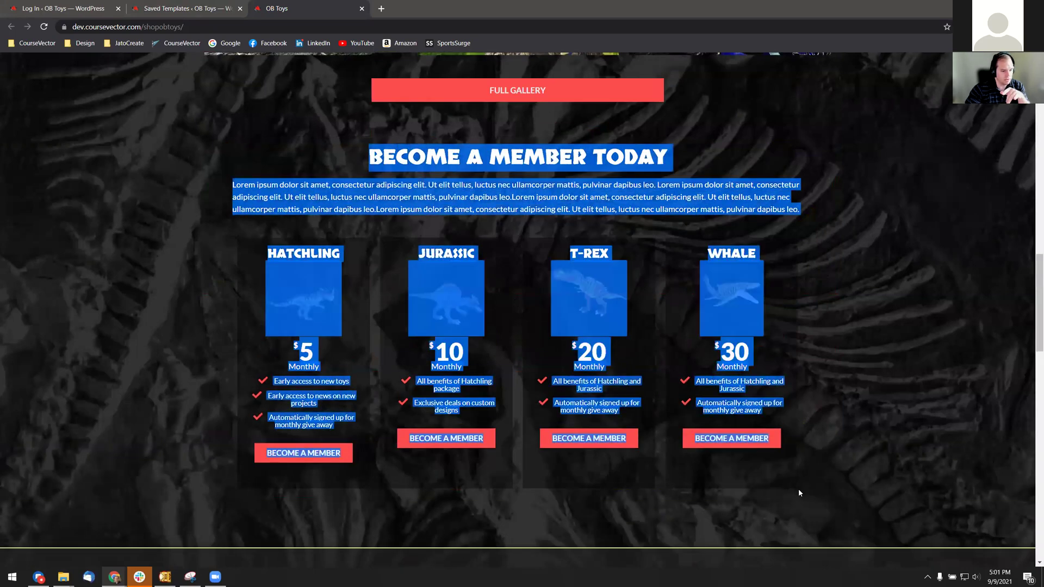
scroll(775, 439, up, 15)
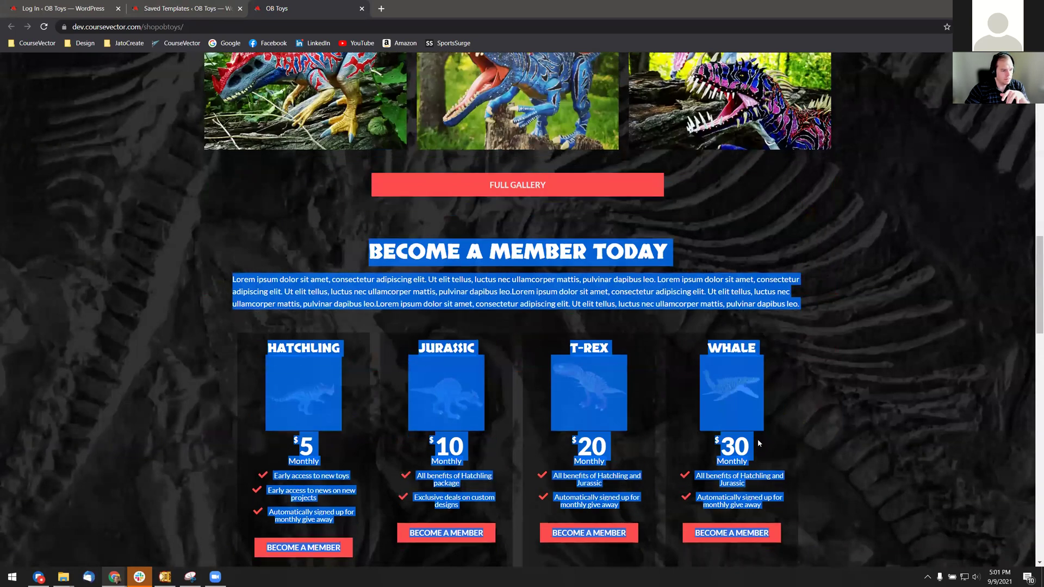
scroll(522, 261, down, 14)
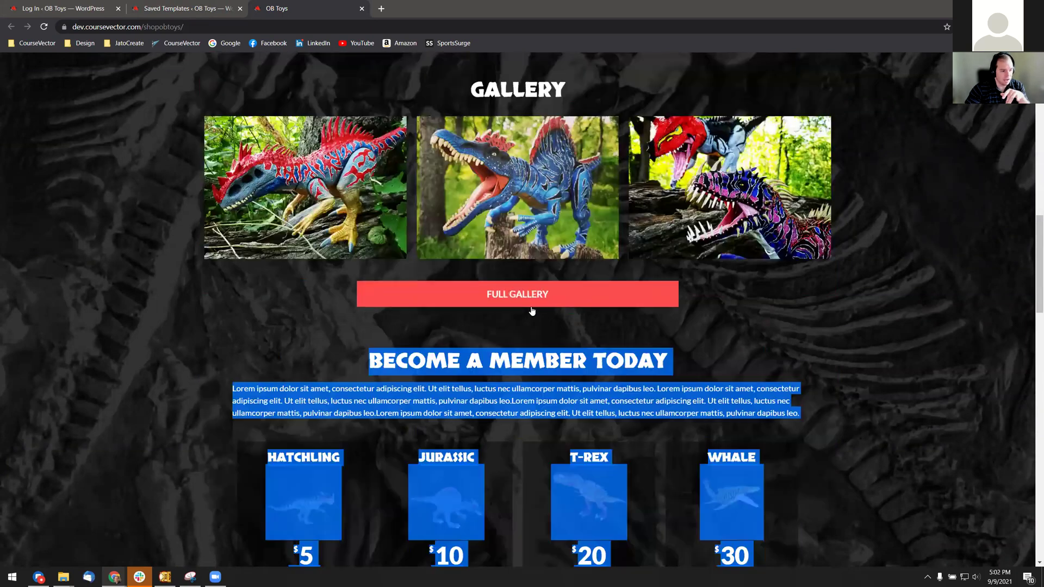
- Open the storefront's Memberships page and view its four membership plans
scroll(524, 314, up, 15)
click(412, 260)
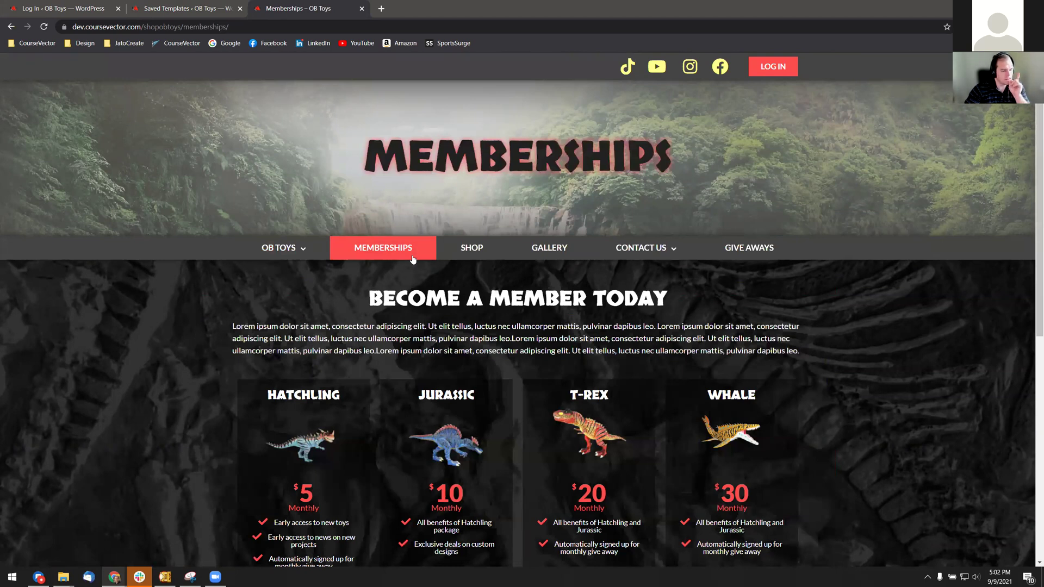
scroll(433, 357, down, 3)
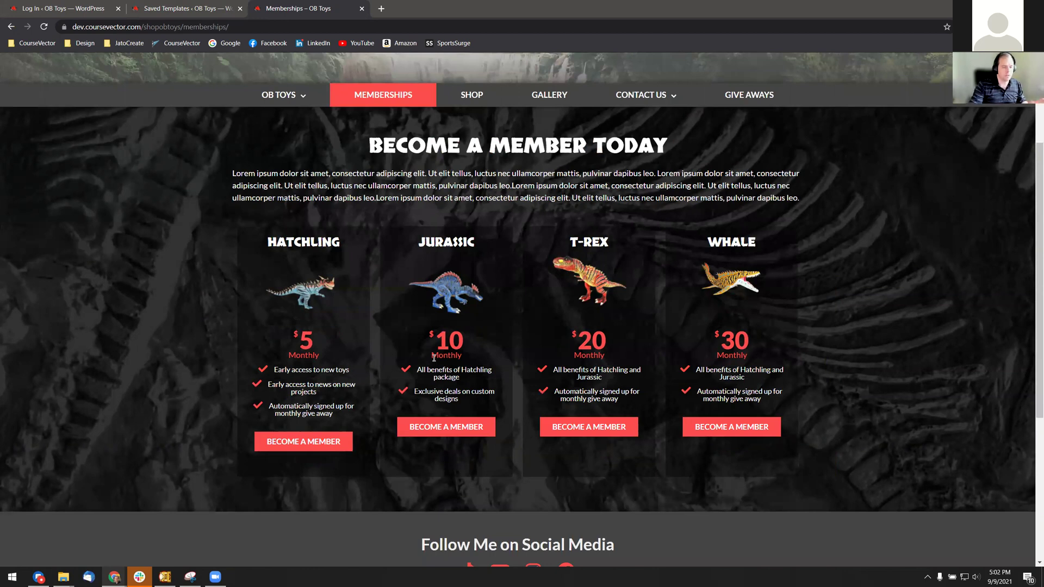
- Try to open the Membership Information template in Elementor from the saved templates, and reload the editor page
click(179, 9)
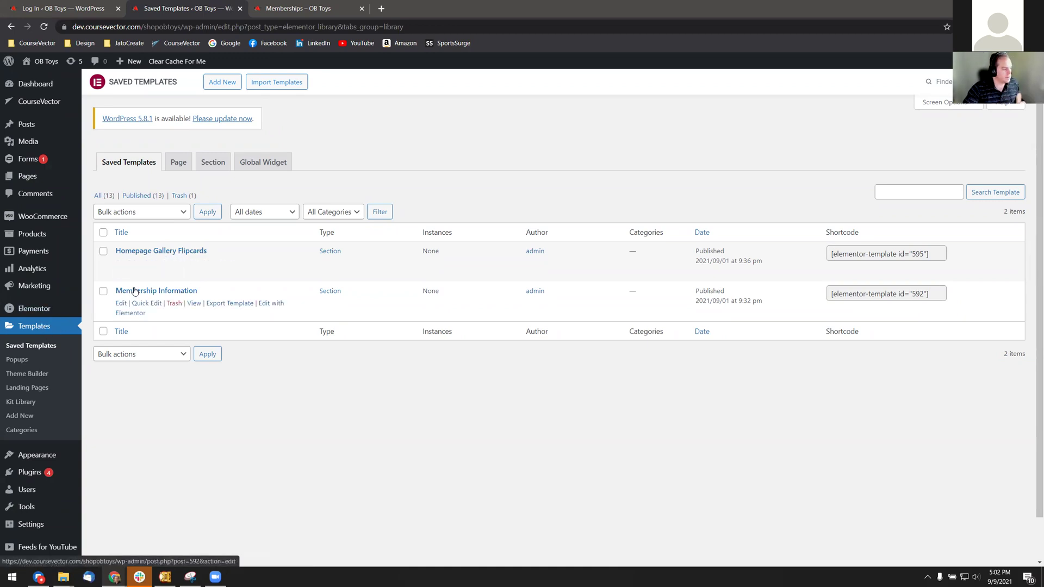
click(270, 305)
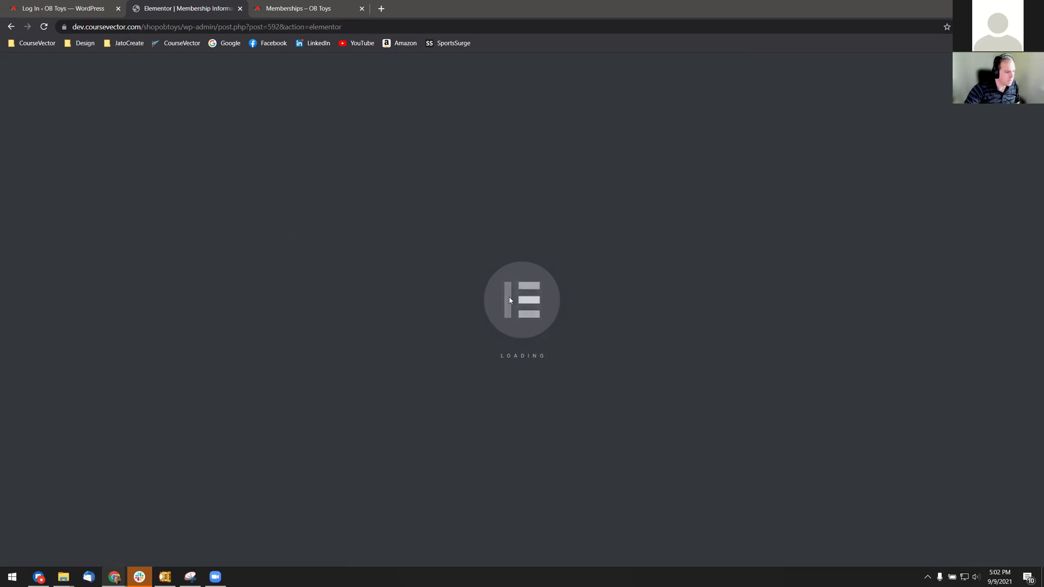
click(156, 28)
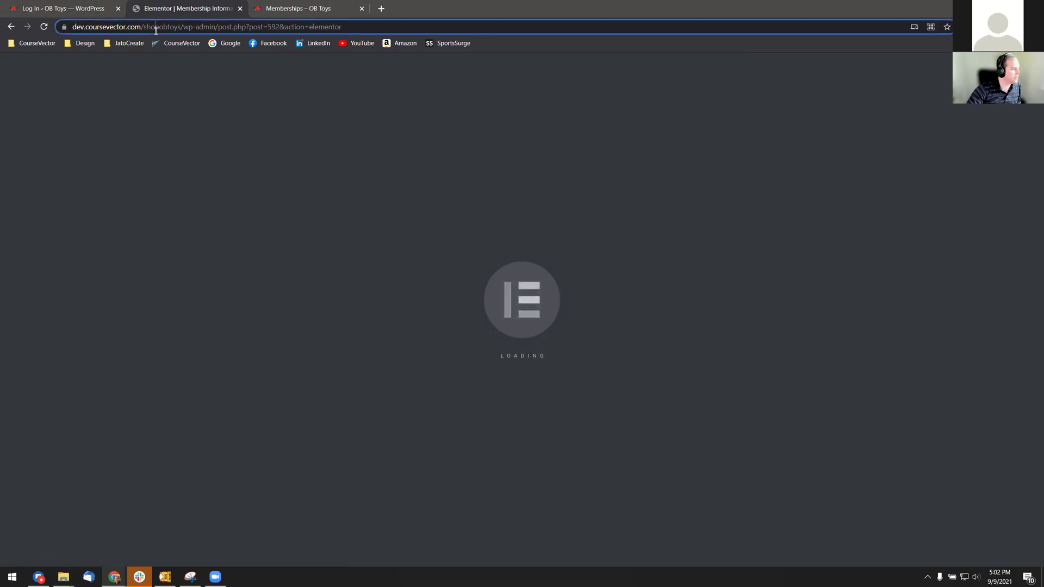
key(Return)
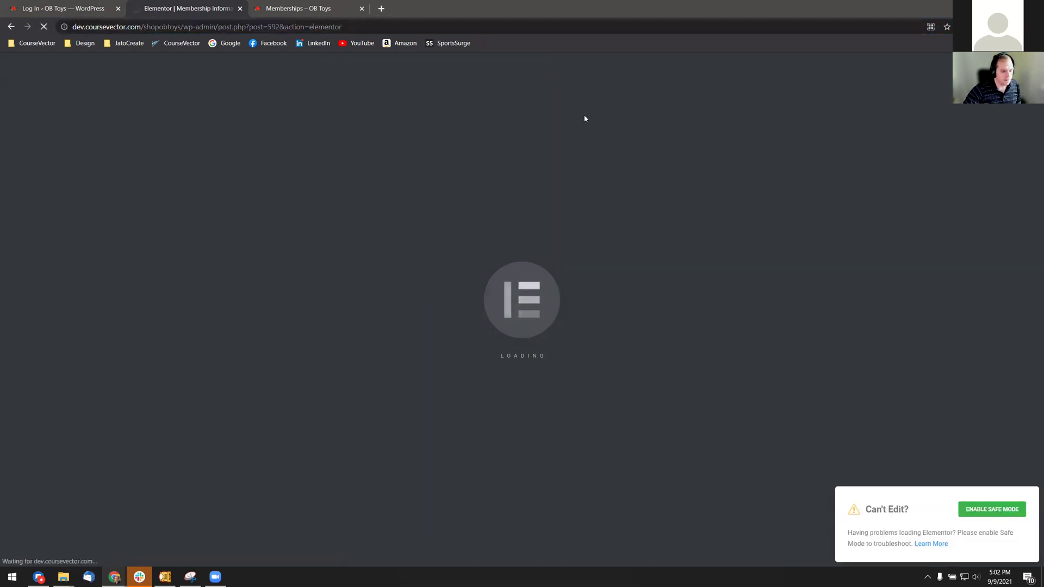
- Close the Memberships page tab and the Elementor editor tab, leaving the WordPress login page
click(351, 9)
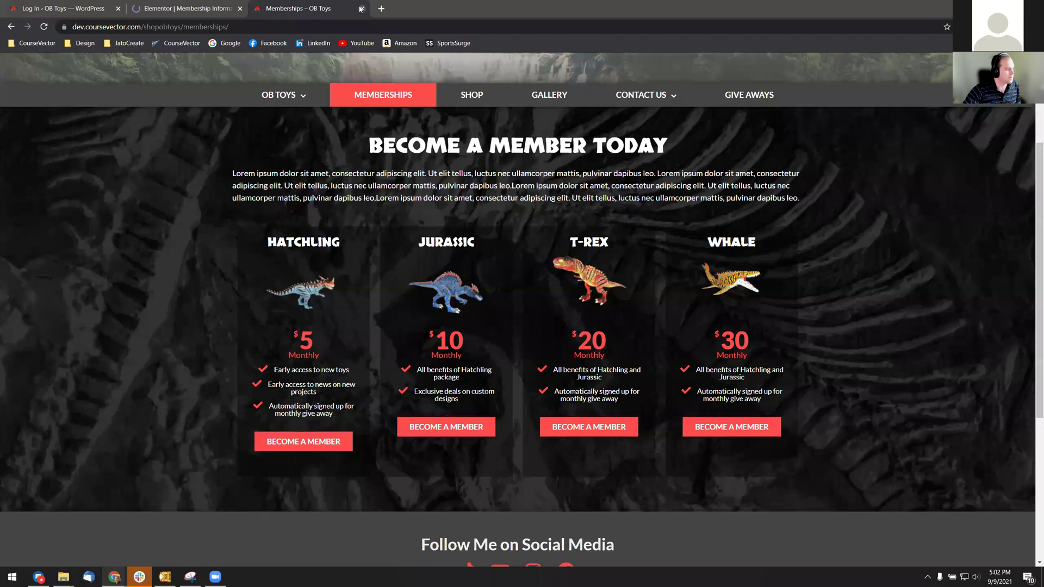
click(362, 9)
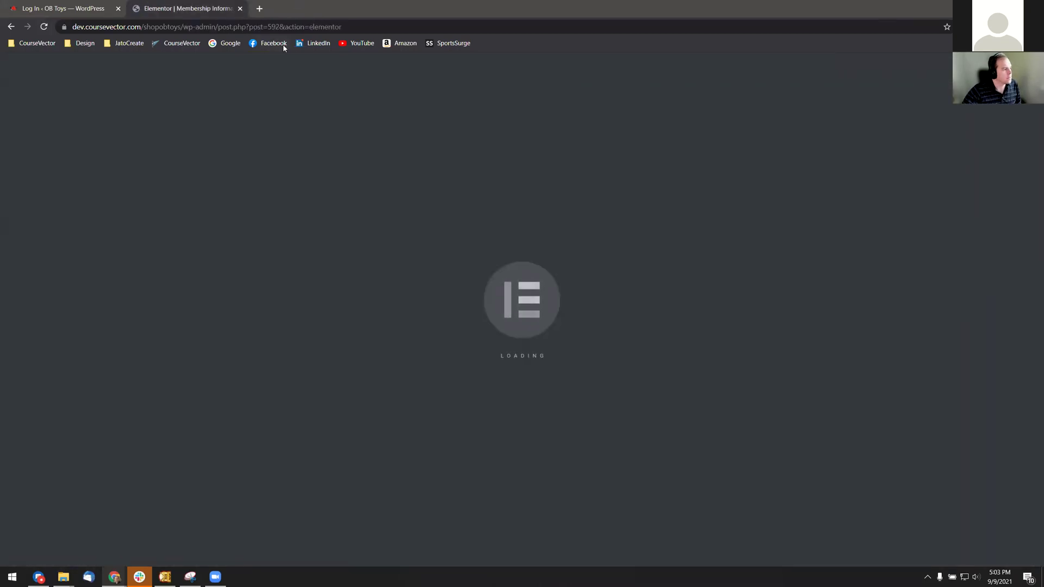
click(240, 8)
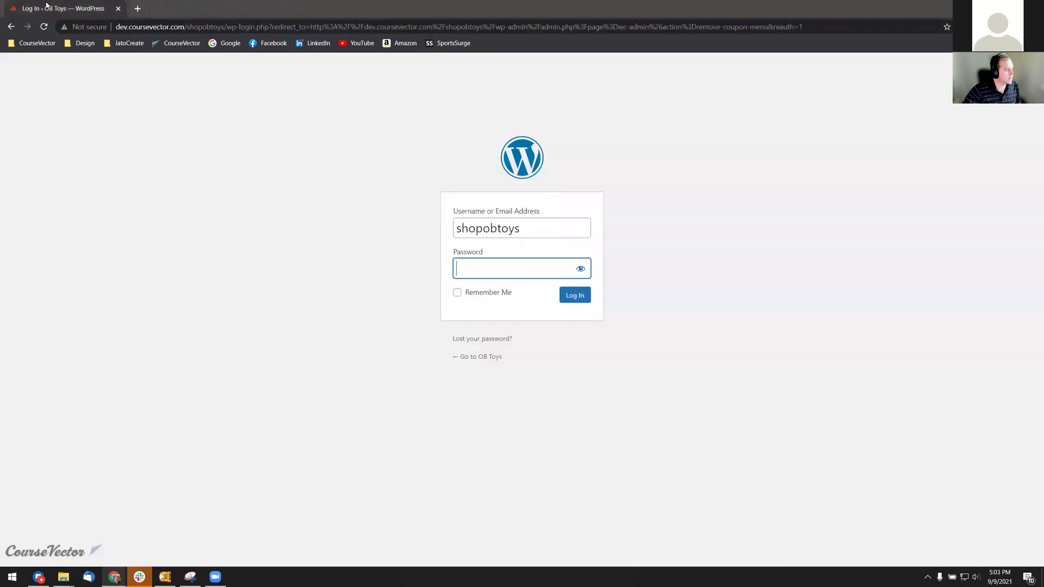
- Log in to the OB Toys WordPress admin with the prefilled username and the account password
double_click(489, 231)
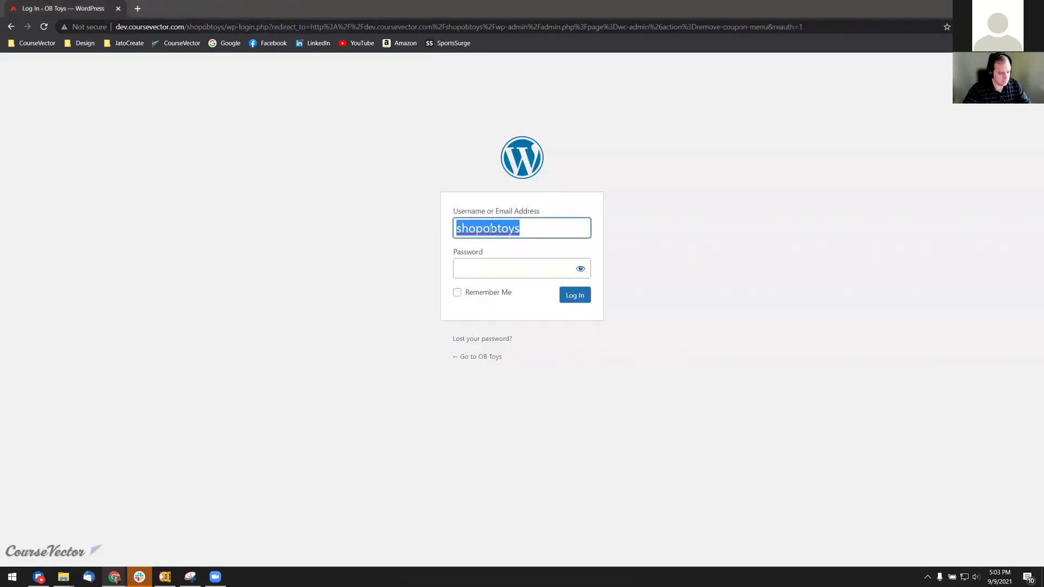
key(Tab)
key(ctrl+v)
key(Return)
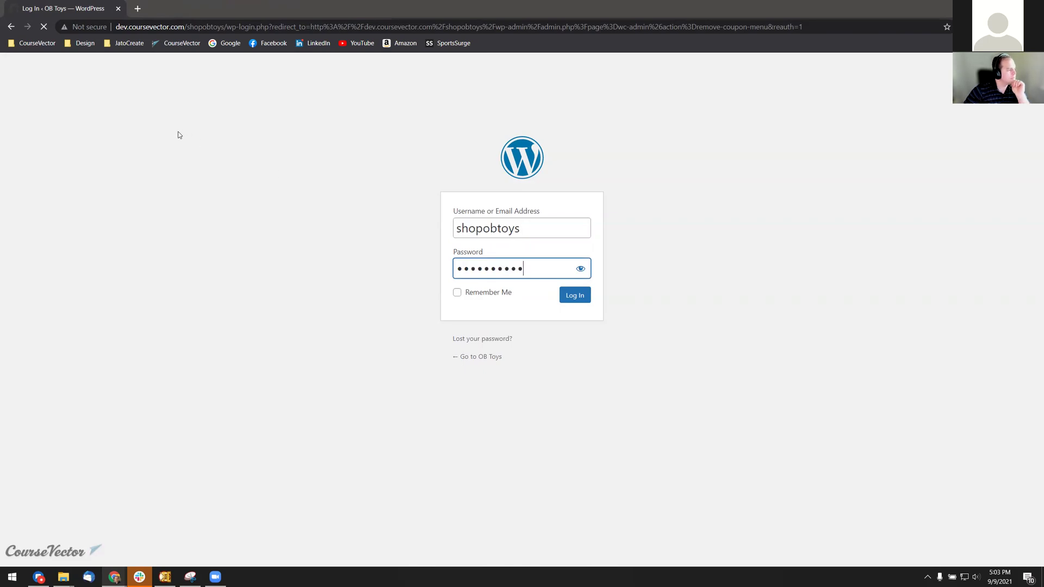
- Open the Membership Information saved template in the Elementor editor and bring its membership plans into view
mouse_move(47, 361)
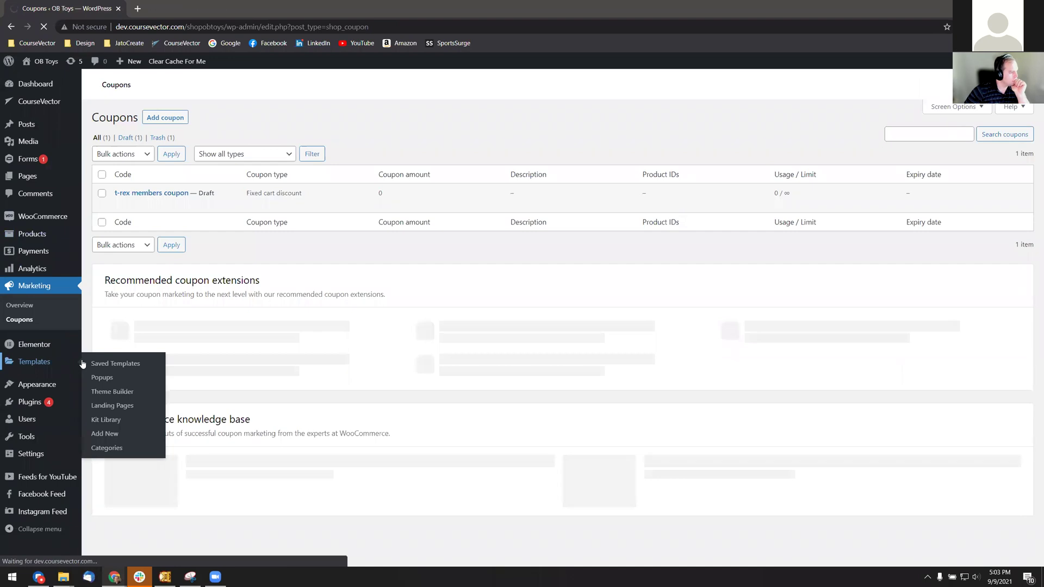
click(83, 363)
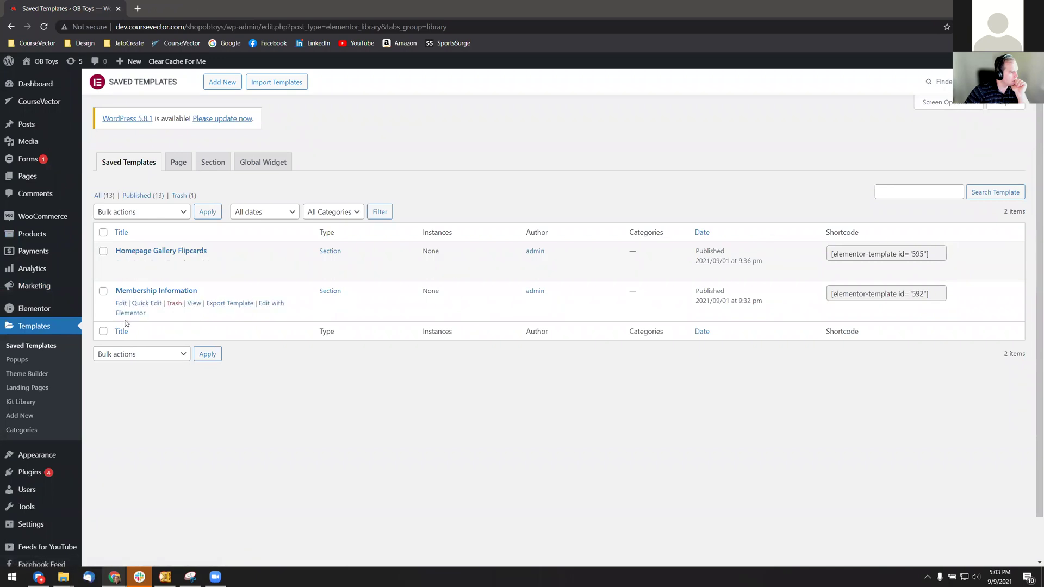
click(127, 314)
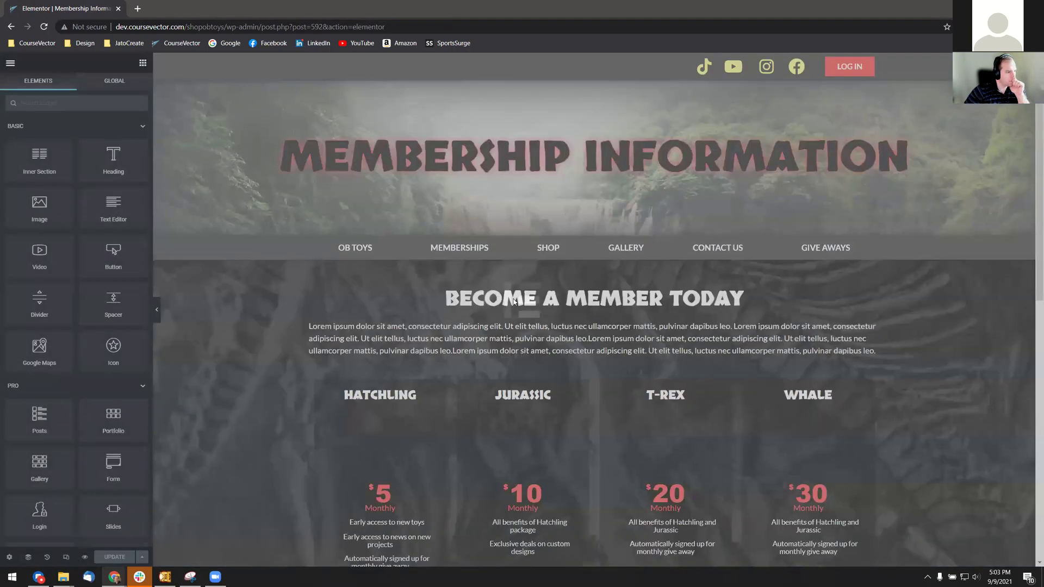
scroll(341, 288, down, 1)
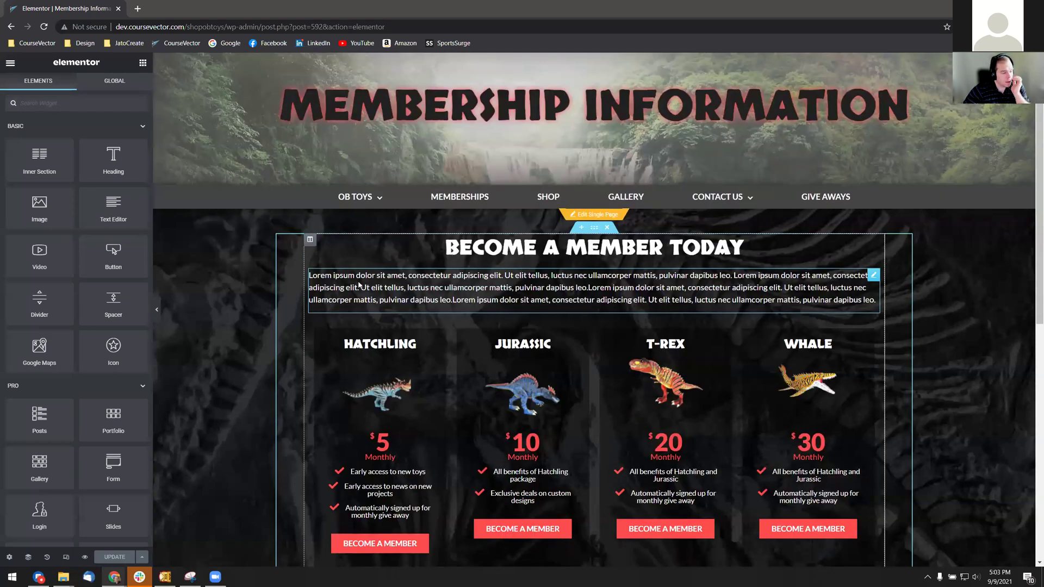
scroll(359, 285, down, 2)
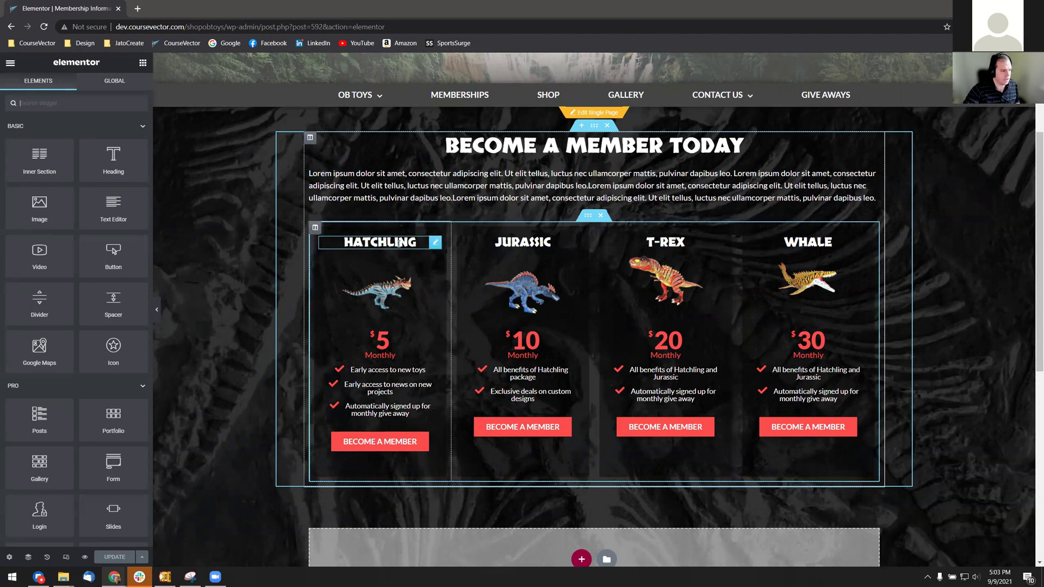
- Rename the Hatchling plan's heading to "Change this"
click(416, 242)
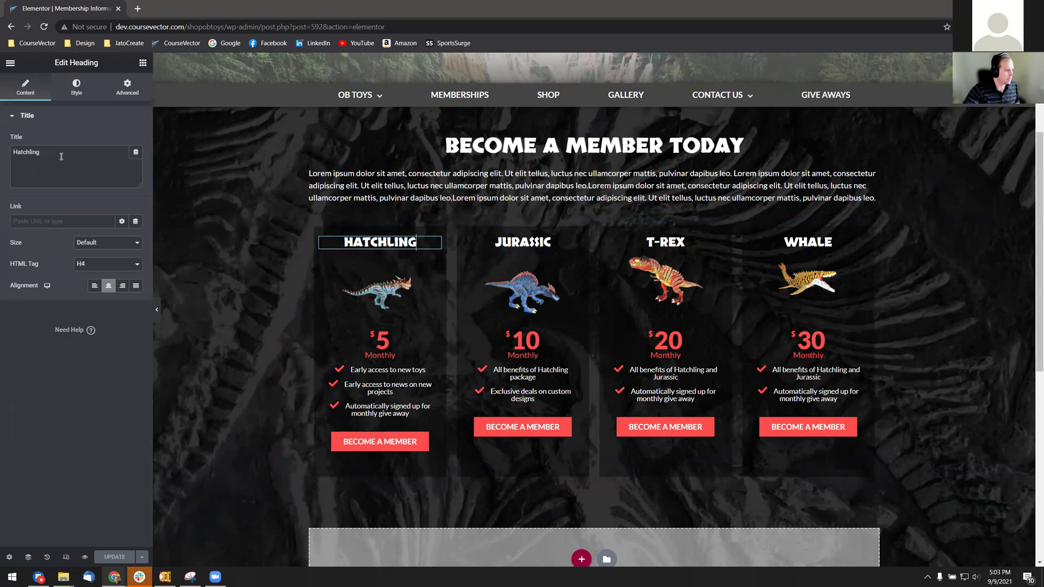
double_click(367, 245)
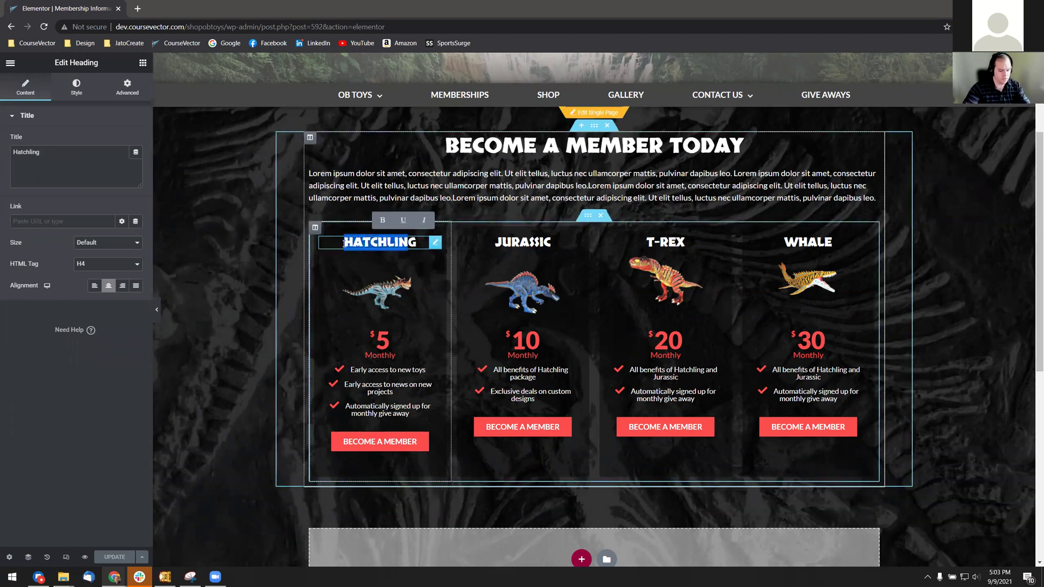
text(Change this g)
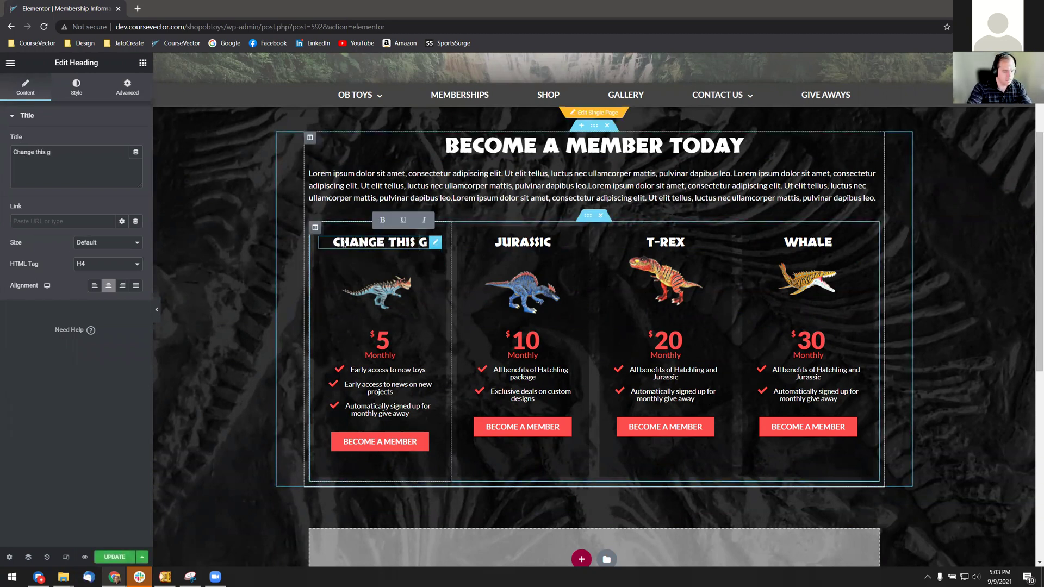
key(BackSpace)
key(BackSpace)
- Replace the Jurassic plan's heading text with "T-Rex"
click(534, 242)
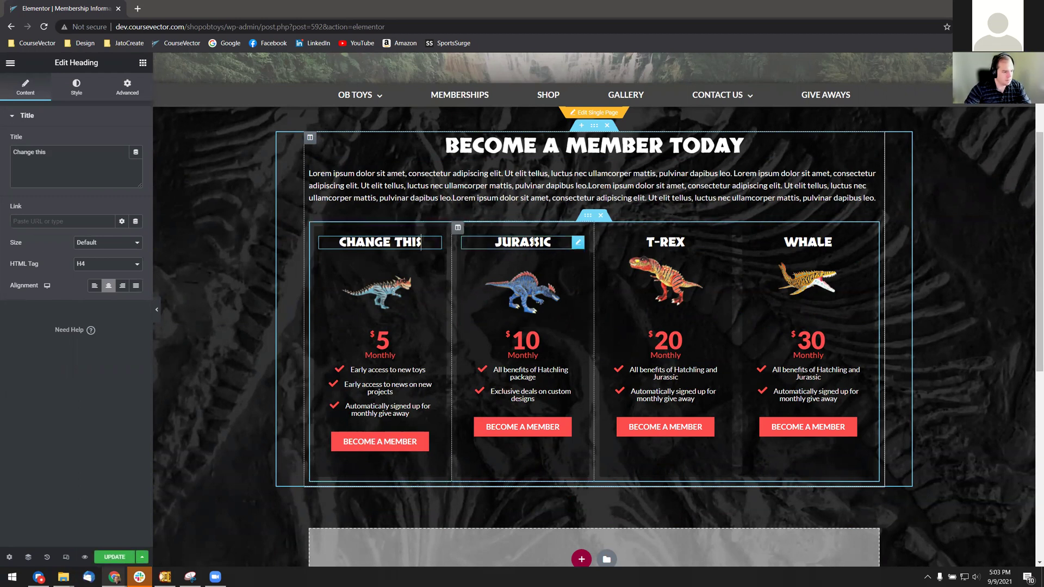
double_click(534, 242)
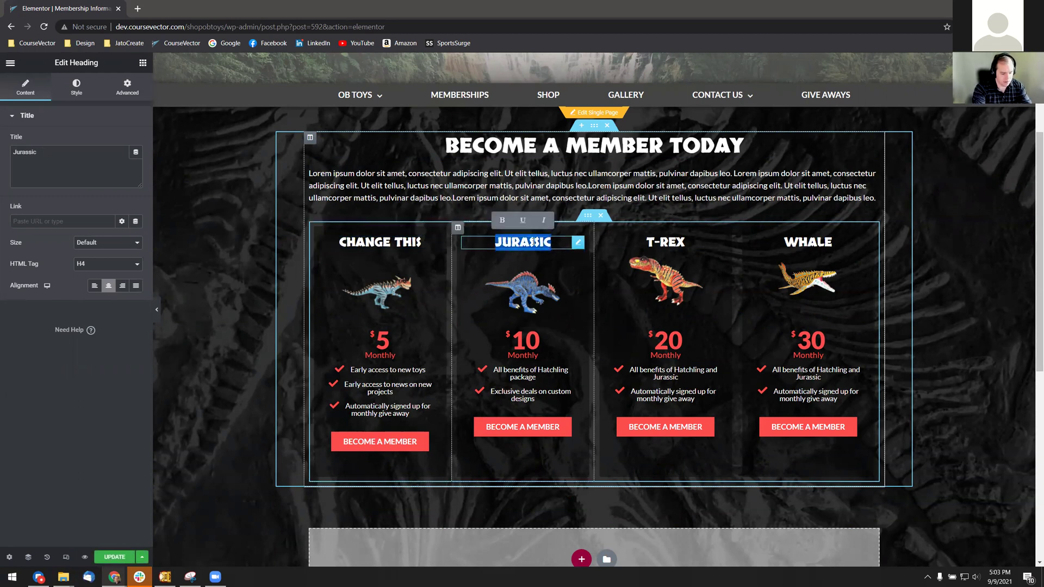
text(T-Rex)
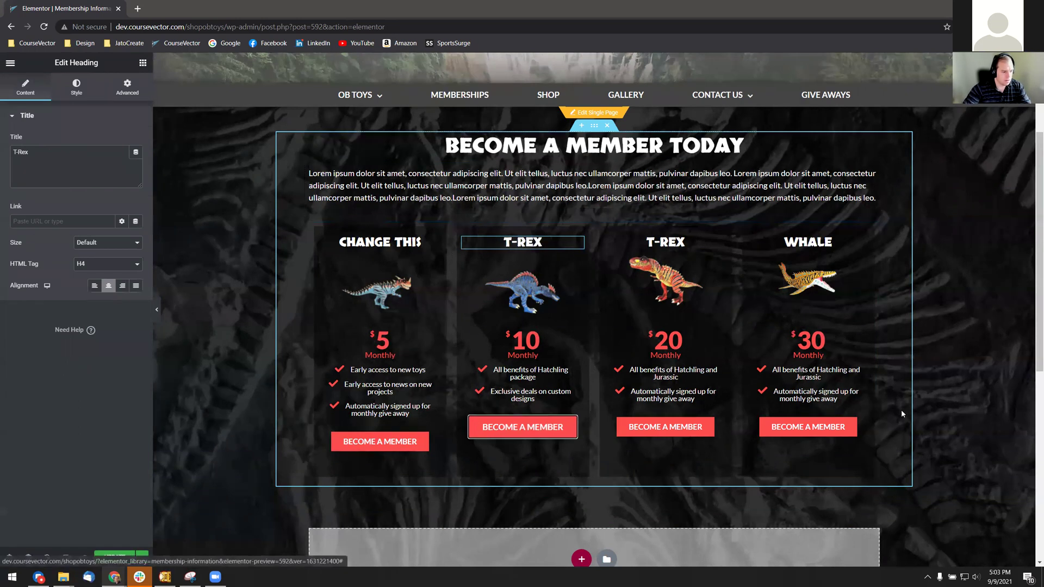
- Set the first plan's price table to a price of 10 and a period of "Yearly"
click(534, 370)
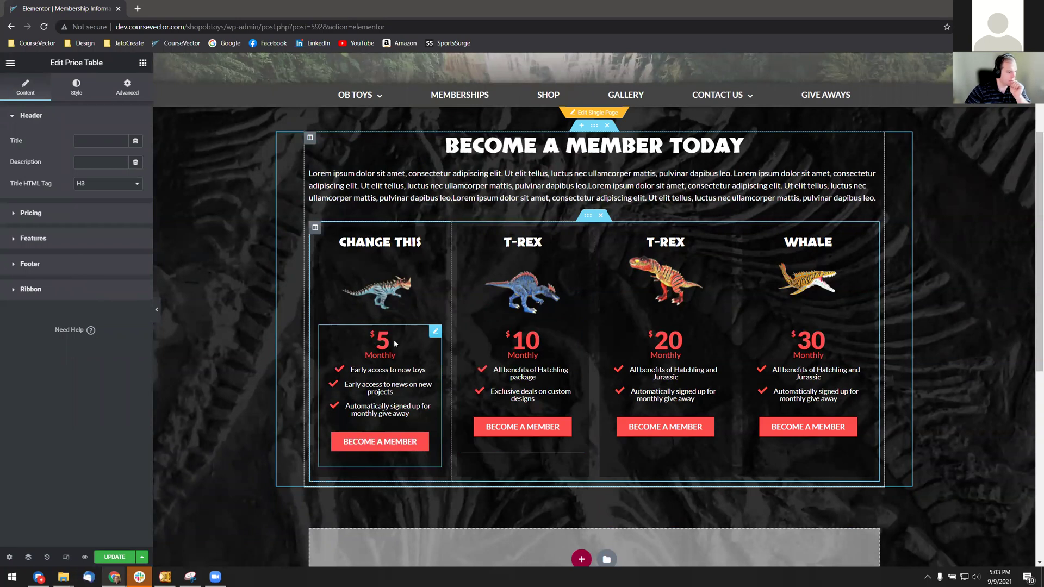
click(435, 333)
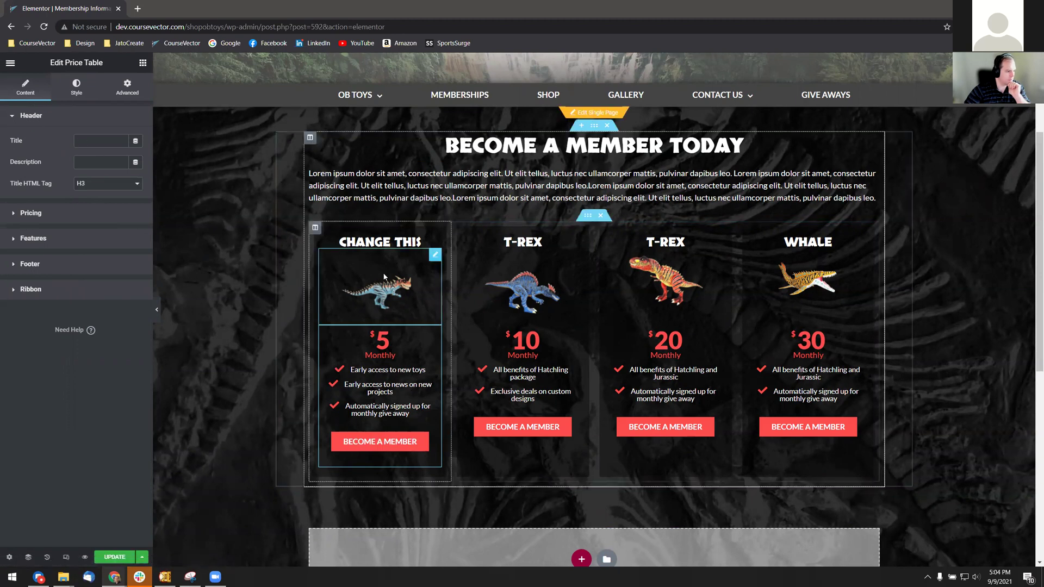
click(33, 213)
double_click(79, 188)
text(10)
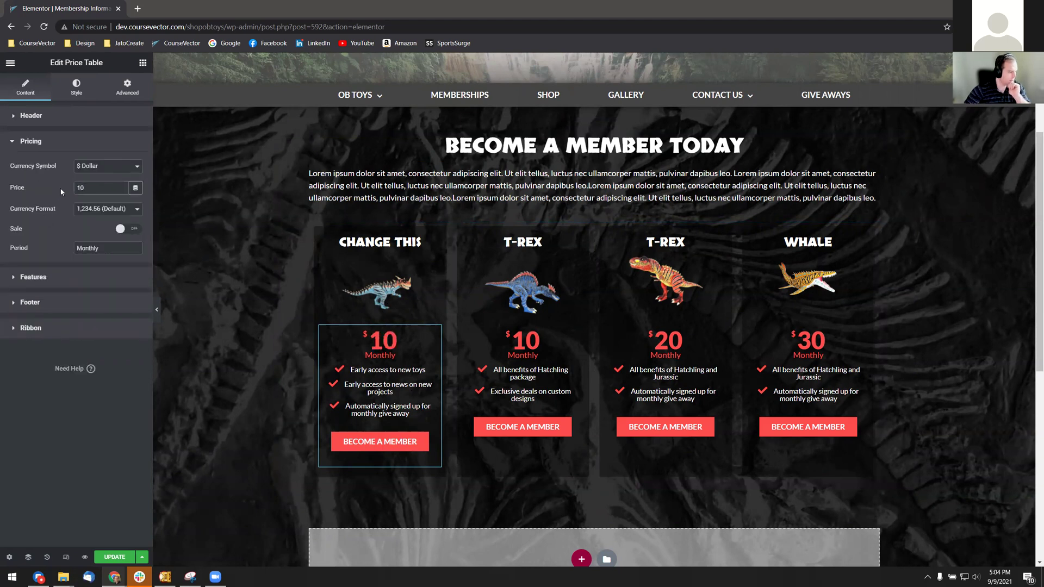
drag(55, 254, 41, 249)
text(Yearly)
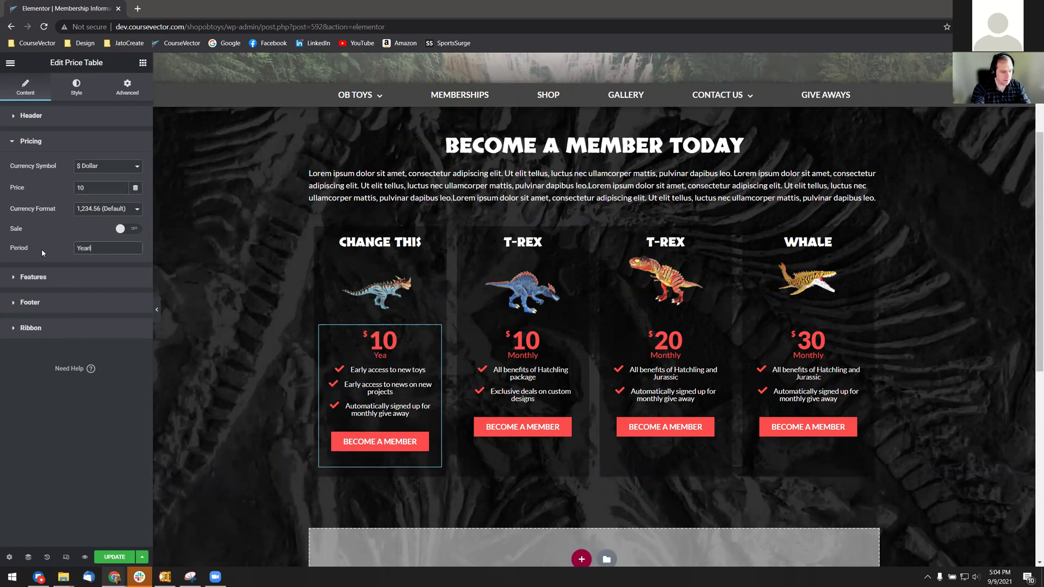
- Change the icon of the first plan's "Automatically signed up for monthly give away" feature to the Cheese icon
click(52, 277)
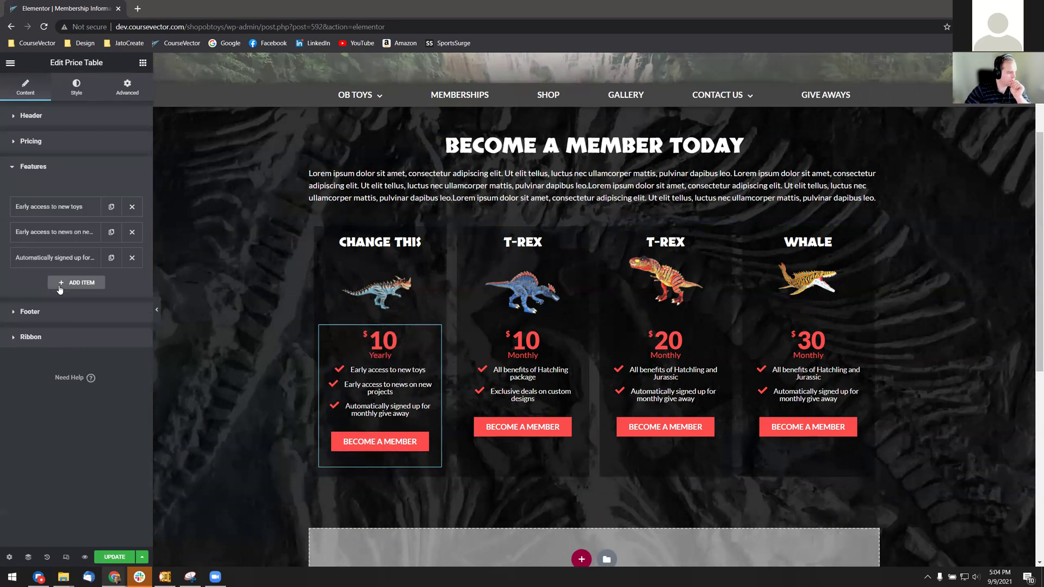
click(47, 210)
click(74, 348)
click(73, 379)
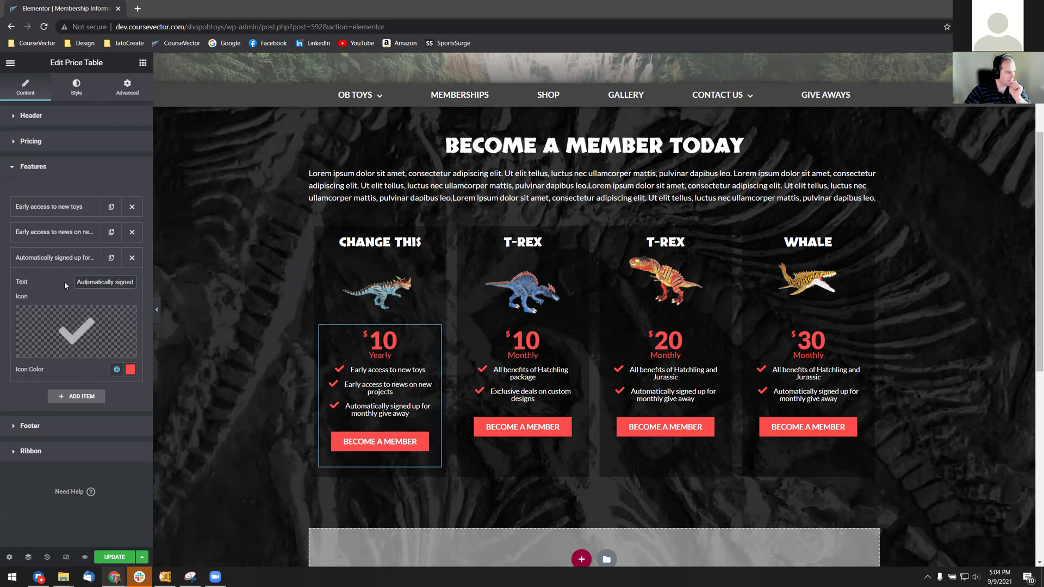
double_click(94, 282)
click(80, 336)
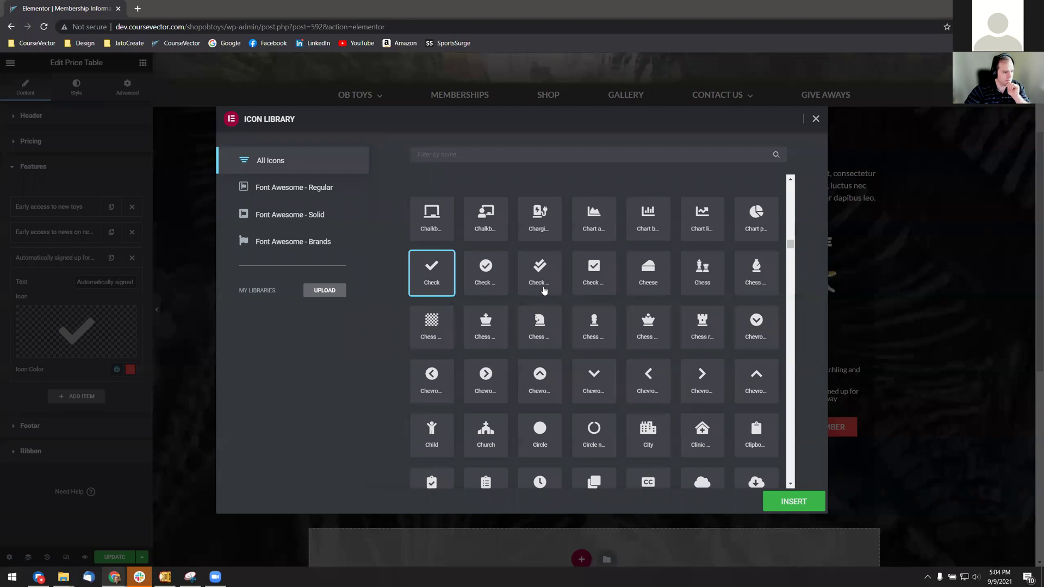
click(658, 283)
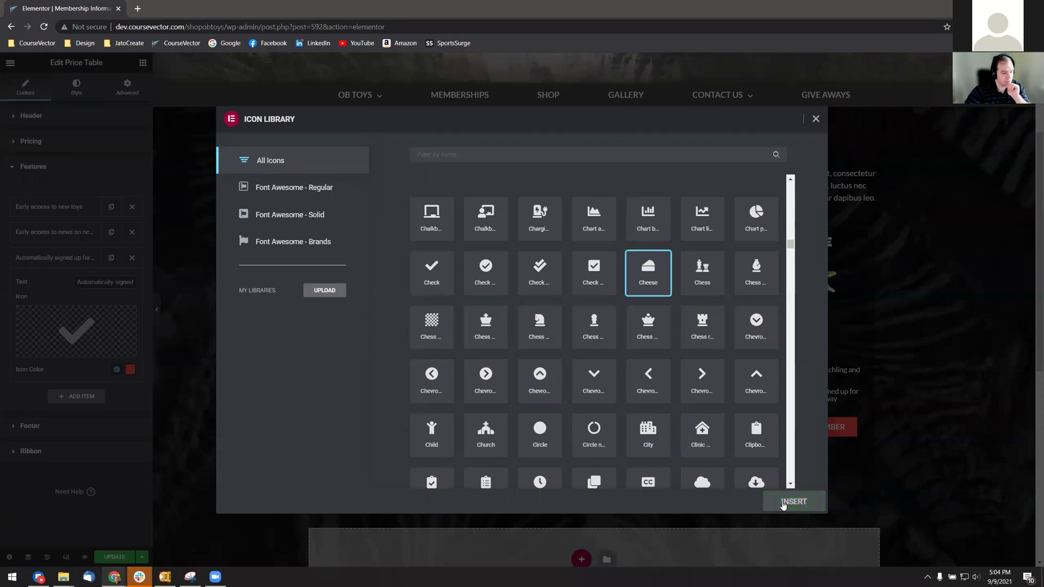
click(786, 501)
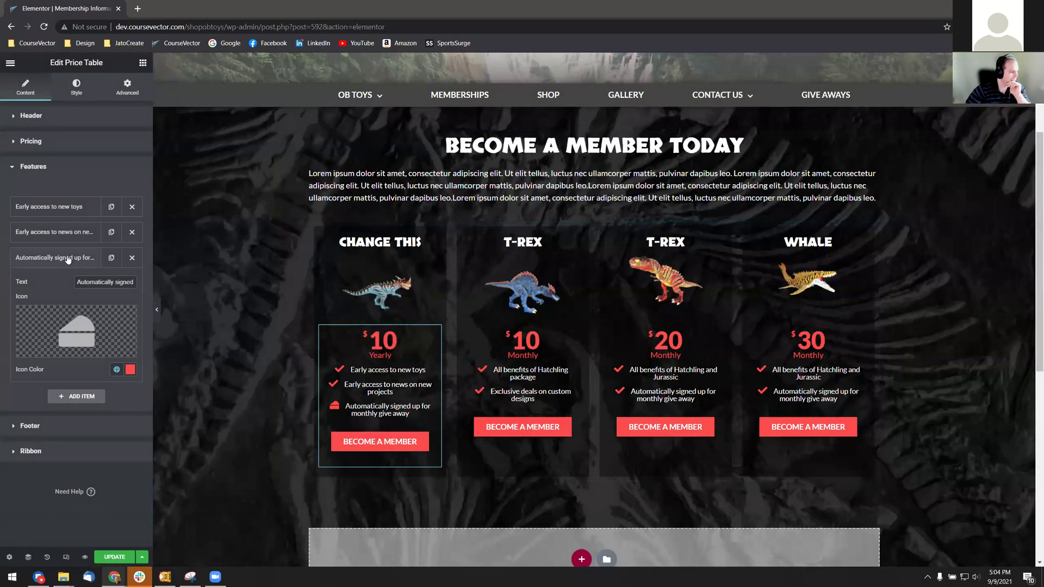
- Duplicate the "Early access to news on new projects" feature in the first plan and collapse the copy
click(419, 396)
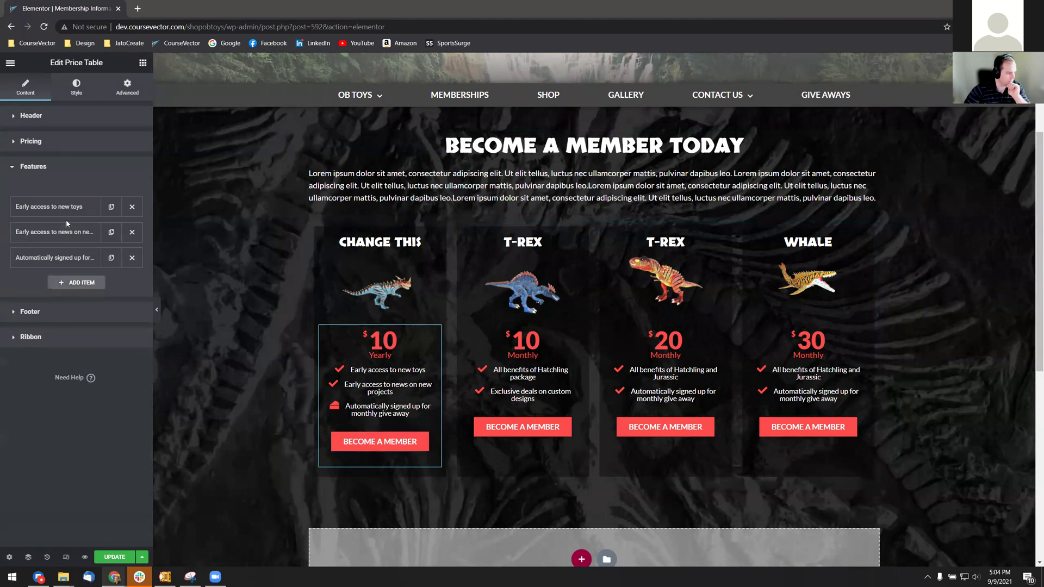
click(118, 233)
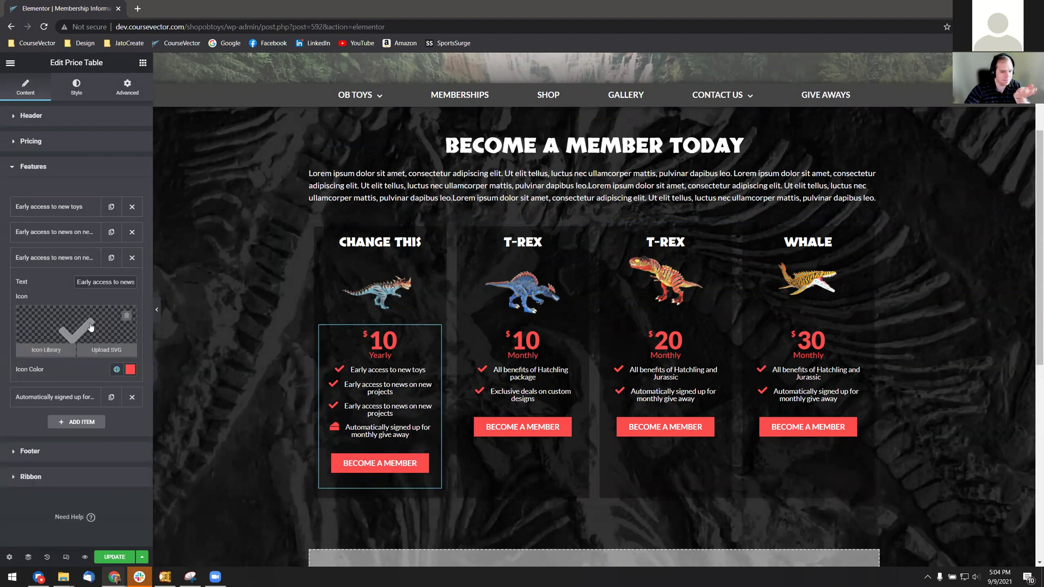
click(42, 264)
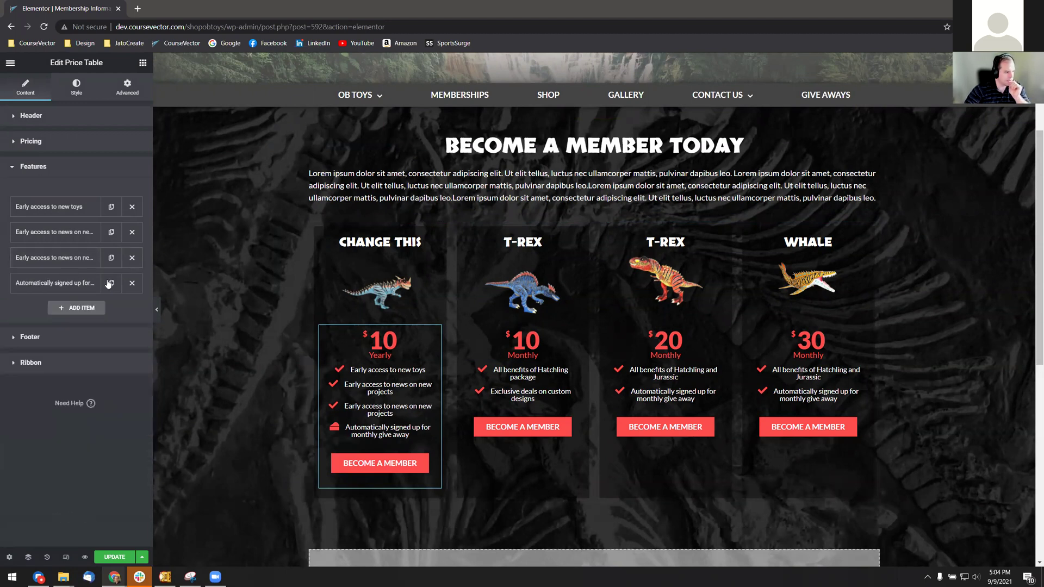
- Remove the monthly give away feature from the first plan and move an "Early access to news" feature to the start of the list
click(131, 283)
drag(44, 262, 80, 202)
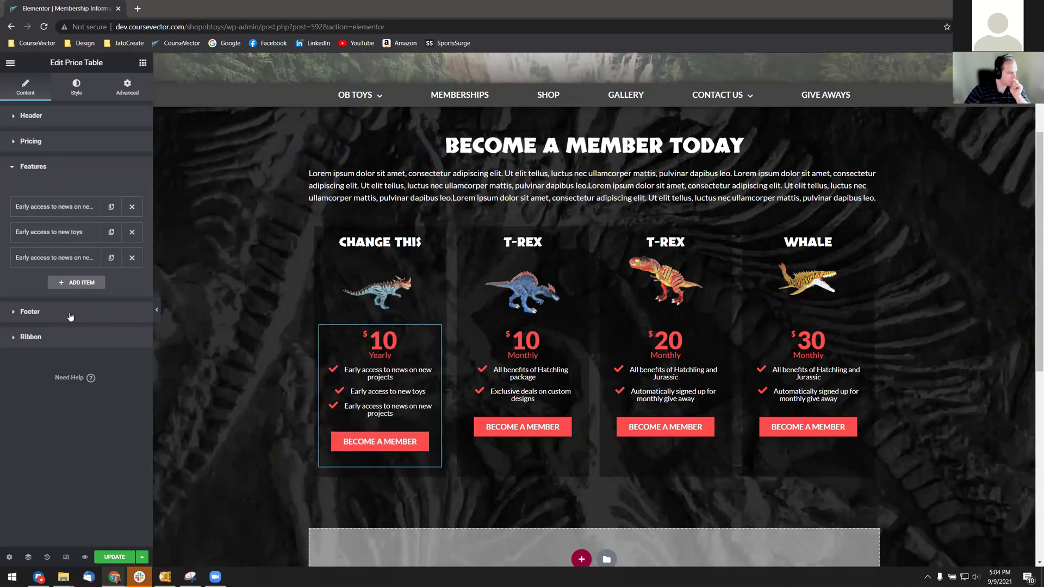
- Open the footer settings of the first plan's price table and select the button's placeholder link
click(41, 314)
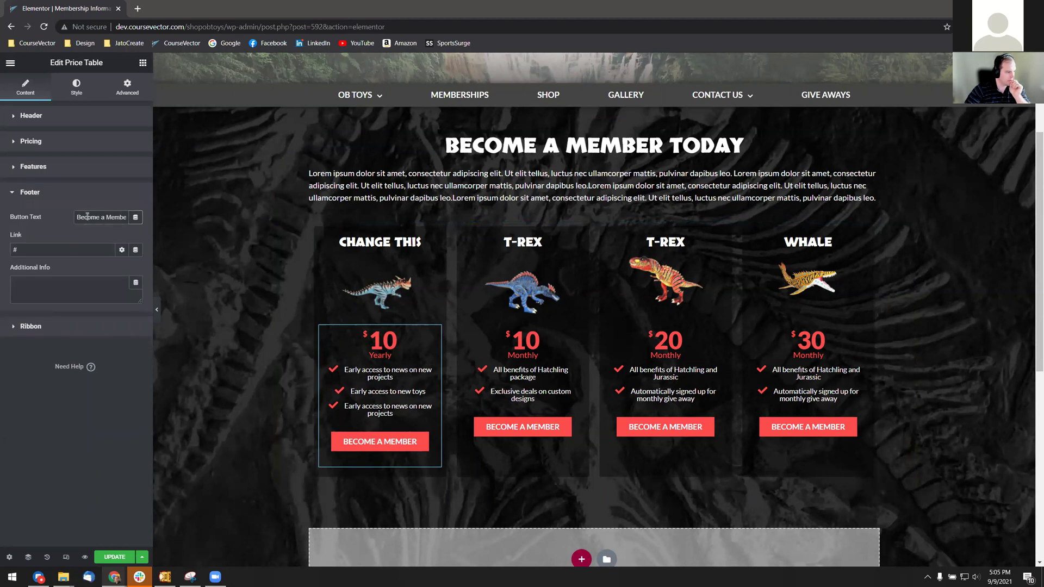
double_click(15, 250)
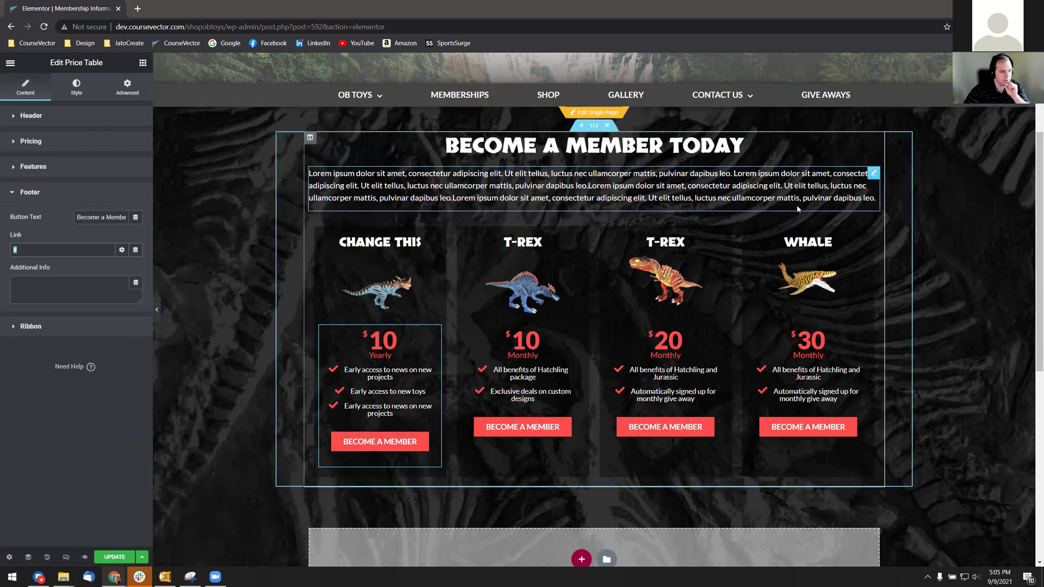
- Open the introductory paragraph under "Become a Member Today" for editing and select its text in the page preview
click(645, 177)
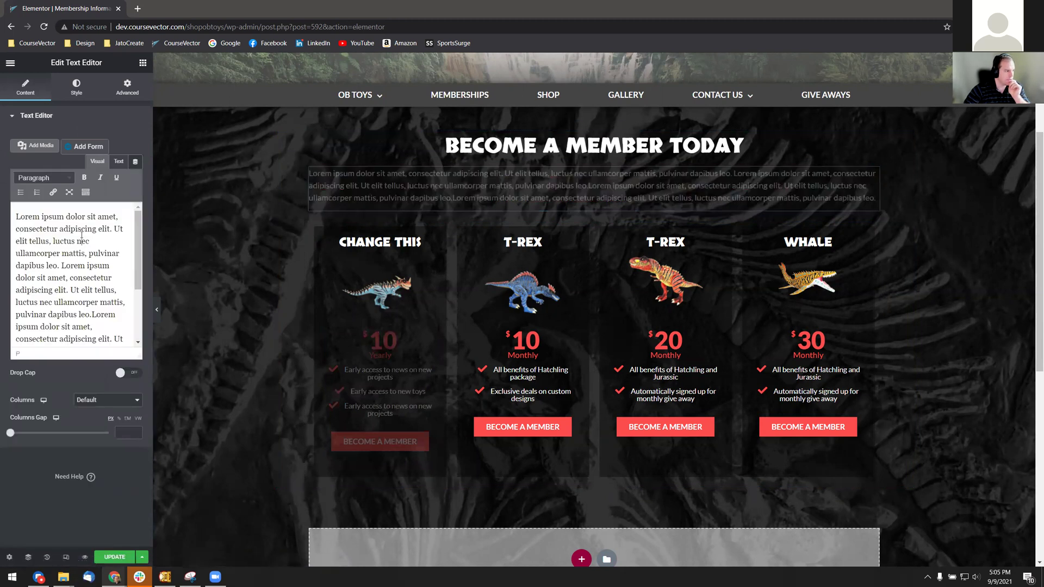
drag(16, 216, 81, 229)
click(86, 252)
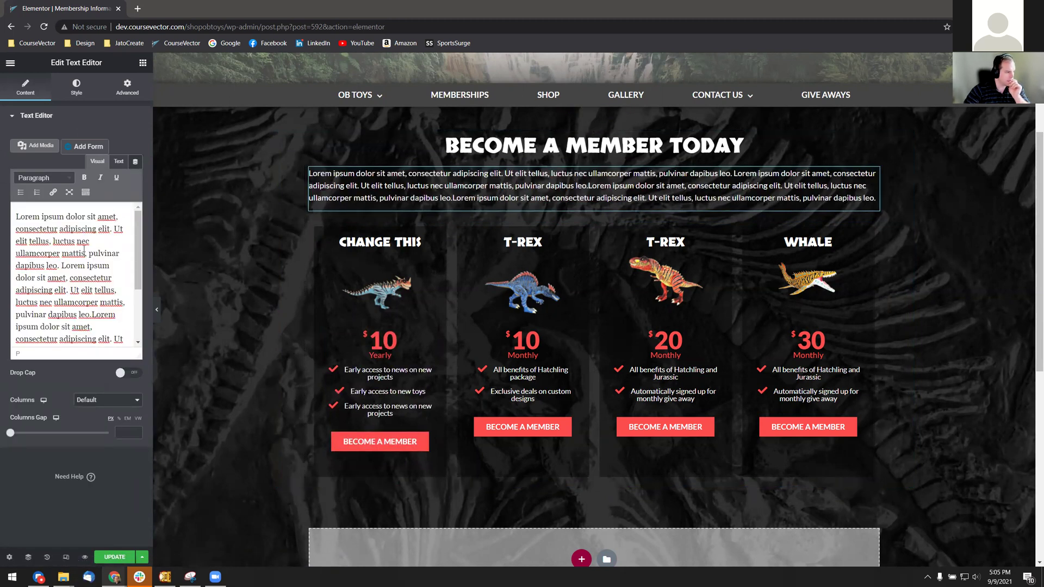
triple_click(589, 185)
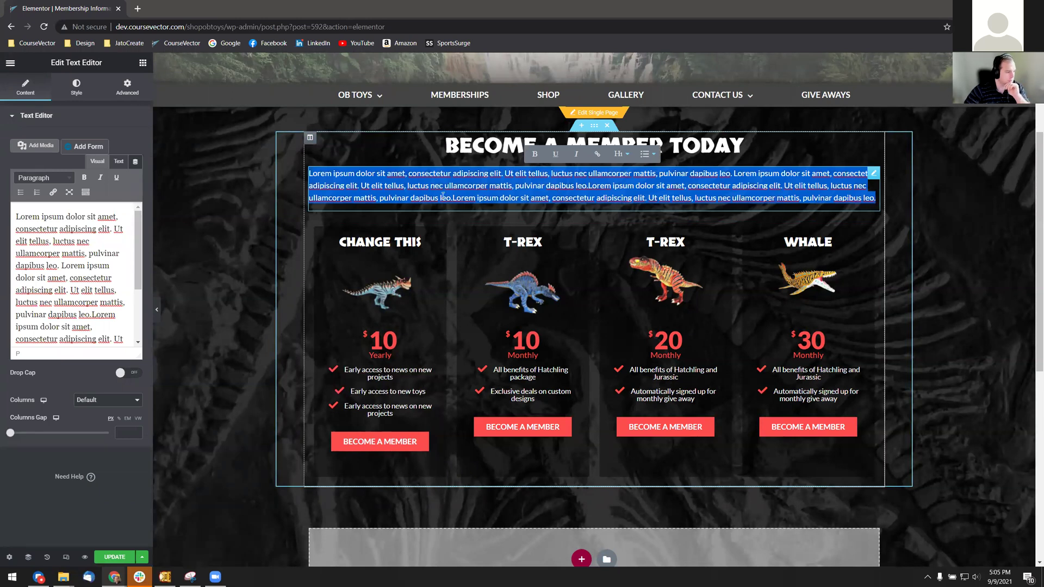
click(514, 199)
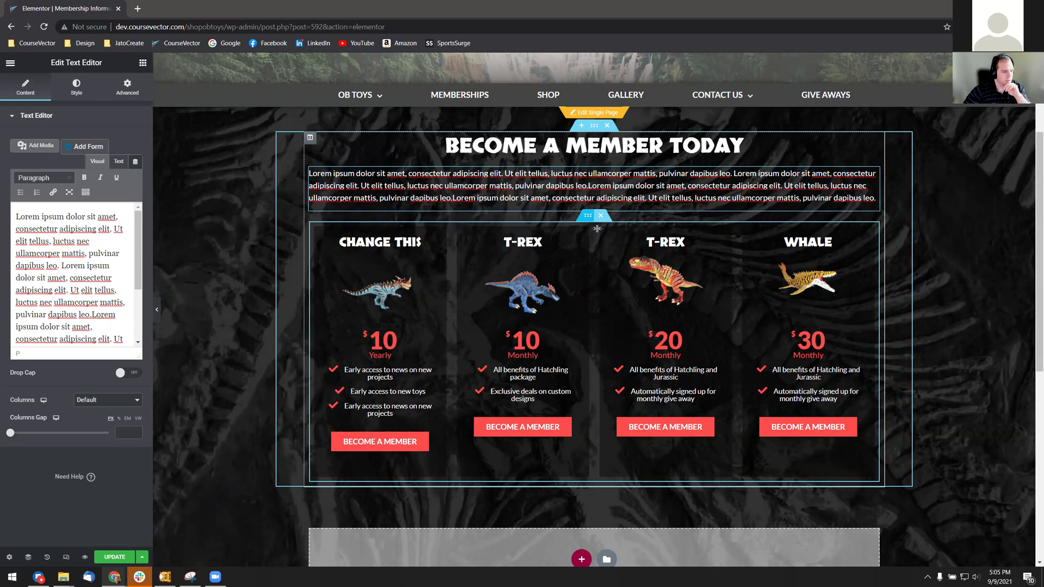
- Duplicate the $20 T-Rex plan's column and delete the copy
right_click(602, 230)
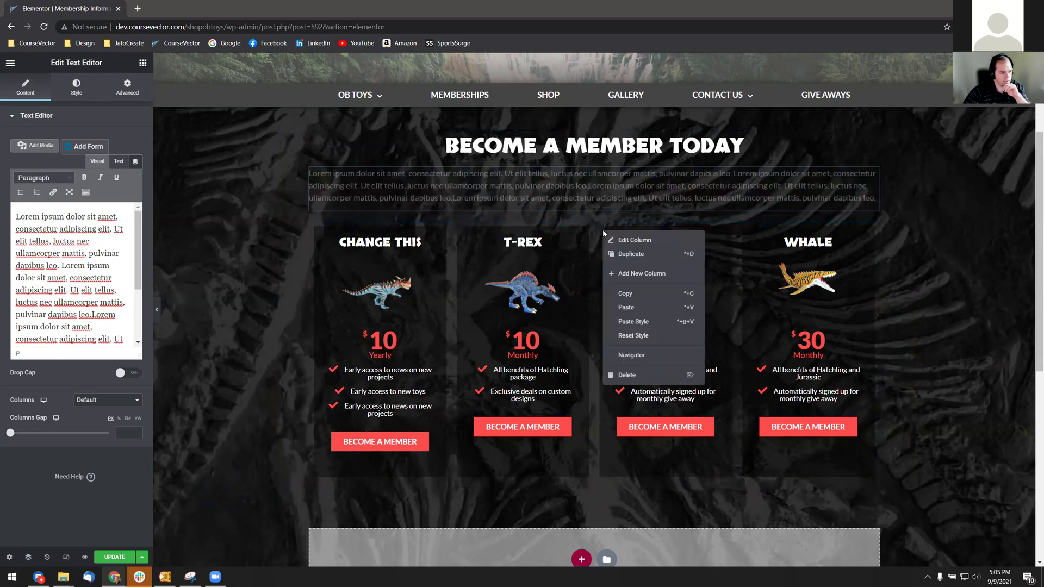
click(622, 255)
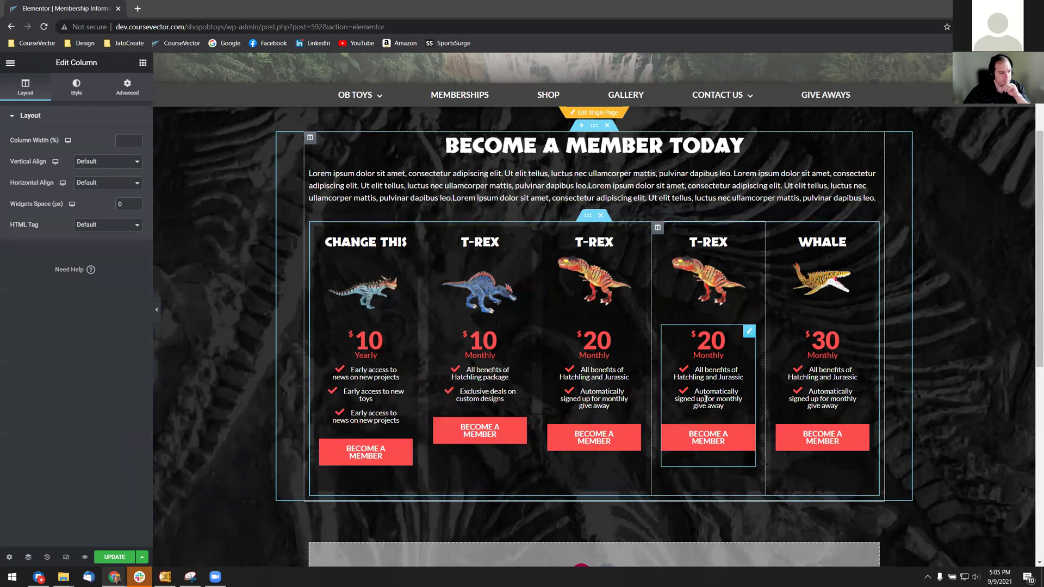
right_click(658, 229)
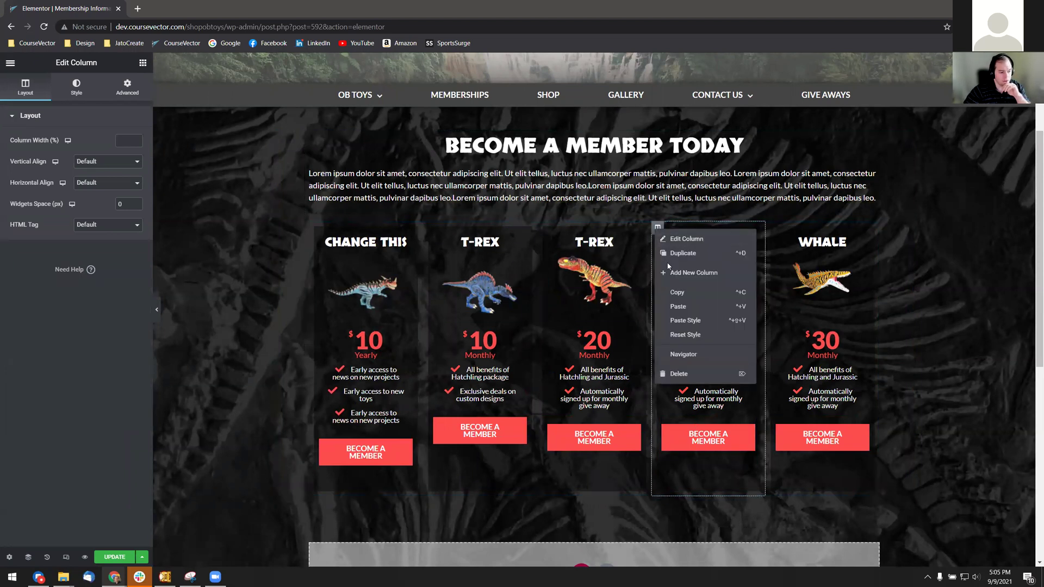
click(689, 375)
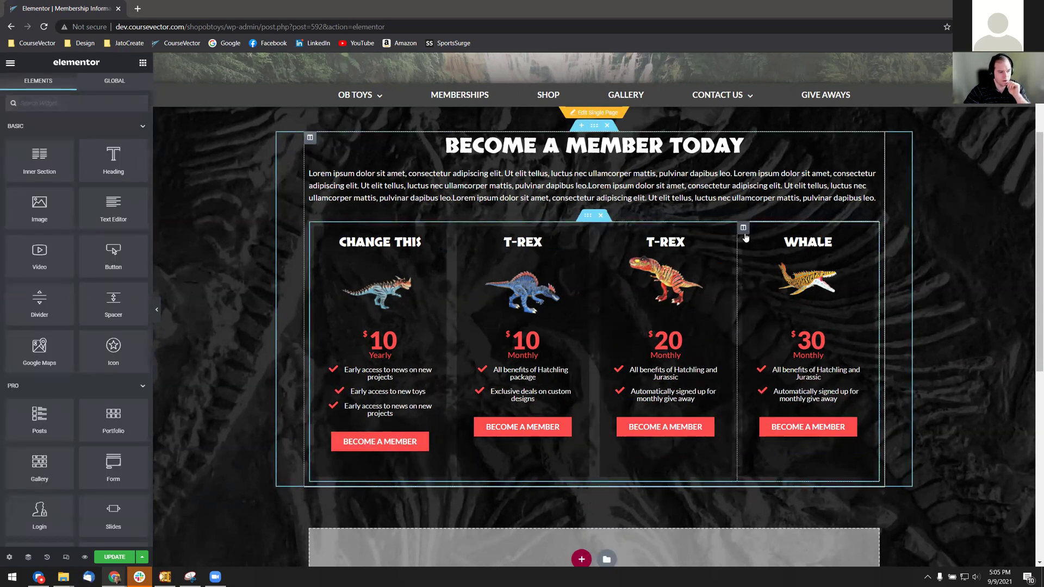
- Delete the Whale plan's column from the membership section
right_click(746, 233)
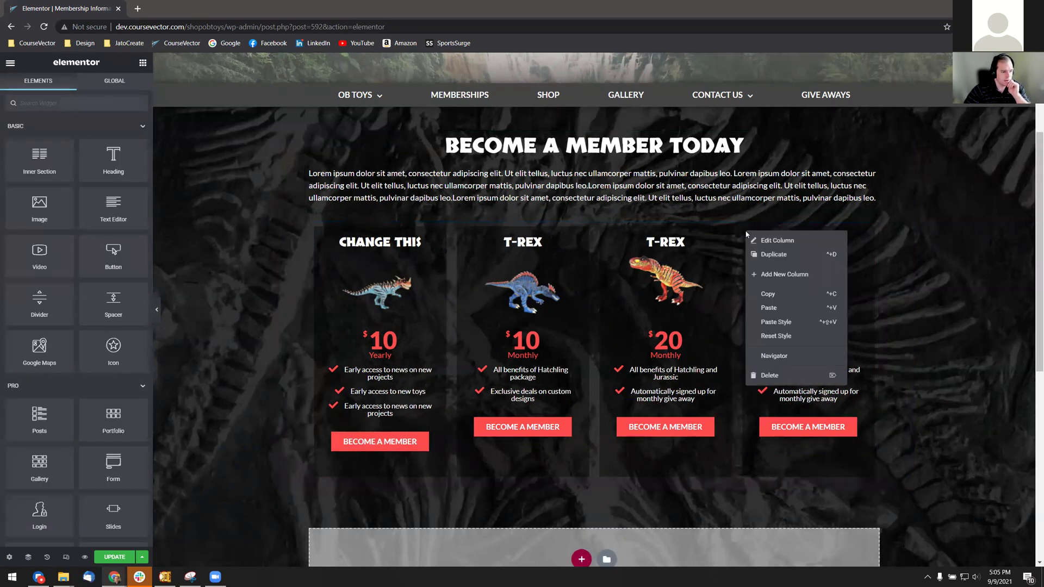
click(790, 376)
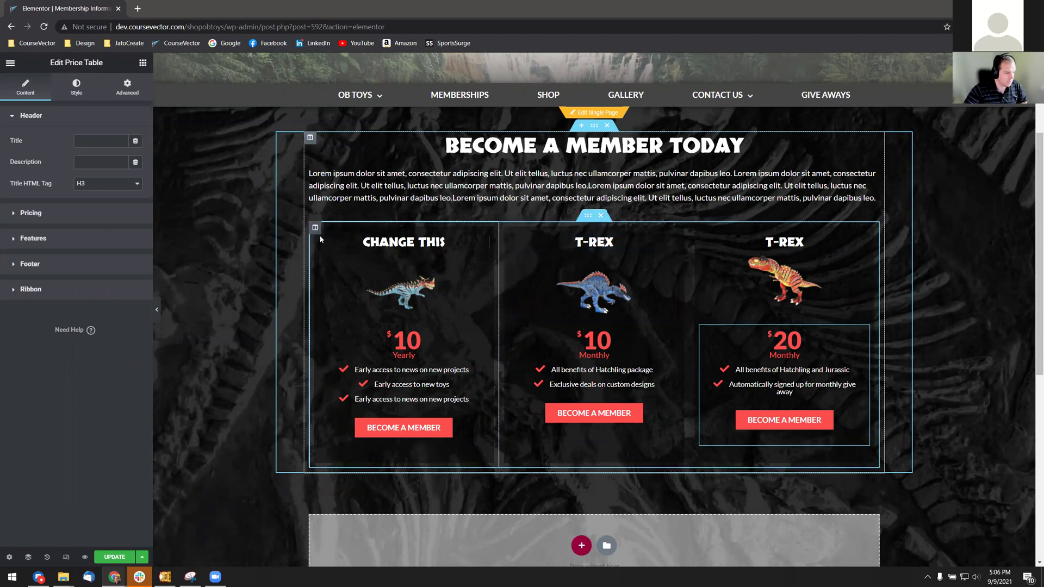
- Duplicate the inner section holding the three membership plans and delete the copy
right_click(588, 217)
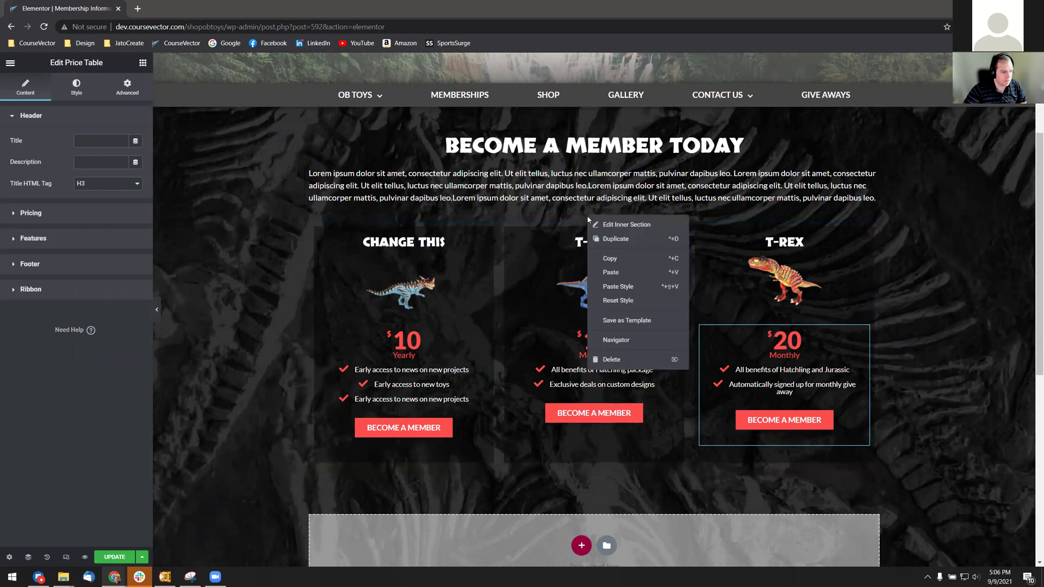
click(615, 239)
scroll(778, 462, down, 3)
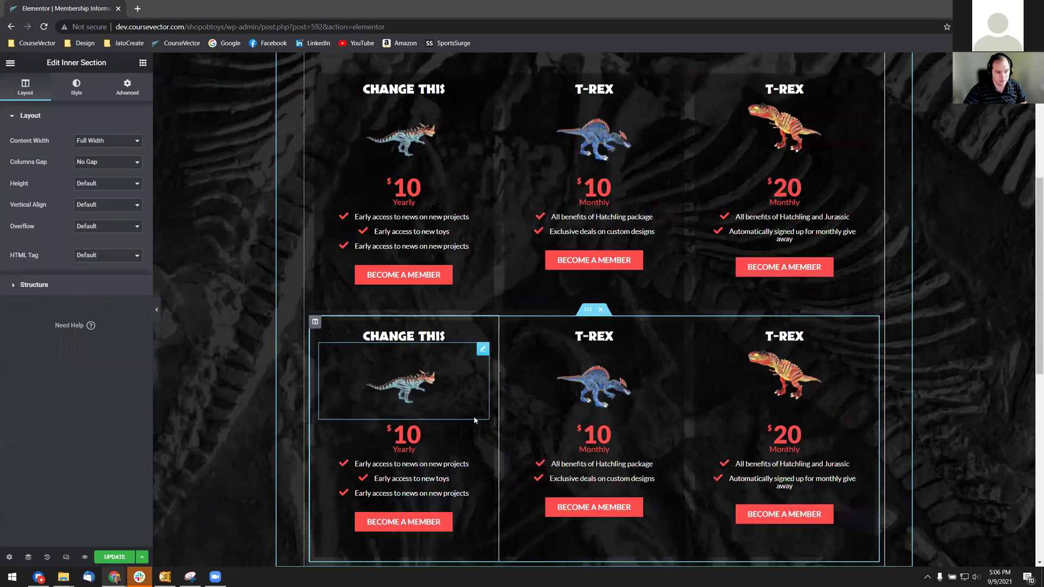
click(600, 309)
scroll(598, 327, up, 5)
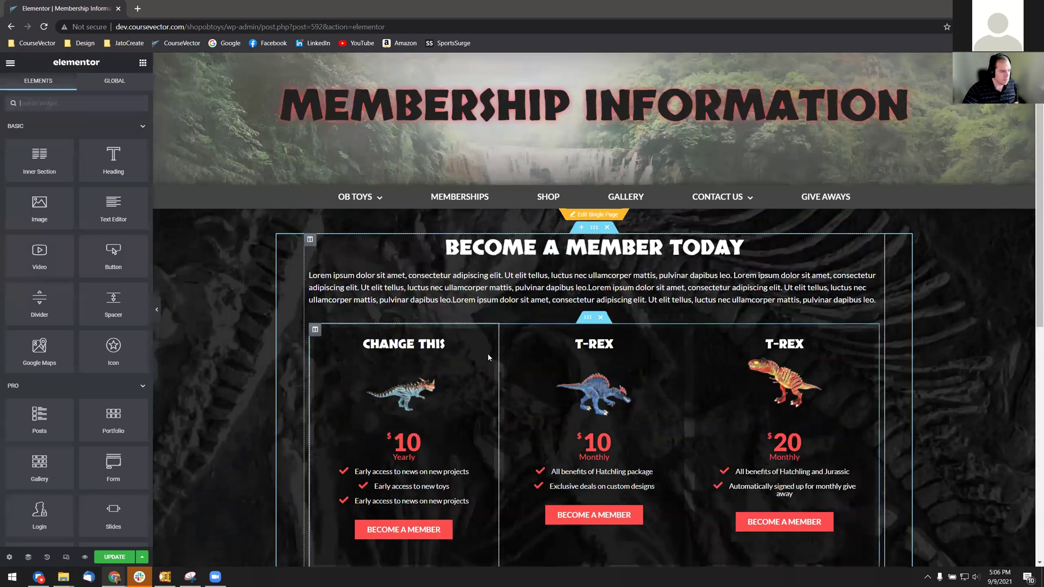
scroll(529, 343, down, 2)
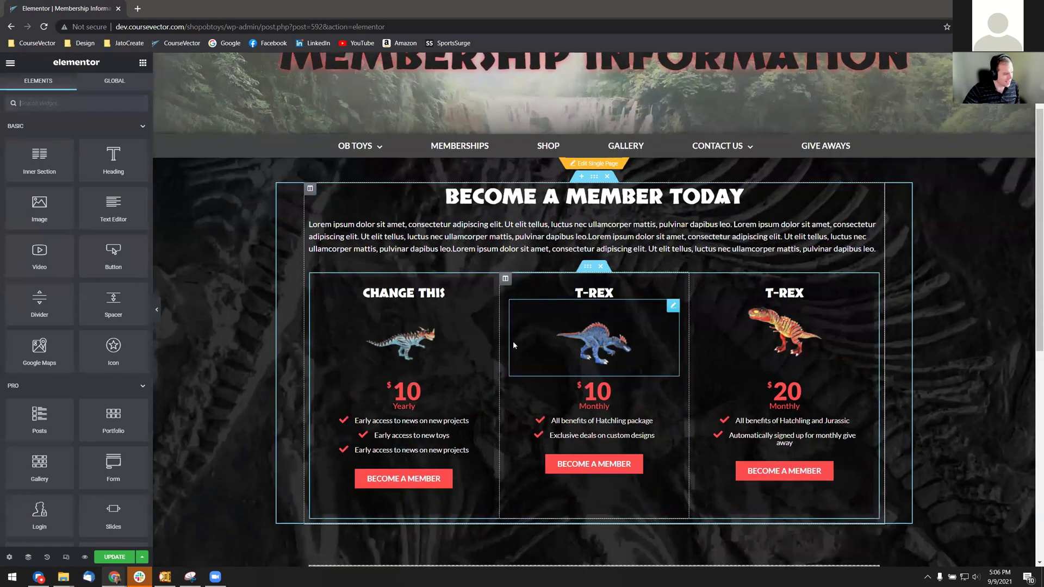
- Leave the membership template without saving and open the Homepage Gallery Flipcards template in Elementor
click(10, 62)
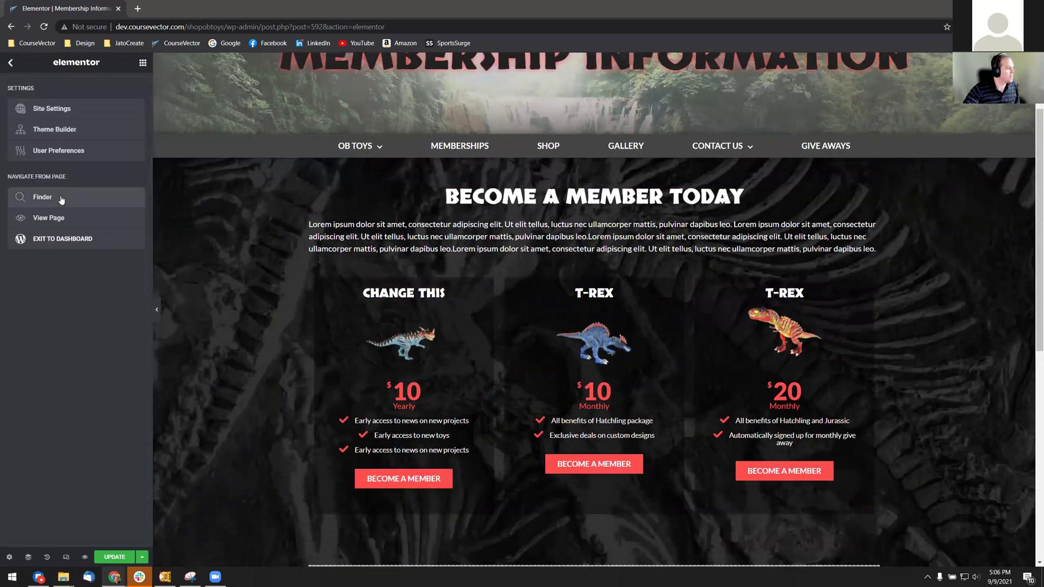
click(52, 244)
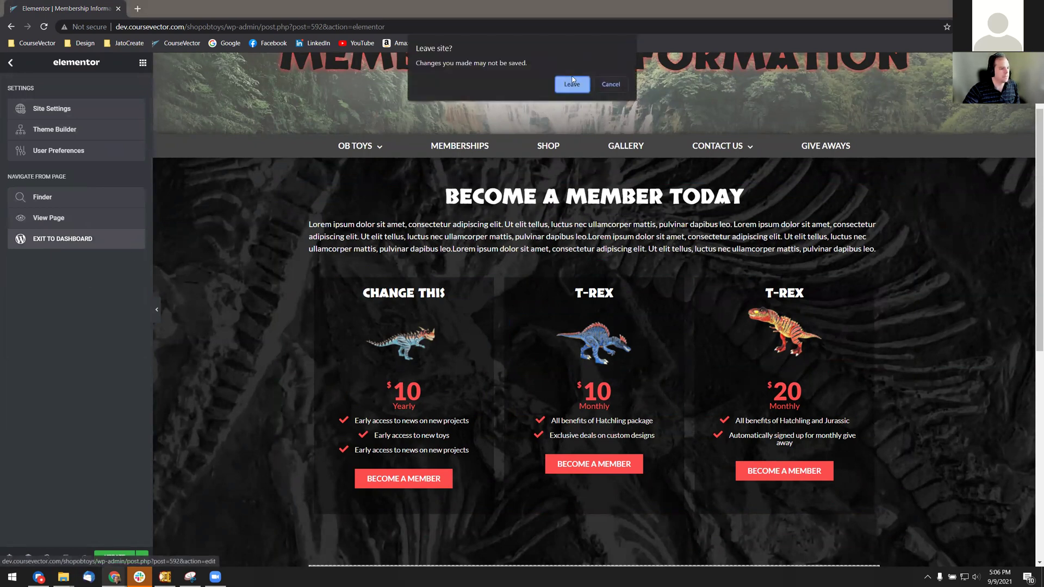
click(572, 82)
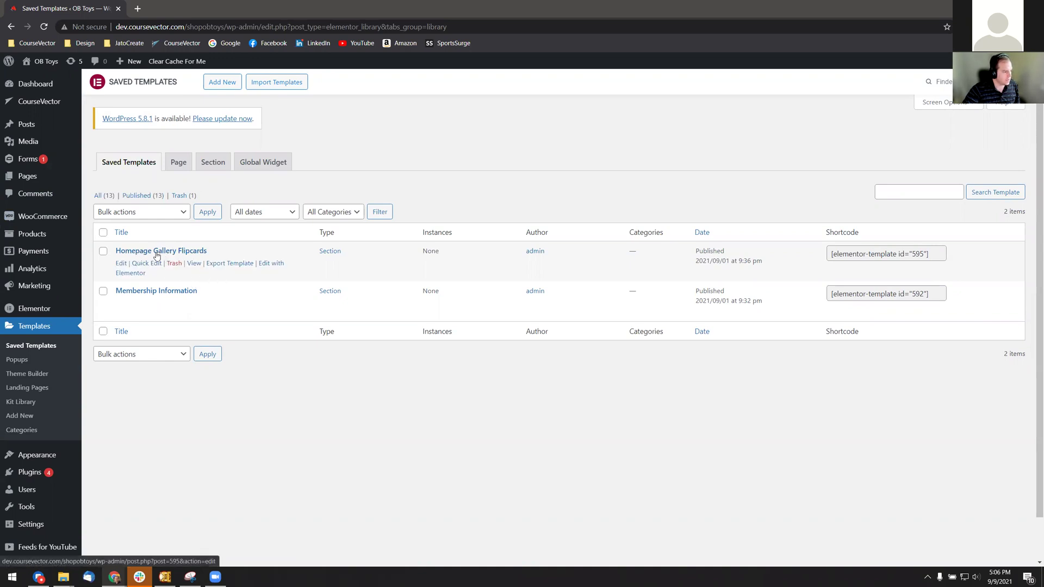
click(271, 266)
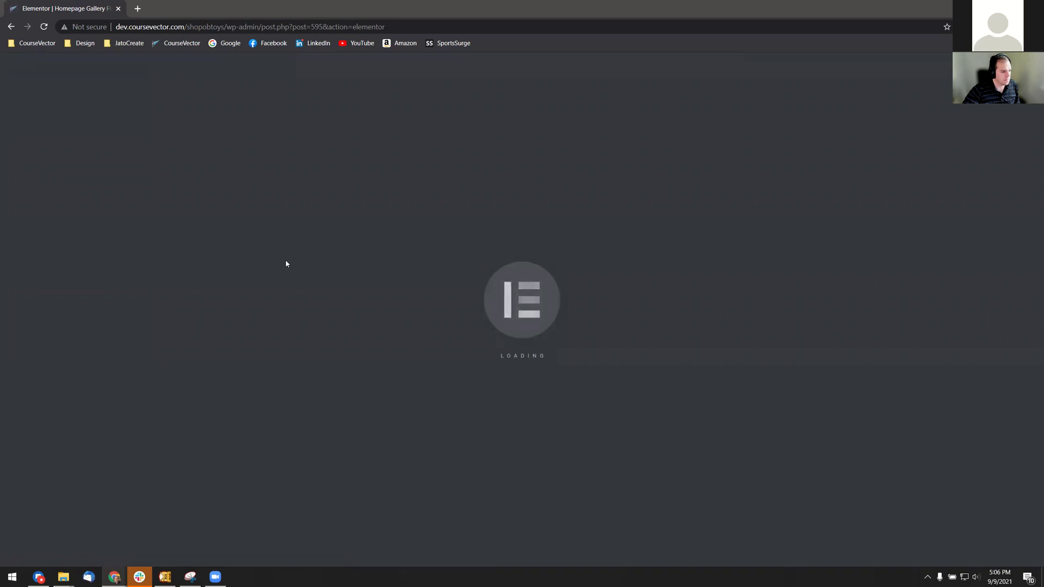
scroll(293, 269, down, 2)
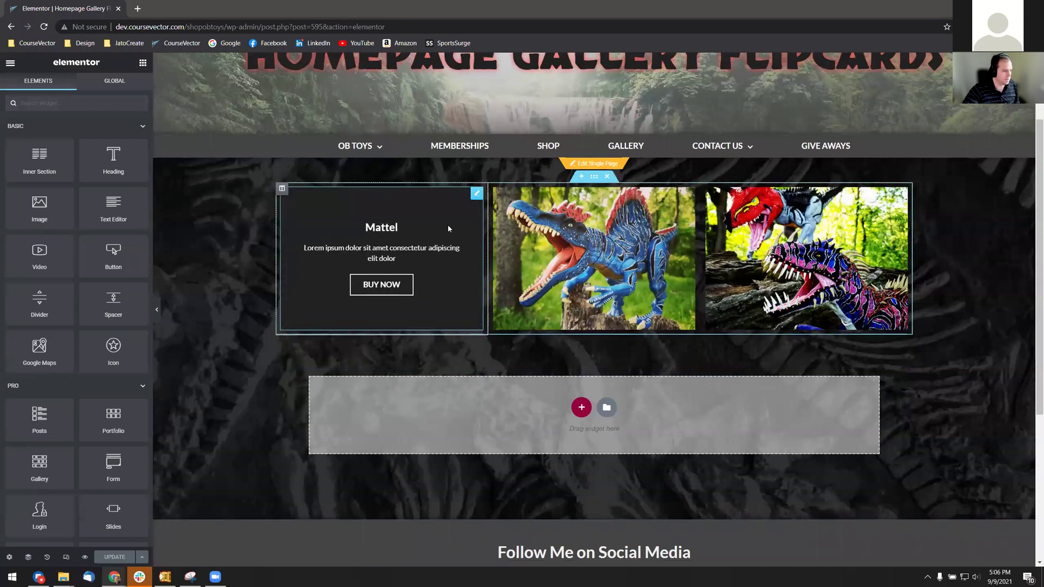
drag(478, 198, 549, 297)
mouse_move(550, 297)
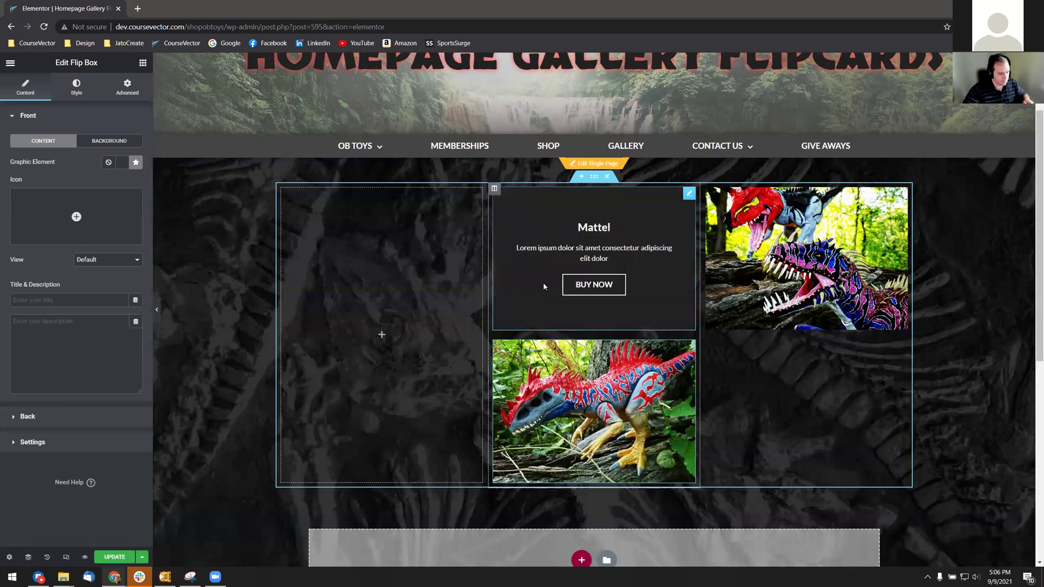
key(ctrl+z)
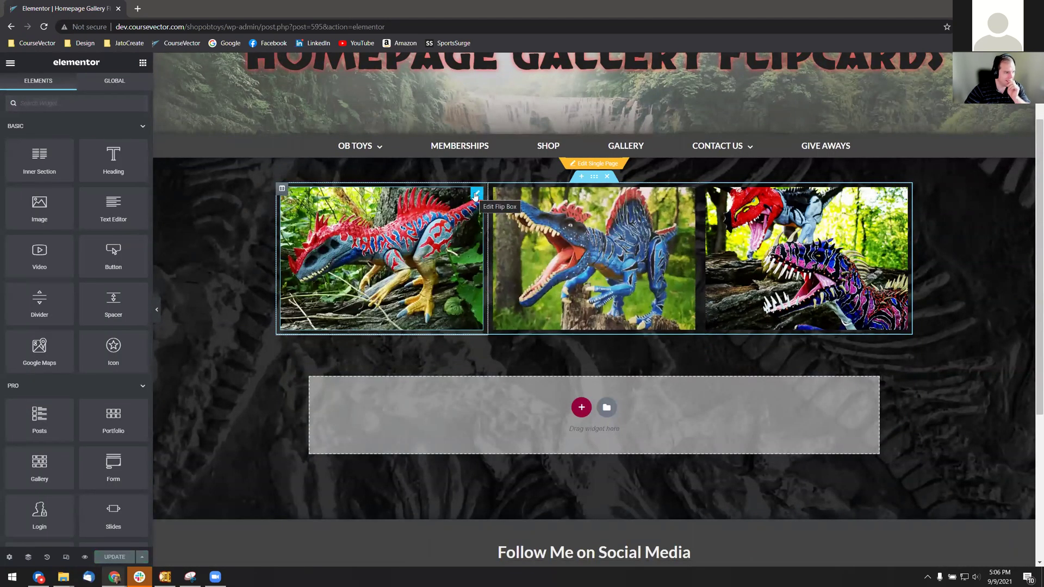
- Reinsert IMG_20210613_160332_353-scaled.jpg from the media library as the first flip box's front background image
click(475, 195)
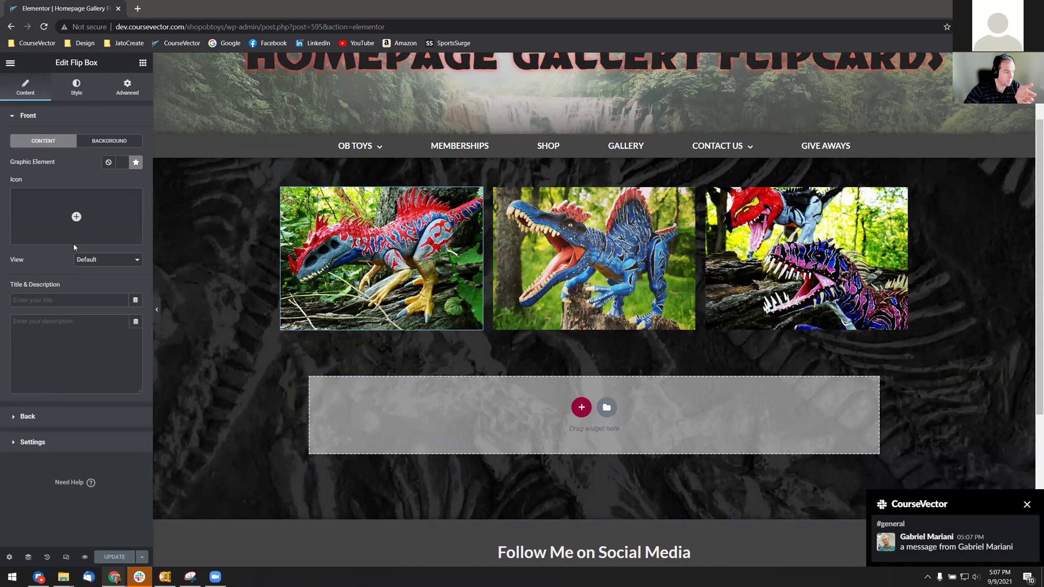
click(103, 143)
mouse_move(74, 228)
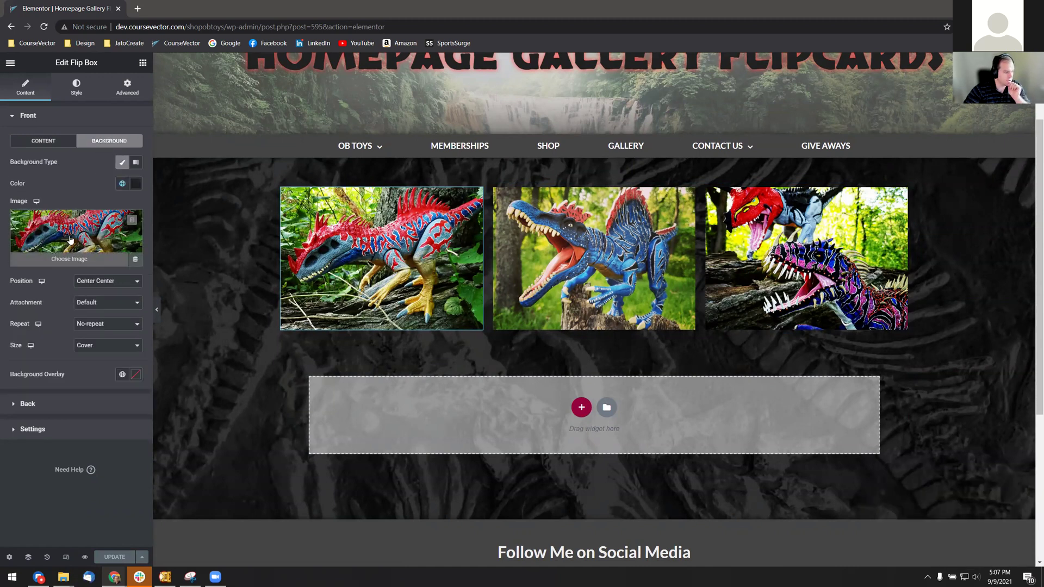
click(70, 239)
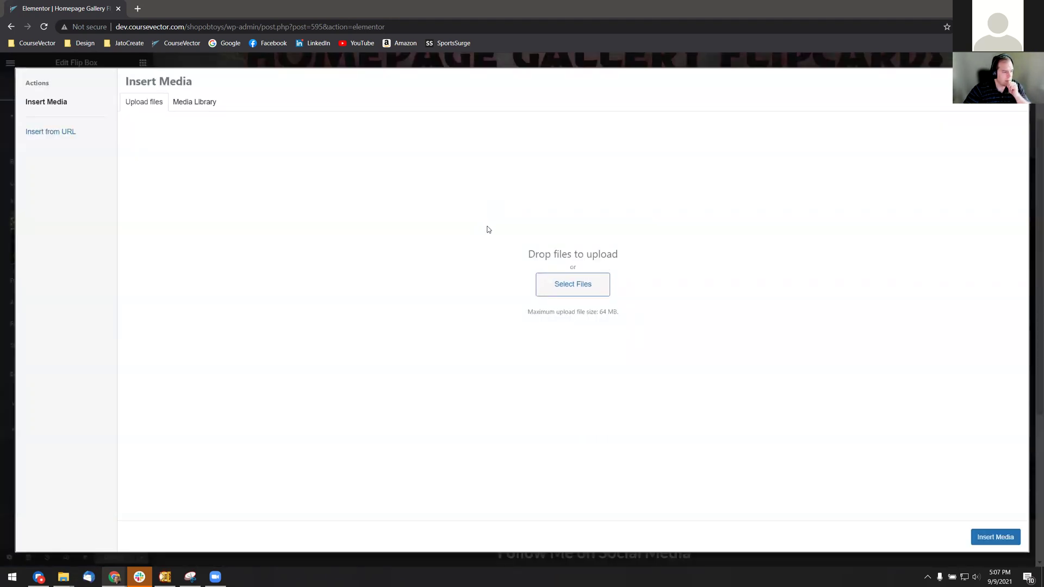
click(216, 106)
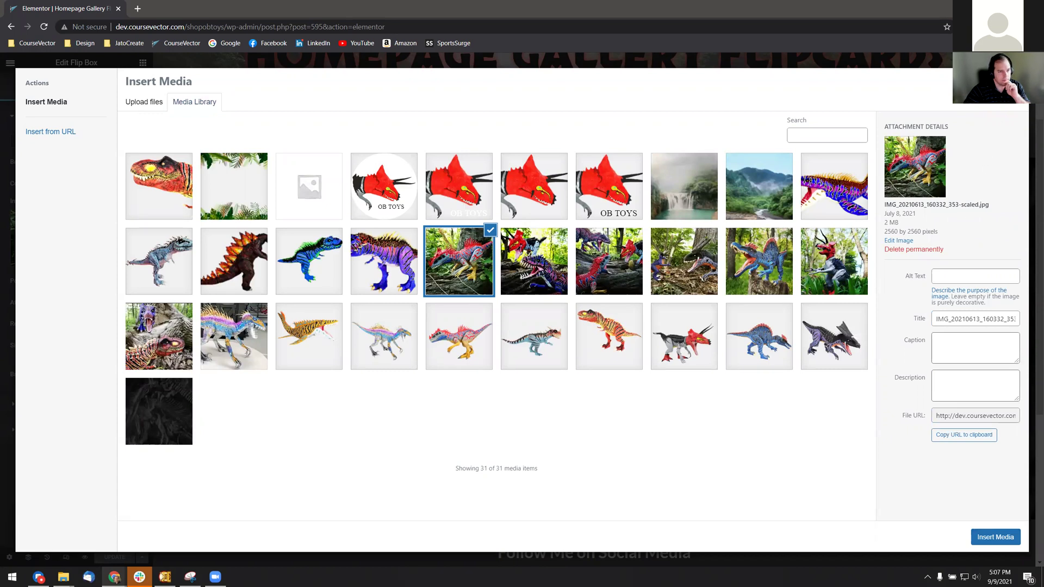
click(996, 537)
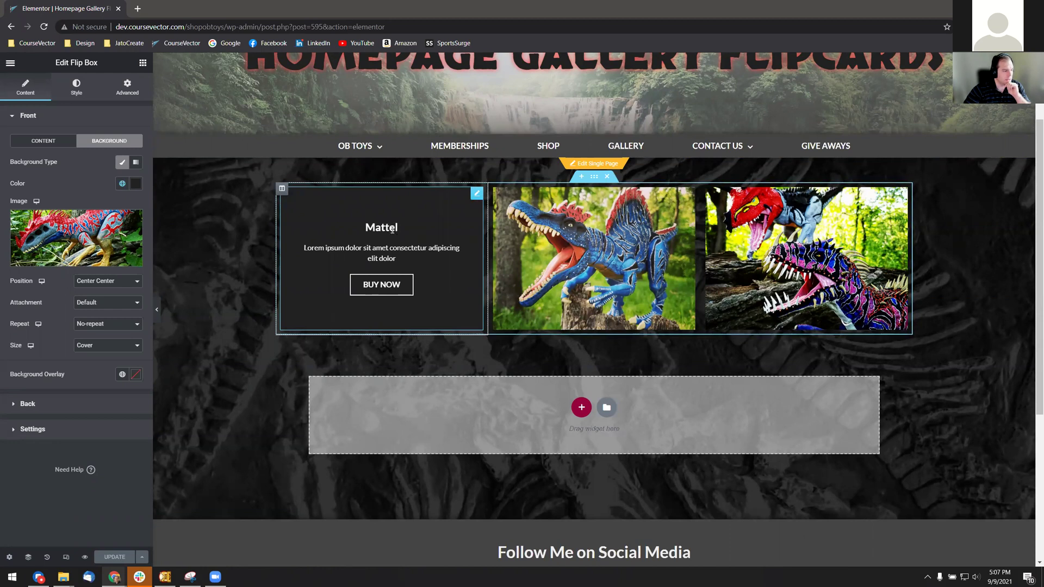
- Change the title on the back of the first flip box to "T-Rex Mattel Toy"
click(35, 119)
click(31, 142)
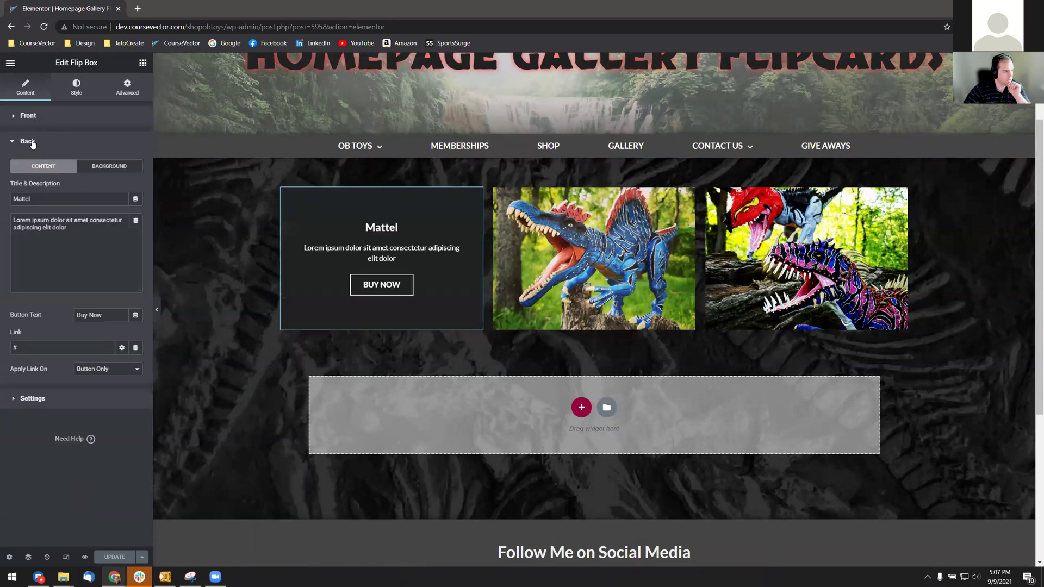
drag(49, 200, 1, 204)
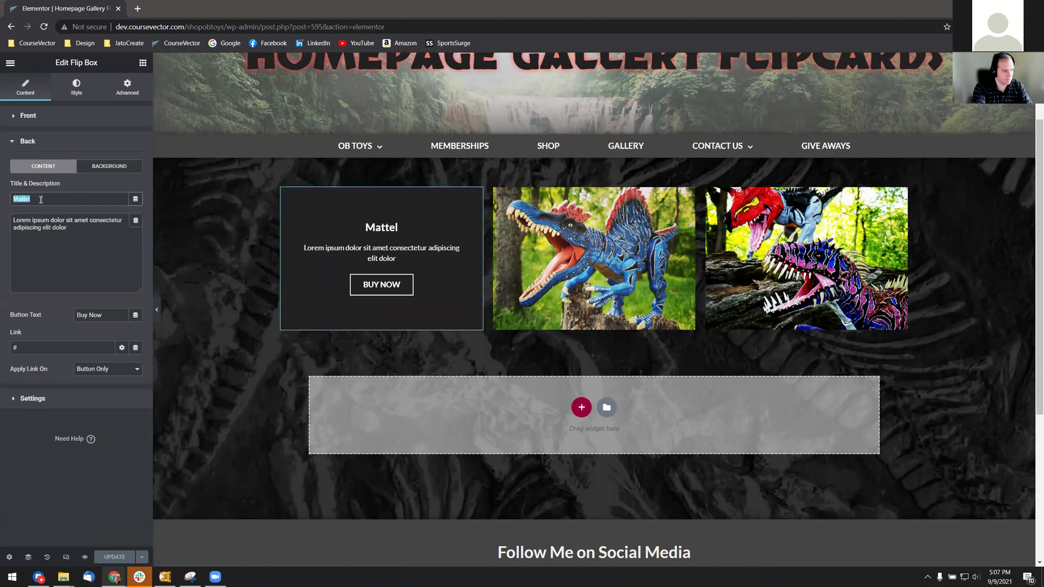
text(T-R)
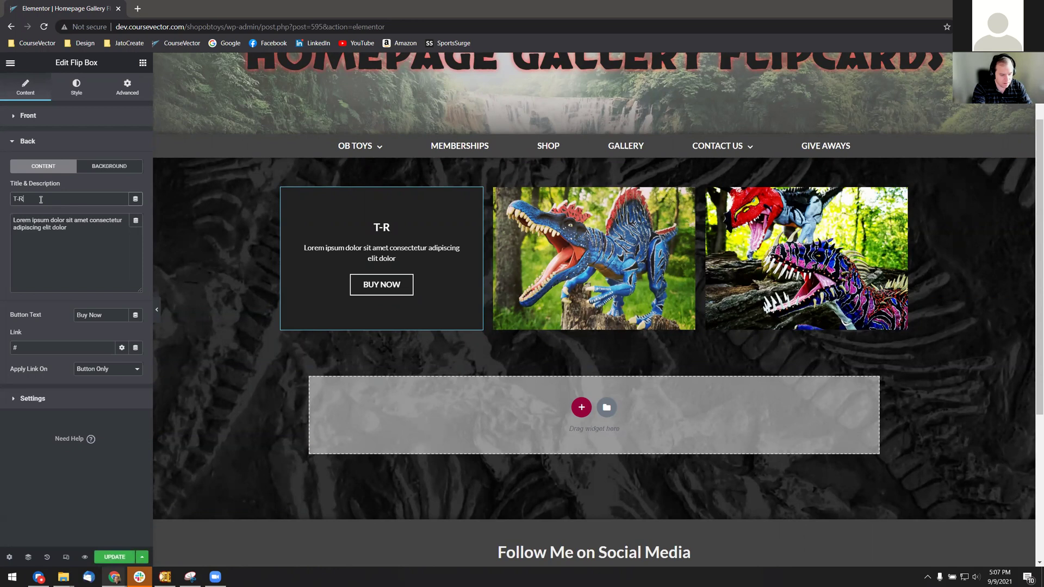
text(ex Mattel Toy)
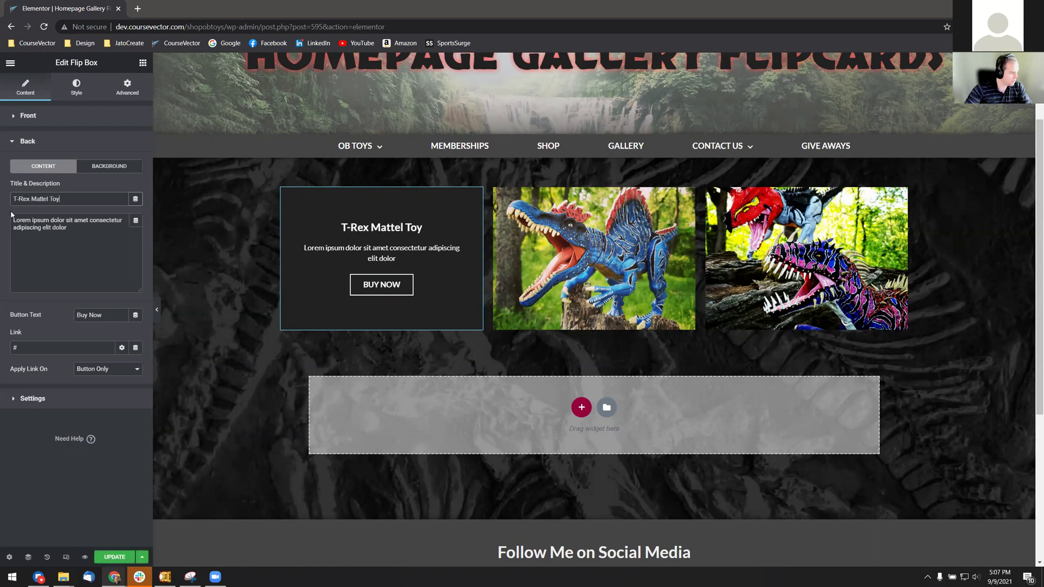
- Examine the first flip box's back description, button text, link and background options, along with its height and flip effect settings
click(108, 242)
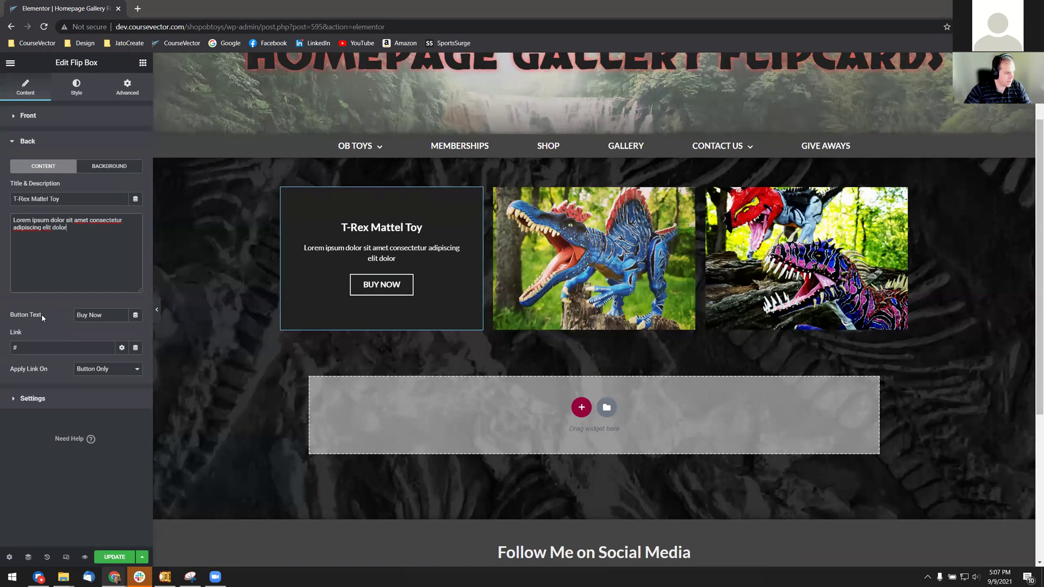
drag(102, 317, 72, 320)
drag(22, 349, 11, 349)
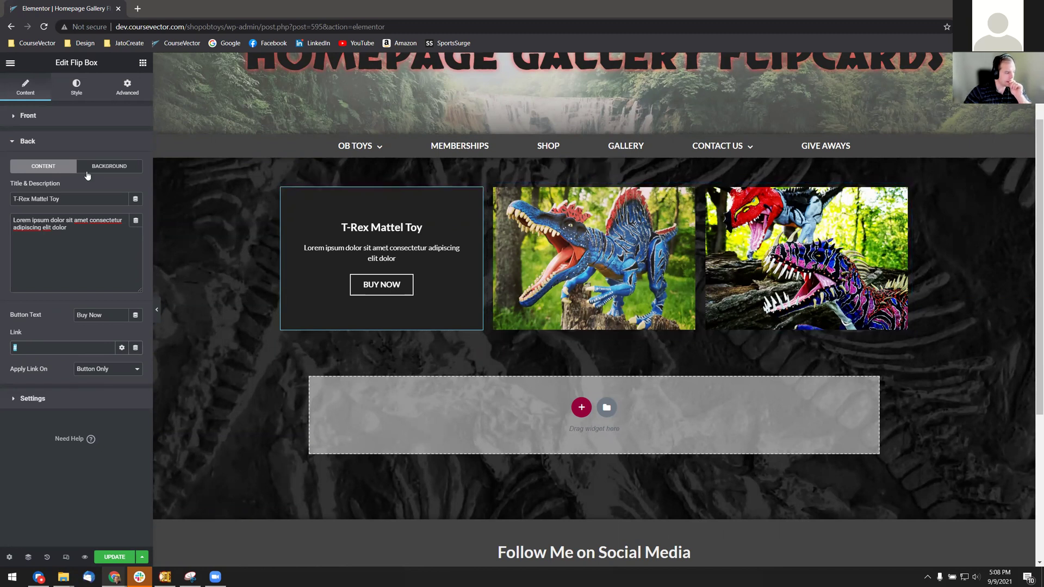
click(55, 400)
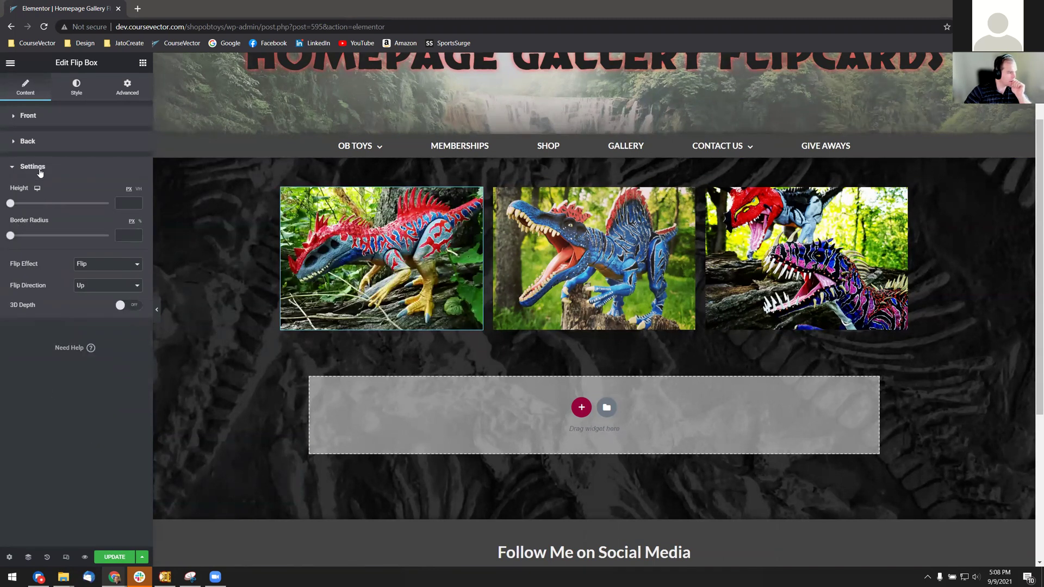
click(40, 169)
click(30, 142)
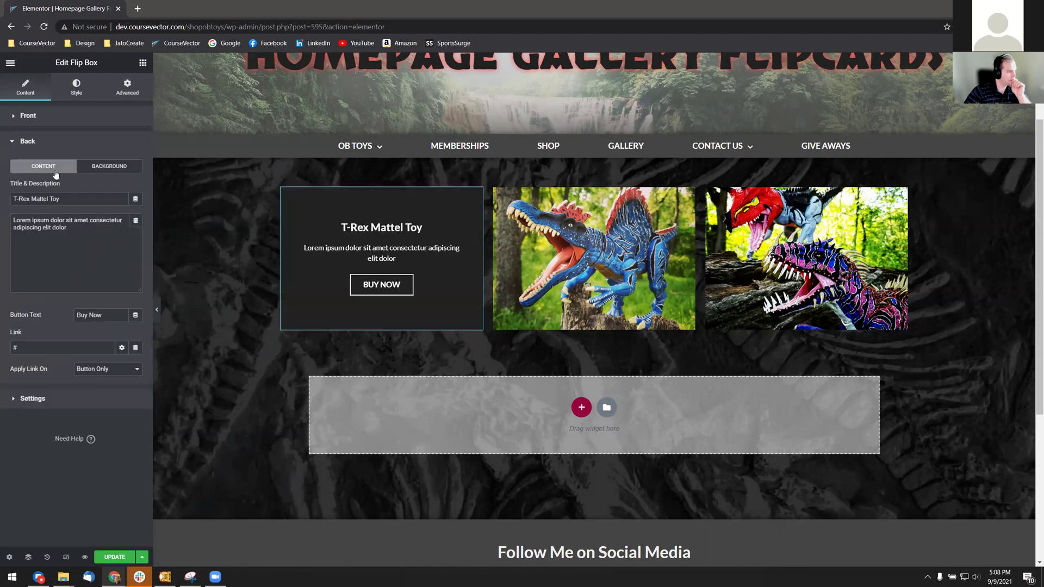
click(95, 173)
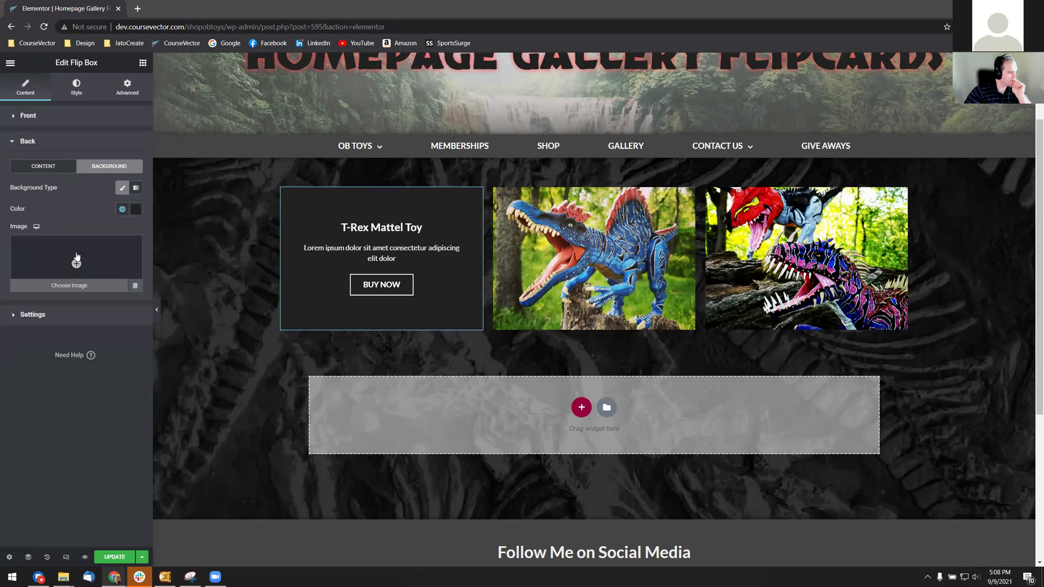
click(62, 316)
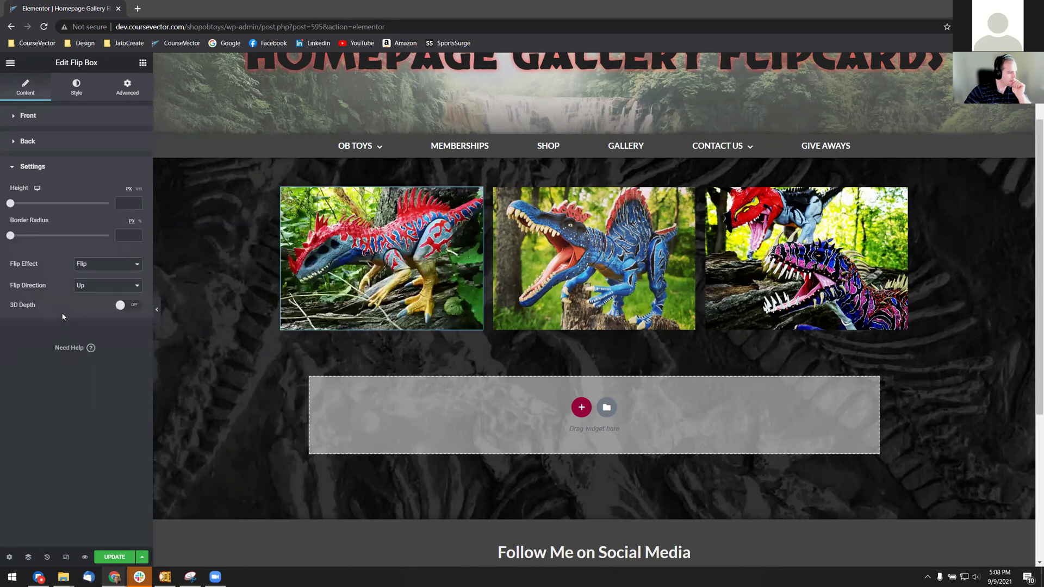
click(26, 142)
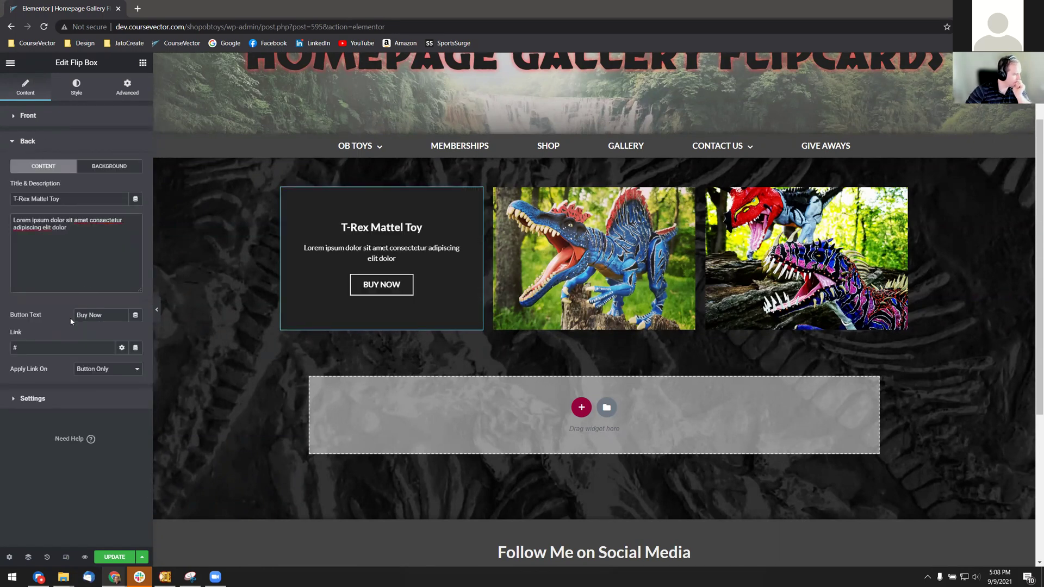
click(58, 398)
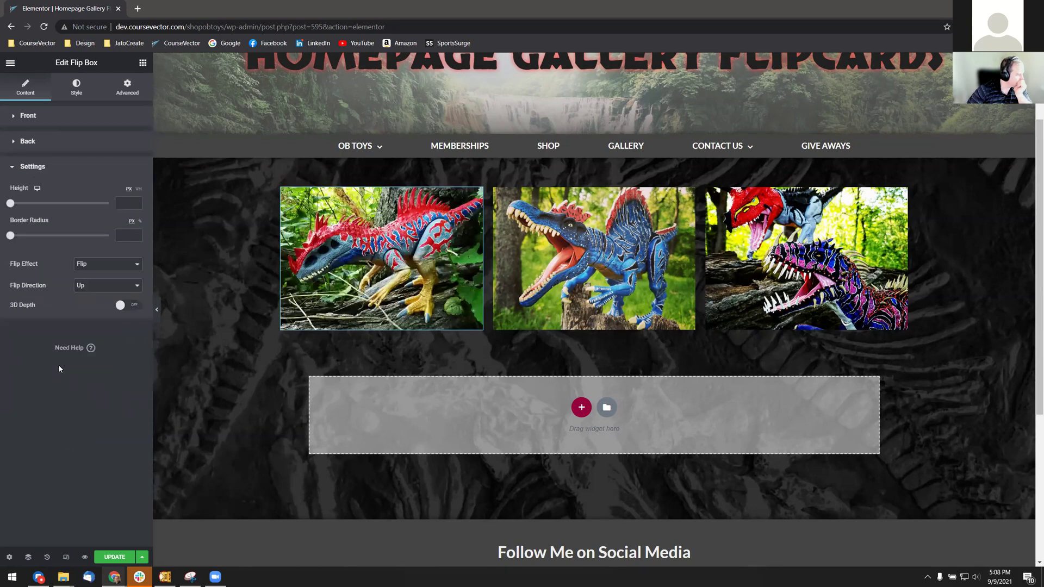
- Insert the front side's red and blue dinosaur photo from the media library as the first flip box's back background image
click(47, 143)
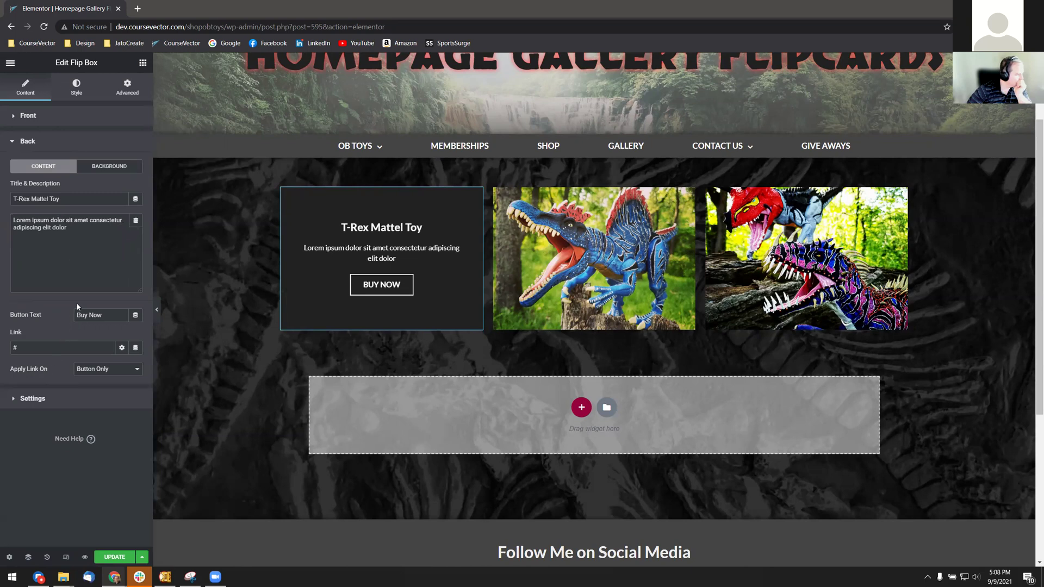
click(103, 173)
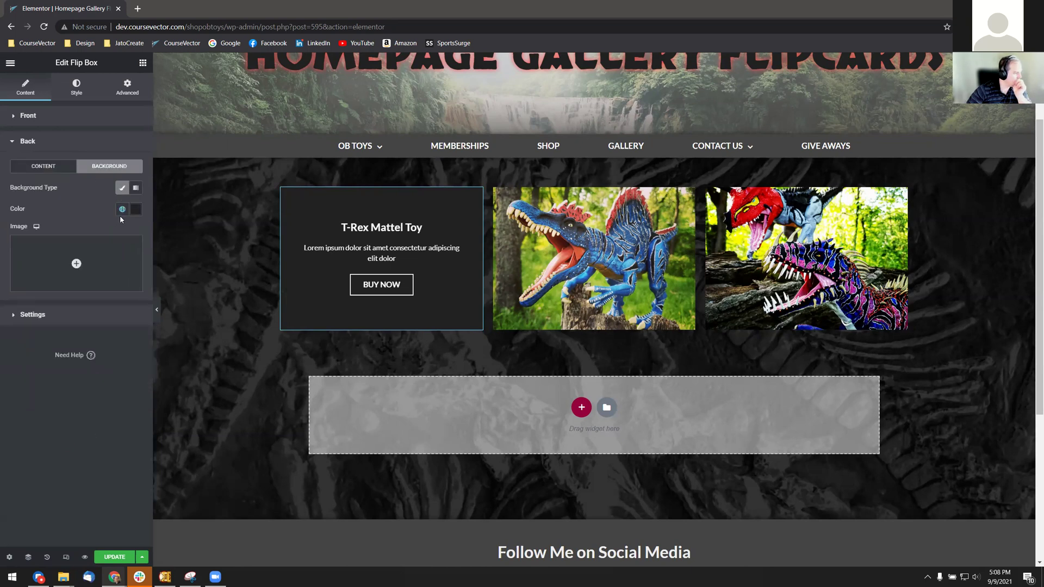
click(100, 261)
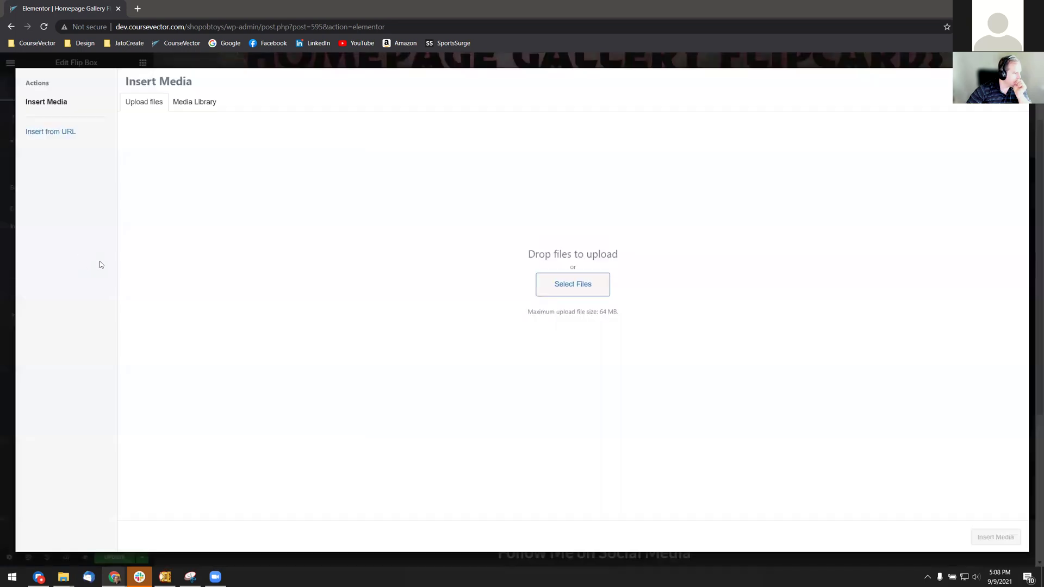
click(195, 103)
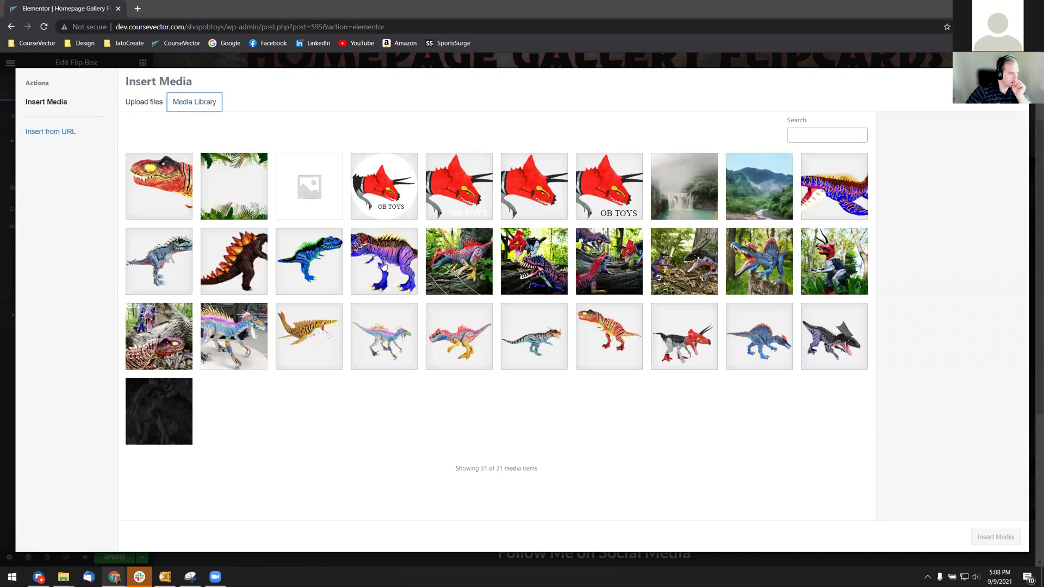
click(446, 267)
click(996, 537)
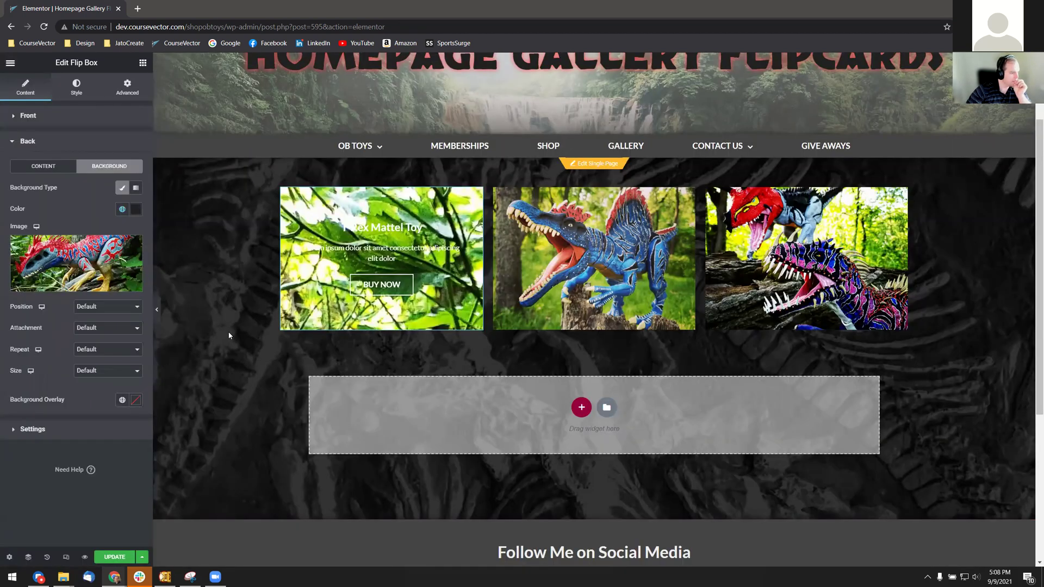
- Set the back background image's position to Center Center and its size to Cover
click(101, 307)
click(100, 327)
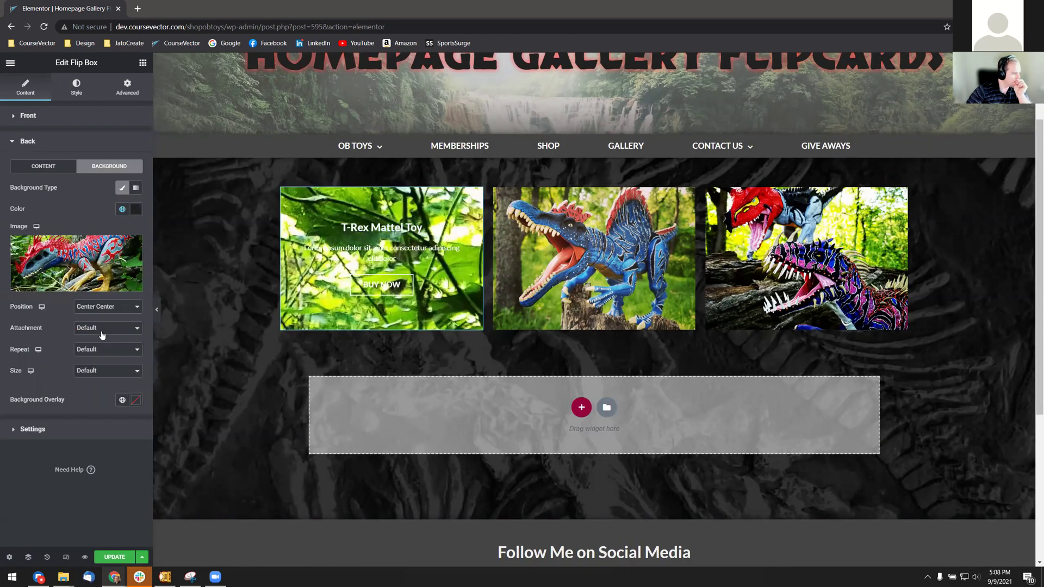
click(104, 370)
click(103, 397)
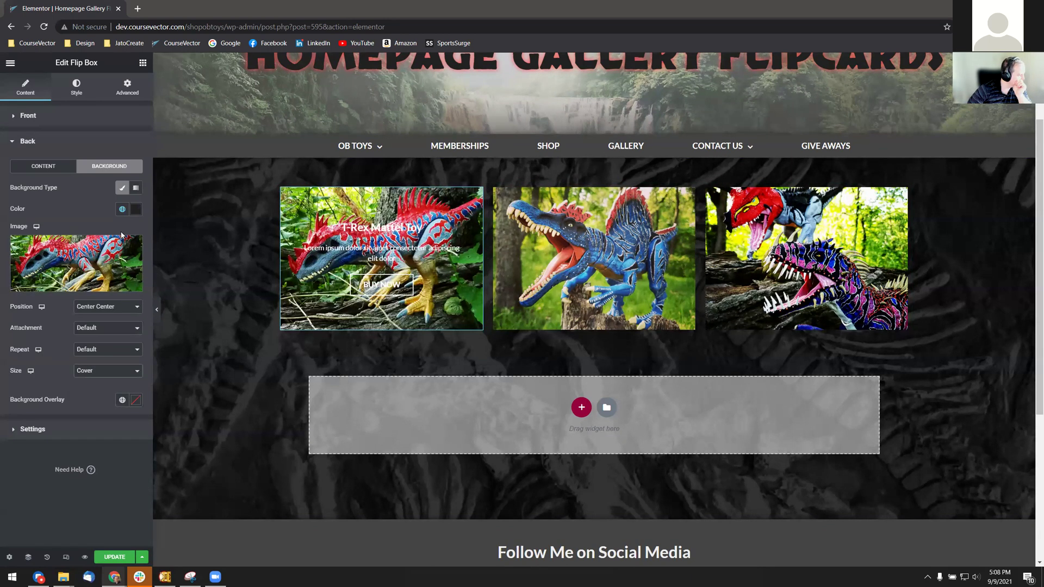
- Add a black background overlay to the back of the first flip box and make it semi-transparent at #000000AB
click(122, 400)
click(33, 268)
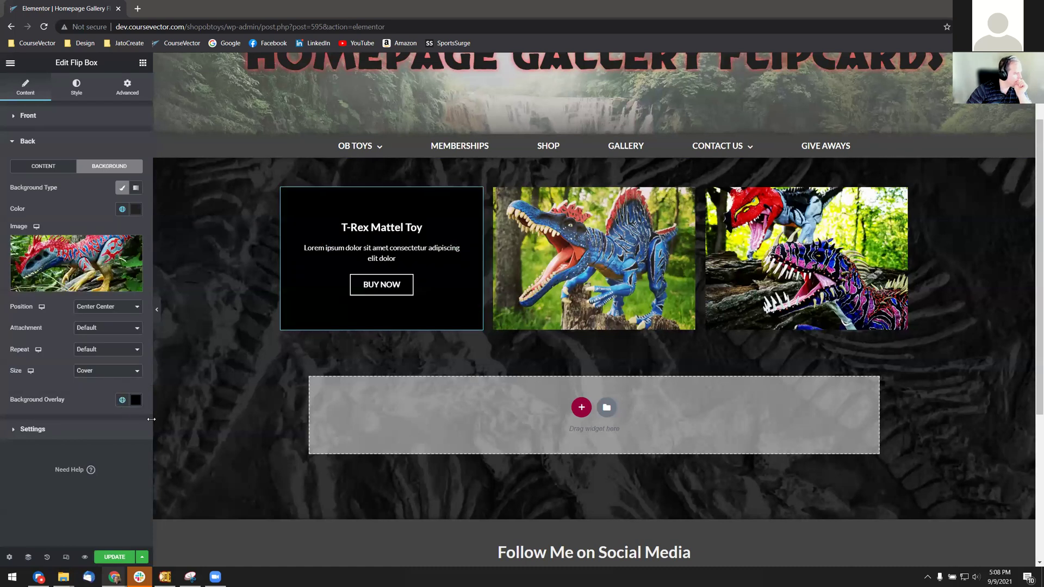
click(135, 401)
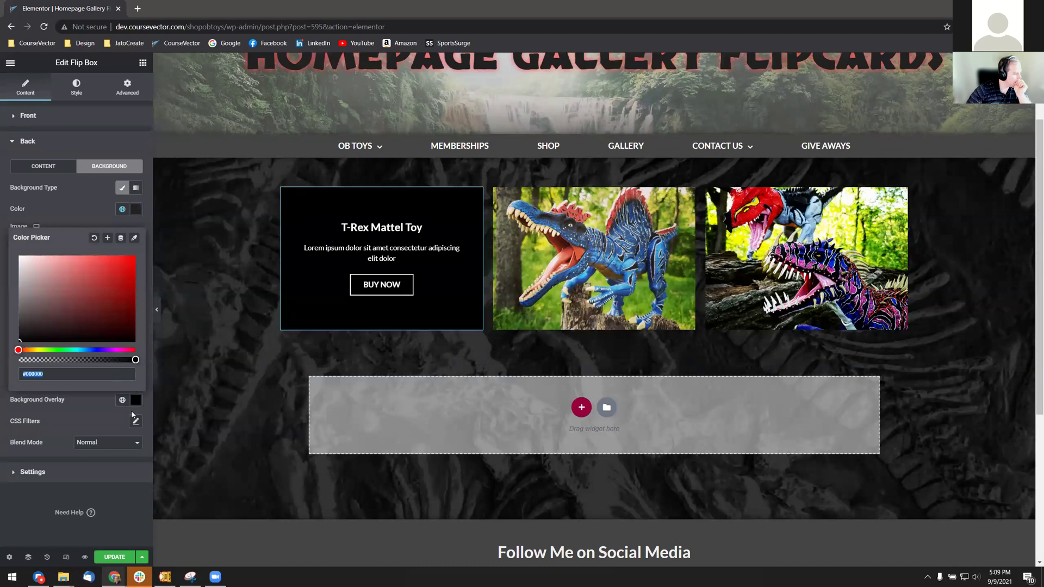
mouse_move(108, 360)
mouse_down()
mouse_move(84, 360)
mouse_move(95, 360)
mouse_up()
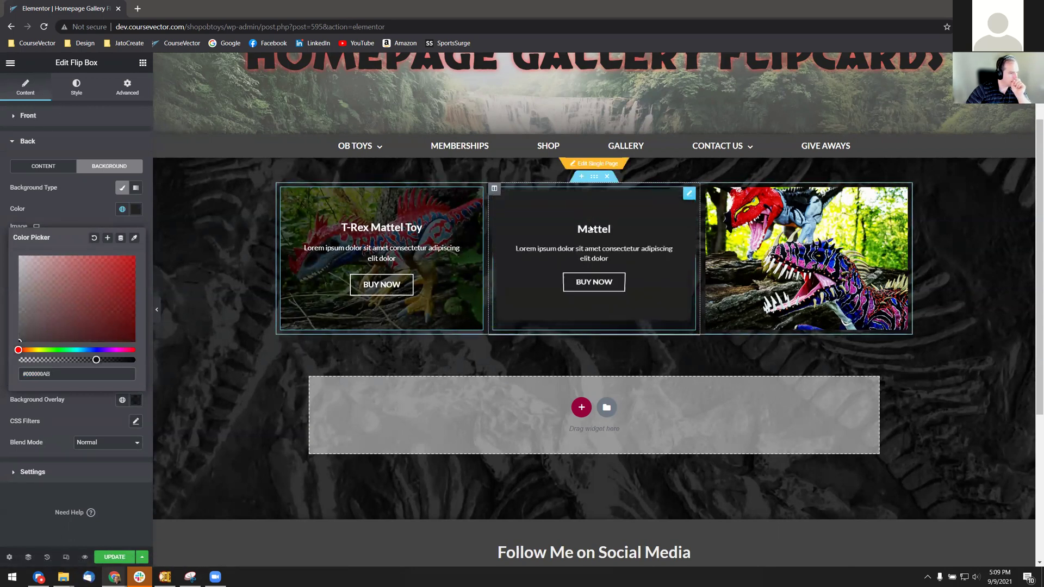
- Examine the first flip box's front and back background settings, including its back link and image options
click(688, 196)
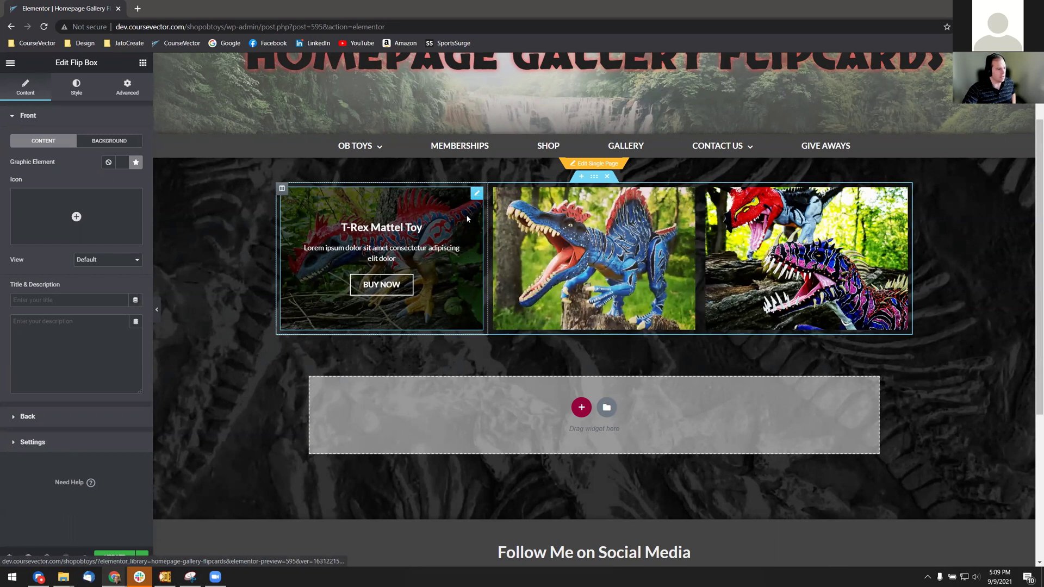
click(90, 142)
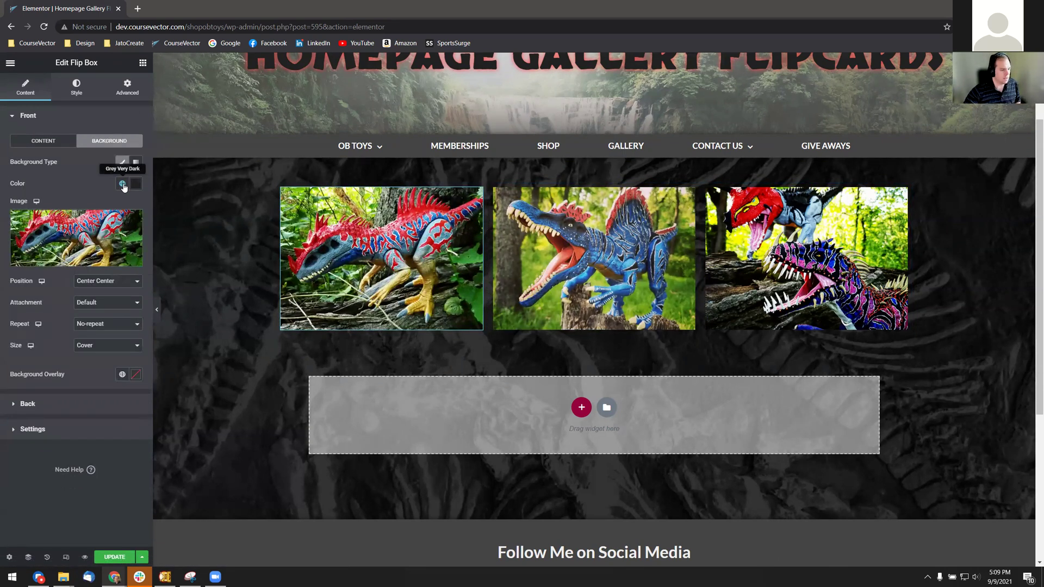
click(81, 407)
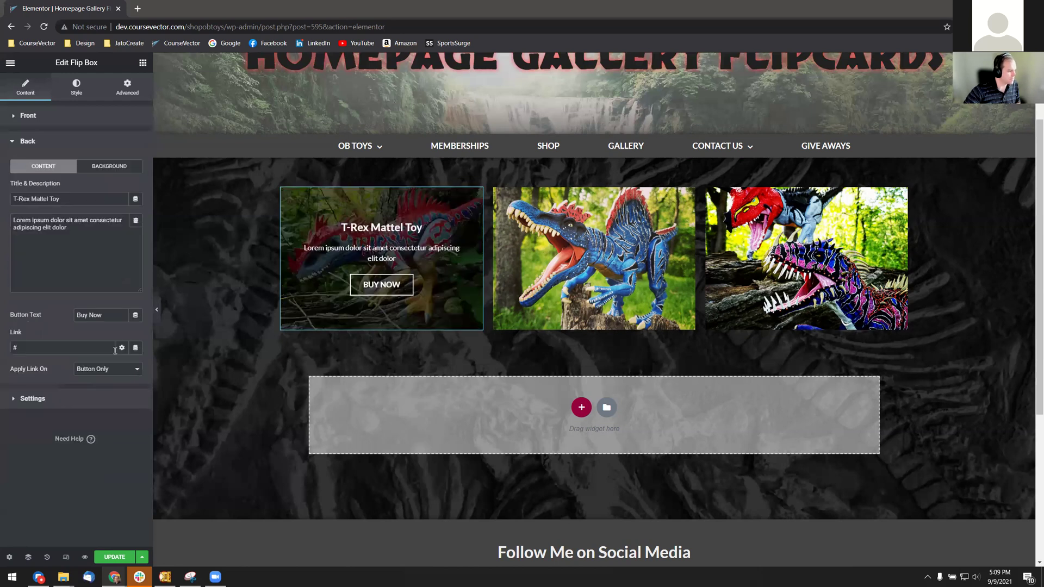
click(101, 167)
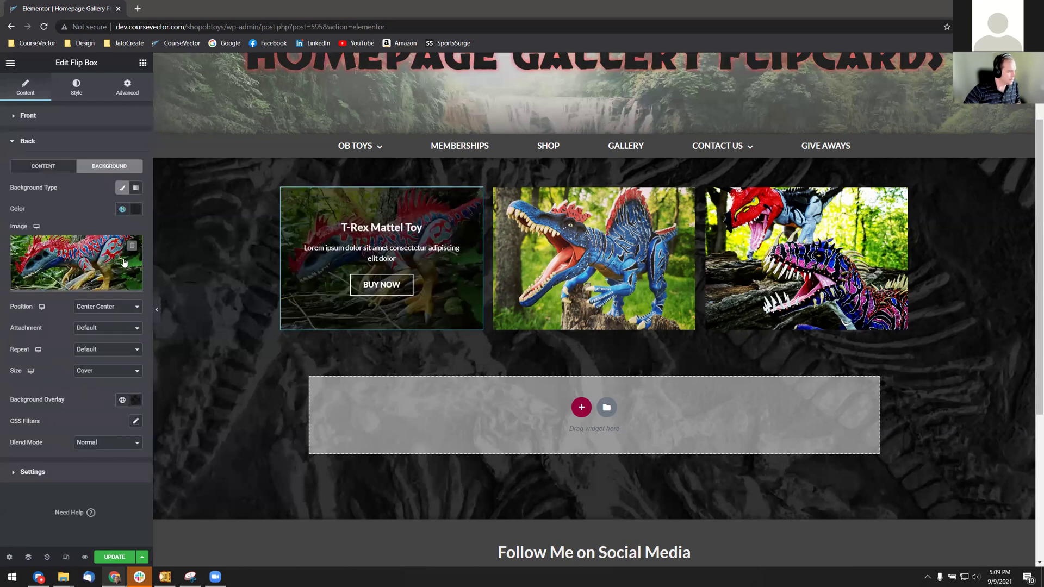
mouse_move(131, 246)
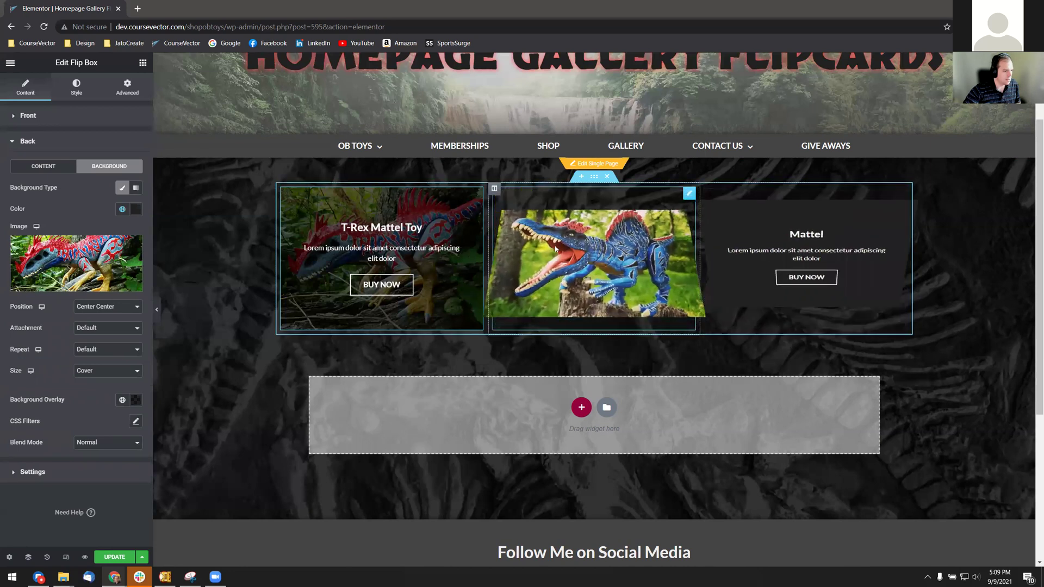
- Duplicate the column containing the T-Rex Mattel Toy flip box twice
right_click(477, 198)
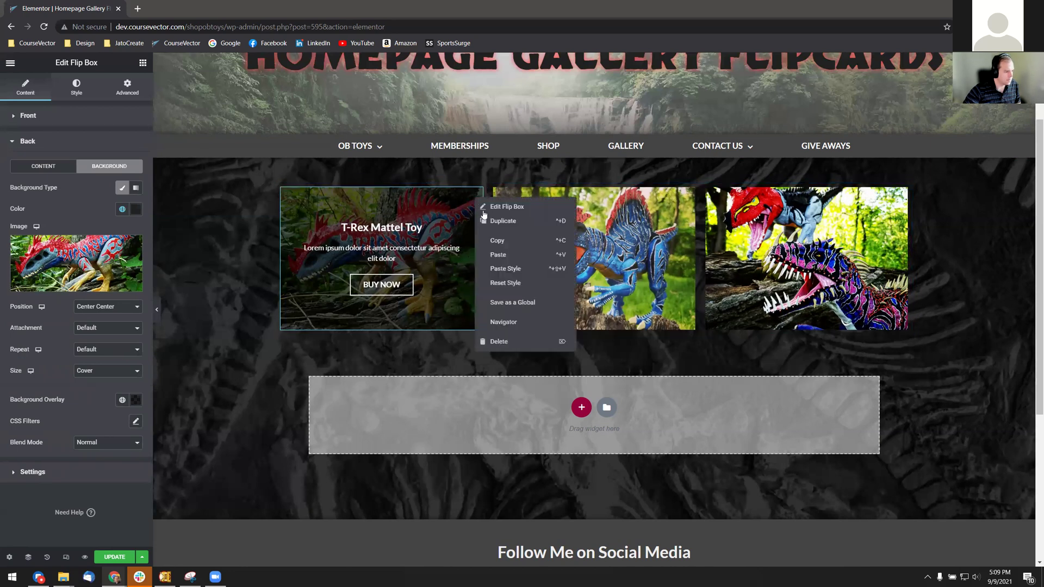
right_click(283, 189)
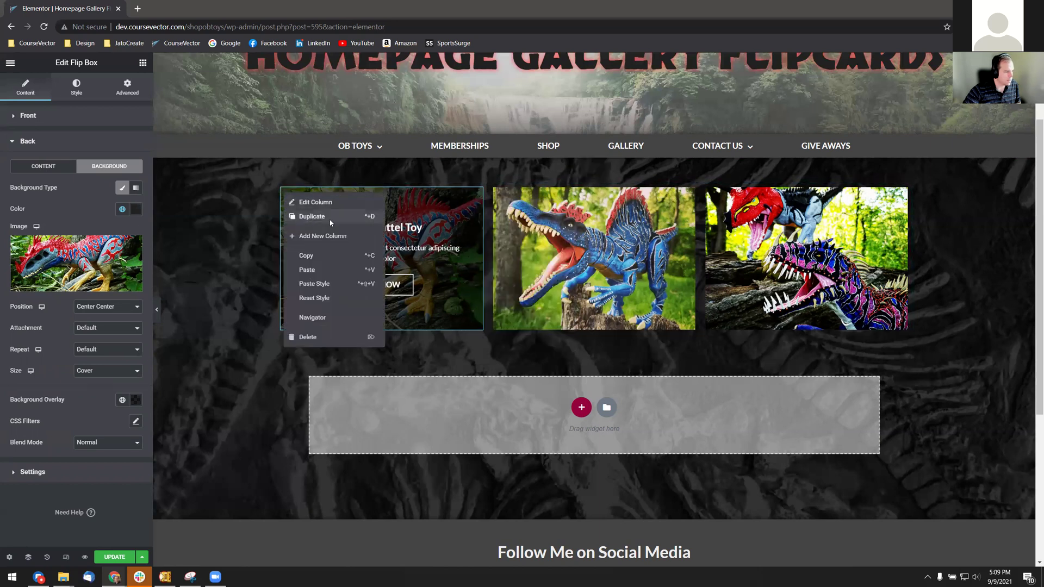
click(311, 215)
right_click(284, 190)
click(311, 219)
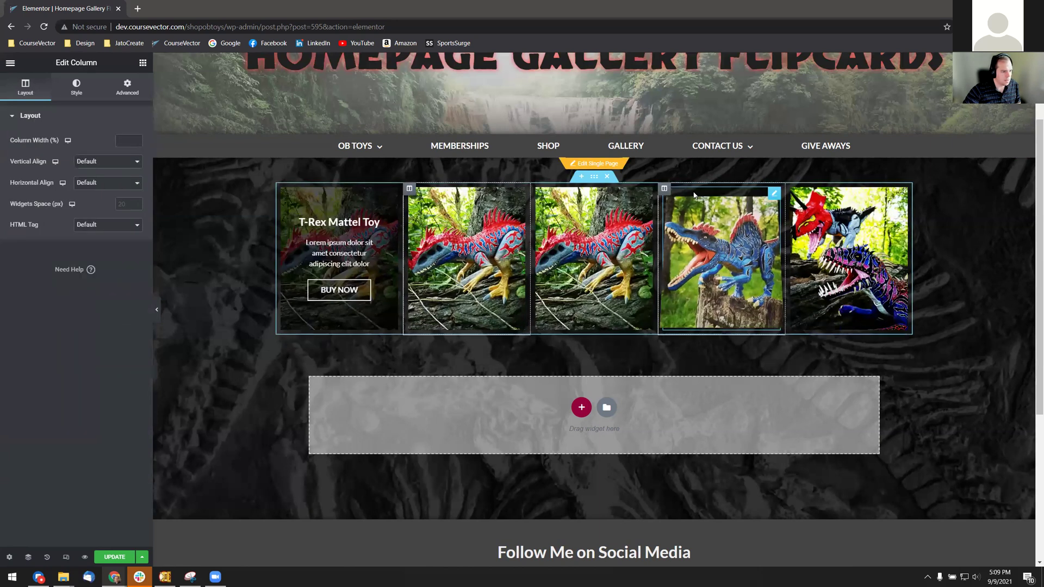
- Delete the two old columns holding the original second and third flip boxes
right_click(665, 192)
click(701, 333)
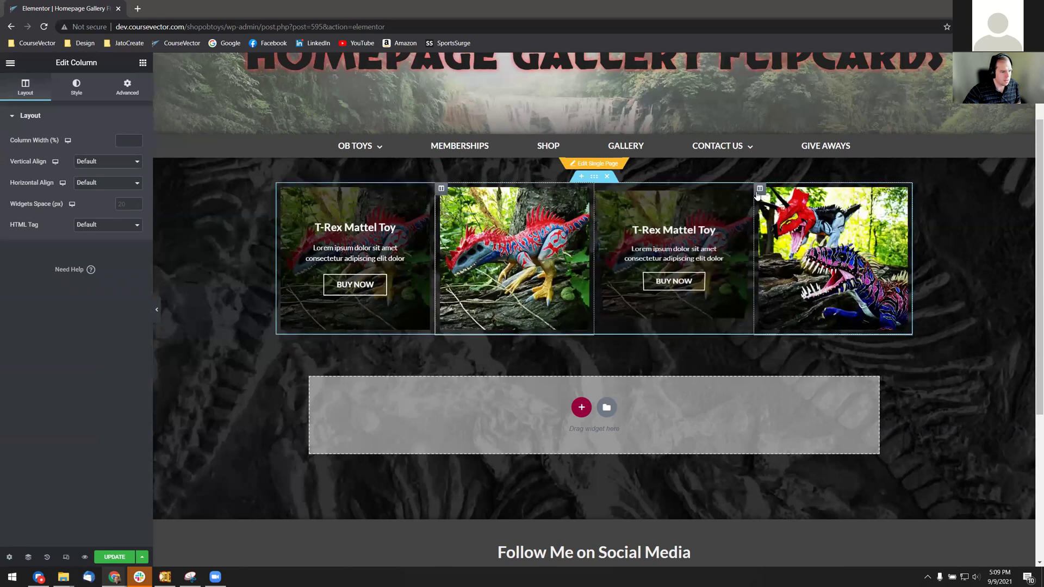
right_click(759, 192)
click(779, 338)
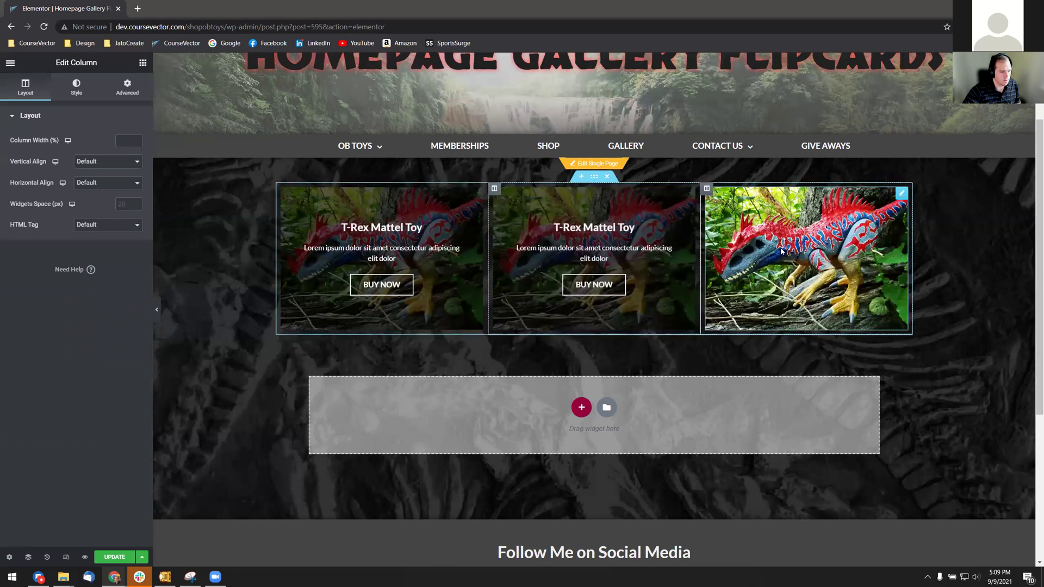
- Copy the section holding the three T-Rex flip boxes and save the template
right_click(594, 186)
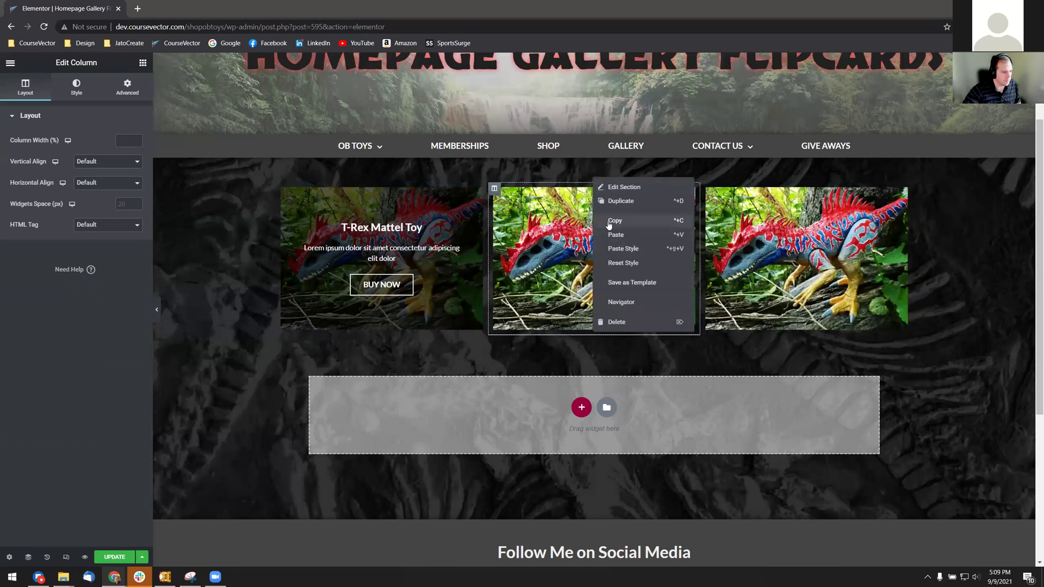
click(305, 343)
click(243, 360)
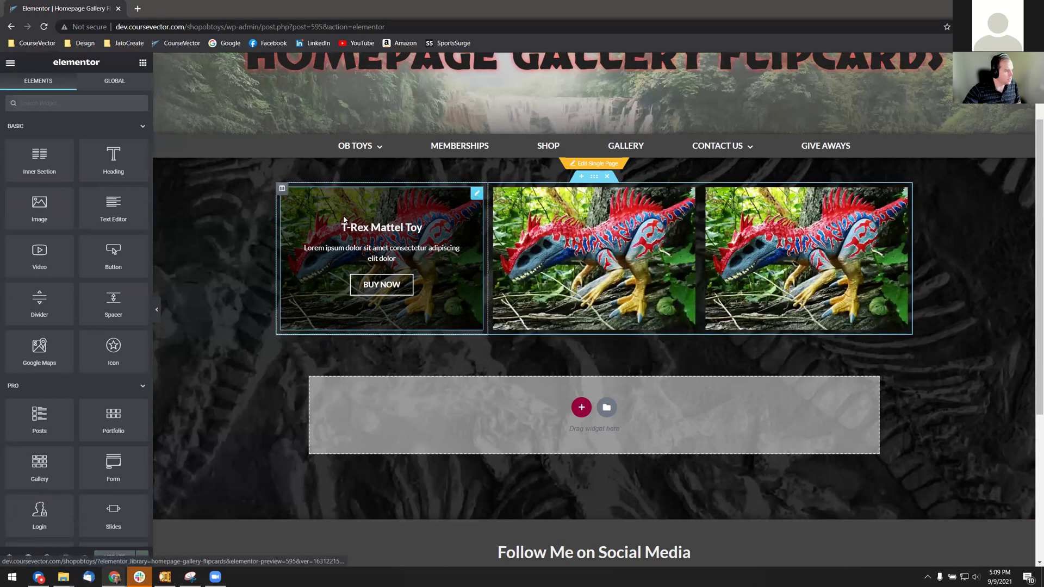
- Exit to the WordPress dashboard and open the Gallery page for editing in Elementor
click(10, 62)
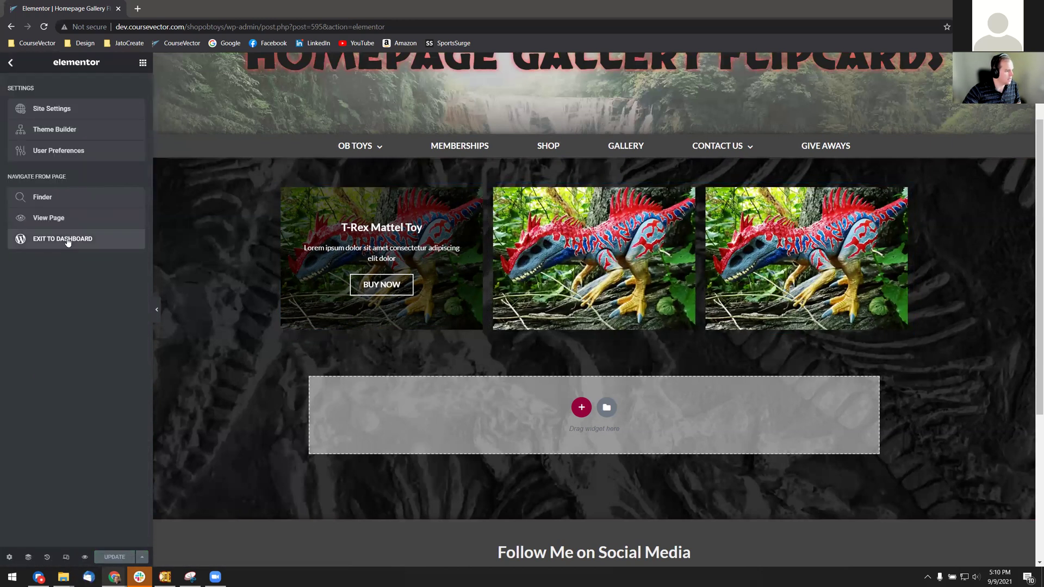
click(76, 242)
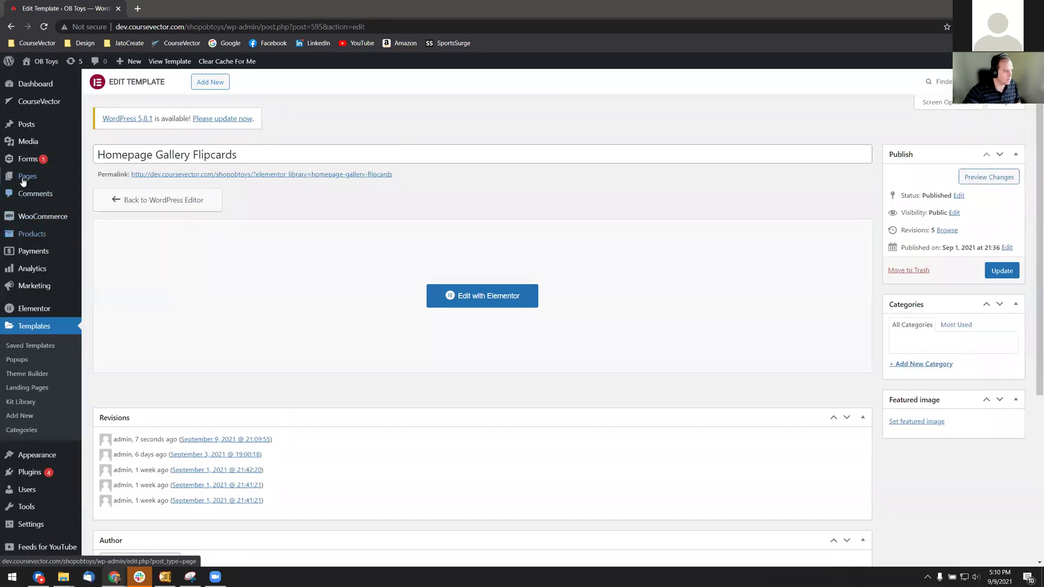
click(41, 324)
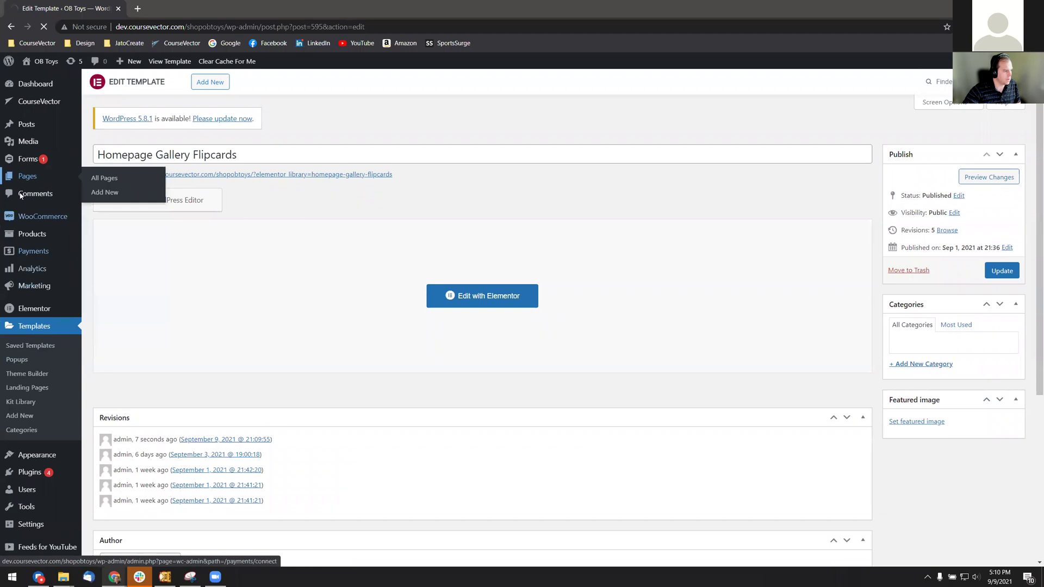
scroll(182, 372, down, 1)
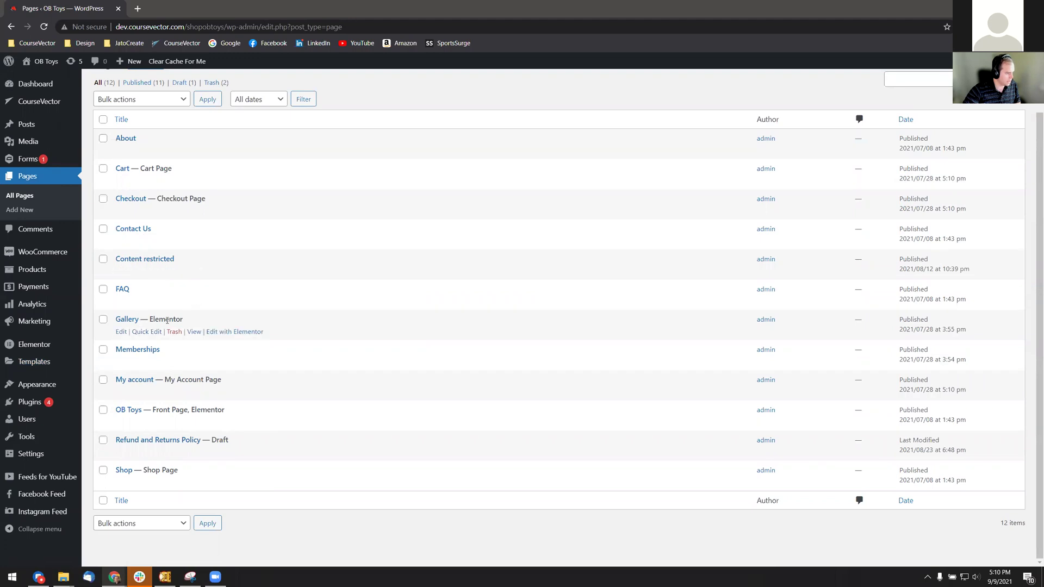
click(233, 332)
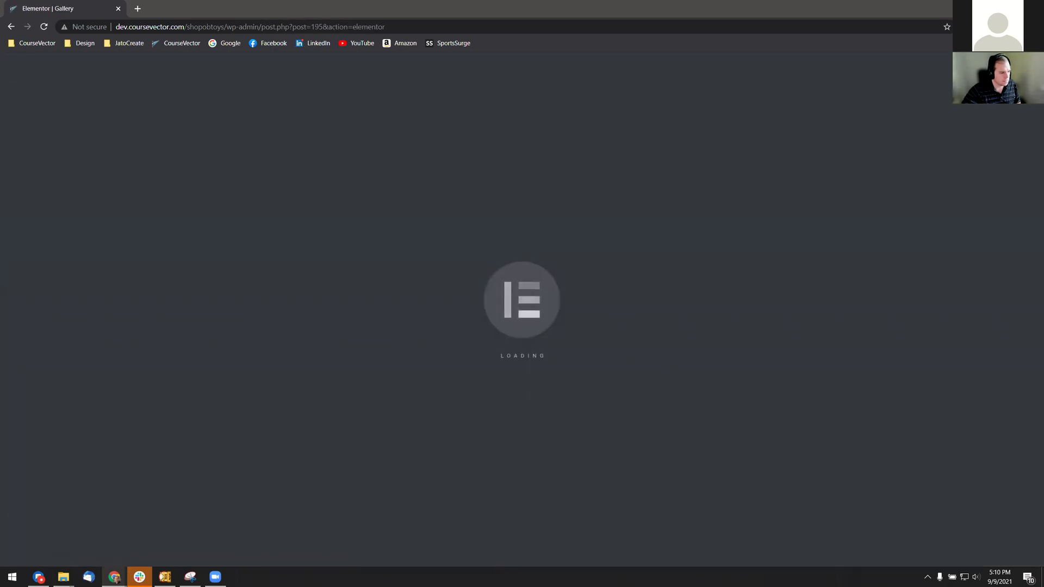
- Paste the copied flip box section directly below the existing gallery section
scroll(566, 349, down, 1)
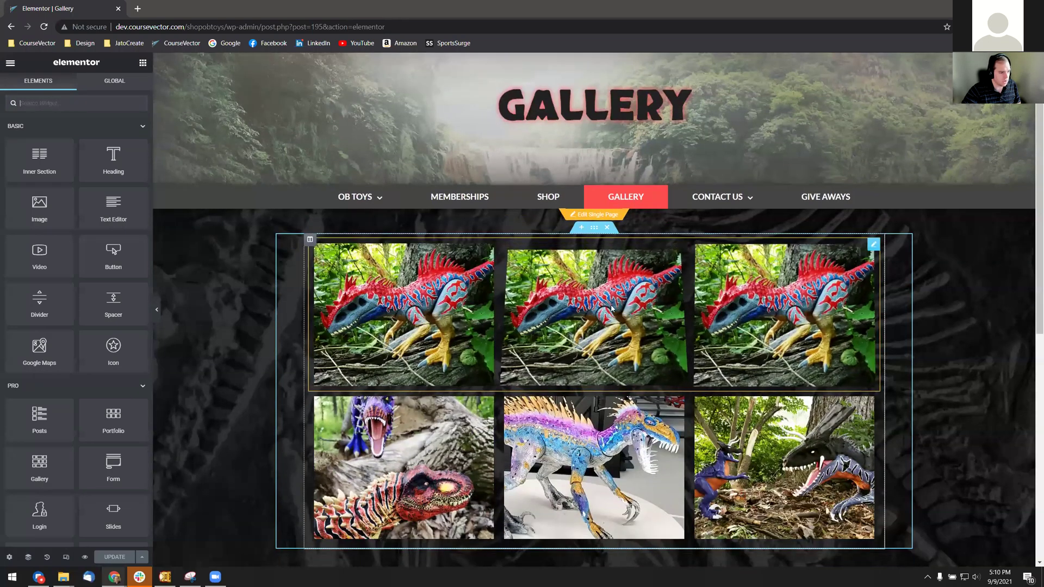
scroll(530, 332, down, 2)
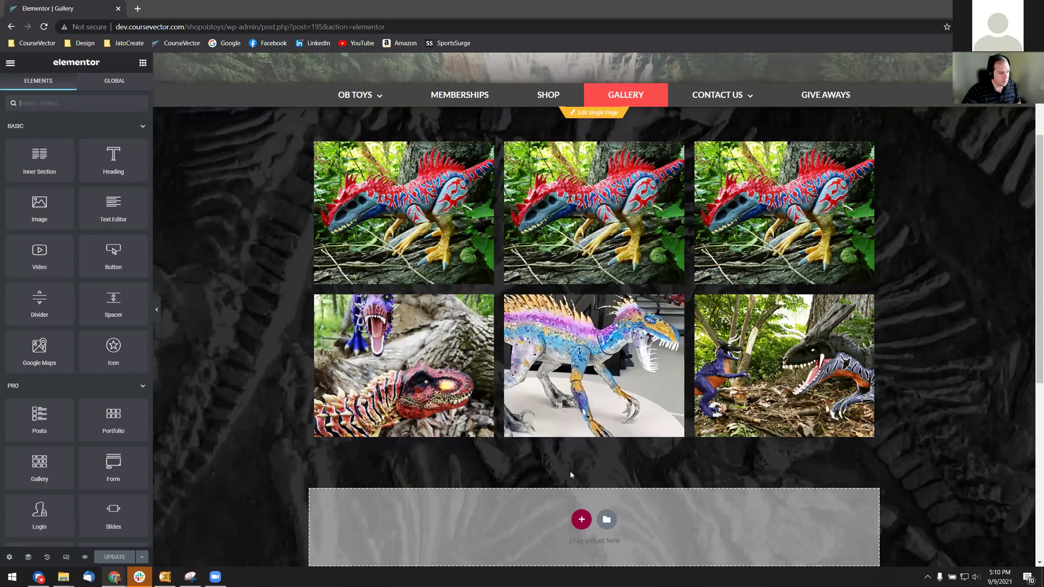
right_click(571, 418)
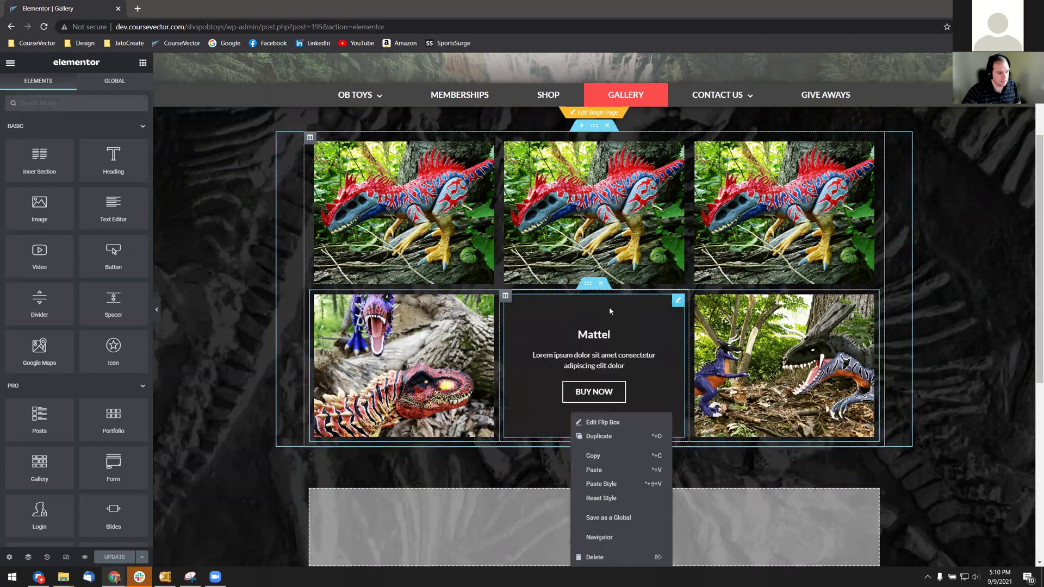
right_click(886, 369)
right_click(882, 369)
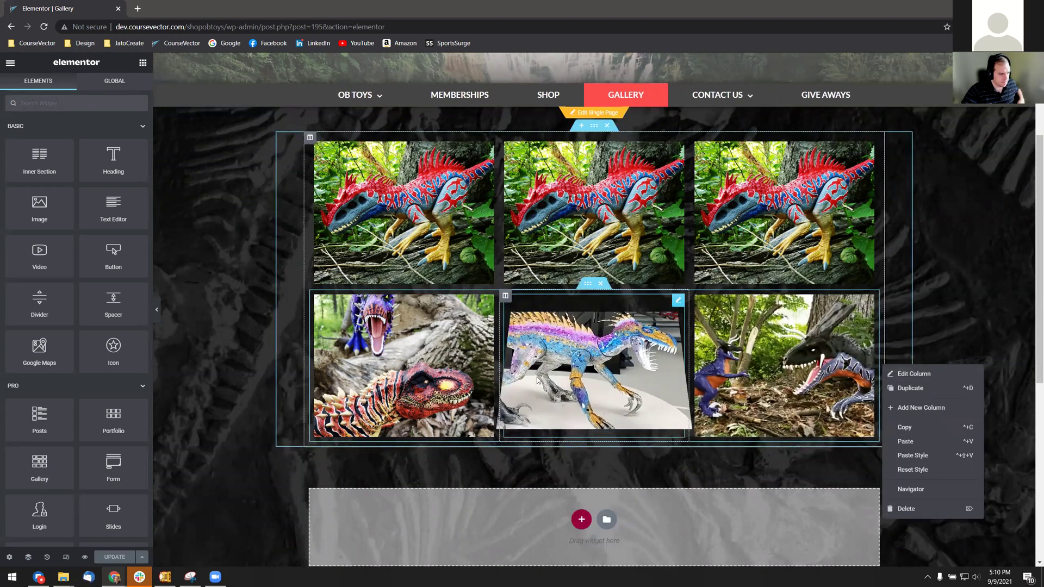
click(615, 442)
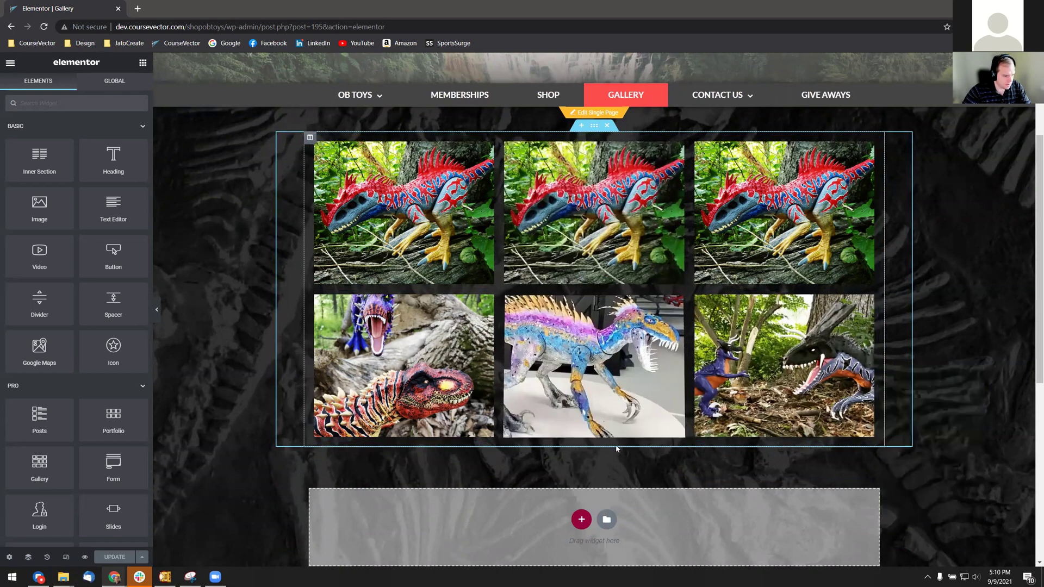
key(ctrl+d)
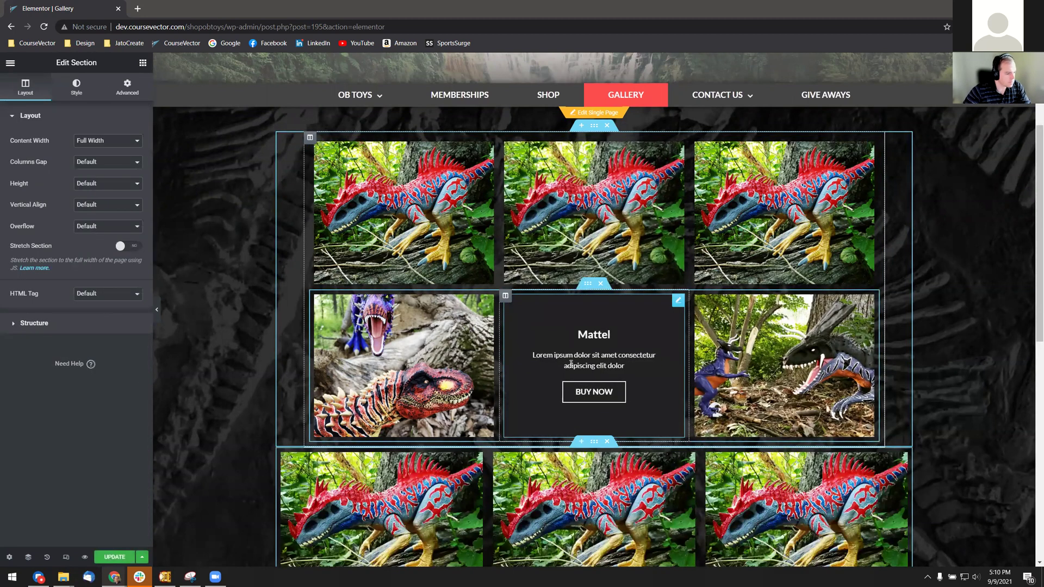
scroll(589, 337, down, 3)
drag(589, 295, 547, 270)
scroll(547, 269, up, 5)
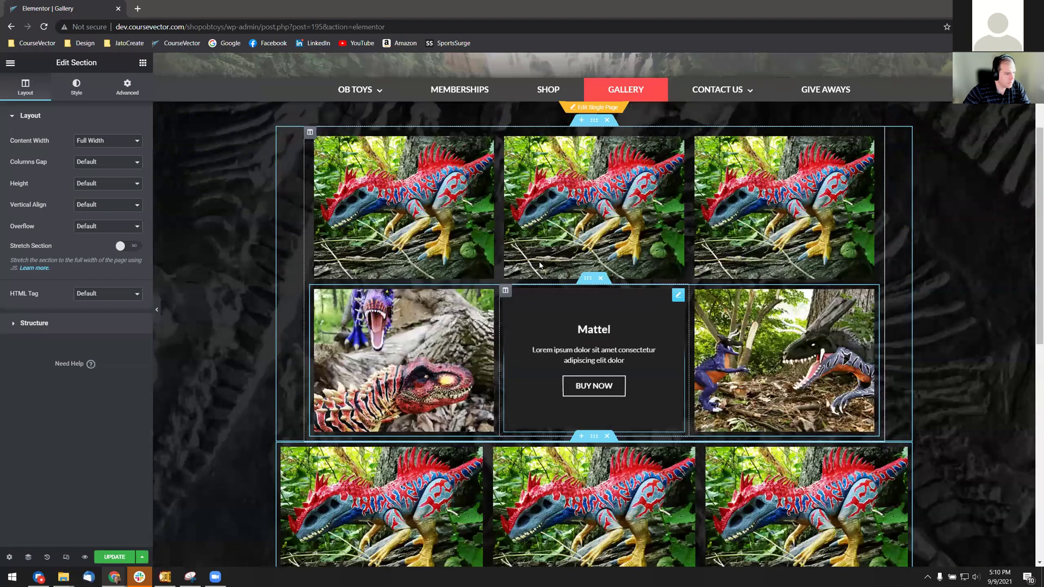
scroll(494, 303, down, 3)
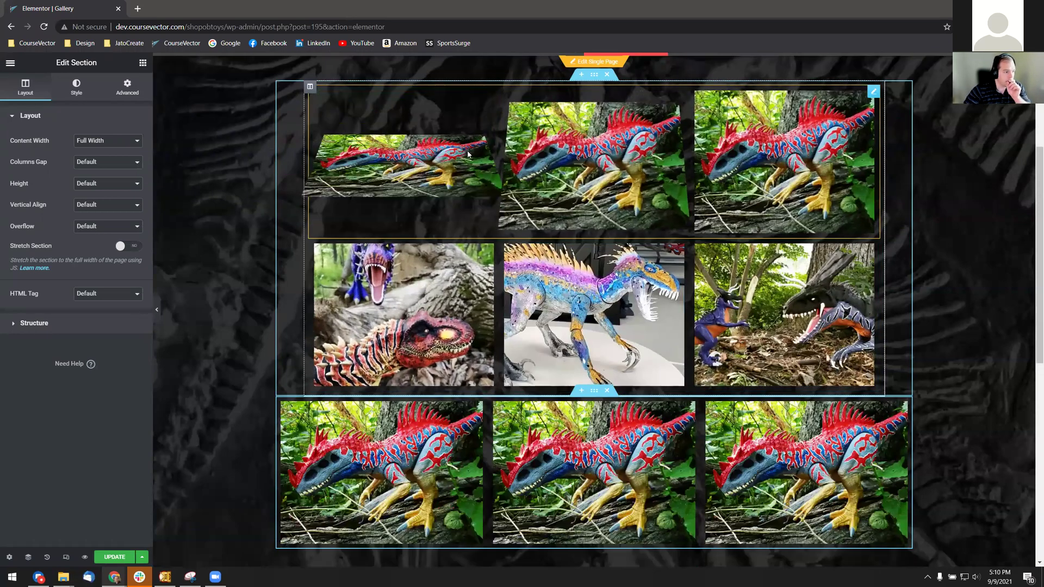
scroll(514, 190, up, 3)
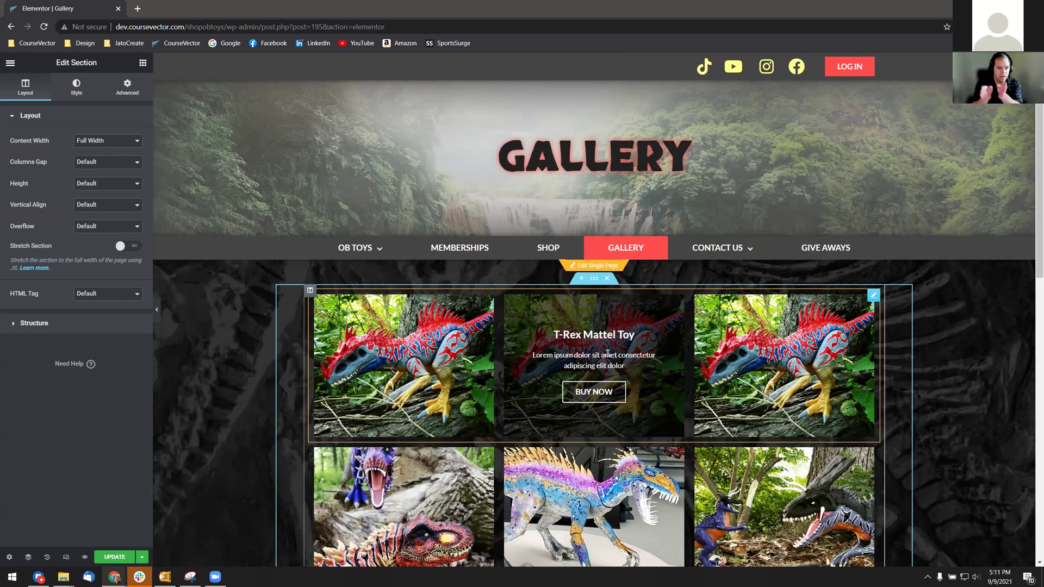
- Move the first pasted flip box into the first column of the gallery's second row and delete the old flip box there
scroll(679, 325, down, 3)
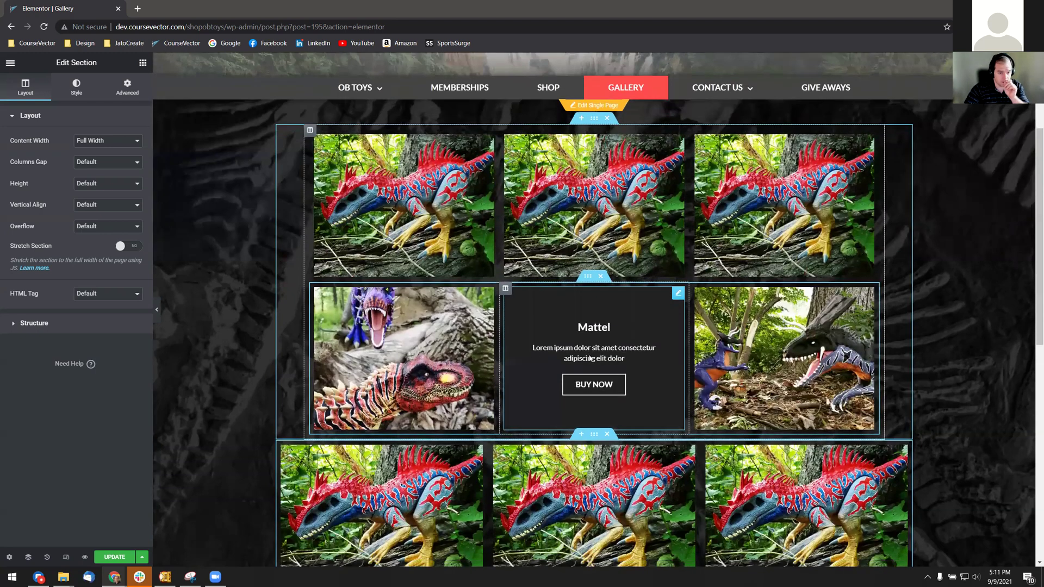
scroll(489, 348, down, 2)
drag(477, 357, 430, 231)
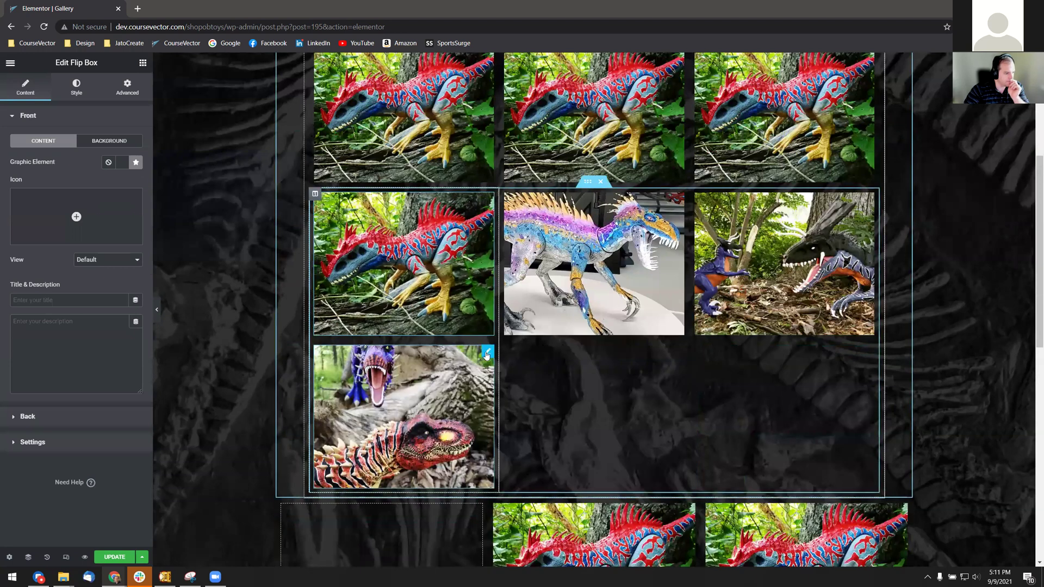
right_click(488, 354)
click(510, 496)
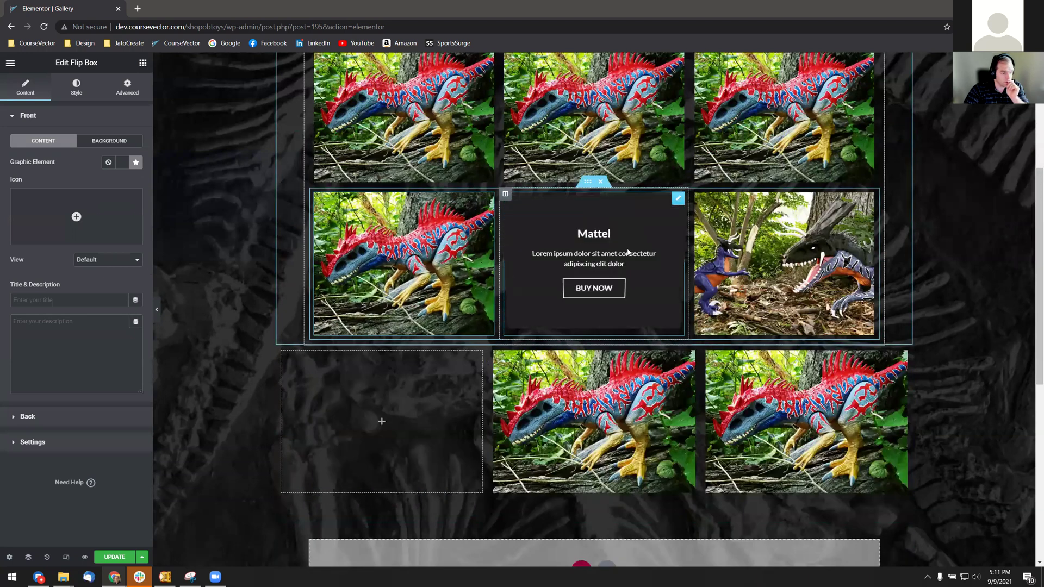
- Move the remaining pasted flip boxes into the second row's second and third columns, deleting the old flip boxes and the emptied section
drag(689, 357, 617, 288)
right_click(681, 203)
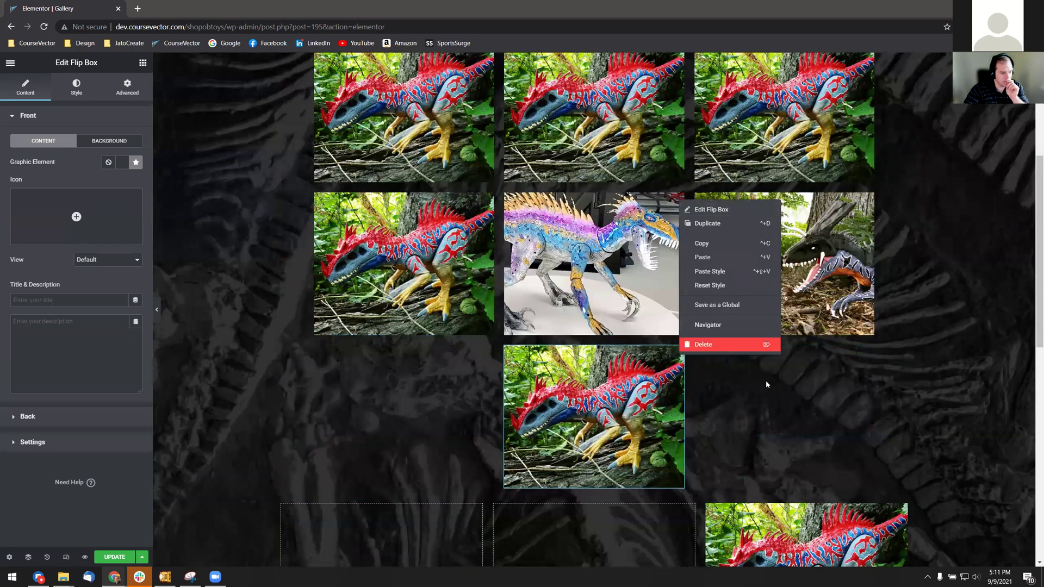
click(703, 344)
drag(800, 413, 819, 327)
right_click(869, 199)
click(893, 340)
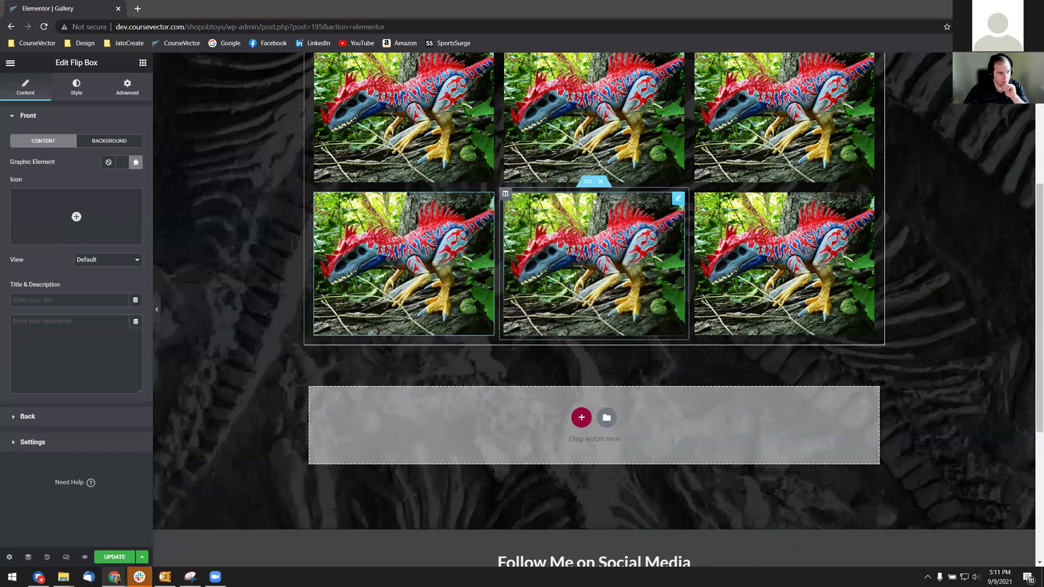
- Duplicate the gallery's second flip box row twice to add two more rows of three
right_click(589, 188)
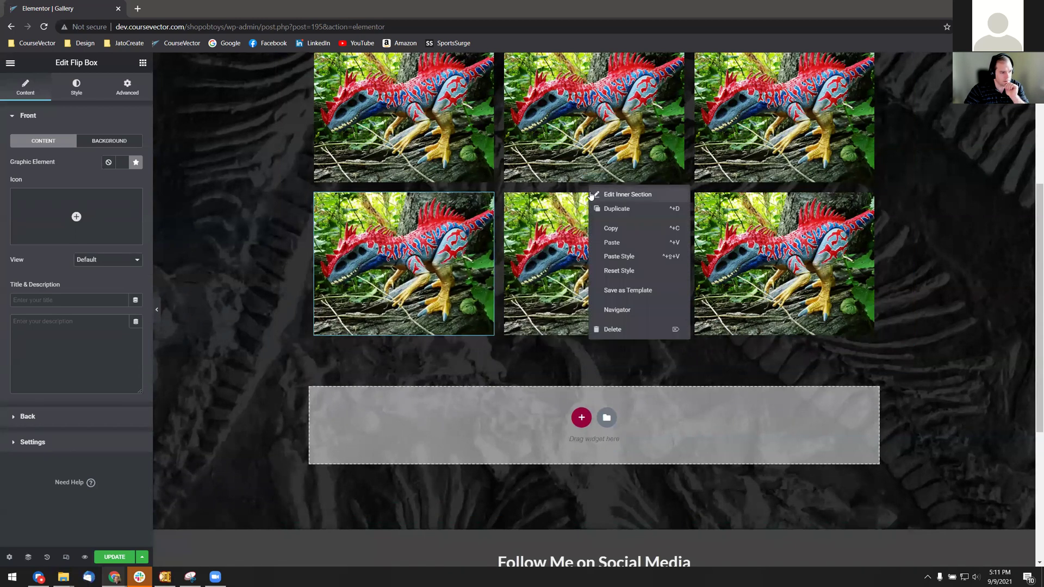
click(619, 217)
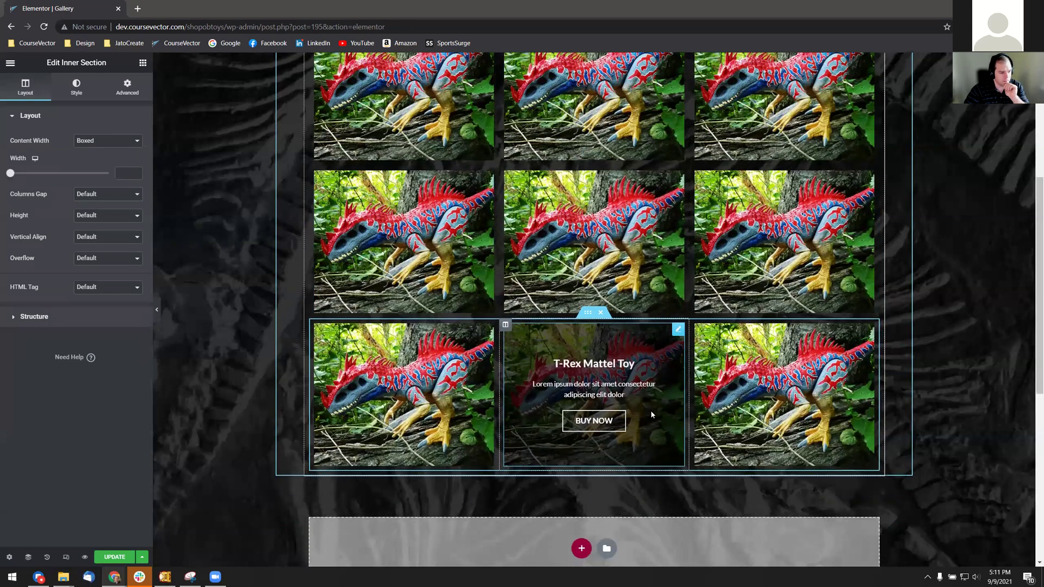
scroll(652, 415, down, 2)
right_click(588, 234)
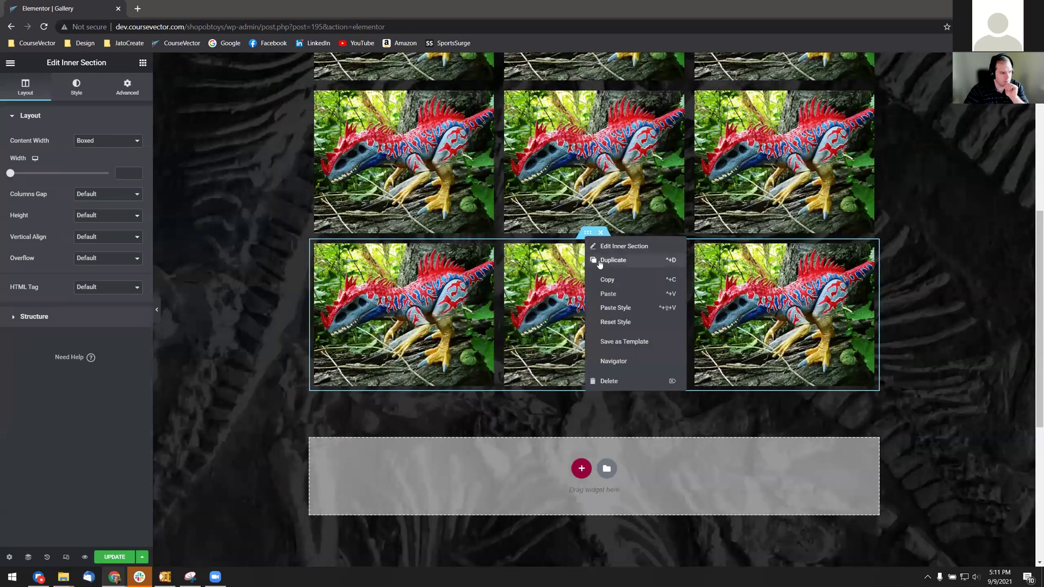
click(613, 260)
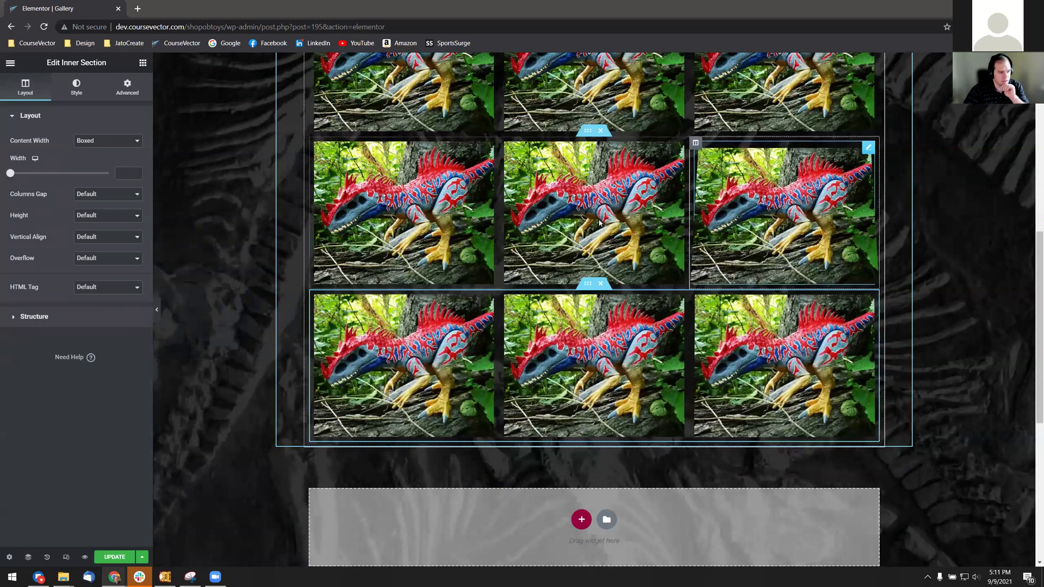
- Review the duplicated rows of flip boxes on the Gallery page
scroll(626, 285, up, 1)
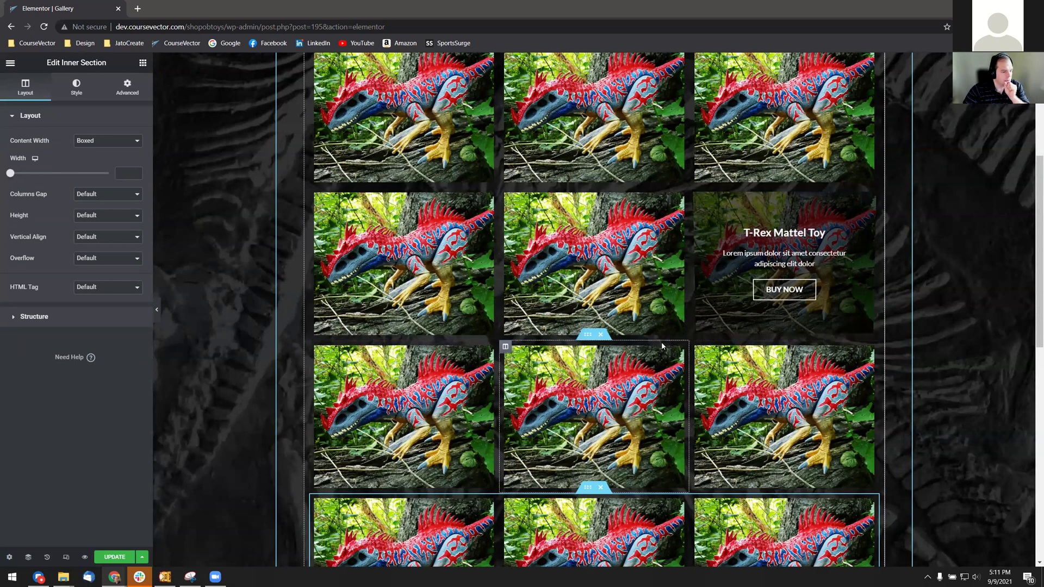
scroll(661, 342, down, 2)
scroll(607, 241, down, 3)
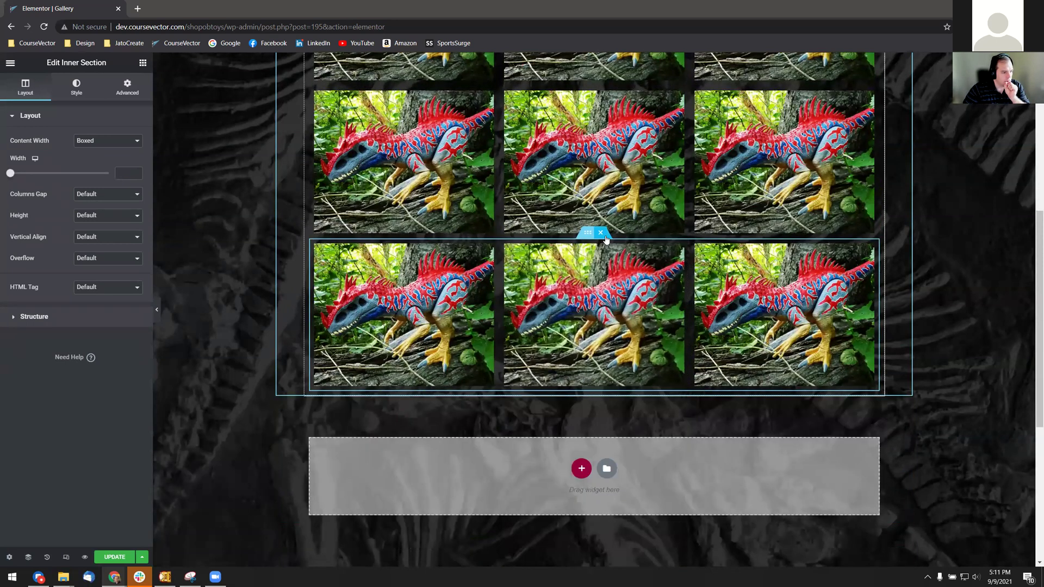
scroll(567, 339, up, 7)
scroll(414, 287, down, 2)
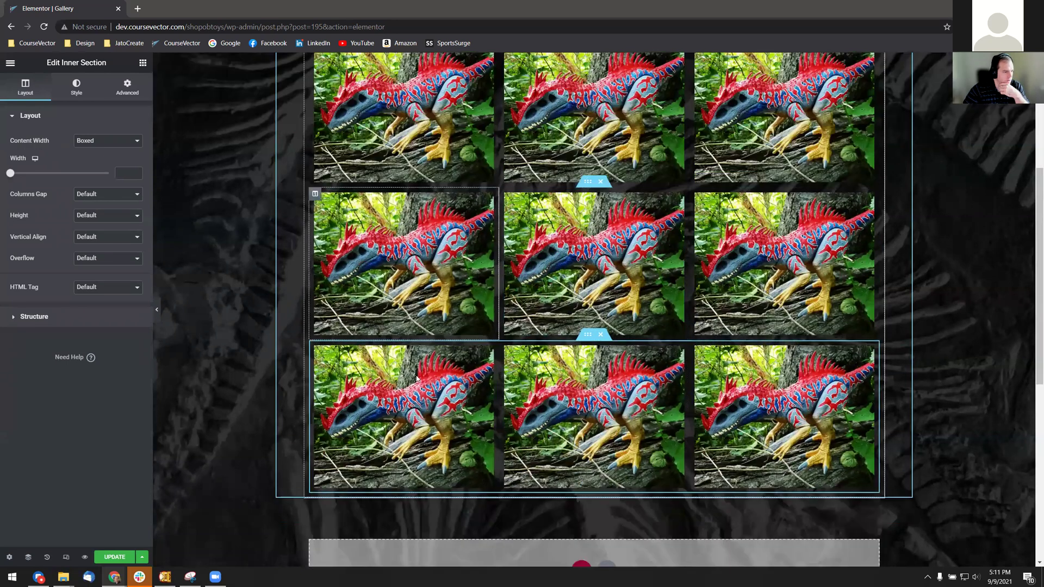
mouse_move(467, 384)
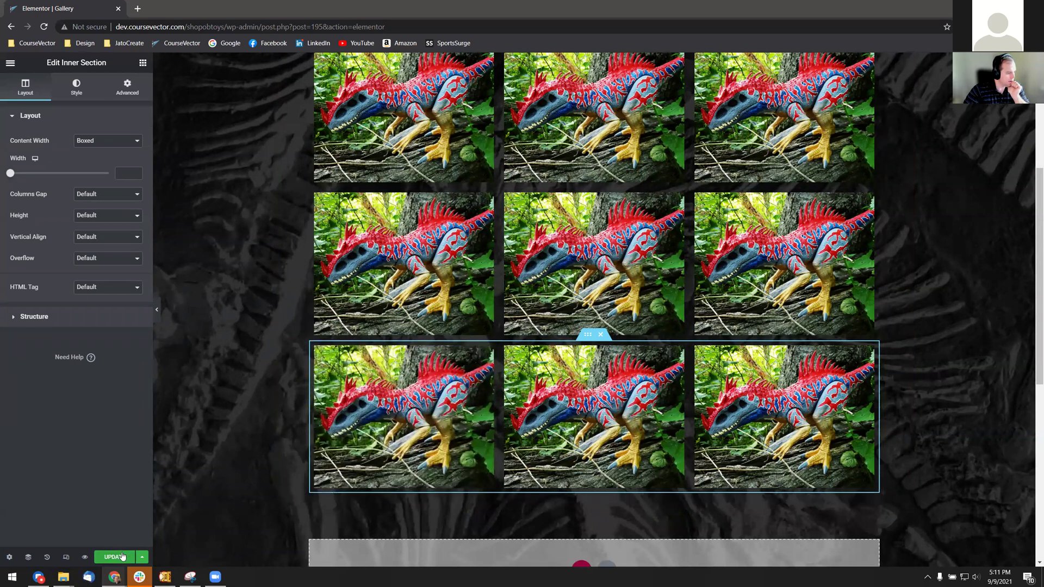
- Exit the Gallery page editor to the dashboard and open the OB Toys front page in Elementor
click(11, 65)
click(63, 238)
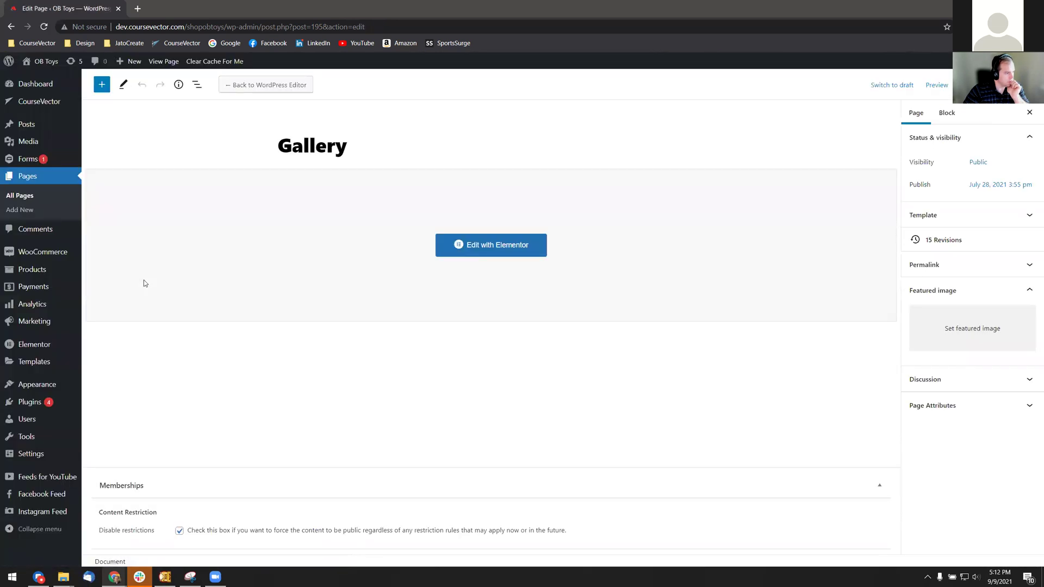
click(43, 180)
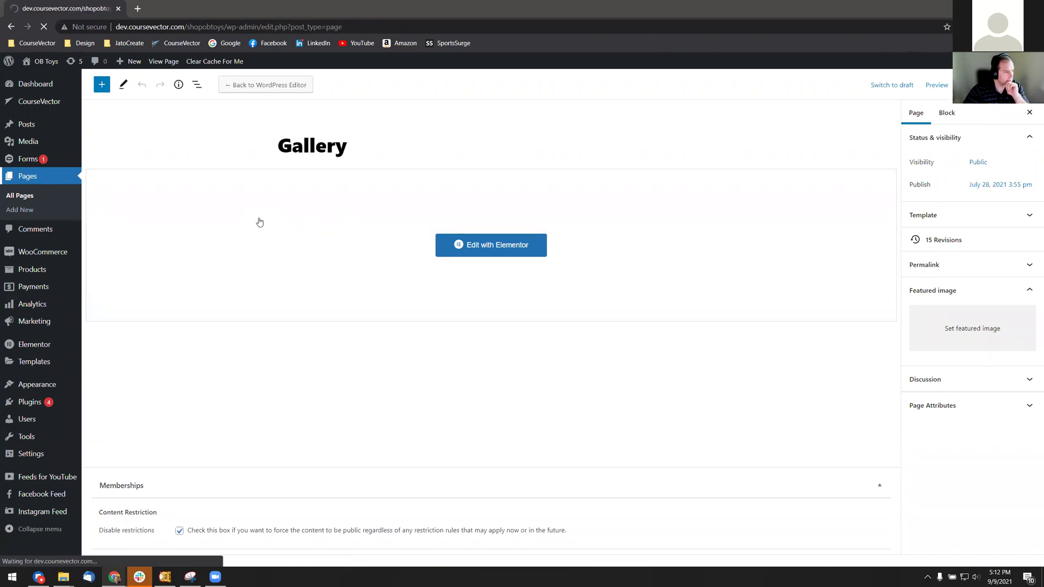
scroll(191, 296, down, 1)
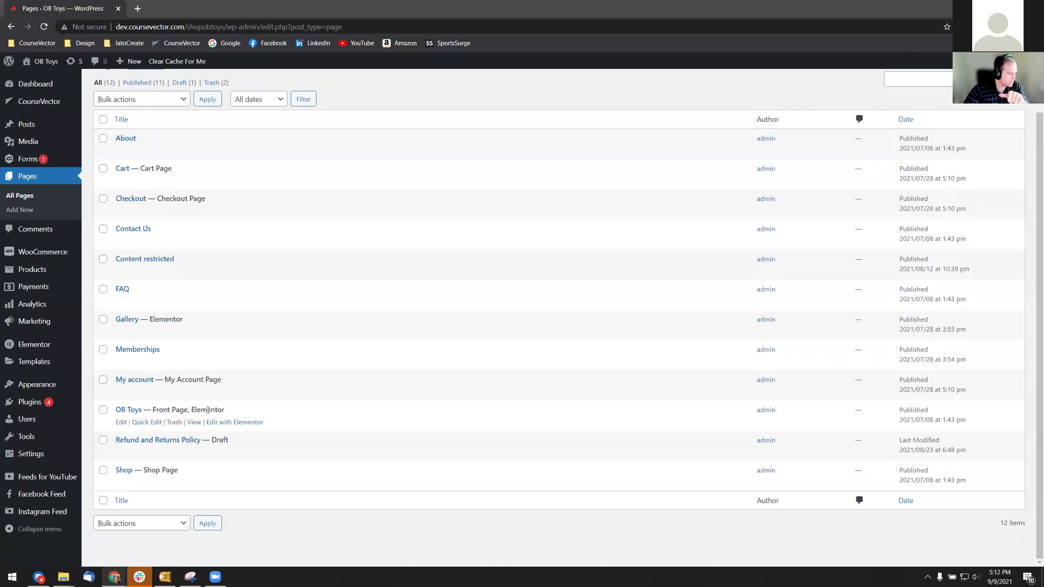
click(259, 423)
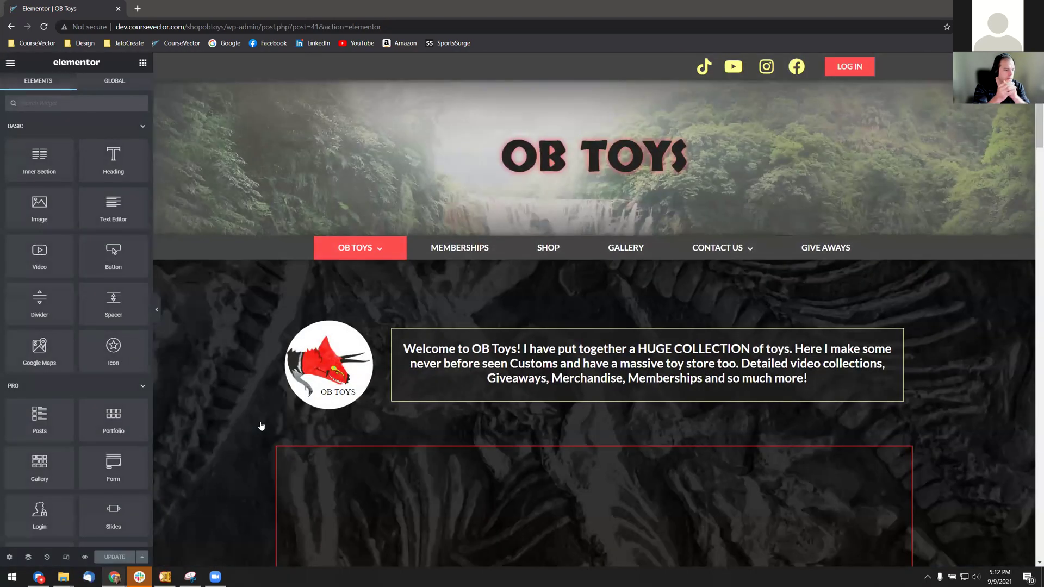
- Open the settings of the homepage's Jurassic World room tour video and examine its YouTube link
scroll(646, 252, down, 2)
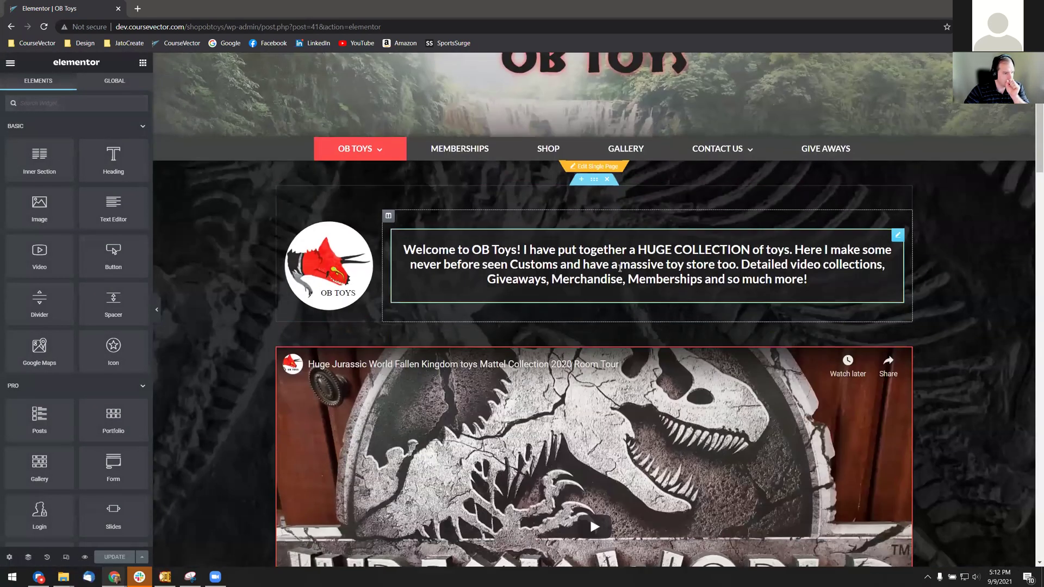
scroll(646, 252, down, 3)
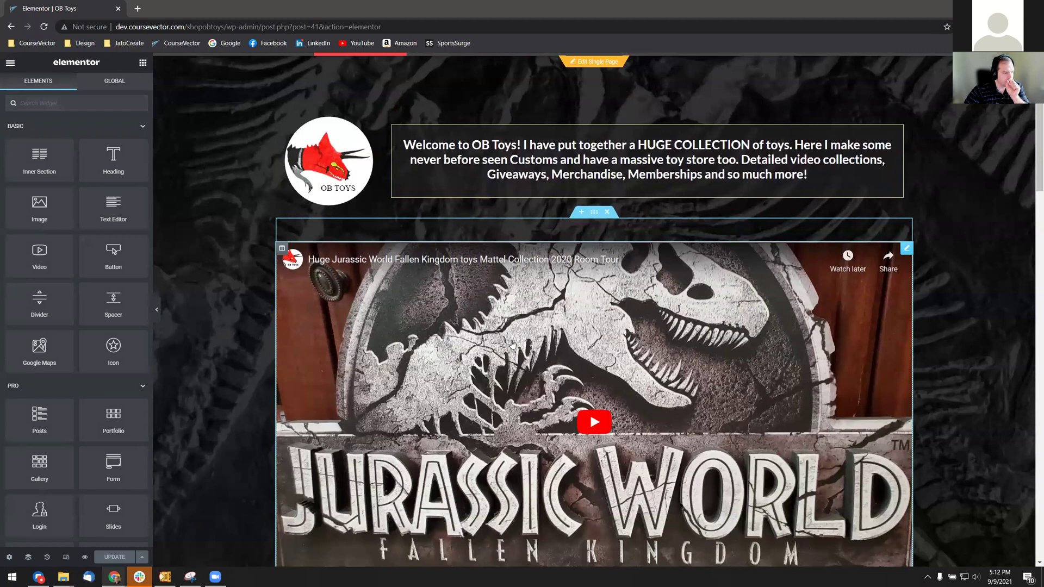
scroll(655, 251, down, 1)
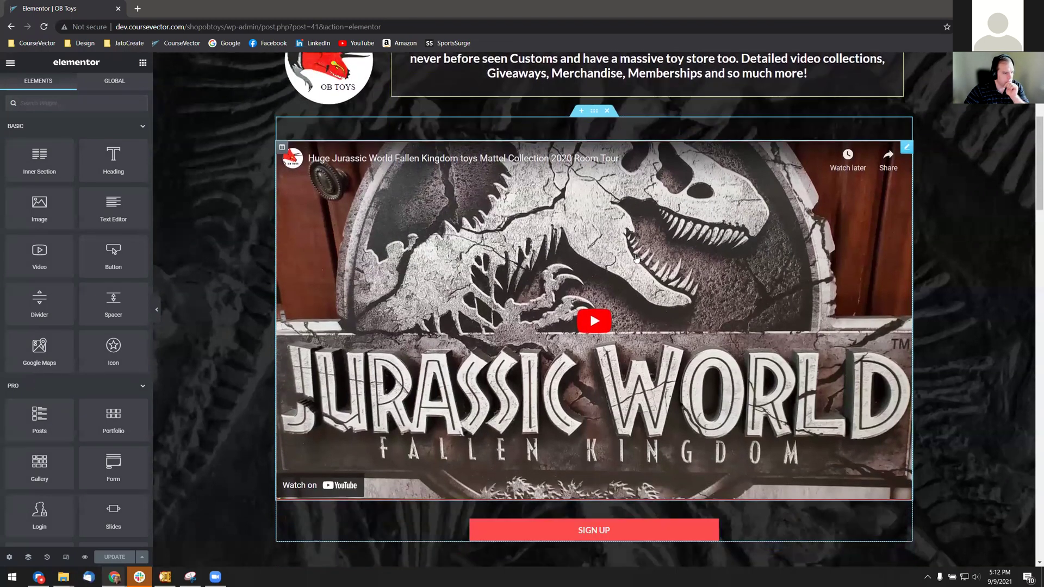
click(907, 148)
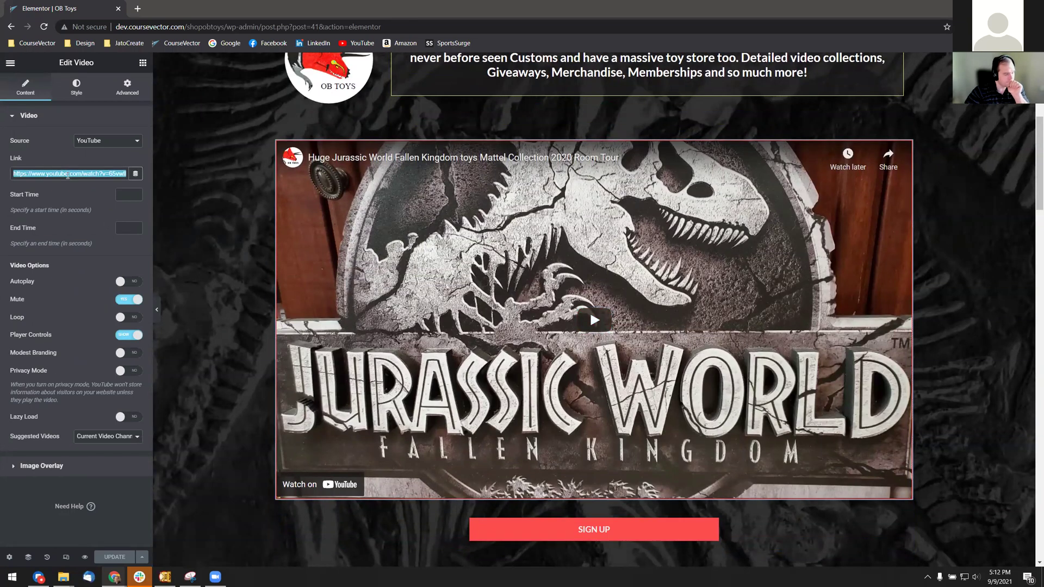
- Open the settings of the flipcard template widget in the homepage's Gallery section to examine which template it uses
scroll(231, 251, down, 8)
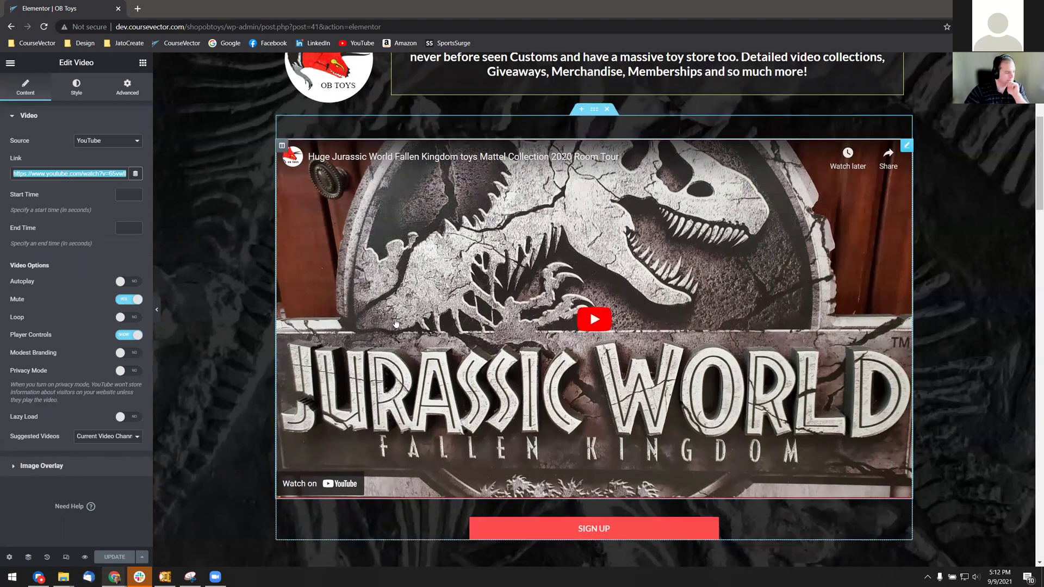
scroll(396, 322, down, 1)
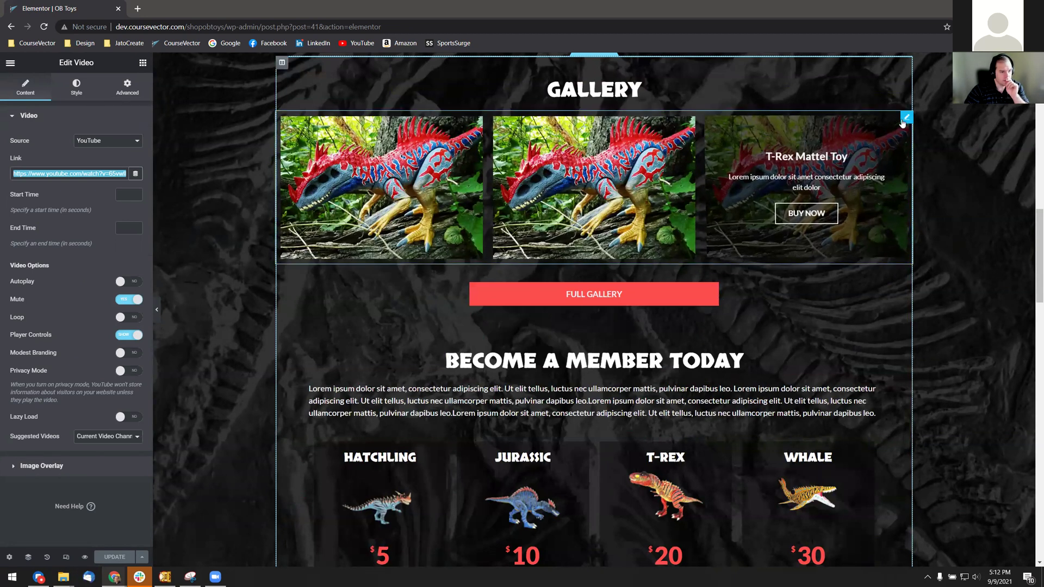
click(906, 118)
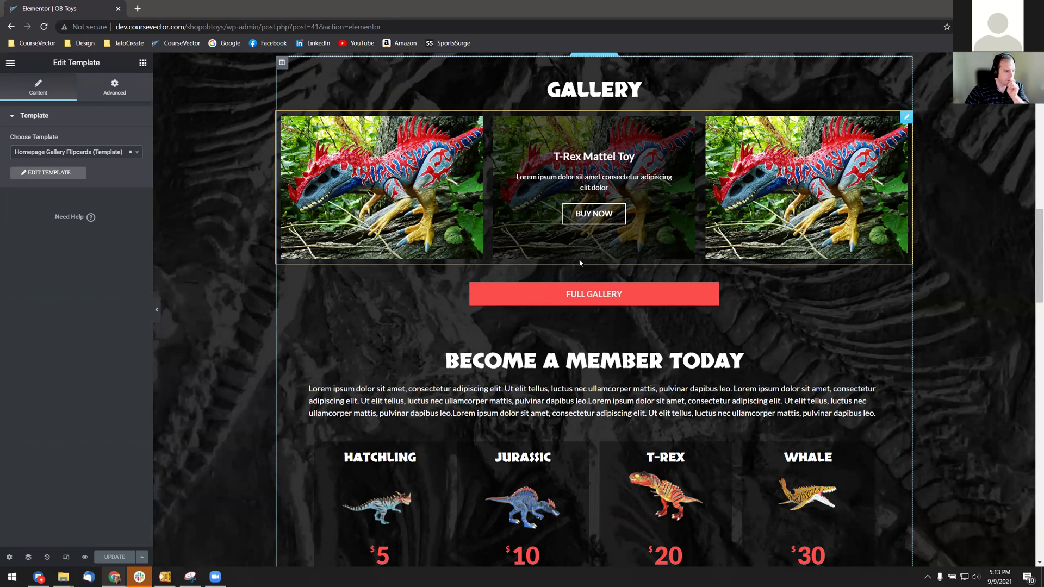
- Open the Membership Information template from the Become a Member Today section for editing, look through it, and close it
scroll(580, 264, down, 3)
scroll(678, 245, down, 2)
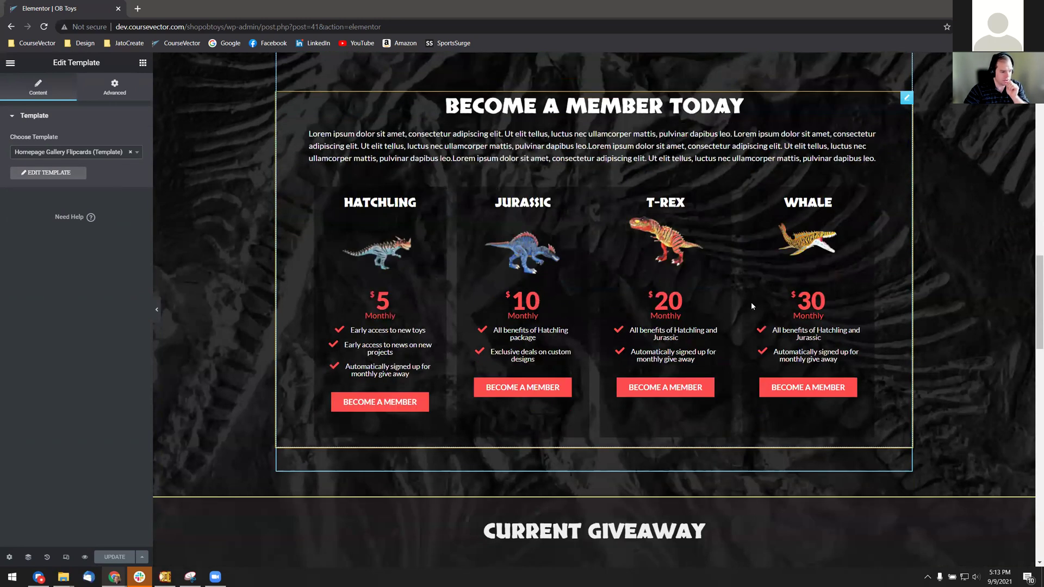
click(907, 99)
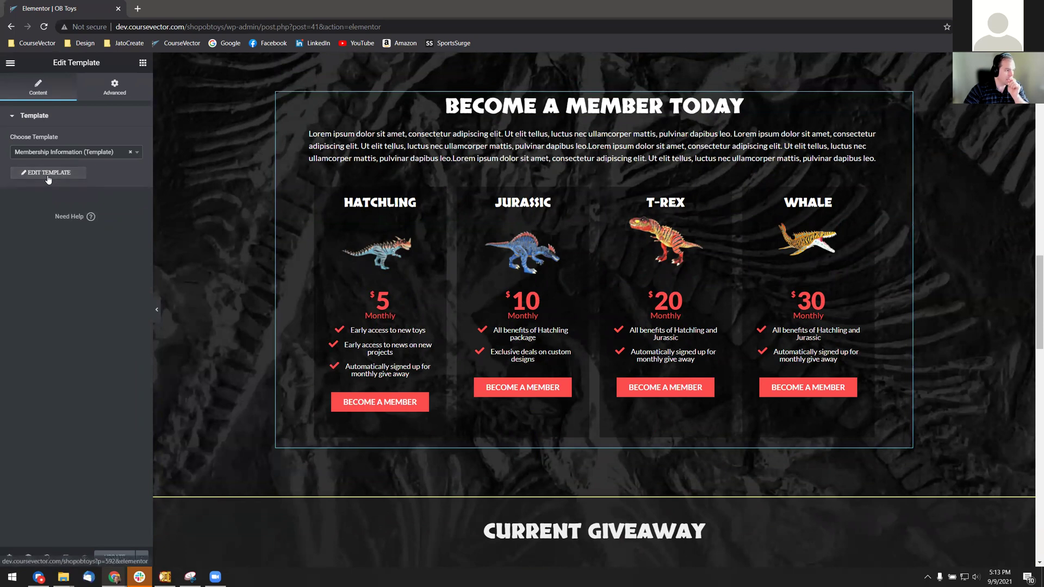
click(46, 172)
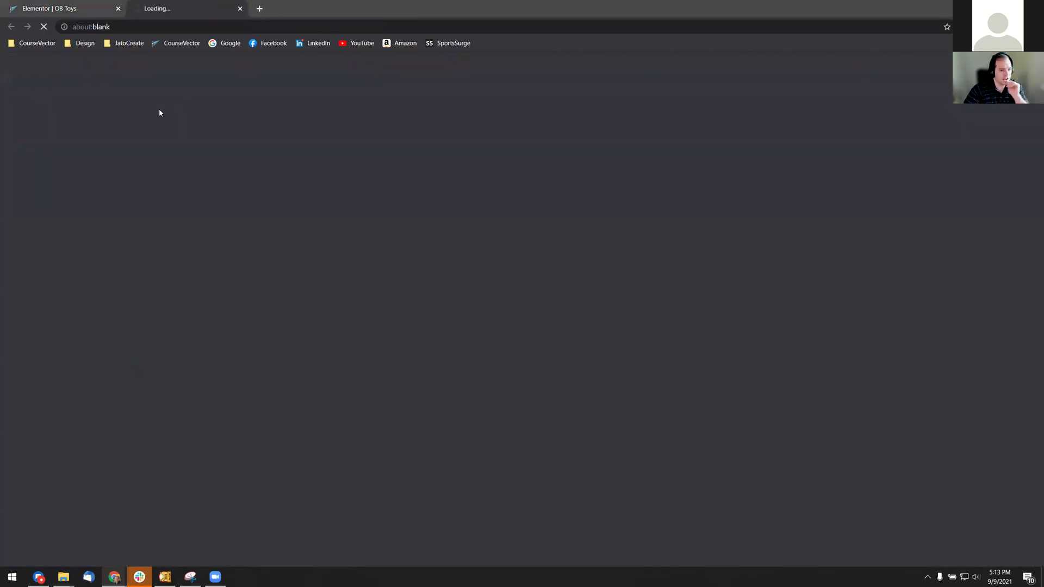
click(74, 12)
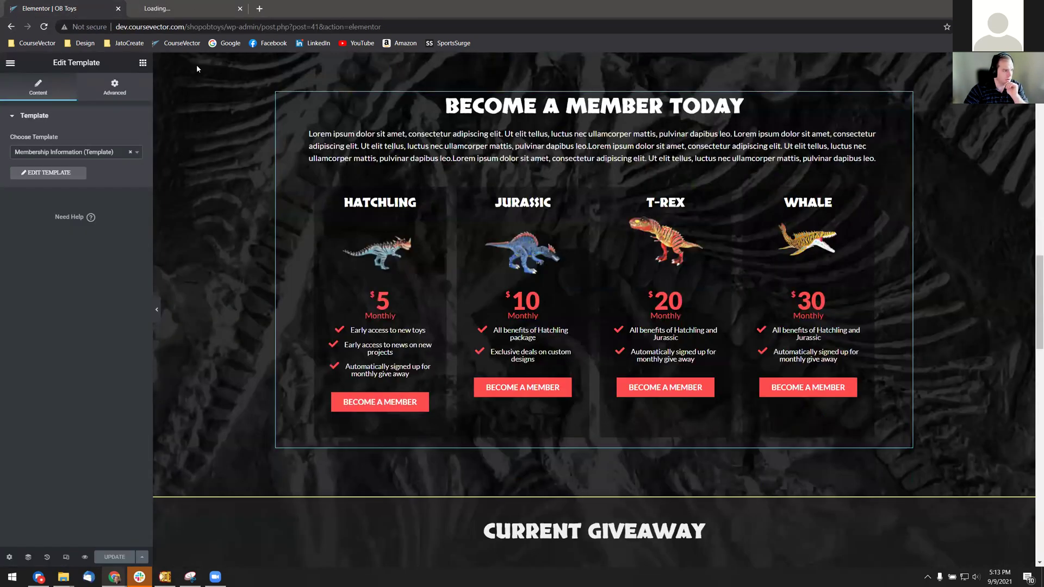
click(202, 9)
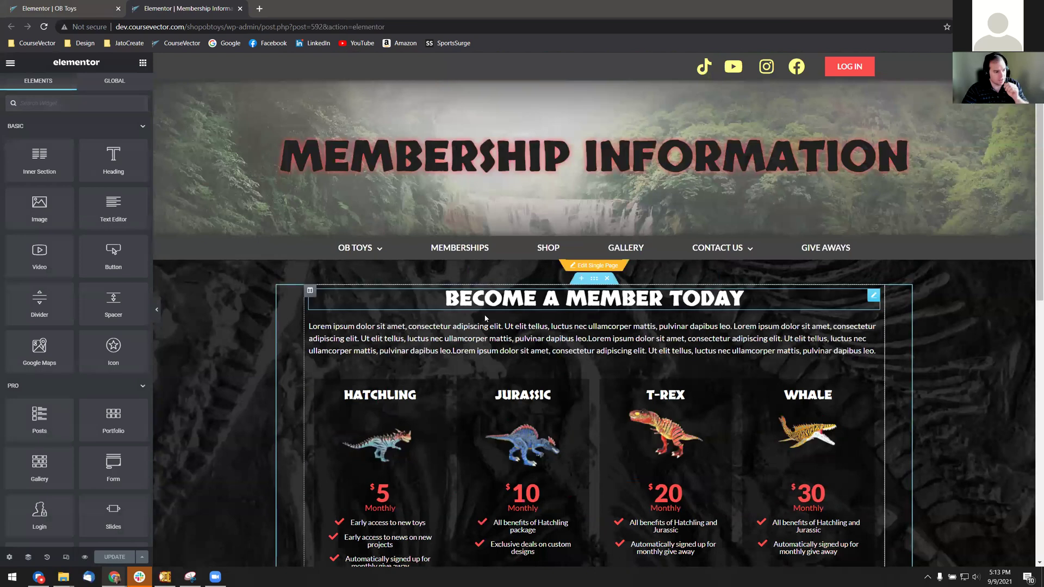
scroll(534, 484, down, 4)
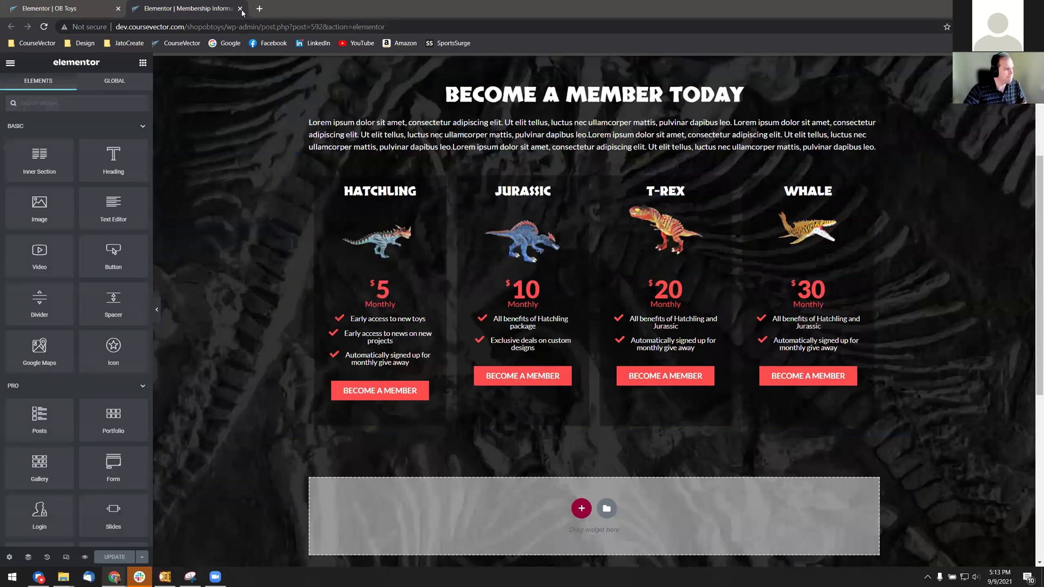
click(240, 9)
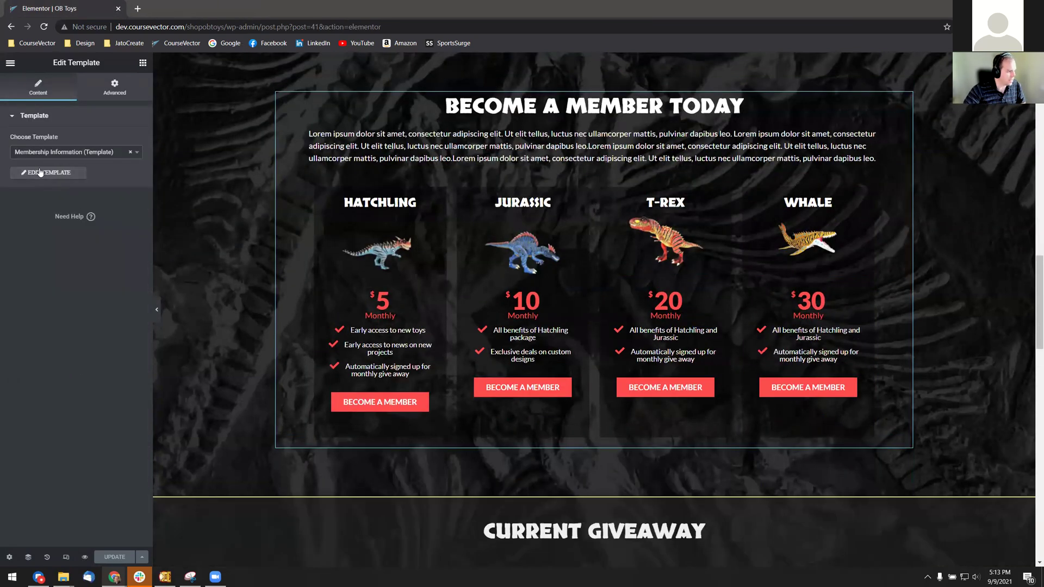
- Exit the homepage editor to the WordPress dashboard and open the product categories page
click(10, 63)
scroll(273, 276, up, 5)
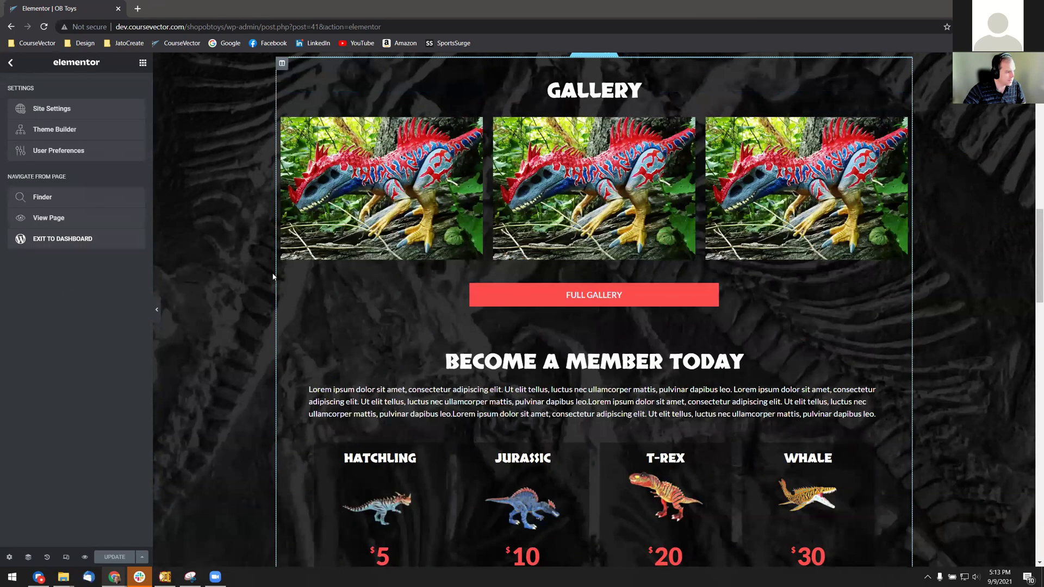
scroll(267, 278, up, 10)
click(71, 246)
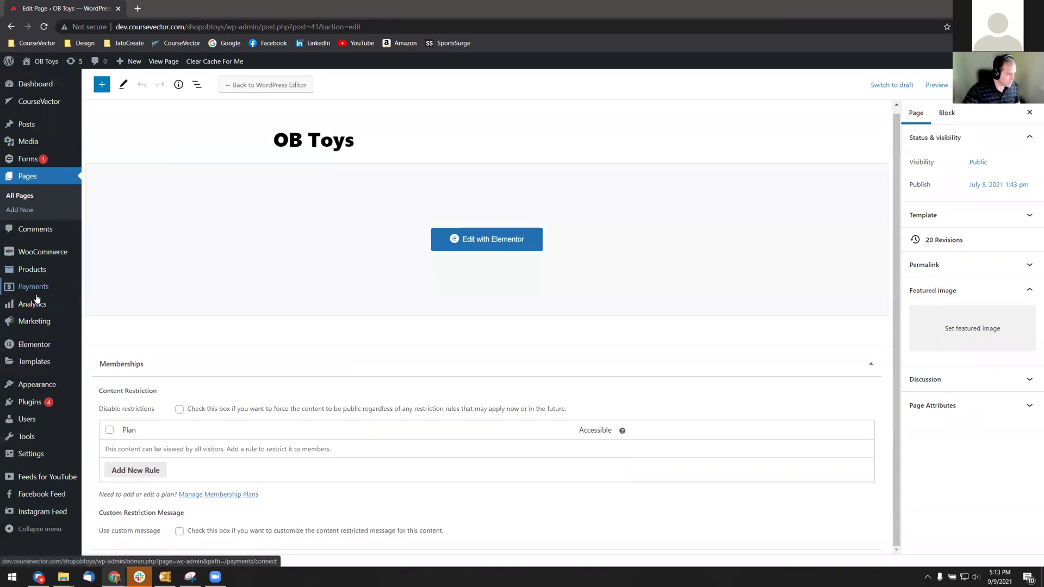
mouse_move(47, 257)
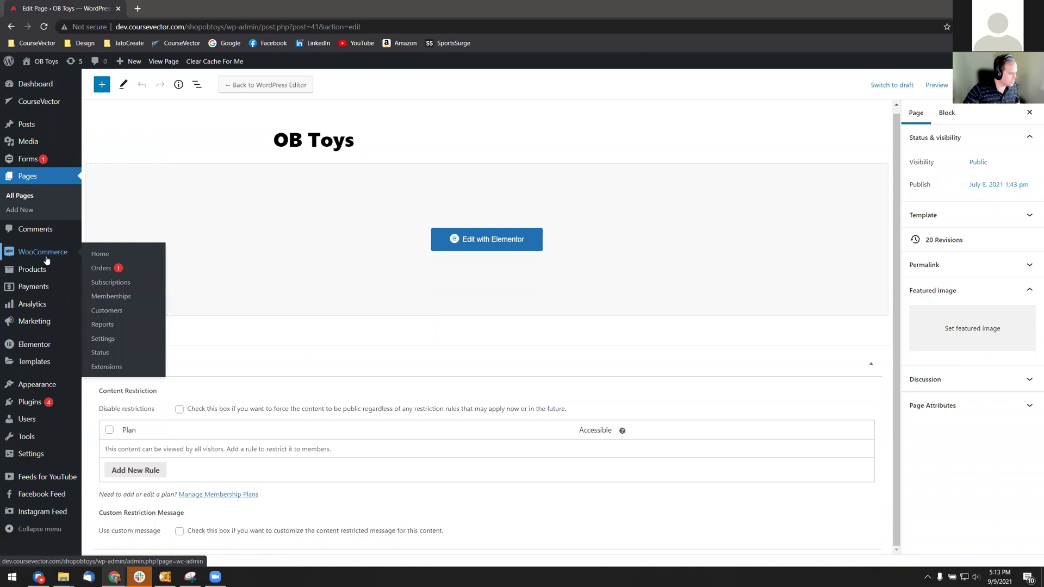
mouse_move(42, 277)
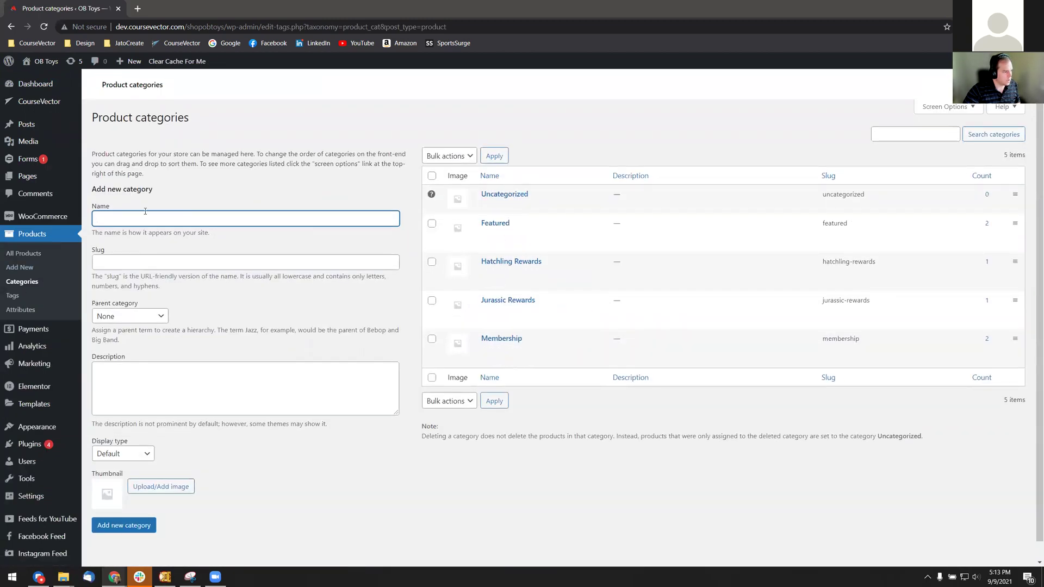
- Add a new product category named Mattel with no parent category
text(Maty)
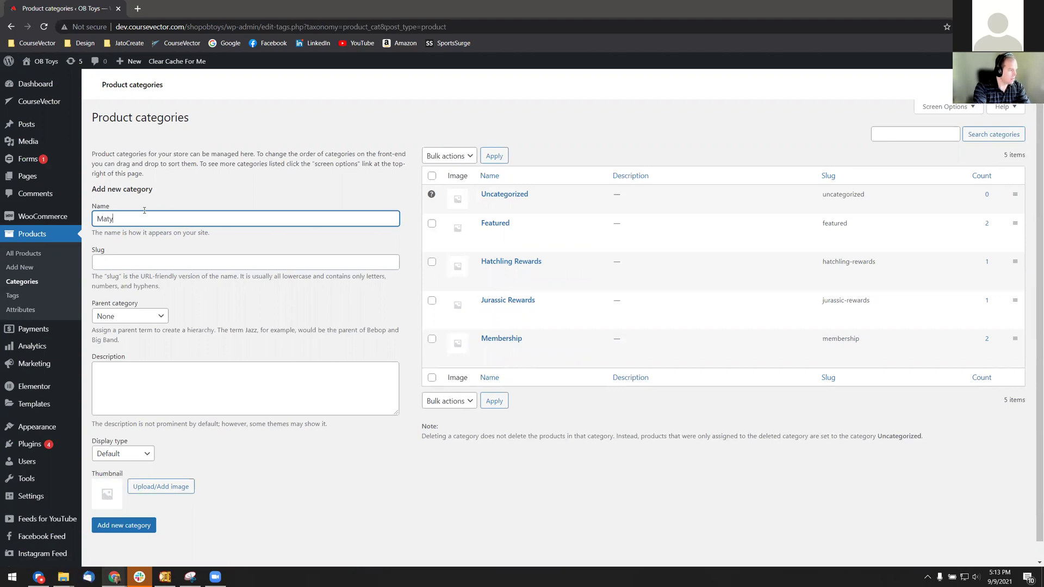
key(Tab)
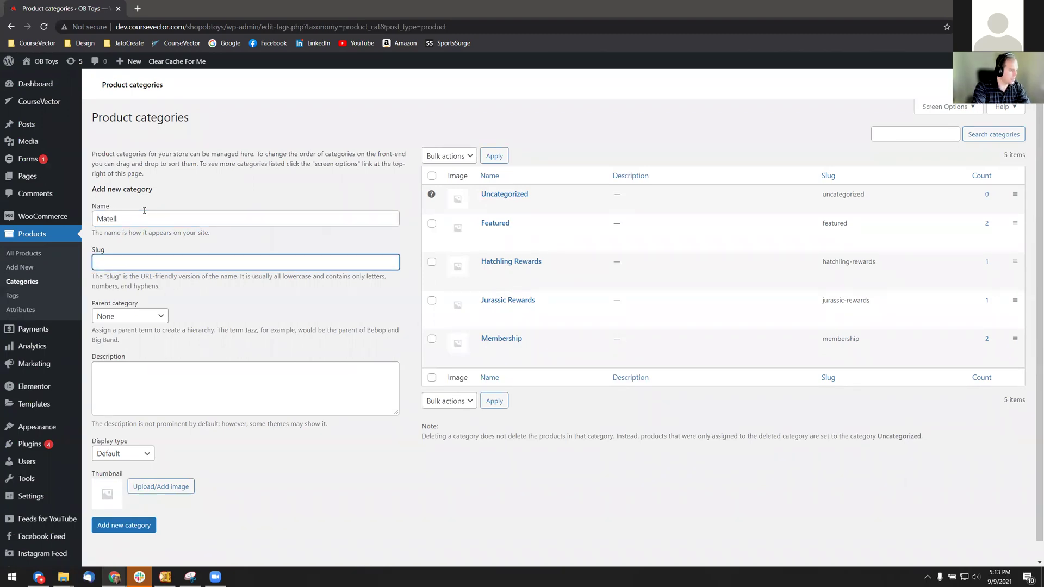
key(shift+Tab)
text(Mattel)
key(Tab)
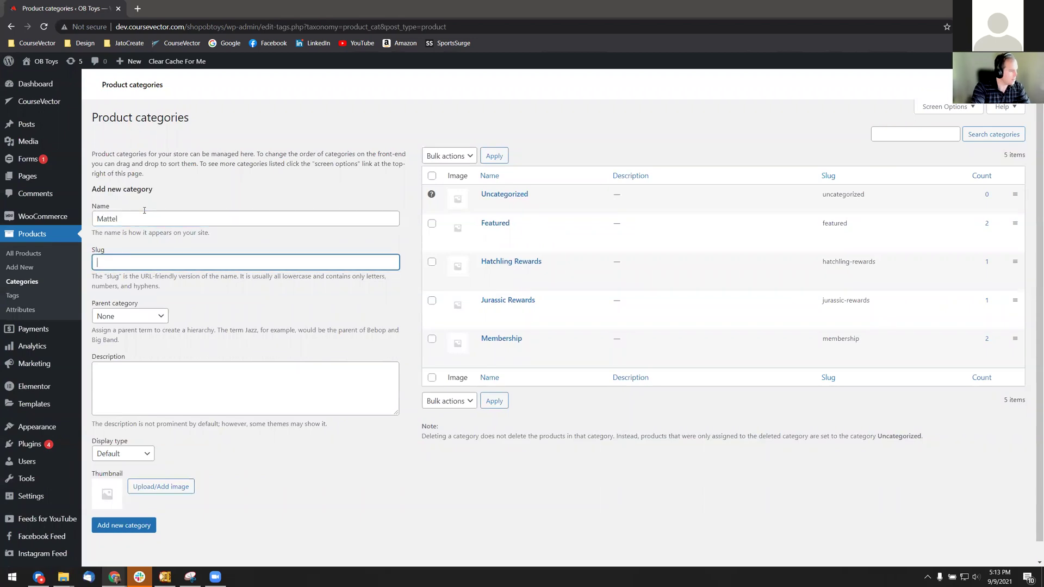
click(211, 402)
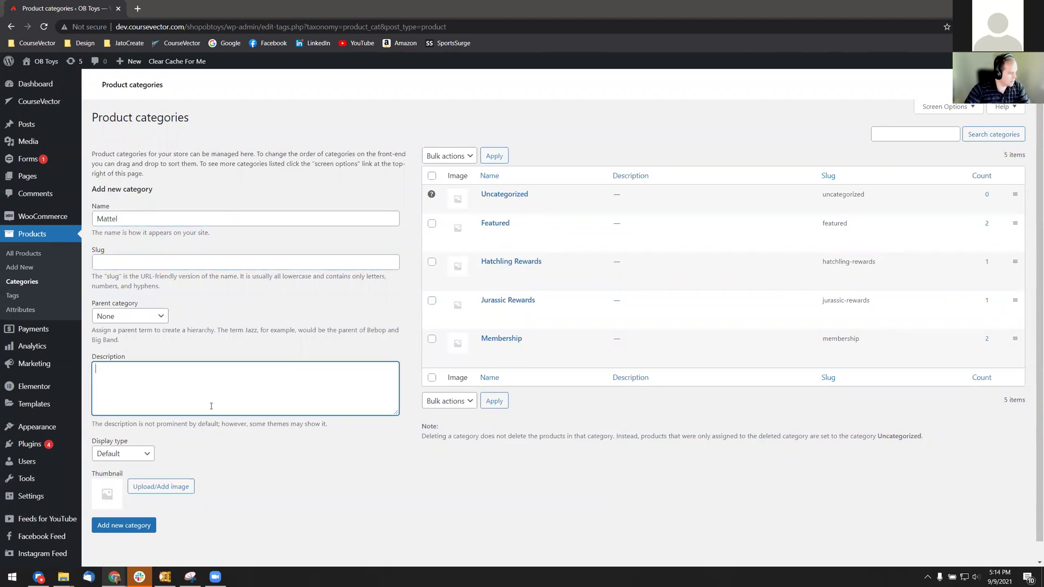
scroll(211, 403, down, 1)
click(129, 507)
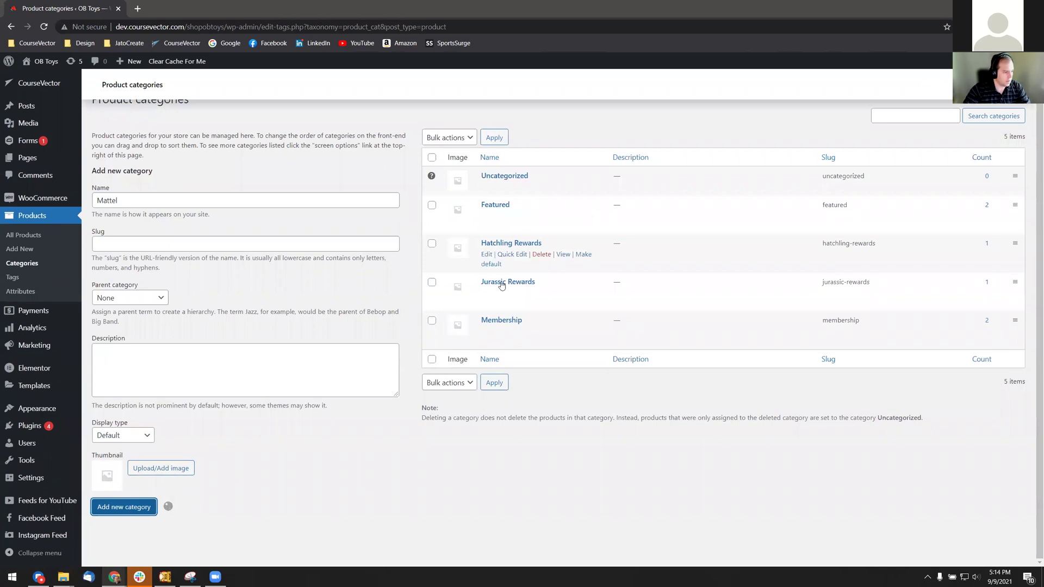
- Add a product category named Dinosaurs with Mattel as its parent category
click(139, 201)
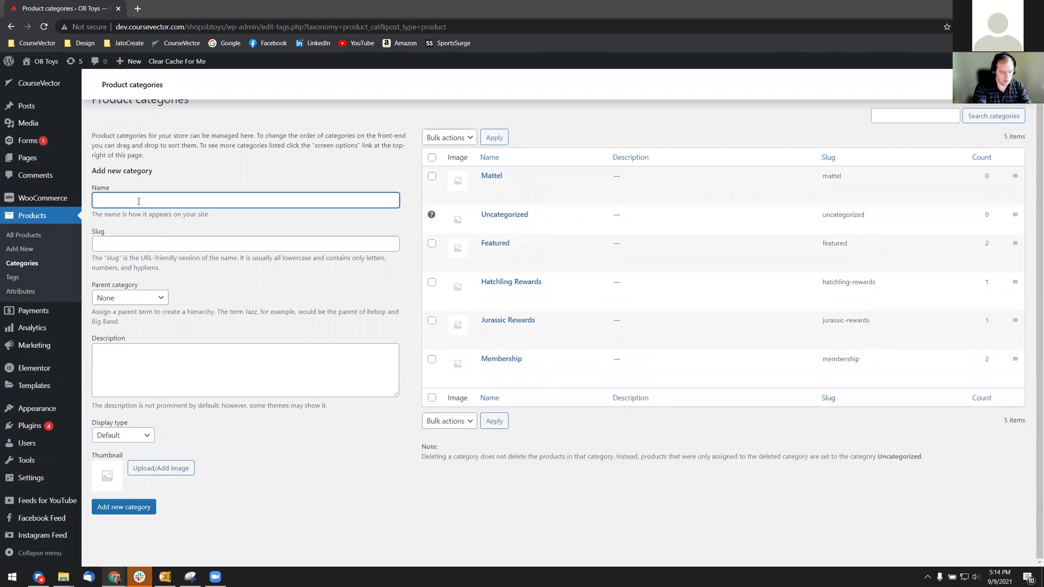
text(Dinosaurs)
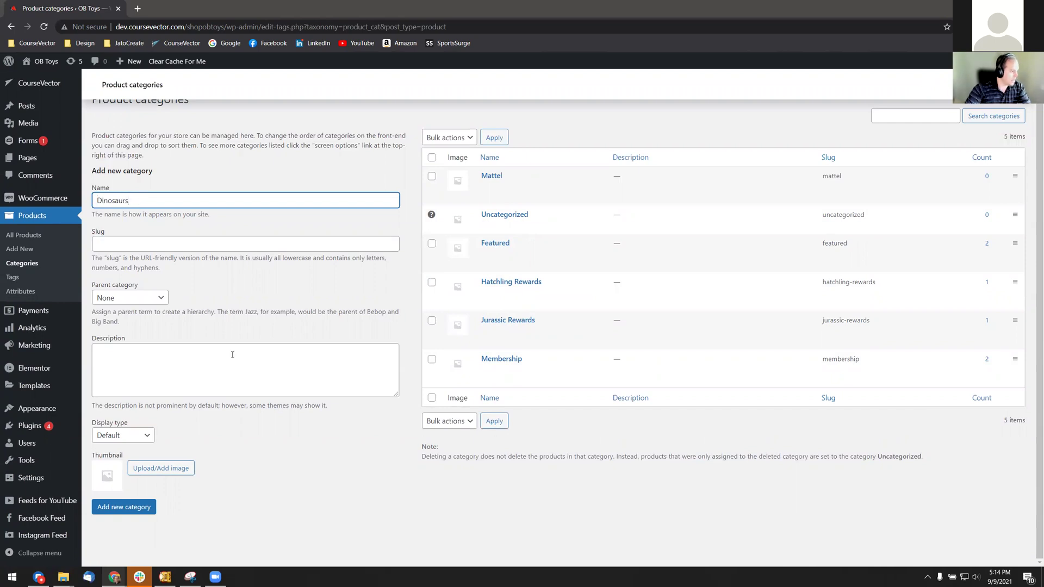
click(140, 303)
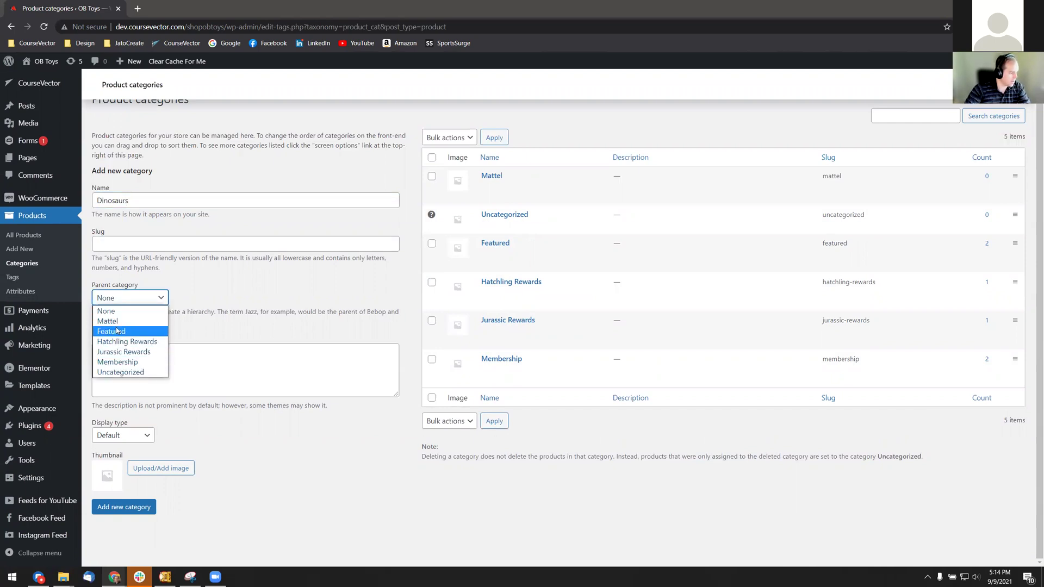
click(116, 319)
click(124, 506)
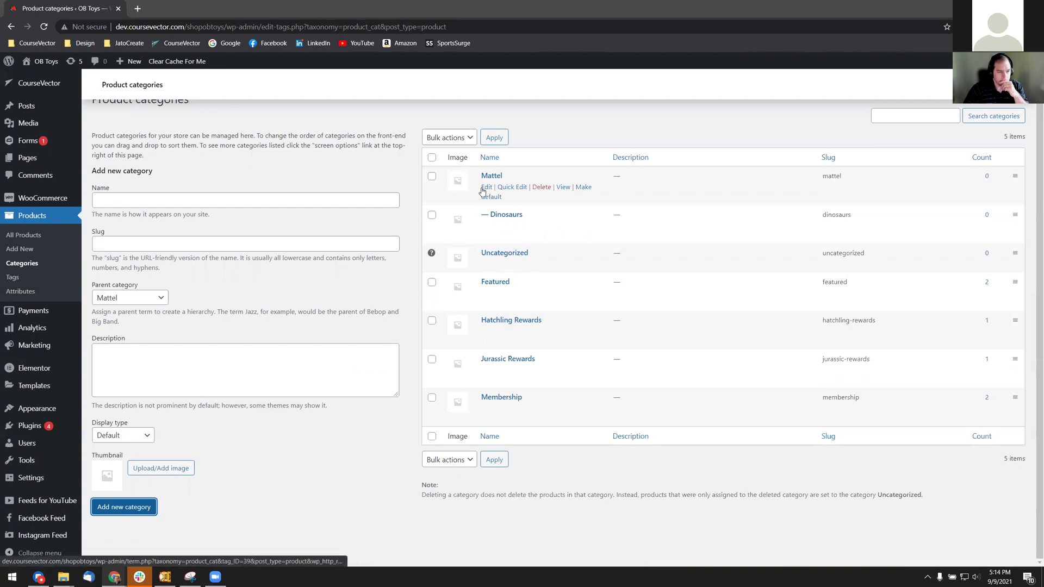
- Visit the live store's shop page, open the Jurassic Tier product, and look through its page
click(42, 85)
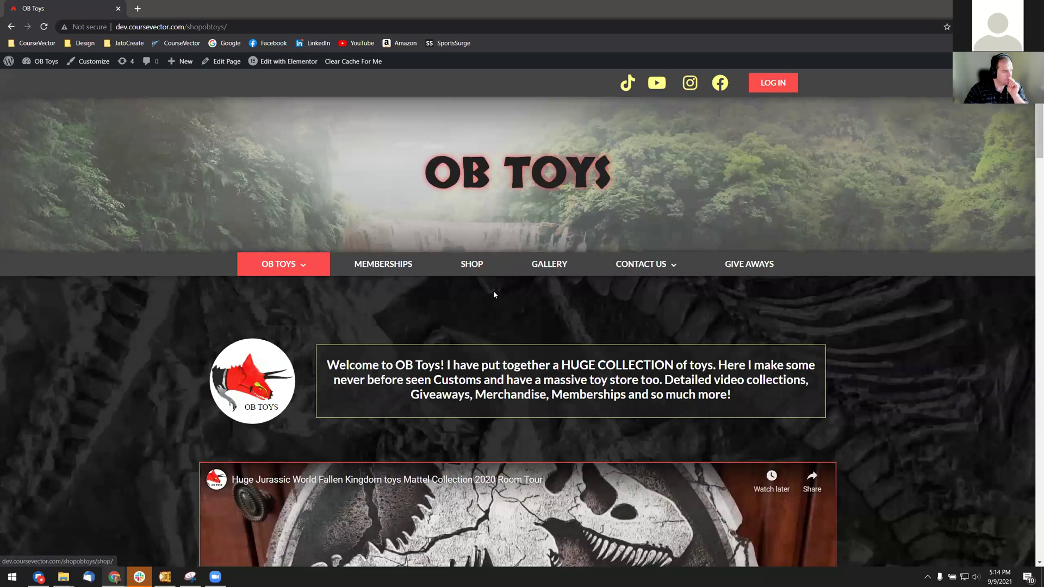
scroll(494, 295, down, 10)
scroll(494, 290, down, 5)
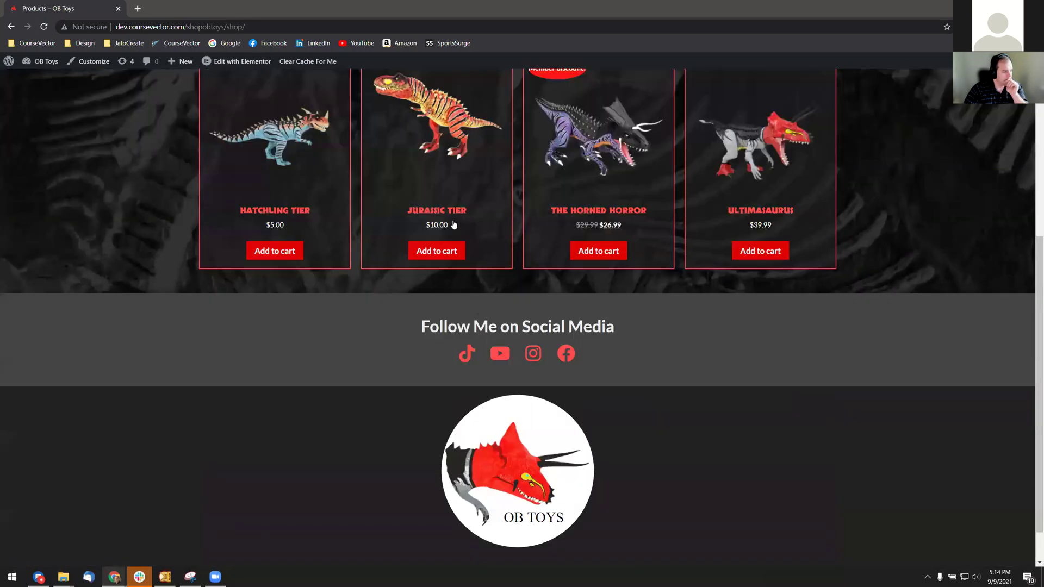
scroll(472, 274, up, 4)
click(491, 292)
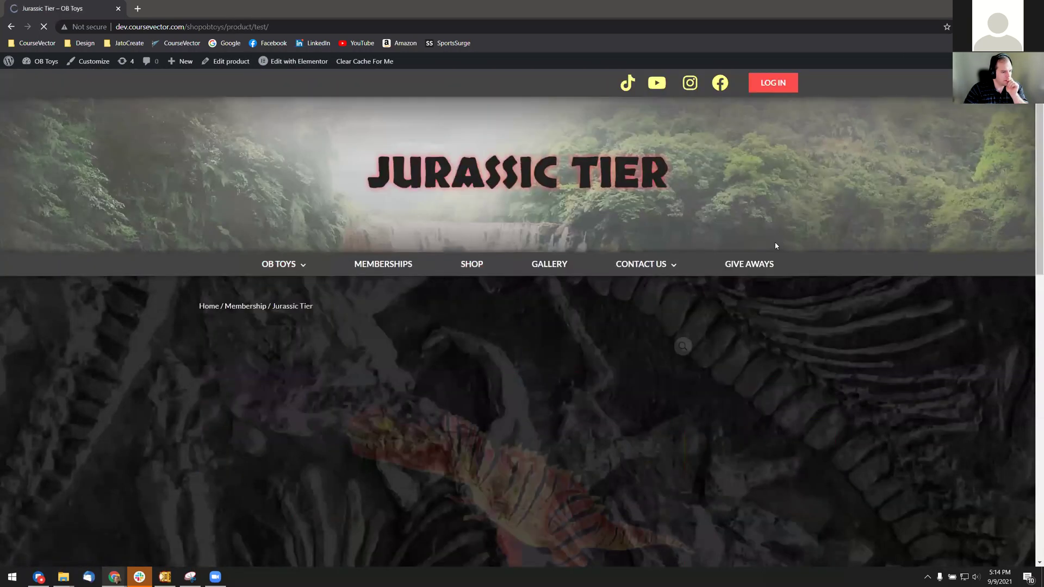
scroll(596, 337, down, 10)
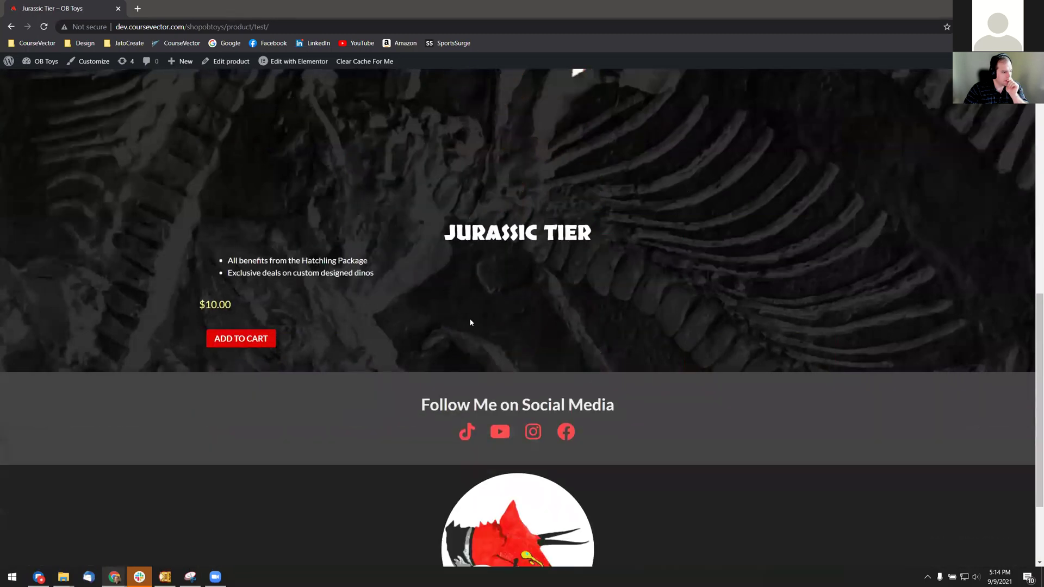
scroll(639, 311, up, 8)
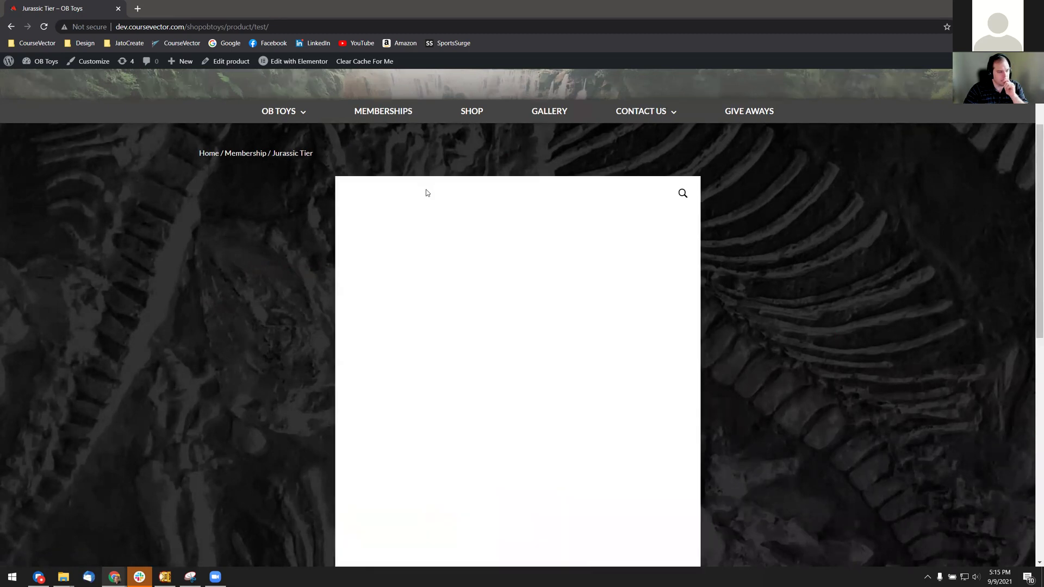
scroll(425, 192, down, 7)
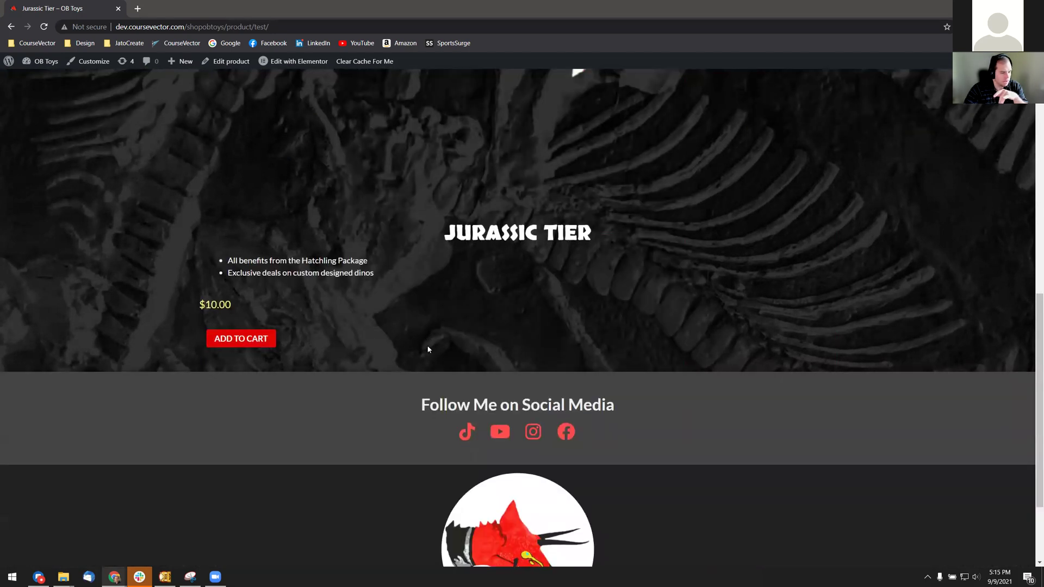
scroll(505, 343, up, 10)
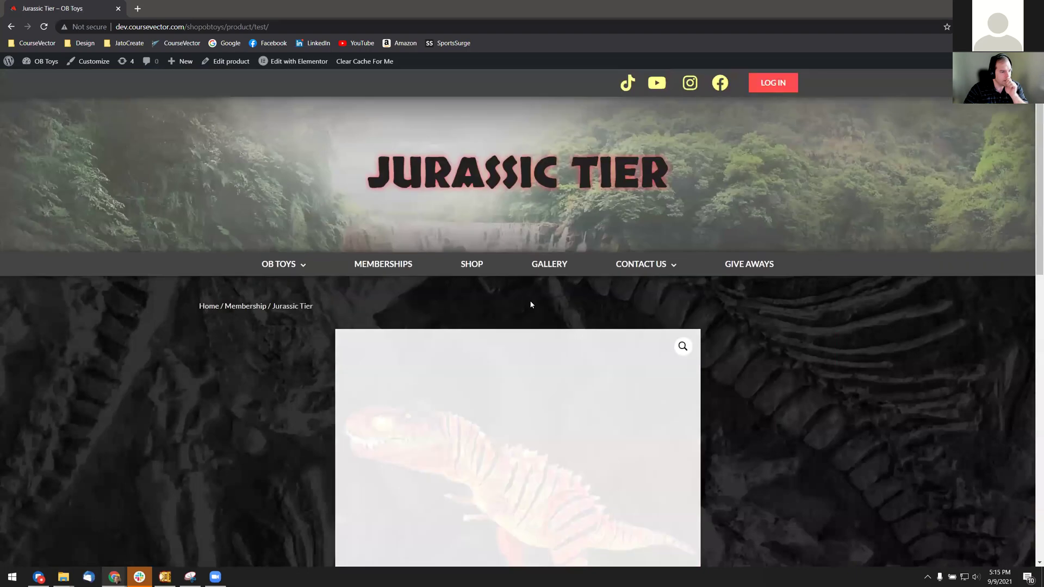
- Return to the shop page and view the available product sorting options
click(494, 273)
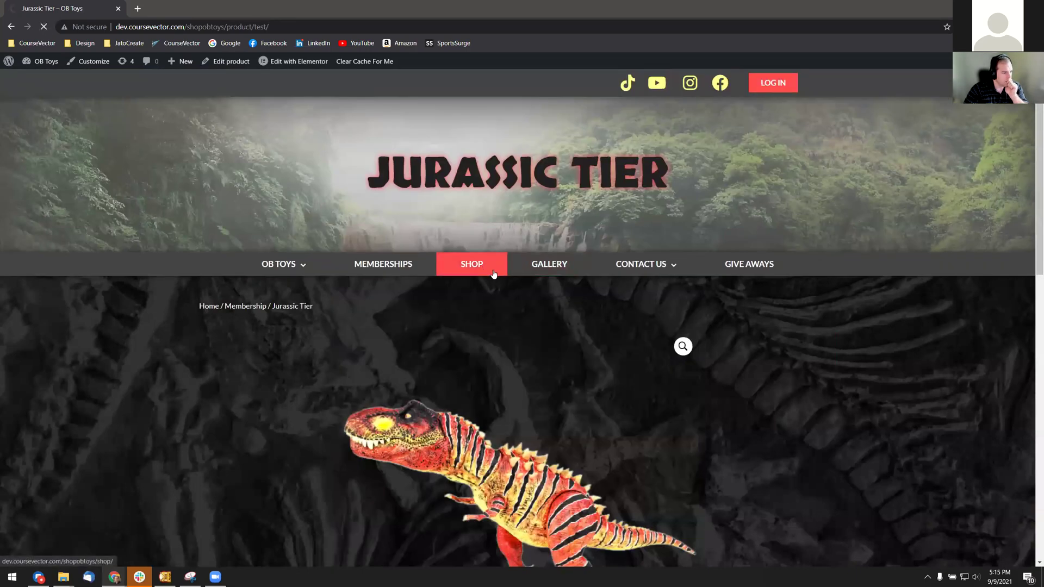
scroll(544, 269, down, 1)
click(769, 289)
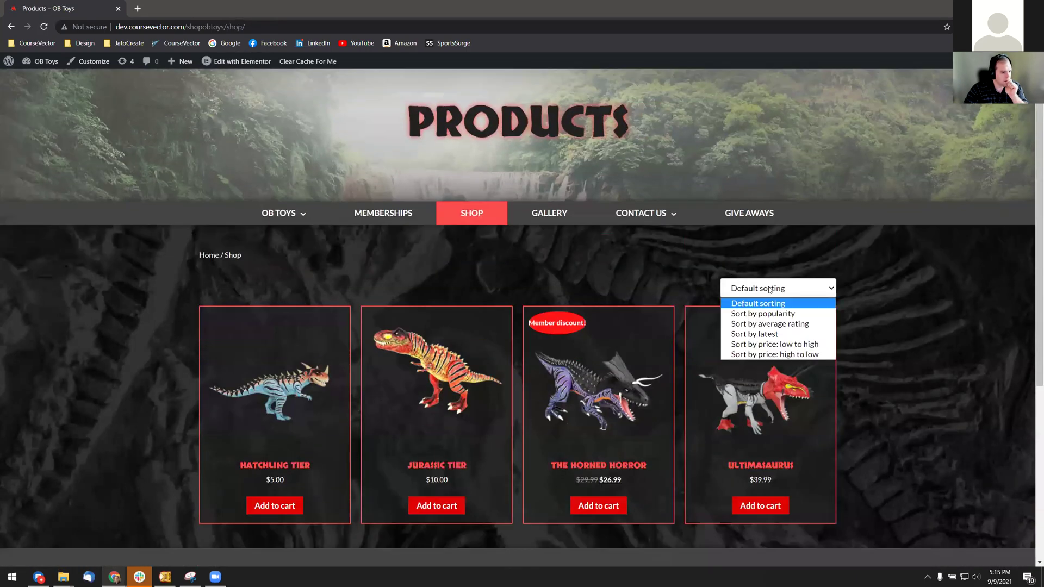
click(770, 292)
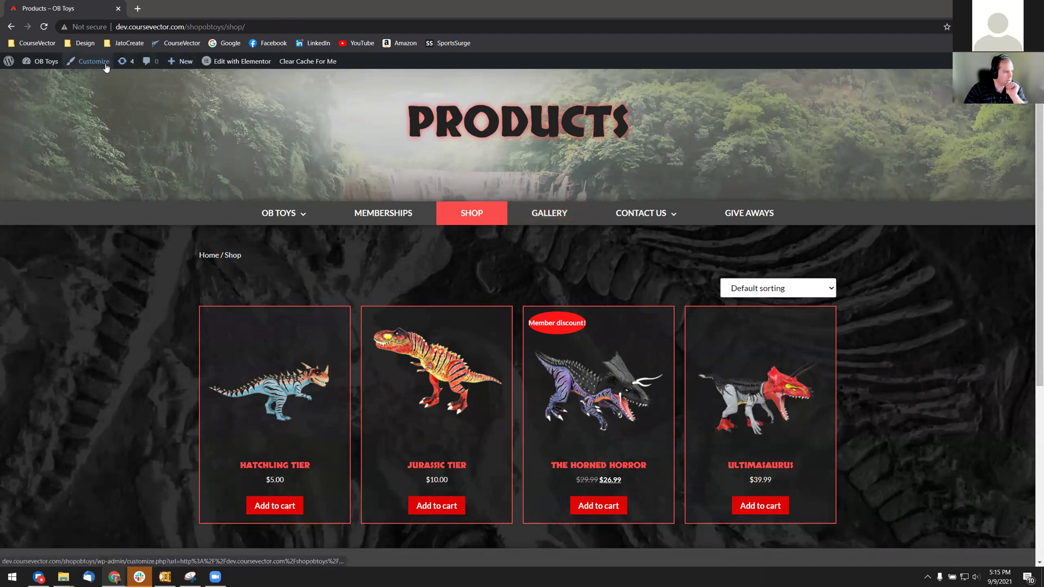
- Open the site's menu editor and add the Mattel and Dinosaurs product categories to the Primary Navigation Menu
mouse_move(46, 61)
click(40, 106)
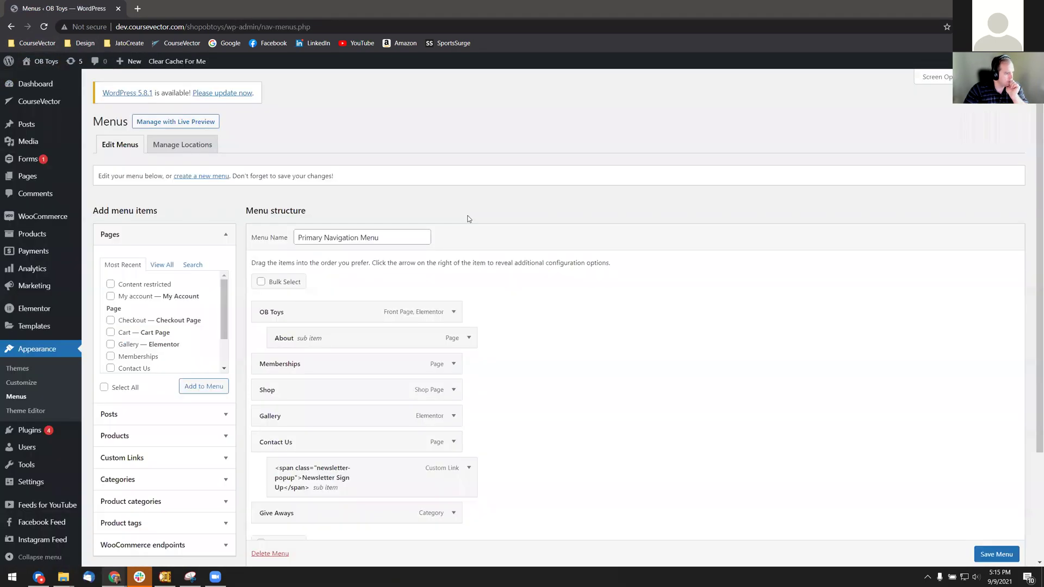
scroll(164, 334, down, 2)
scroll(153, 435, down, 1)
click(156, 451)
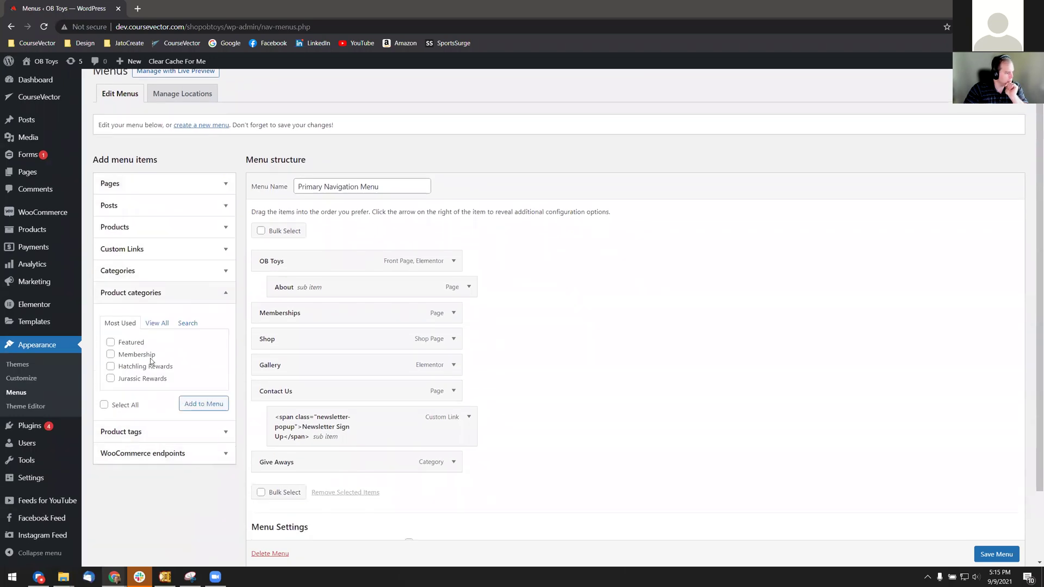
click(165, 324)
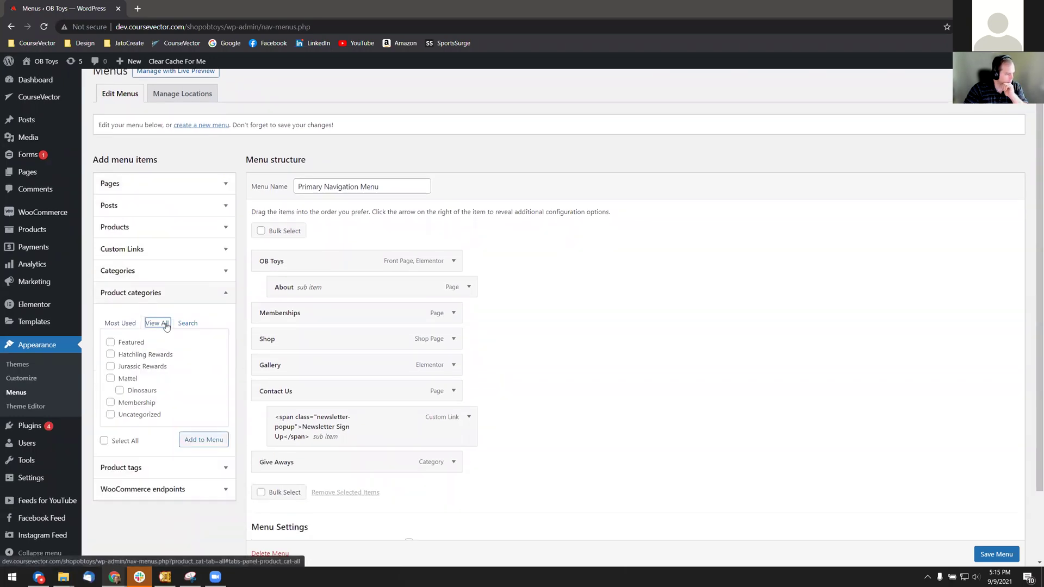
click(110, 378)
click(120, 390)
click(203, 440)
- Remove the Give Aways item from the Primary Navigation Menu
scroll(333, 415, down, 2)
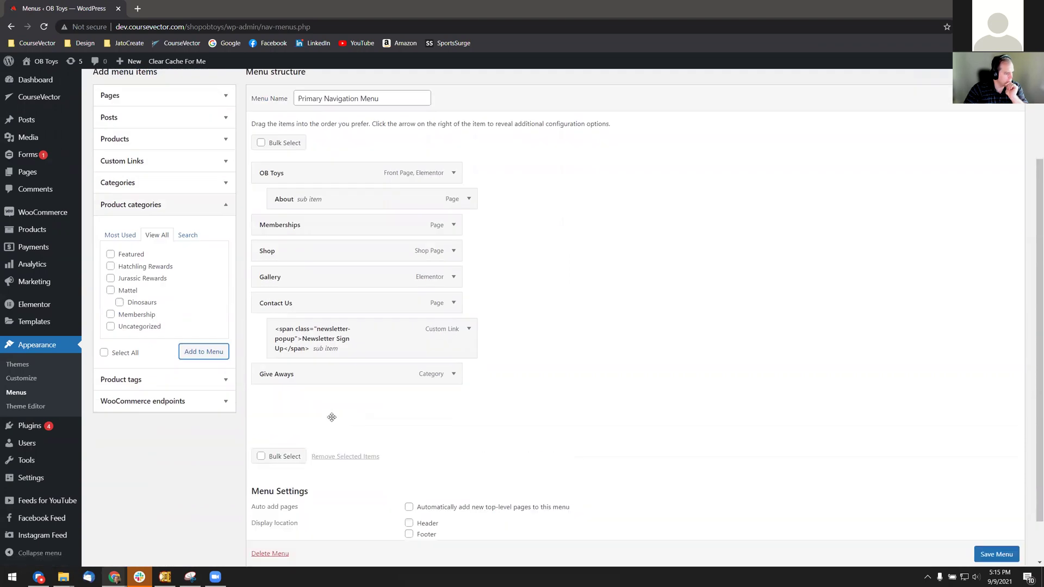
click(453, 381)
click(284, 469)
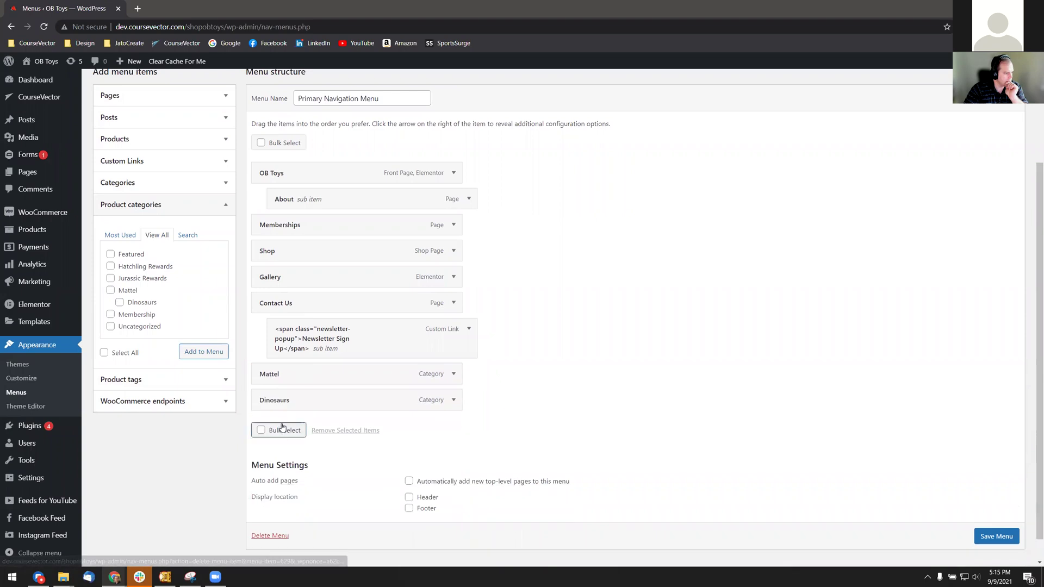
- Nest Dinosaurs under Mattel, place Mattel as a sub item of Shop, and save the menu
drag(284, 407, 337, 393)
drag(266, 378, 343, 303)
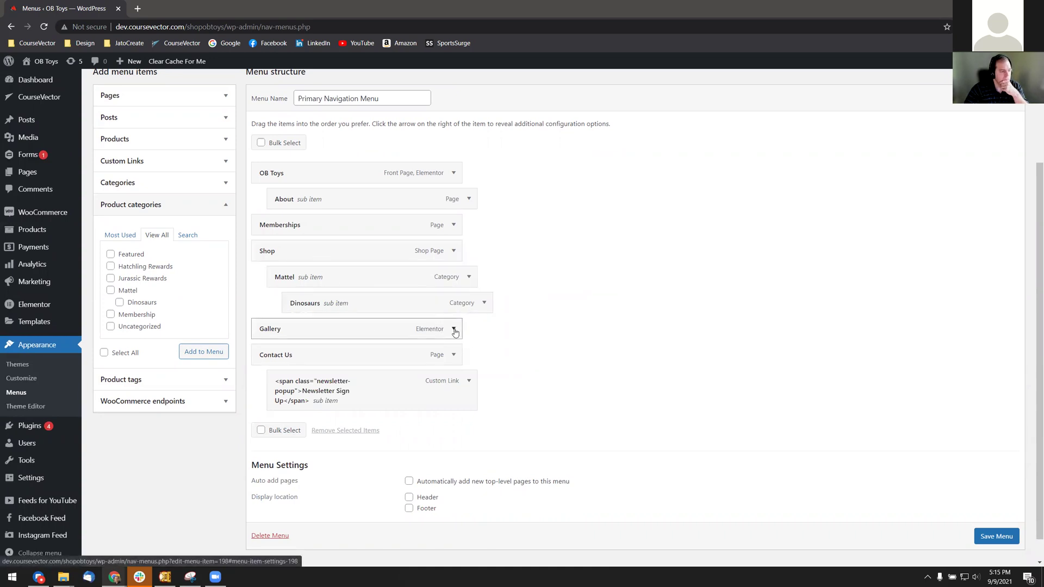
click(997, 537)
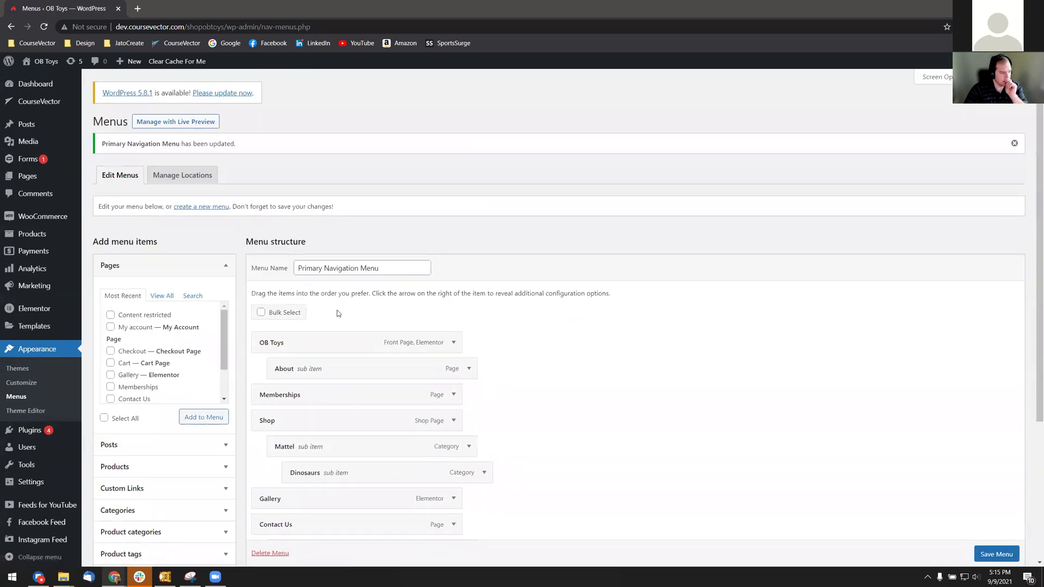
- Open the live site in a separate tab and compare its Shop submenu with the menu structure in the editor
scroll(348, 310, down, 3)
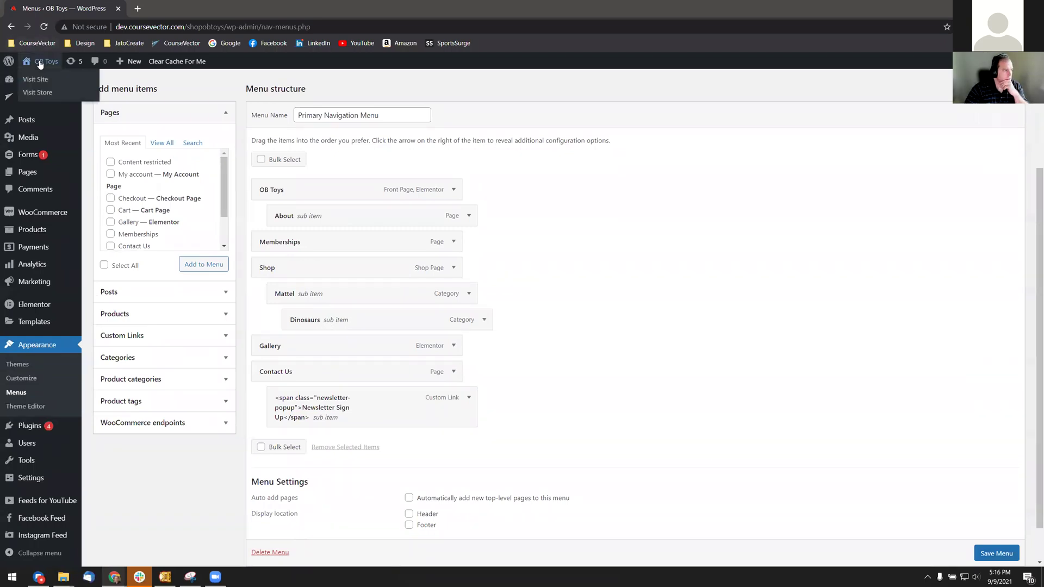
click(41, 79)
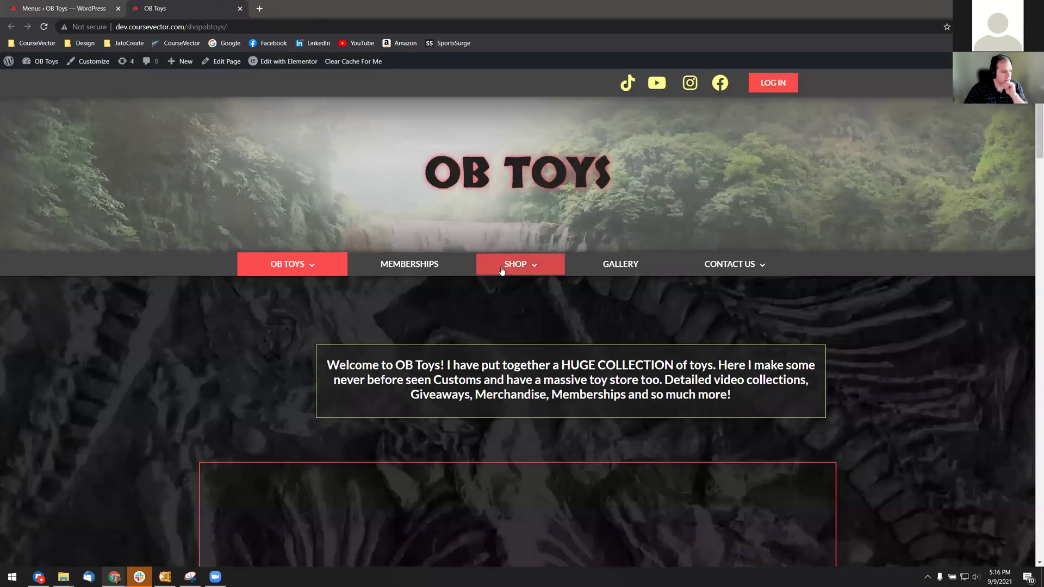
mouse_move(521, 267)
mouse_move(509, 288)
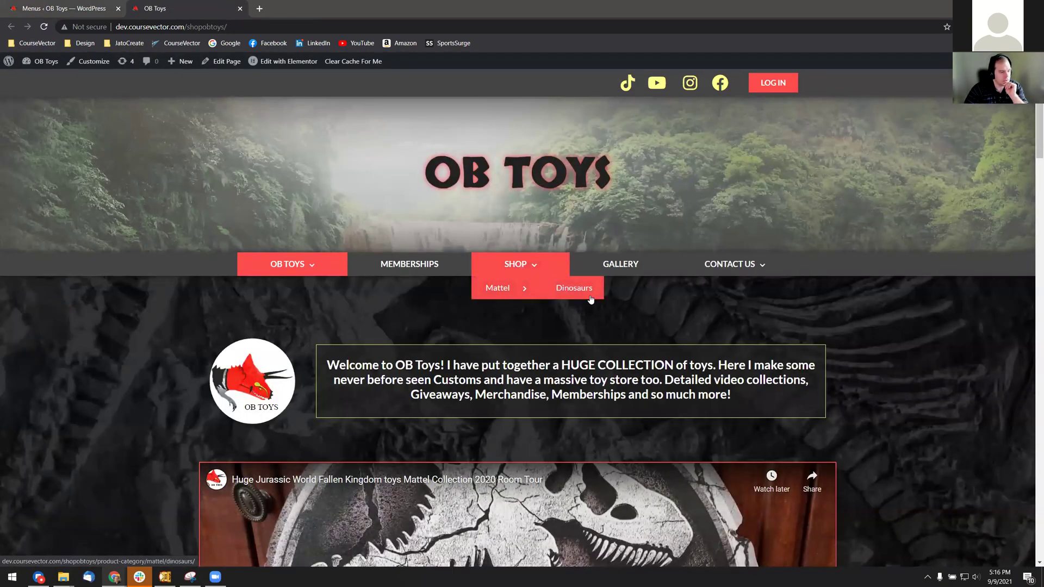
click(80, 10)
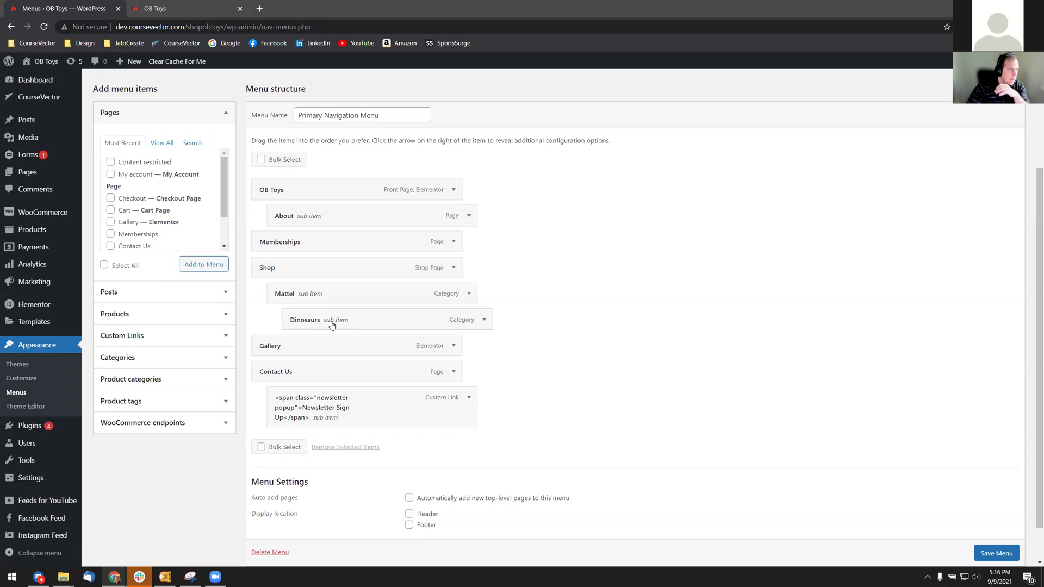
click(155, 8)
mouse_move(523, 291)
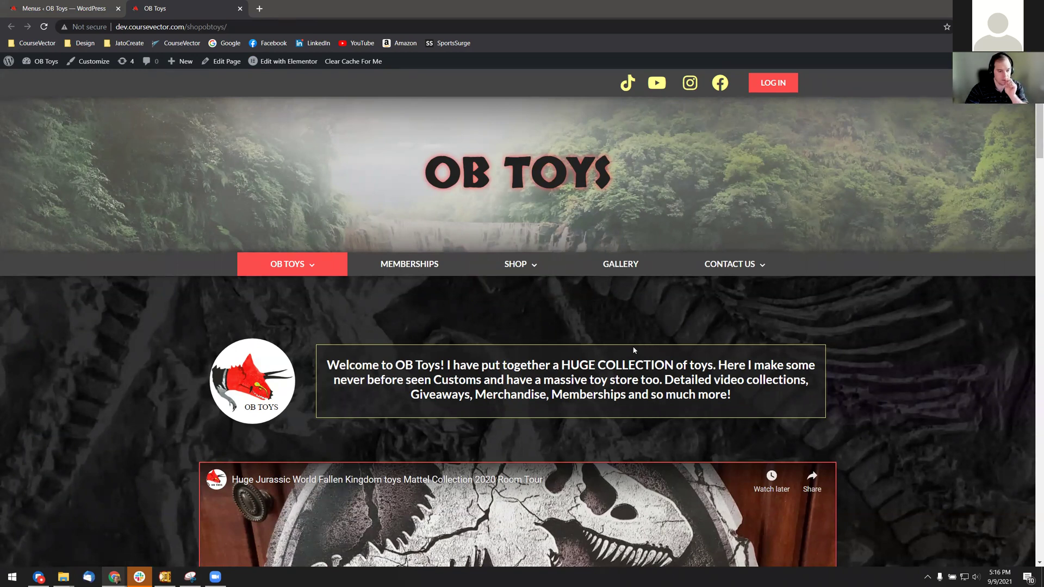
mouse_move(516, 265)
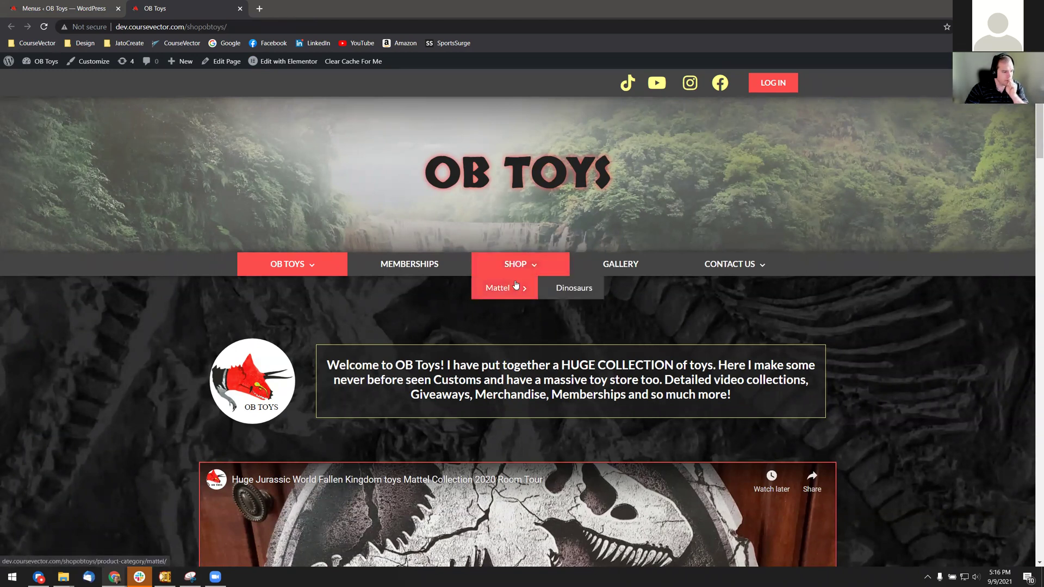
- Add the Featured product category to the menu as a sub item of Shop, above Mattel
click(57, 9)
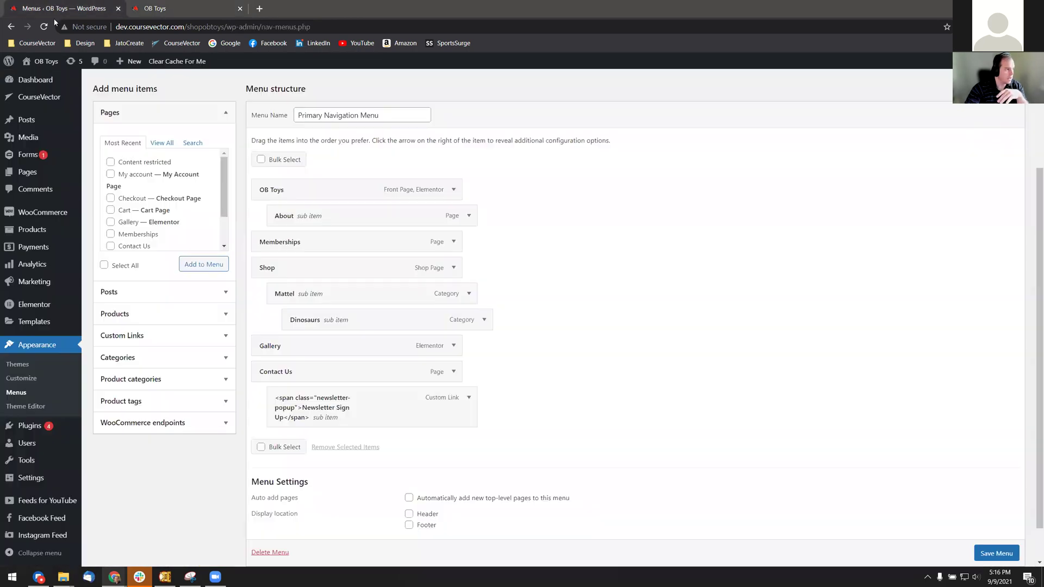
click(143, 380)
click(152, 254)
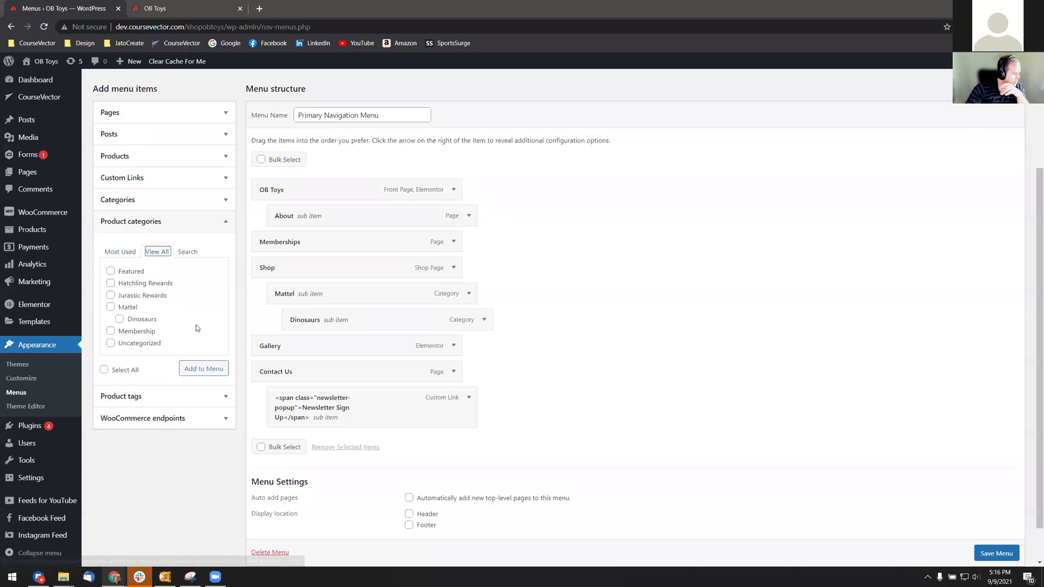
click(127, 272)
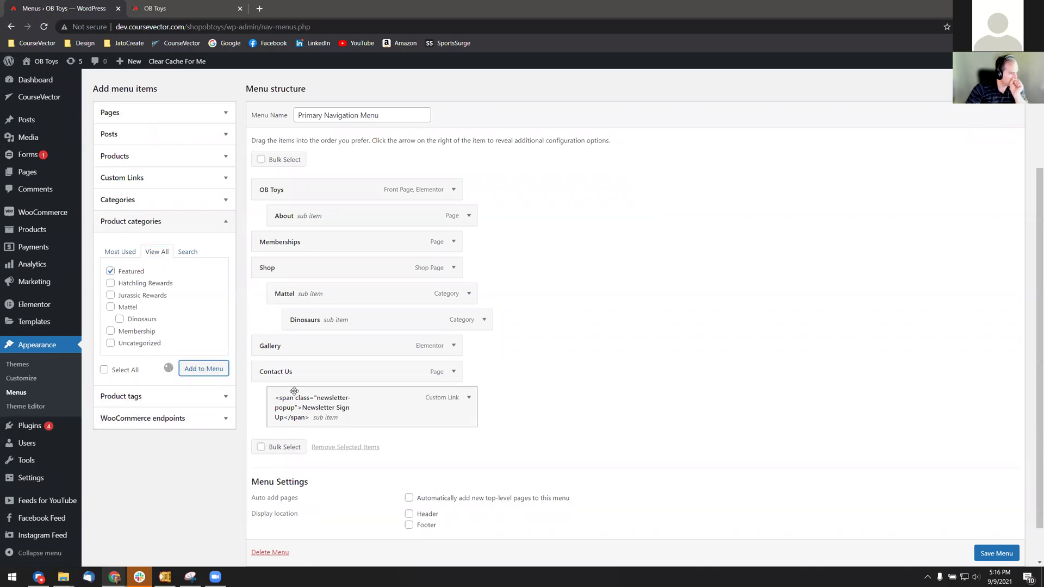
drag(290, 444, 289, 293)
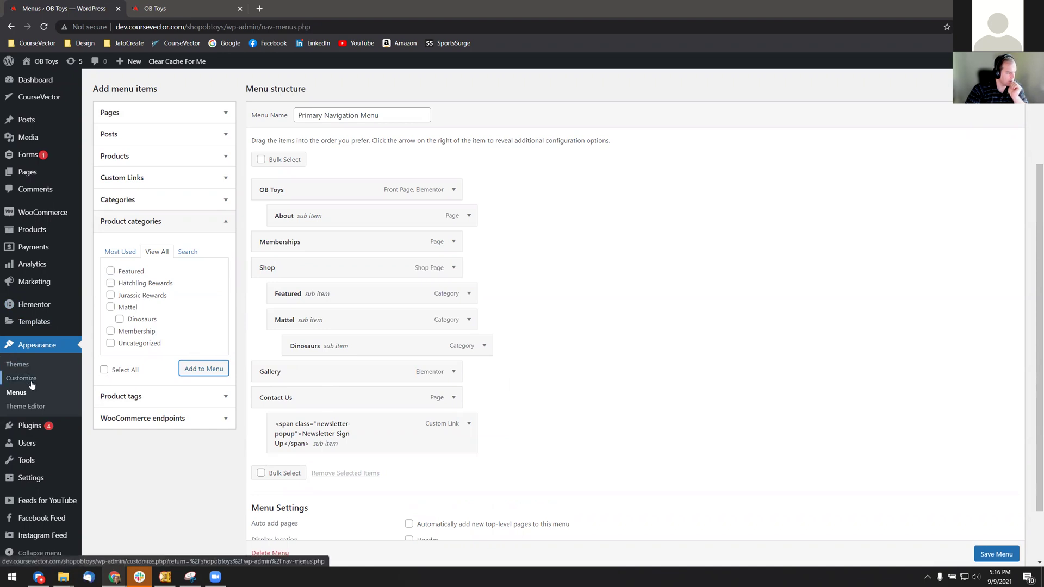
- Stay on the menu editor and save the Primary Navigation Menu with the Featured item
mouse_move(59, 428)
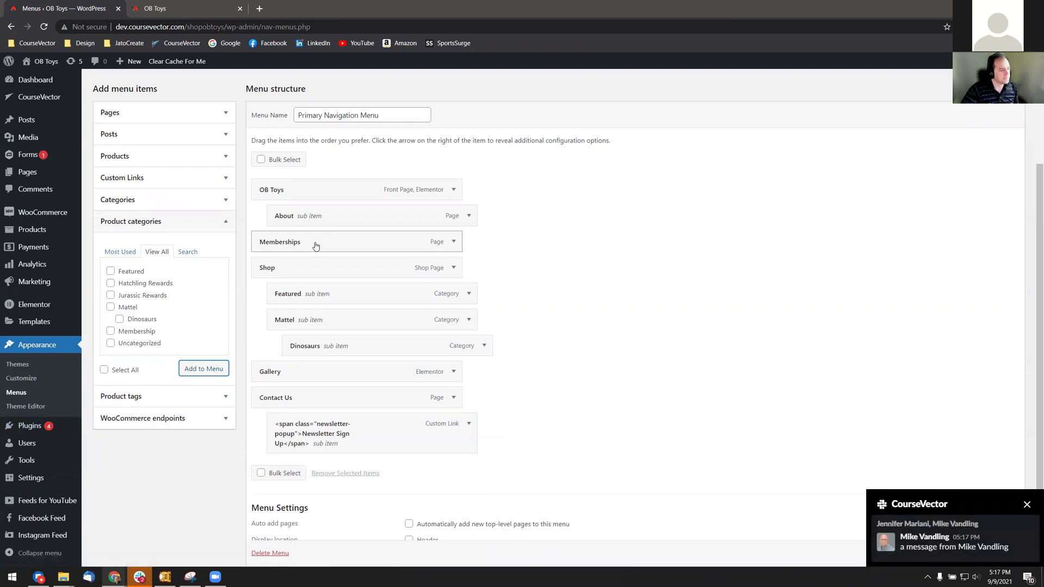
scroll(103, 229, up, 2)
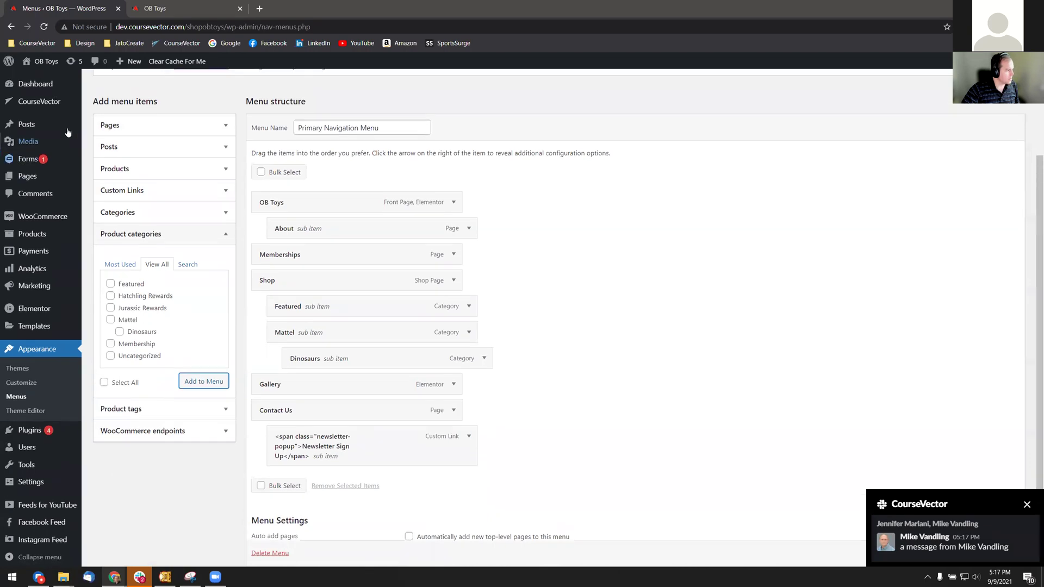
mouse_move(44, 81)
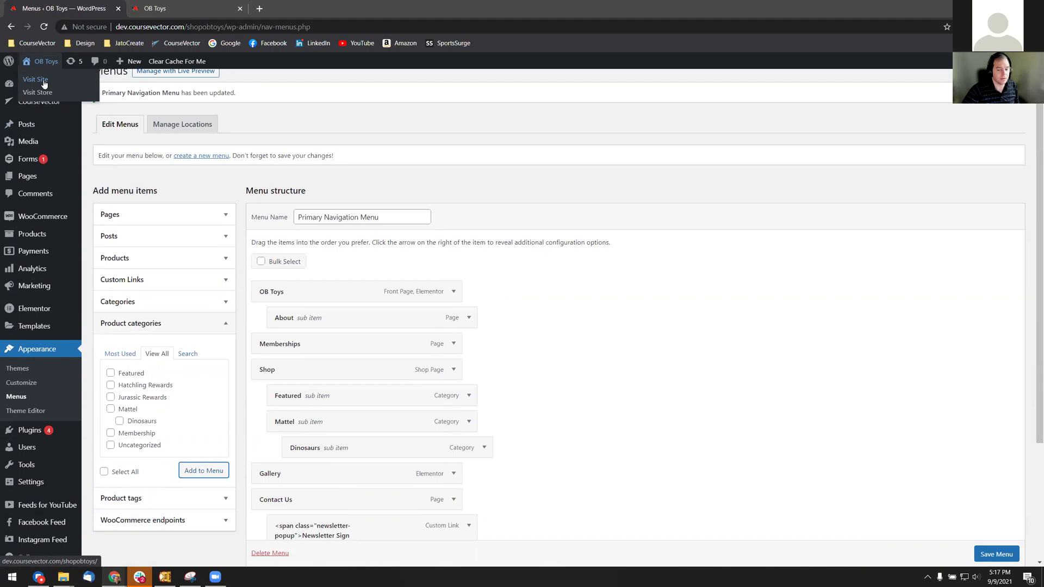
click(44, 82)
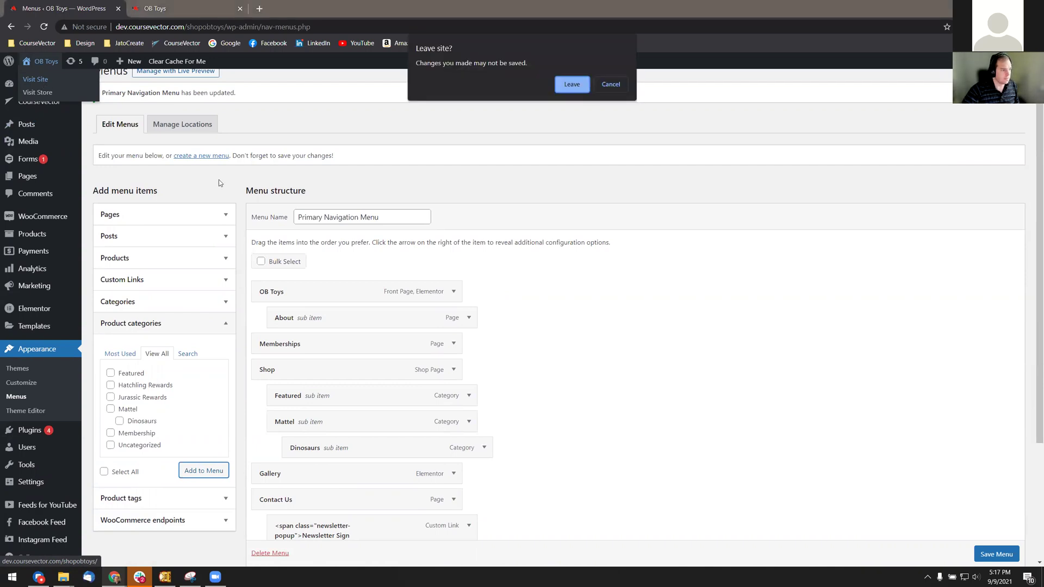
click(615, 88)
click(993, 555)
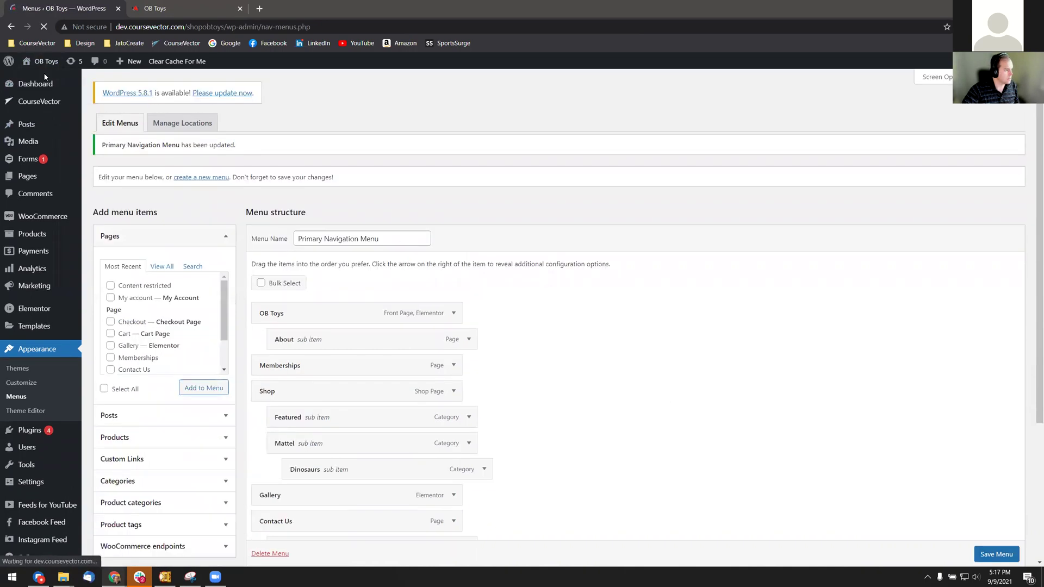
- Visit the live site, check the Shop submenu, and open the shop page
click(45, 80)
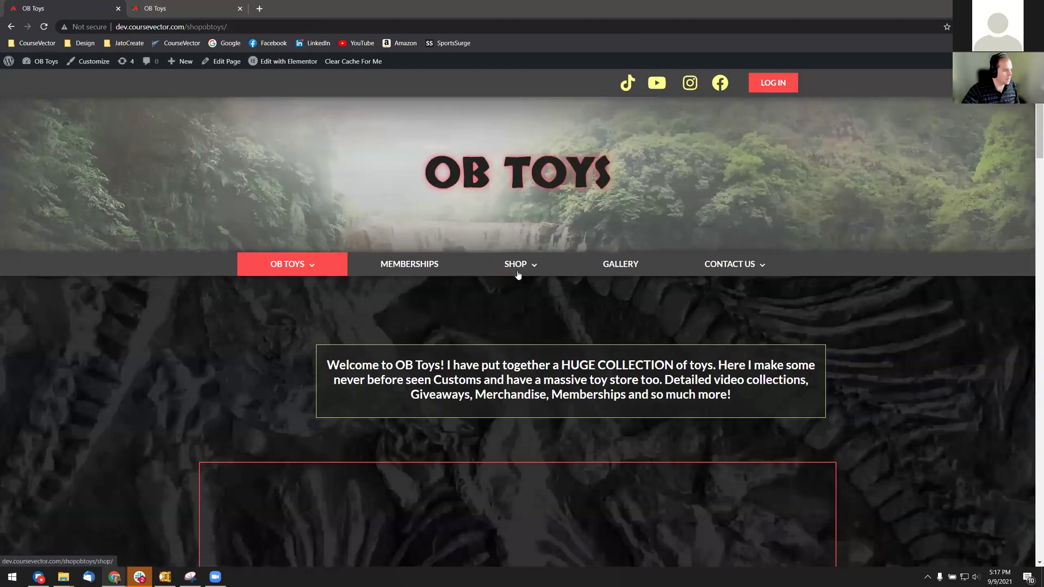
mouse_move(516, 267)
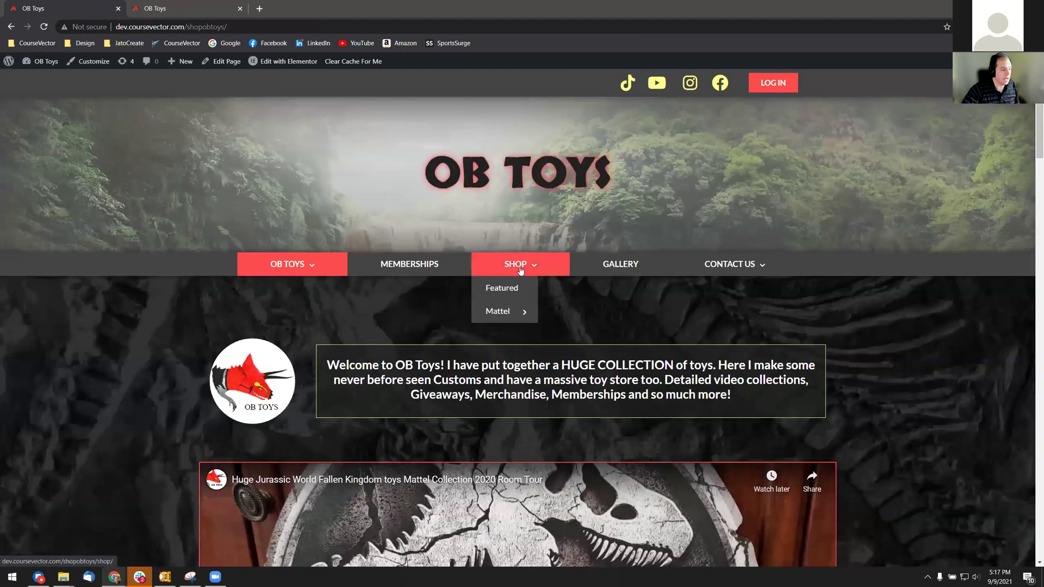
click(527, 272)
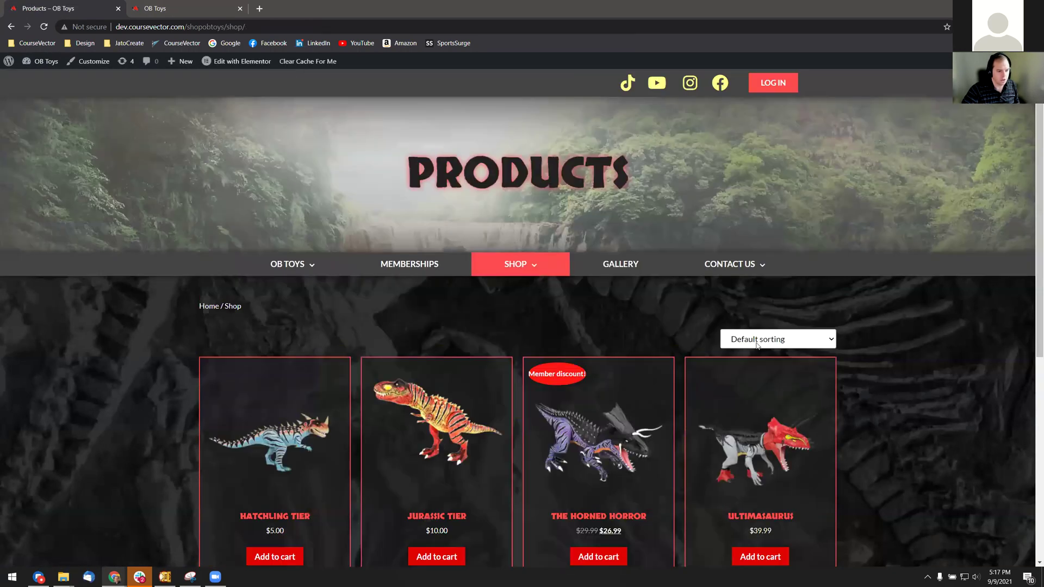
- Sort the shop page products by price: low to high and review the other sorting options
click(757, 343)
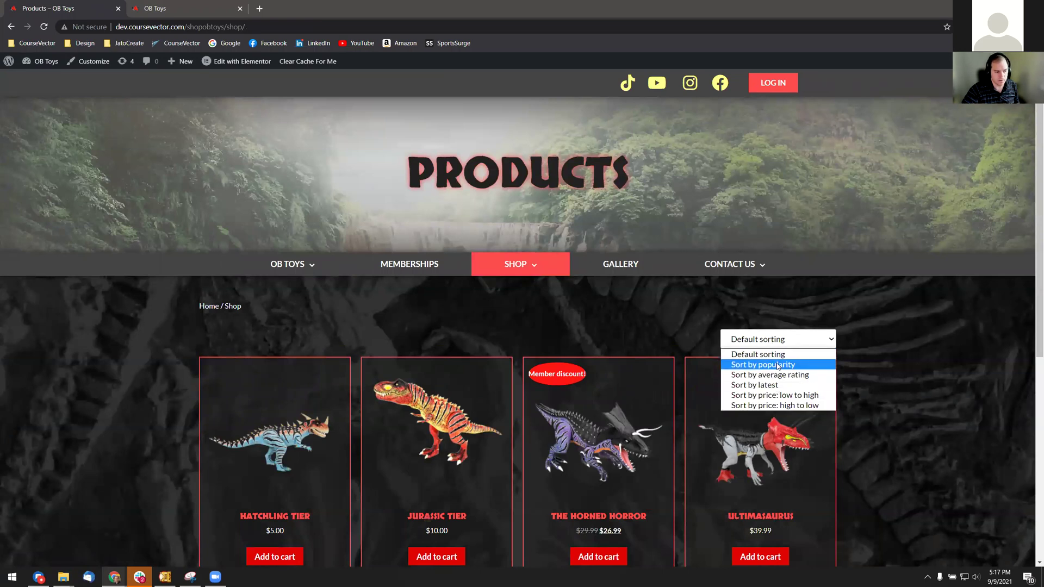
click(784, 396)
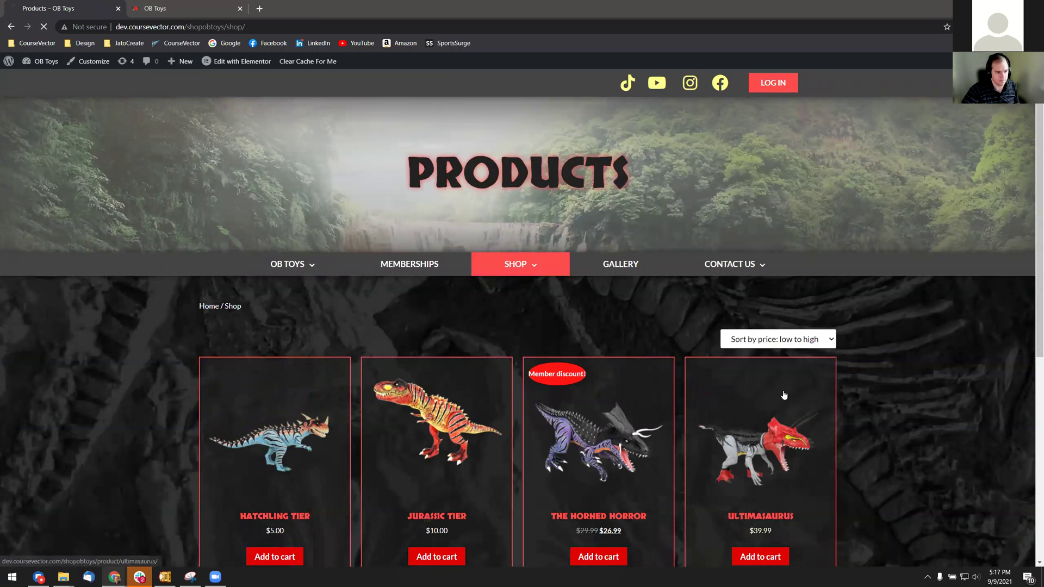
scroll(902, 359, down, 3)
click(786, 138)
scroll(874, 332, down, 4)
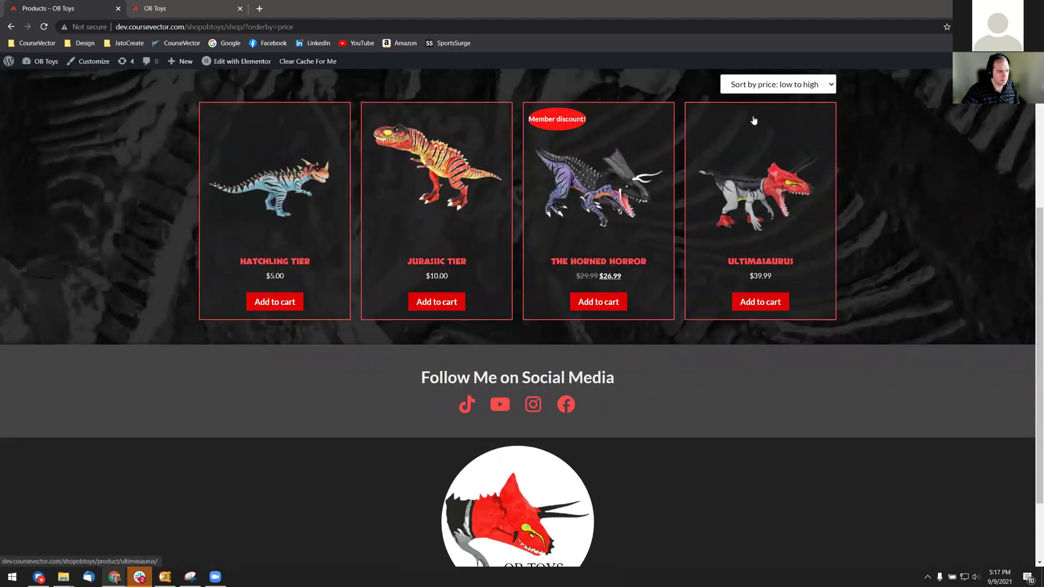
click(759, 88)
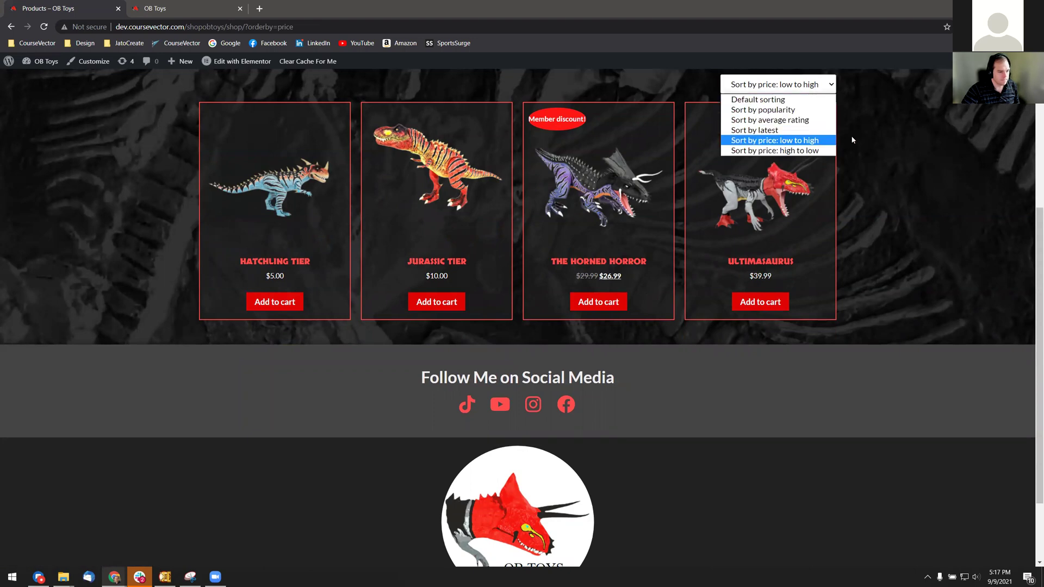
click(898, 142)
scroll(379, 288, up, 3)
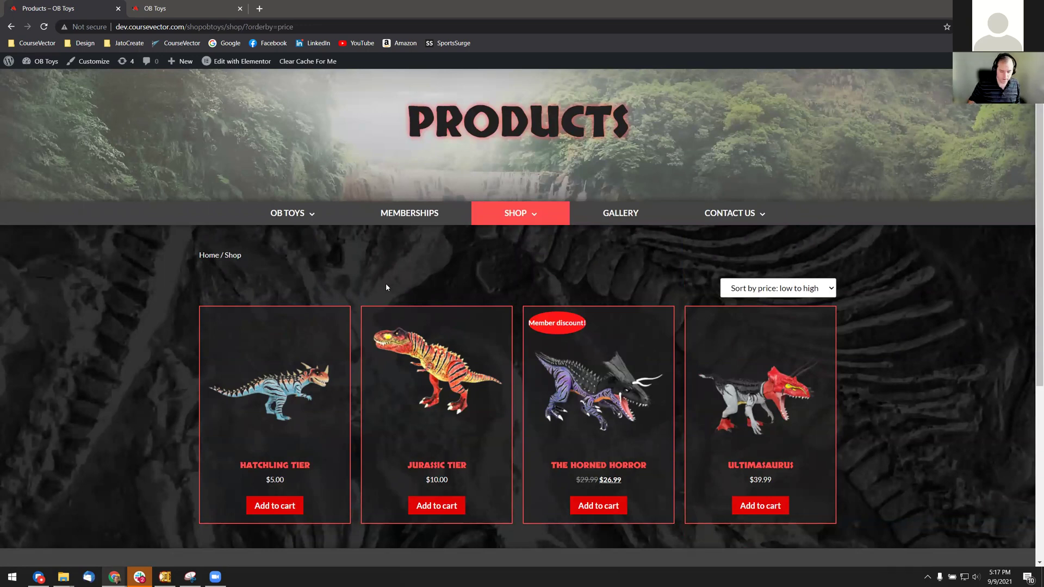
- Check the Featured and Mattel entries in the Shop submenu and dismiss the Pulse SMS window
mouse_move(533, 221)
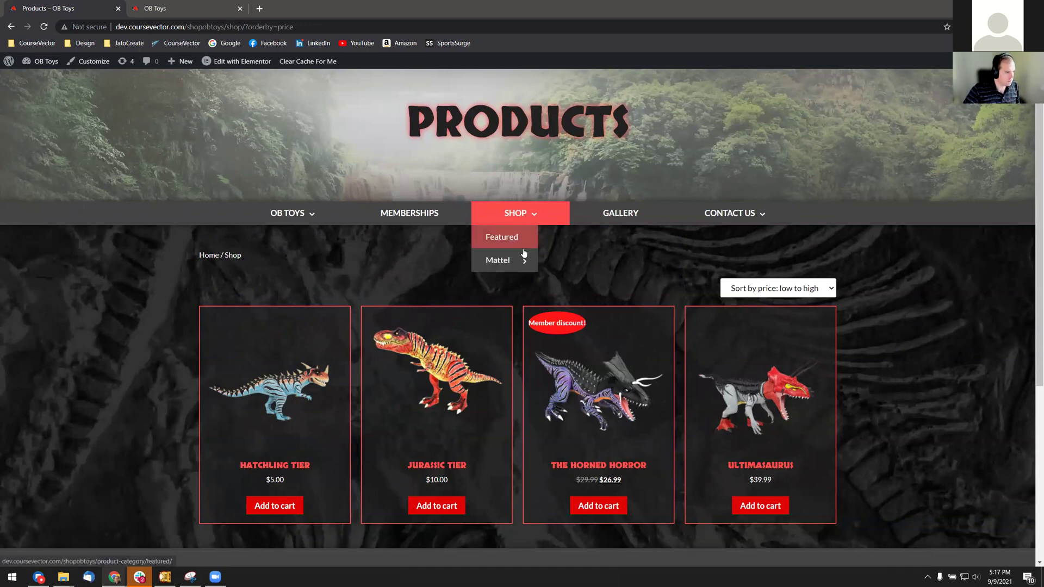
mouse_move(520, 264)
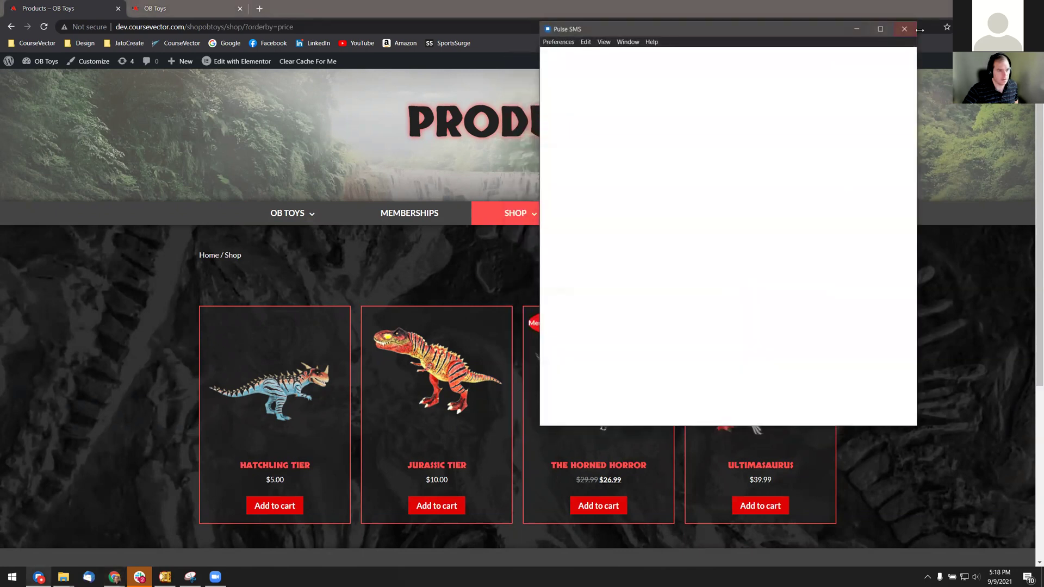
click(904, 29)
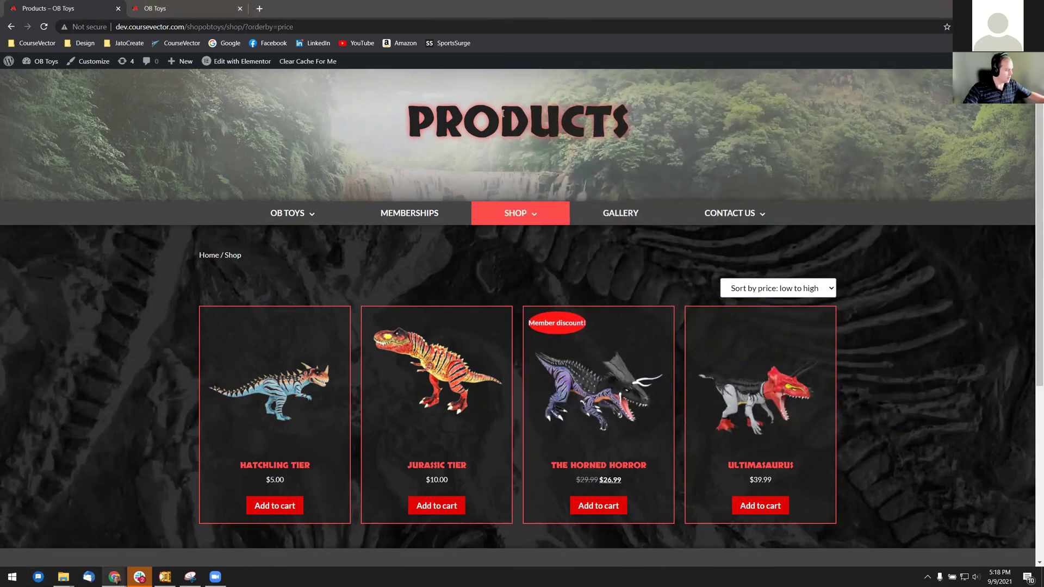
scroll(473, 129, up, 1)
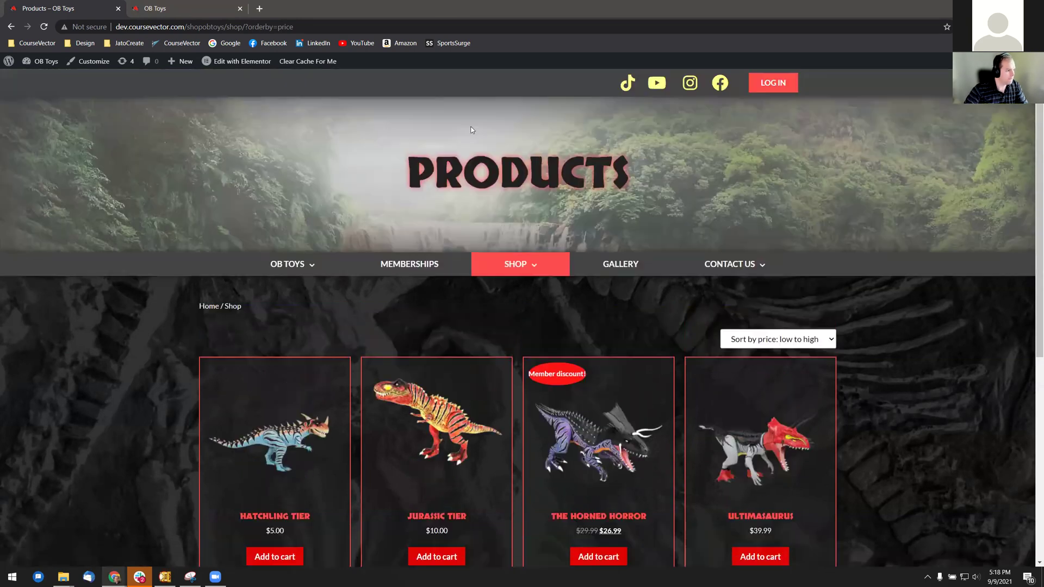
- Go to the WordPress dashboard and look through all published Elementor templates, including the header, footer and product templates
click(45, 77)
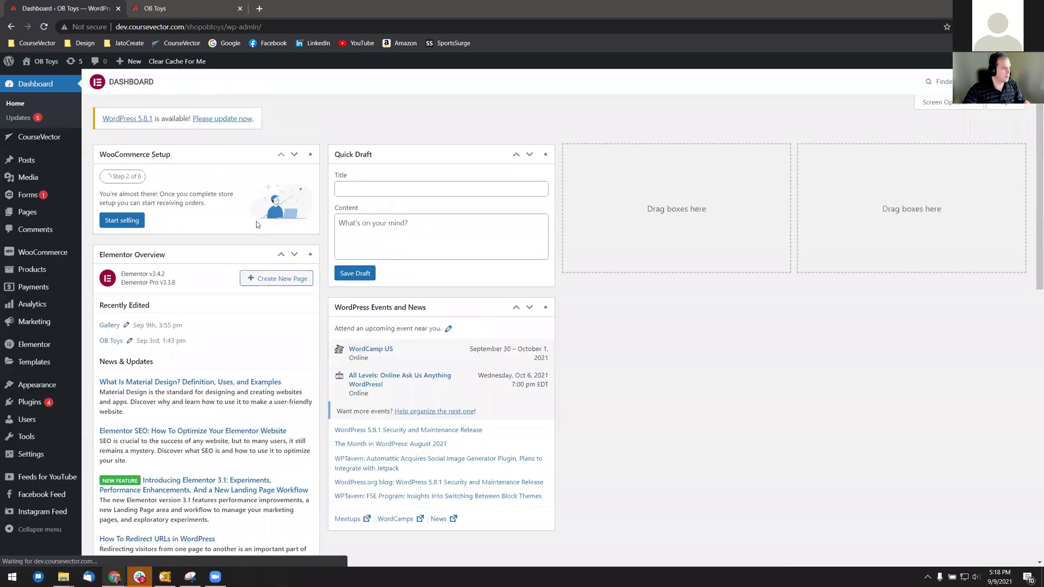
click(67, 359)
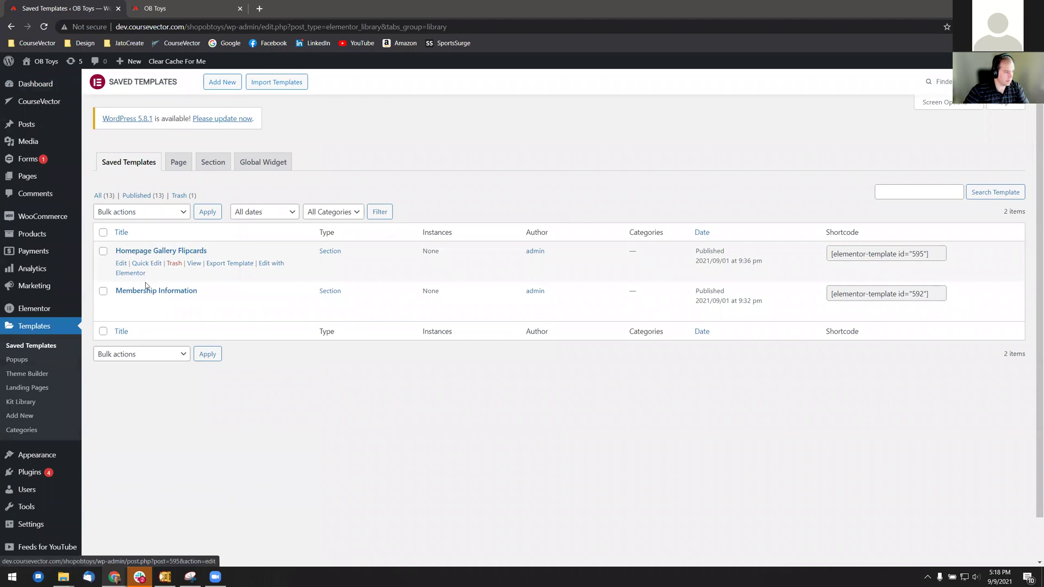
click(151, 196)
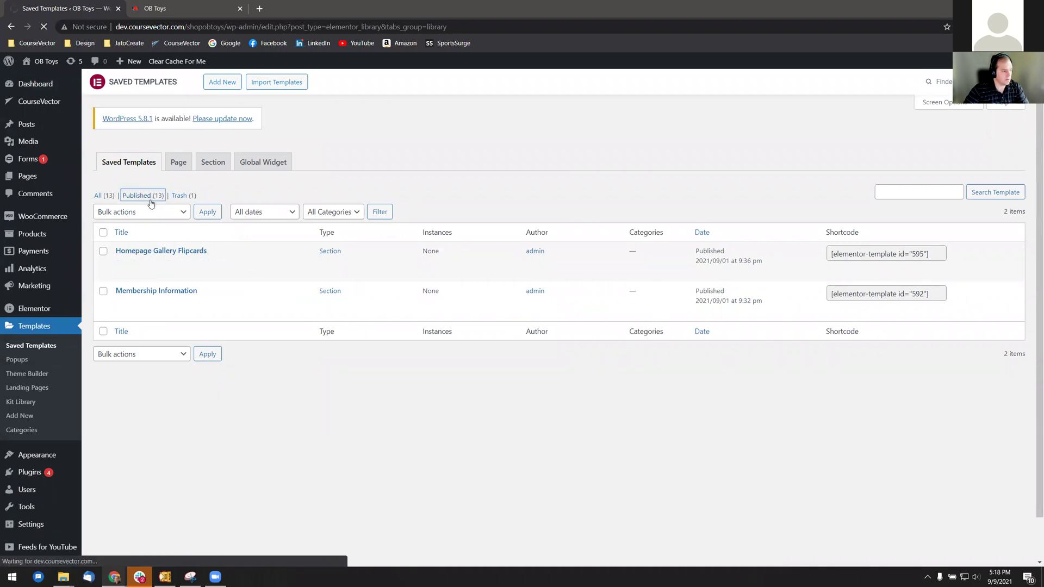
scroll(239, 272, down, 2)
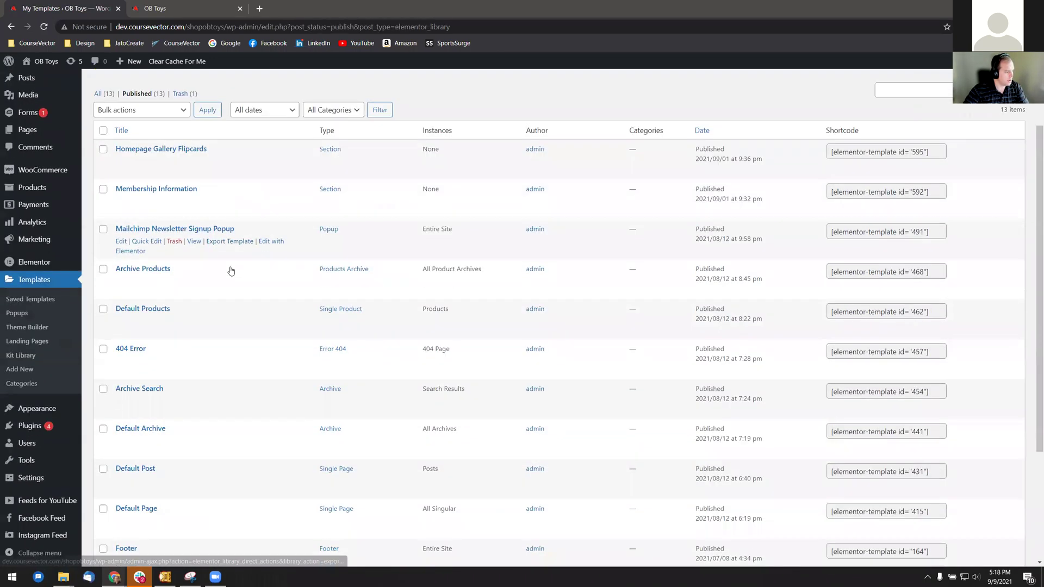
scroll(231, 270, down, 3)
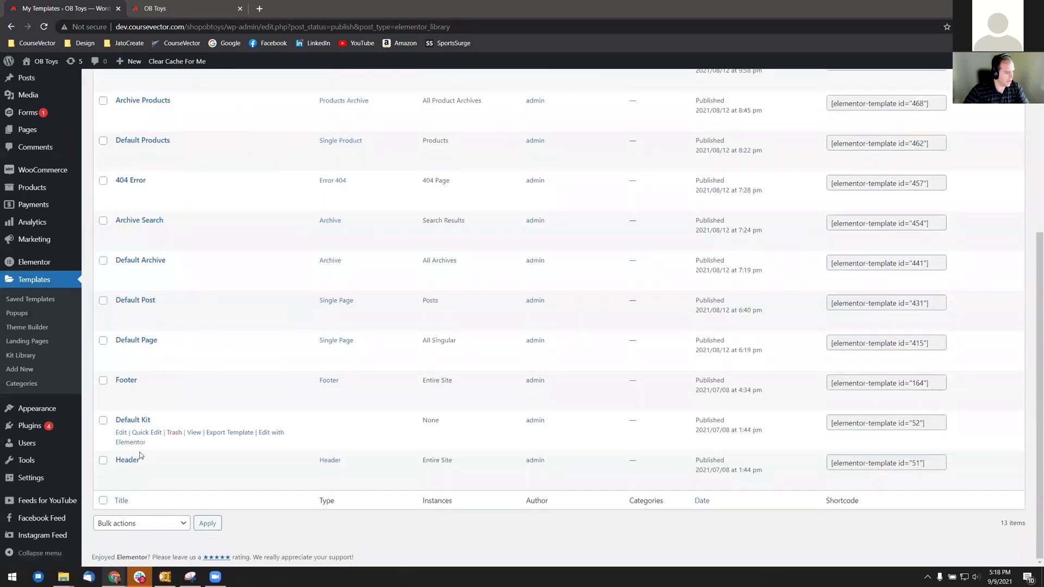
scroll(219, 414, up, 2)
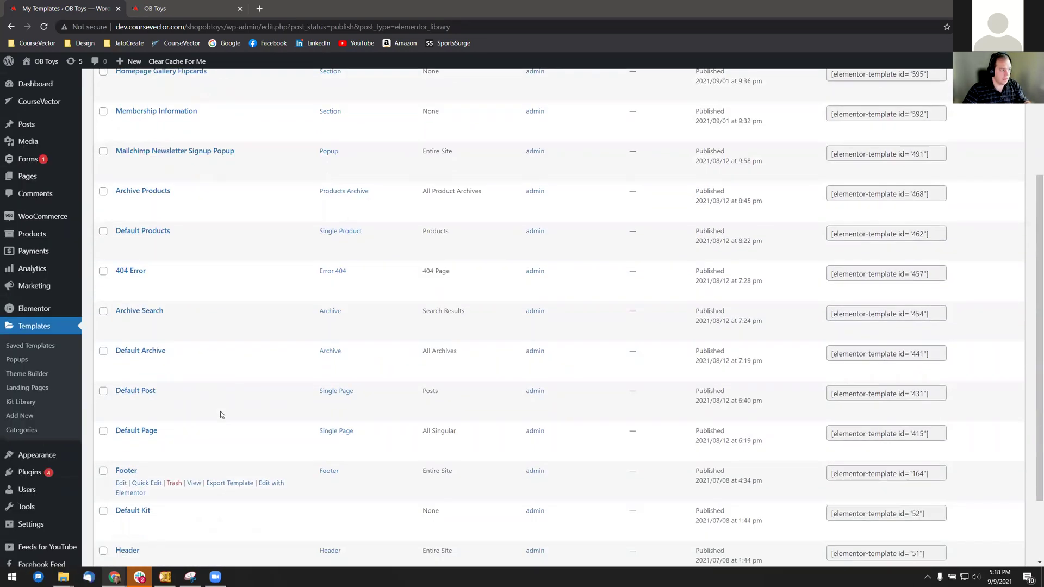
scroll(231, 229, down, 2)
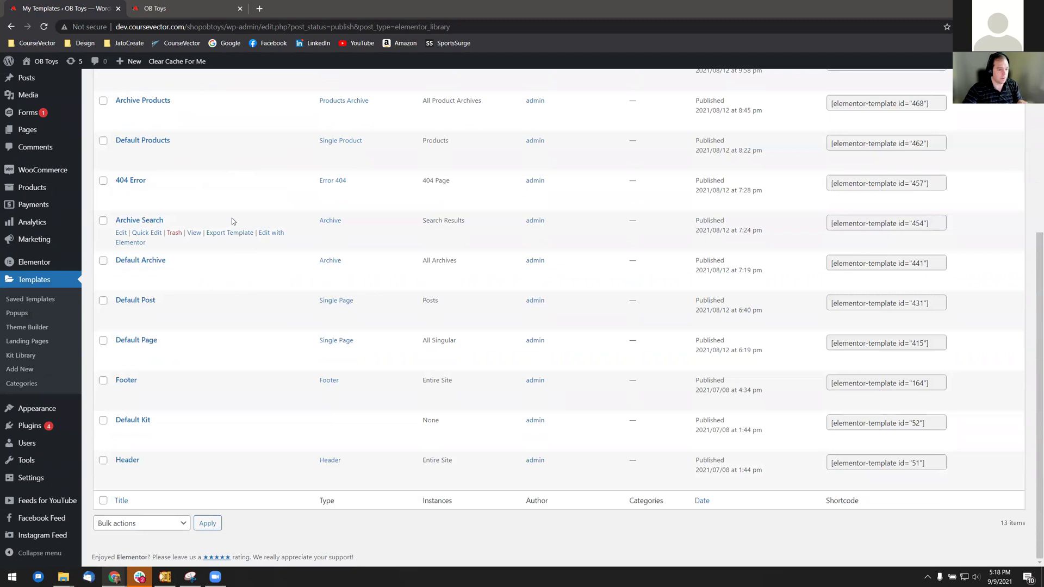
scroll(237, 234, up, 1)
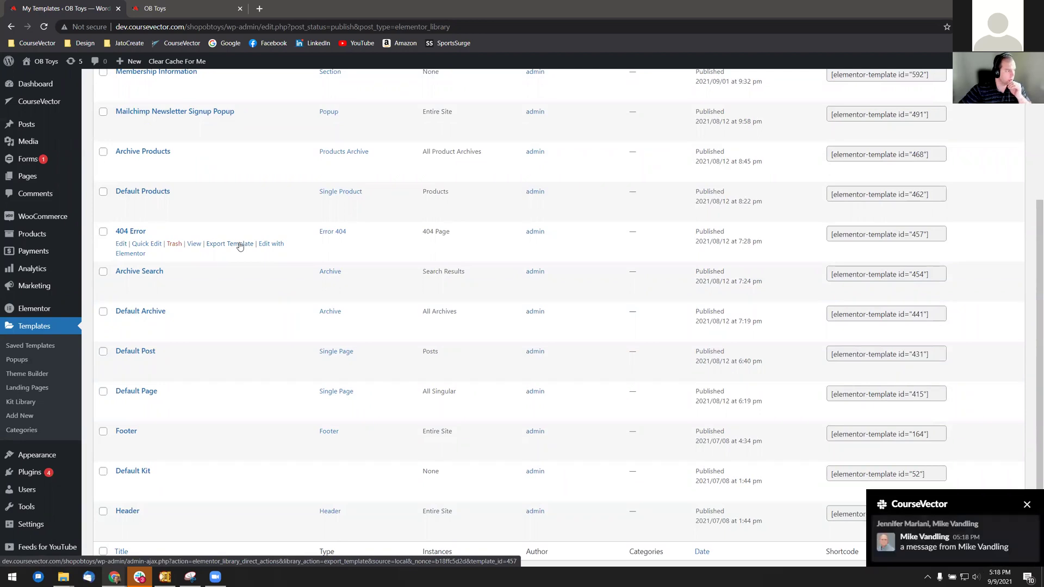
scroll(184, 255, down, 1)
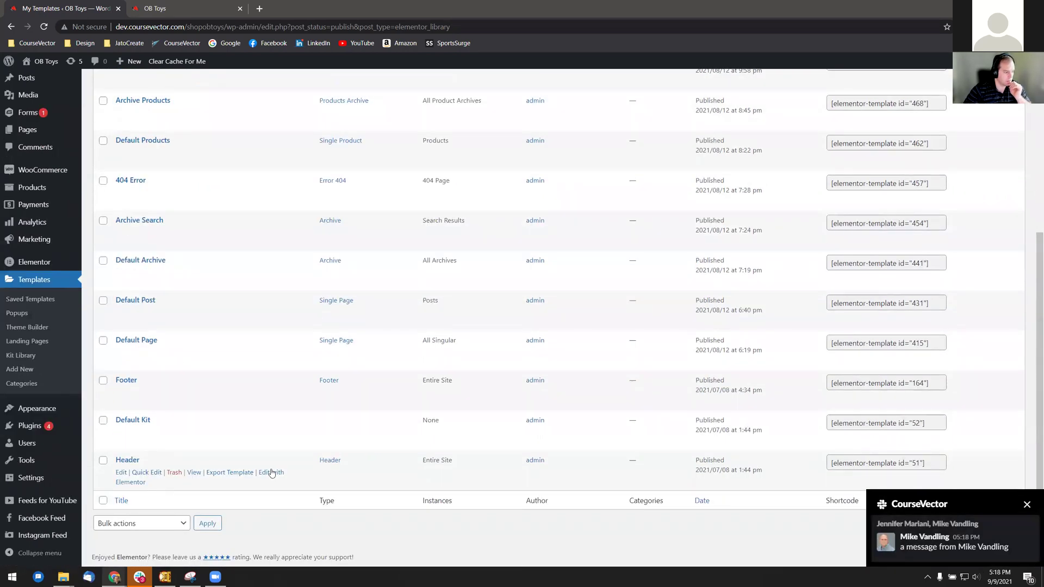
- Open the Header template in Elementor, inspect the banner section's background image chooser, and exit to WordPress without changing the image
click(271, 473)
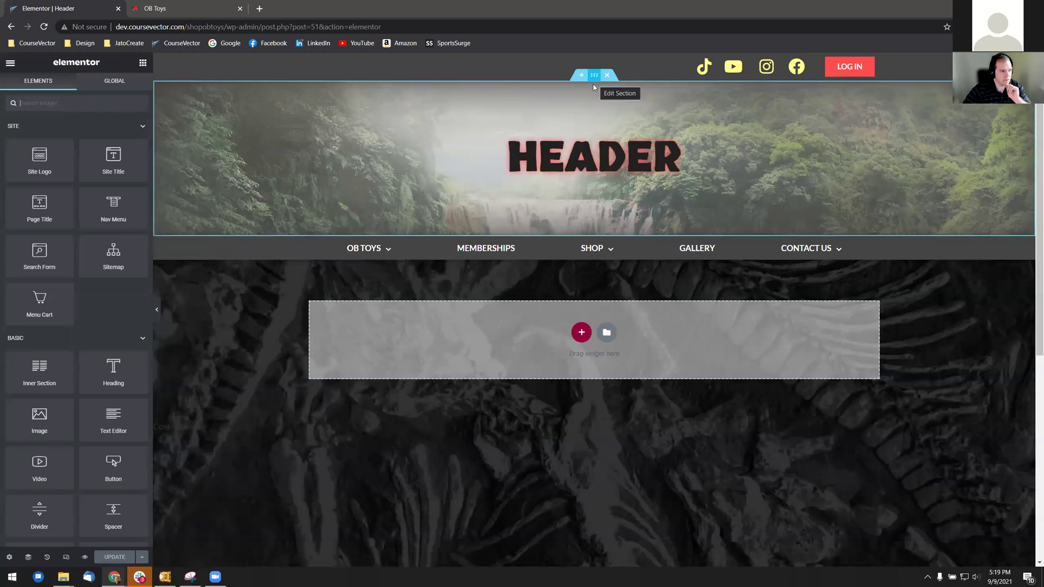
click(593, 77)
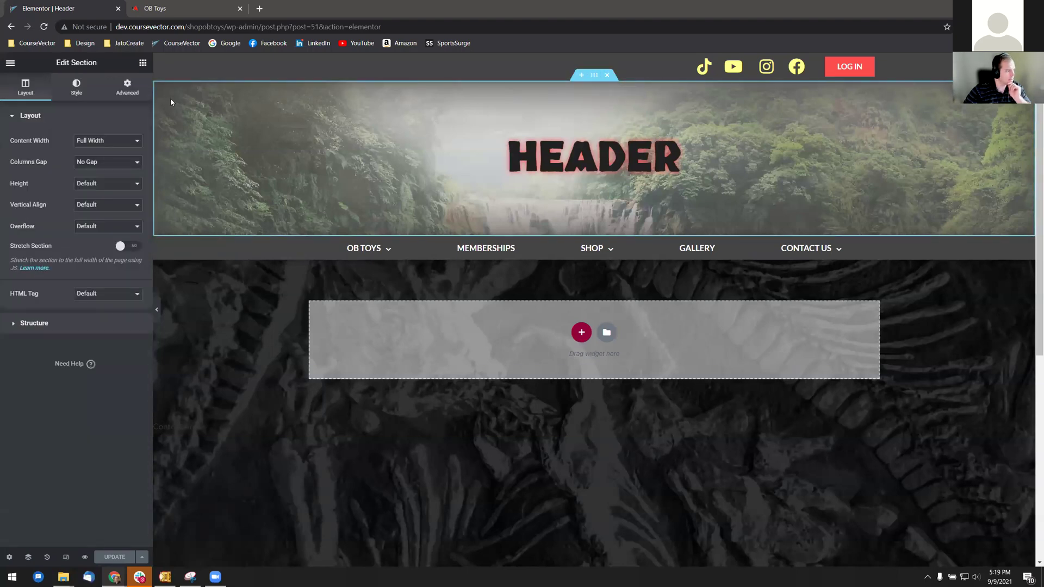
click(75, 87)
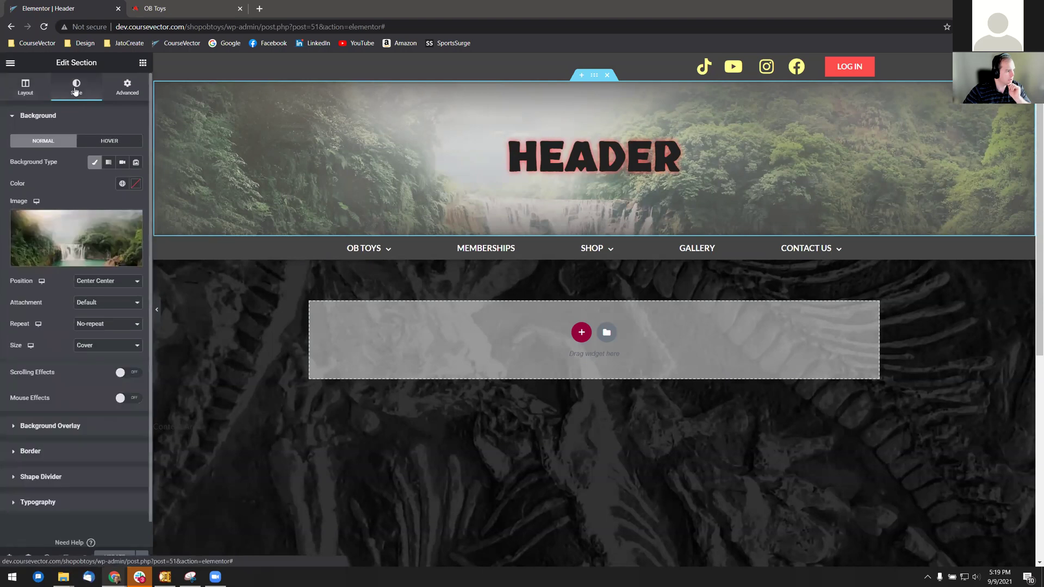
click(61, 238)
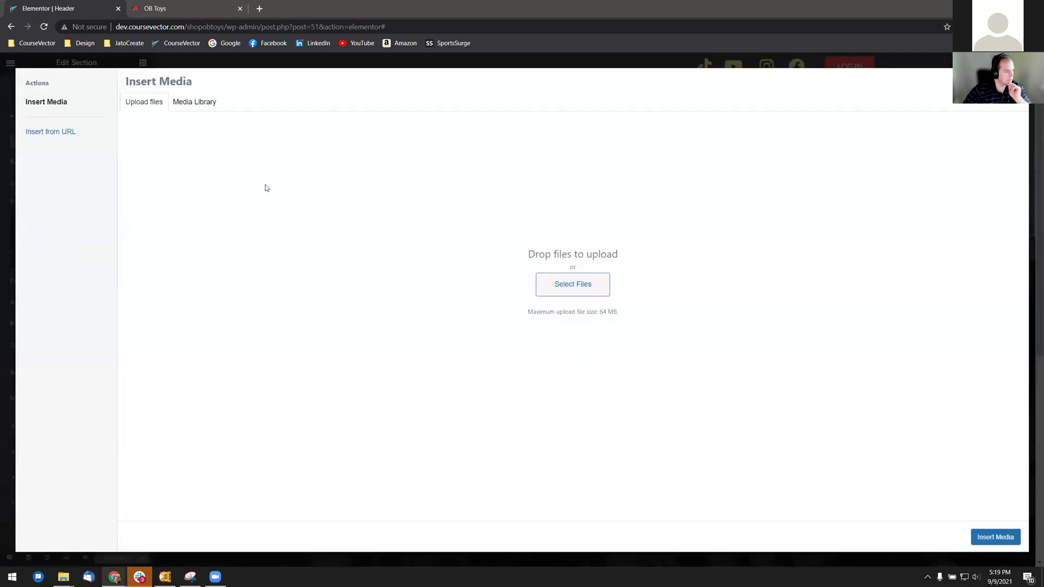
click(199, 108)
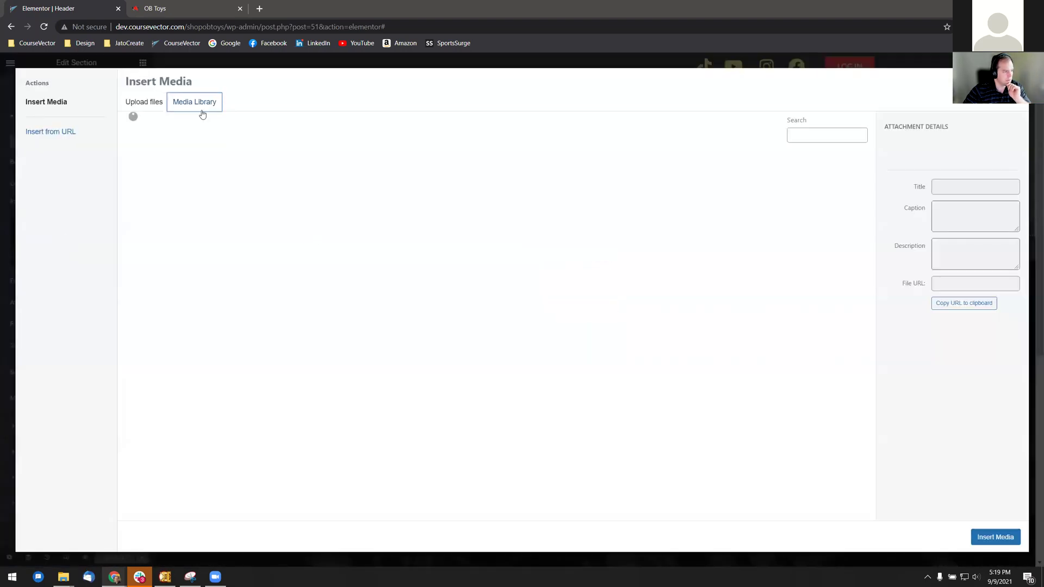
click(141, 105)
click(436, 65)
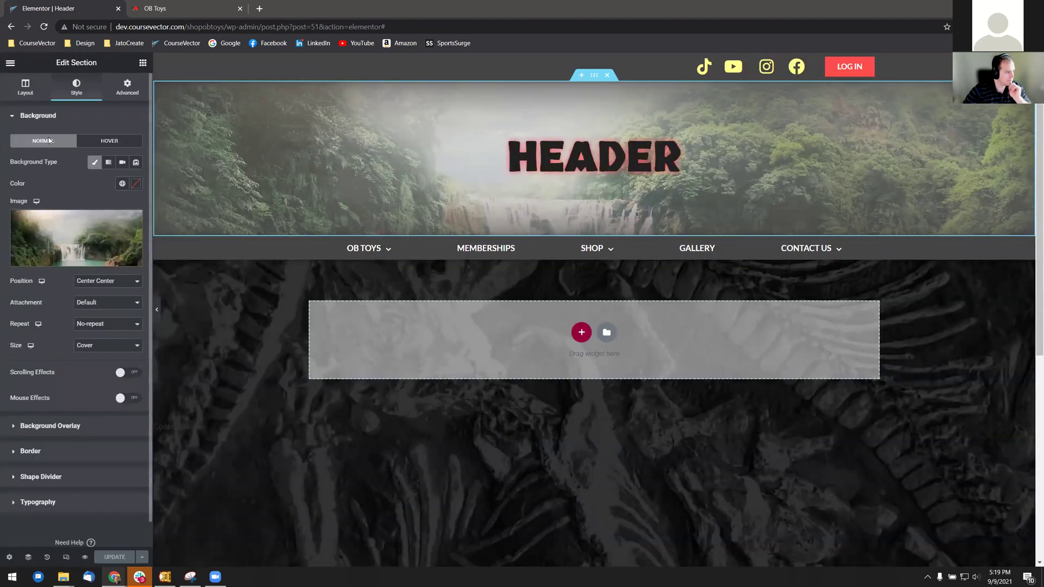
click(10, 63)
click(71, 244)
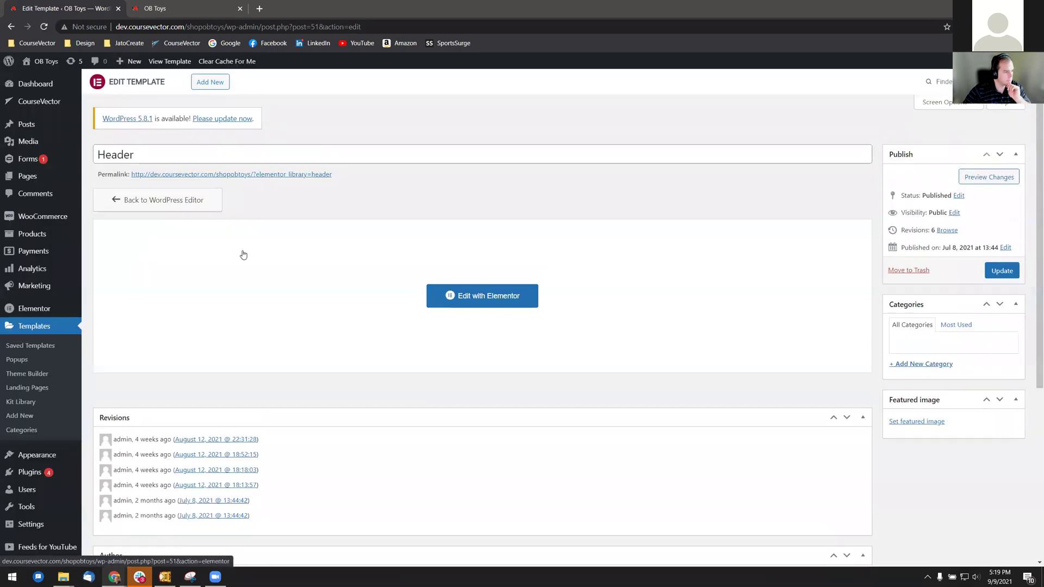
- Visit the live homepage and reload it to check the flip boxes in the Gallery section
click(36, 80)
scroll(199, 327, down, 5)
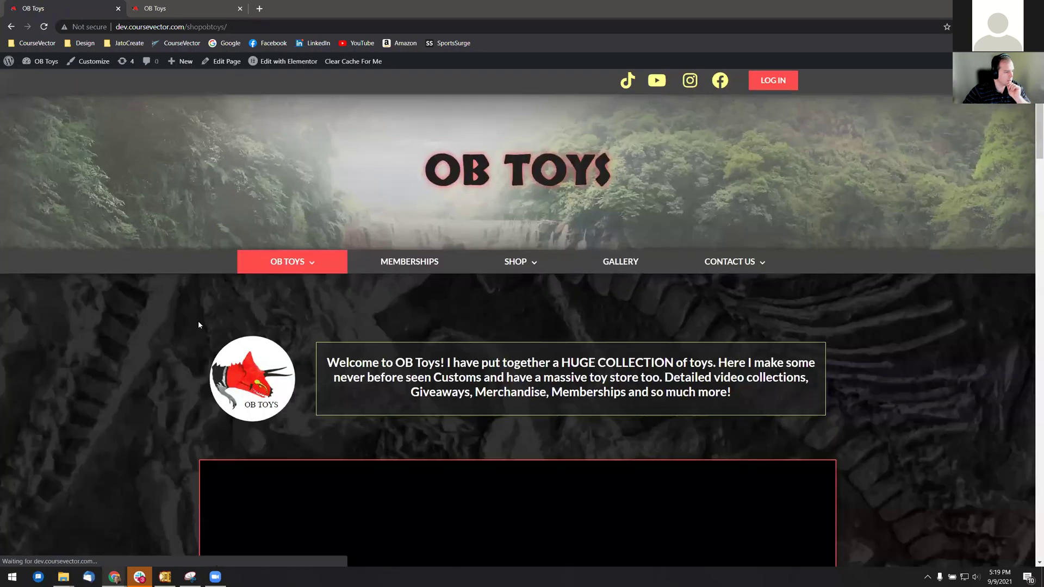
scroll(198, 321, down, 15)
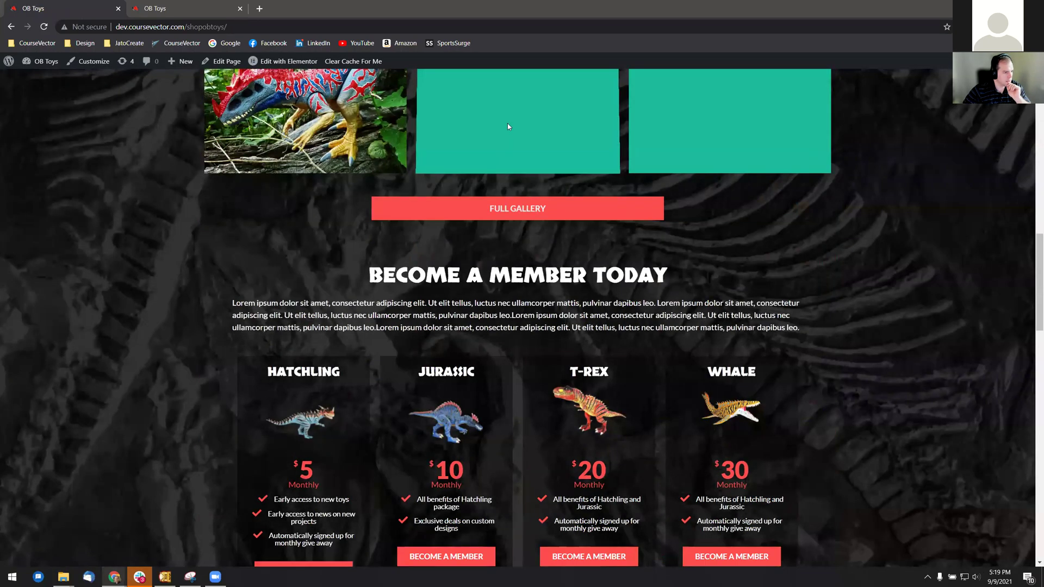
scroll(507, 123, up, 3)
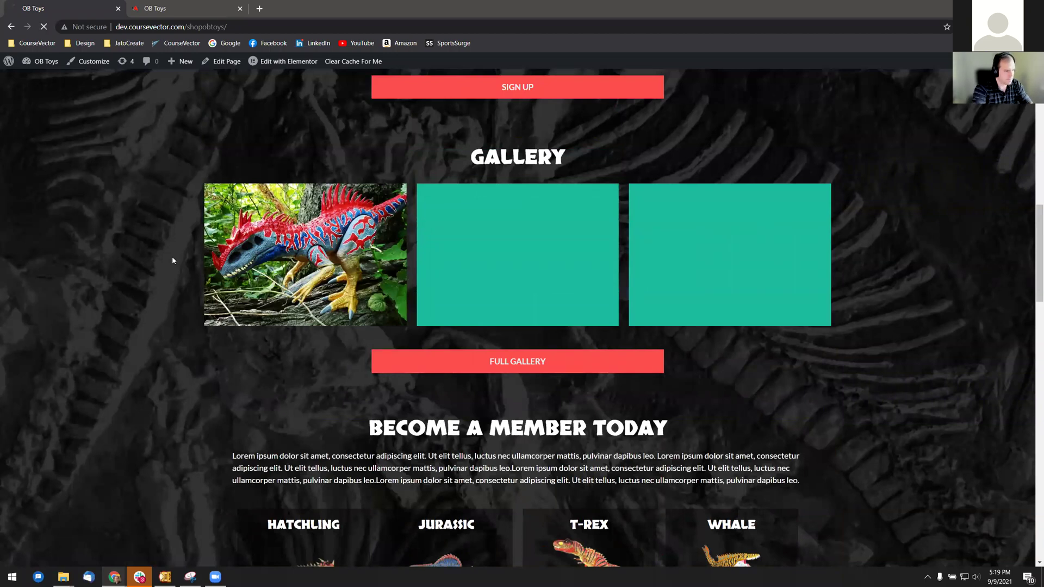
key(F5)
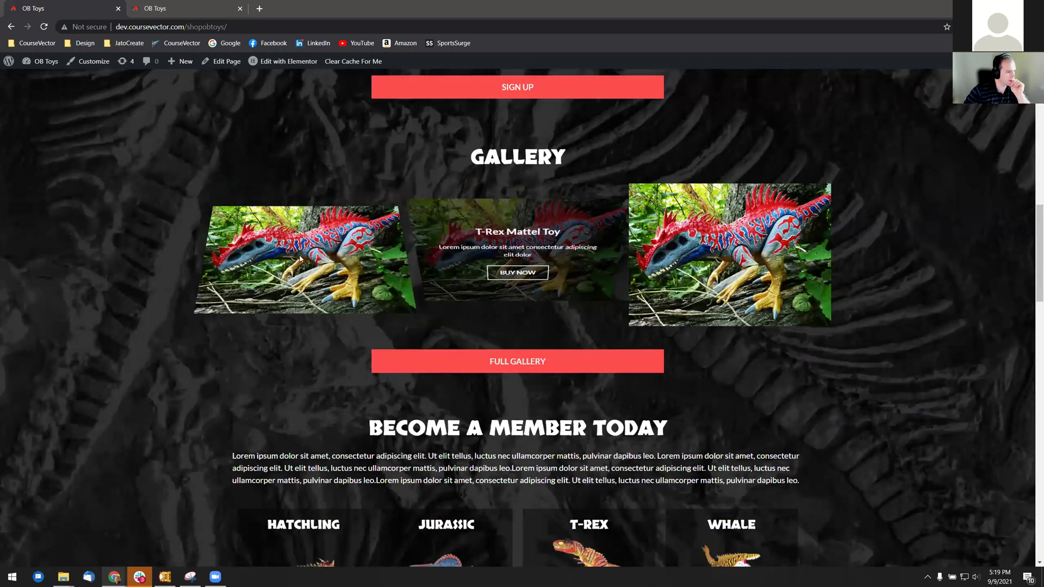
- Try out the newsletter sign-up popup in the homepage's Current Giveaway section, closing it without submitting an email
scroll(749, 305, down, 7)
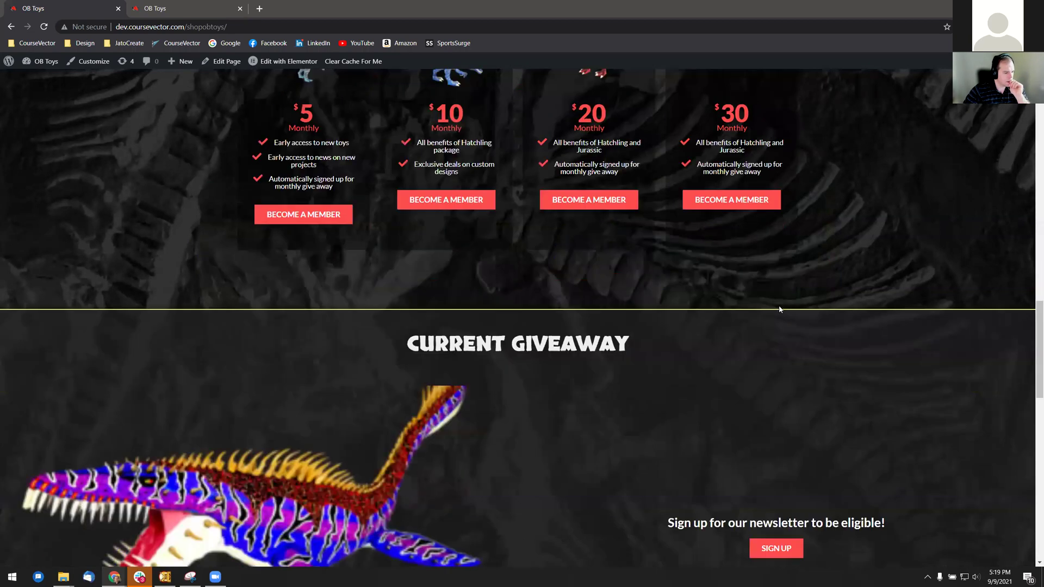
scroll(778, 308, down, 5)
click(794, 296)
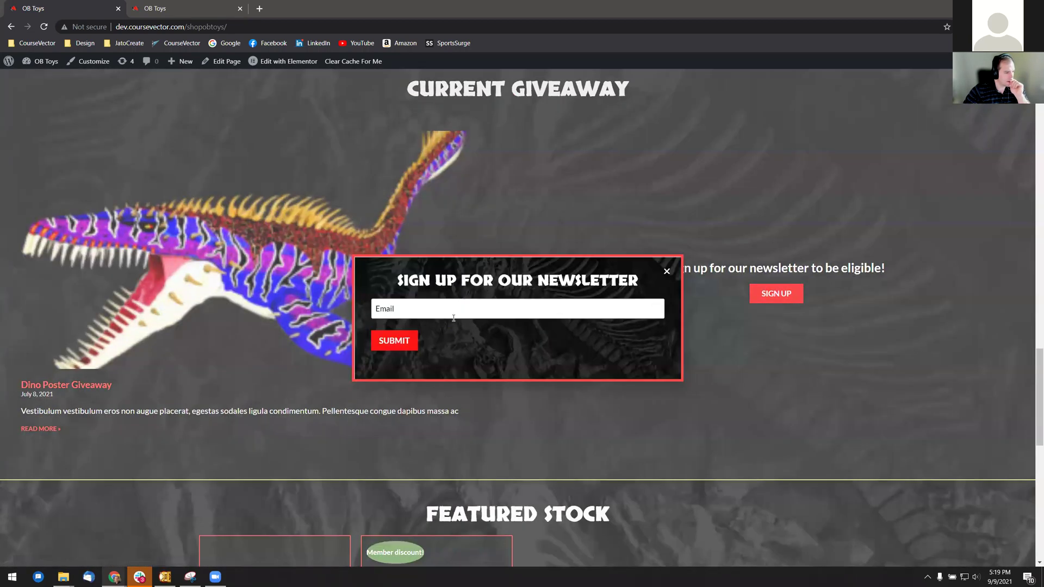
drag(465, 313, 213, 312)
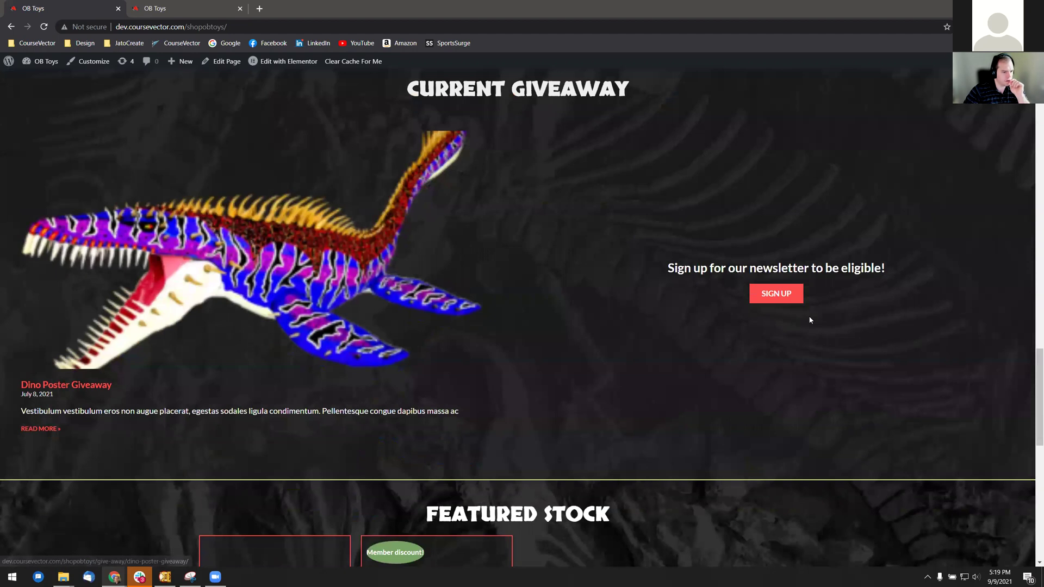
click(776, 294)
drag(462, 310, 209, 279)
- Return to the WordPress dashboard and view the entries of the Contact Us form in Gravity Forms
mouse_move(41, 61)
click(33, 106)
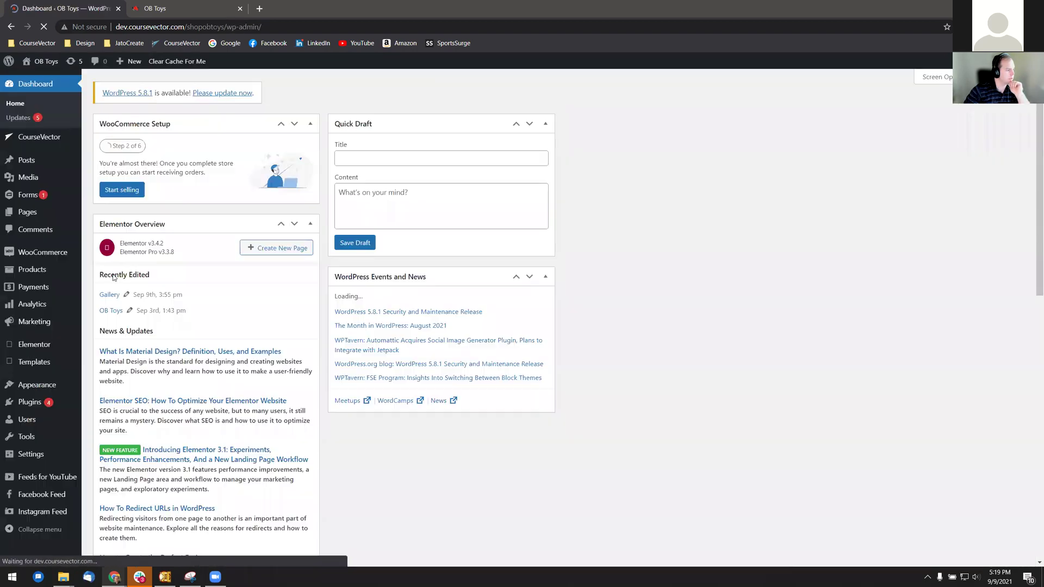
click(26, 200)
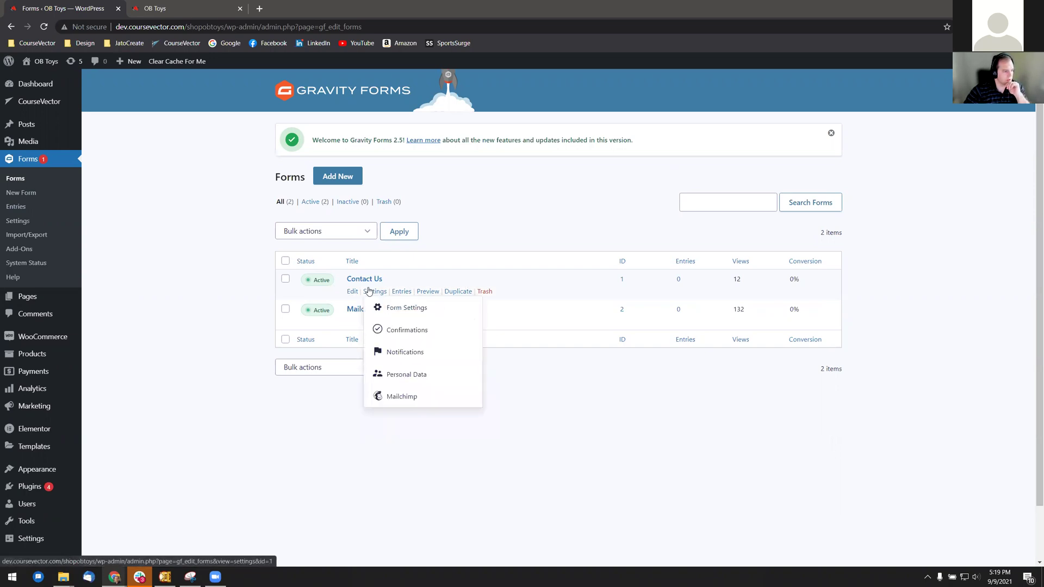
click(403, 293)
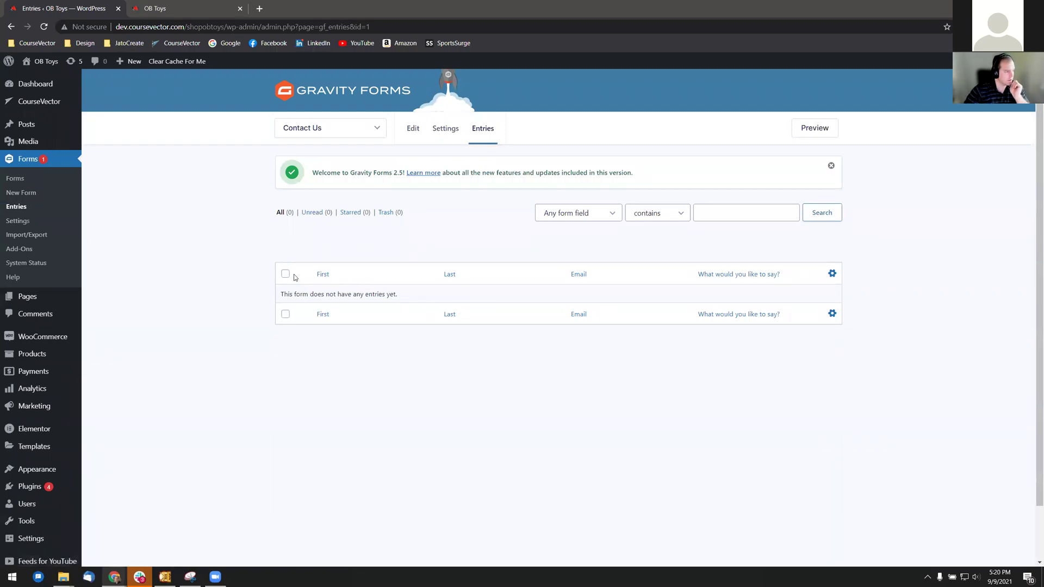
- Open the Gravity Forms entry export and choose the Email field of the Mailchimp Newsletter Signup form
click(43, 240)
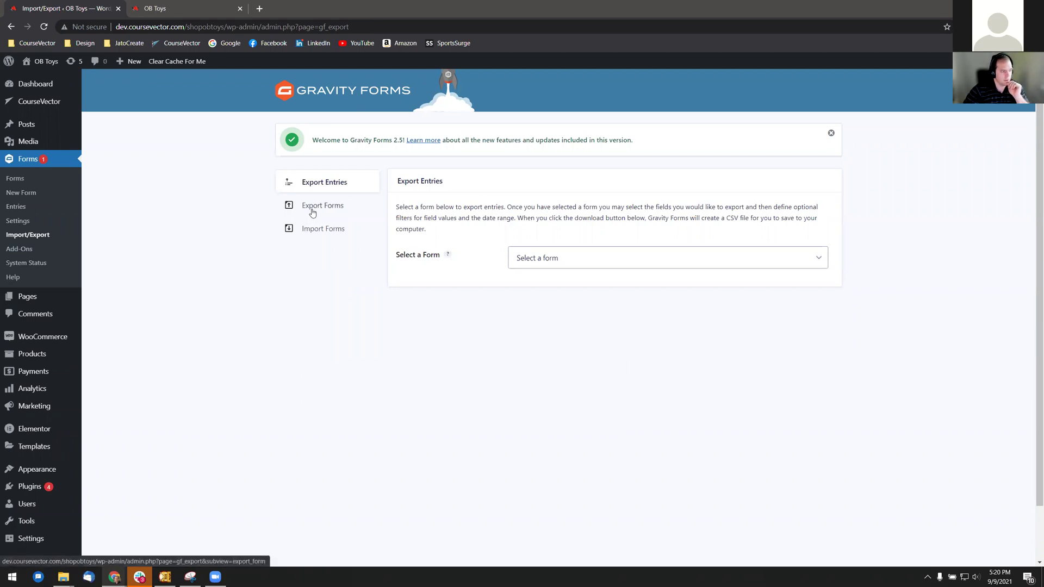
click(536, 262)
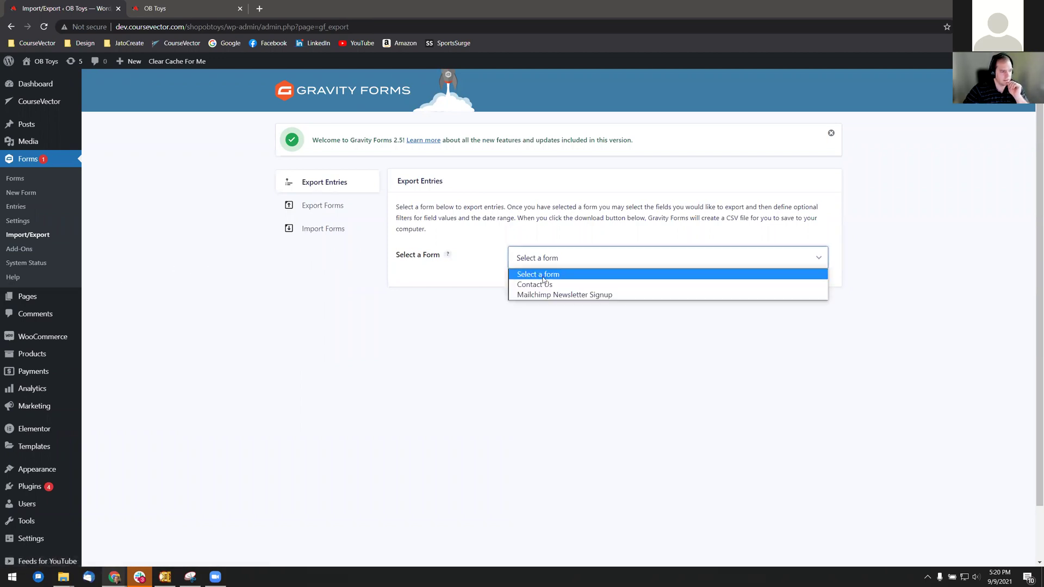
click(543, 295)
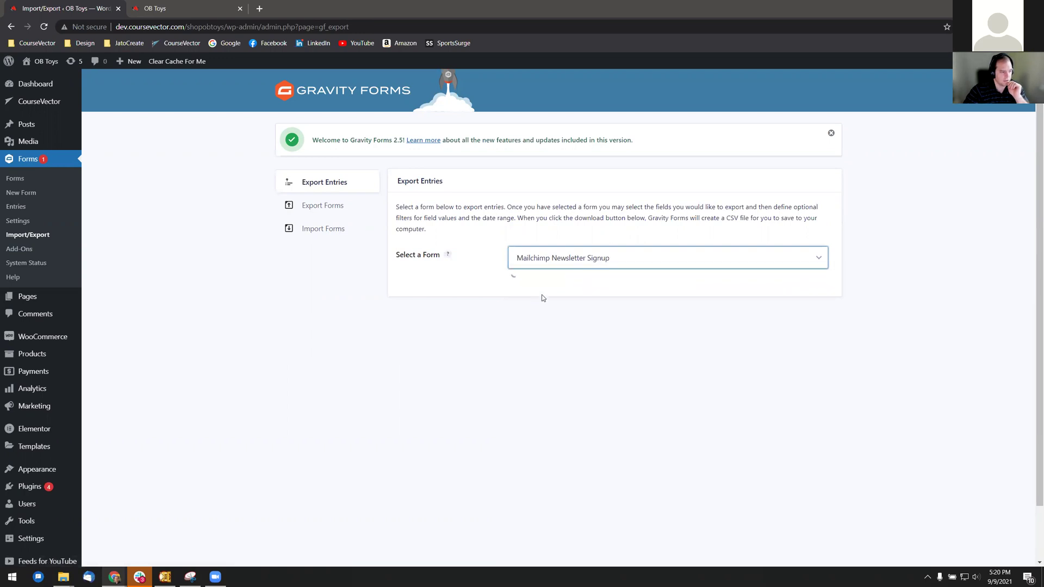
scroll(499, 325, down, 2)
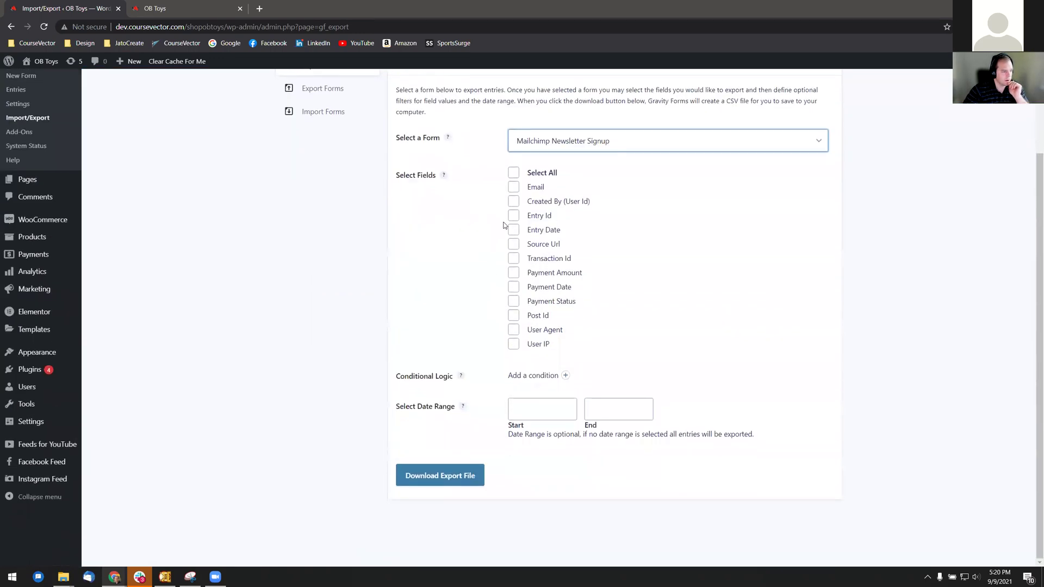
click(513, 190)
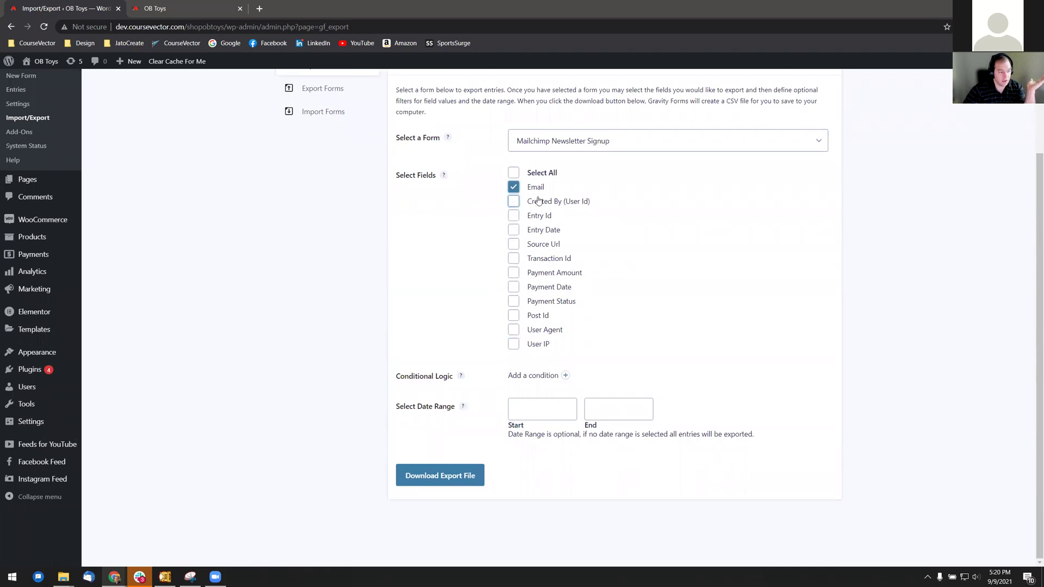
- Switch the entry export to the Contact Us form and include only the Name (First), Name (Last) and Email fields
click(544, 148)
click(542, 168)
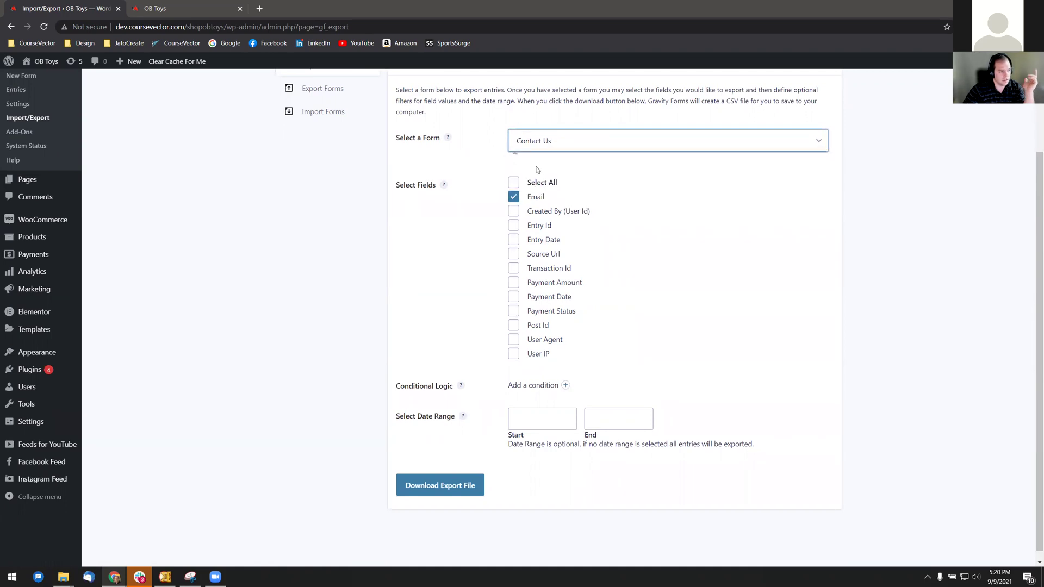
click(511, 188)
click(512, 187)
click(512, 202)
click(514, 216)
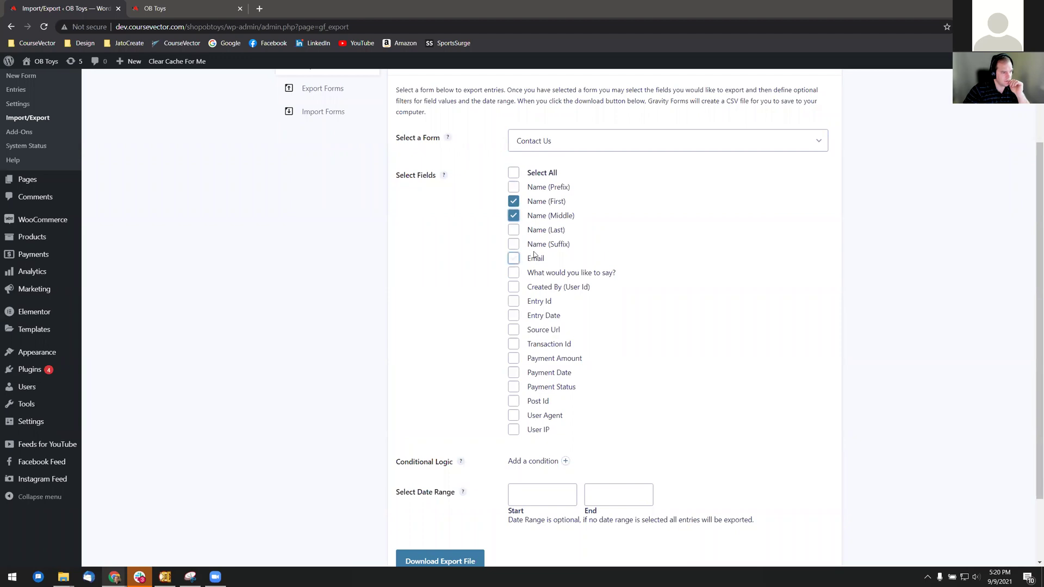
click(513, 216)
click(513, 230)
click(513, 259)
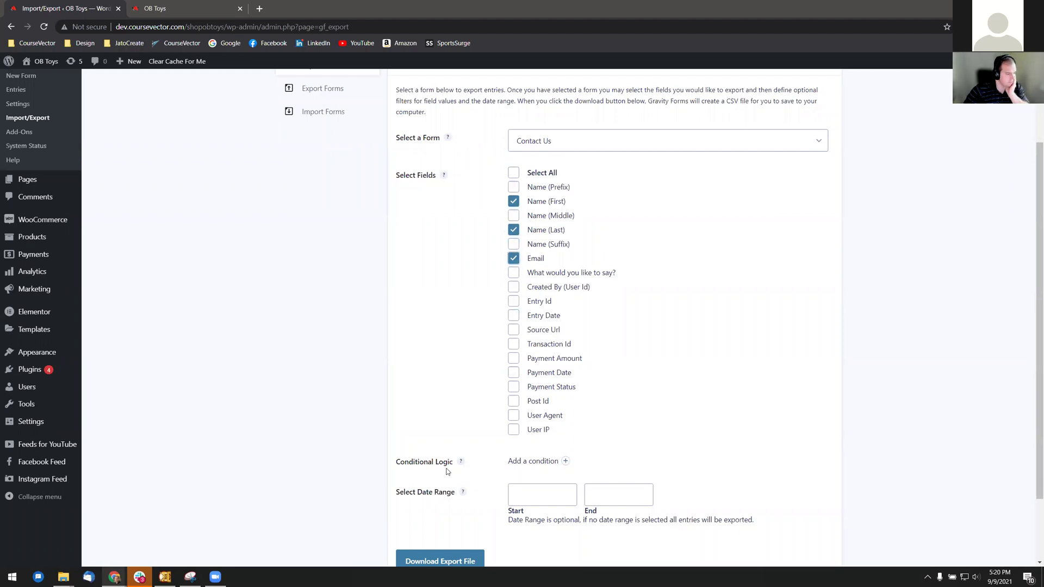
scroll(446, 474, down, 2)
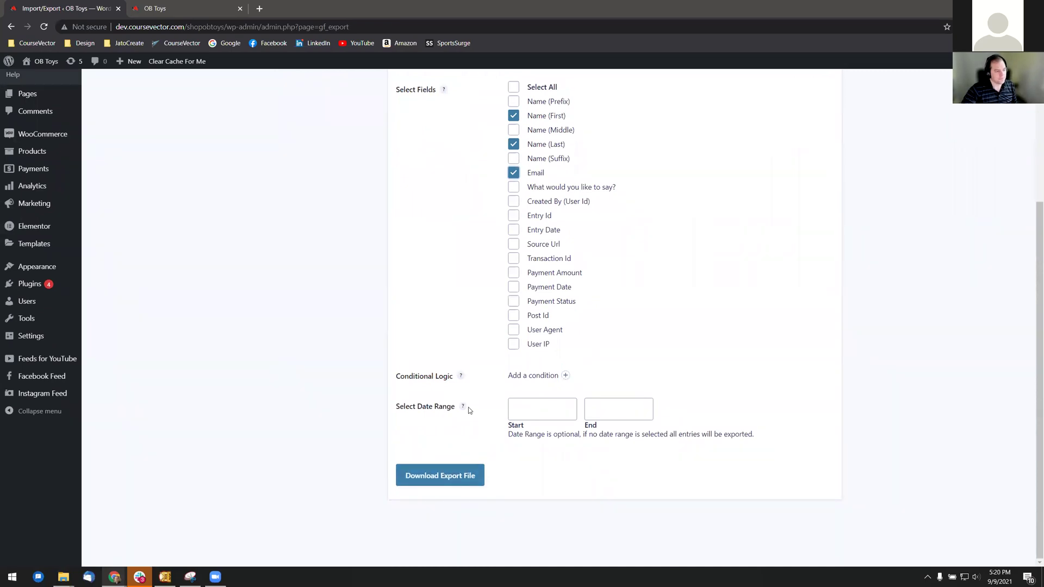
scroll(396, 345, up, 4)
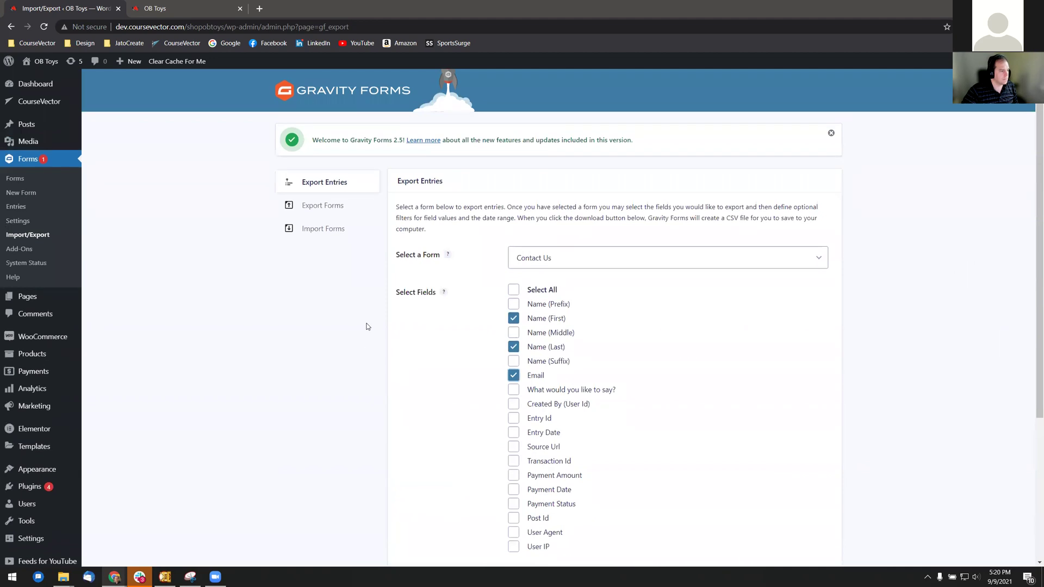
- Close the extra browser tab and go from the live OB Toys homepage to the WordPress dashboard
click(229, 10)
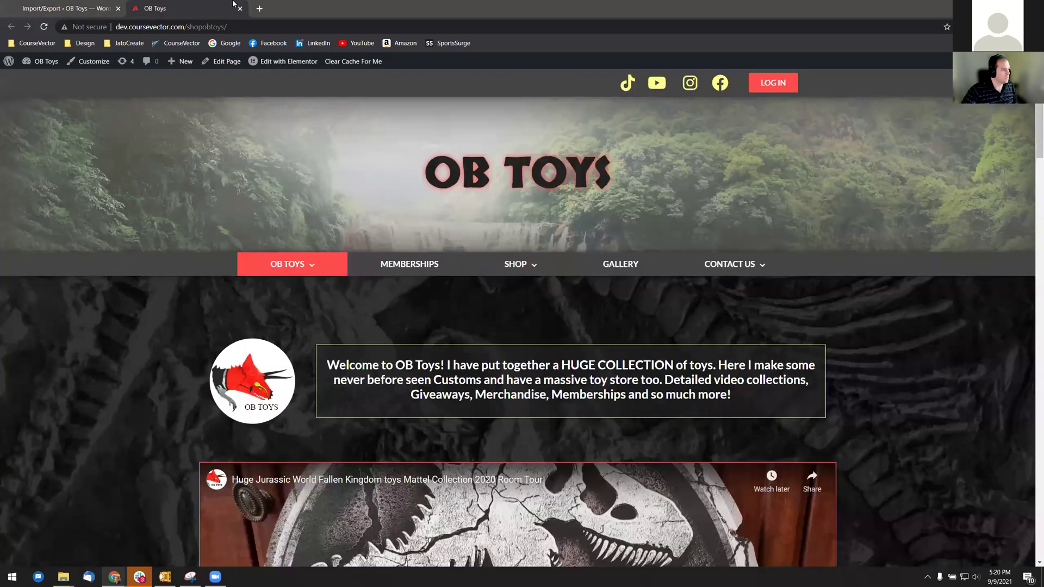
click(240, 8)
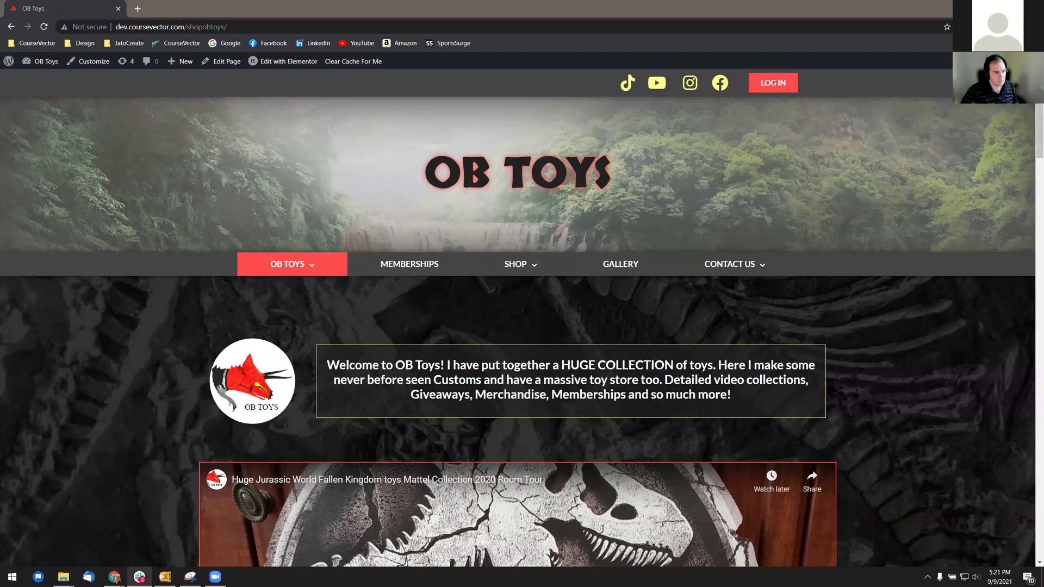
key(alt+Tab)
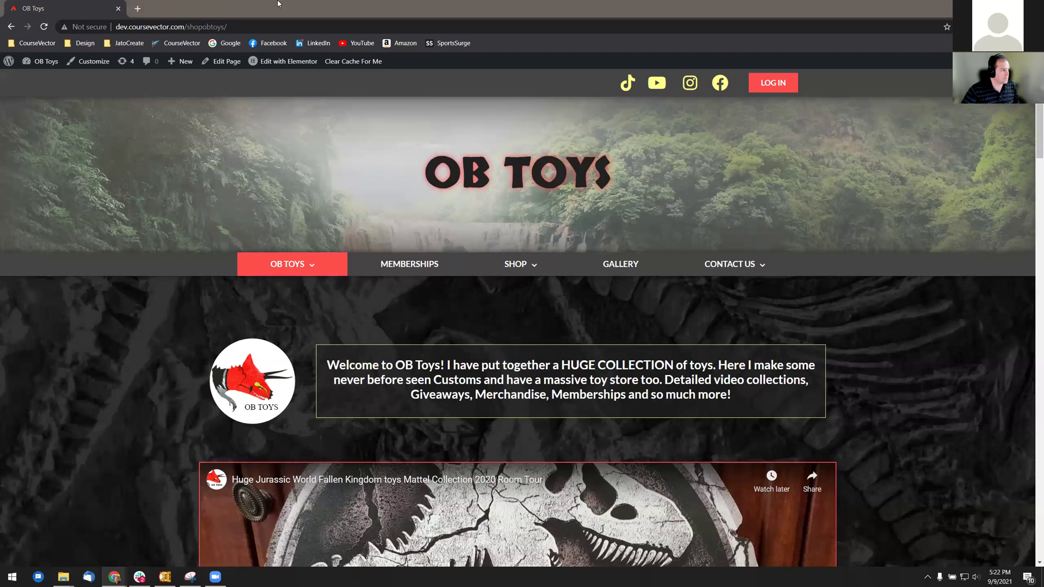
mouse_move(41, 61)
click(39, 109)
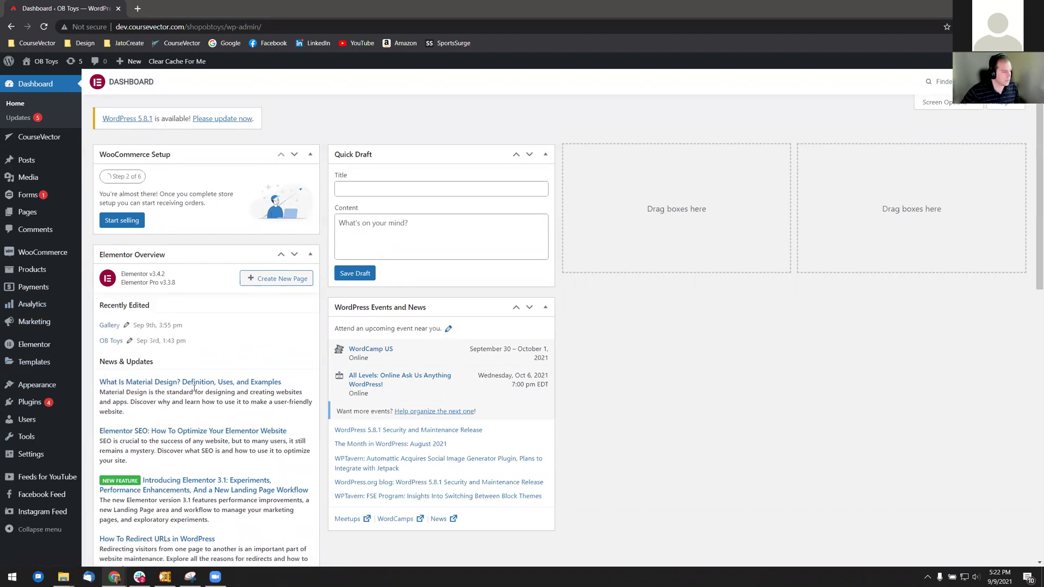
mouse_move(32, 380)
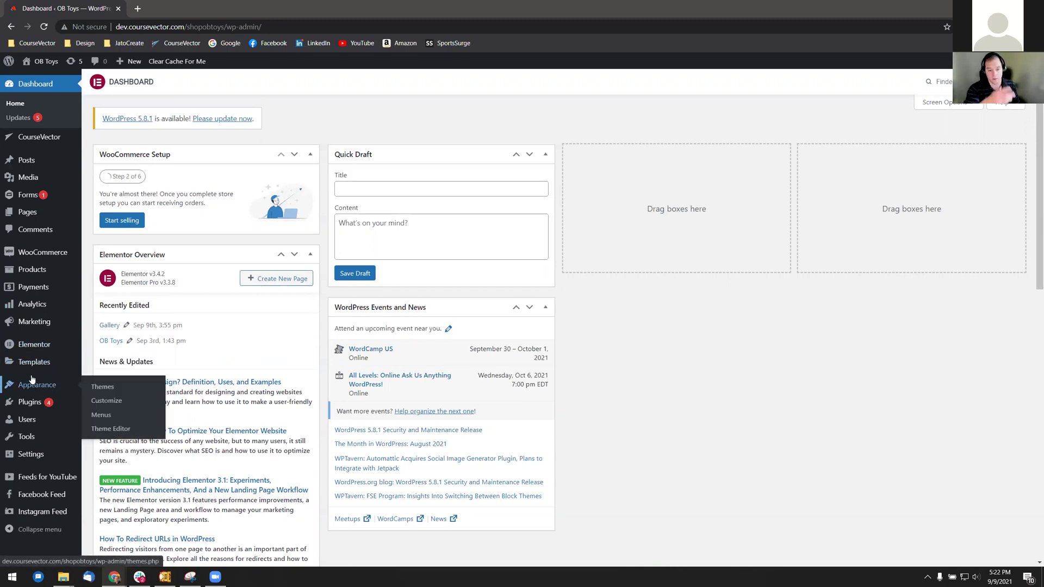